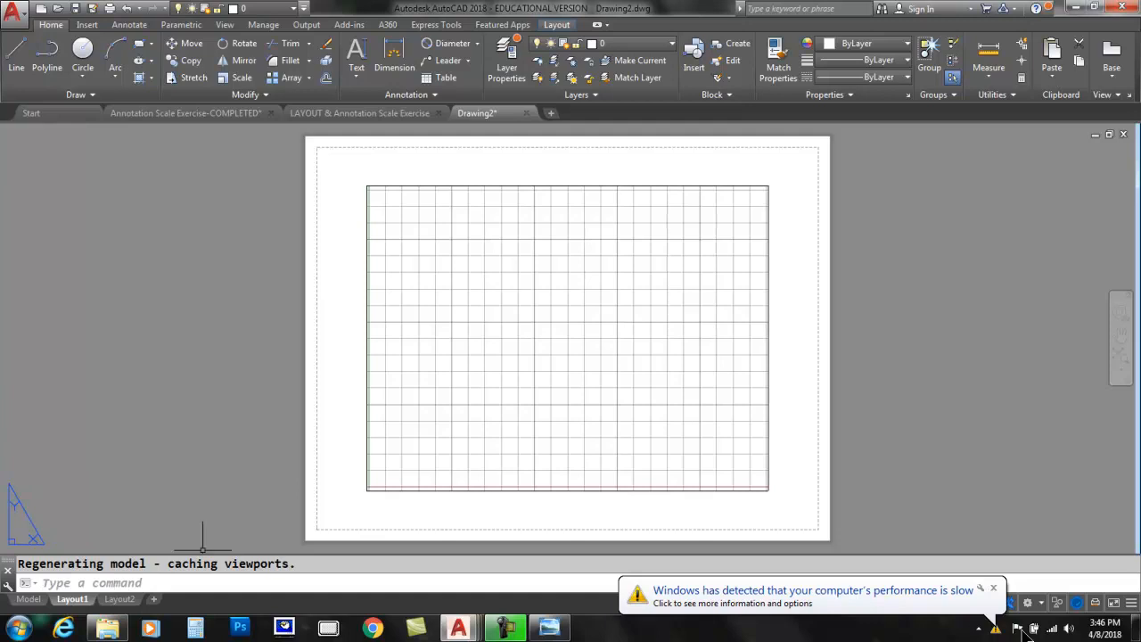
{"action": "left_click", "coordinate": [994, 589]}
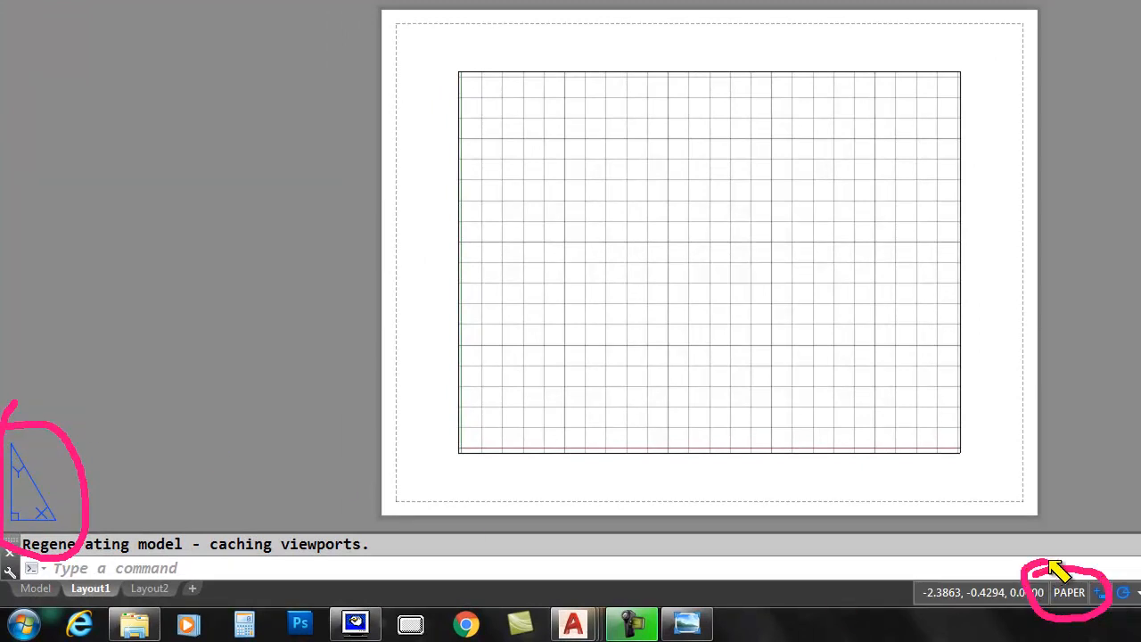
{"action": "mouse_move", "coordinate": [478, 349]}
{"action": "left_mouse_down"}
{"action": "mouse_move", "coordinate": [482, 405]}
{"action": "mouse_move", "coordinate": [578, 432]}
{"action": "mouse_move", "coordinate": [548, 451]}
{"action": "left_mouse_up"}
{"action": "left_click_drag", "start_coordinate": [457, 367], "coordinate": [476, 346]}
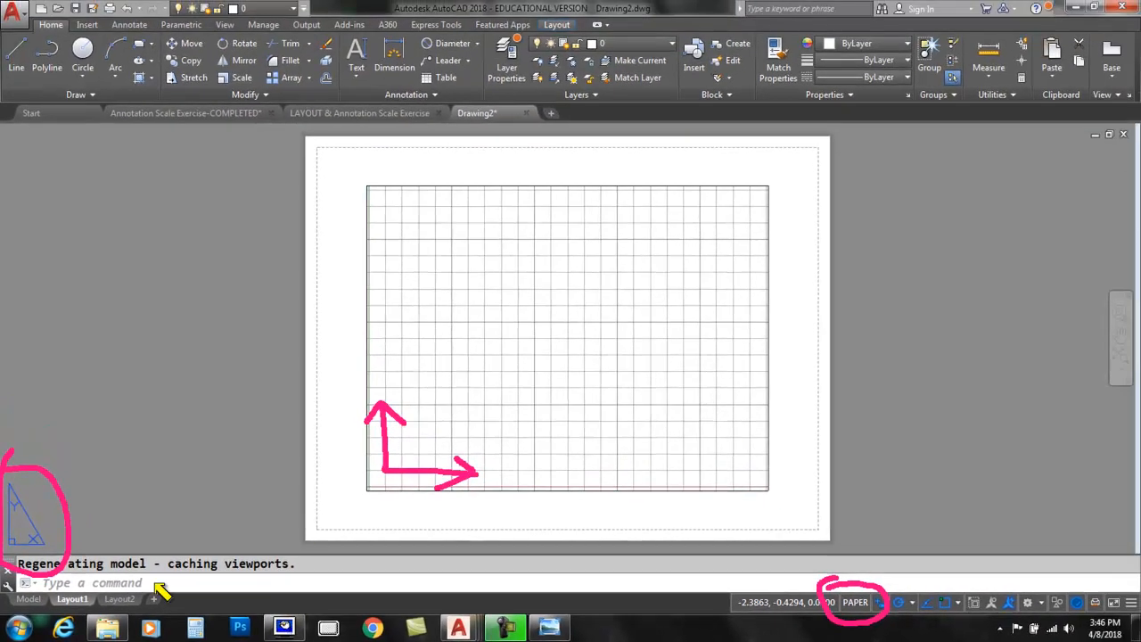
{"action": "left_click_drag", "start_coordinate": [111, 595], "coordinate": [107, 617]}
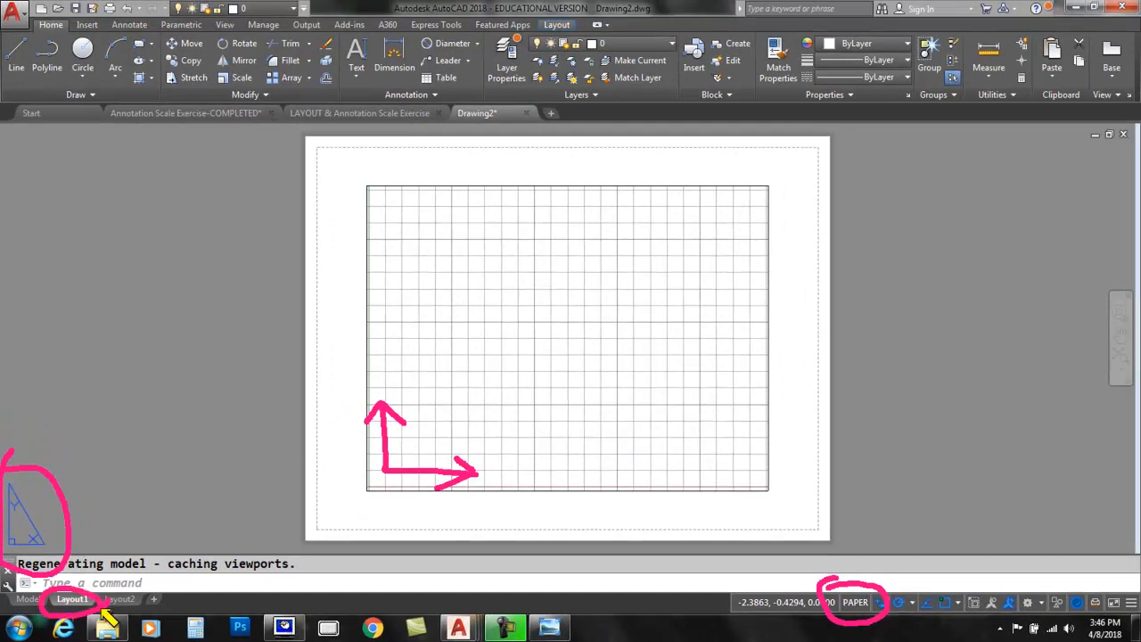
{"action": "key", "text": "Escape"}
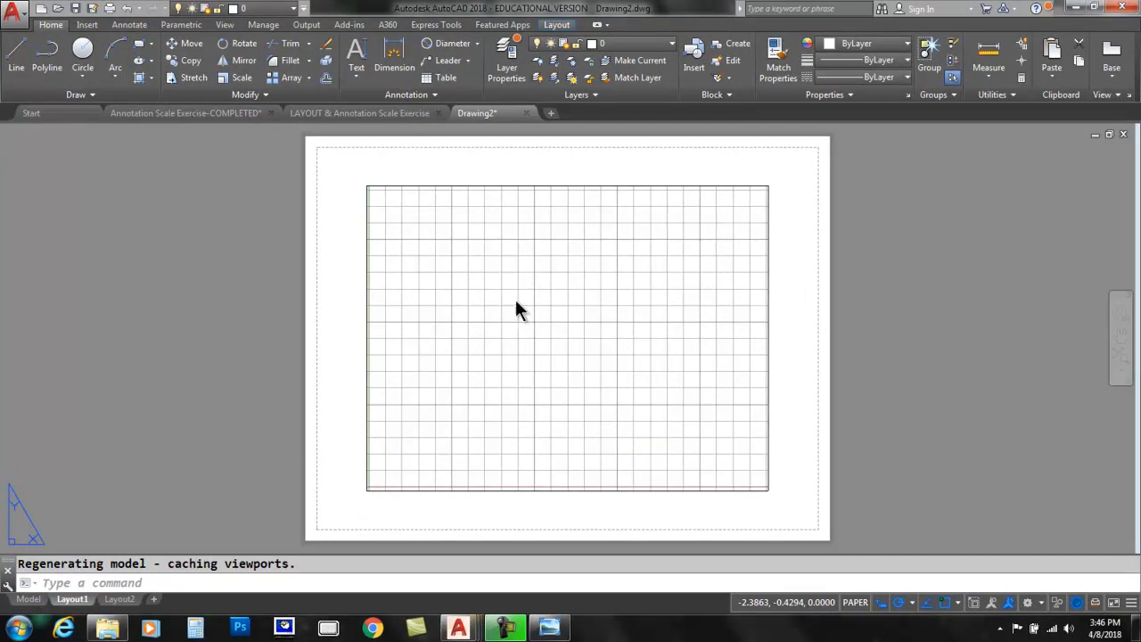
Activate model space inside the Layout1 viewport and return to paper space.
{"action": "double_click", "coordinate": [486, 330]}
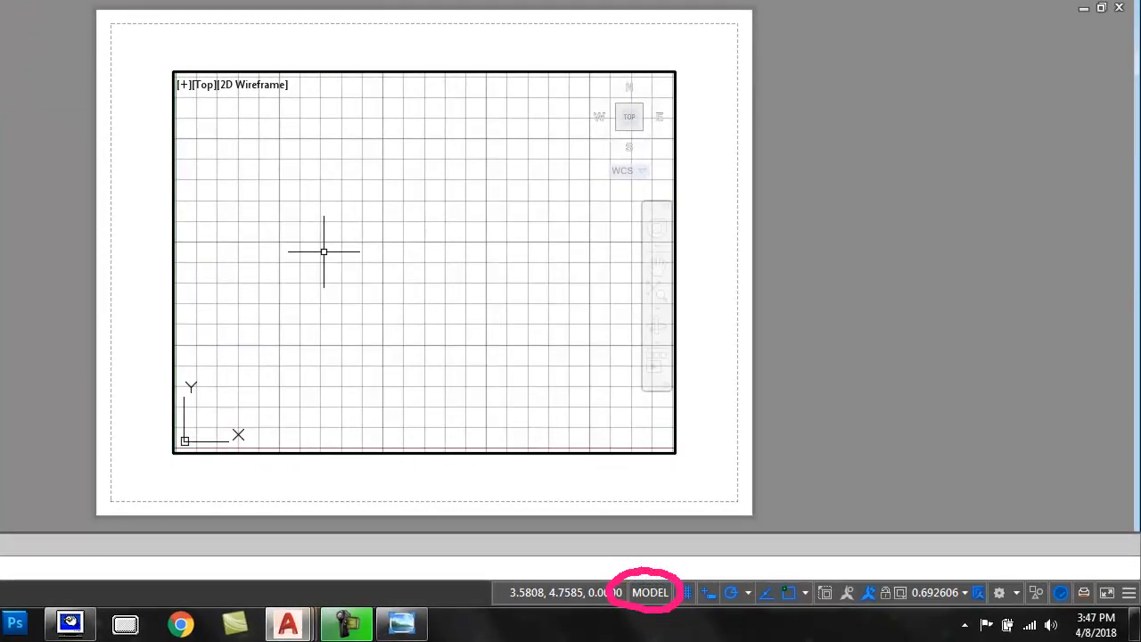
{"action": "mouse_move", "coordinate": [153, 373]}
{"action": "left_mouse_down"}
{"action": "mouse_move", "coordinate": [244, 382]}
{"action": "mouse_move", "coordinate": [226, 458]}
{"action": "mouse_move", "coordinate": [131, 413]}
{"action": "mouse_move", "coordinate": [169, 365]}
{"action": "left_mouse_up"}
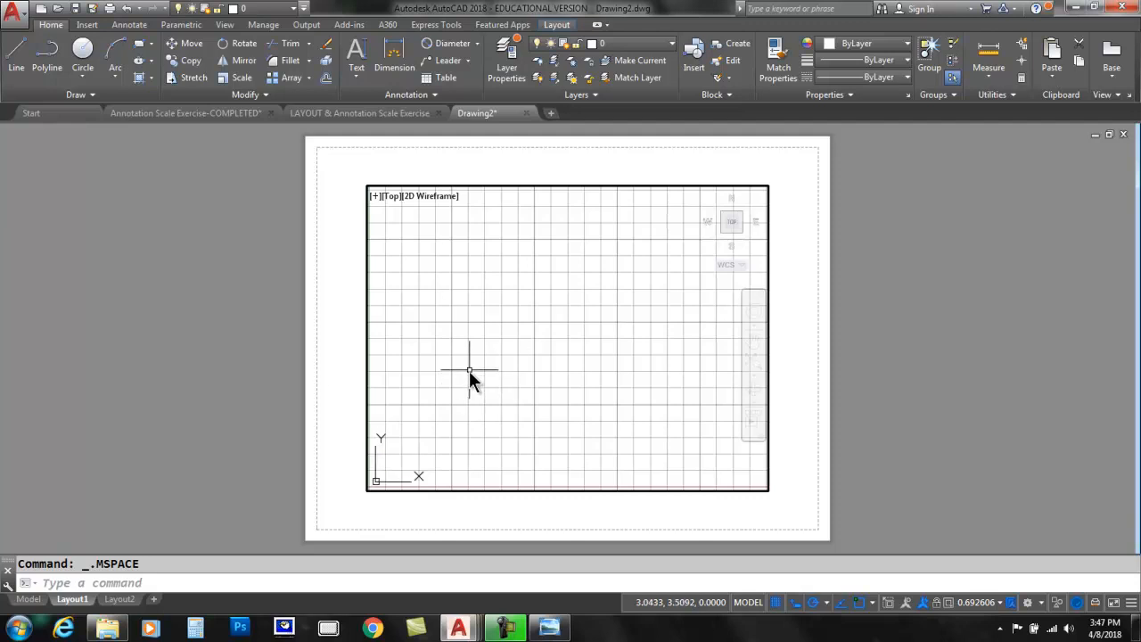
{"action": "double_click", "coordinate": [348, 292]}
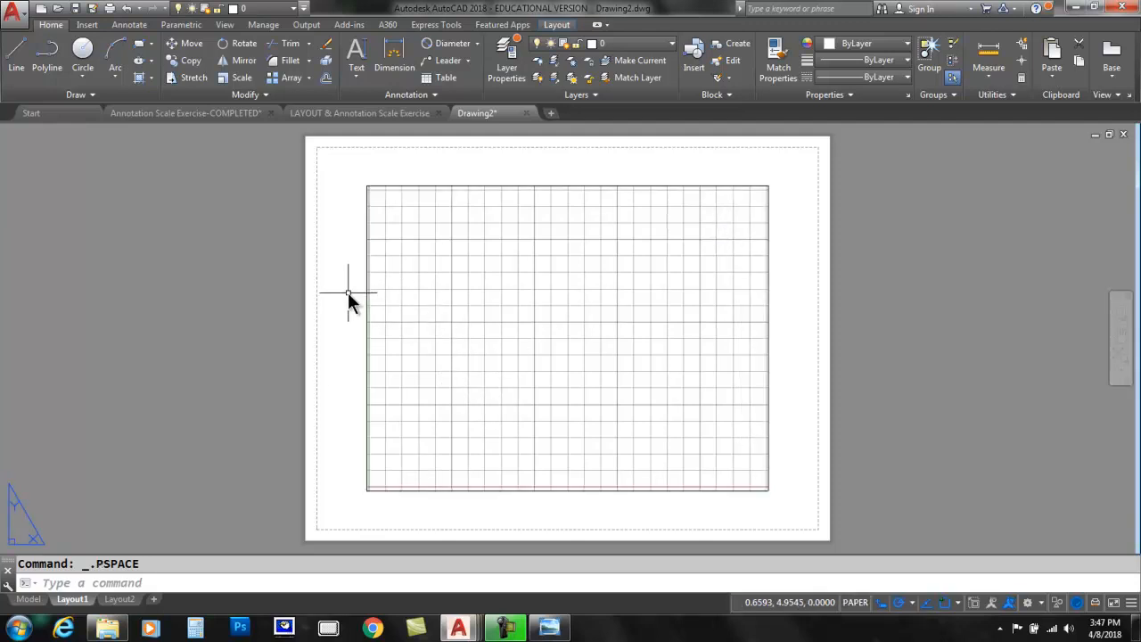
Switch to the Model space and draw a 3 by 3 rectangle in the empty drawing area.
{"action": "left_click", "coordinate": [30, 600]}
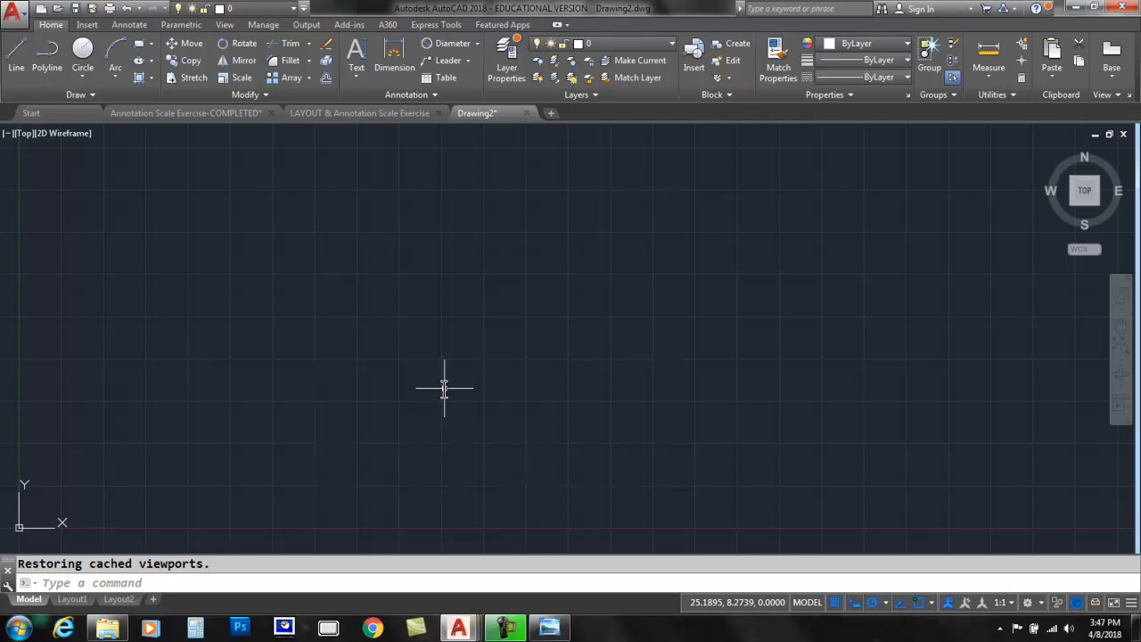
{"action": "left_click", "coordinate": [140, 47]}
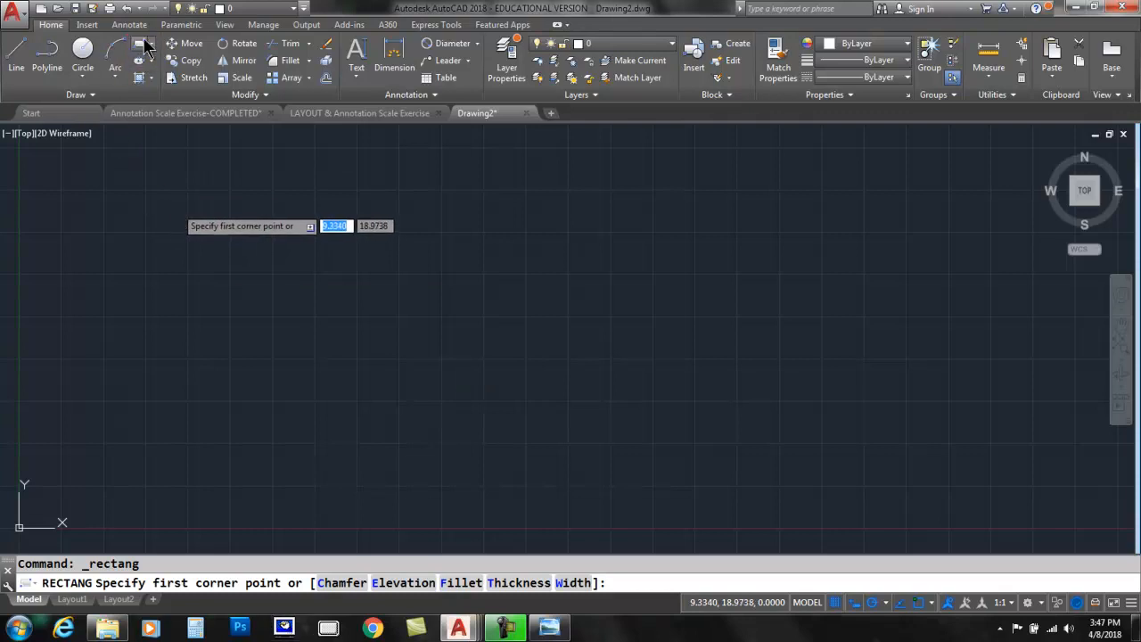
{"action": "left_click", "coordinate": [381, 406]}
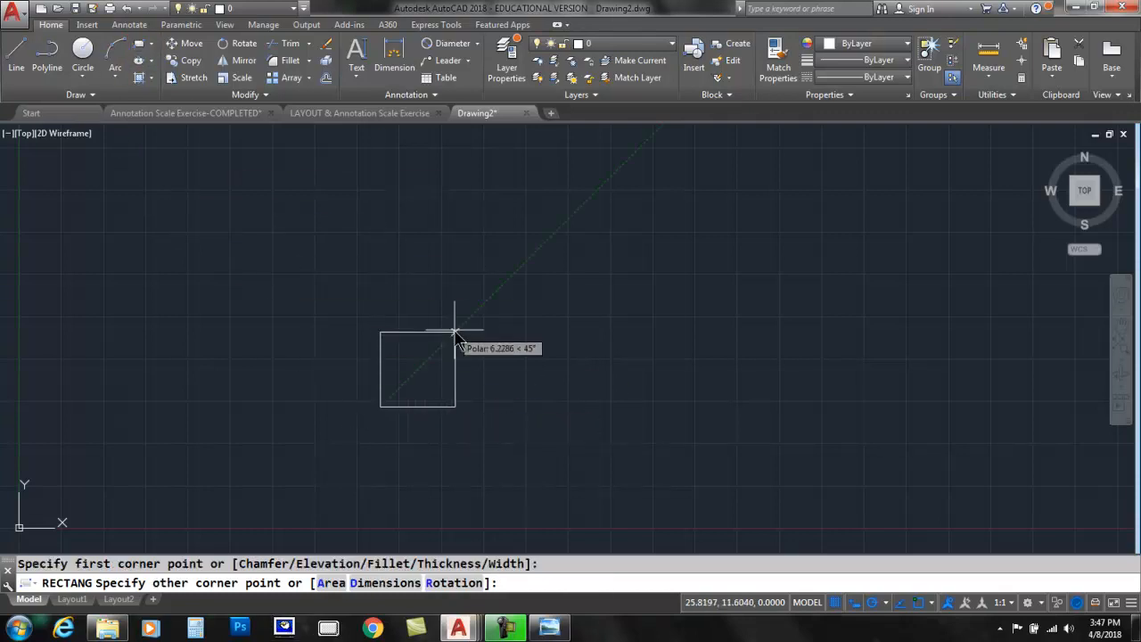
{"action": "type", "text": "3"}
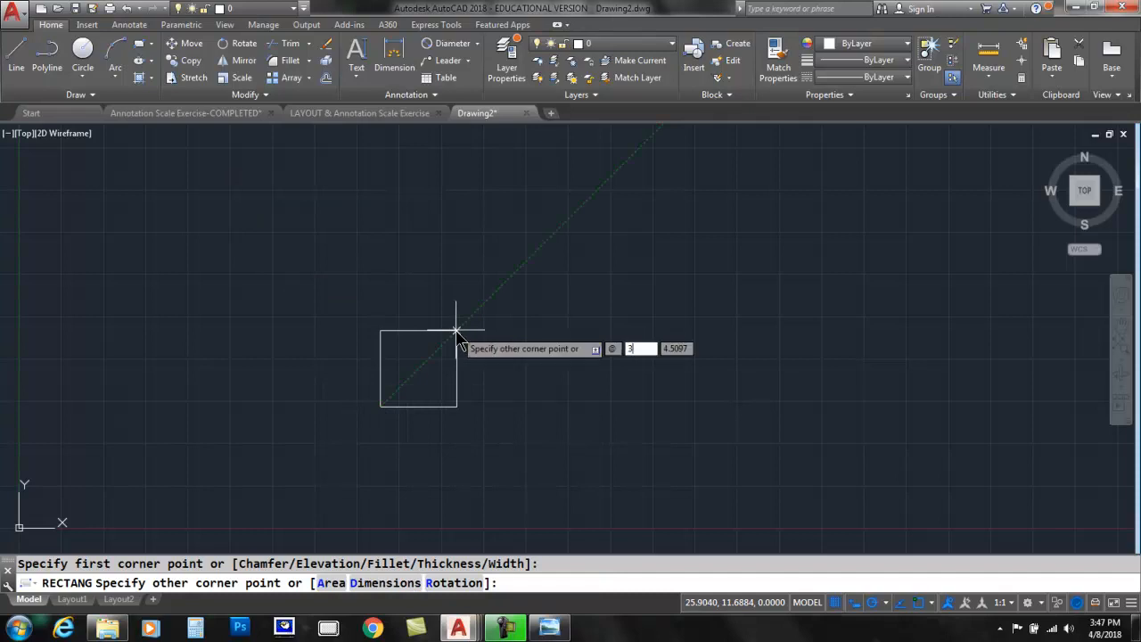
{"action": "key", "text": "Tab"}
{"action": "type", "text": "3"}
{"action": "key", "text": "Return"}
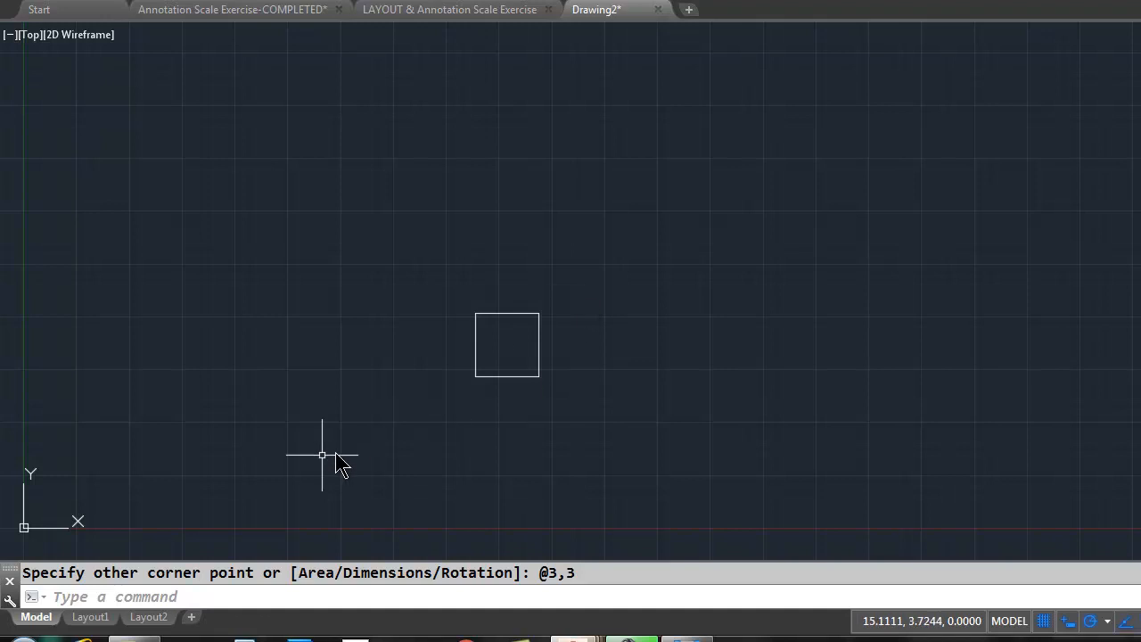
In the Layout1 viewport, zoom to extents and back out slightly so the whole square fits, then return to paper space.
{"action": "left_click", "coordinate": [88, 617]}
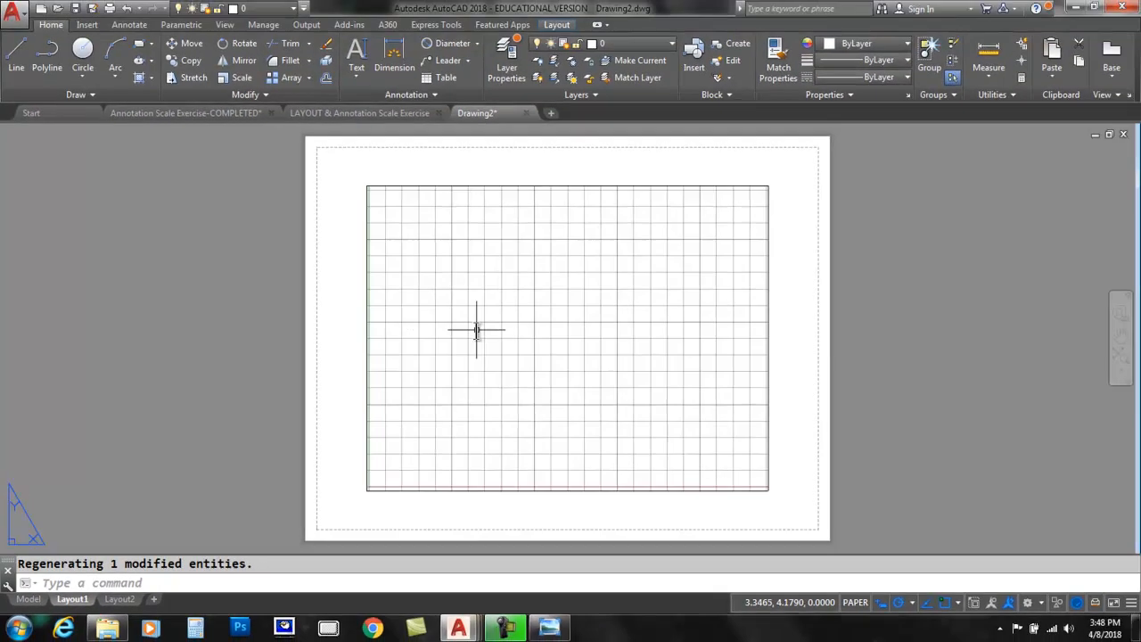
{"action": "double_click", "coordinate": [597, 280]}
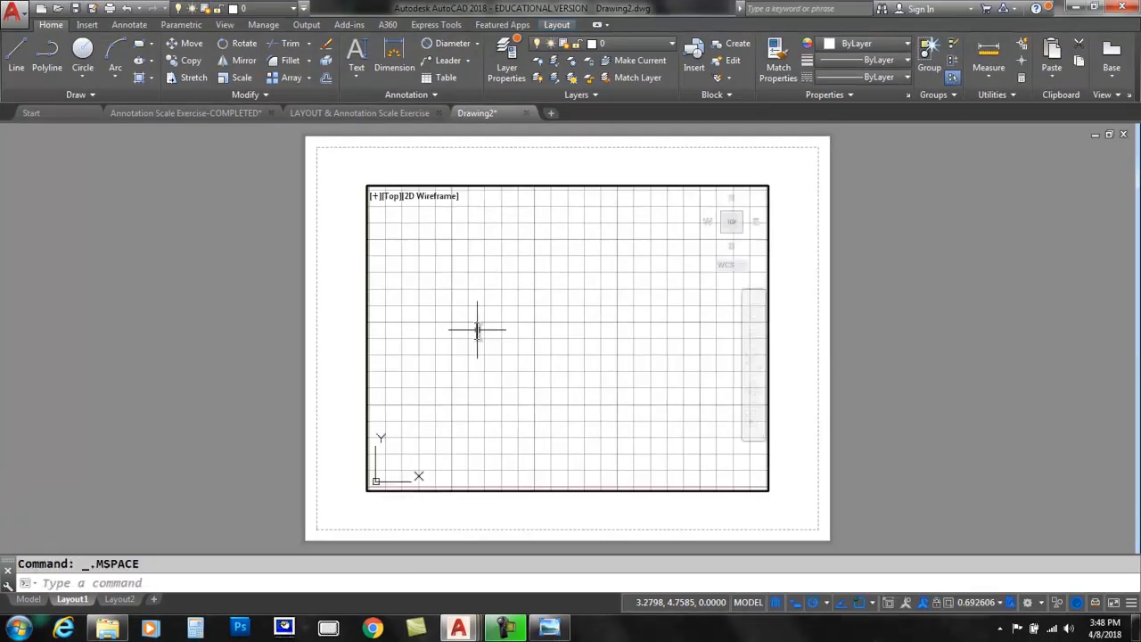
{"action": "type", "text": "z"}
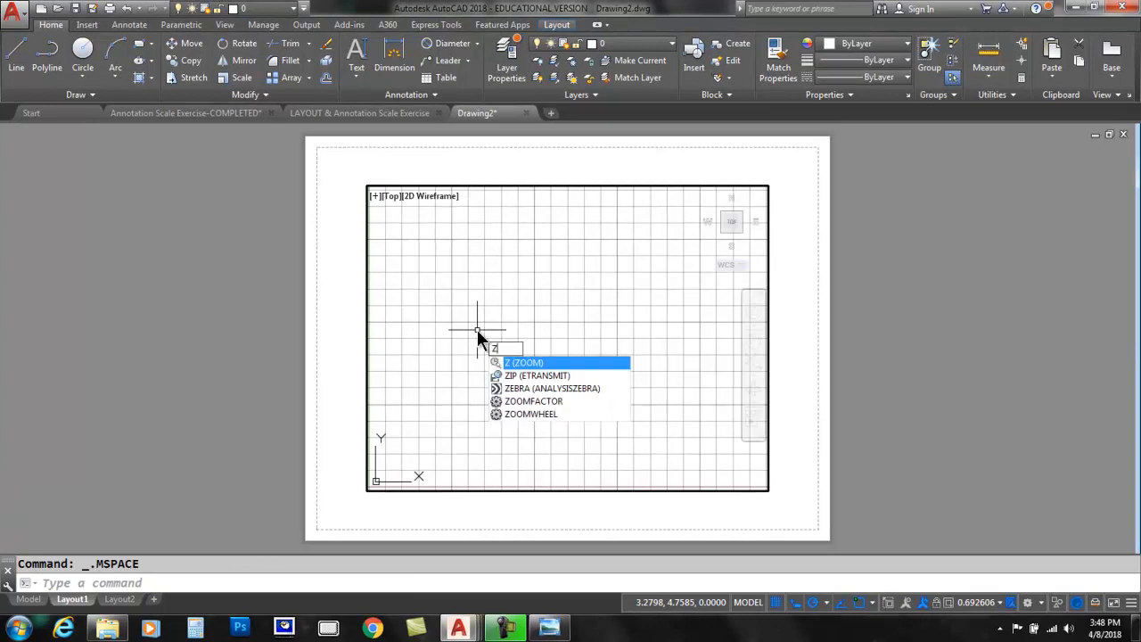
{"action": "key", "text": "Return"}
{"action": "type", "text": "e"}
{"action": "key", "text": "Return"}
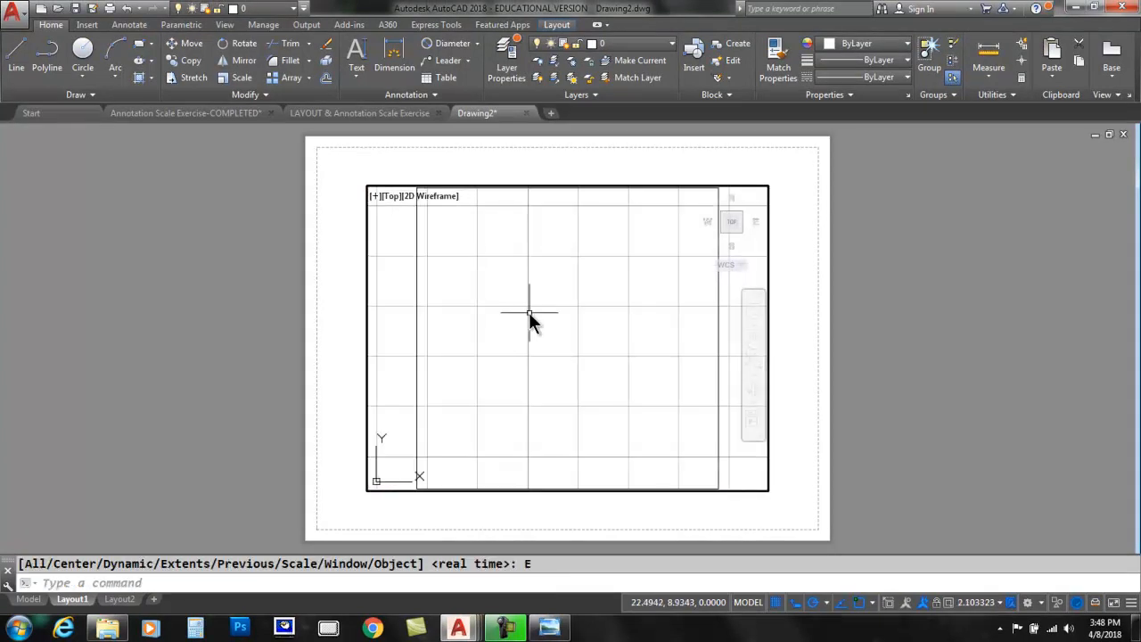
{"action": "scroll", "coordinate": [541, 301], "scroll_direction": "down", "scroll_amount": 2}
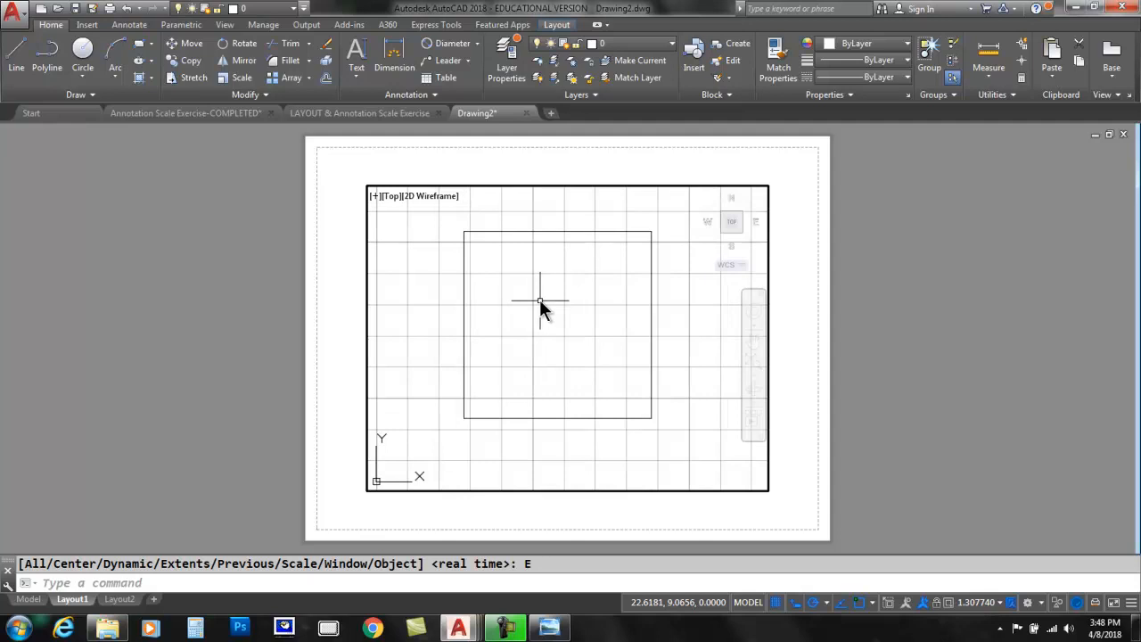
{"action": "double_click", "coordinate": [871, 326]}
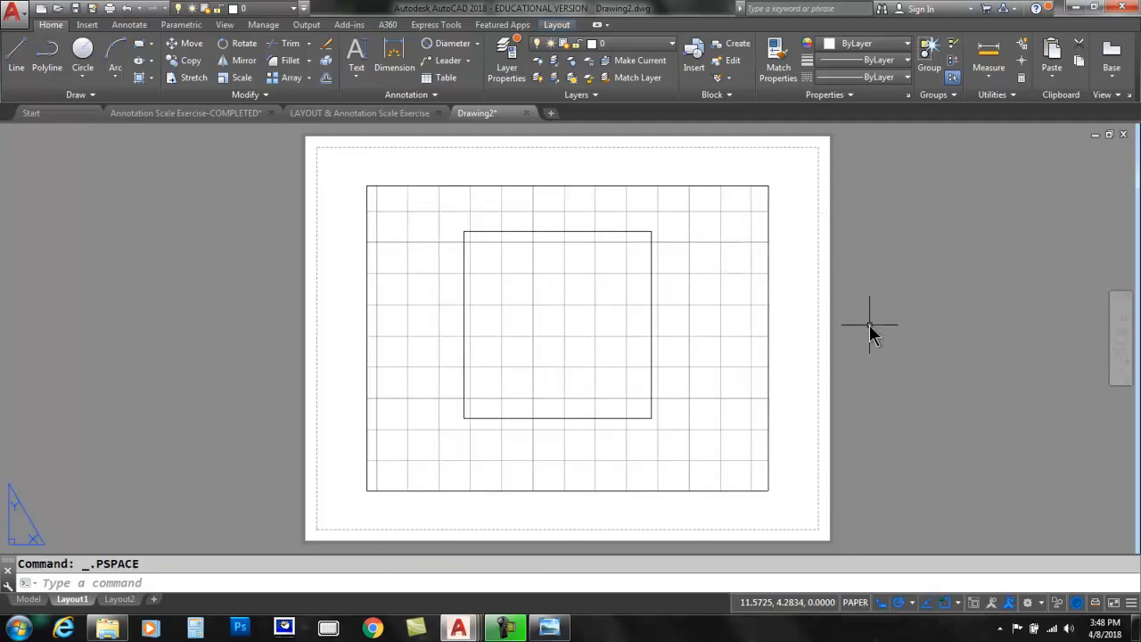
Narrow the Layout1 viewport to a bit over half its width from its right side, keeping its full height.
{"action": "left_click", "coordinate": [749, 186]}
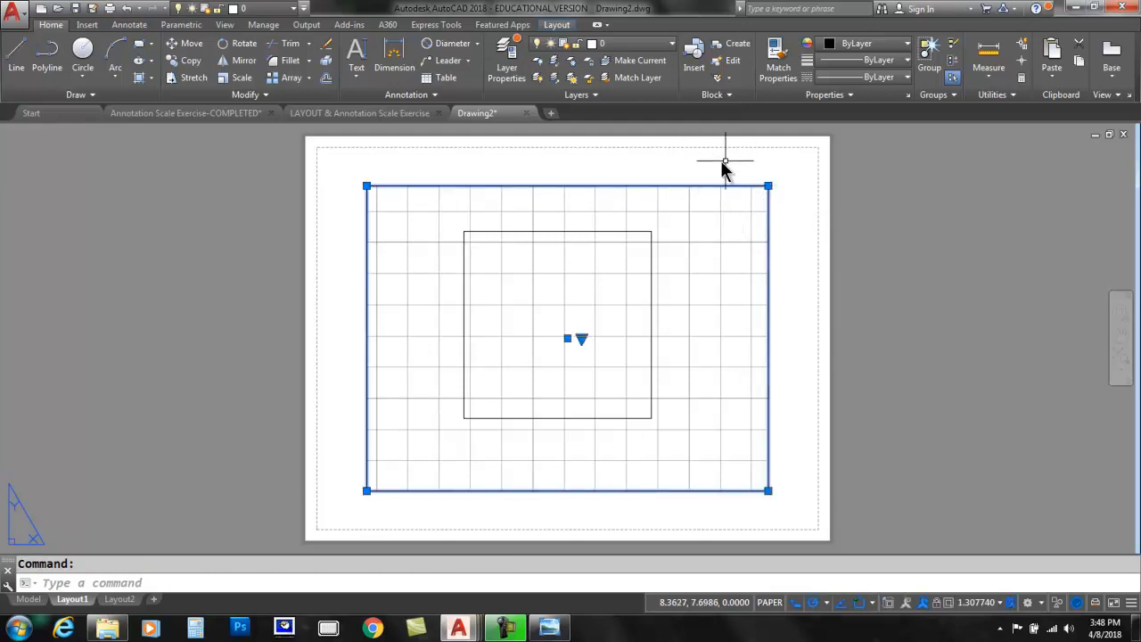
{"action": "left_click", "coordinate": [767, 186]}
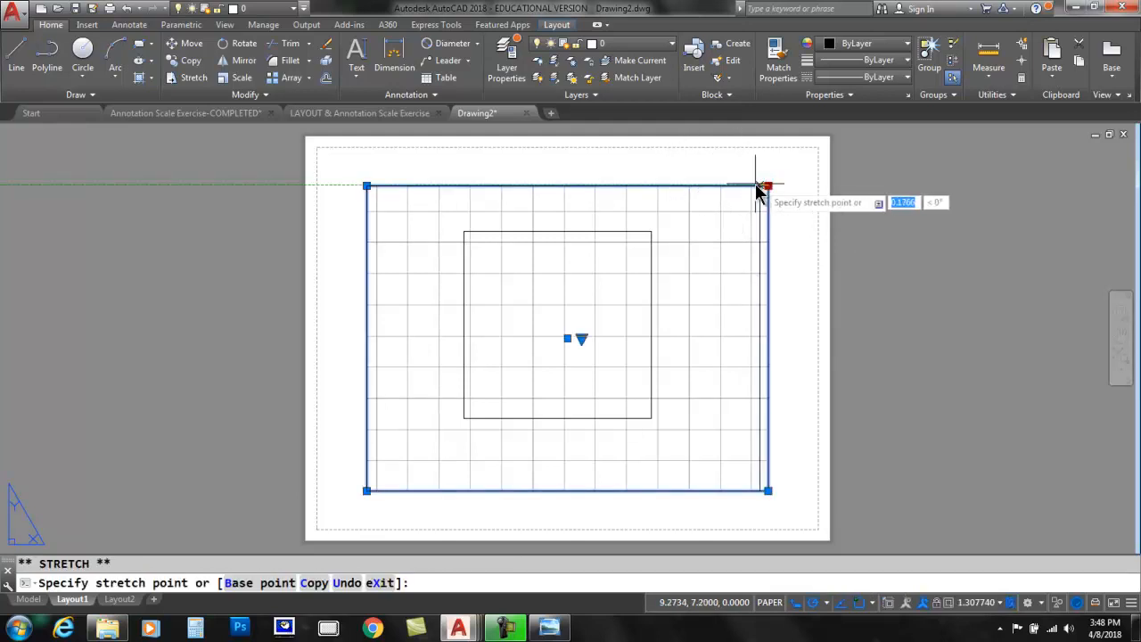
{"action": "left_click", "coordinate": [595, 185]}
{"action": "left_click", "coordinate": [366, 490]}
{"action": "left_click", "coordinate": [367, 413]}
{"action": "left_click", "coordinate": [366, 413]}
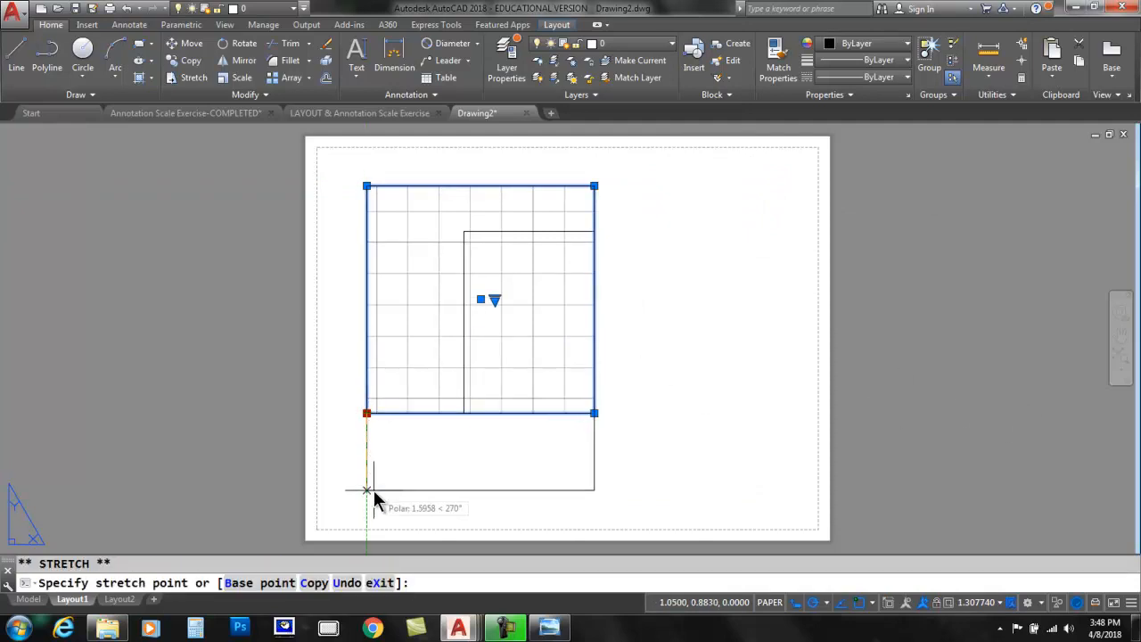
{"action": "left_click", "coordinate": [369, 489]}
Pan the square into the middle of the narrowed viewport and return to paper space.
{"action": "double_click", "coordinate": [440, 393]}
{"action": "middle_click_drag", "start_coordinate": [465, 418], "coordinate": [395, 420]}
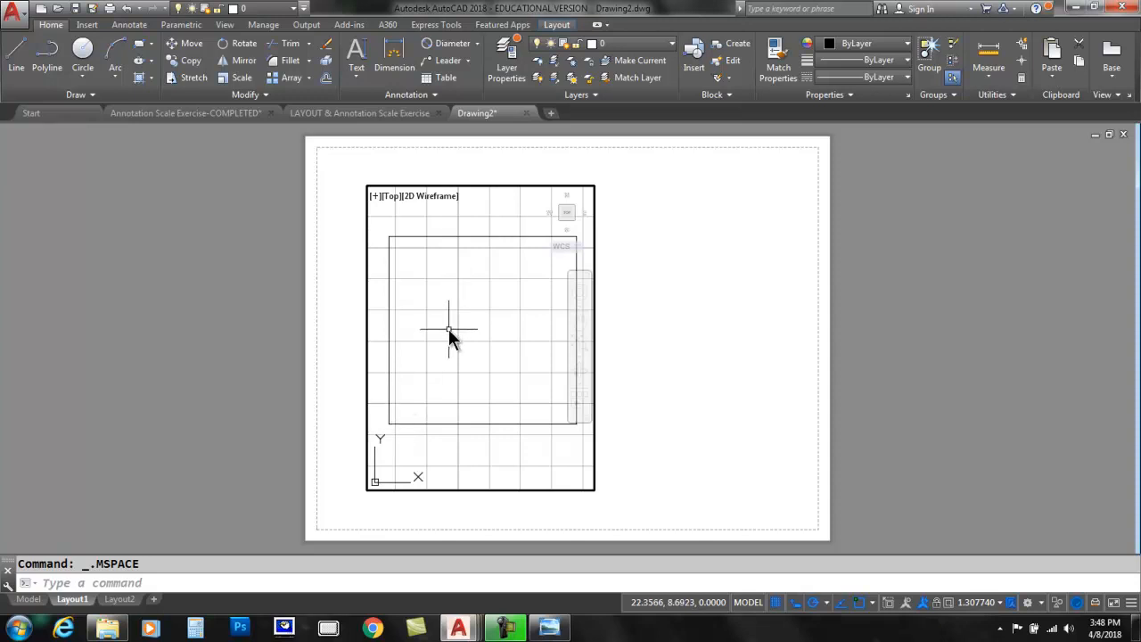
{"action": "double_click", "coordinate": [680, 303]}
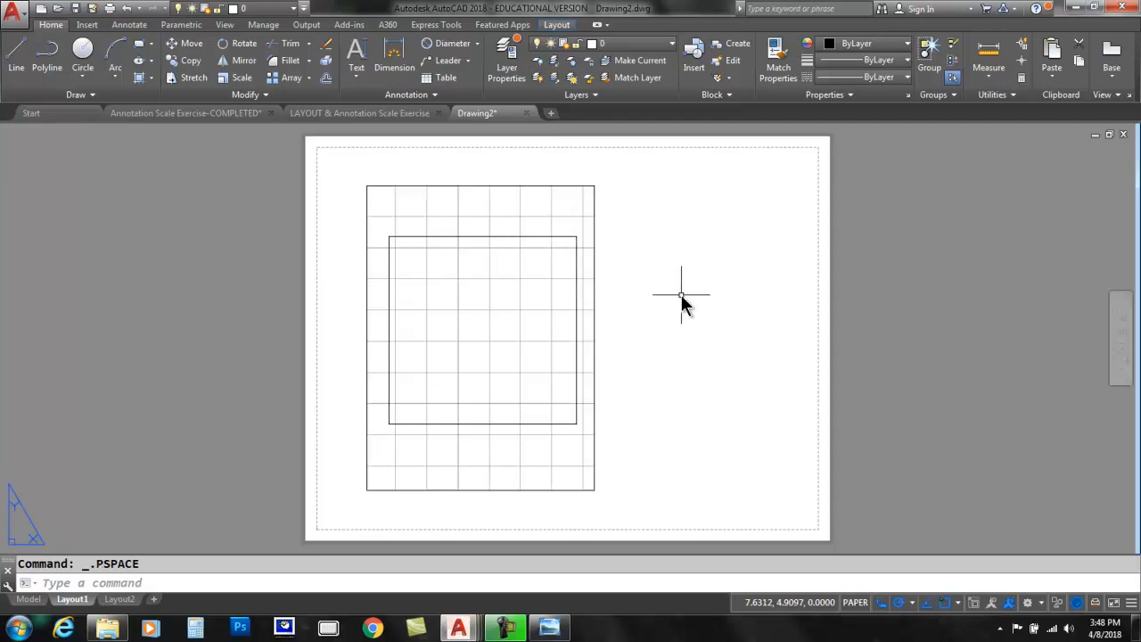
Copy the viewport horizontally to the right from its upper-left corner, leaving a small gap between the two.
{"action": "left_click", "coordinate": [189, 63]}
{"action": "left_click", "coordinate": [401, 184]}
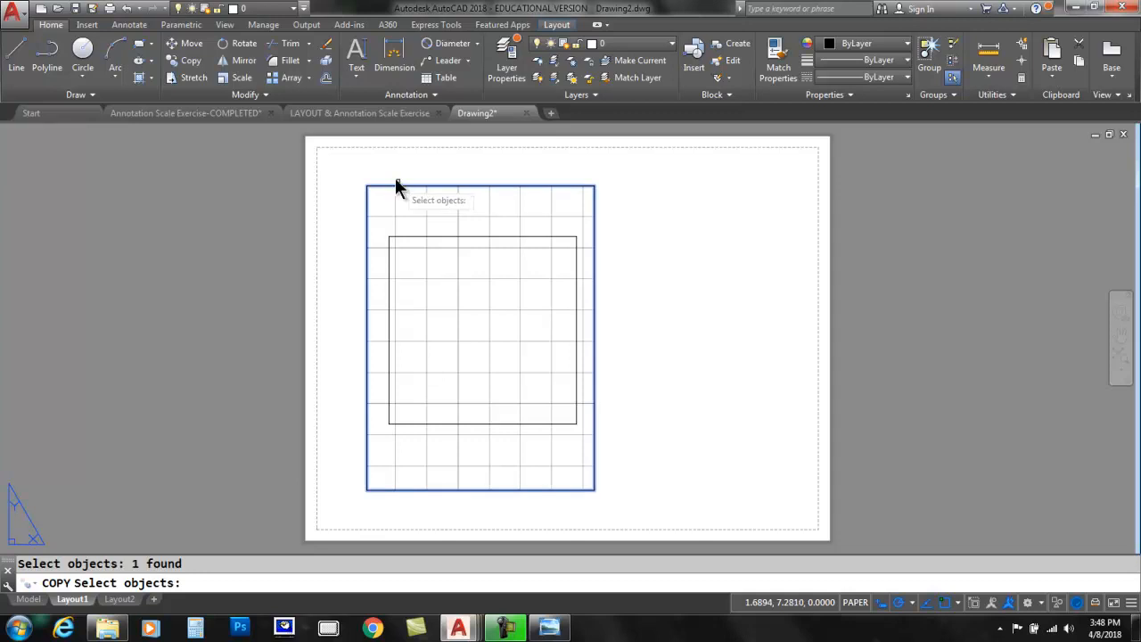
{"action": "key", "text": "Return"}
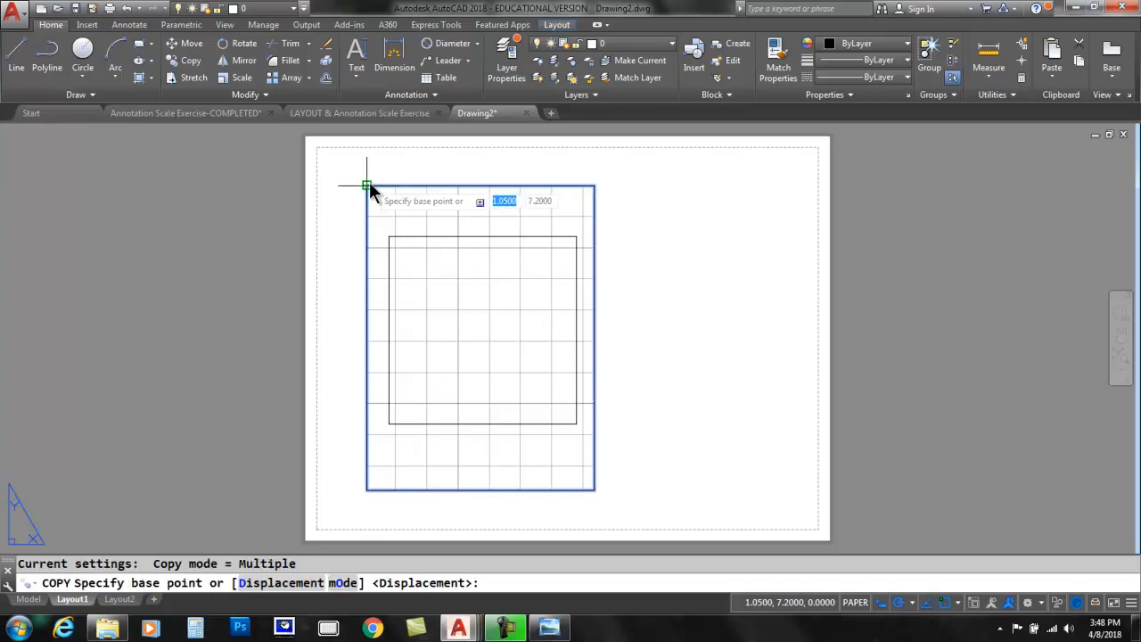
{"action": "left_click", "coordinate": [367, 184]}
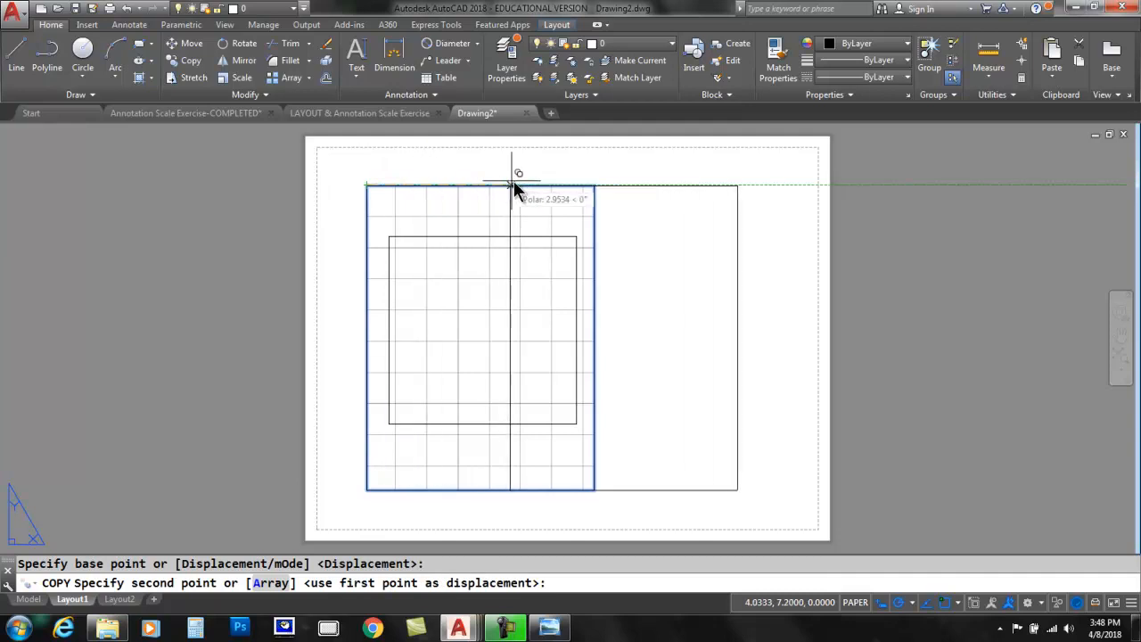
{"action": "left_click", "coordinate": [608, 185]}
{"action": "key", "text": "Return"}
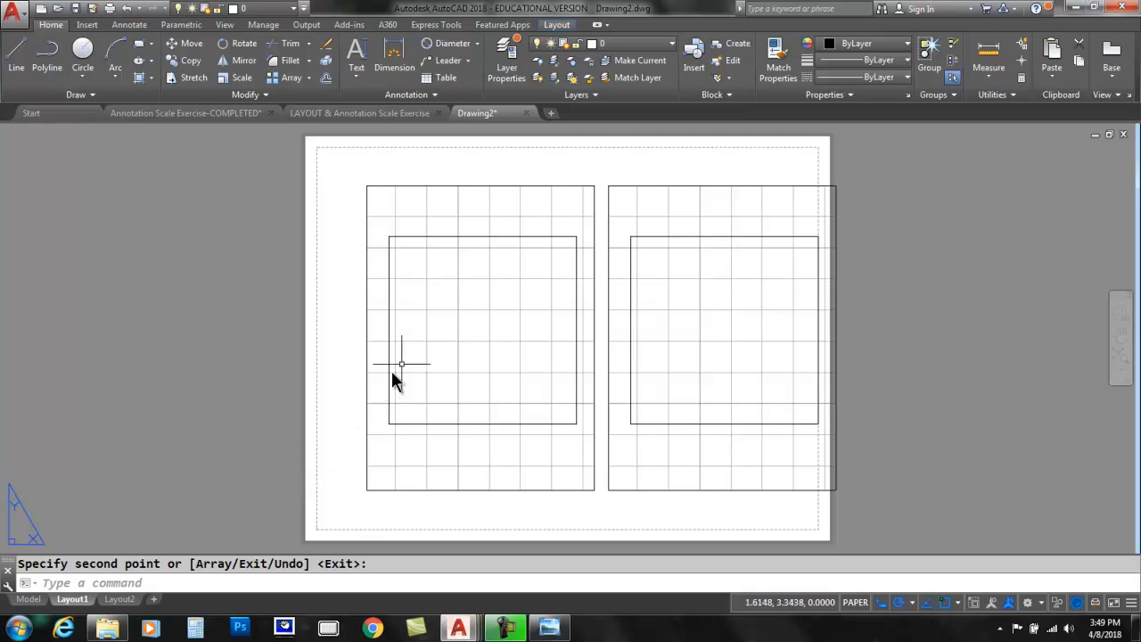
Erase the square from within the left viewport, undo the deletion and return to paper space.
{"action": "double_click", "coordinate": [462, 313]}
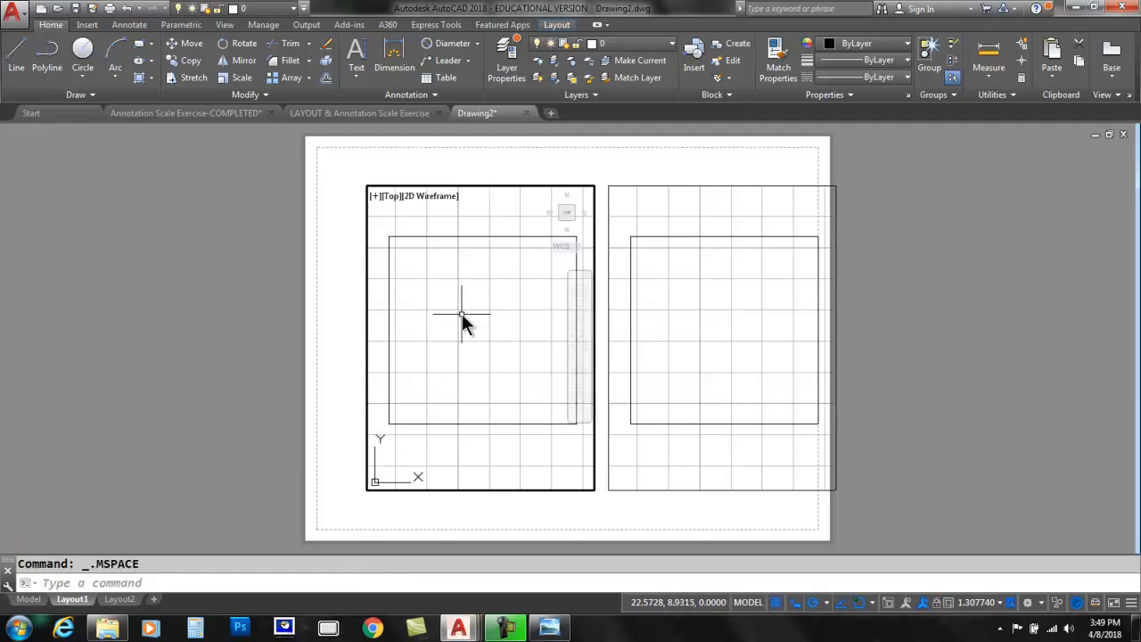
{"action": "left_click", "coordinate": [393, 311]}
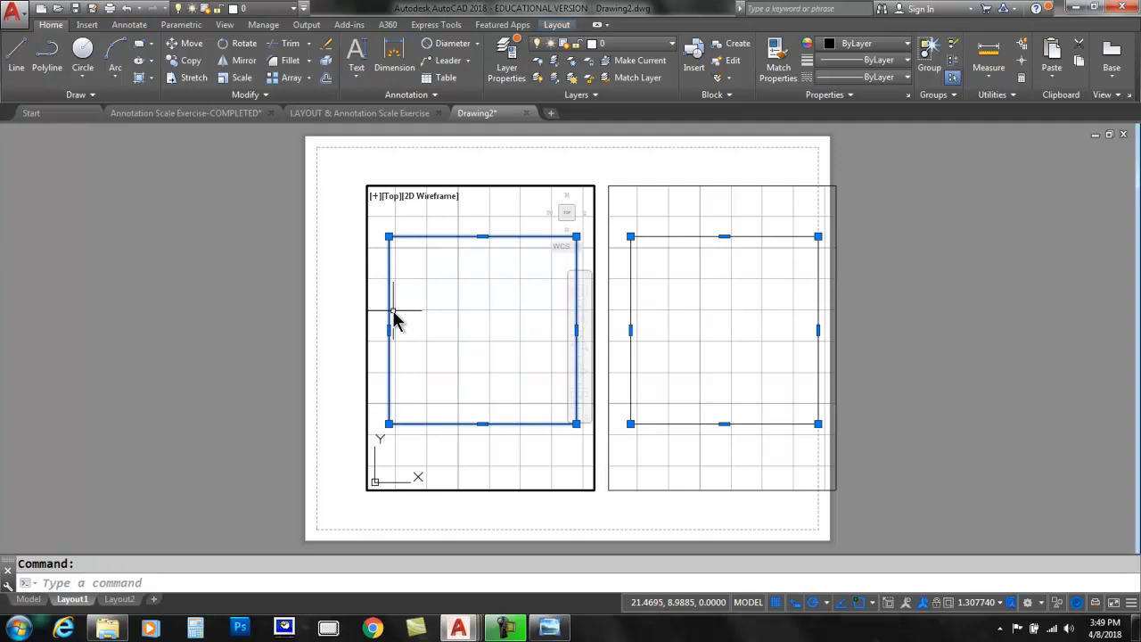
{"action": "key", "text": "Delete"}
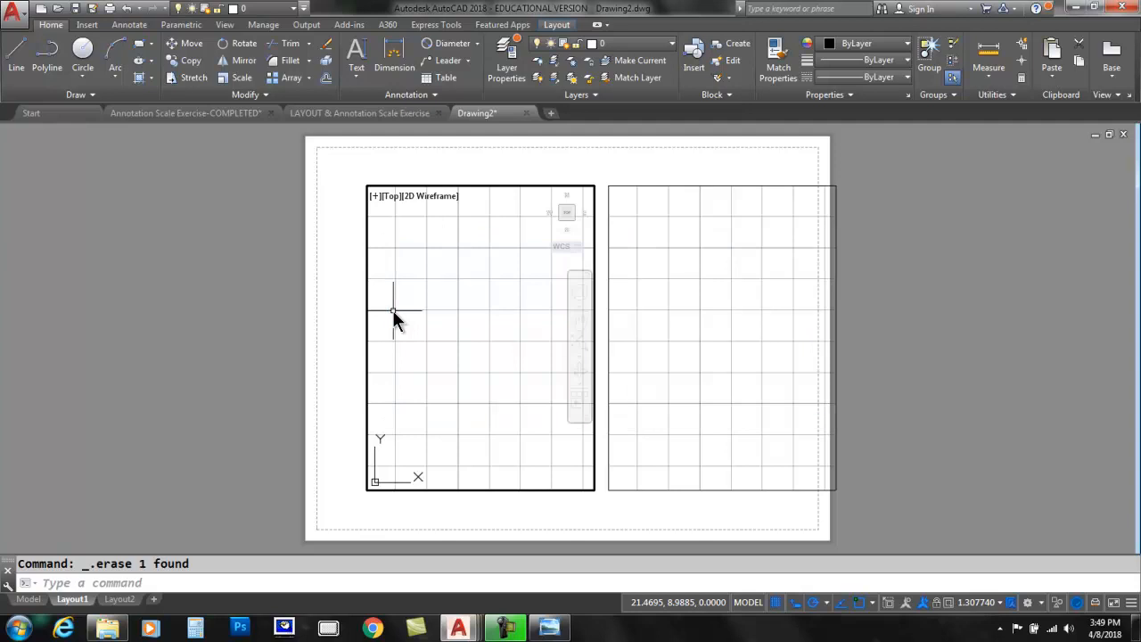
{"action": "key", "text": "ctrl+z"}
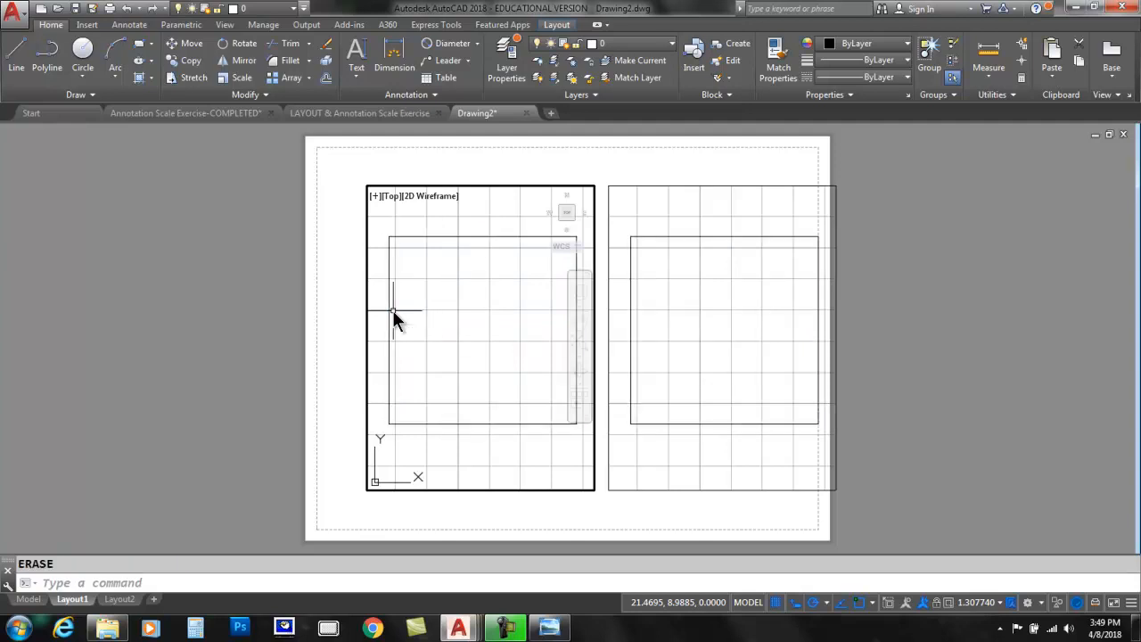
{"action": "double_click", "coordinate": [341, 294]}
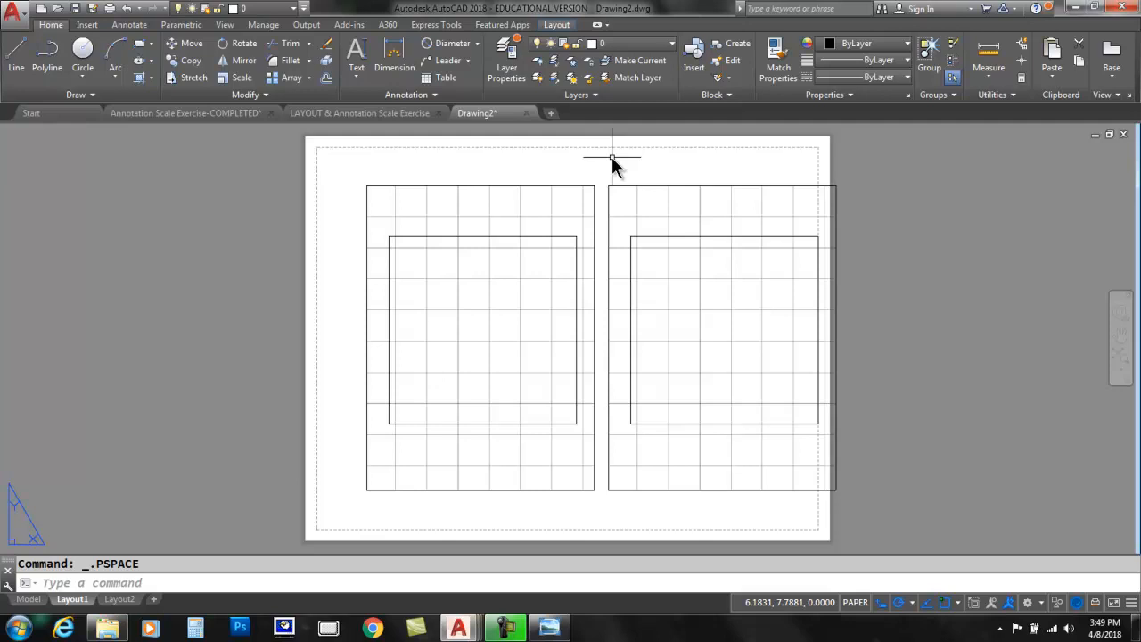
Delete both viewports from the Layout1 sheet.
{"action": "left_click", "coordinate": [625, 186]}
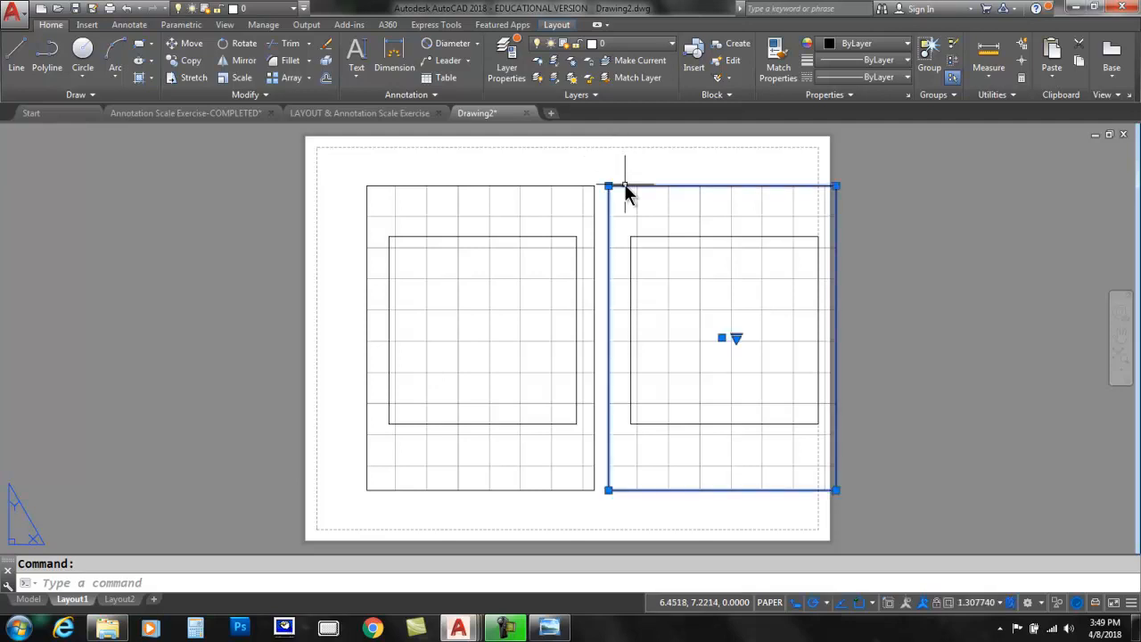
{"action": "left_click", "coordinate": [568, 186]}
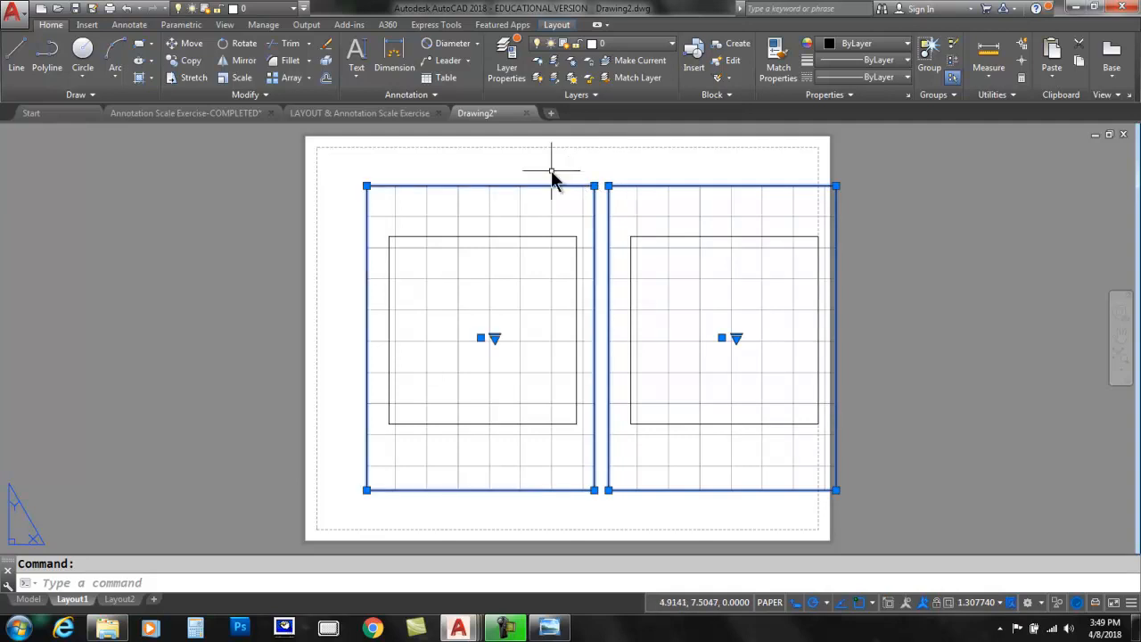
{"action": "key", "text": "Delete"}
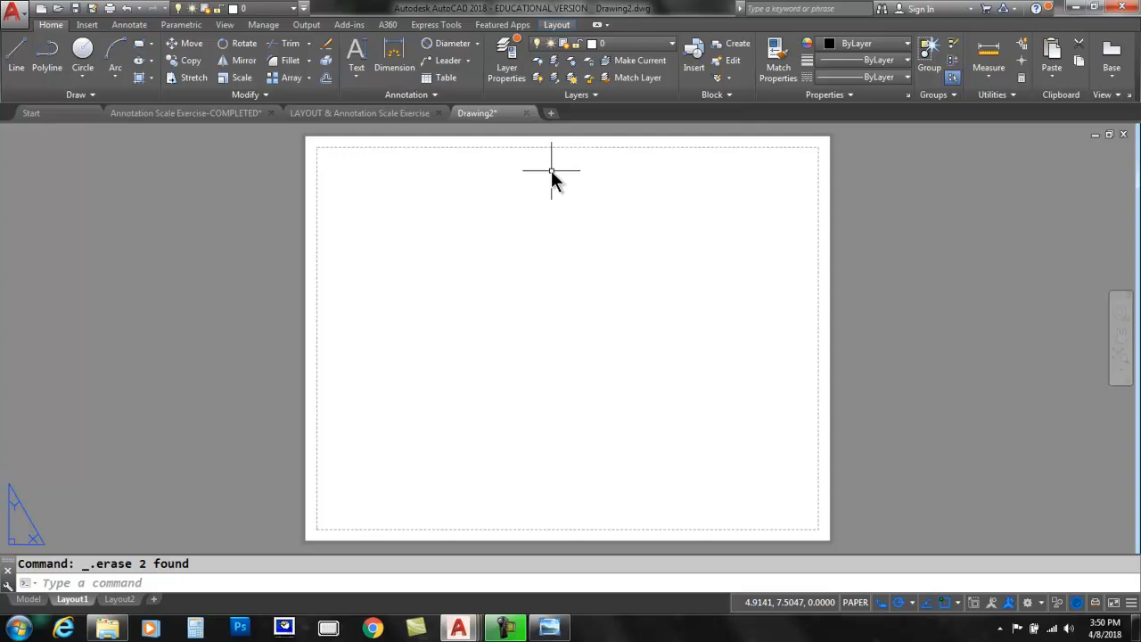
Check the square in model space and return to the empty Layout1 sheet.
{"action": "left_click", "coordinate": [29, 600]}
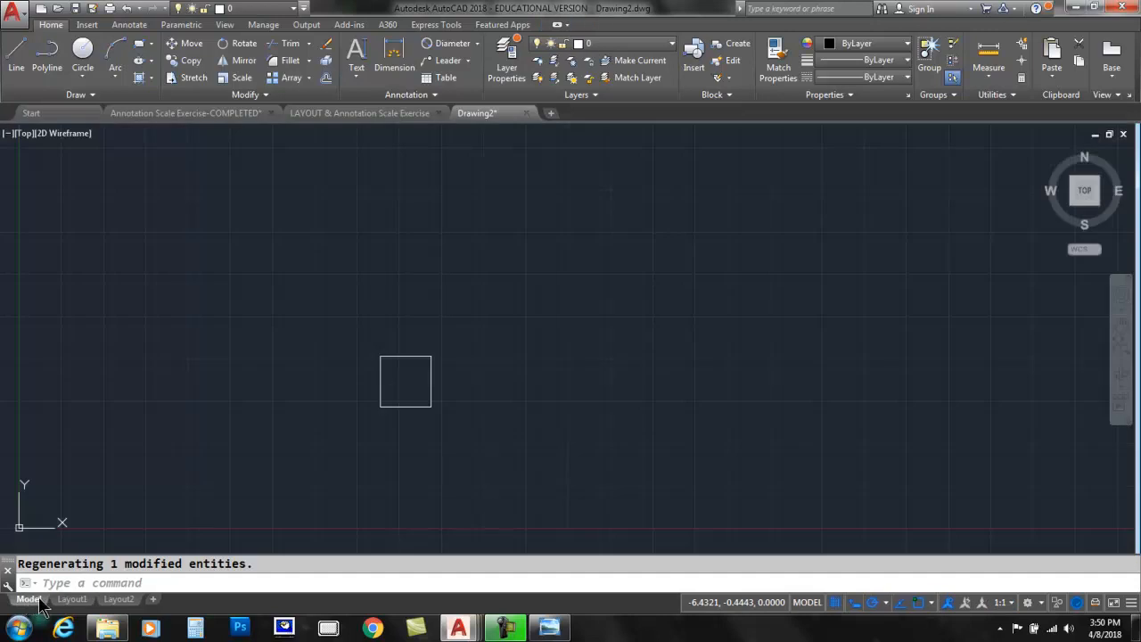
{"action": "left_click", "coordinate": [72, 600]}
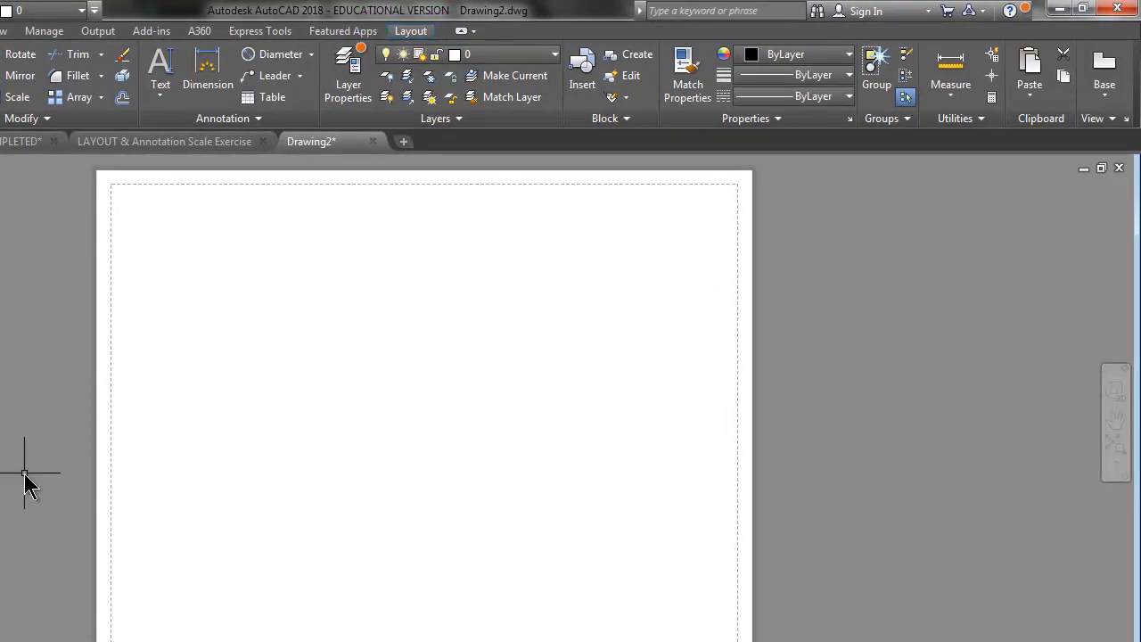
{"action": "key", "text": "ctrl+Page_Up"}
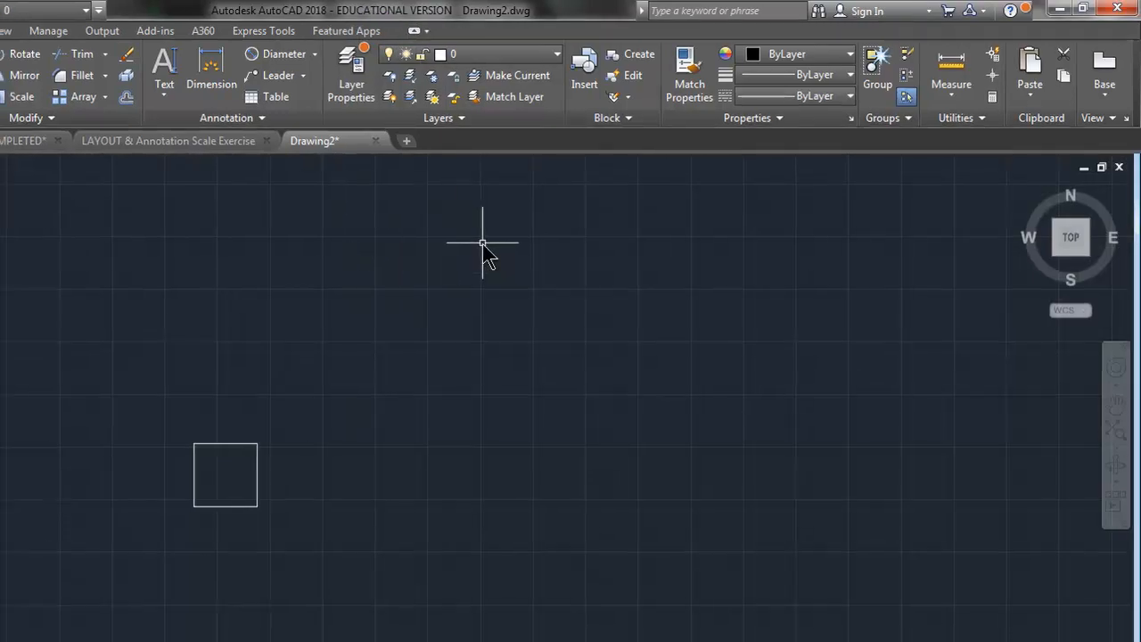
{"action": "left_click", "coordinate": [76, 601]}
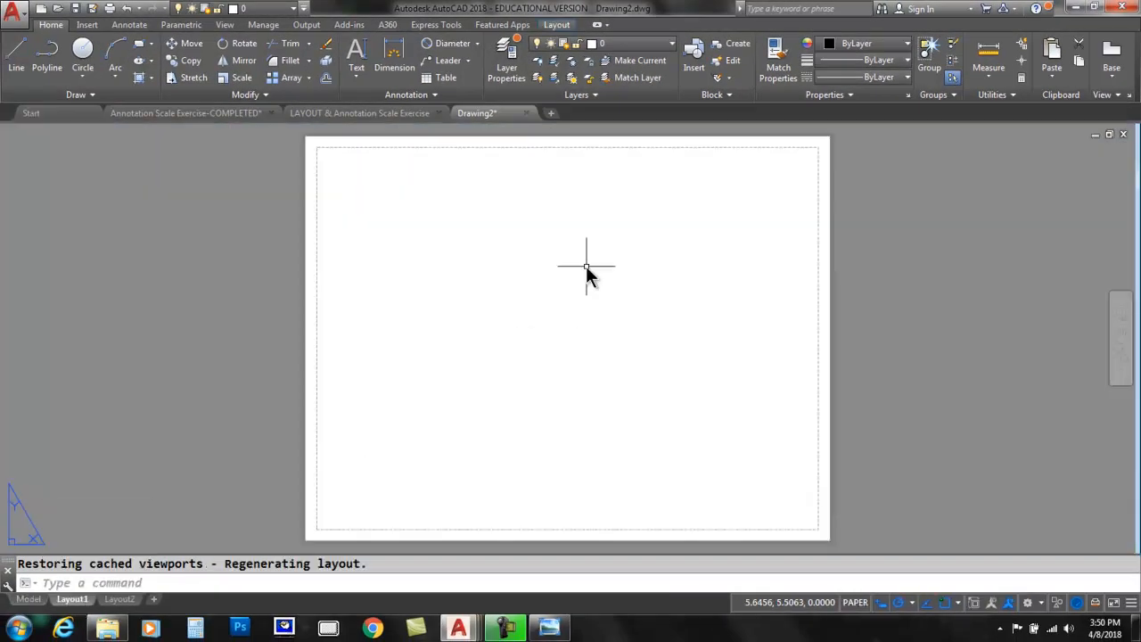
Create a rectangular viewport covering the left half of the Layout1 sheet, inside the printable margin.
{"action": "left_click", "coordinate": [557, 25]}
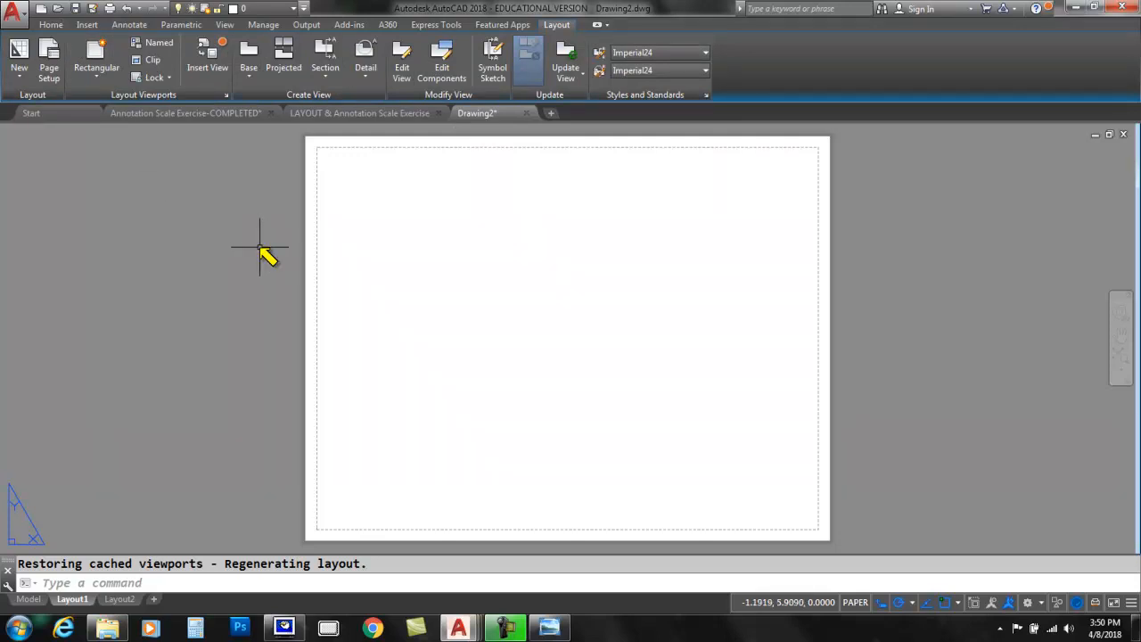
{"action": "mouse_move", "coordinate": [56, 18]}
{"action": "left_mouse_down"}
{"action": "mouse_move", "coordinate": [65, 97]}
{"action": "mouse_move", "coordinate": [178, 104]}
{"action": "mouse_move", "coordinate": [190, 63]}
{"action": "mouse_move", "coordinate": [178, 21]}
{"action": "mouse_move", "coordinate": [60, 25]}
{"action": "mouse_move", "coordinate": [111, 44]}
{"action": "mouse_move", "coordinate": [93, 61]}
{"action": "mouse_move", "coordinate": [85, 38]}
{"action": "mouse_move", "coordinate": [100, 51]}
{"action": "left_mouse_up"}
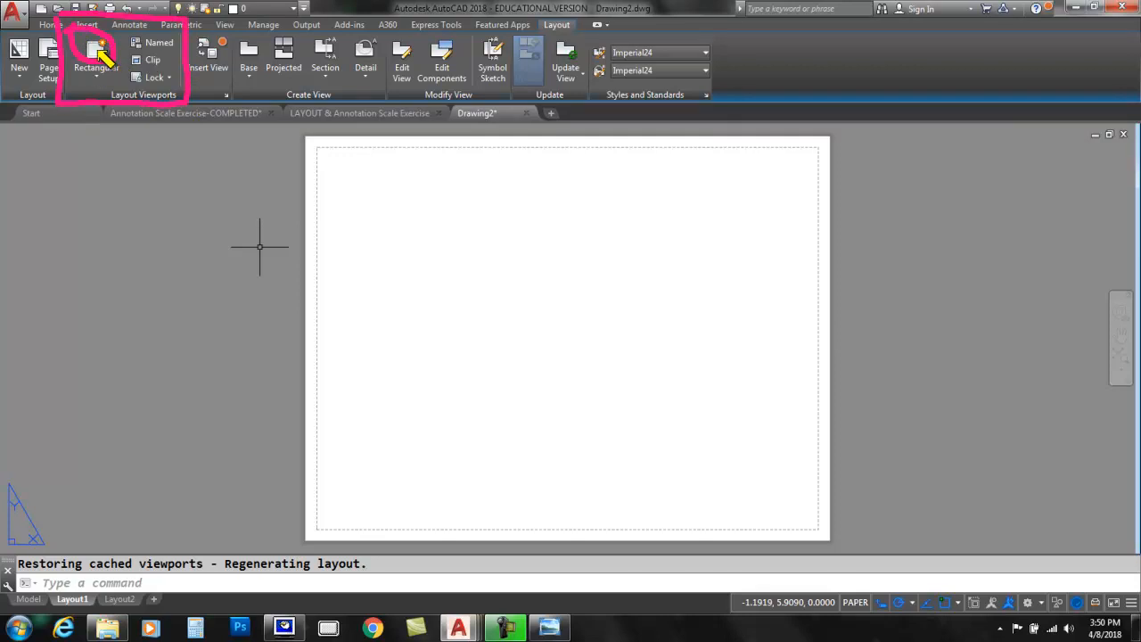
{"action": "key", "text": "Escape"}
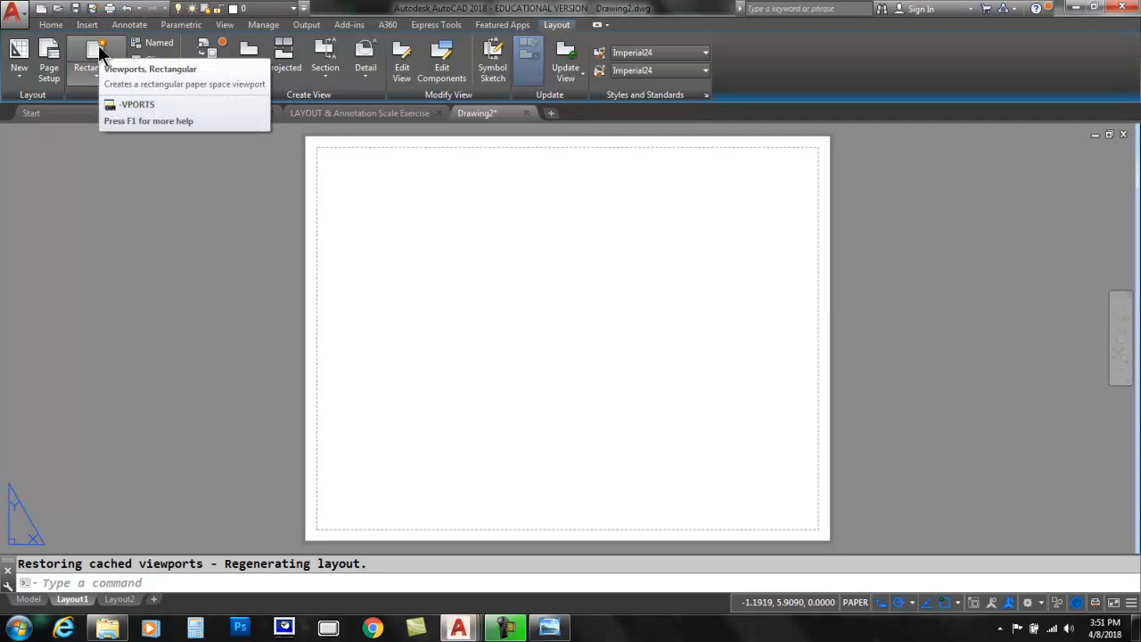
{"action": "left_click", "coordinate": [89, 52]}
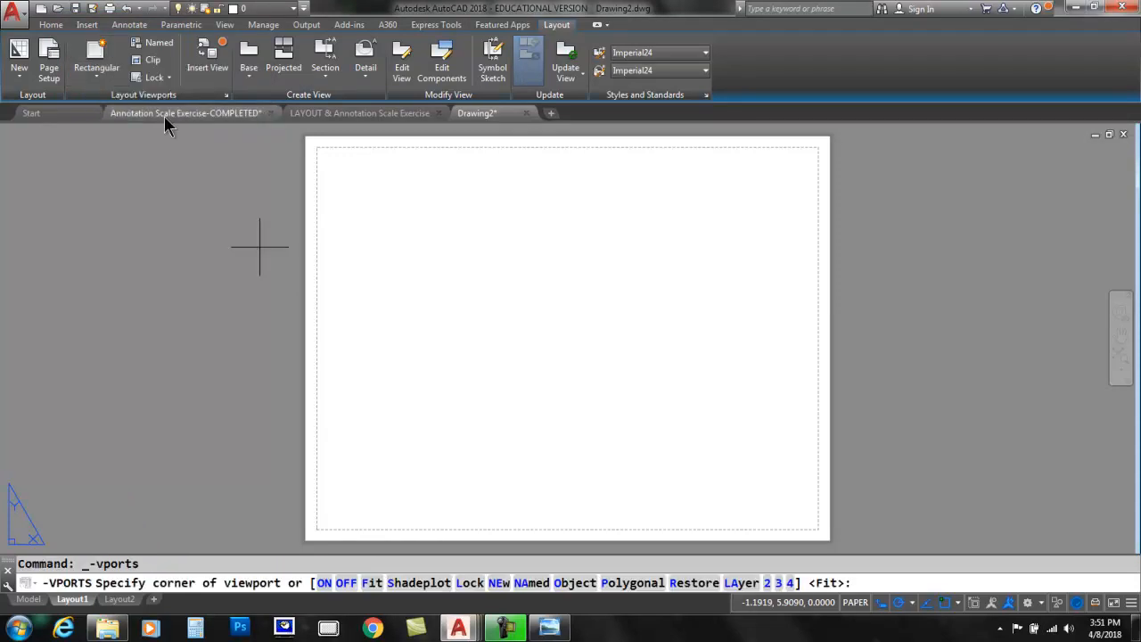
{"action": "left_click", "coordinate": [327, 165]}
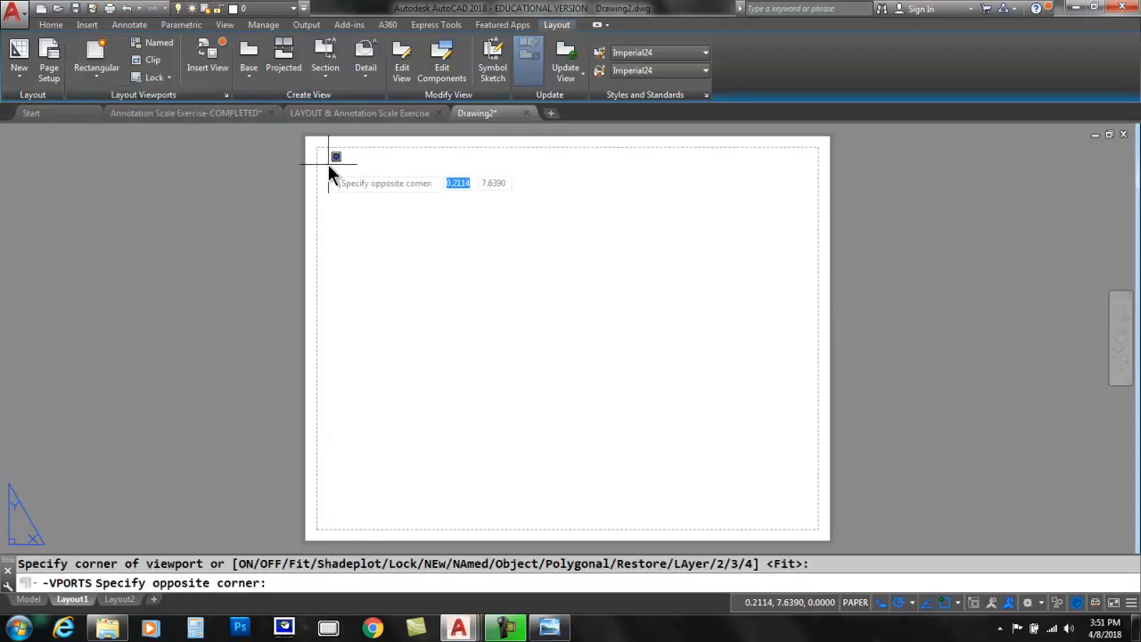
{"action": "left_click", "coordinate": [604, 478]}
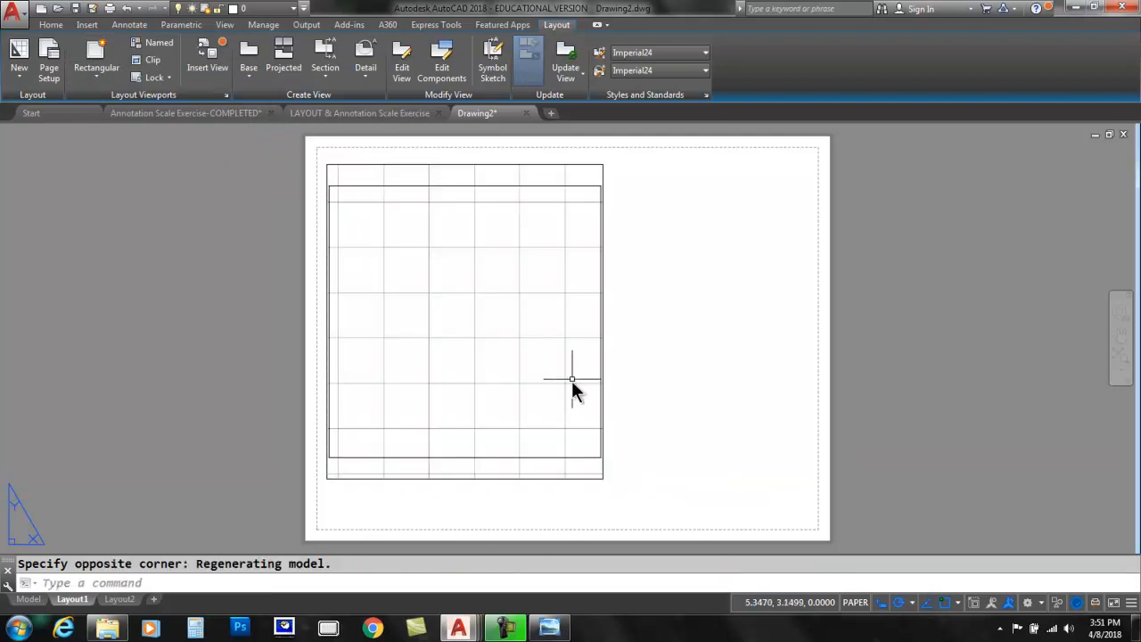
Activate the new viewport and adjust its view so the whole square fits near the middle with space around it.
{"action": "double_click", "coordinate": [505, 290]}
{"action": "scroll", "coordinate": [482, 319], "scroll_direction": "down", "scroll_amount": 4}
{"action": "scroll", "coordinate": [477, 316], "scroll_direction": "up", "scroll_amount": 2}
{"action": "middle_click_drag", "start_coordinate": [506, 306], "coordinate": [475, 303]}
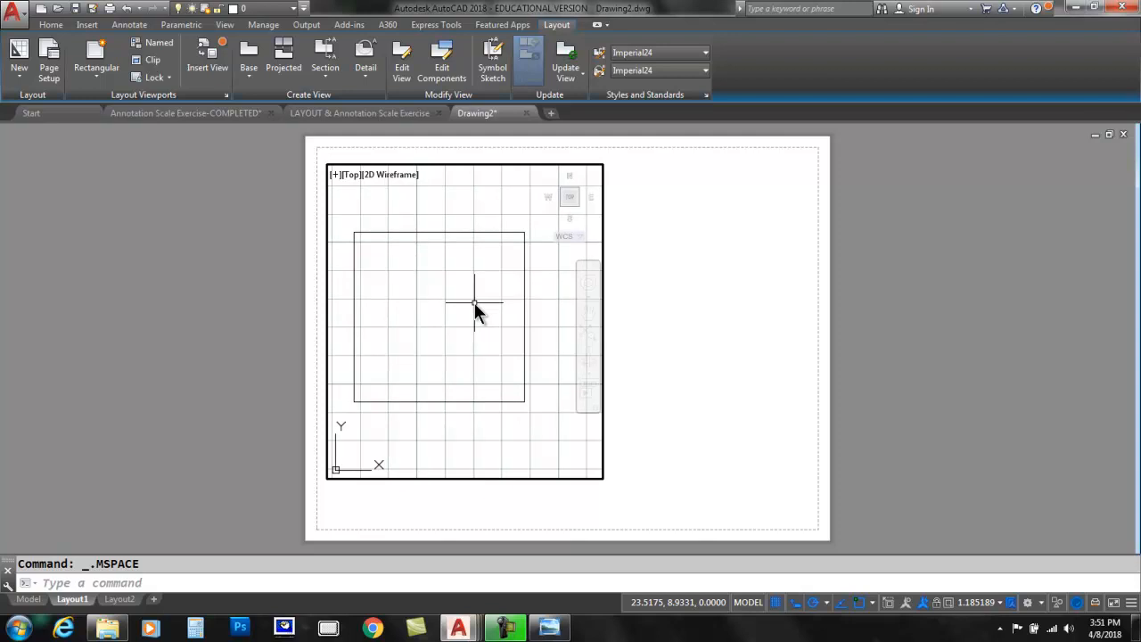
Create a second rectangular viewport beside the first, extending past the sheet's right edge, zoom it out to show the whole square, and return to paper space.
{"action": "left_click", "coordinate": [96, 55]}
{"action": "left_click", "coordinate": [626, 167]}
{"action": "scroll", "coordinate": [626, 168], "scroll_direction": "down", "scroll_amount": 2}
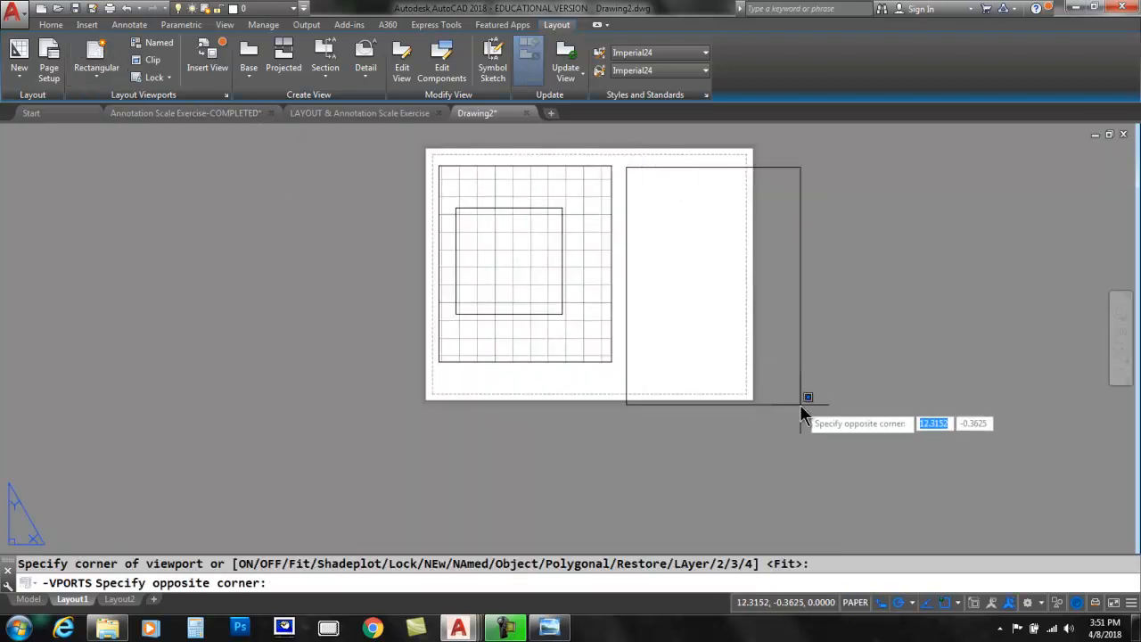
{"action": "left_click", "coordinate": [779, 366]}
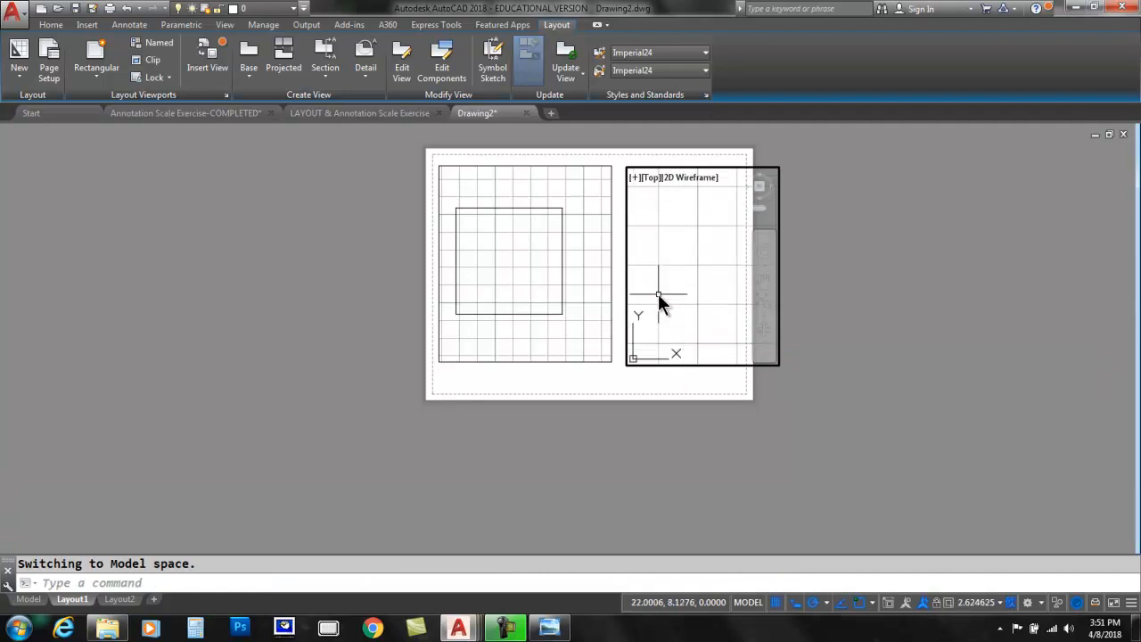
{"action": "scroll", "coordinate": [656, 307], "scroll_direction": "down", "scroll_amount": 2}
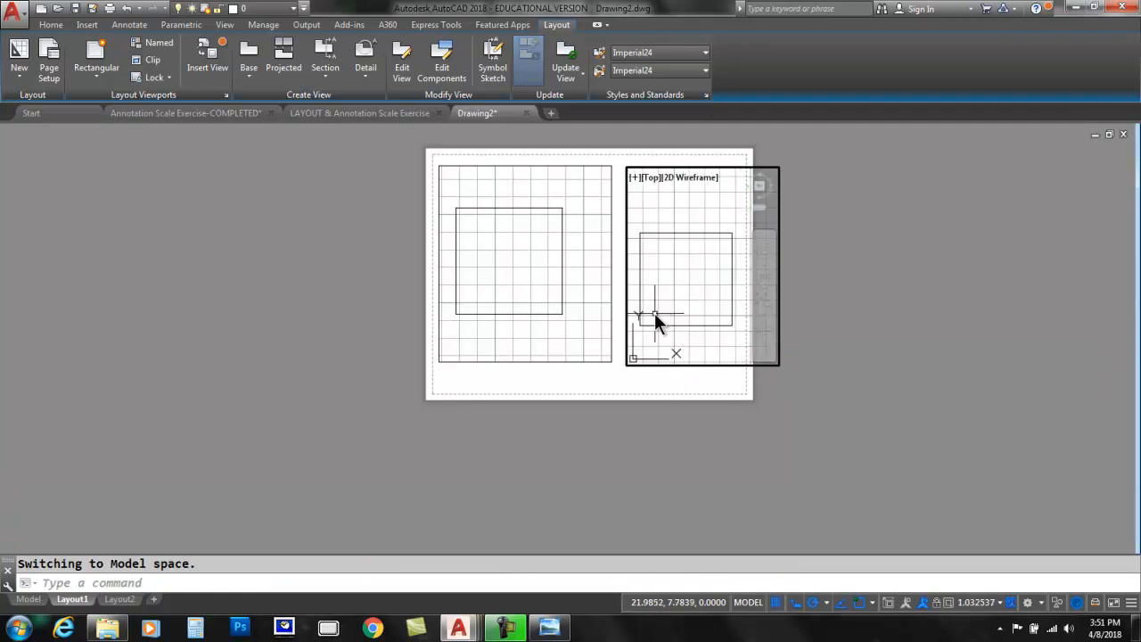
{"action": "double_click", "coordinate": [607, 370]}
{"action": "scroll", "coordinate": [622, 343], "scroll_direction": "up", "scroll_amount": 3}
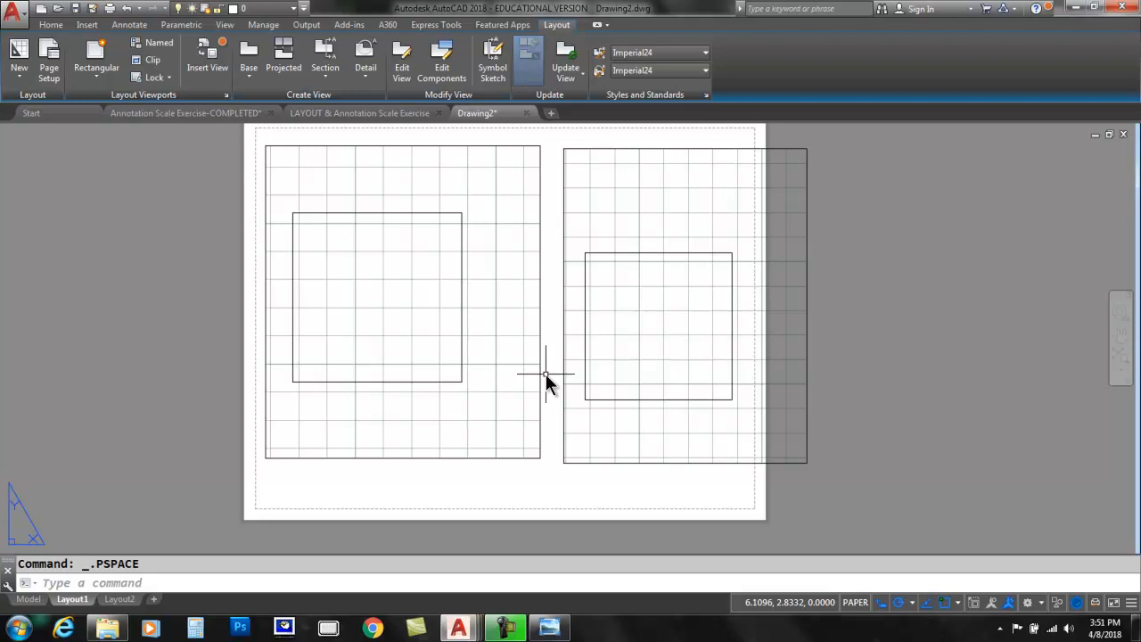
Draw a circle in paper space outside the sheet, to the upper right of the second viewport.
{"action": "scroll", "coordinate": [624, 320], "scroll_direction": "down", "scroll_amount": 2}
{"action": "middle_click_drag", "start_coordinate": [635, 318], "coordinate": [564, 322]}
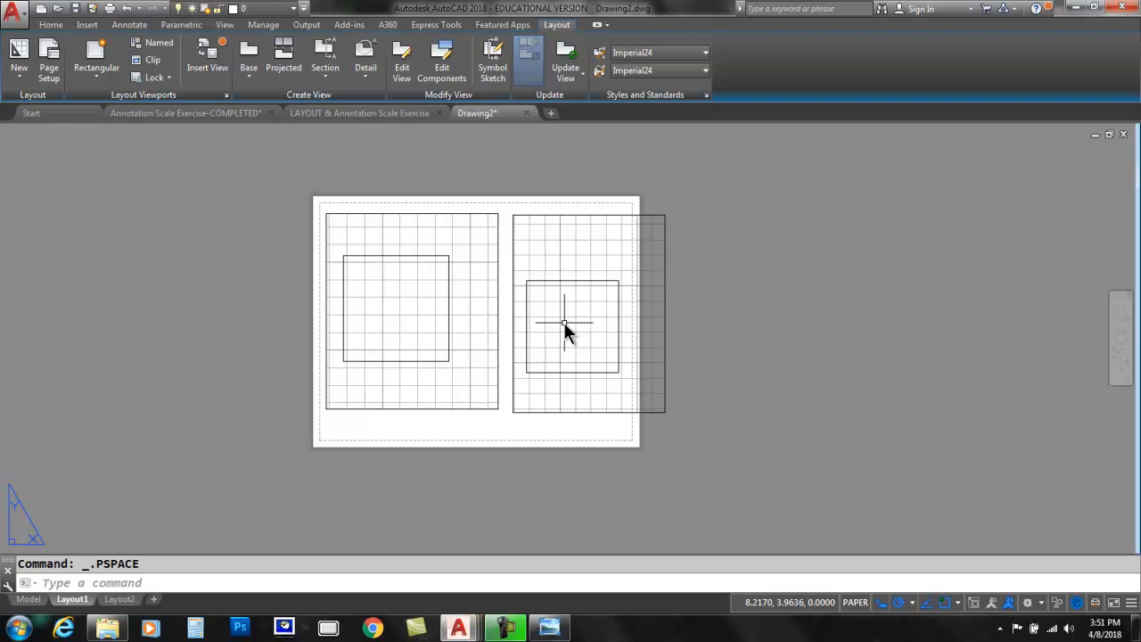
{"action": "left_click", "coordinate": [54, 27]}
{"action": "left_click", "coordinate": [82, 49]}
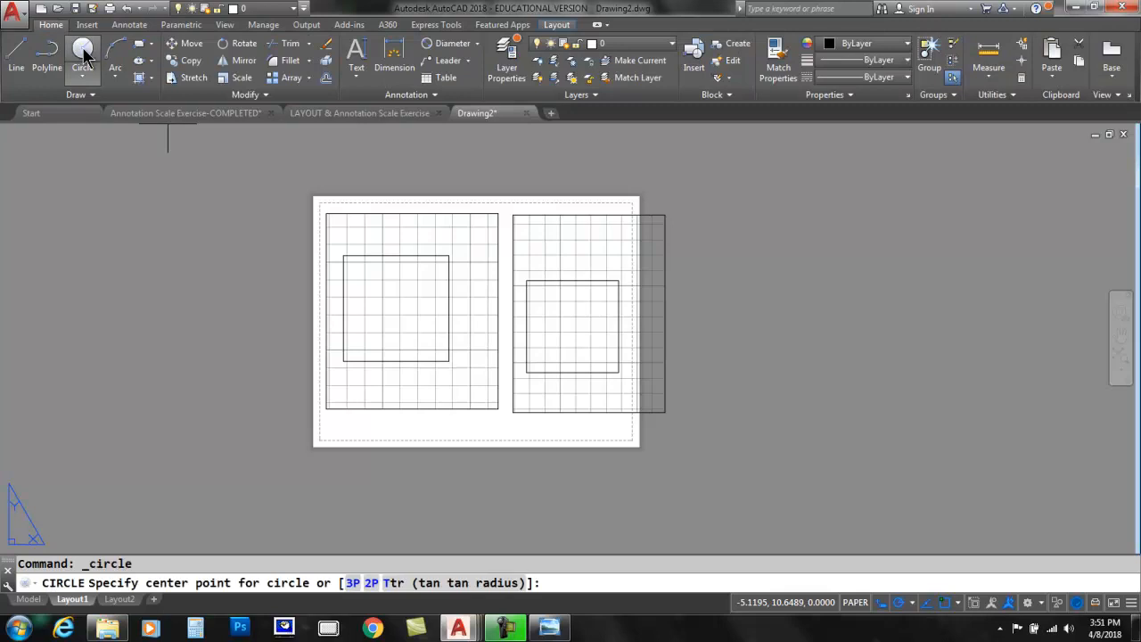
{"action": "left_click", "coordinate": [793, 242]}
{"action": "left_click", "coordinate": [822, 199]}
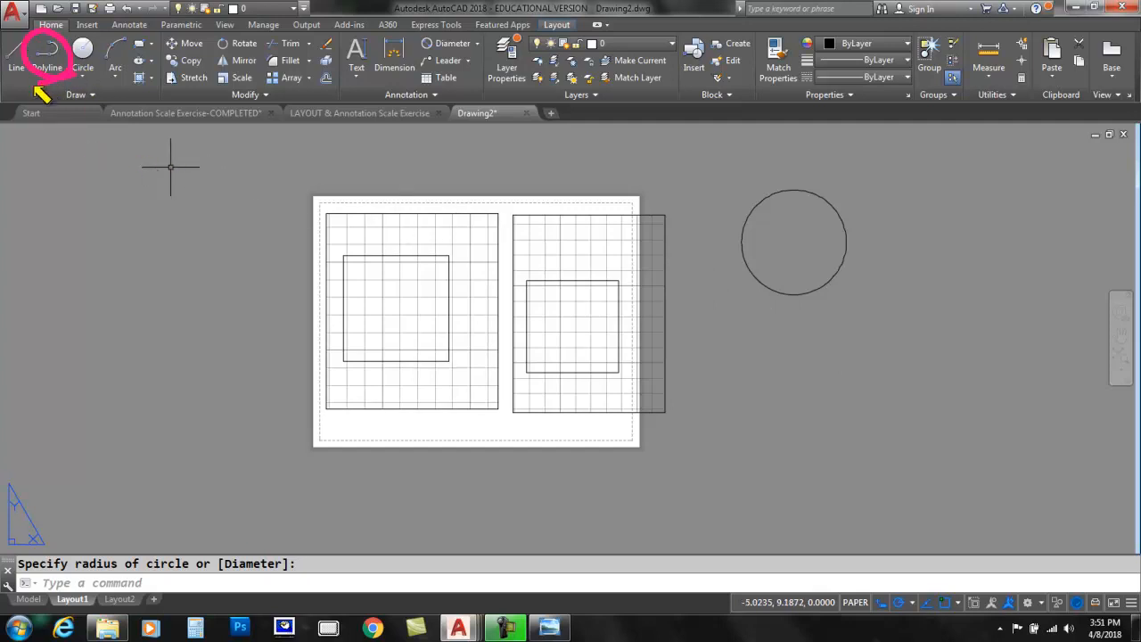
Draw a closed, irregular polyline with nine vertices and crossing segments below the circle, outside the sheet.
{"action": "left_click", "coordinate": [50, 55]}
{"action": "left_click", "coordinate": [784, 436]}
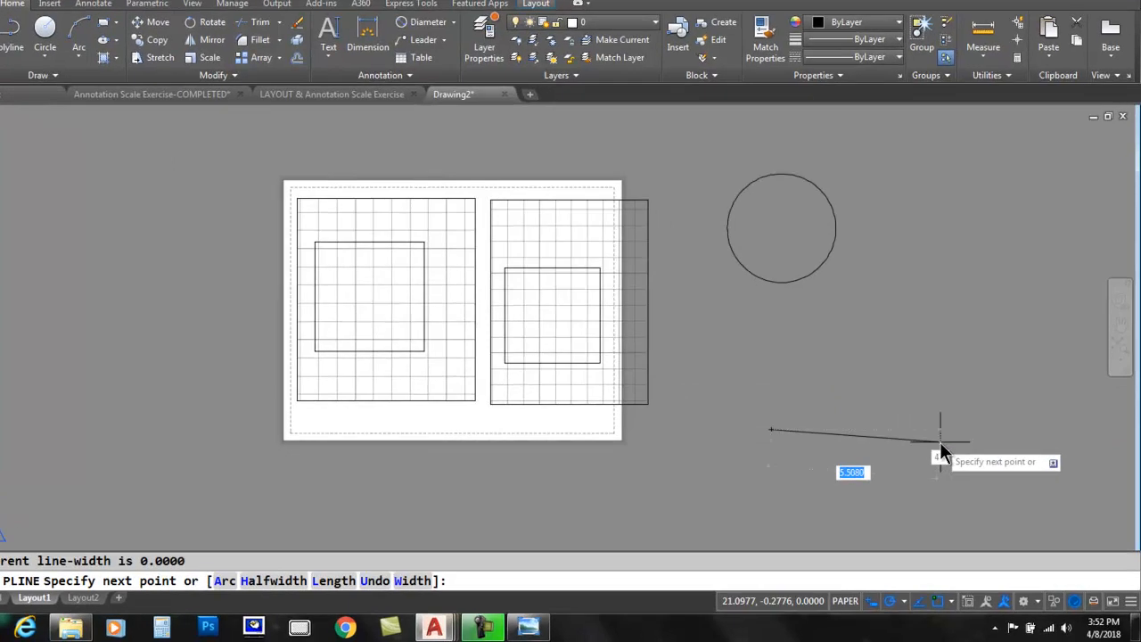
{"action": "left_click", "coordinate": [940, 441]}
{"action": "left_click", "coordinate": [963, 324]}
{"action": "left_click", "coordinate": [809, 336]}
{"action": "left_click", "coordinate": [1063, 409]}
{"action": "left_click", "coordinate": [753, 343]}
{"action": "left_click", "coordinate": [659, 273]}
{"action": "left_click", "coordinate": [592, 382]}
{"action": "left_click", "coordinate": [739, 467]}
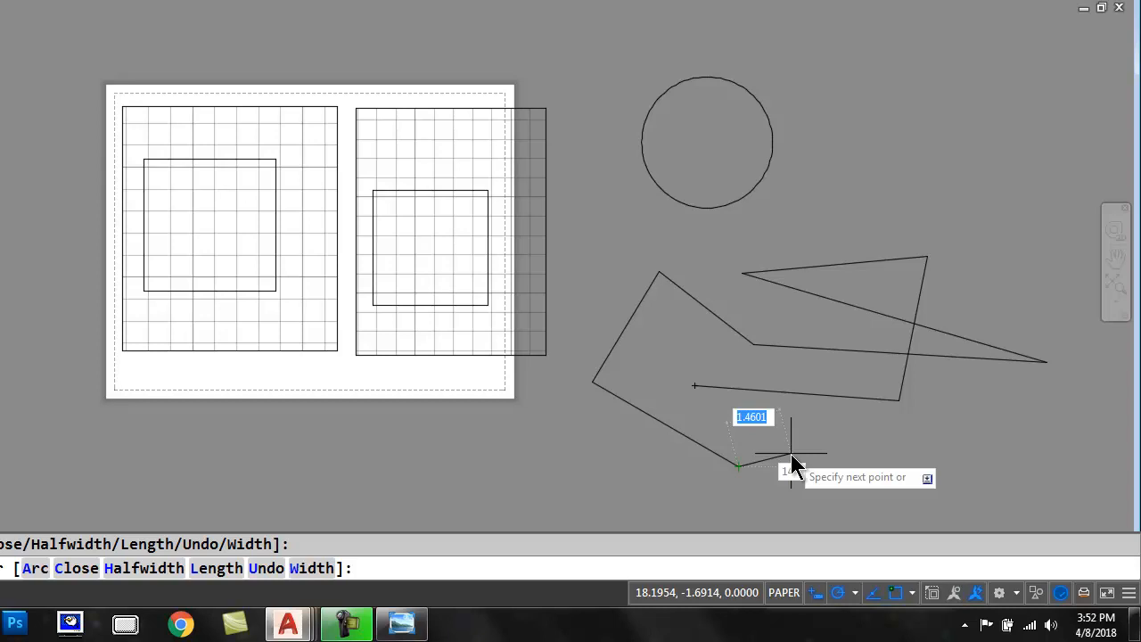
{"action": "type", "text": "C"}
{"action": "key", "text": "Return"}
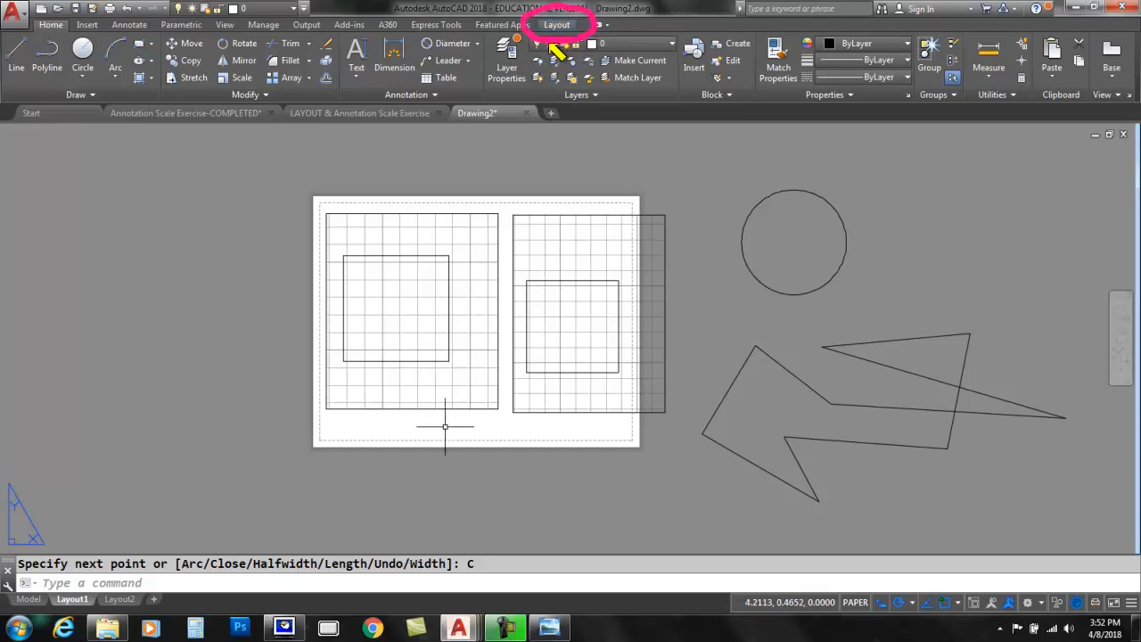
Turn the circle into a viewport with the Object option and zoom its model view to fit the square inside.
{"action": "left_click", "coordinate": [559, 27]}
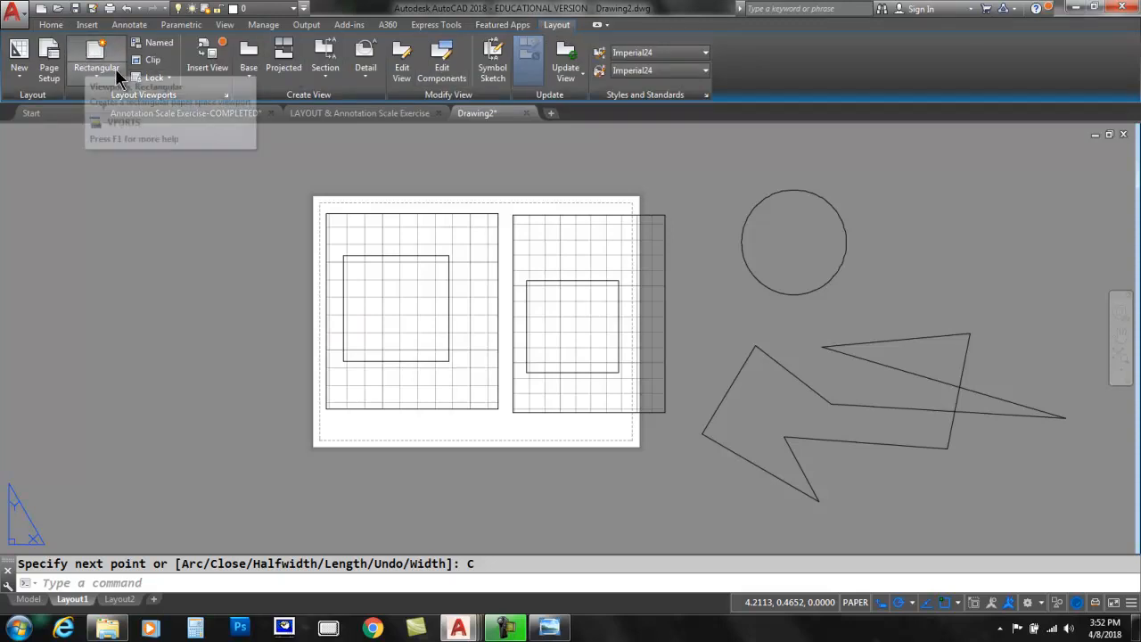
{"action": "left_click", "coordinate": [89, 77]}
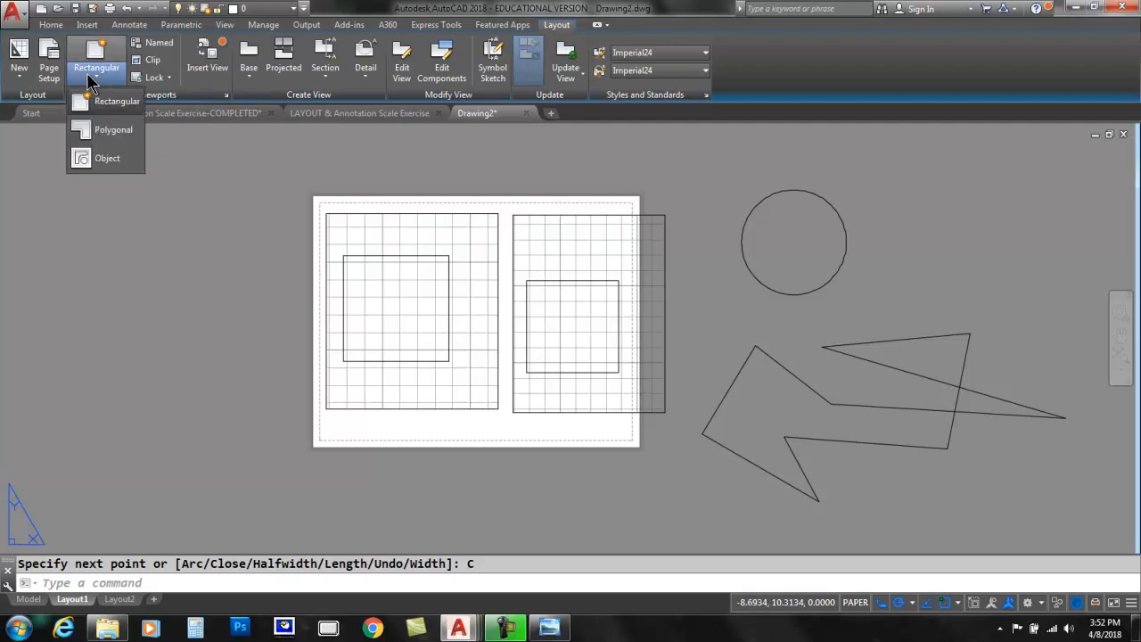
{"action": "left_click", "coordinate": [86, 159]}
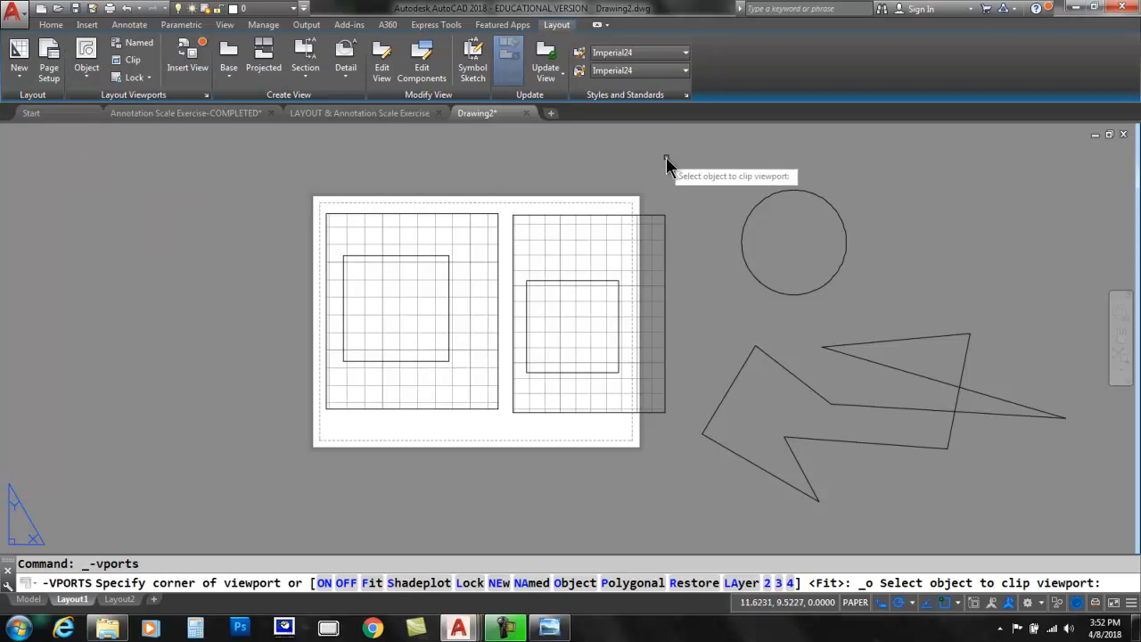
{"action": "left_click", "coordinate": [764, 195]}
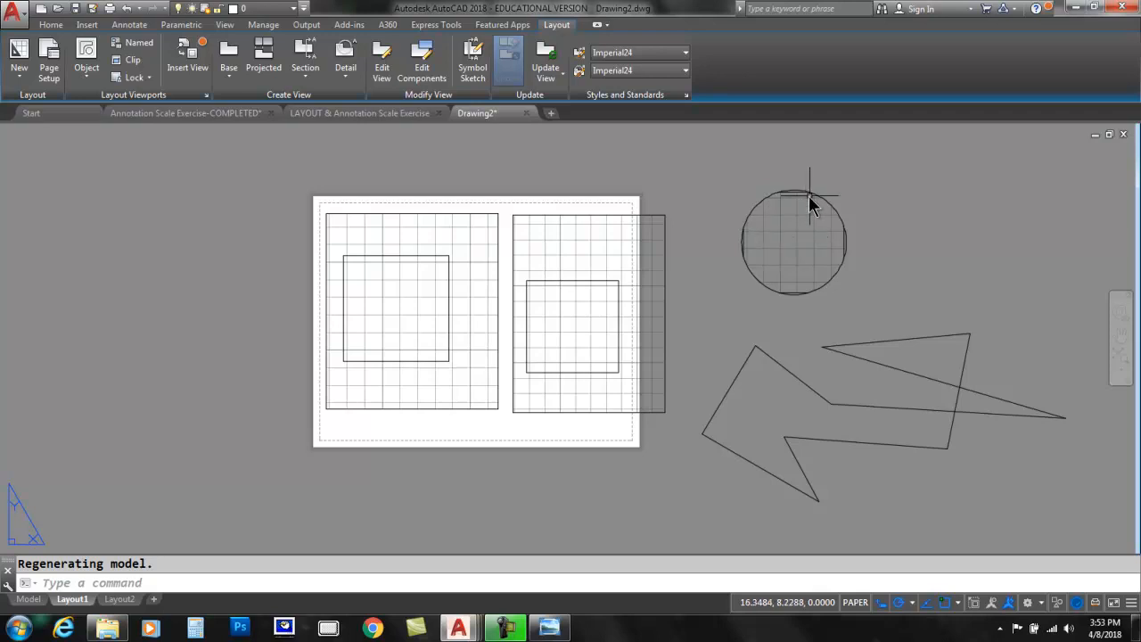
{"action": "double_click", "coordinate": [796, 243]}
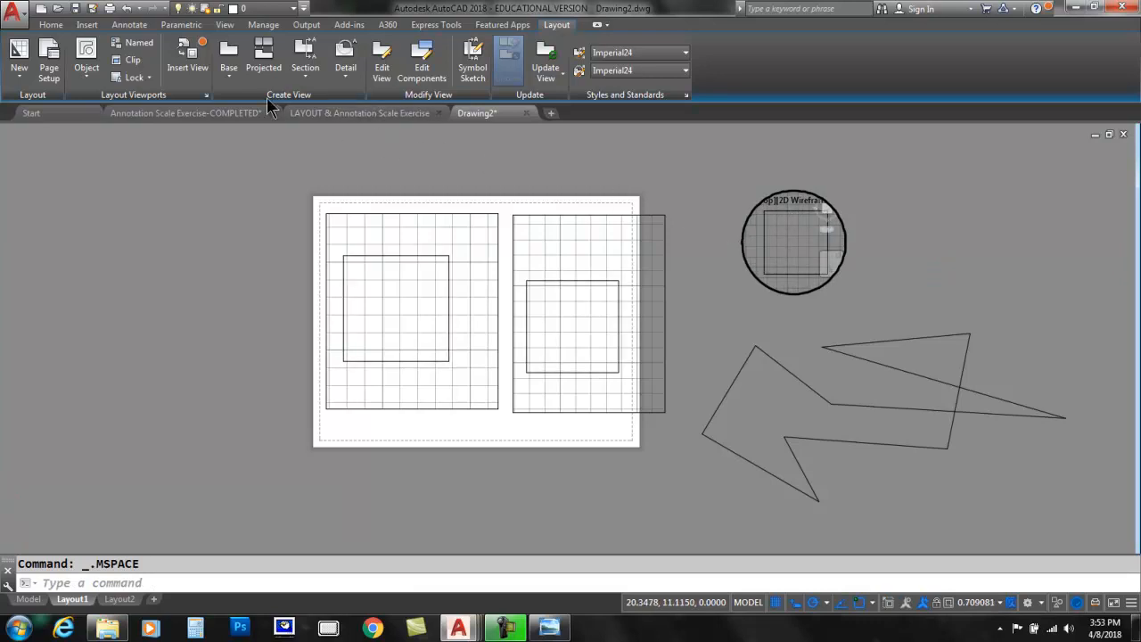
Turn the irregular polyline into a viewport from object, adjust the square's view inside it, and return to paper space.
{"action": "left_click", "coordinate": [87, 55]}
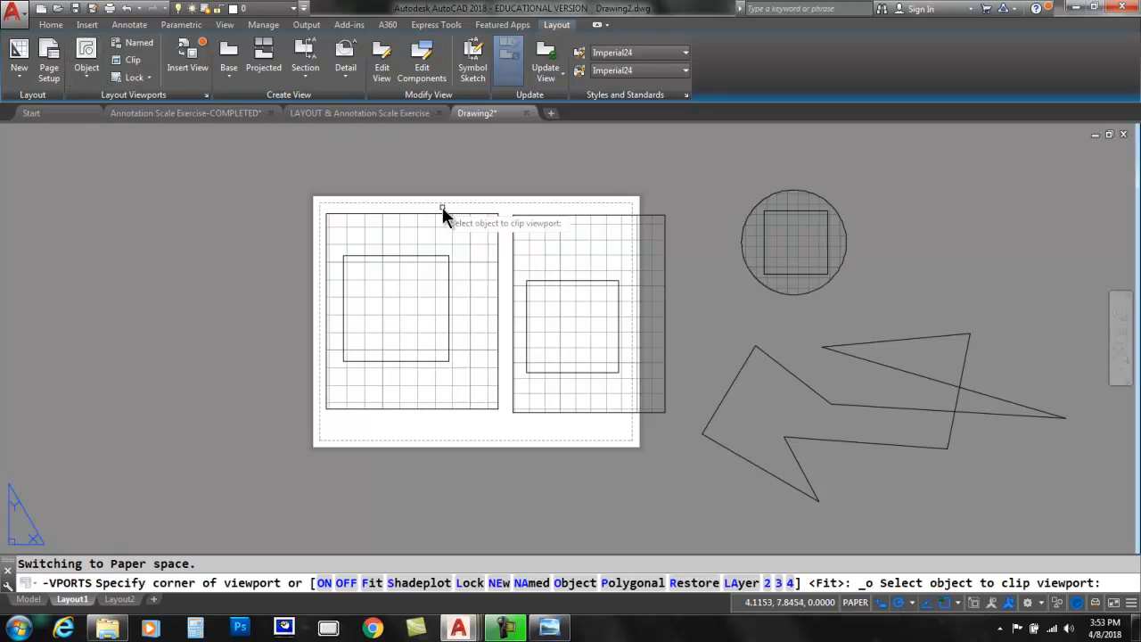
{"action": "left_click", "coordinate": [740, 367]}
{"action": "left_click", "coordinate": [764, 415]}
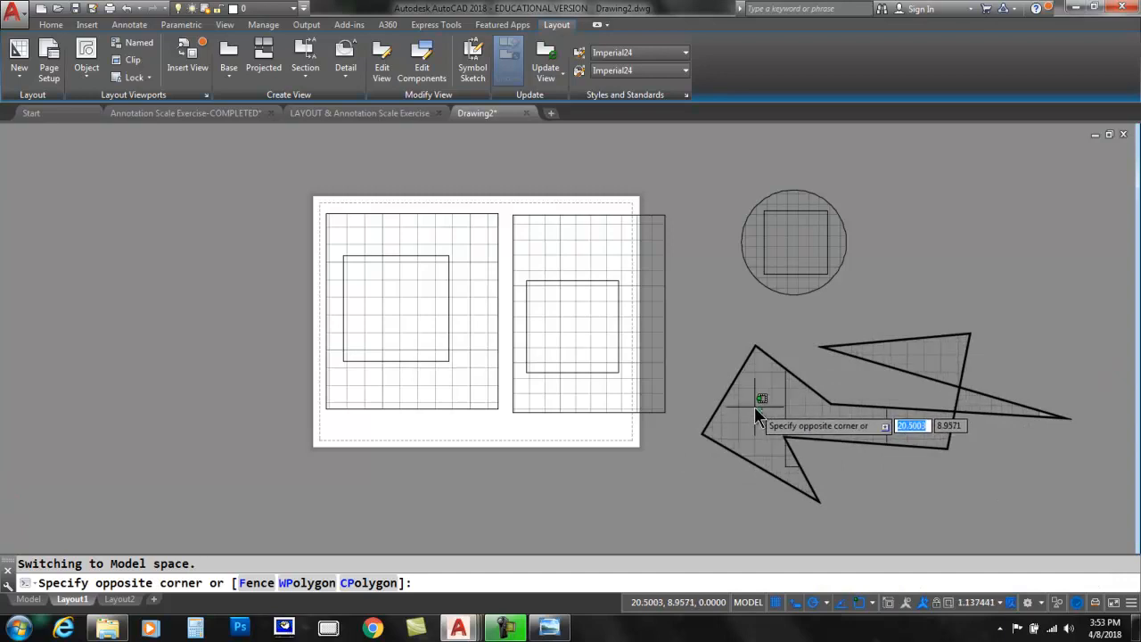
{"action": "left_click", "coordinate": [736, 423]}
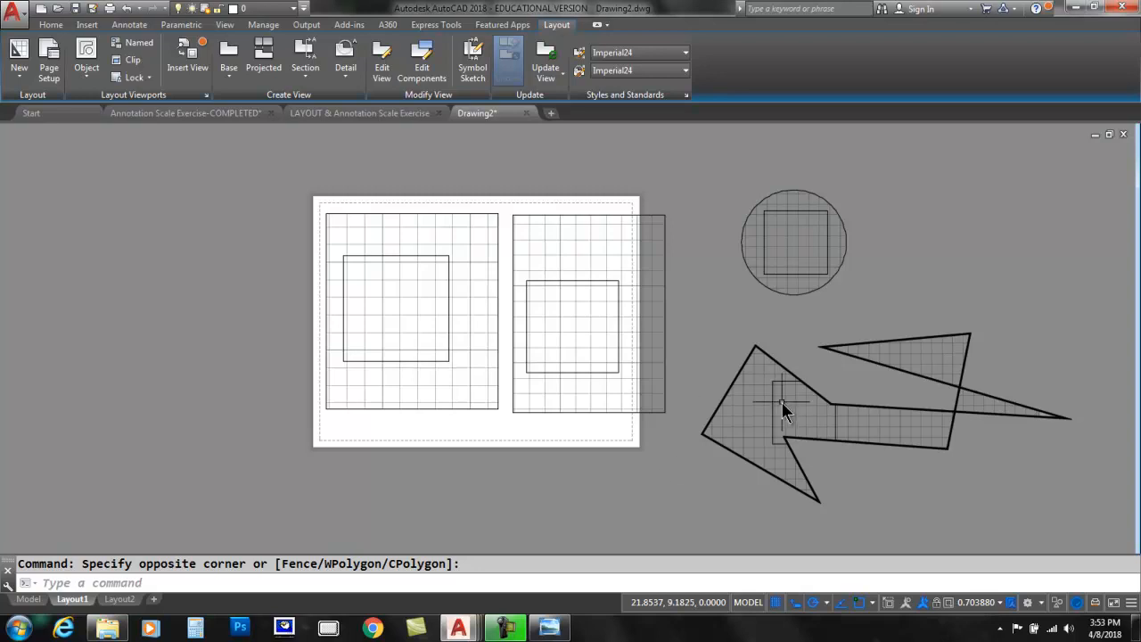
{"action": "double_click", "coordinate": [732, 332]}
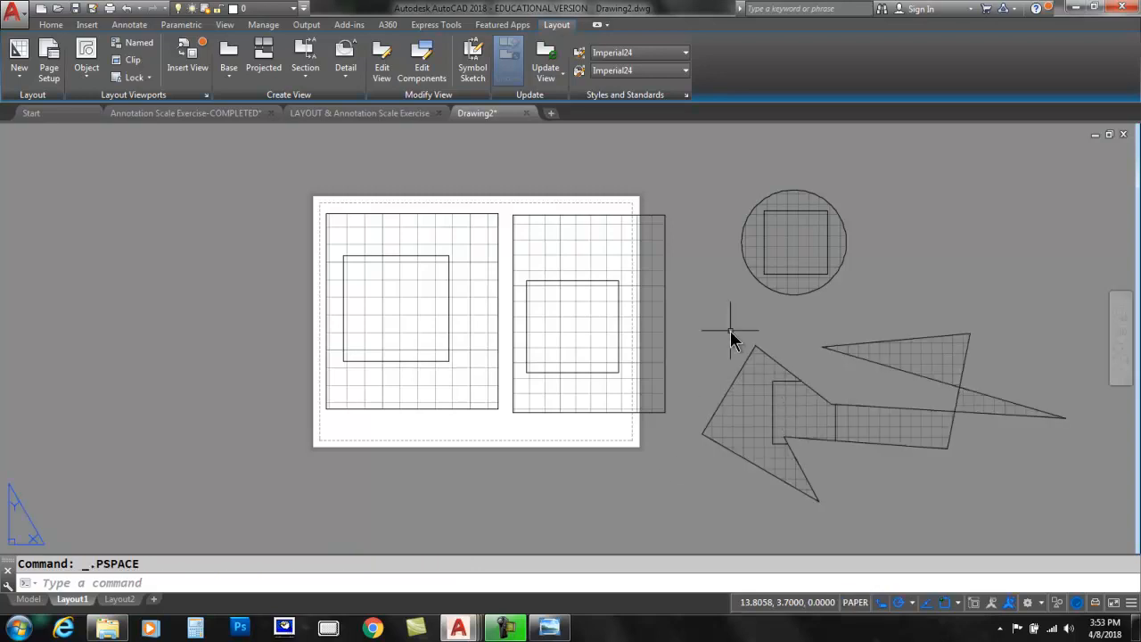
Delete the circular and polyline-shaped viewports outside the sheet.
{"action": "left_click", "coordinate": [761, 286]}
{"action": "left_click", "coordinate": [775, 362]}
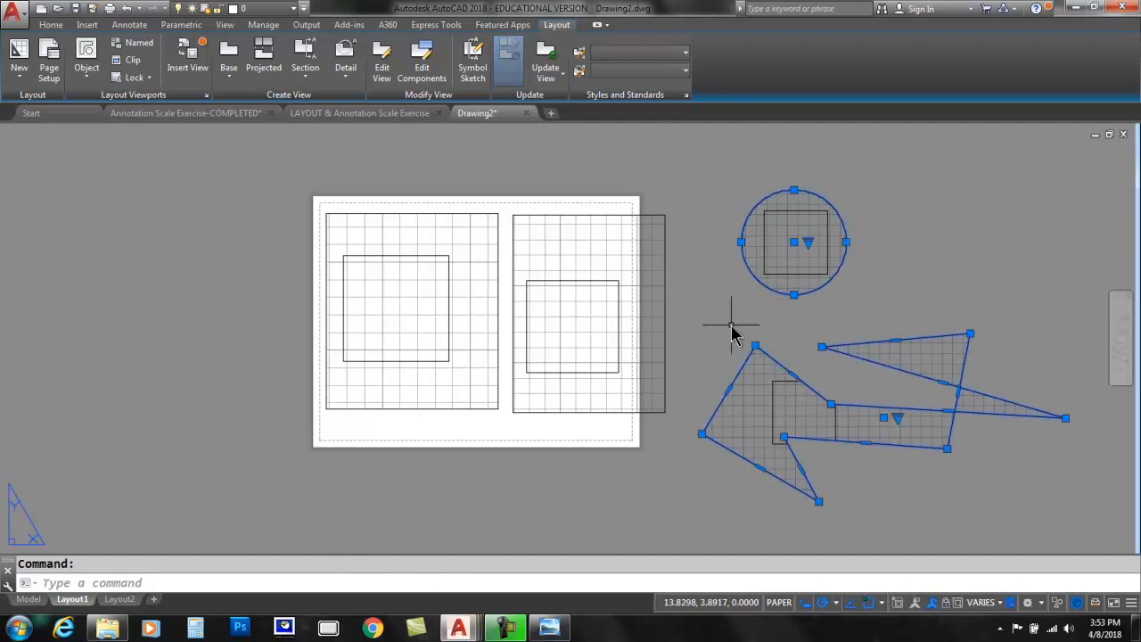
{"action": "key", "text": "Delete"}
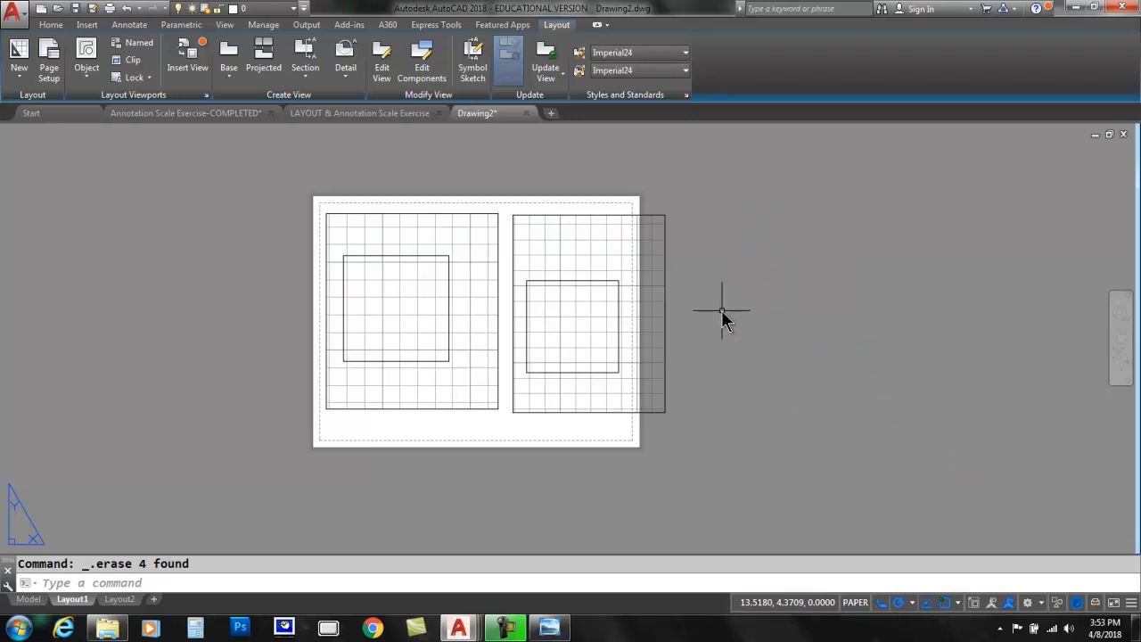
Activate model space inside the left rectangular viewport.
{"action": "scroll", "coordinate": [464, 339], "scroll_direction": "up", "scroll_amount": 2}
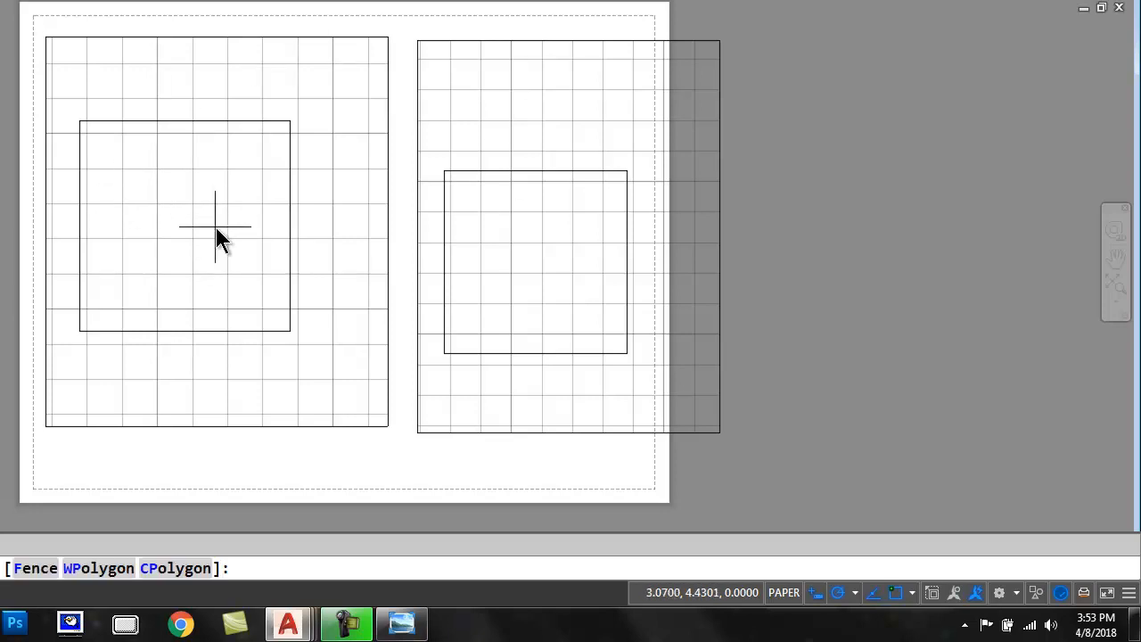
{"action": "double_click", "coordinate": [215, 227]}
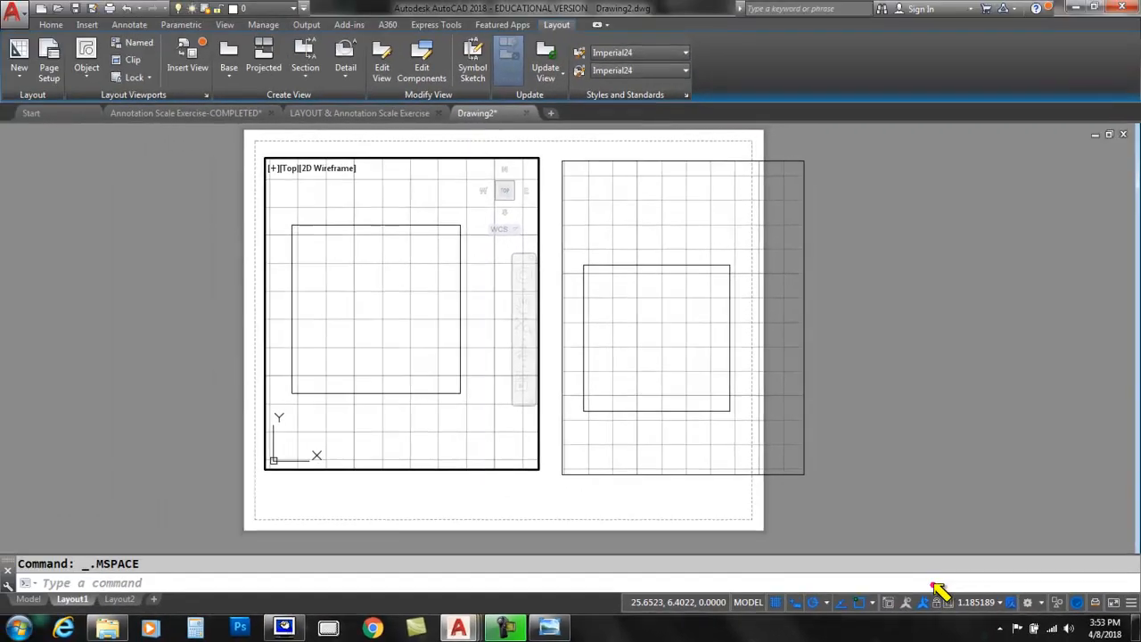
{"action": "mouse_move", "coordinate": [933, 584]}
{"action": "left_mouse_down"}
{"action": "mouse_move", "coordinate": [1011, 593]}
{"action": "mouse_move", "coordinate": [926, 596]}
{"action": "mouse_move", "coordinate": [941, 576]}
{"action": "left_mouse_up"}
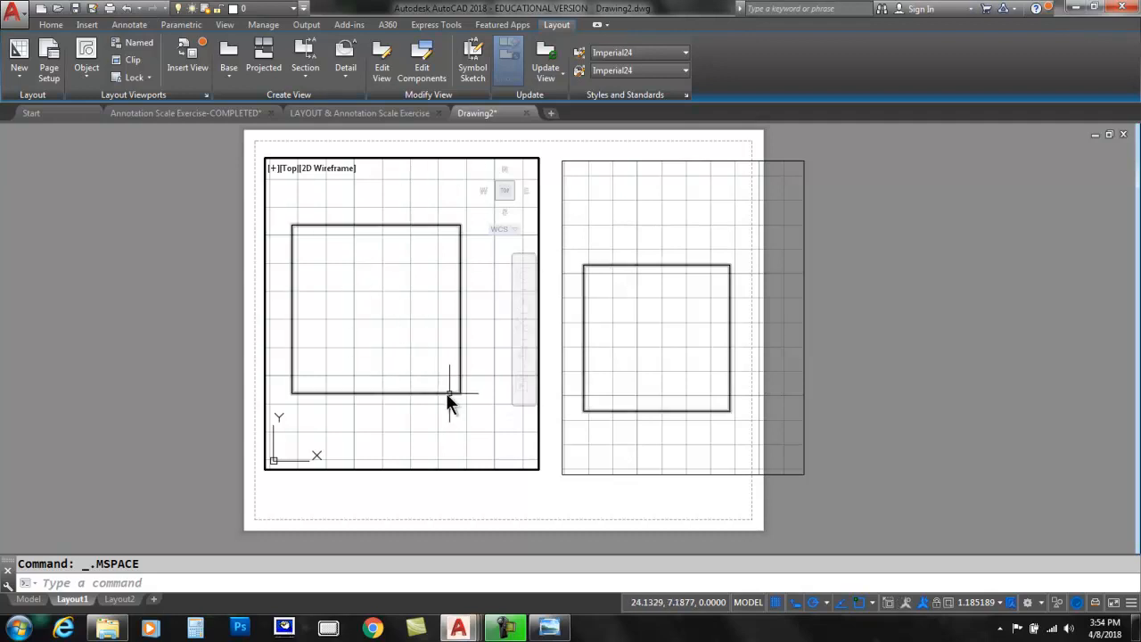
Set the left viewport's scale to 1:1 and centre the square within it.
{"action": "left_click", "coordinate": [1000, 603]}
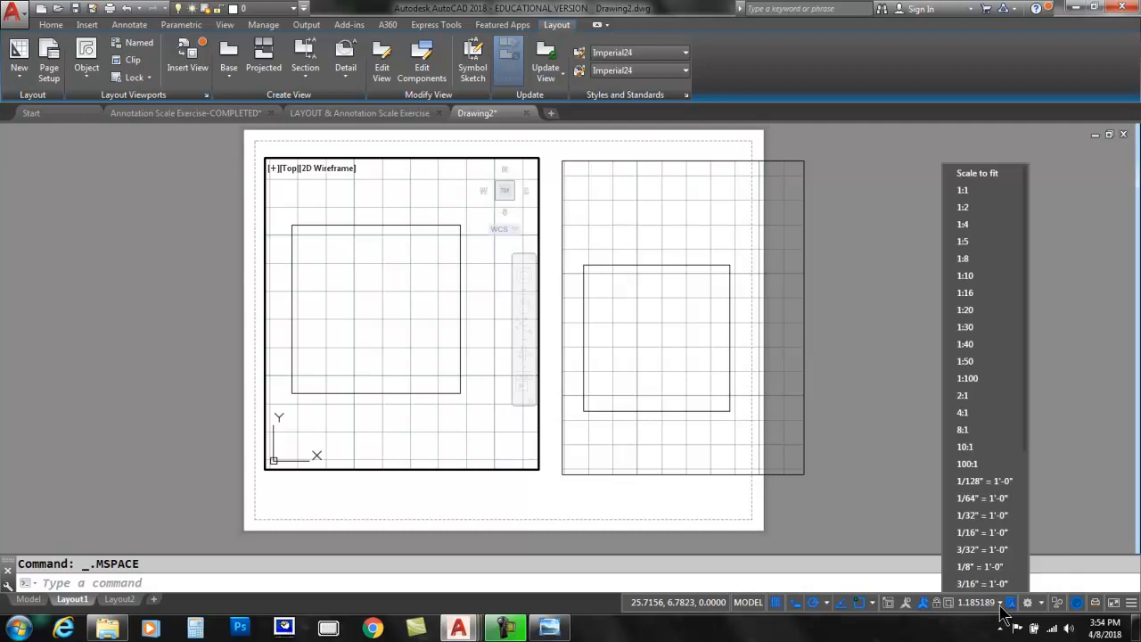
{"action": "left_click", "coordinate": [968, 190]}
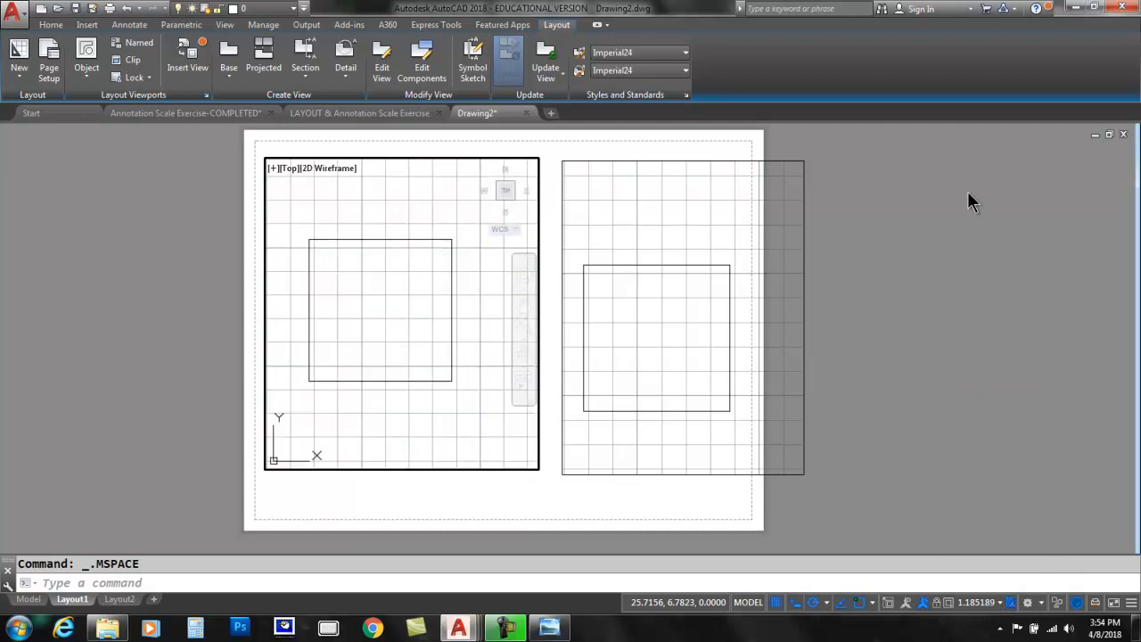
{"action": "middle_click_drag", "start_coordinate": [354, 293], "coordinate": [374, 297]}
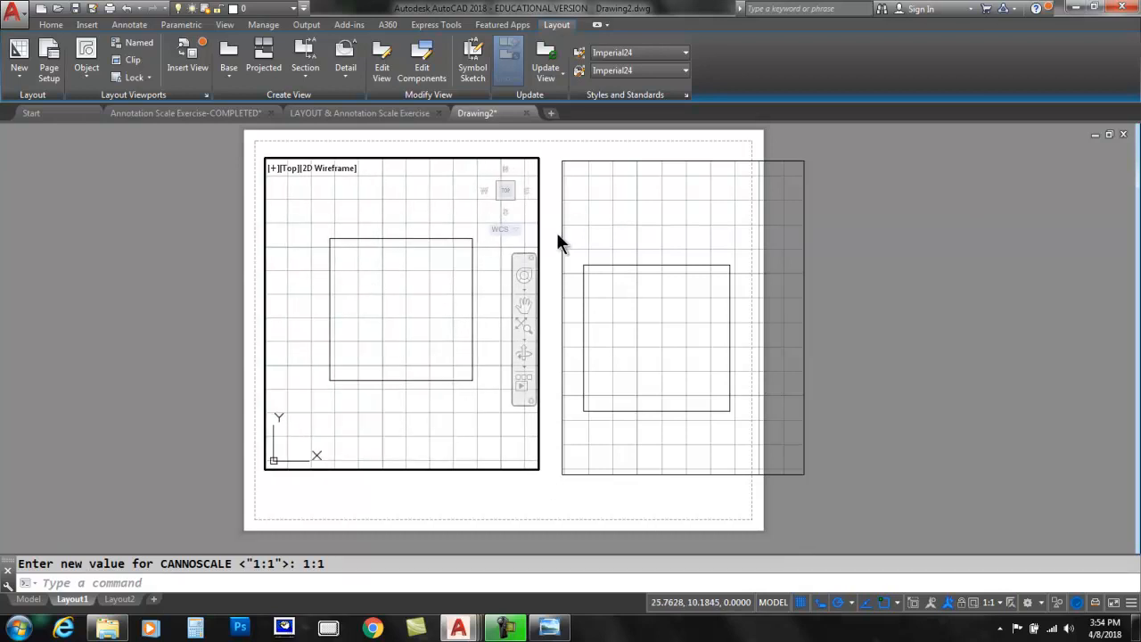
Activate the right viewport, set its scale to 1:2, and return to paper space.
{"action": "left_click", "coordinate": [638, 234]}
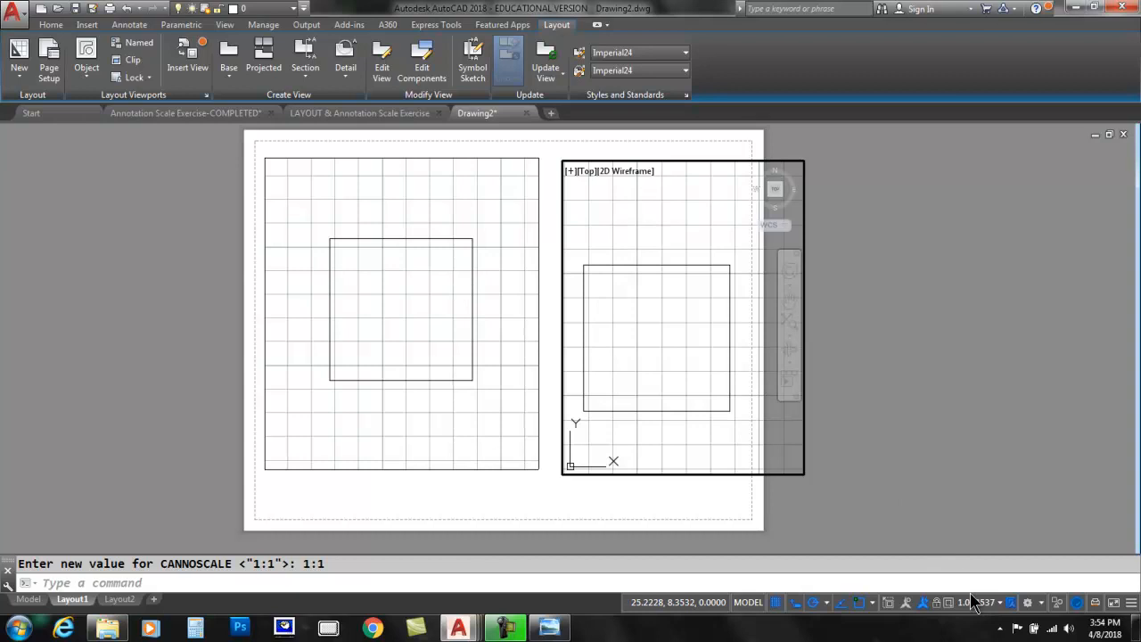
{"action": "left_click", "coordinate": [999, 603]}
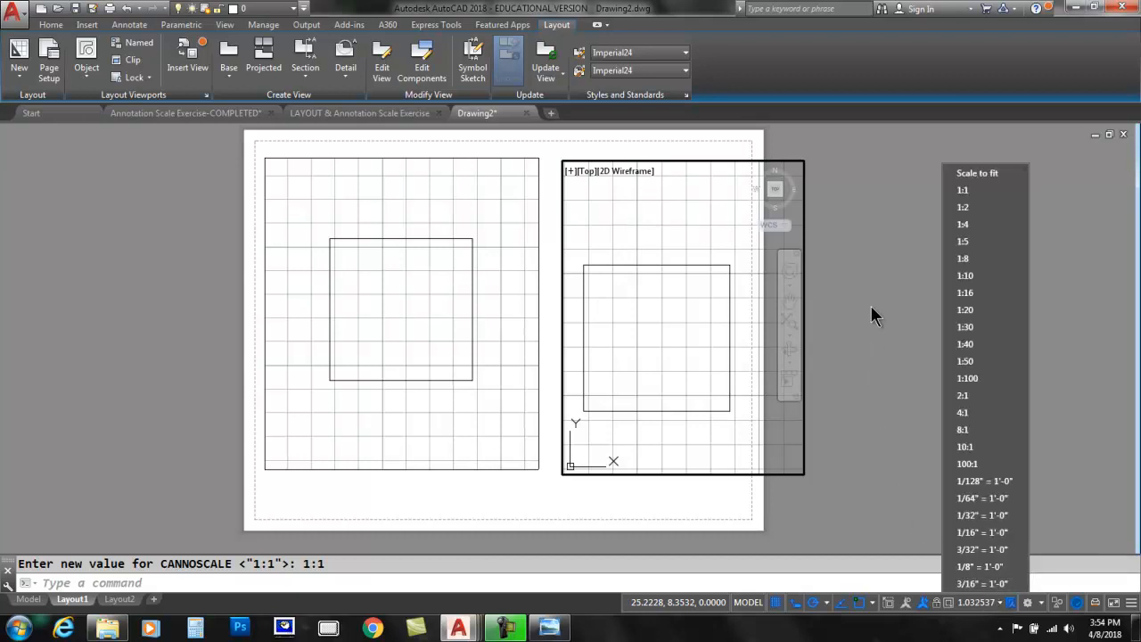
{"action": "left_click", "coordinate": [972, 207]}
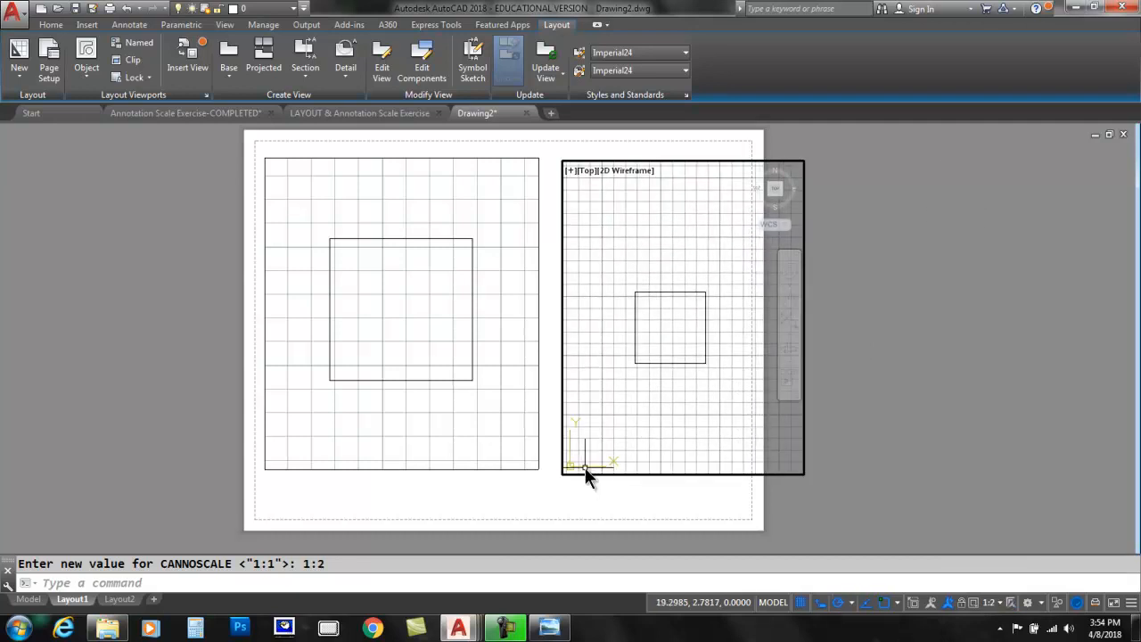
{"action": "double_click", "coordinate": [861, 393]}
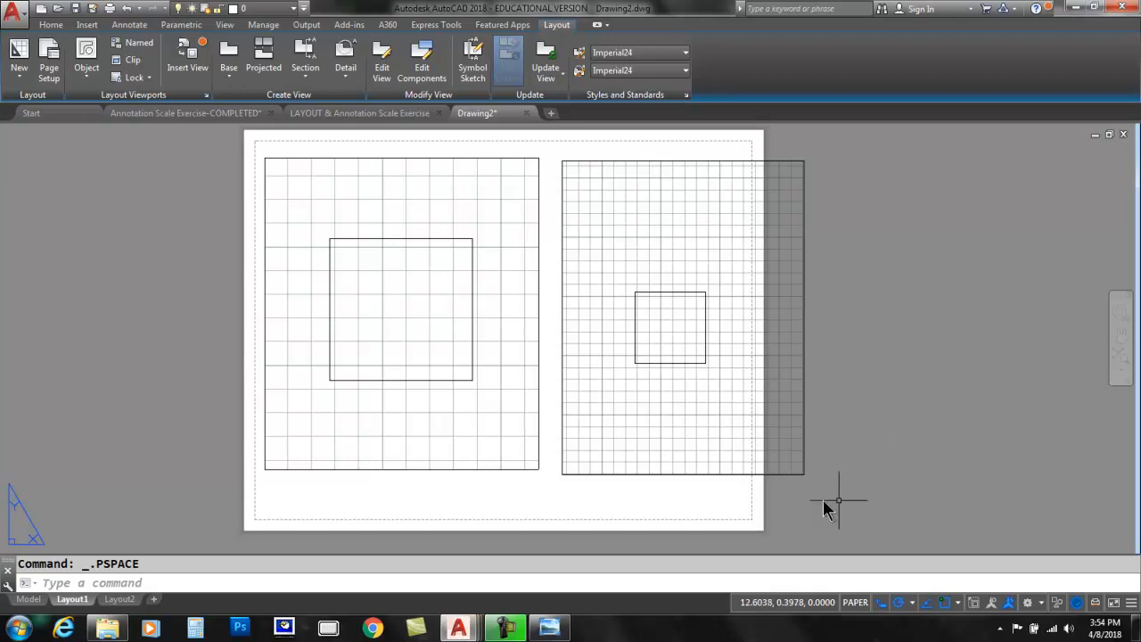
Narrow the right viewport by stretching its upper outer corner inward so its outer edge lies inside the sheet's printable area.
{"action": "left_click", "coordinate": [695, 165]}
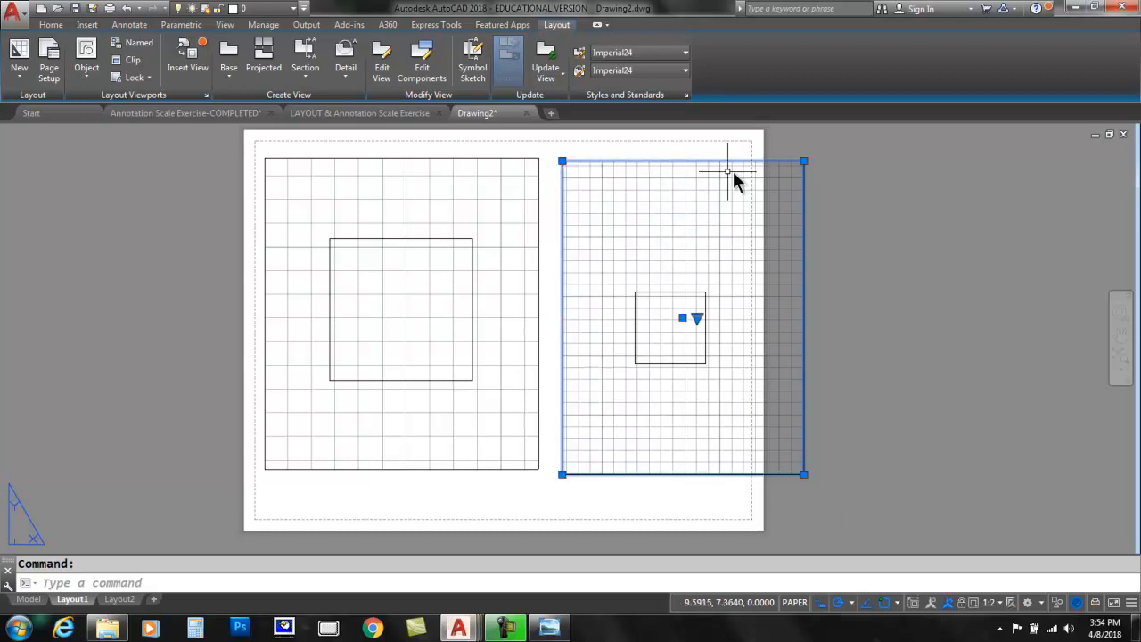
{"action": "left_click", "coordinate": [804, 161]}
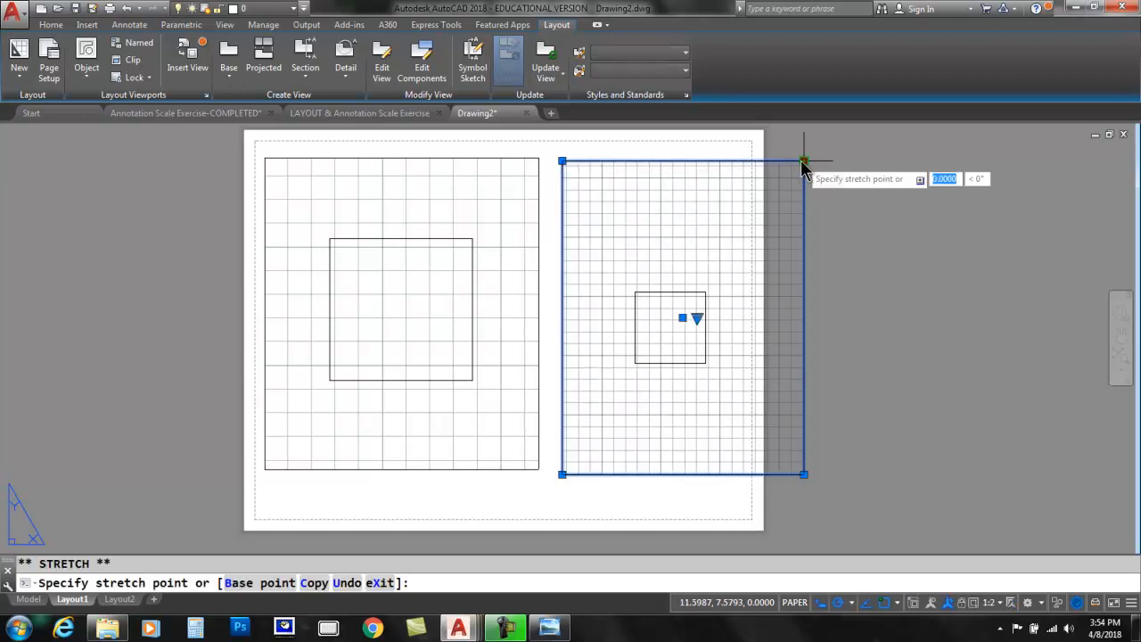
{"action": "left_click", "coordinate": [732, 162]}
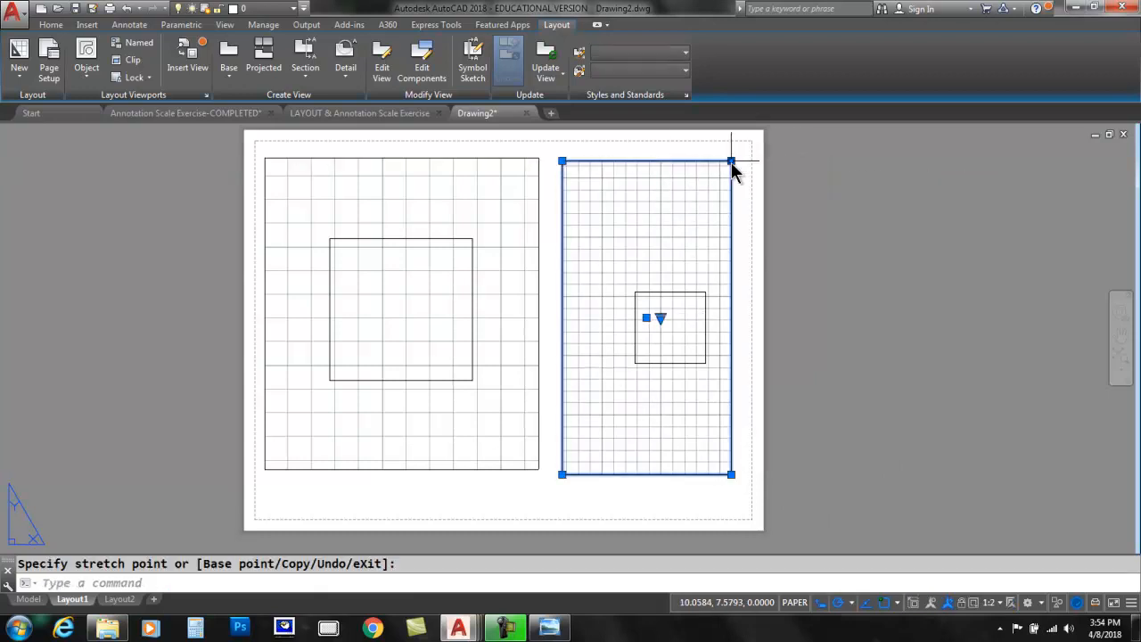
Turn off the grid in the right and left viewports and return to paper space.
{"action": "double_click", "coordinate": [644, 434]}
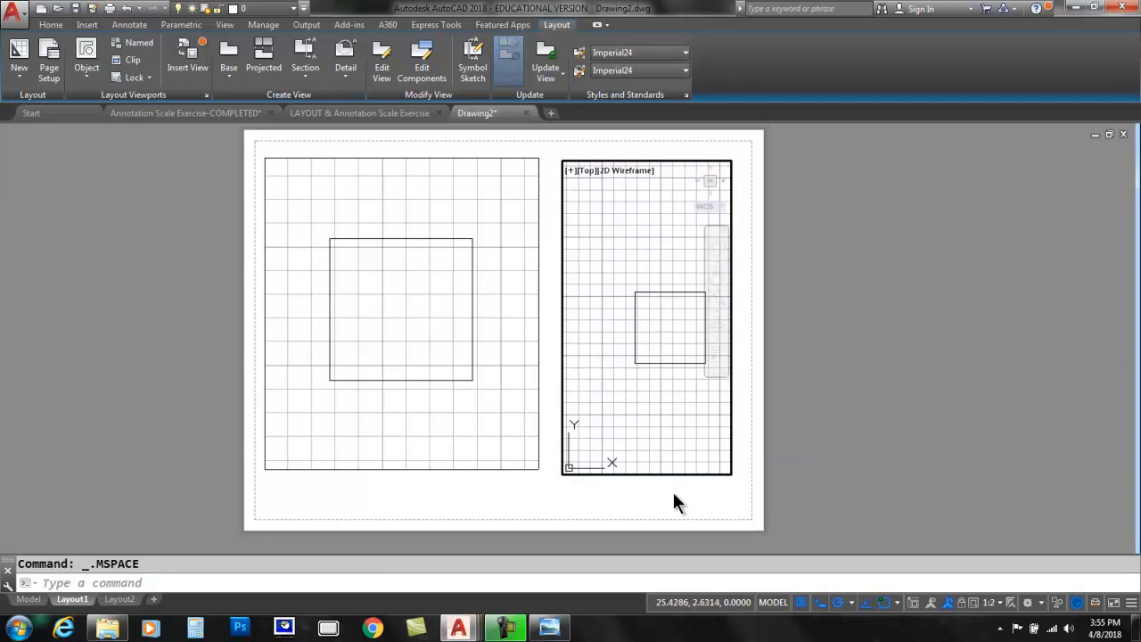
{"action": "key", "text": "ctrl+2"}
{"action": "mouse_move", "coordinate": [790, 578]}
{"action": "left_mouse_down"}
{"action": "mouse_move", "coordinate": [811, 587]}
{"action": "mouse_move", "coordinate": [808, 612]}
{"action": "mouse_move", "coordinate": [787, 583]}
{"action": "mouse_move", "coordinate": [799, 576]}
{"action": "left_mouse_up"}
{"action": "key", "text": "Escape"}
{"action": "left_click", "coordinate": [802, 603]}
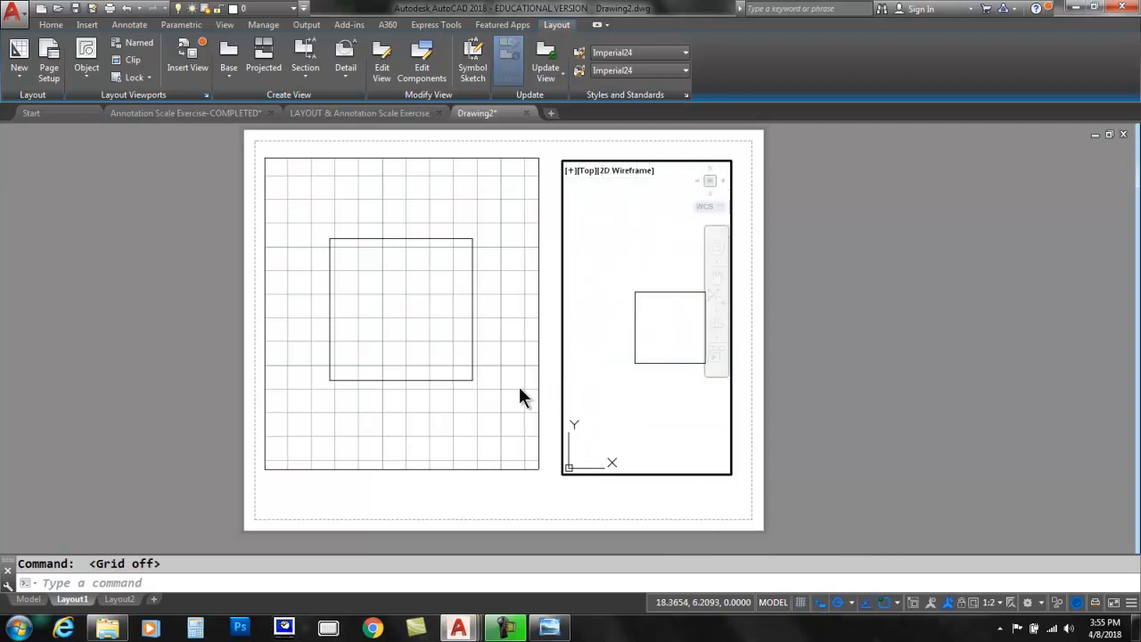
{"action": "left_click", "coordinate": [487, 409]}
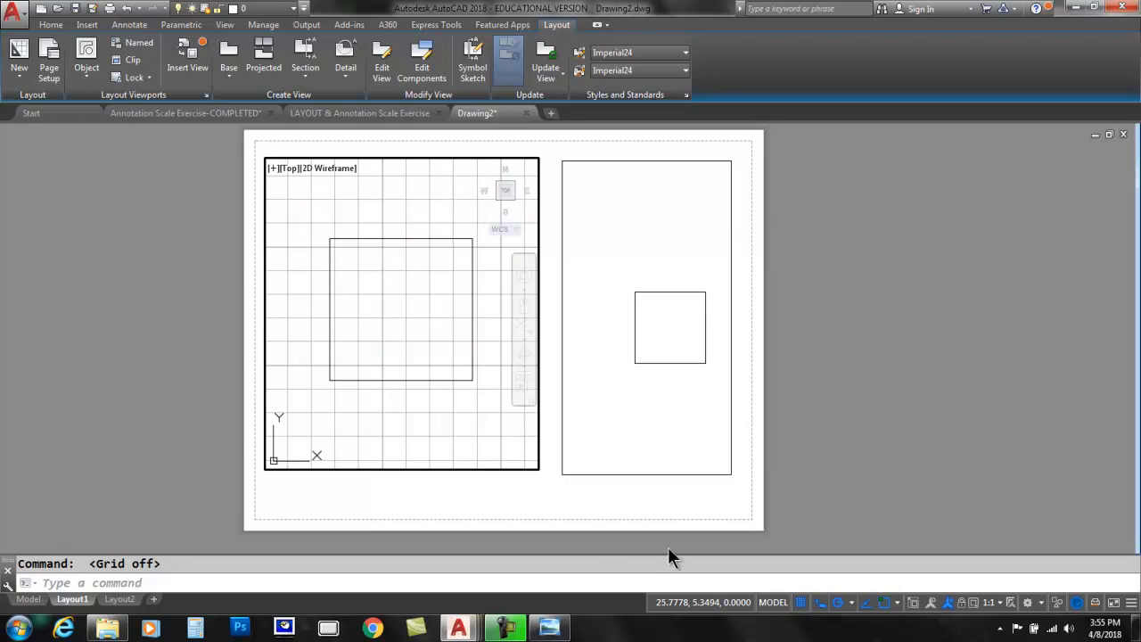
{"action": "left_click", "coordinate": [800, 603]}
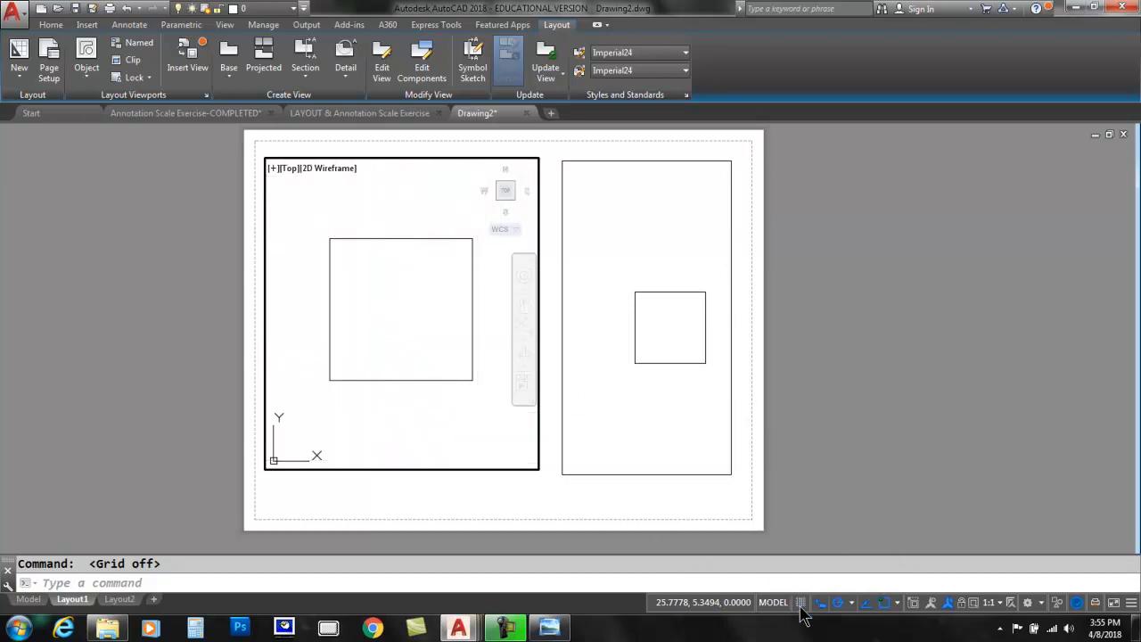
{"action": "double_click", "coordinate": [550, 496]}
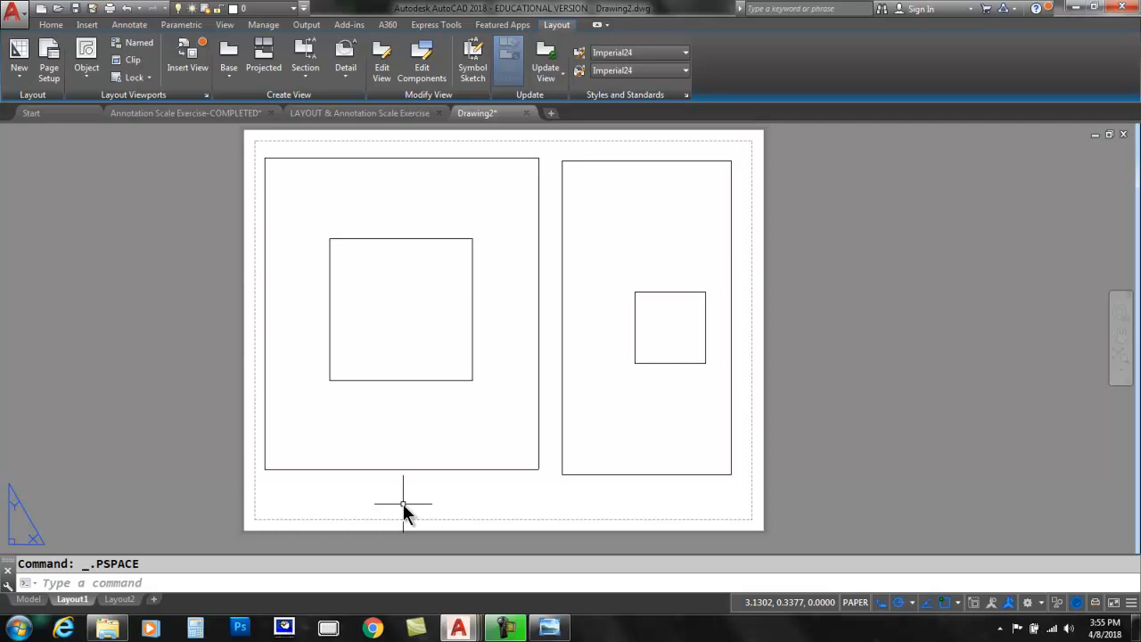
Zoom out the model view in the left viewport, reset its scale to 1:1, and re-centre the square.
{"action": "double_click", "coordinate": [437, 427]}
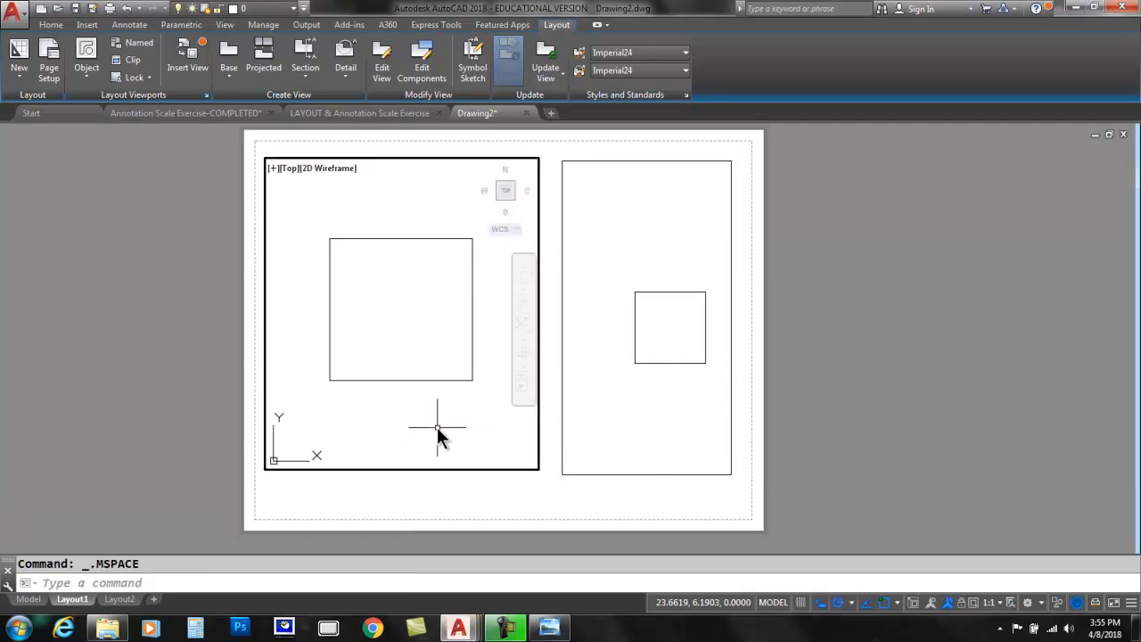
{"action": "scroll", "coordinate": [437, 427], "scroll_direction": "down", "scroll_amount": 5}
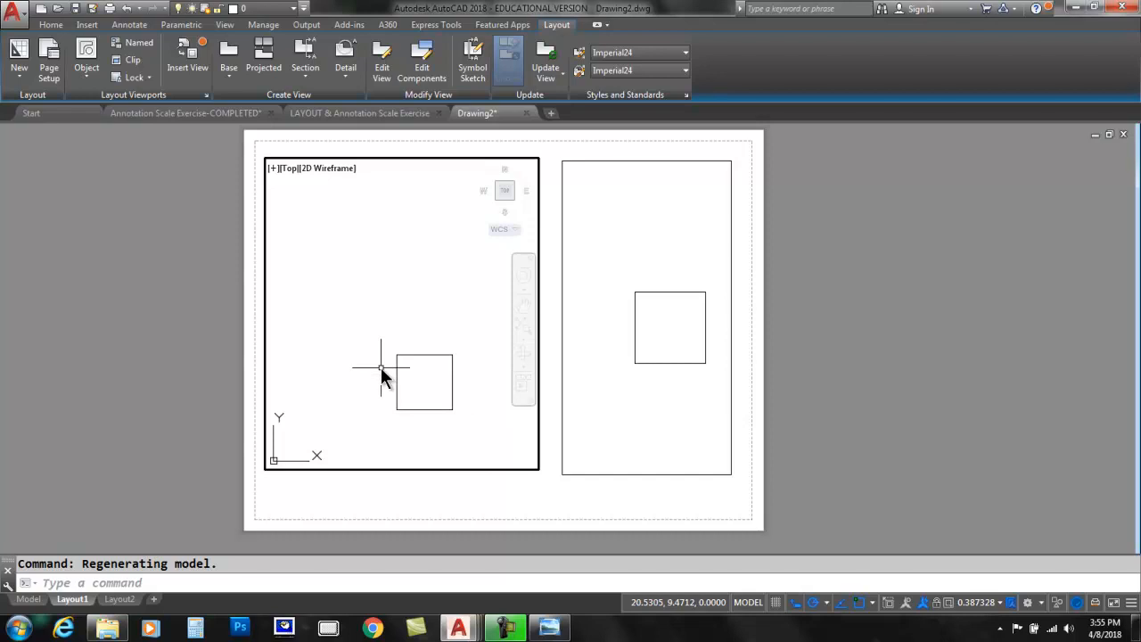
{"action": "left_click", "coordinate": [1000, 604]}
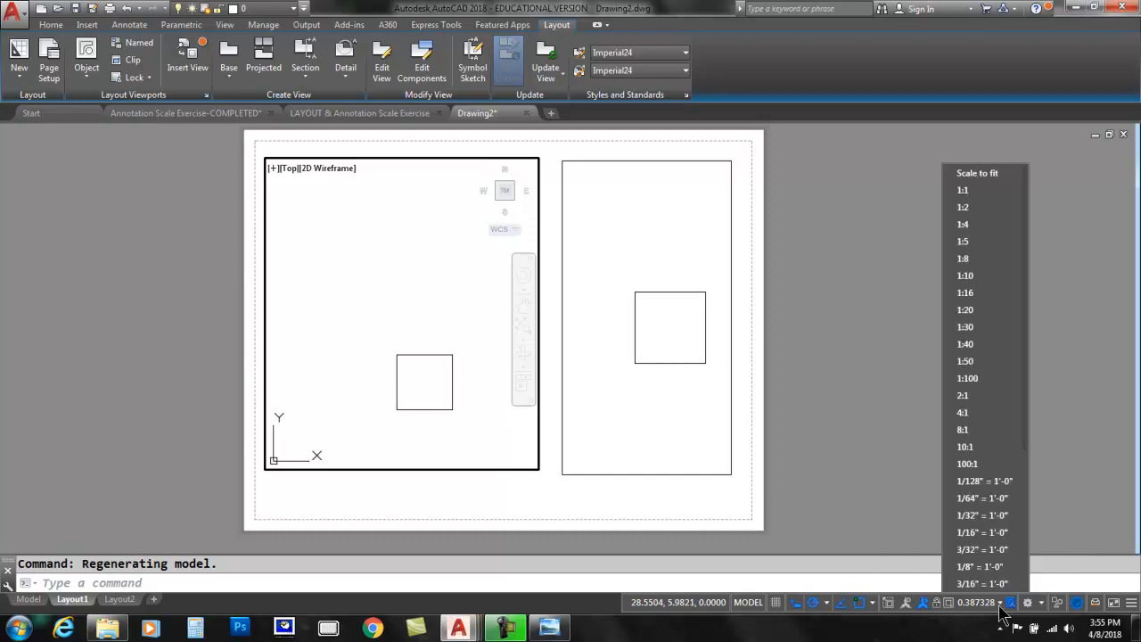
{"action": "left_click", "coordinate": [960, 189]}
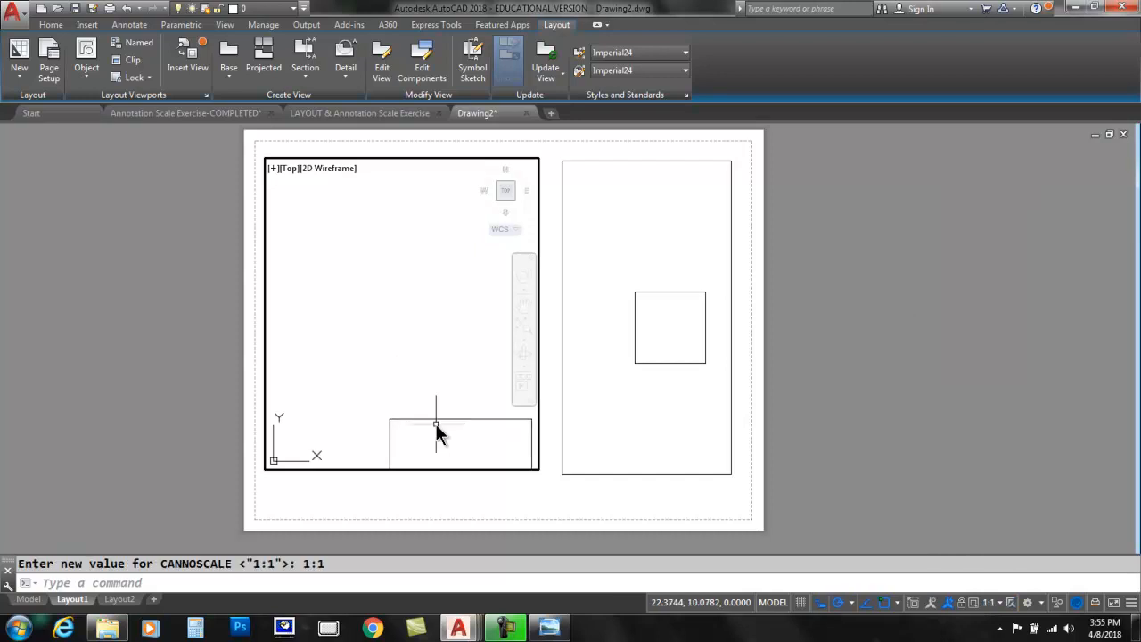
{"action": "middle_click_drag", "start_coordinate": [437, 432], "coordinate": [433, 450]}
{"action": "middle_click_drag", "start_coordinate": [382, 297], "coordinate": [377, 274]}
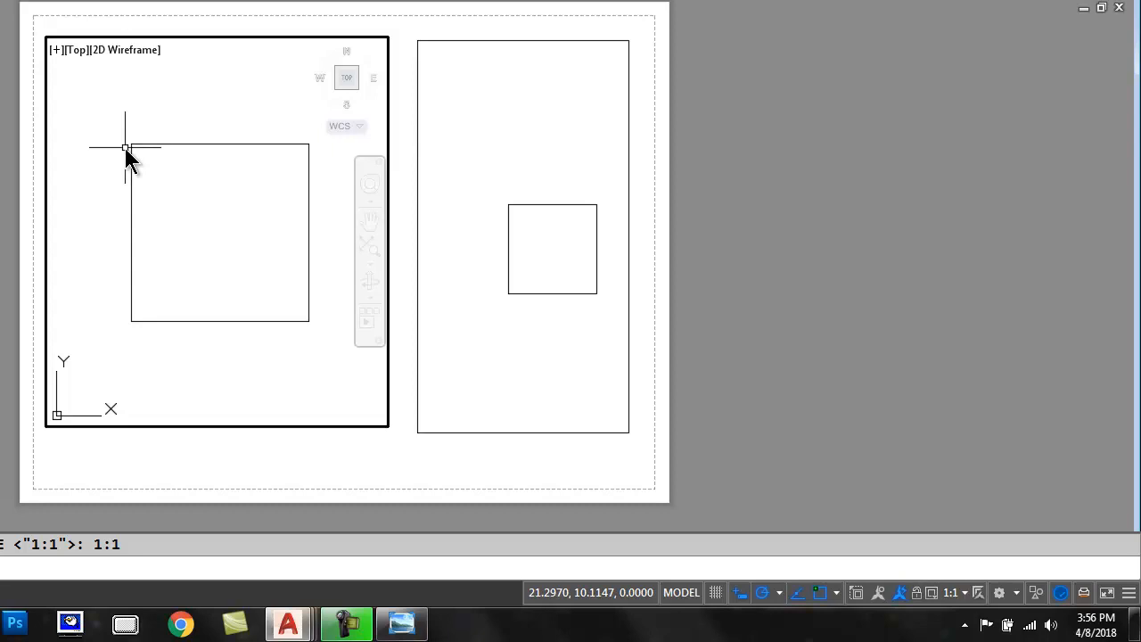
{"action": "left_click", "coordinate": [118, 629]}
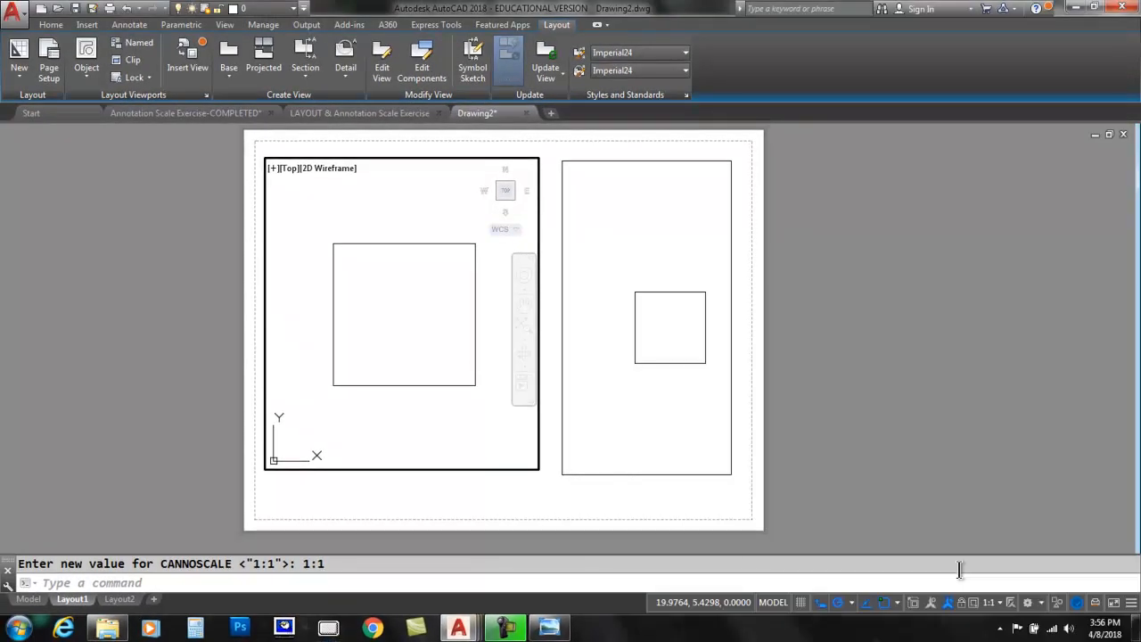
Lock the left viewport's scale and clear any active selection.
{"action": "left_click", "coordinate": [964, 603]}
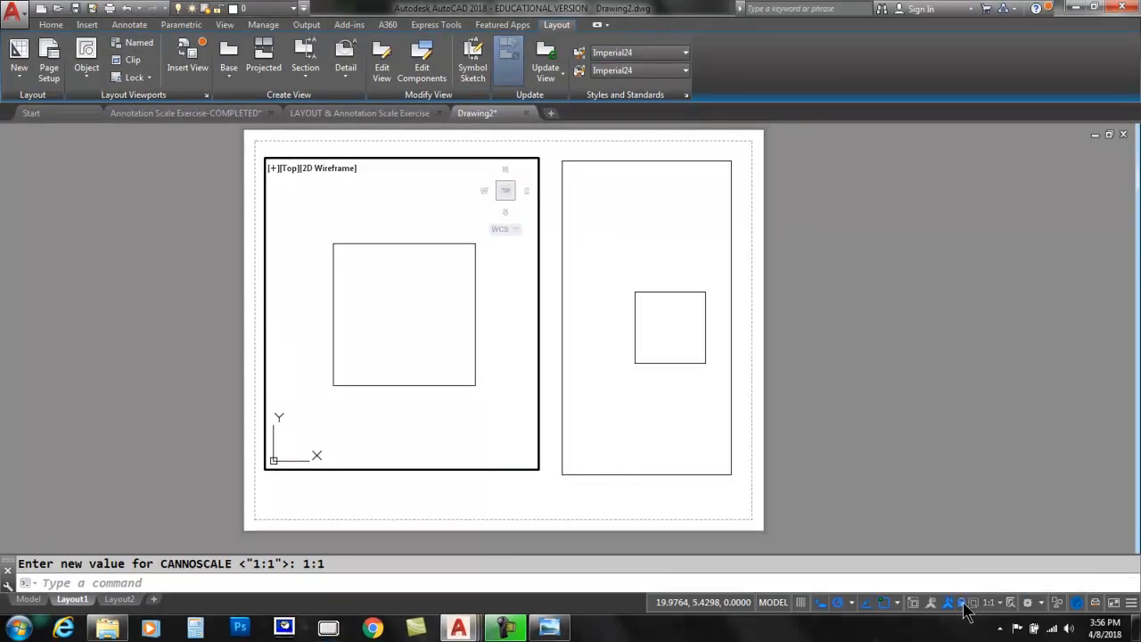
{"action": "left_click", "coordinate": [375, 417]}
{"action": "left_click", "coordinate": [347, 368]}
{"action": "left_click", "coordinate": [347, 368]}
{"action": "left_click", "coordinate": [308, 356]}
{"action": "key", "text": "Escape"}
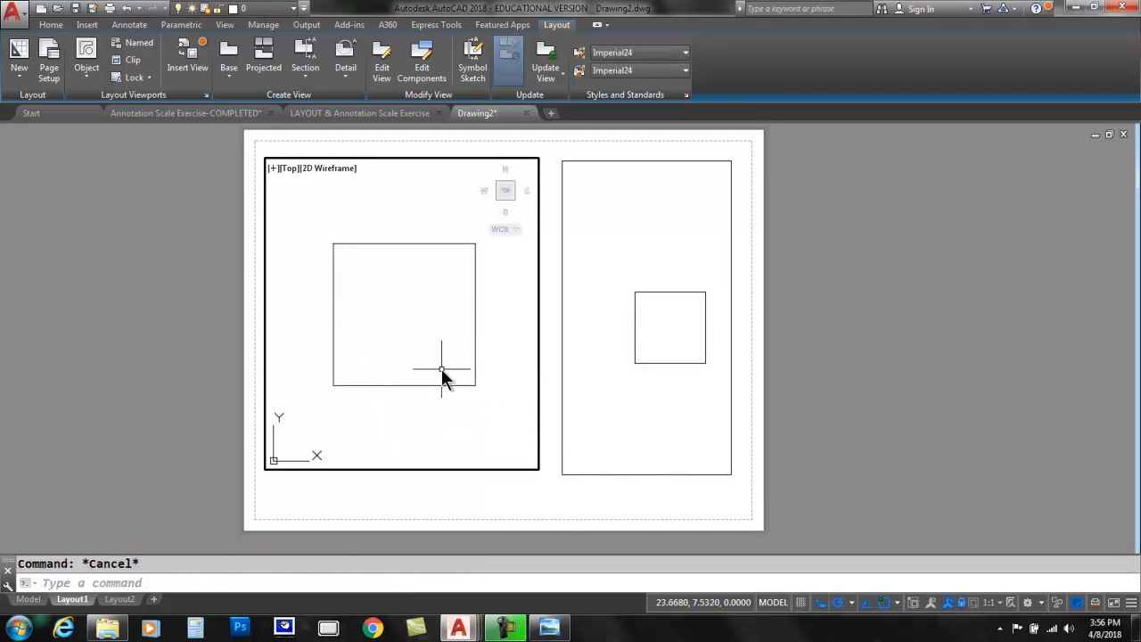
Test the locked left viewport by zooming in and out over its square.
{"action": "scroll", "coordinate": [404, 361], "scroll_direction": "down", "scroll_amount": 5}
{"action": "scroll", "coordinate": [406, 364], "scroll_direction": "up", "scroll_amount": 8}
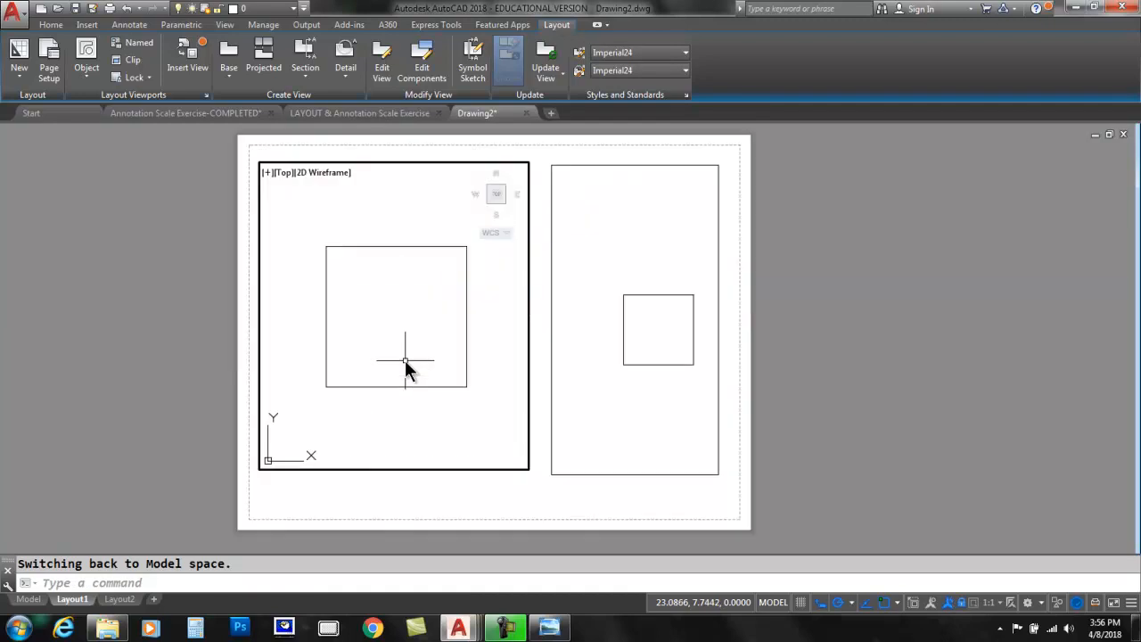
{"action": "scroll", "coordinate": [403, 365], "scroll_direction": "down", "scroll_amount": 6}
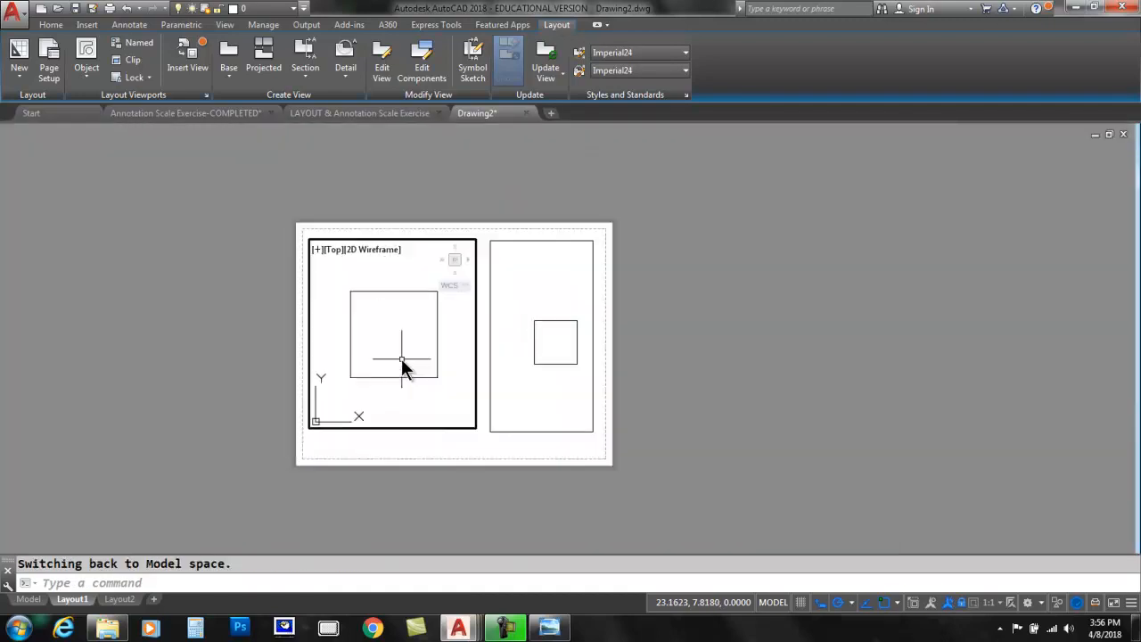
{"action": "scroll", "coordinate": [402, 365], "scroll_direction": "up", "scroll_amount": 7}
{"action": "scroll", "coordinate": [401, 366], "scroll_direction": "down", "scroll_amount": 1}
{"action": "scroll", "coordinate": [401, 365], "scroll_direction": "down", "scroll_amount": 3}
{"action": "scroll", "coordinate": [402, 358], "scroll_direction": "up", "scroll_amount": 6}
{"action": "scroll", "coordinate": [401, 356], "scroll_direction": "down", "scroll_amount": 6}
{"action": "double_click", "coordinate": [400, 359]}
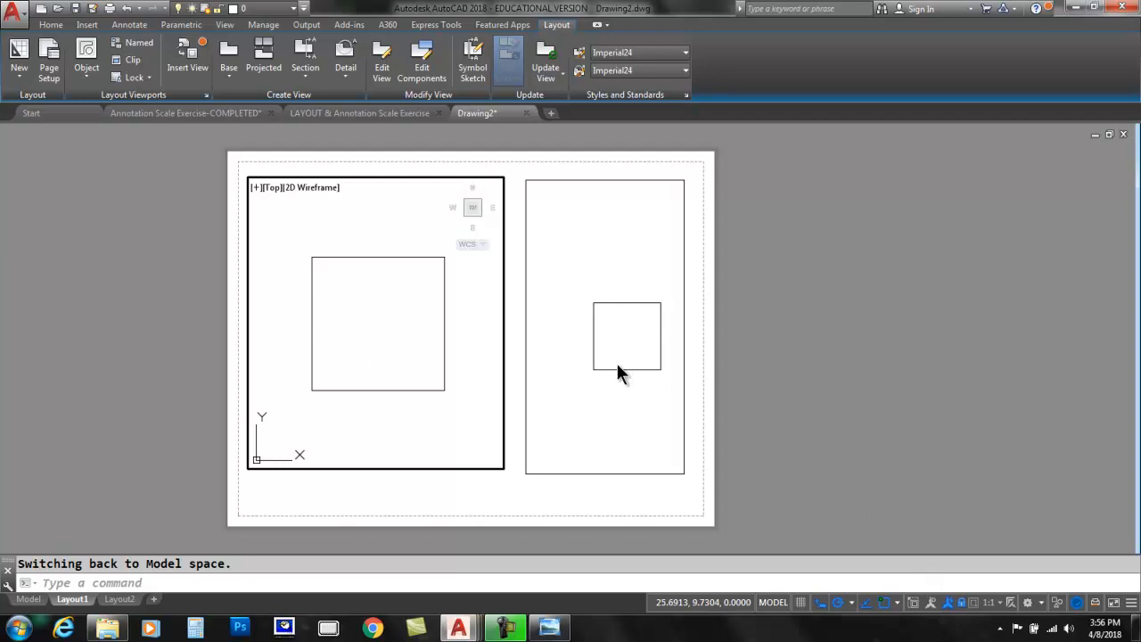
Activate the right viewport, lock its scale, and return to paper space.
{"action": "left_click", "coordinate": [566, 266]}
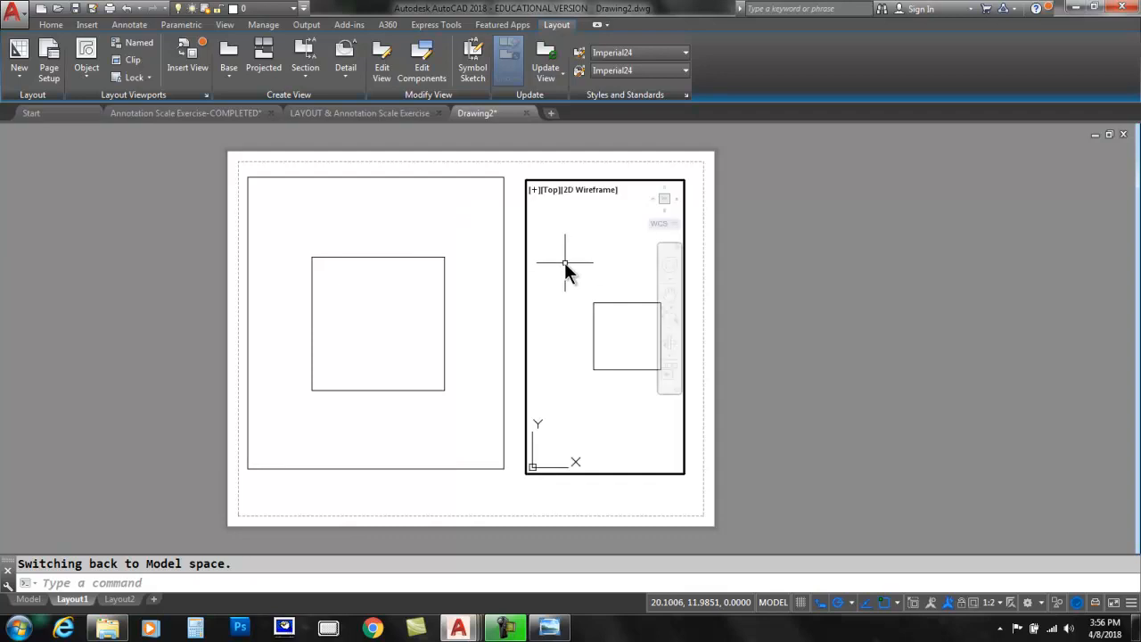
{"action": "left_click", "coordinate": [974, 603]}
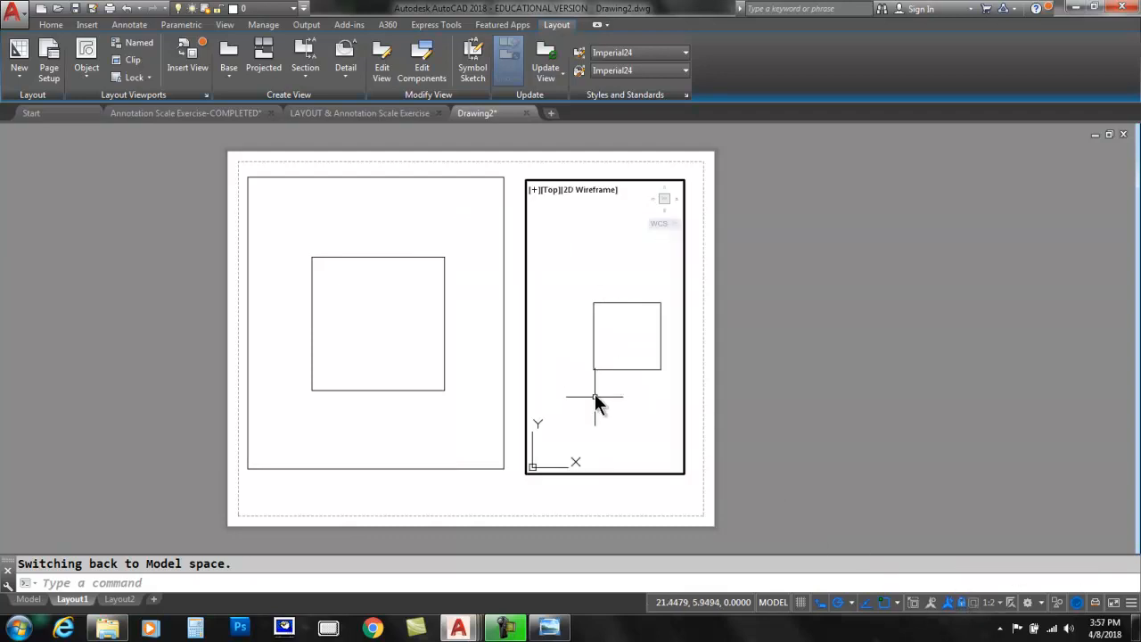
{"action": "double_click", "coordinate": [728, 325]}
Compare zooming the layout in paper space with zooming while the locked left viewport is active, ending in paper space.
{"action": "scroll", "coordinate": [457, 357], "scroll_direction": "up", "scroll_amount": 2}
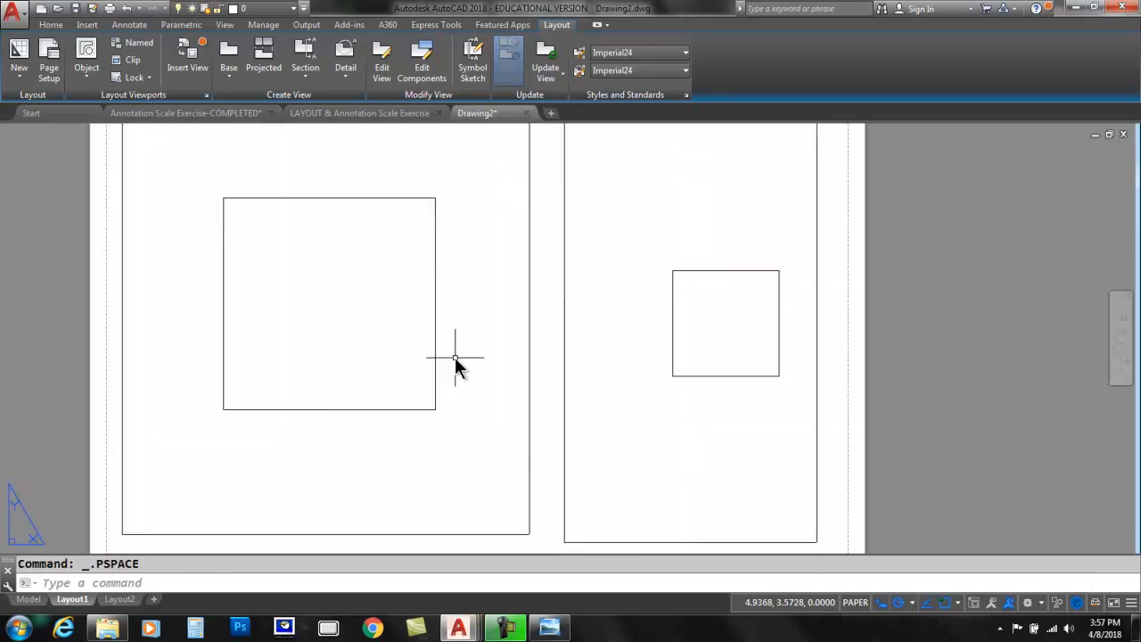
{"action": "double_click", "coordinate": [456, 357]}
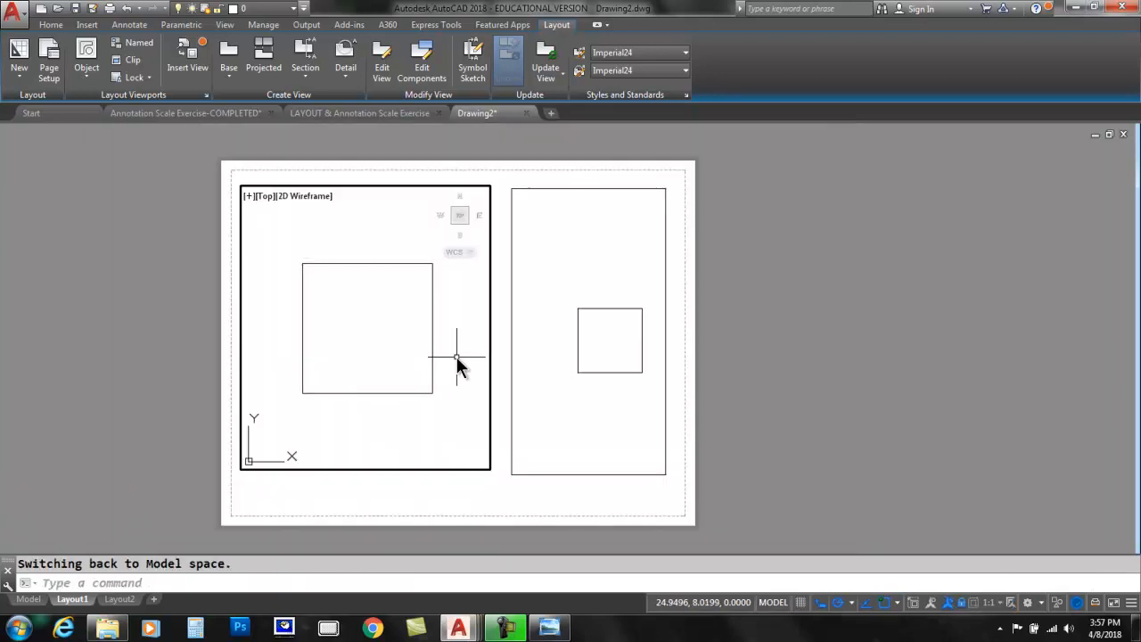
{"action": "double_click", "coordinate": [165, 355]}
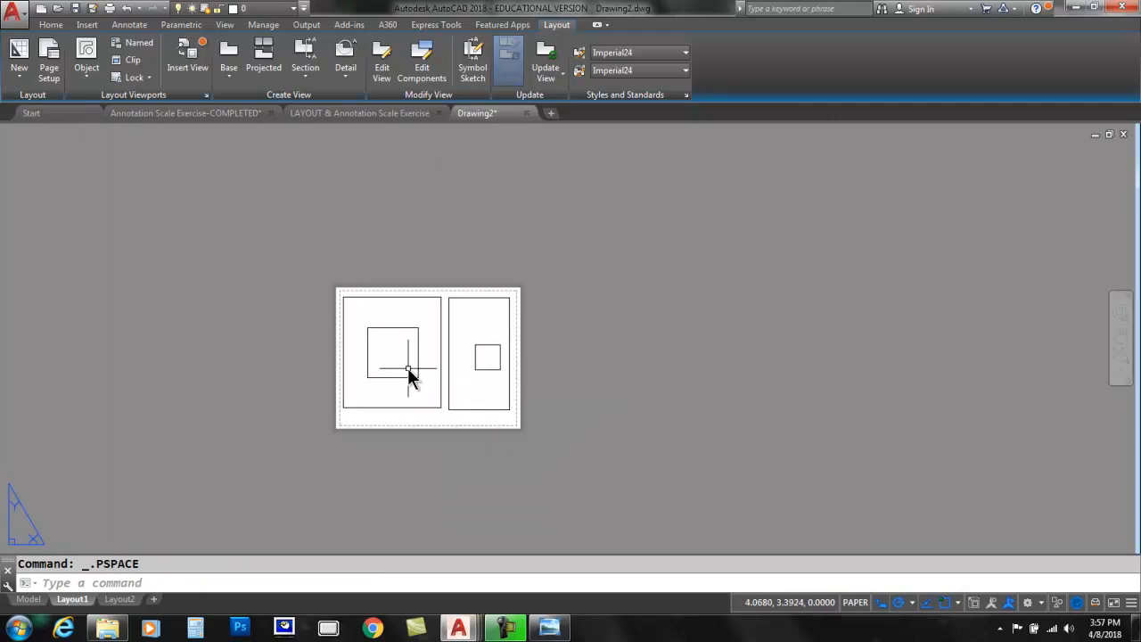
{"action": "scroll", "coordinate": [409, 368], "scroll_direction": "down", "scroll_amount": 2}
{"action": "scroll", "coordinate": [409, 368], "scroll_direction": "up", "scroll_amount": 2}
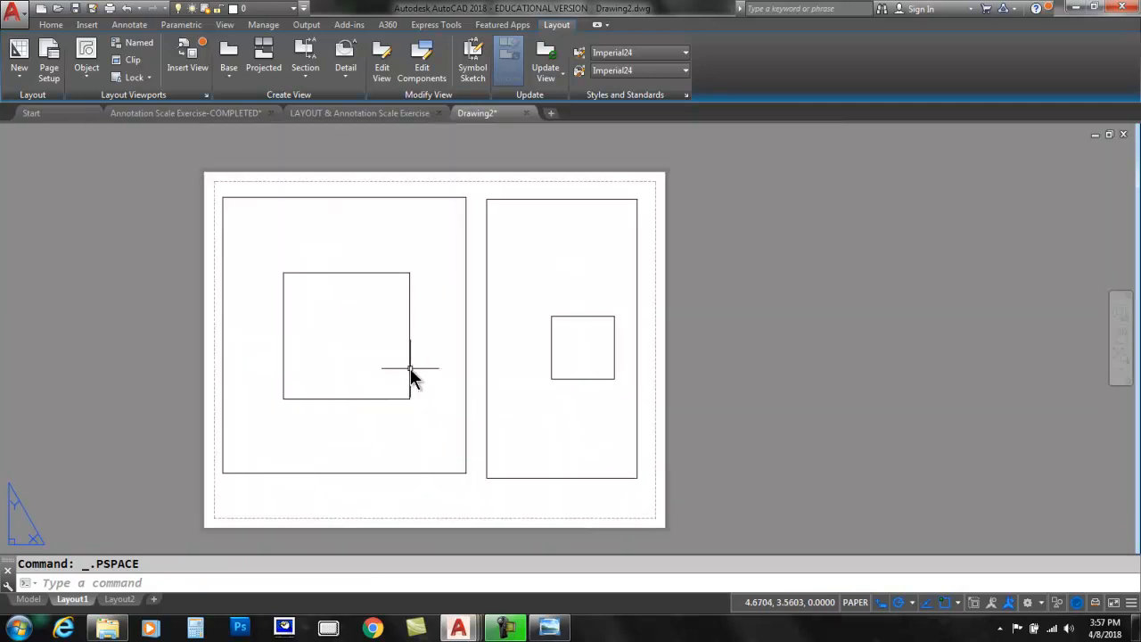
{"action": "middle_click_drag", "start_coordinate": [262, 384], "coordinate": [346, 377]}
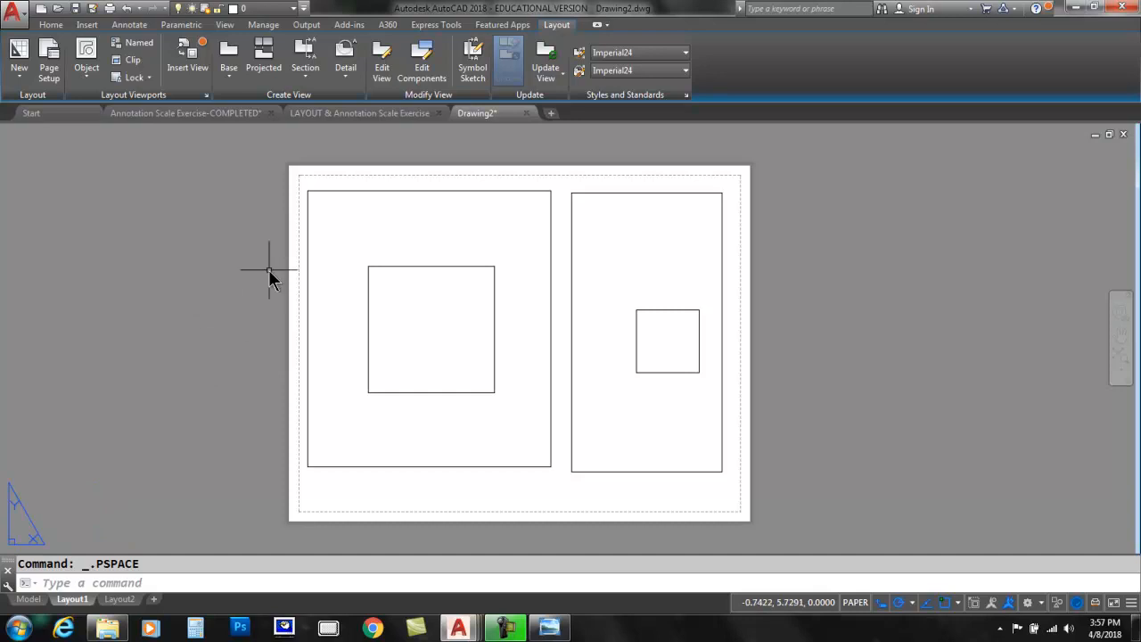
Activate model space inside the locked left viewport.
{"action": "double_click", "coordinate": [414, 228]}
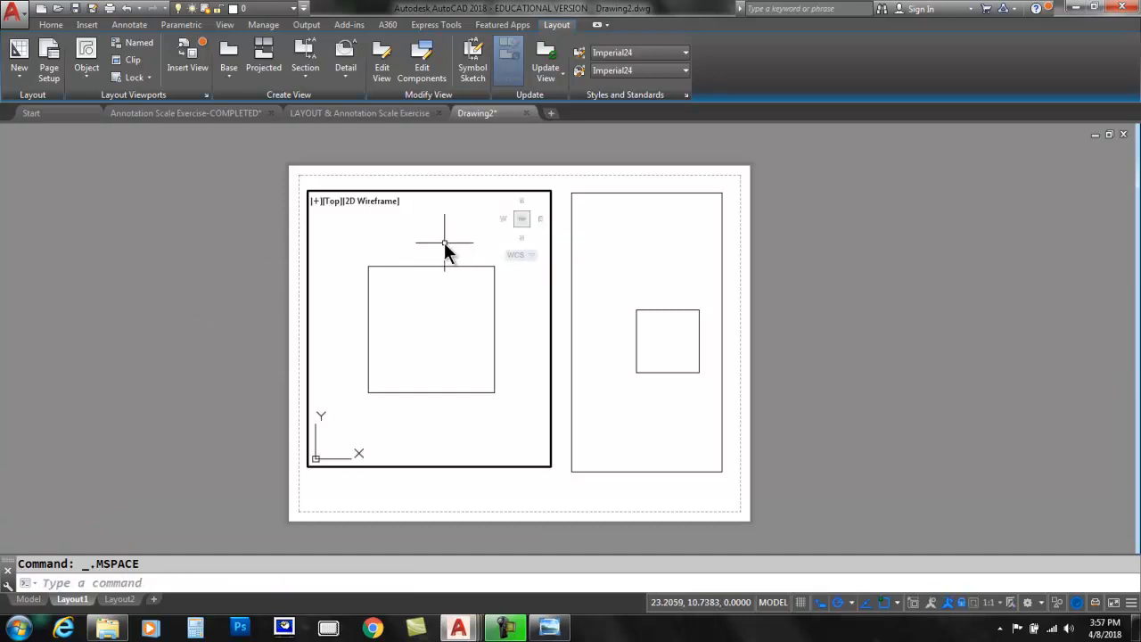
{"action": "mouse_move", "coordinate": [488, 197]}
{"action": "left_mouse_down"}
{"action": "mouse_move", "coordinate": [541, 254]}
{"action": "mouse_move", "coordinate": [490, 198]}
{"action": "left_mouse_up"}
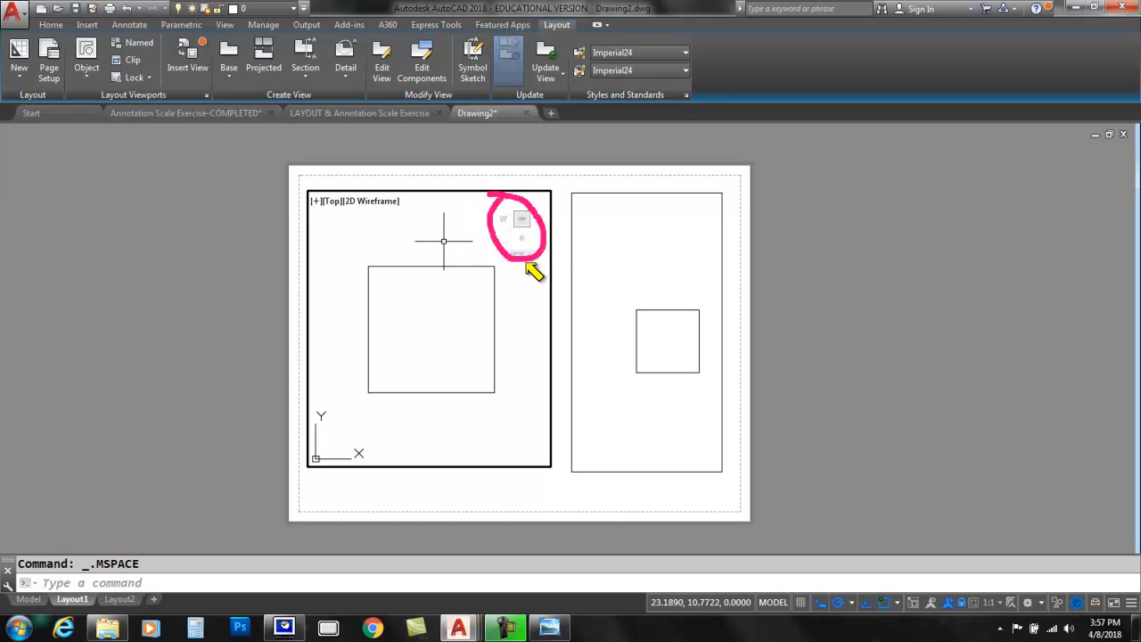
Activate the right viewport, return to the locked left one, and check the availability of its ViewCube and navigation bar display options.
{"action": "mouse_move", "coordinate": [541, 275]}
{"action": "left_mouse_down"}
{"action": "mouse_move", "coordinate": [553, 365]}
{"action": "mouse_move", "coordinate": [524, 388]}
{"action": "mouse_move", "coordinate": [523, 299]}
{"action": "mouse_move", "coordinate": [543, 276]}
{"action": "mouse_move", "coordinate": [544, 309]}
{"action": "left_mouse_up"}
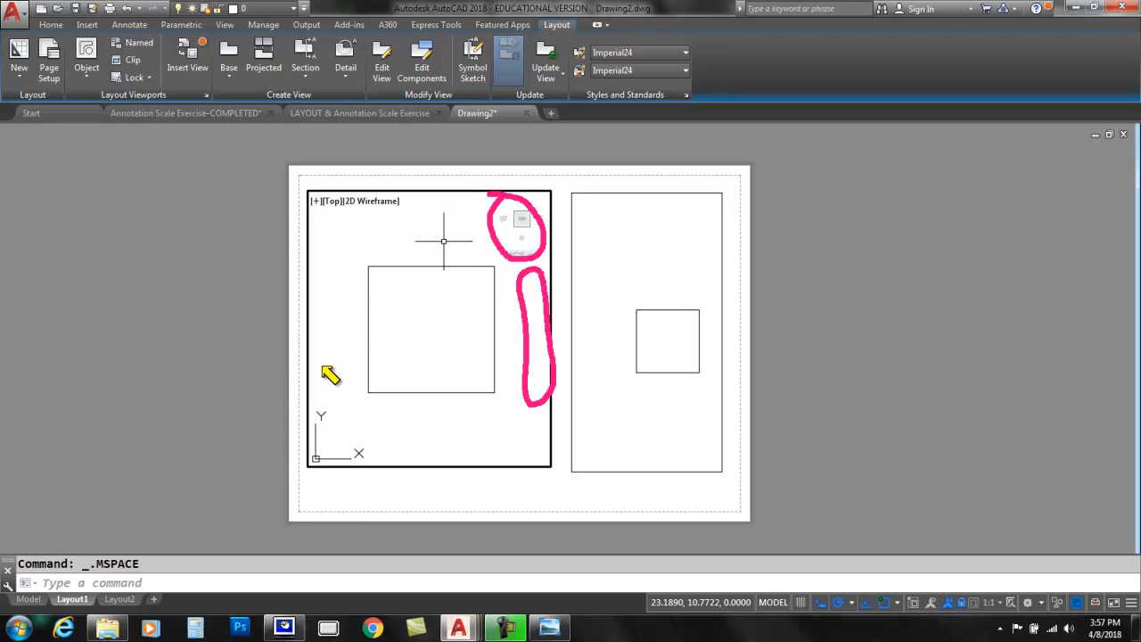
{"action": "left_click", "coordinate": [623, 250]}
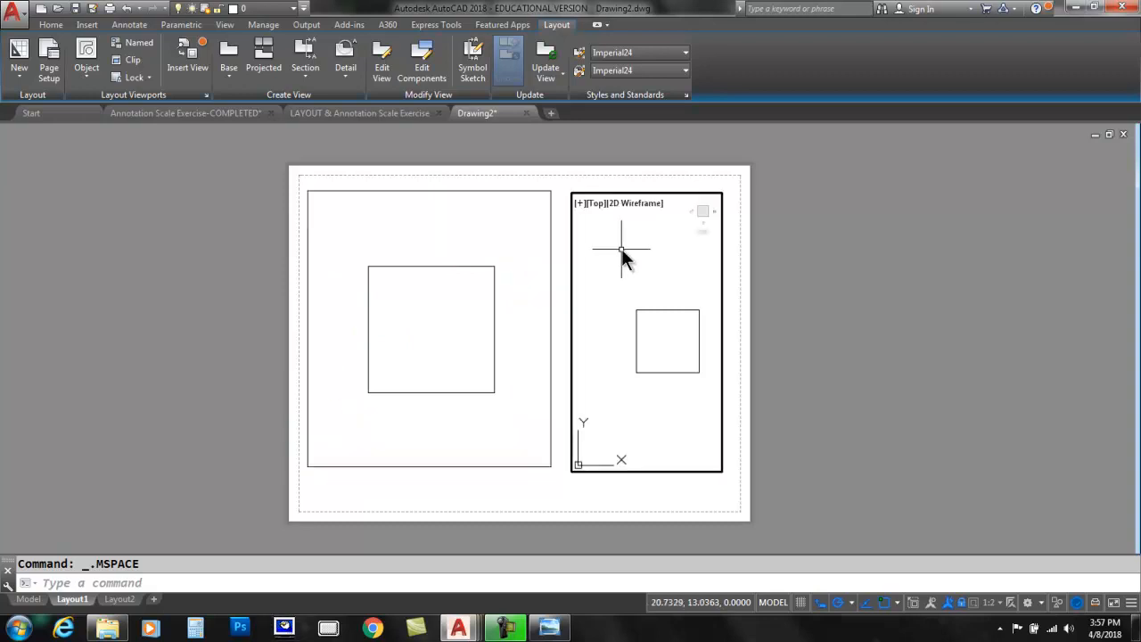
{"action": "left_click", "coordinate": [409, 251]}
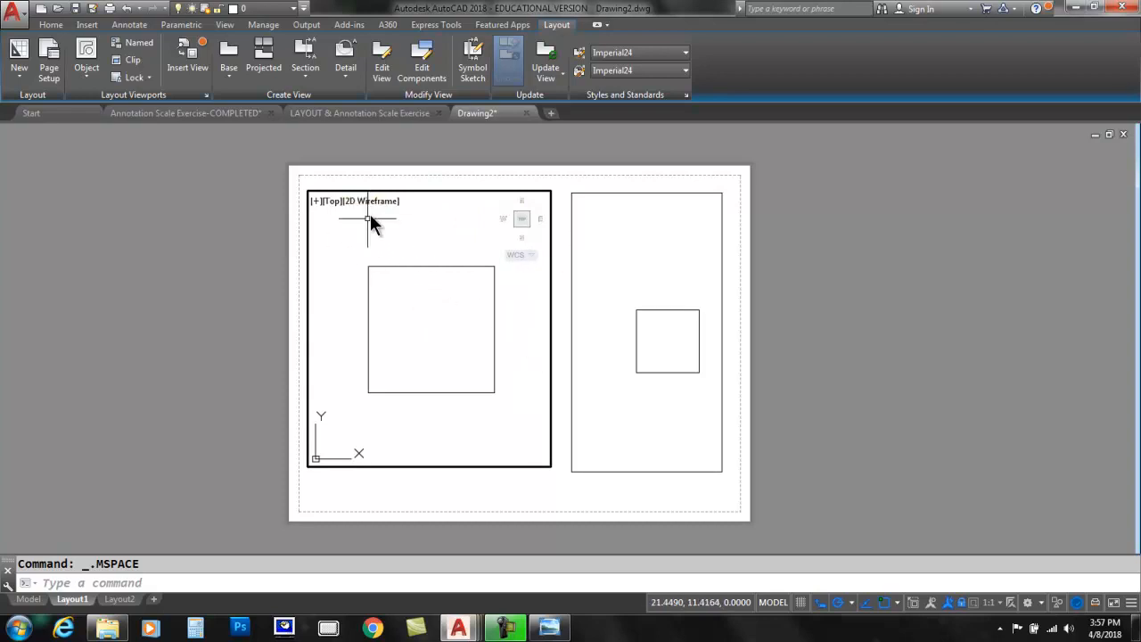
{"action": "left_click", "coordinate": [316, 201]}
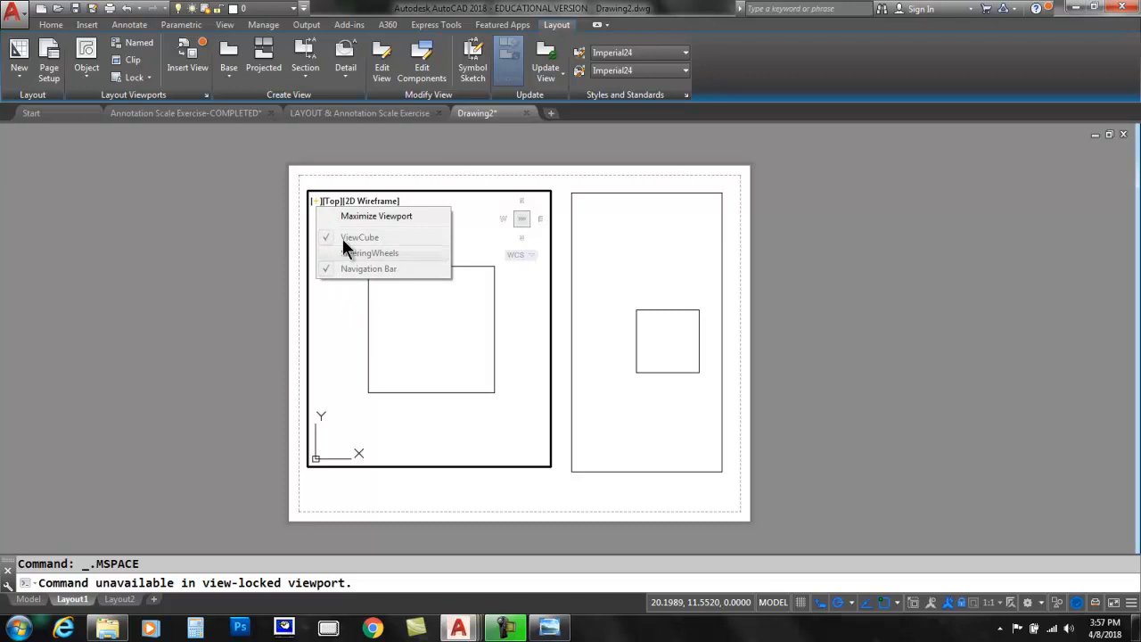
{"action": "left_click", "coordinate": [342, 304]}
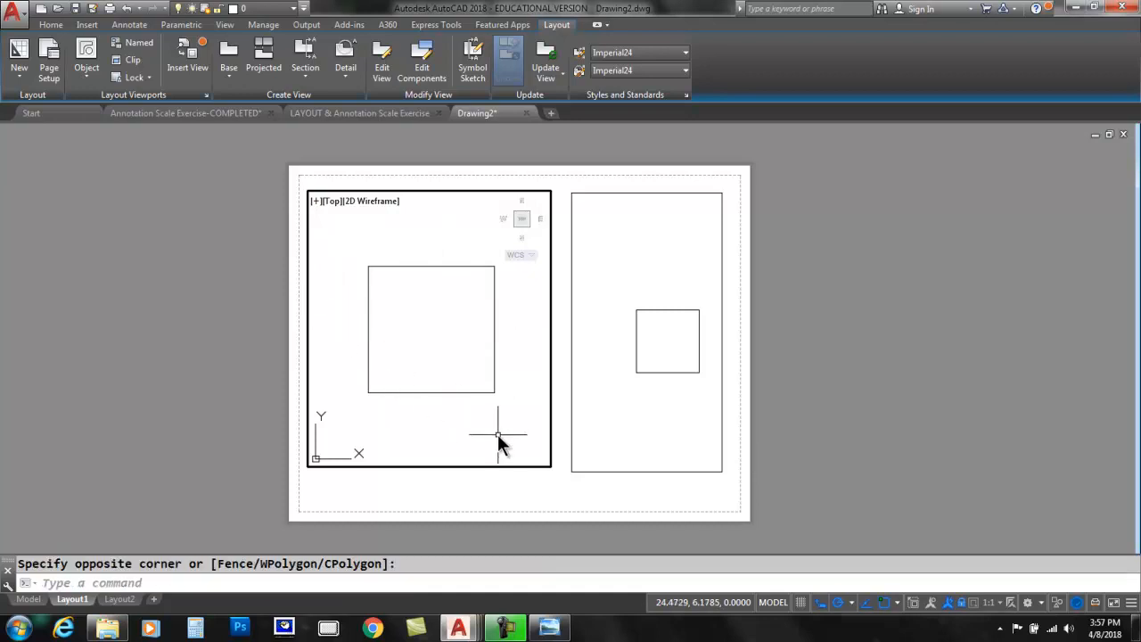
Unlock the left viewport, turn off its ViewCube and navigation bar, and return to paper space.
{"action": "left_click", "coordinate": [961, 606]}
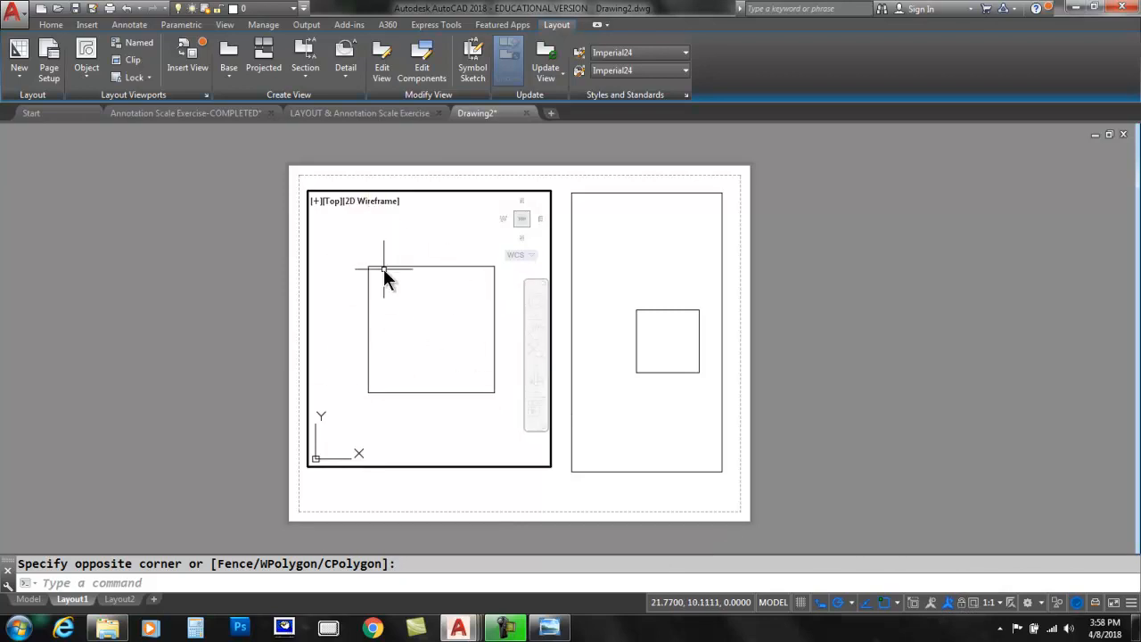
{"action": "left_click", "coordinate": [315, 201]}
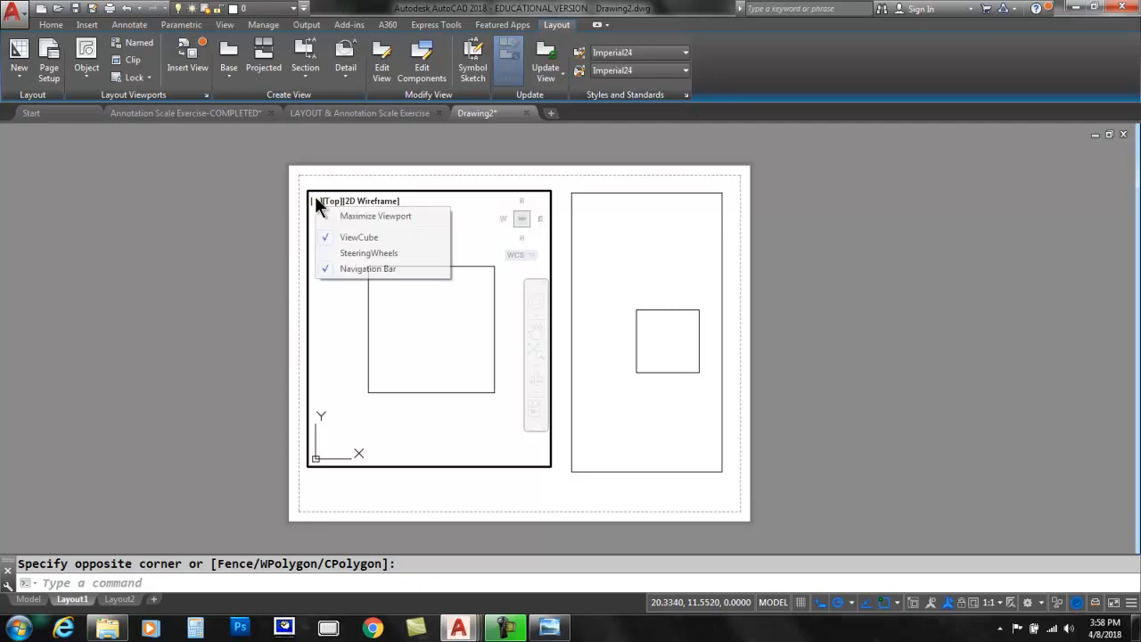
{"action": "left_click", "coordinate": [324, 239]}
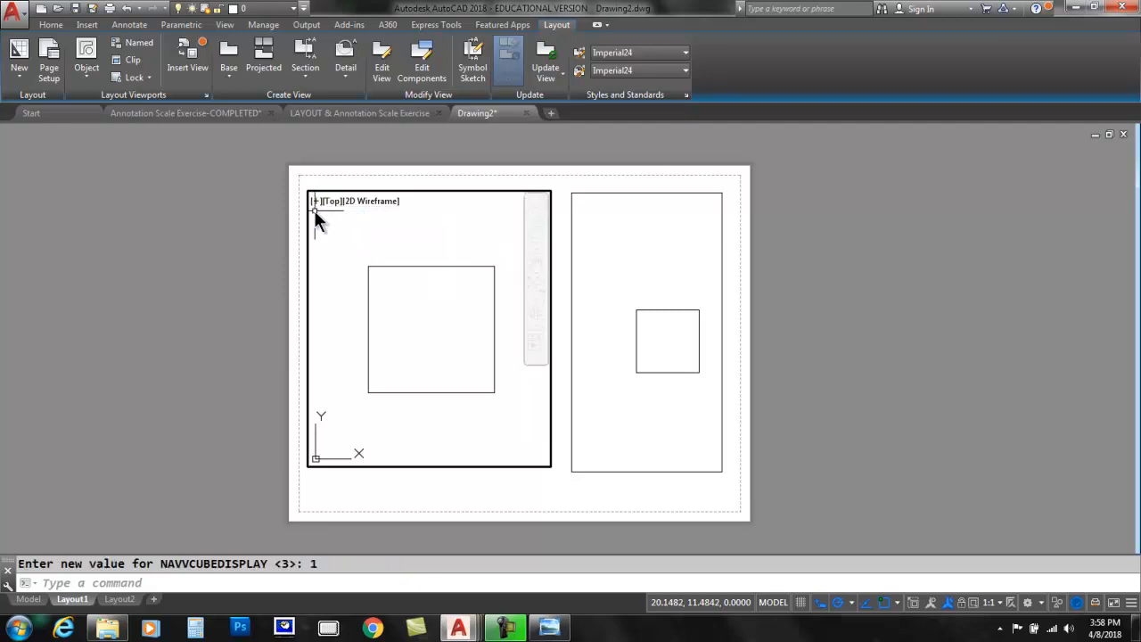
{"action": "left_click", "coordinate": [315, 201]}
{"action": "left_click", "coordinate": [324, 269]}
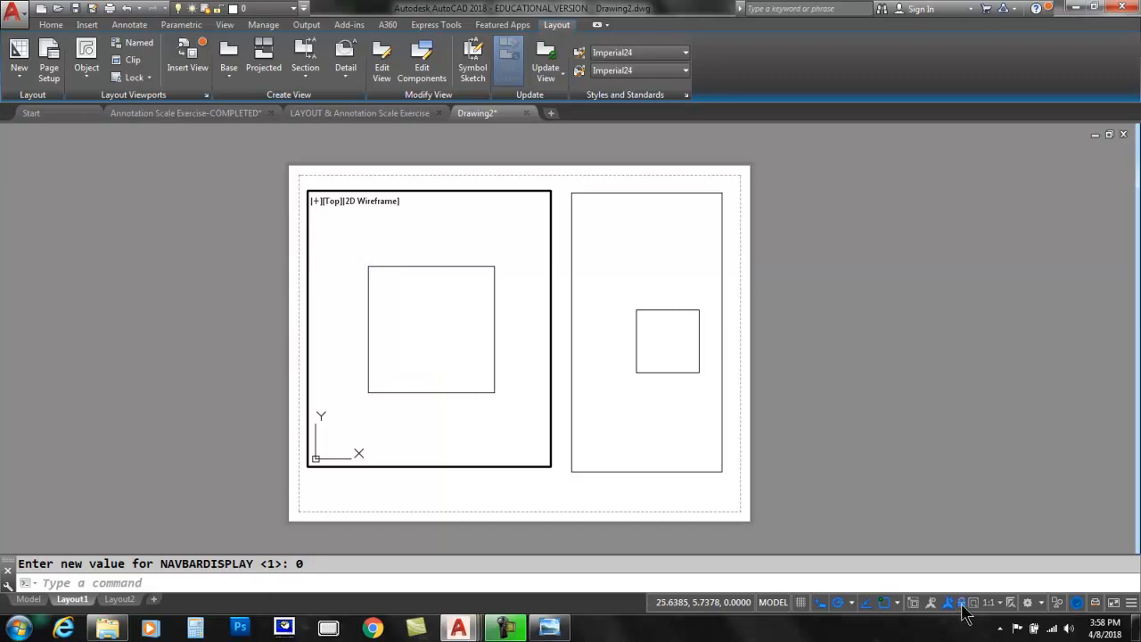
{"action": "double_click", "coordinate": [220, 269]}
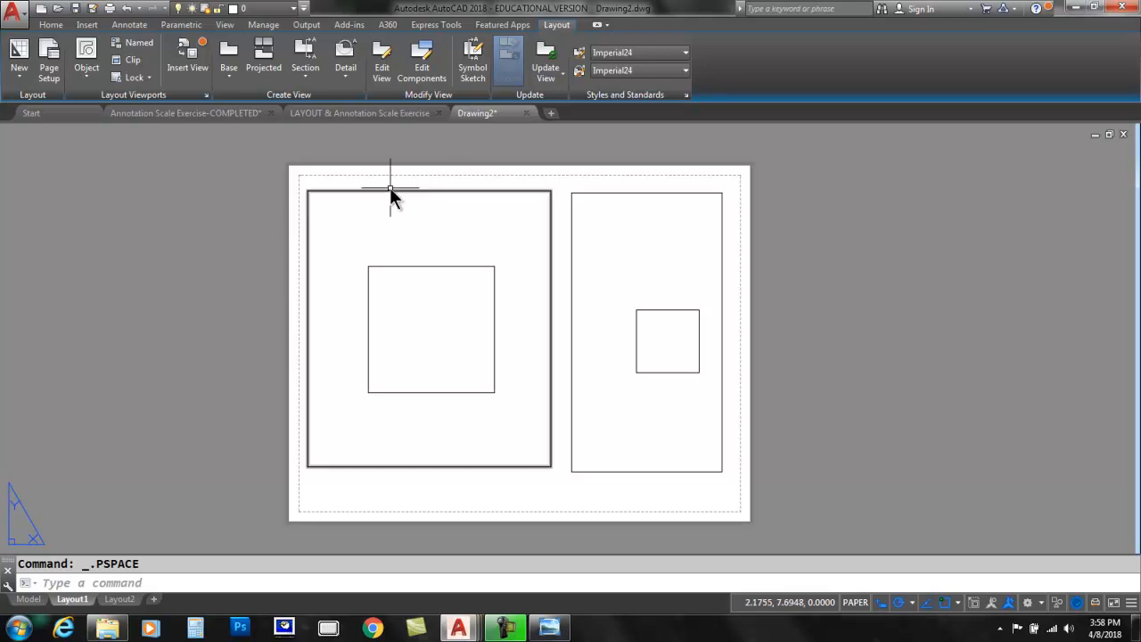
Create a closed, irregular six-sided polygonal viewport in the empty area beside the layout sheet.
{"action": "left_click", "coordinate": [89, 76]}
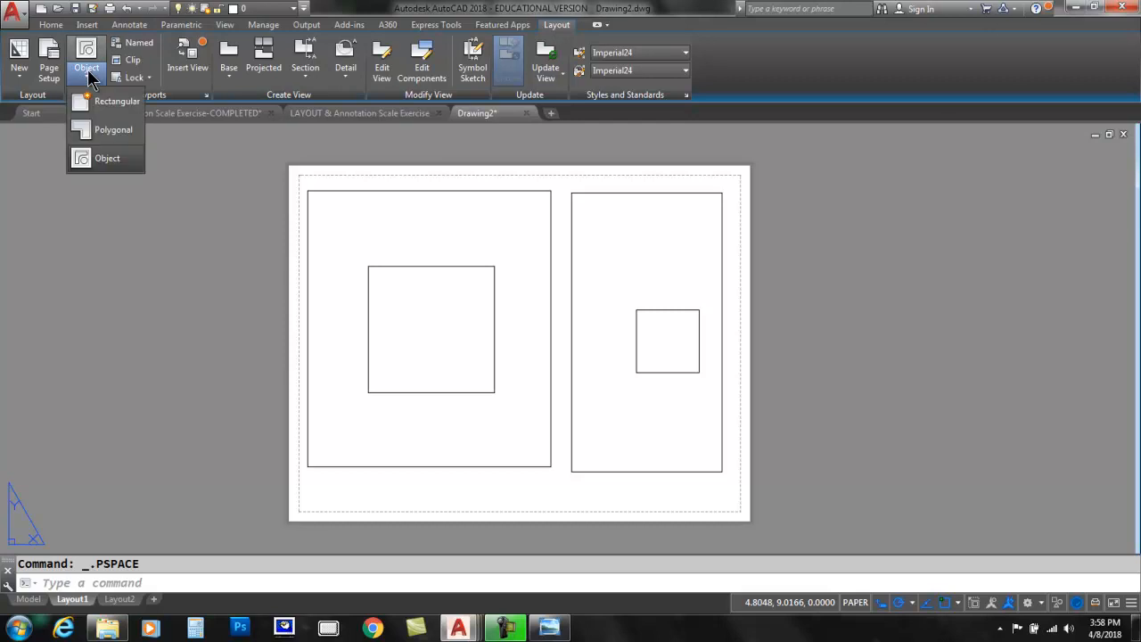
{"action": "left_click", "coordinate": [104, 131]}
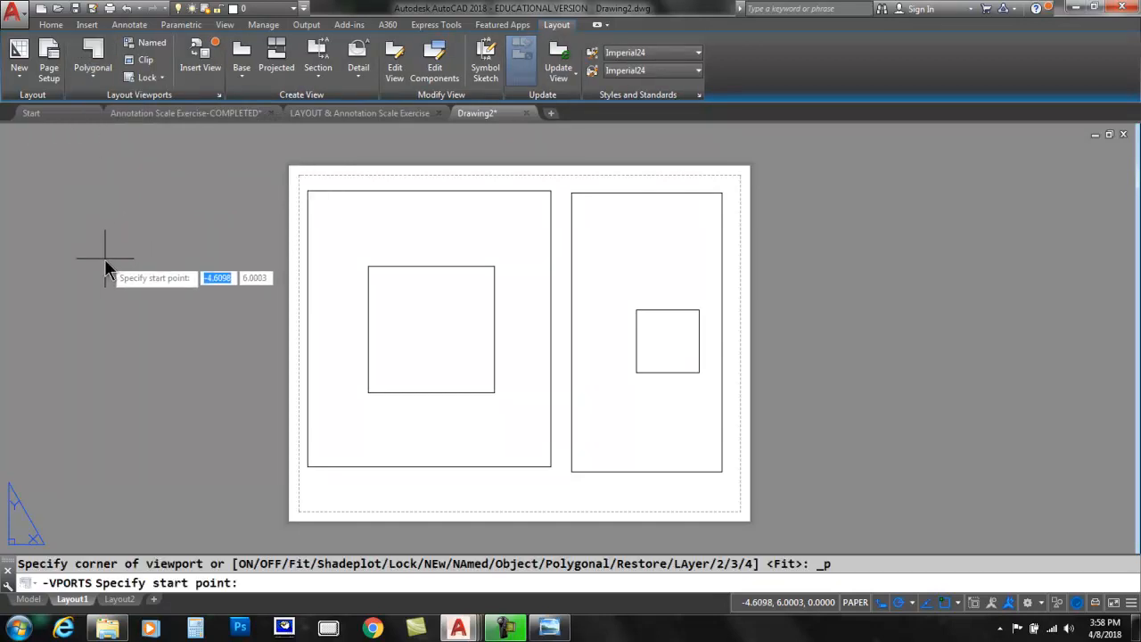
{"action": "left_click", "coordinate": [104, 258]}
{"action": "left_click", "coordinate": [202, 258]}
{"action": "left_click", "coordinate": [202, 339]}
{"action": "left_click", "coordinate": [138, 351]}
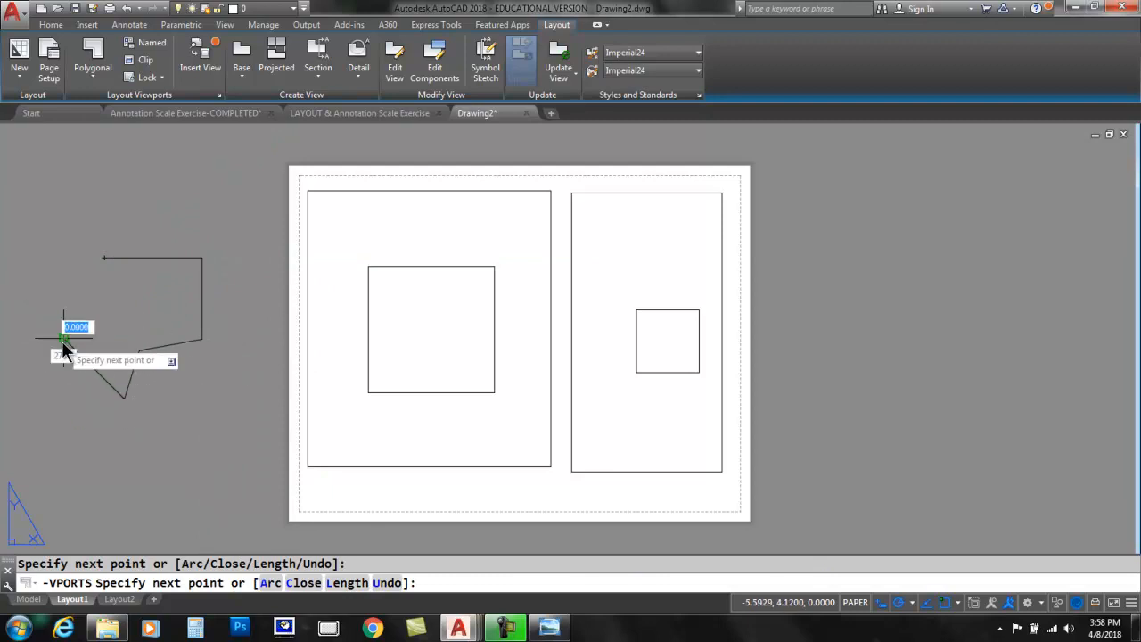
{"action": "type", "text": "C"}
{"action": "key", "text": "Return"}
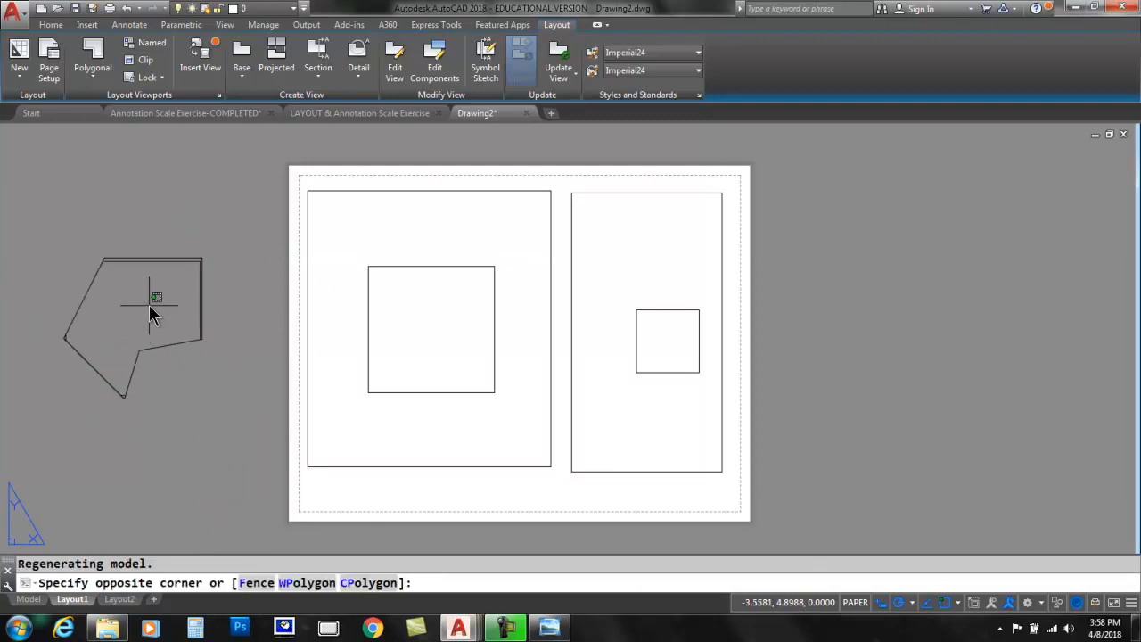
Activate model space inside the polygonal viewport, return to paper space, and delete that viewport.
{"action": "double_click", "coordinate": [149, 305]}
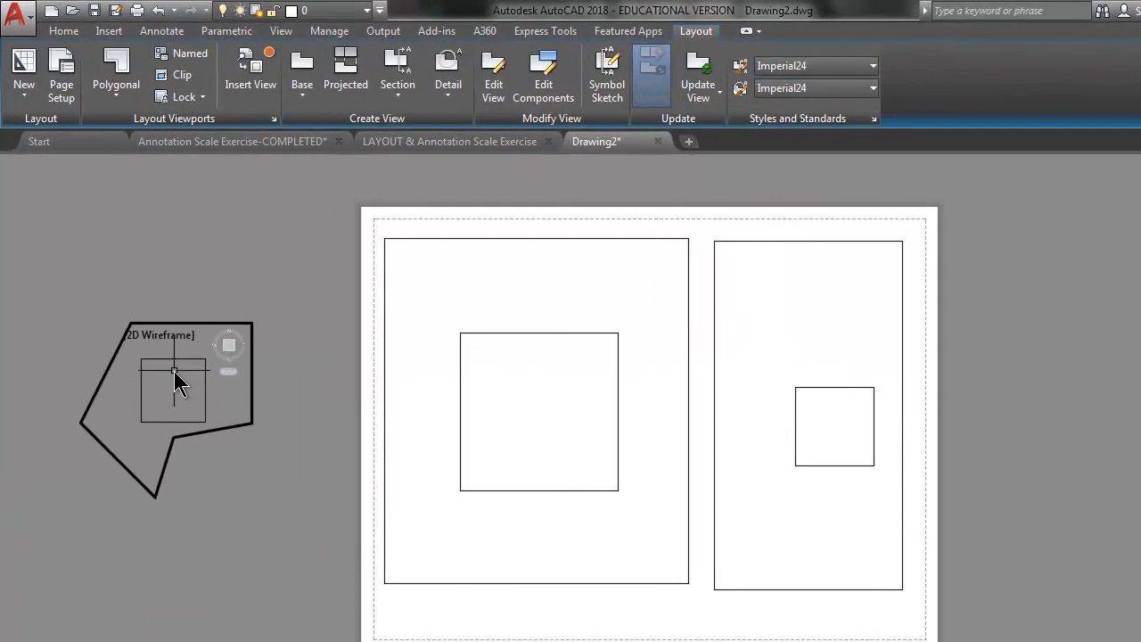
{"action": "double_click", "coordinate": [206, 288]}
{"action": "left_click", "coordinate": [182, 323]}
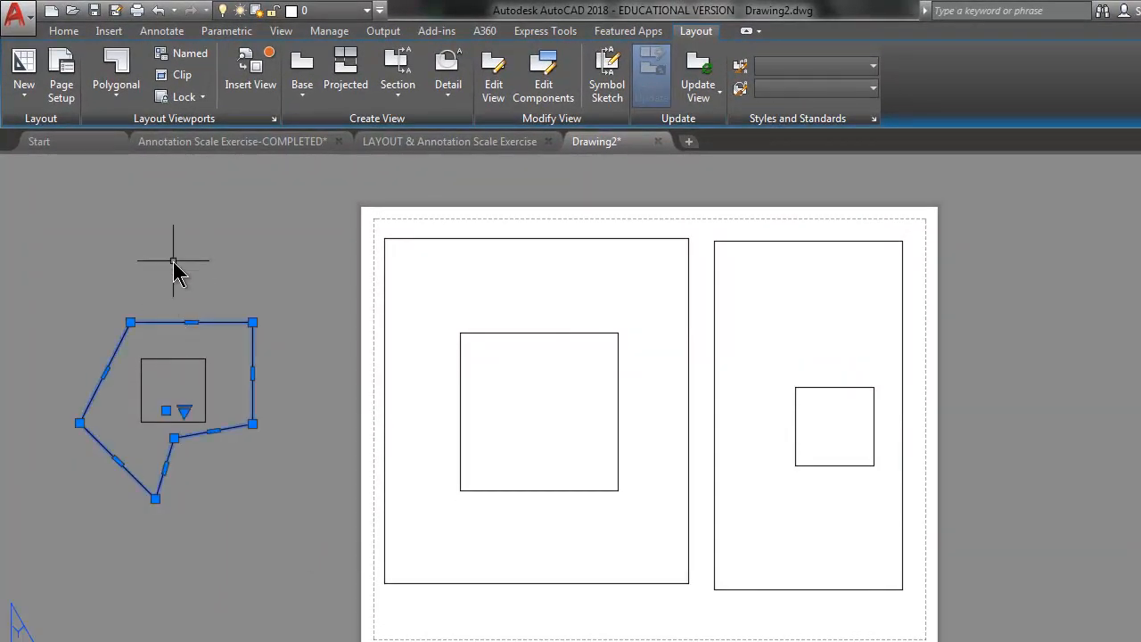
{"action": "key", "text": "Delete"}
{"action": "left_click", "coordinate": [106, 105]}
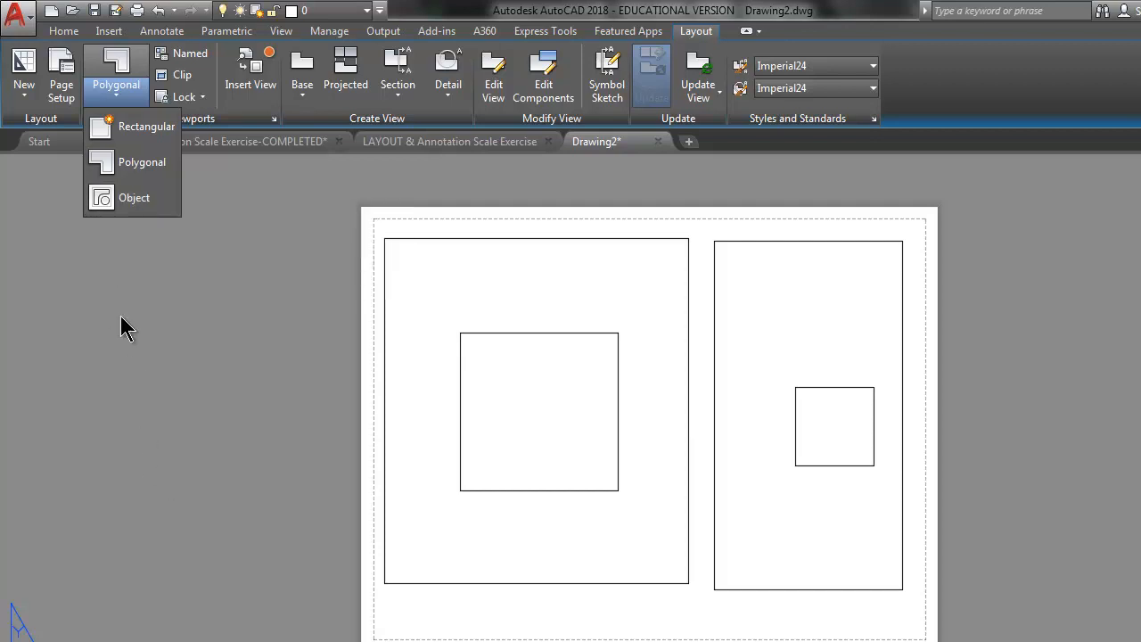
{"action": "left_click", "coordinate": [52, 330]}
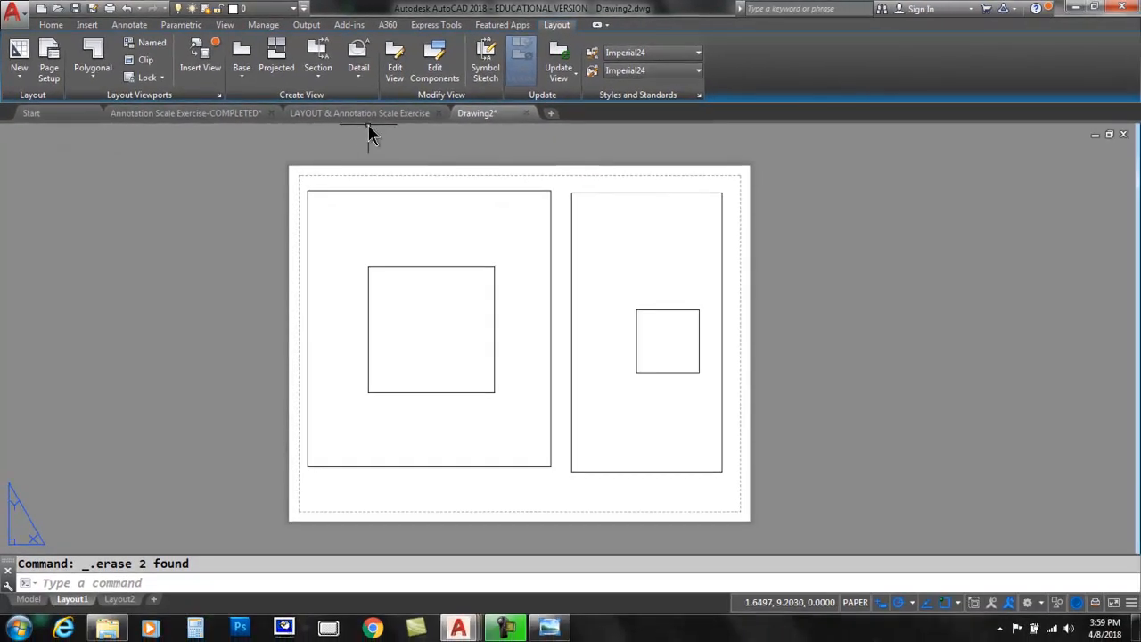
Switch to the LAYOUT & Annotation Scale Exercise drawing and view its C SIZE PAPER (24 X 18) layout.
{"action": "mouse_move", "coordinate": [363, 127]}
{"action": "left_click", "coordinate": [333, 115]}
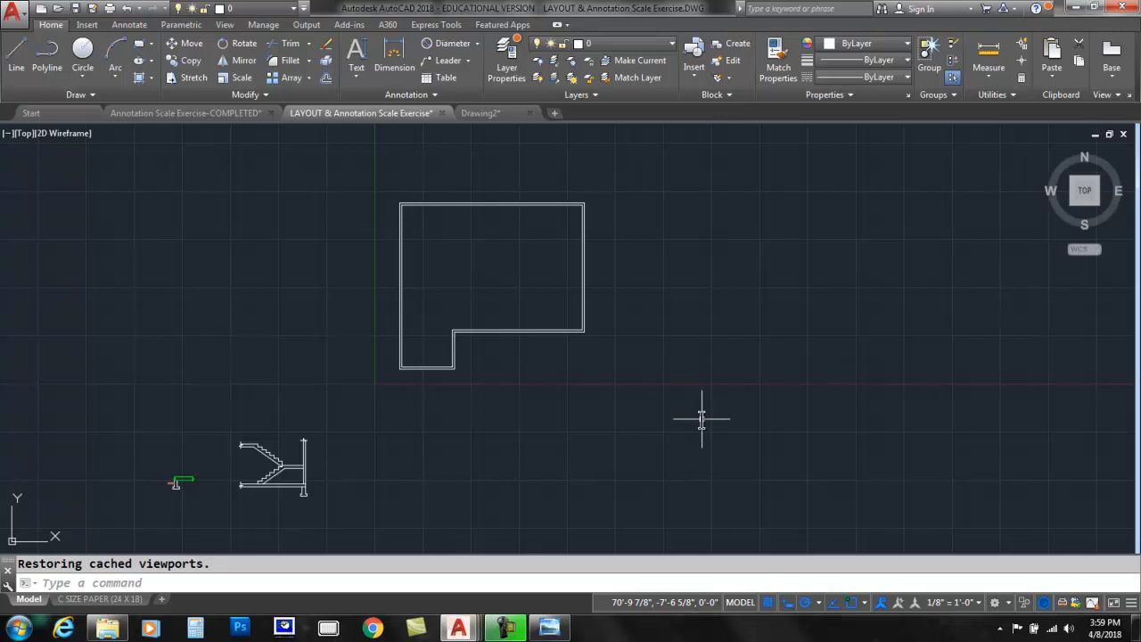
{"action": "mouse_move", "coordinate": [27, 574]}
{"action": "left_mouse_down"}
{"action": "mouse_move", "coordinate": [110, 579]}
{"action": "mouse_move", "coordinate": [161, 600]}
{"action": "mouse_move", "coordinate": [52, 607]}
{"action": "mouse_move", "coordinate": [51, 552]}
{"action": "left_mouse_up"}
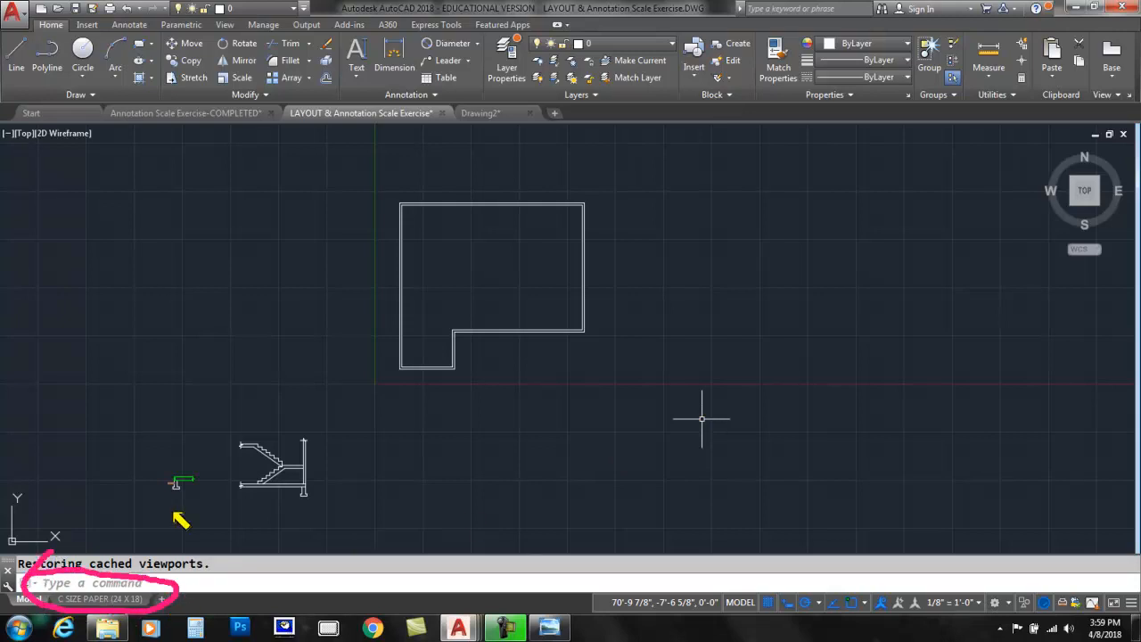
{"action": "left_click", "coordinate": [103, 600]}
{"action": "middle_click_drag", "start_coordinate": [853, 326], "coordinate": [898, 341]}
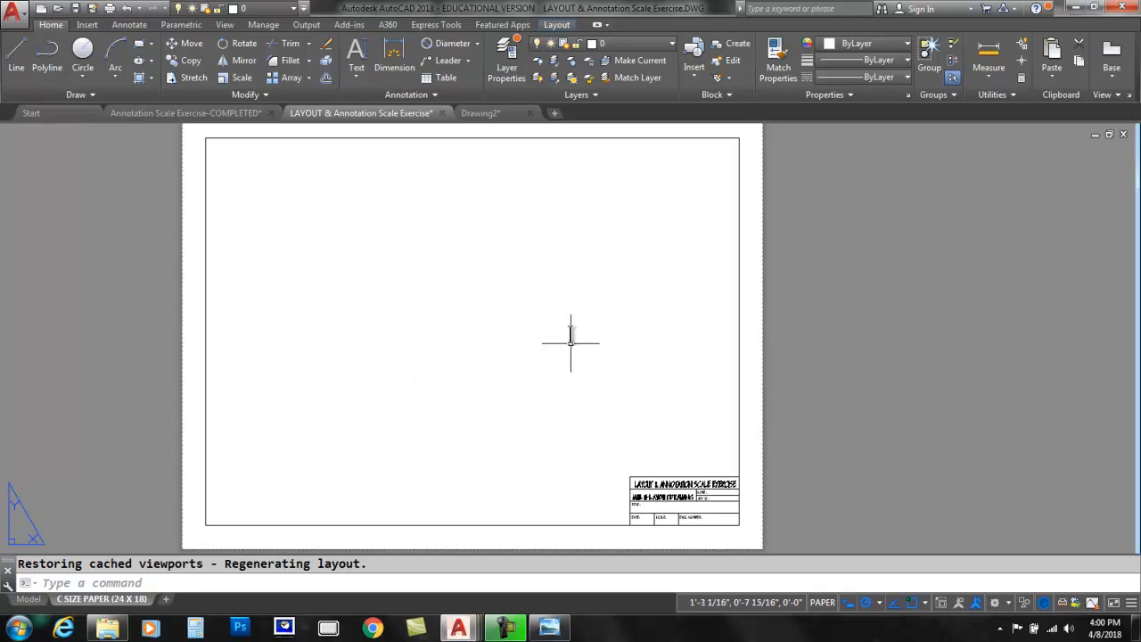
Switch to the Annotation Scale Exercise-COMPLETED drawing and examine the scale labels of the floor plan, footing detail and stair detail viewports.
{"action": "left_click", "coordinate": [212, 112]}
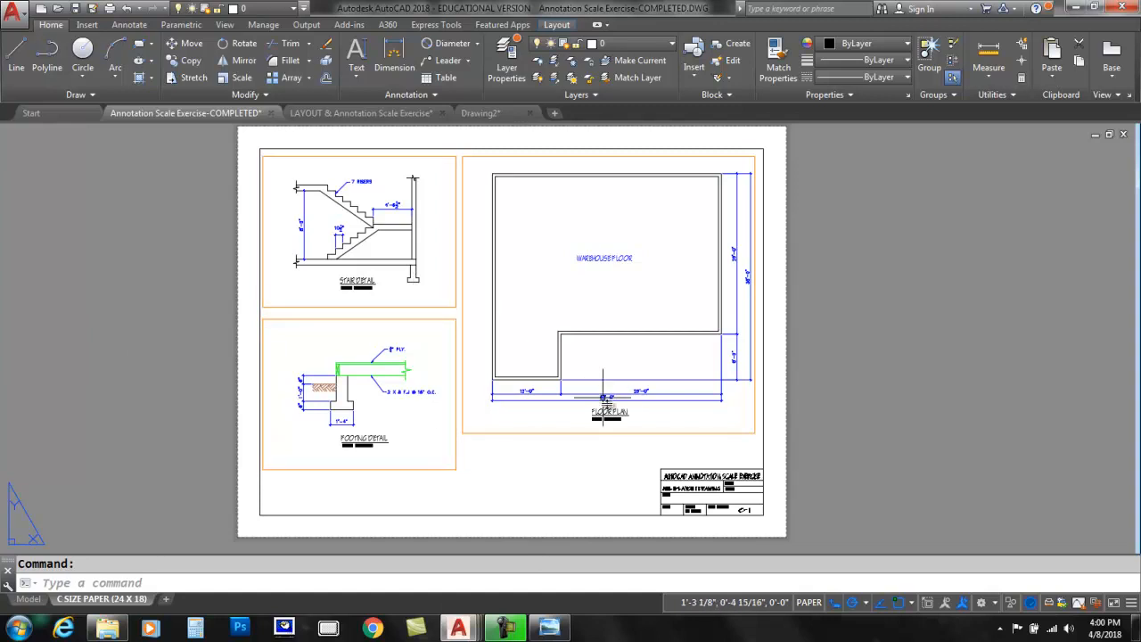
{"action": "scroll", "coordinate": [603, 426], "scroll_direction": "up", "scroll_amount": 5}
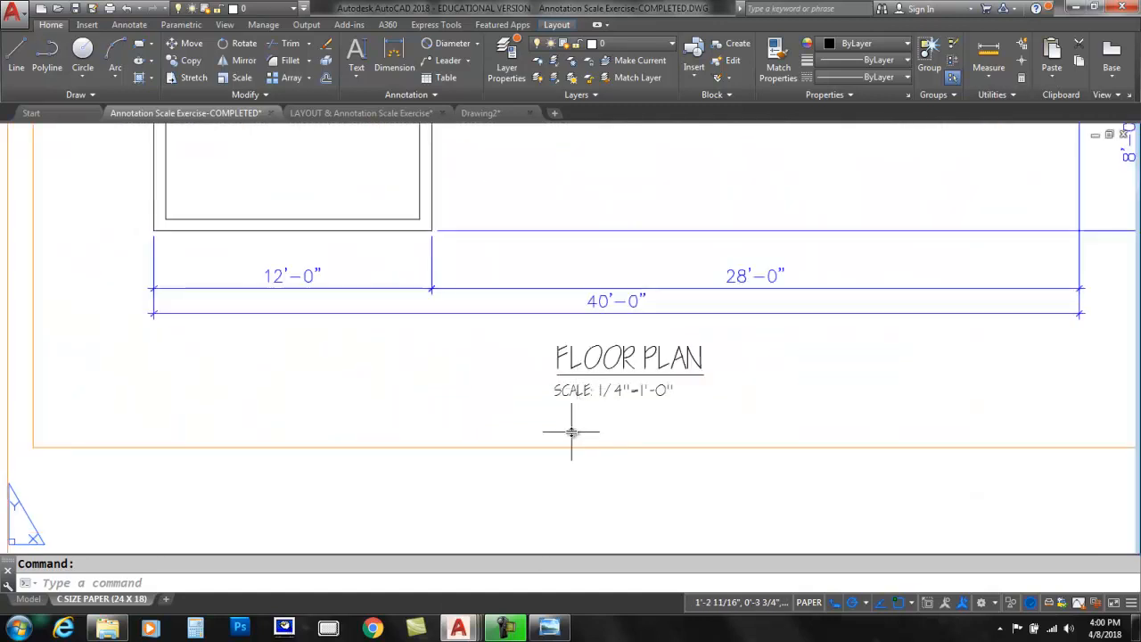
{"action": "scroll", "coordinate": [598, 424], "scroll_direction": "down", "scroll_amount": 4}
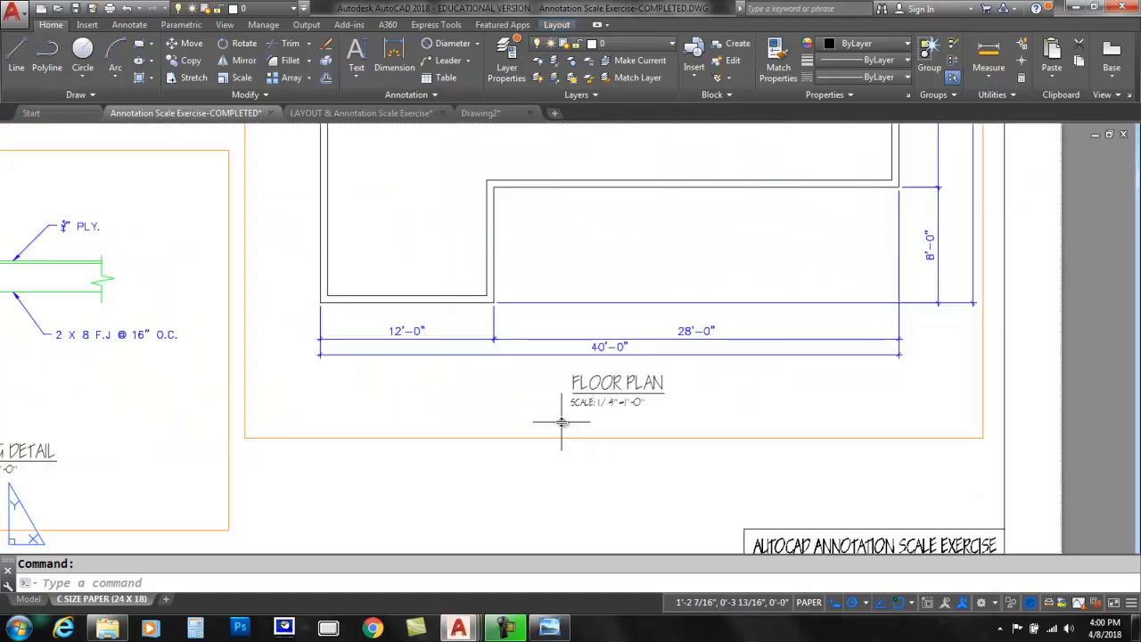
{"action": "middle_click_drag", "start_coordinate": [241, 427], "coordinate": [597, 428]}
{"action": "scroll", "coordinate": [372, 462], "scroll_direction": "up", "scroll_amount": 2}
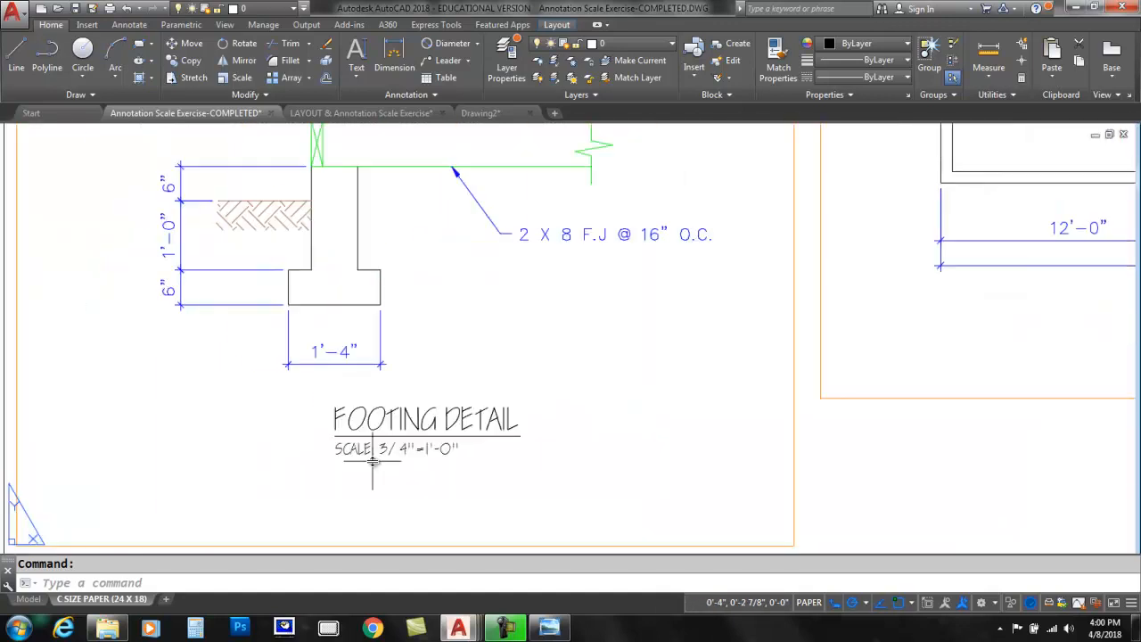
{"action": "scroll", "coordinate": [383, 369], "scroll_direction": "down", "scroll_amount": 4}
{"action": "middle_click_drag", "start_coordinate": [389, 303], "coordinate": [369, 425]}
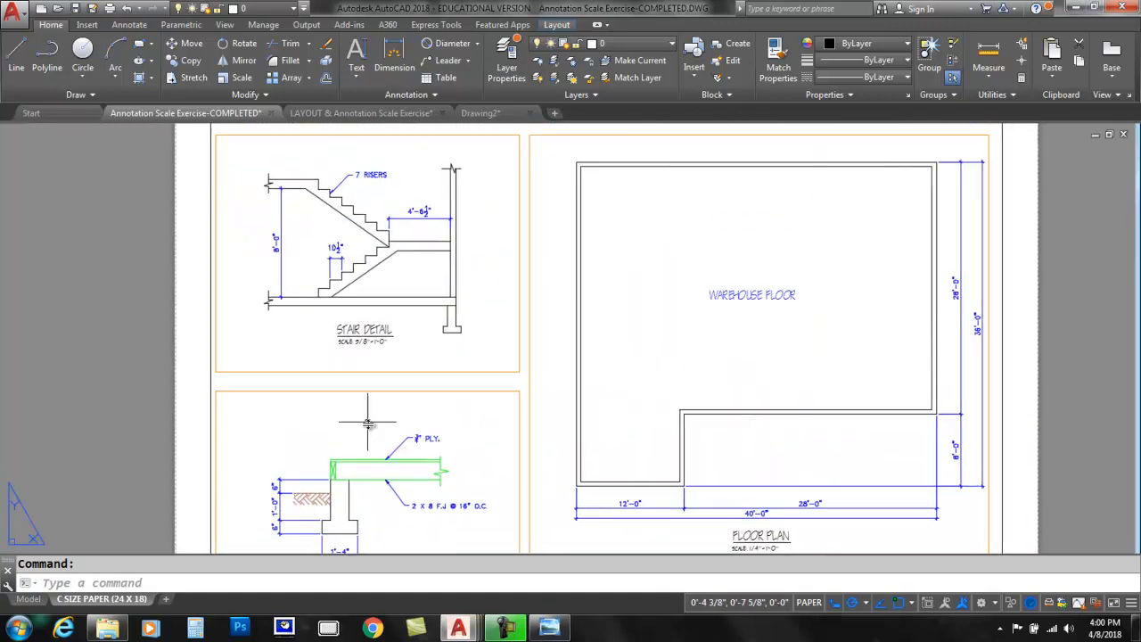
{"action": "scroll", "coordinate": [365, 326], "scroll_direction": "up", "scroll_amount": 6}
{"action": "scroll", "coordinate": [402, 334], "scroll_direction": "down", "scroll_amount": 6}
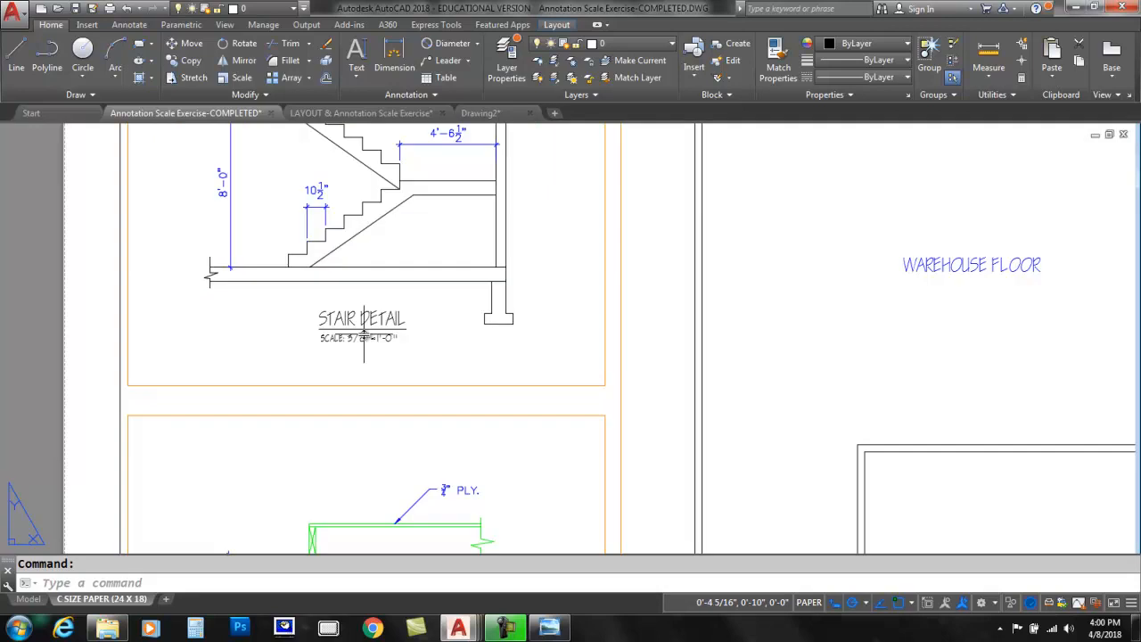
{"action": "scroll", "coordinate": [419, 357], "scroll_direction": "down", "scroll_amount": 2}
{"action": "middle_click_drag", "start_coordinate": [422, 390], "coordinate": [359, 307]}
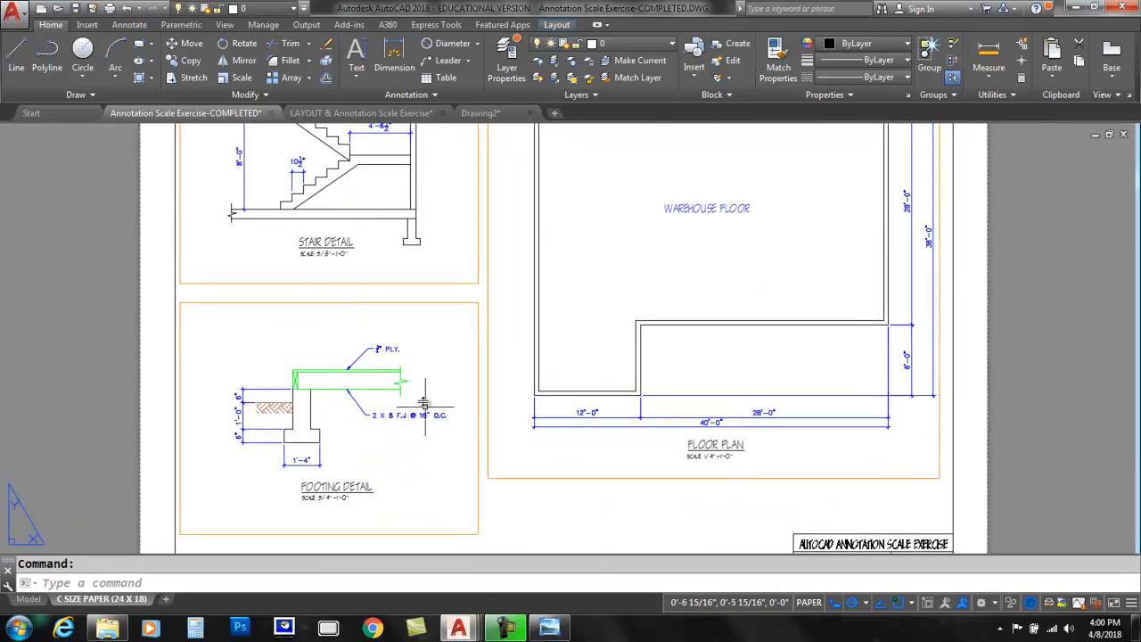
{"action": "scroll", "coordinate": [460, 461], "scroll_direction": "up", "scroll_amount": 2}
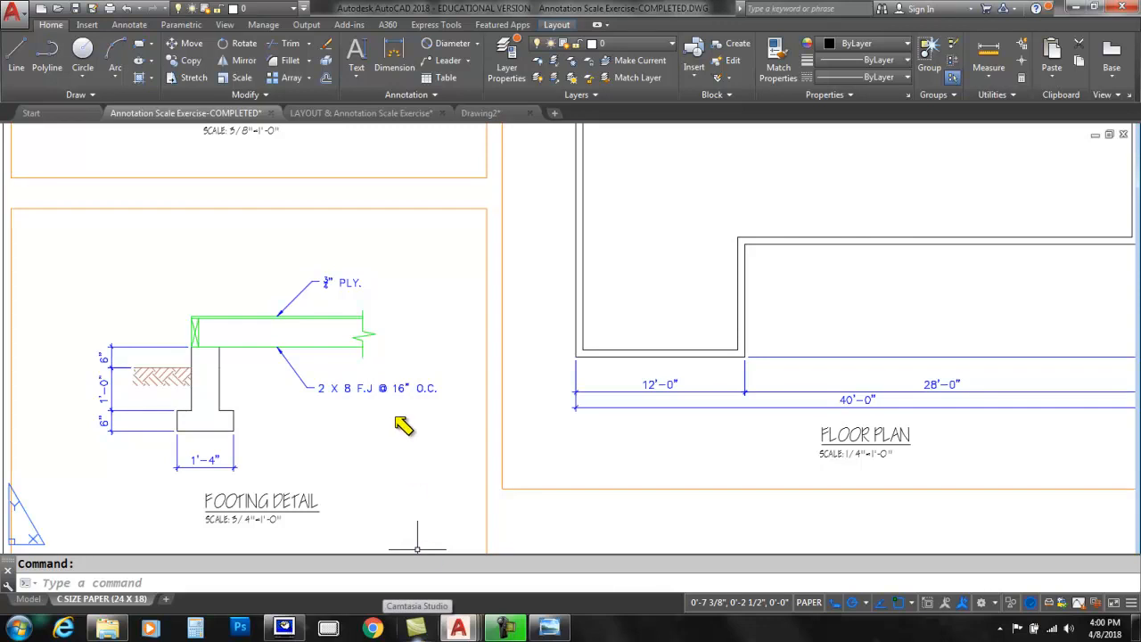
Compare the annotation text size across the footing detail, floor plan and stair detail viewports on the sheet.
{"action": "mouse_move", "coordinate": [365, 397]}
{"action": "left_mouse_down"}
{"action": "mouse_move", "coordinate": [434, 399]}
{"action": "mouse_move", "coordinate": [369, 385]}
{"action": "mouse_move", "coordinate": [445, 389]}
{"action": "left_mouse_up"}
{"action": "mouse_move", "coordinate": [629, 379]}
{"action": "left_mouse_down"}
{"action": "mouse_move", "coordinate": [637, 394]}
{"action": "mouse_move", "coordinate": [684, 394]}
{"action": "left_mouse_up"}
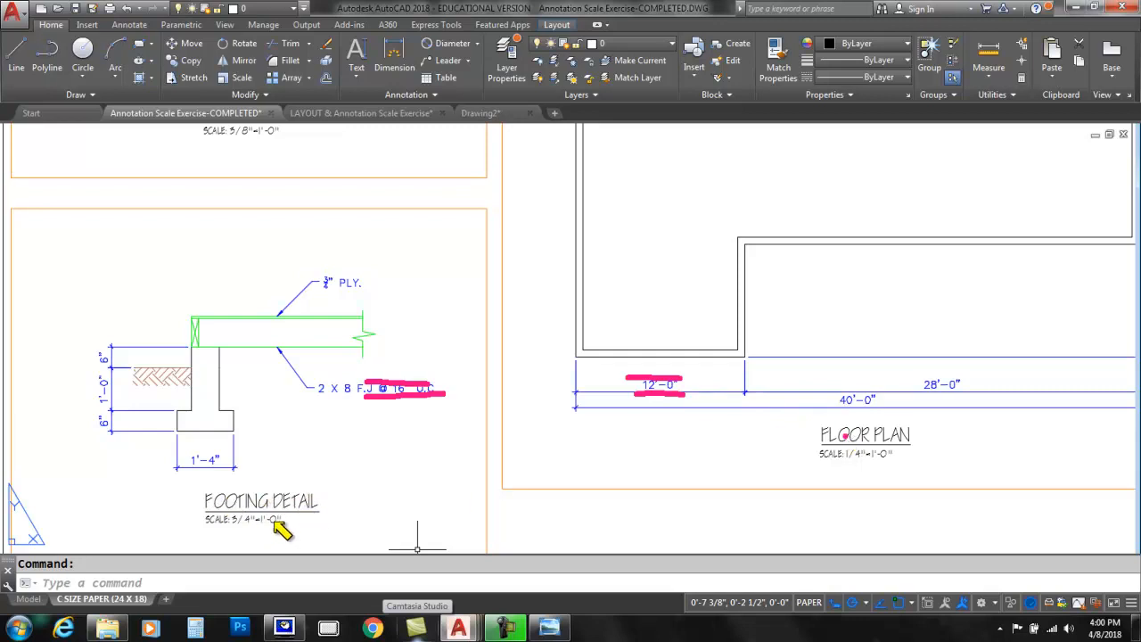
{"action": "key", "text": "Escape"}
{"action": "middle_click_drag", "start_coordinate": [288, 229], "coordinate": [349, 458]}
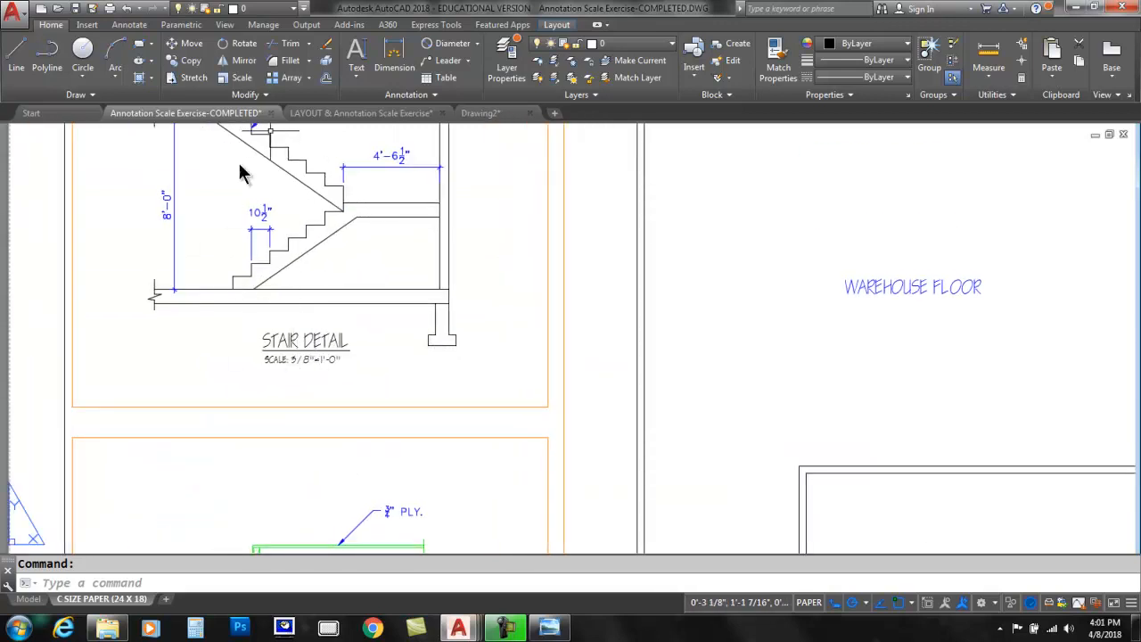
{"action": "scroll", "coordinate": [375, 295], "scroll_direction": "down", "scroll_amount": 6}
{"action": "scroll", "coordinate": [375, 318], "scroll_direction": "up", "scroll_amount": 2}
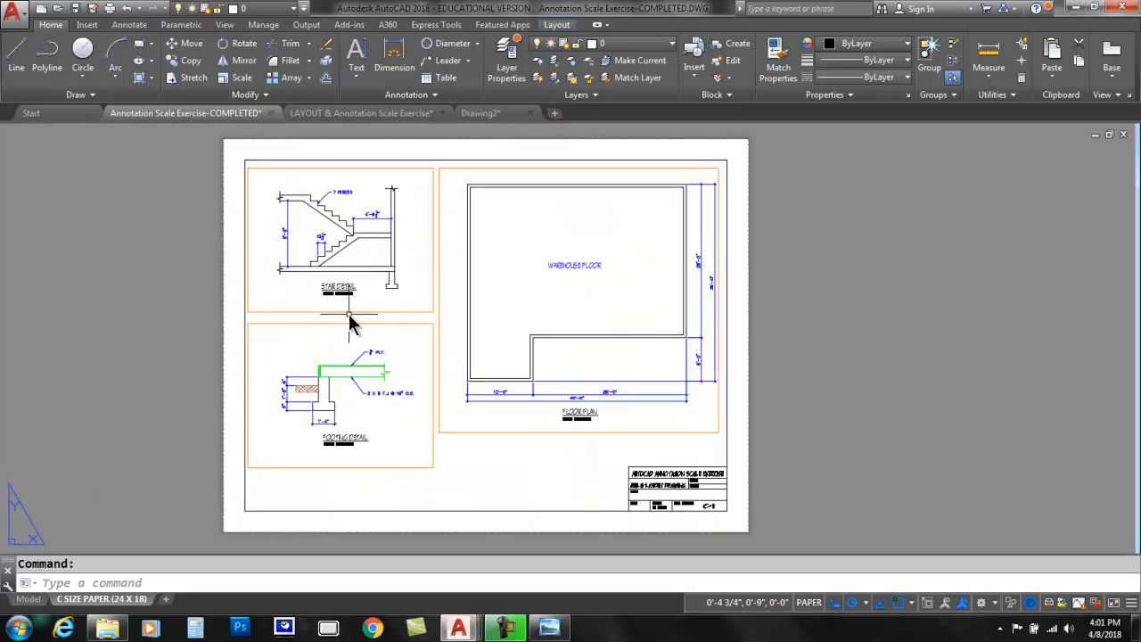
Switch the completed drawing to model space and compare the annotation text sizes of the footing and stair details.
{"action": "left_click", "coordinate": [31, 599]}
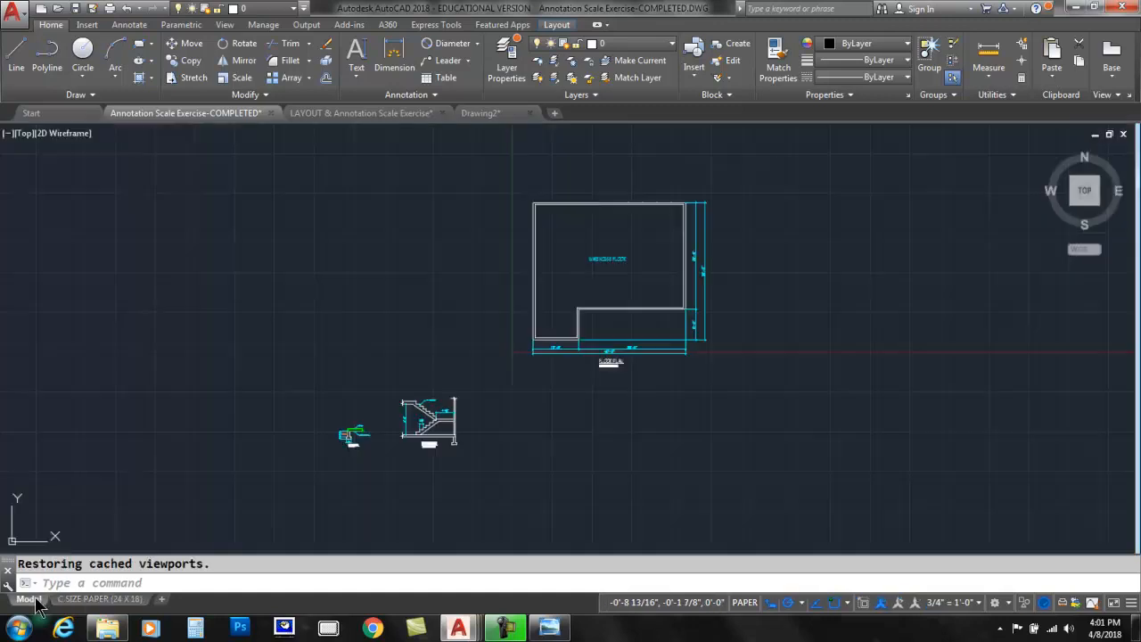
{"action": "scroll", "coordinate": [356, 446], "scroll_direction": "up", "scroll_amount": 2}
{"action": "scroll", "coordinate": [370, 442], "scroll_direction": "up", "scroll_amount": 6}
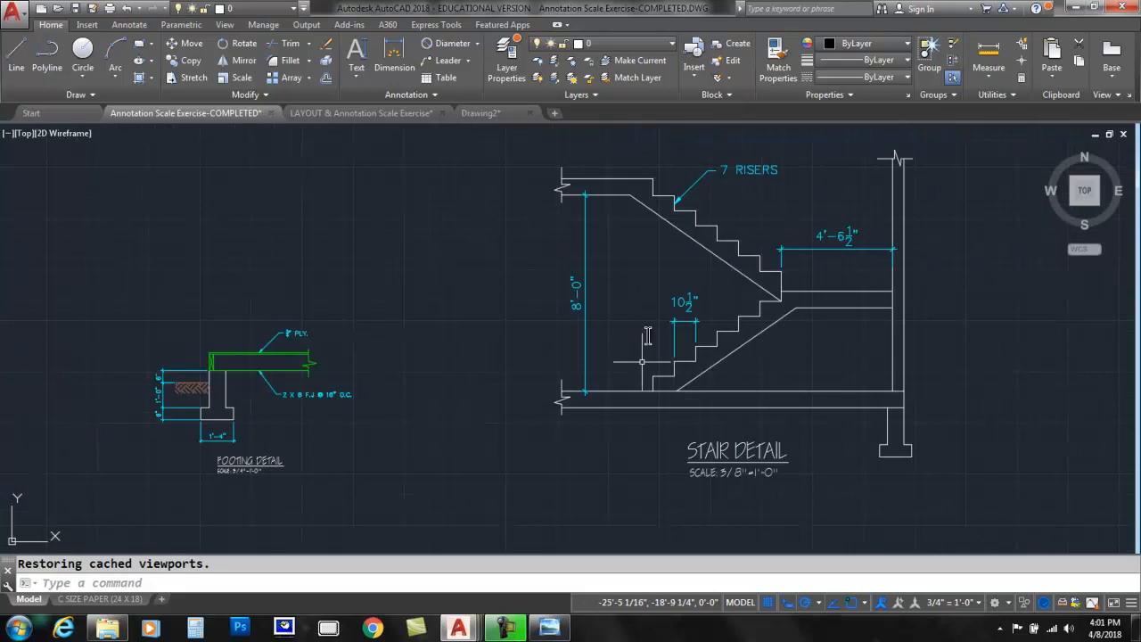
{"action": "scroll", "coordinate": [516, 469], "scroll_direction": "up", "scroll_amount": 2}
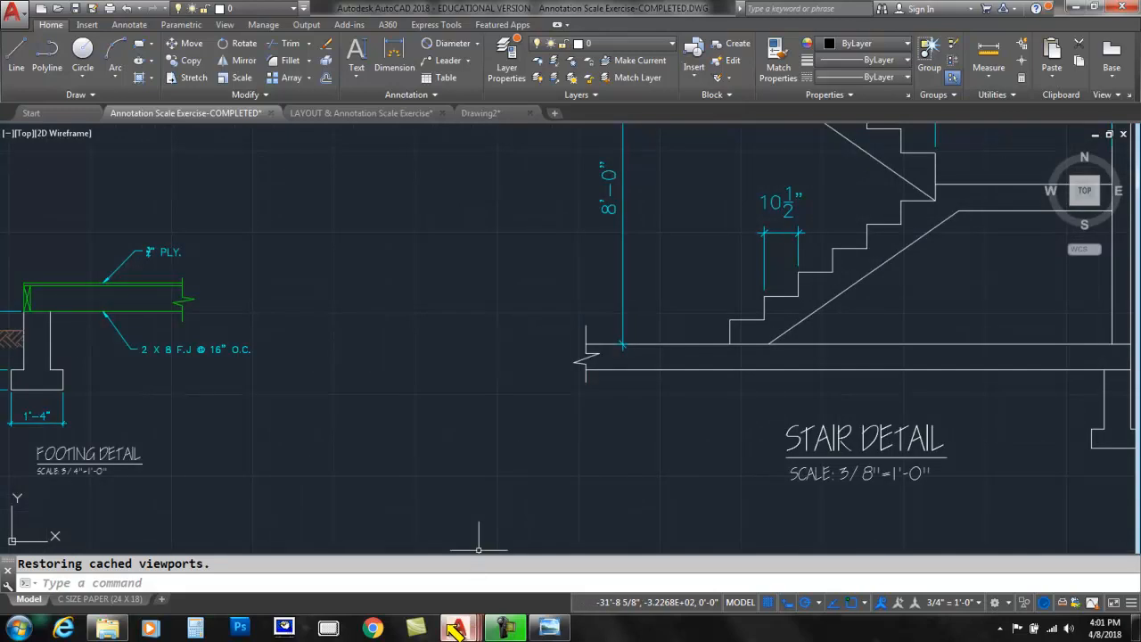
Compare the title text sizes of the footing and stair details in model space and on the C SIZE PAPER layout.
{"action": "mouse_move", "coordinate": [139, 444]}
{"action": "left_mouse_down"}
{"action": "mouse_move", "coordinate": [202, 445]}
{"action": "mouse_move", "coordinate": [217, 461]}
{"action": "left_mouse_up"}
{"action": "left_click_drag", "start_coordinate": [791, 420], "coordinate": [695, 424]}
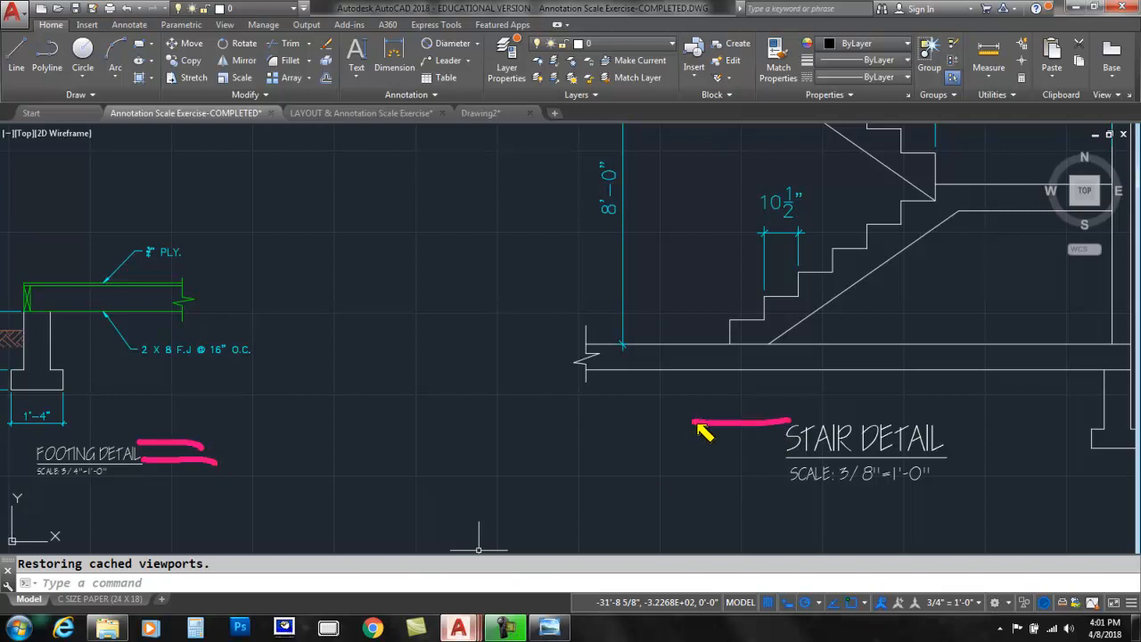
{"action": "mouse_move", "coordinate": [785, 447]}
{"action": "left_mouse_down"}
{"action": "mouse_move", "coordinate": [681, 447]}
{"action": "mouse_move", "coordinate": [740, 466]}
{"action": "mouse_move", "coordinate": [720, 467]}
{"action": "mouse_move", "coordinate": [716, 482]}
{"action": "left_mouse_up"}
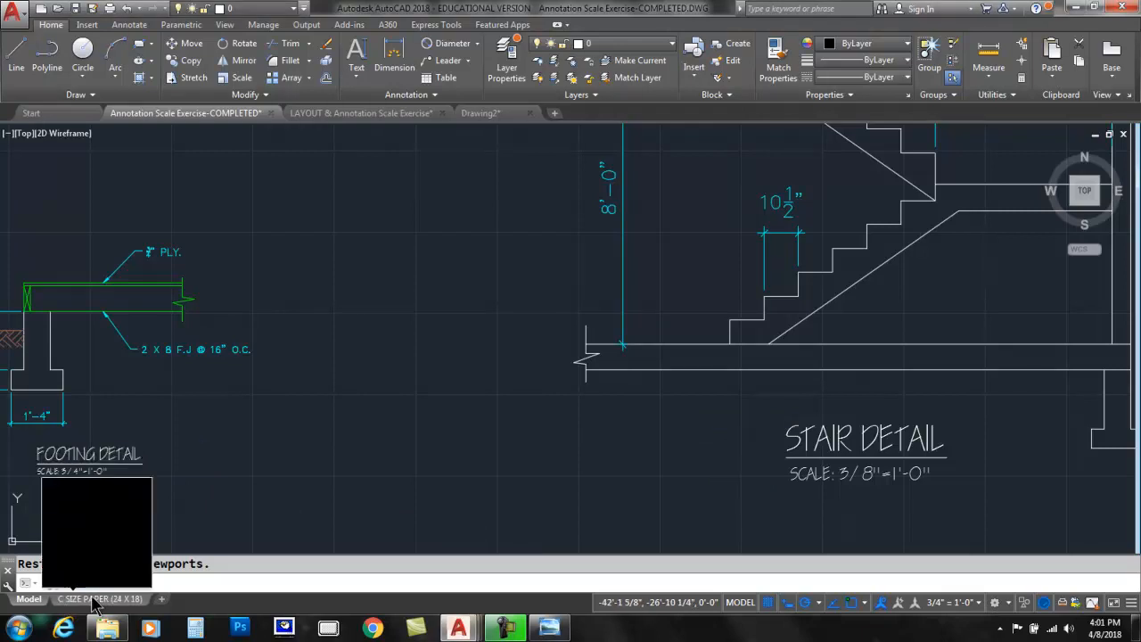
{"action": "left_click", "coordinate": [94, 599]}
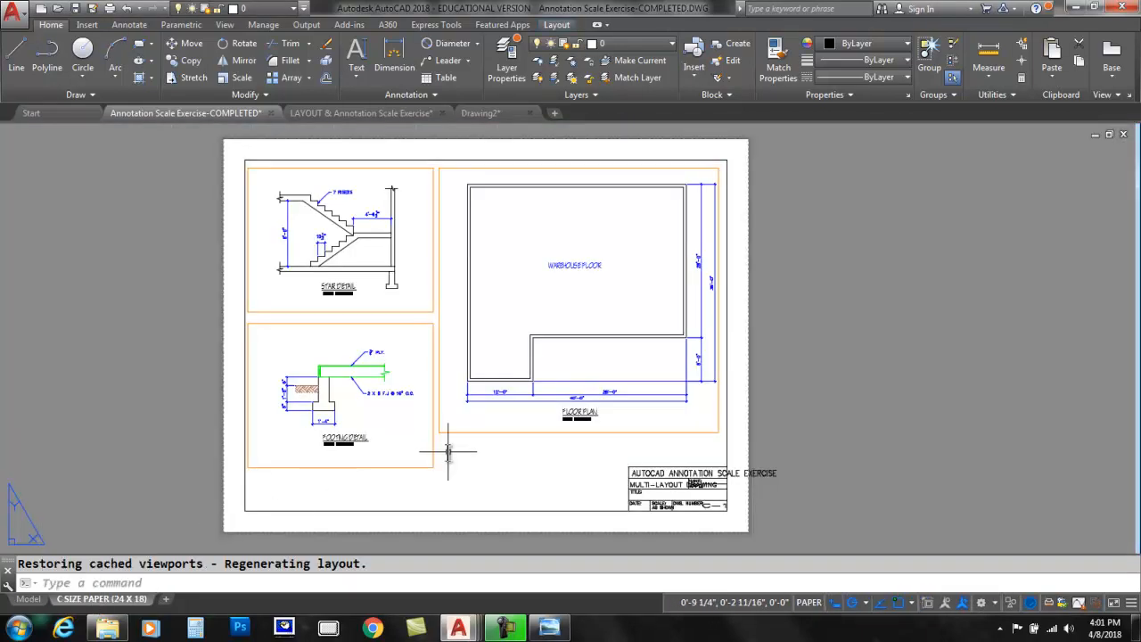
{"action": "scroll", "coordinate": [448, 452], "scroll_direction": "up", "scroll_amount": 3}
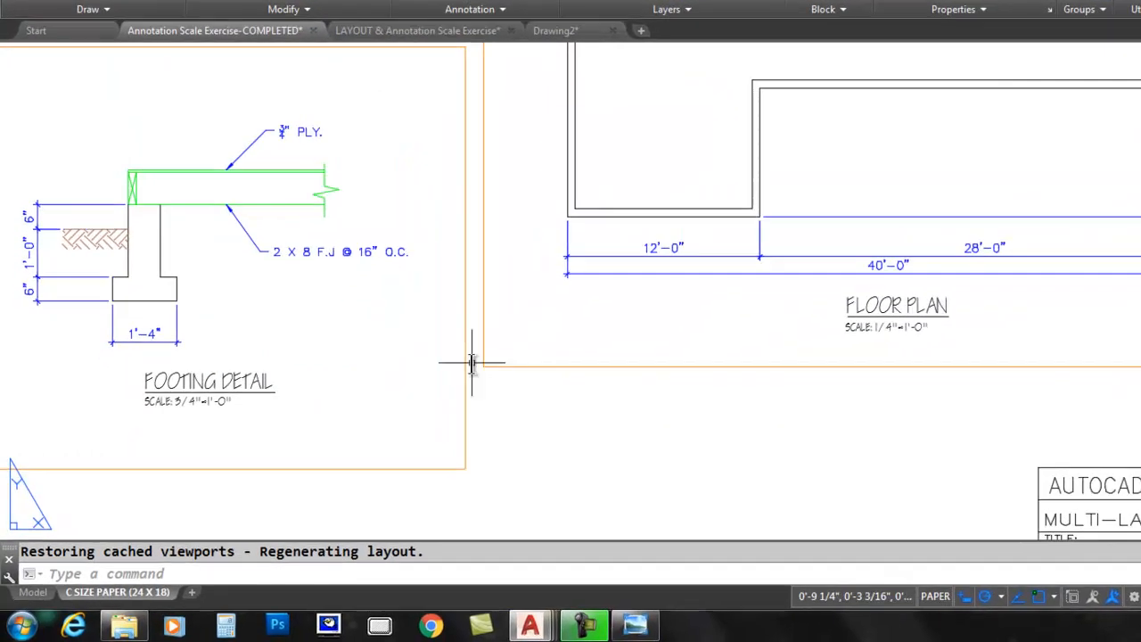
{"action": "scroll", "coordinate": [376, 414], "scroll_direction": "down", "scroll_amount": 4}
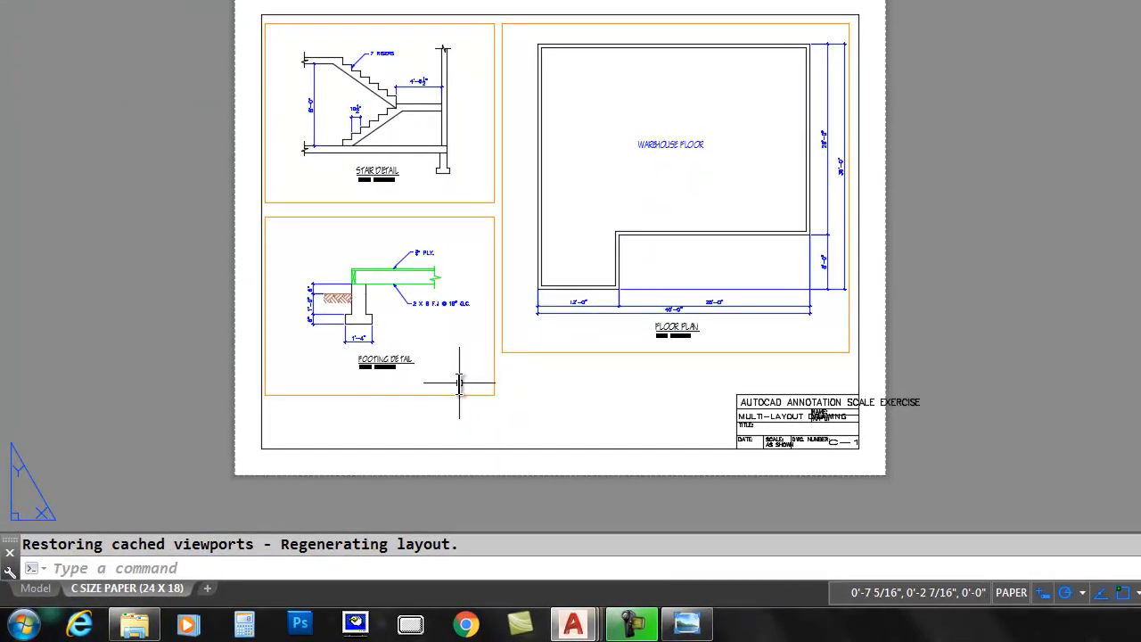
Return to model space and examine the size of the floor plan's title and scale text.
{"action": "left_click", "coordinate": [39, 589]}
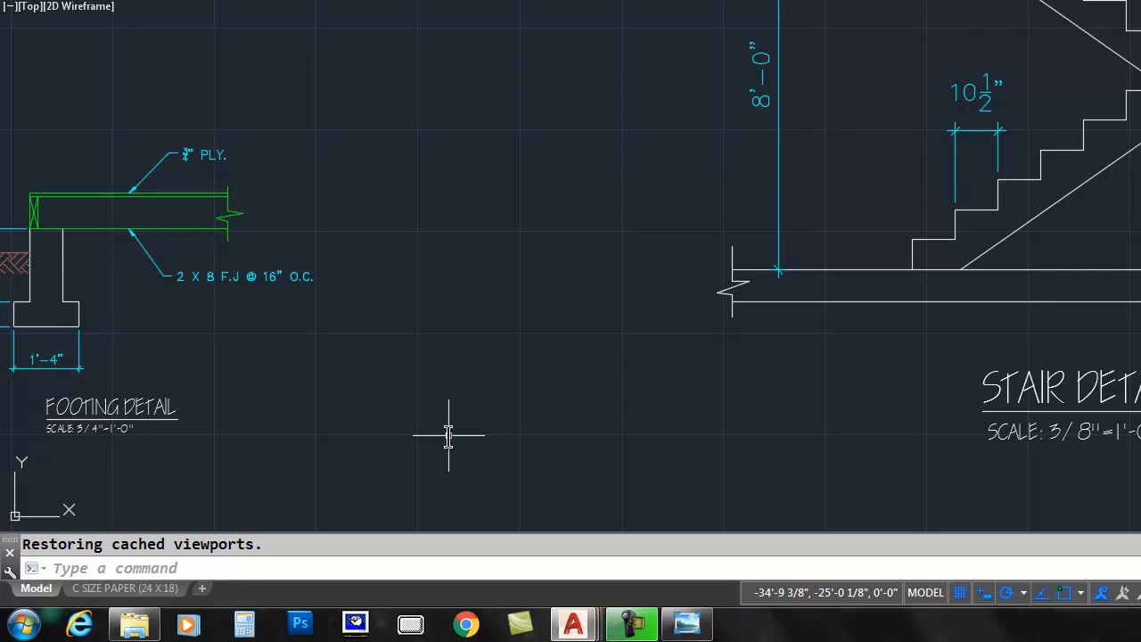
{"action": "scroll", "coordinate": [719, 348], "scroll_direction": "down", "scroll_amount": 5}
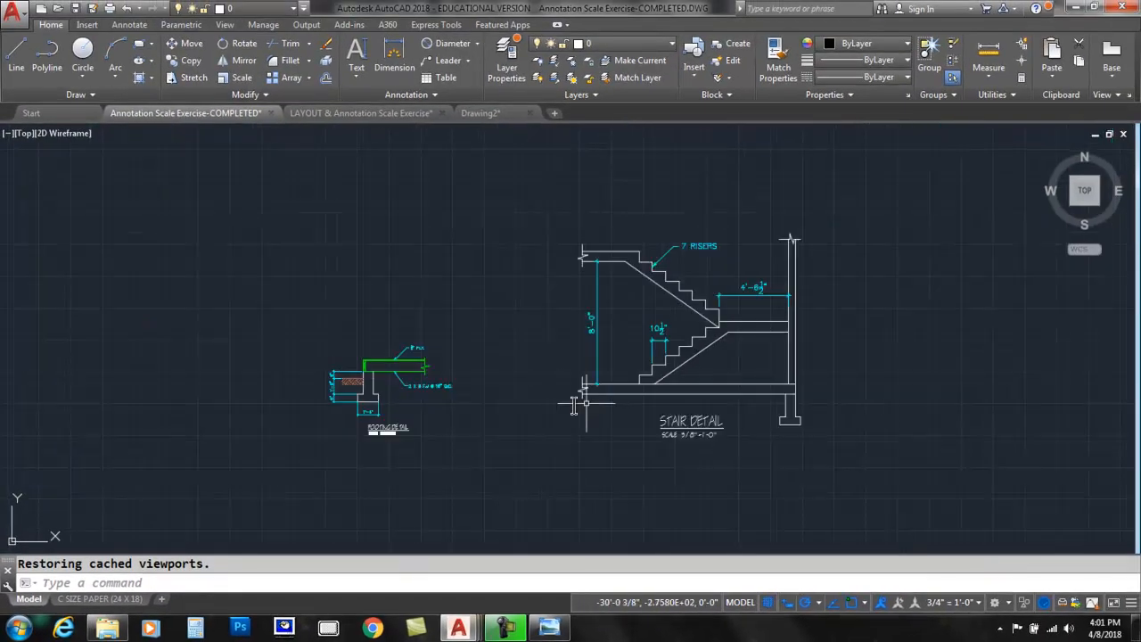
{"action": "mouse_move", "coordinate": [708, 341]}
{"action": "middle_mouse_down"}
{"action": "mouse_move", "coordinate": [343, 387]}
{"action": "mouse_move", "coordinate": [97, 387]}
{"action": "middle_mouse_up"}
{"action": "mouse_move", "coordinate": [624, 279]}
{"action": "middle_mouse_down"}
{"action": "mouse_move", "coordinate": [420, 472]}
{"action": "mouse_move", "coordinate": [391, 476]}
{"action": "middle_mouse_up"}
{"action": "scroll", "coordinate": [595, 318], "scroll_direction": "up", "scroll_amount": 3}
{"action": "scroll", "coordinate": [595, 317], "scroll_direction": "up", "scroll_amount": 4}
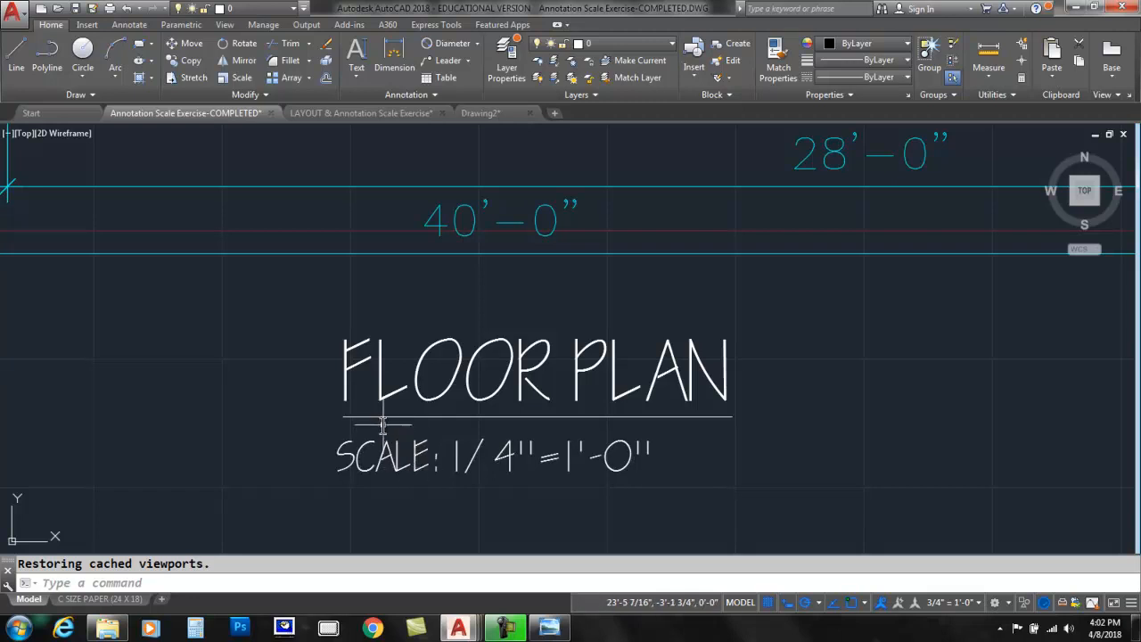
Compare the footing and stair detail annotations in model space and return to the C SIZE PAPER layout.
{"action": "scroll", "coordinate": [382, 419], "scroll_direction": "down", "scroll_amount": 2}
{"action": "scroll", "coordinate": [316, 388], "scroll_direction": "down", "scroll_amount": 5}
{"action": "mouse_move", "coordinate": [254, 390]}
{"action": "middle_mouse_down"}
{"action": "mouse_move", "coordinate": [713, 407]}
{"action": "mouse_move", "coordinate": [1109, 472]}
{"action": "mouse_move", "coordinate": [813, 238]}
{"action": "middle_mouse_up"}
{"action": "scroll", "coordinate": [440, 440], "scroll_direction": "up", "scroll_amount": 5}
{"action": "middle_click_drag", "start_coordinate": [439, 440], "coordinate": [683, 416]}
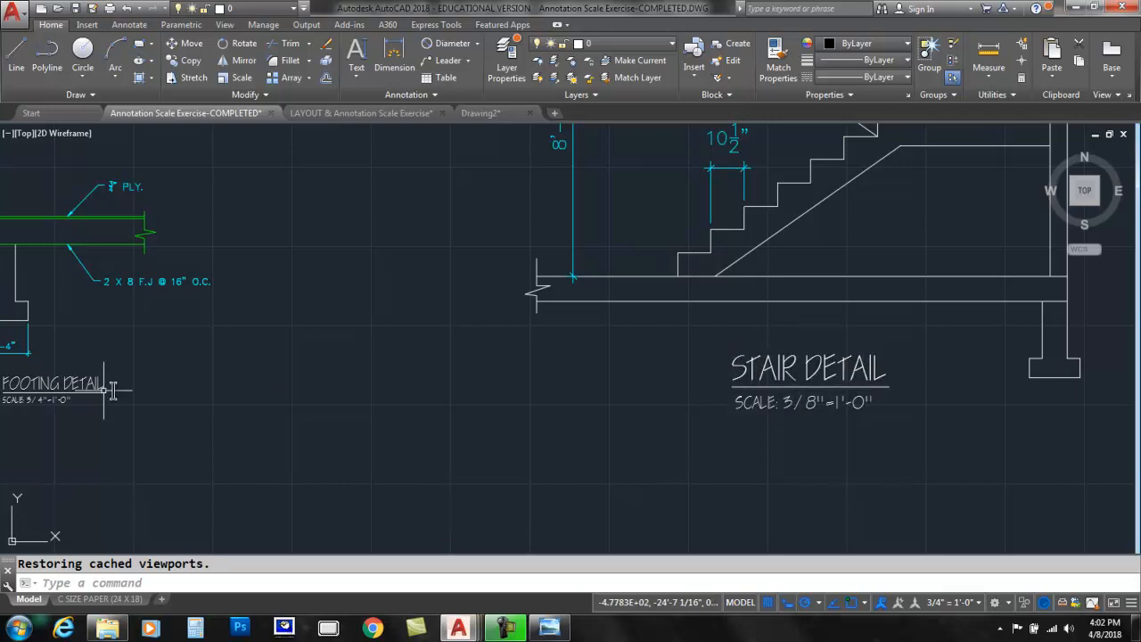
{"action": "scroll", "coordinate": [526, 340], "scroll_direction": "down", "scroll_amount": 2}
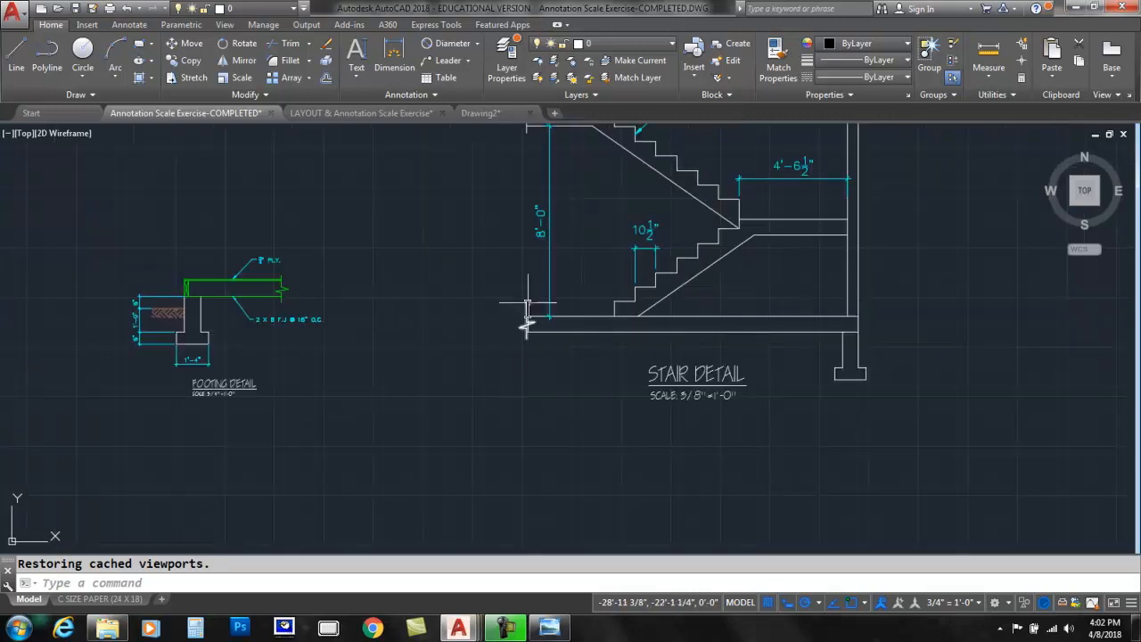
{"action": "middle_click_drag", "start_coordinate": [525, 291], "coordinate": [560, 346]}
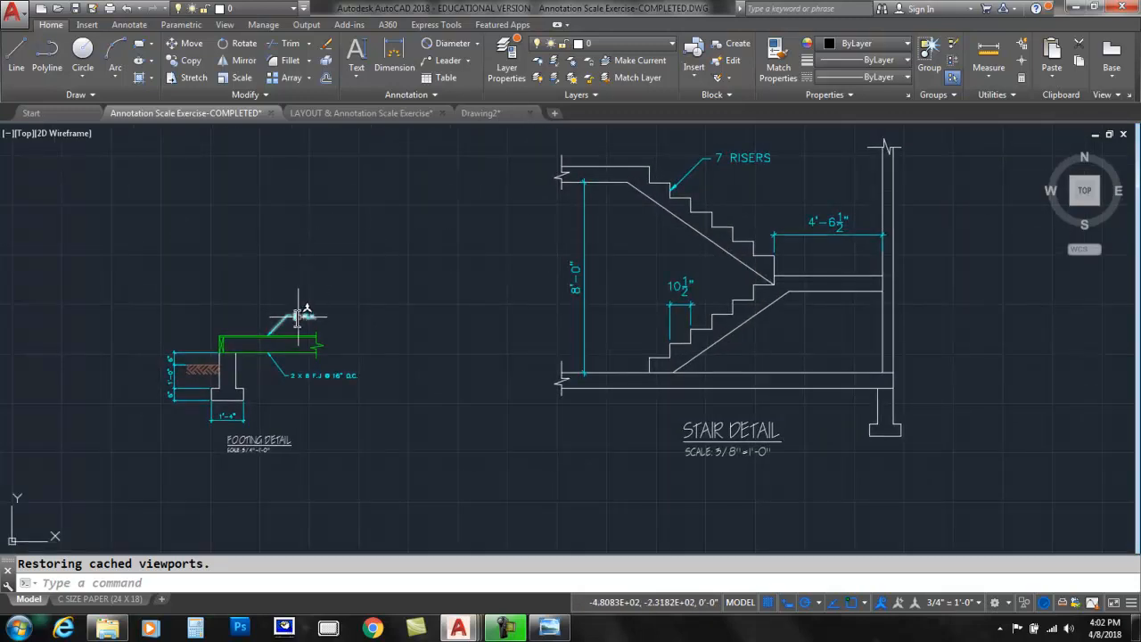
{"action": "scroll", "coordinate": [568, 275], "scroll_direction": "down", "scroll_amount": 4}
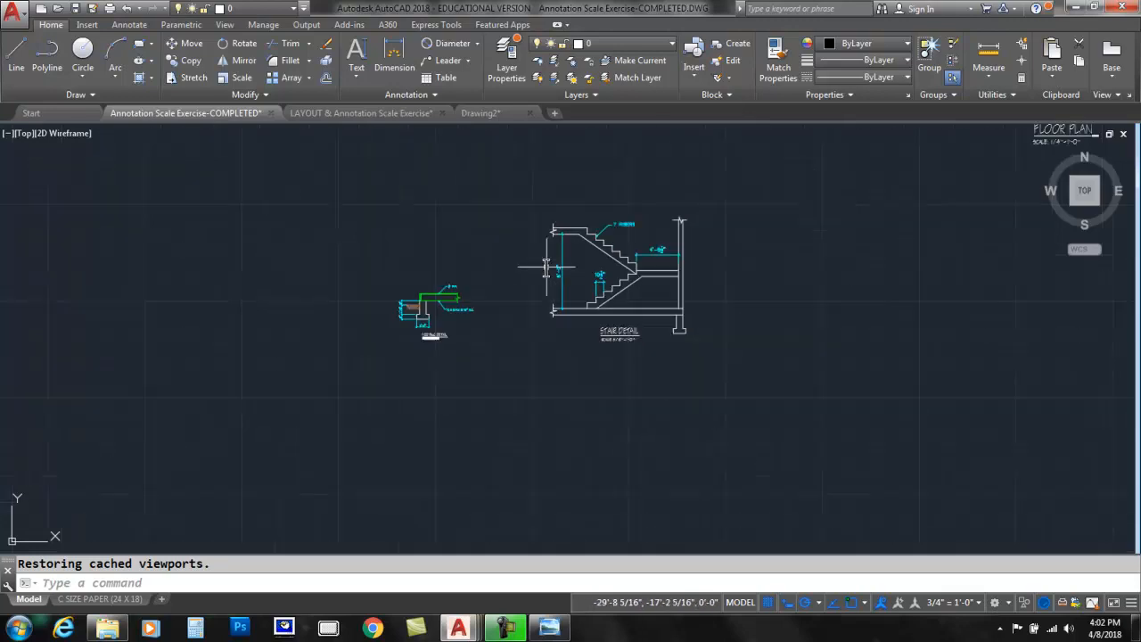
{"action": "left_click", "coordinate": [93, 600]}
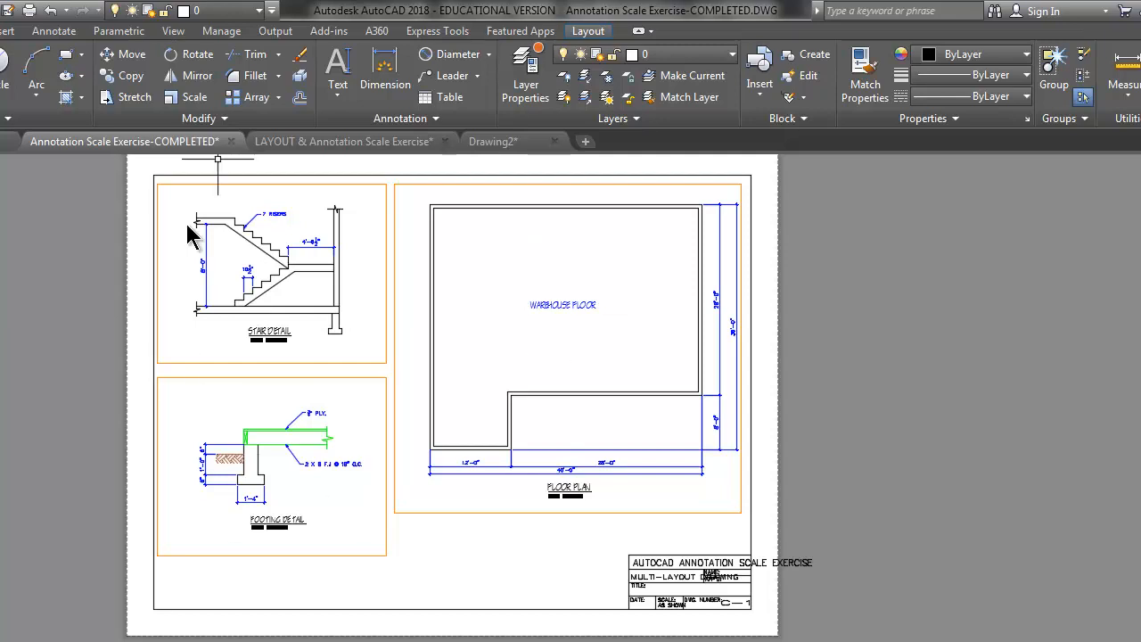
Create a new layer named VPort in the LAYOUT & Annotation Scale Exercise drawing.
{"action": "left_click", "coordinate": [351, 142]}
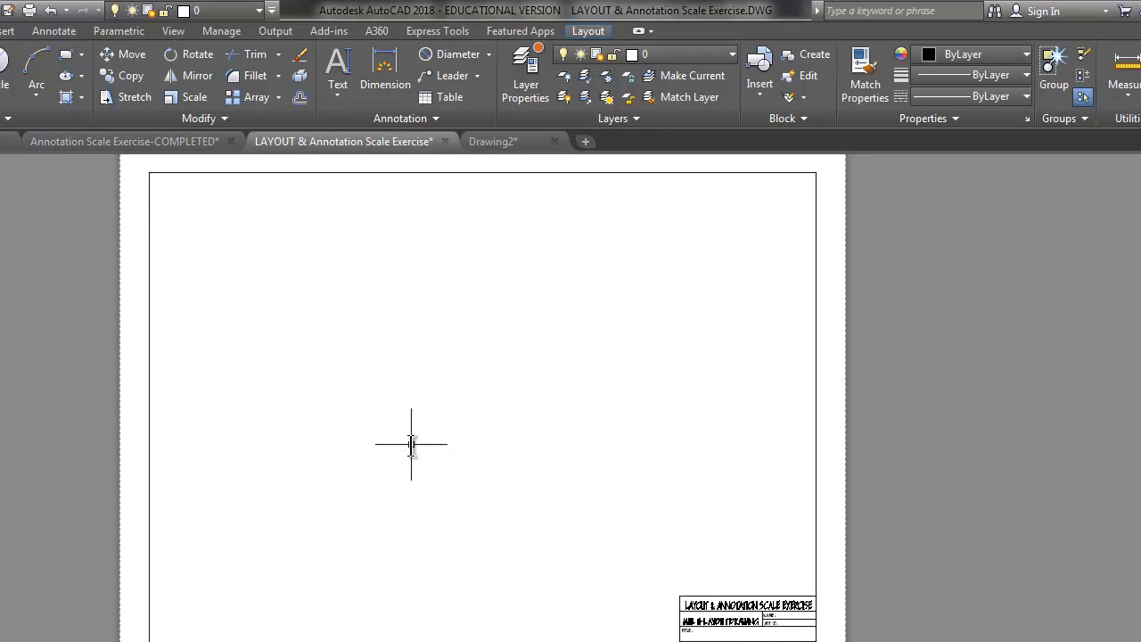
{"action": "left_click", "coordinate": [690, 57]}
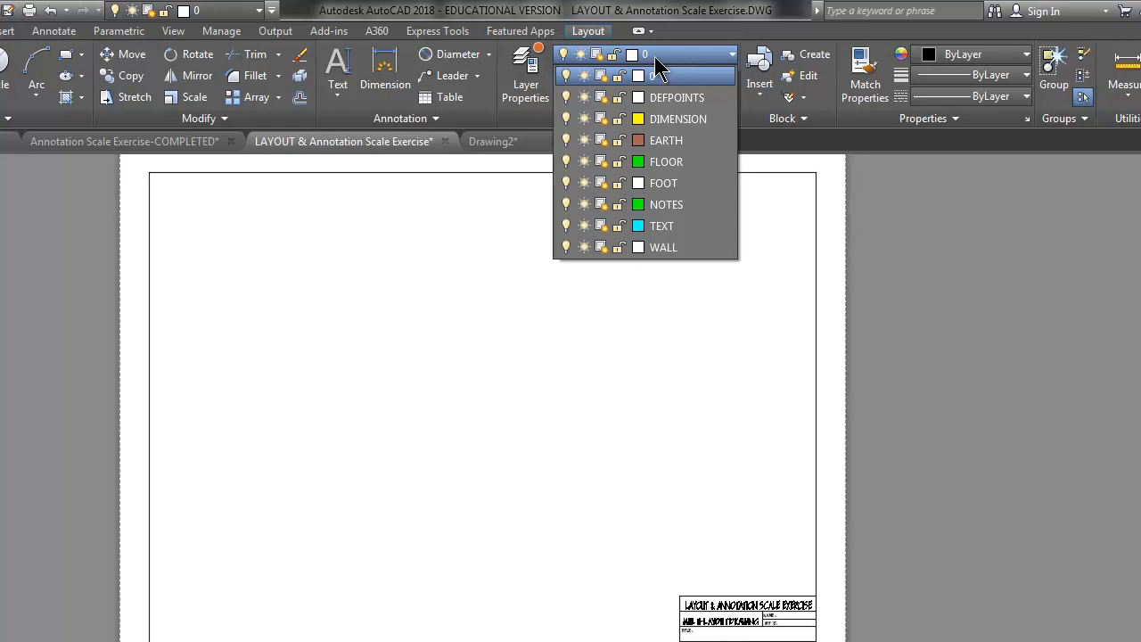
{"action": "left_click", "coordinate": [518, 64]}
{"action": "left_click", "coordinate": [519, 68]}
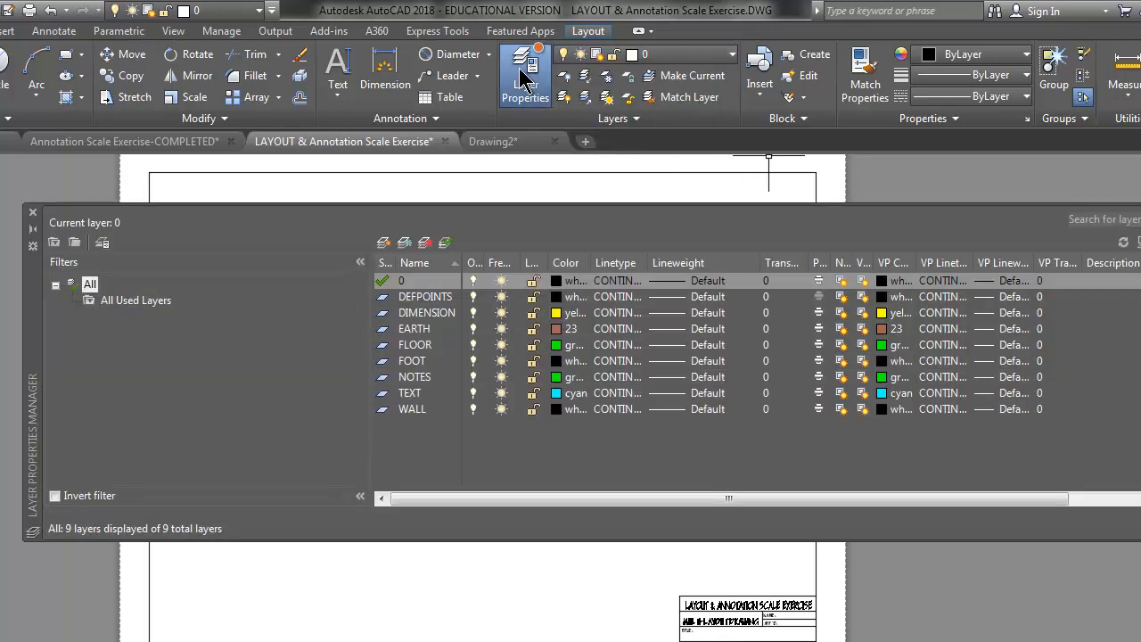
{"action": "left_click", "coordinate": [384, 244]}
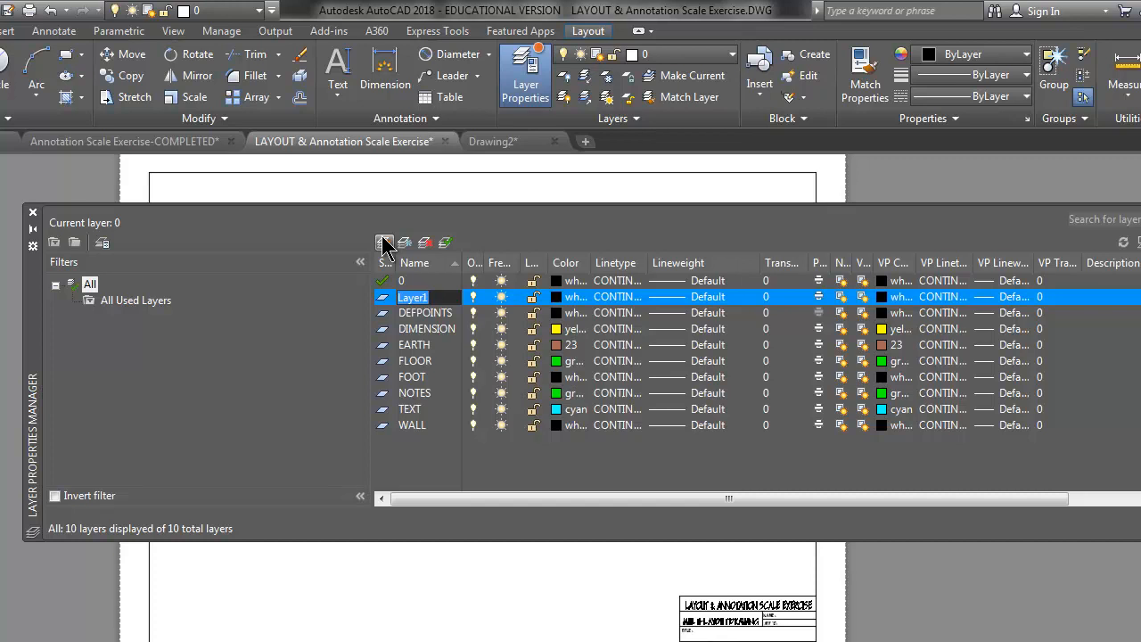
{"action": "type", "text": "vpORT"}
{"action": "key", "text": "BackSpace"}
{"action": "key", "text": "BackSpace"}
{"action": "key", "text": "BackSpace"}
{"action": "key", "text": "BackSpace"}
{"action": "key", "text": "BackSpace"}
{"action": "type", "text": "VPort"}
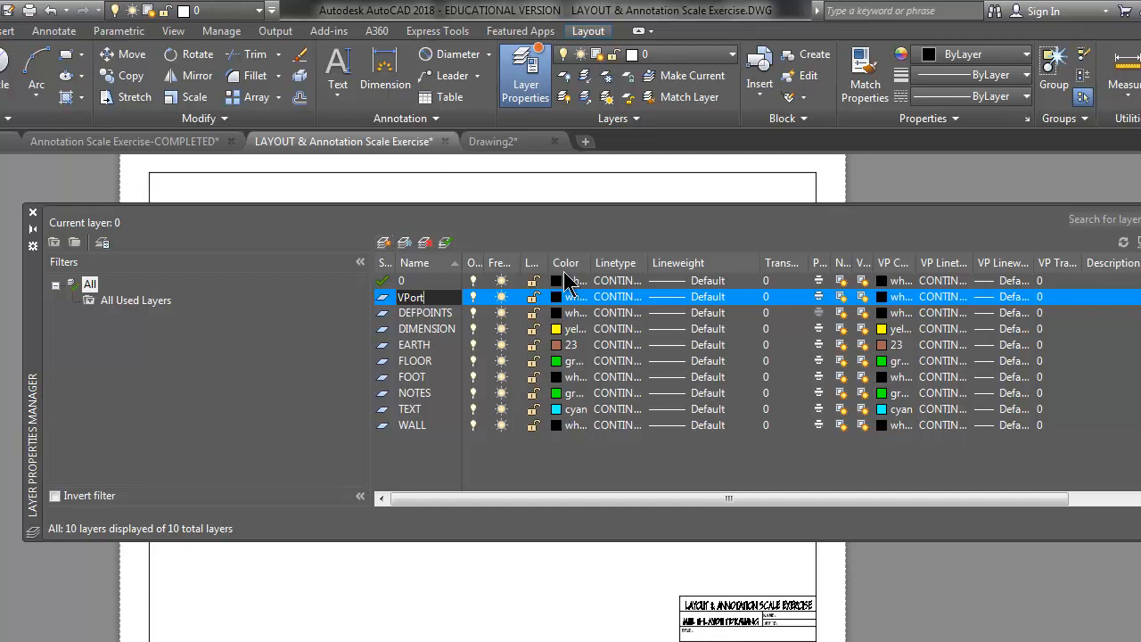
Set the VPort layer's color to index color 30.
{"action": "left_click", "coordinate": [554, 298]}
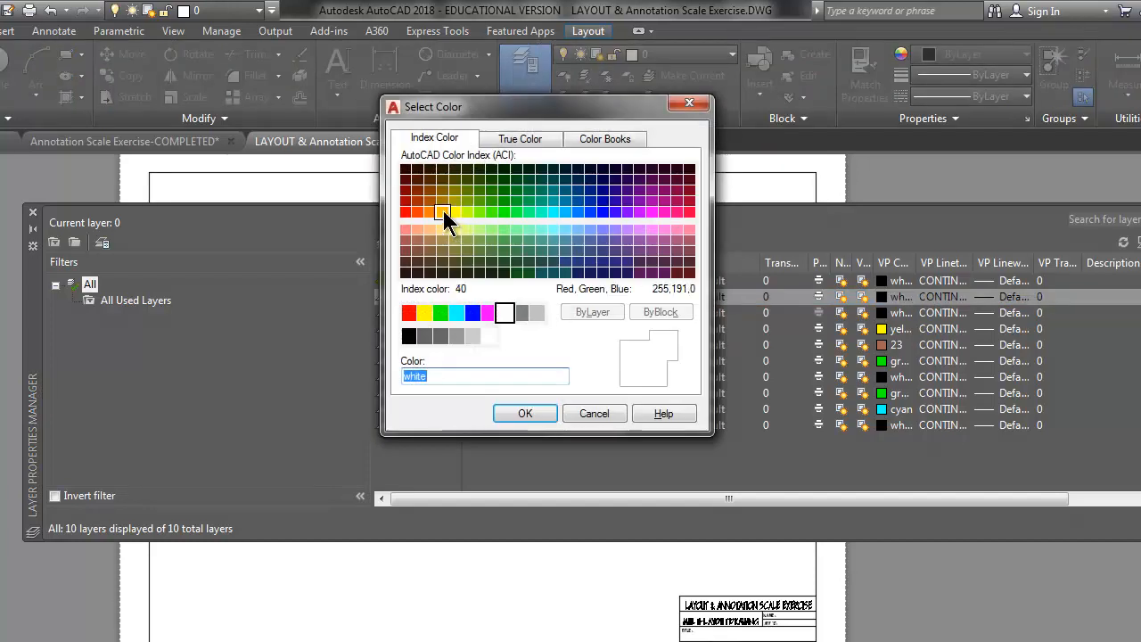
{"action": "left_click", "coordinate": [428, 208]}
{"action": "left_click", "coordinate": [429, 212]}
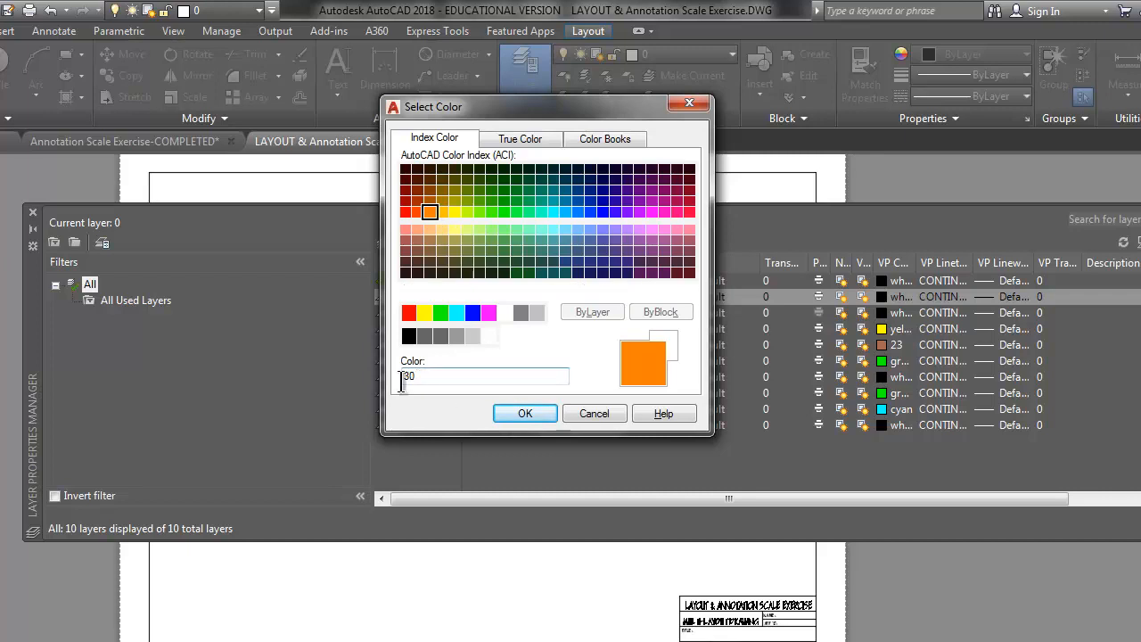
{"action": "left_click", "coordinate": [525, 413]}
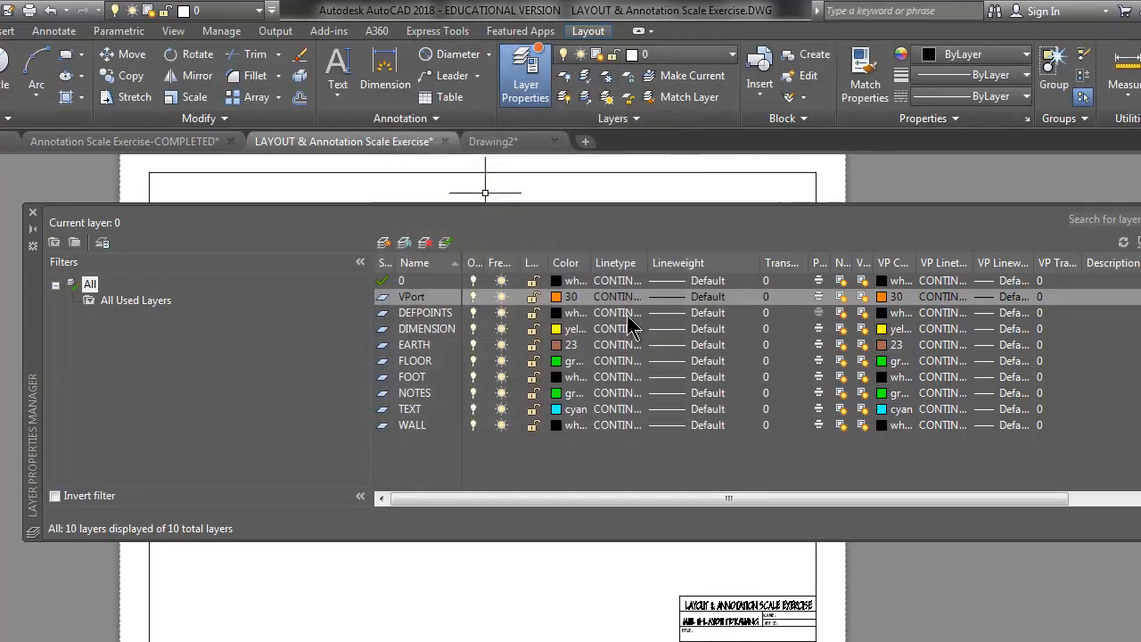
Make the VPort layer non-plotting, set it as the current layer and close the layer manager.
{"action": "left_click", "coordinate": [818, 296]}
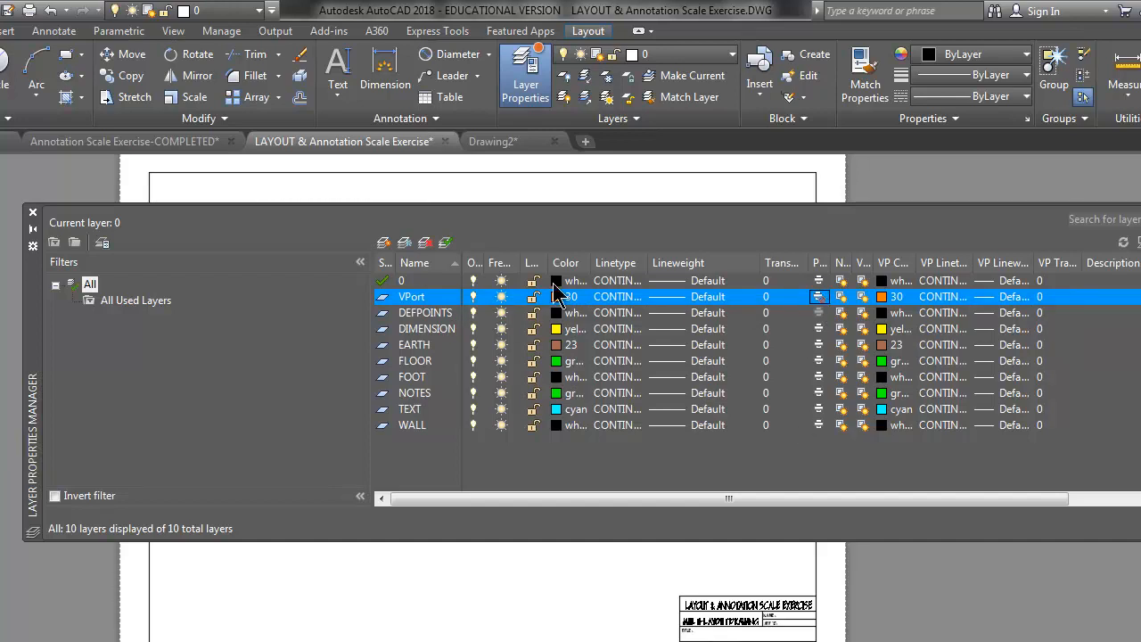
{"action": "double_click", "coordinate": [383, 298]}
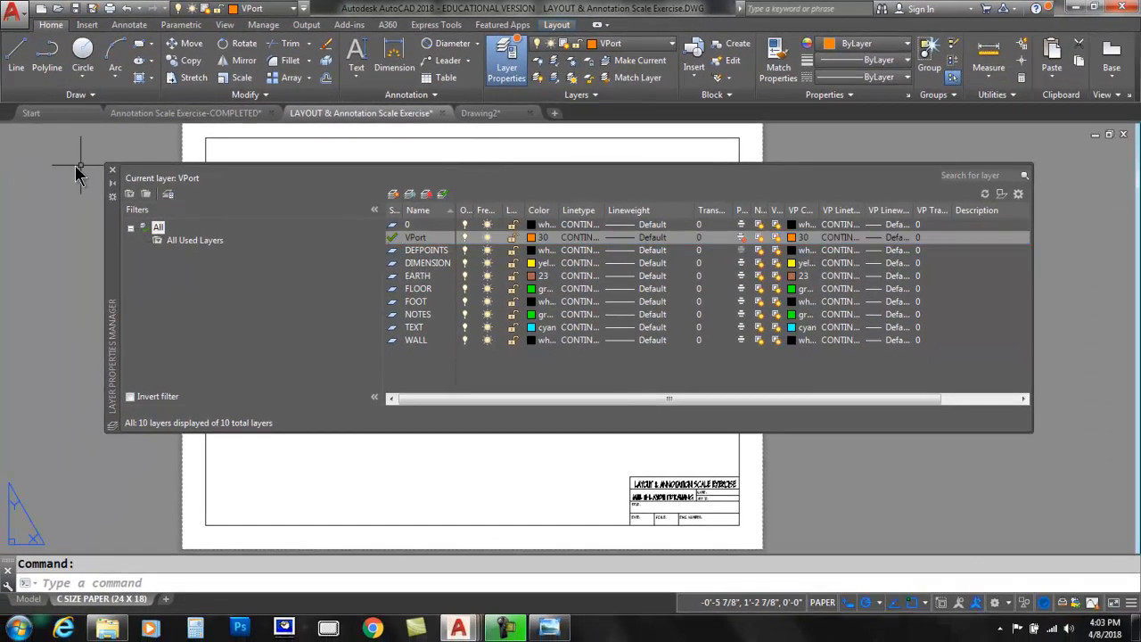
{"action": "left_click", "coordinate": [111, 171]}
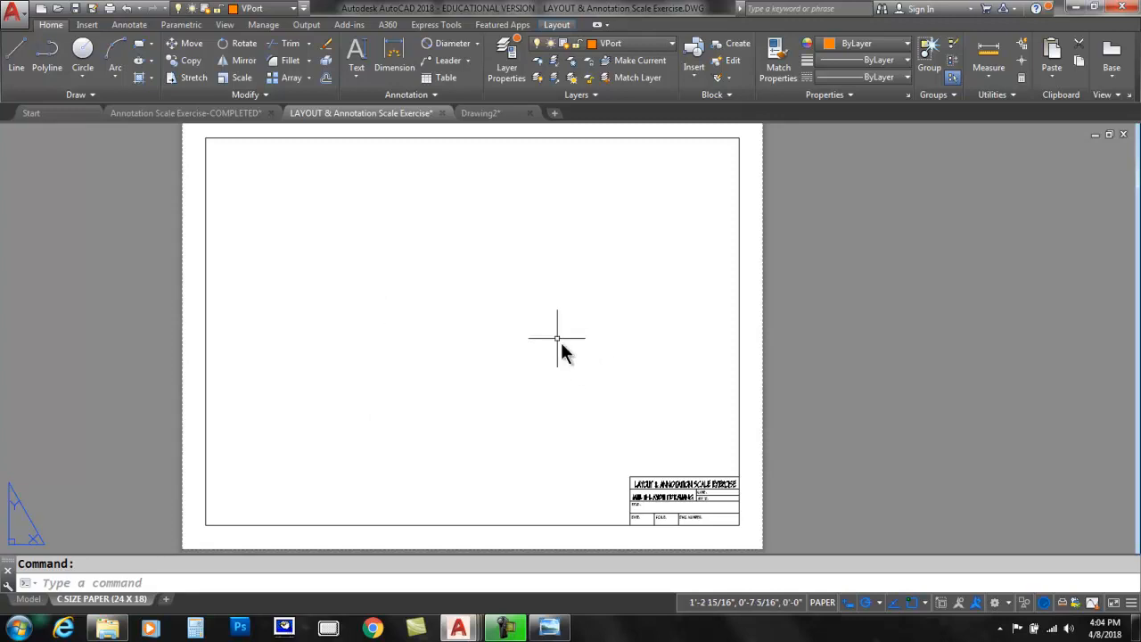
Using the completed sheet as reference, create a rectangular viewport inside the border's upper-right corner, covering about half the sheet's width above the title block.
{"action": "left_click", "coordinate": [201, 114]}
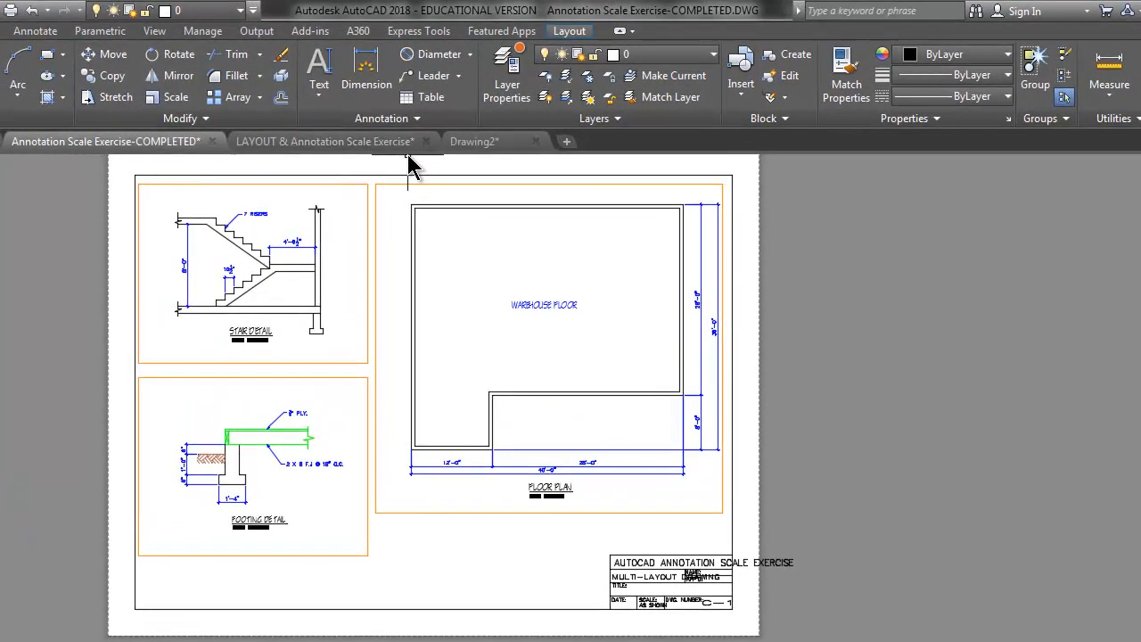
{"action": "left_click", "coordinate": [286, 147]}
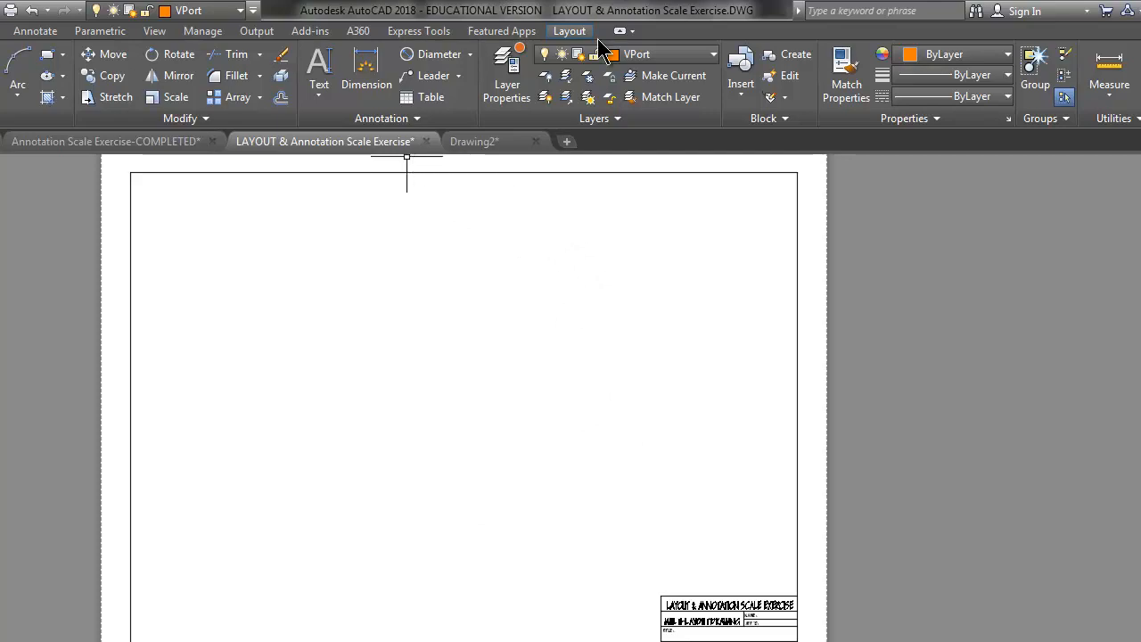
{"action": "left_click", "coordinate": [569, 32]}
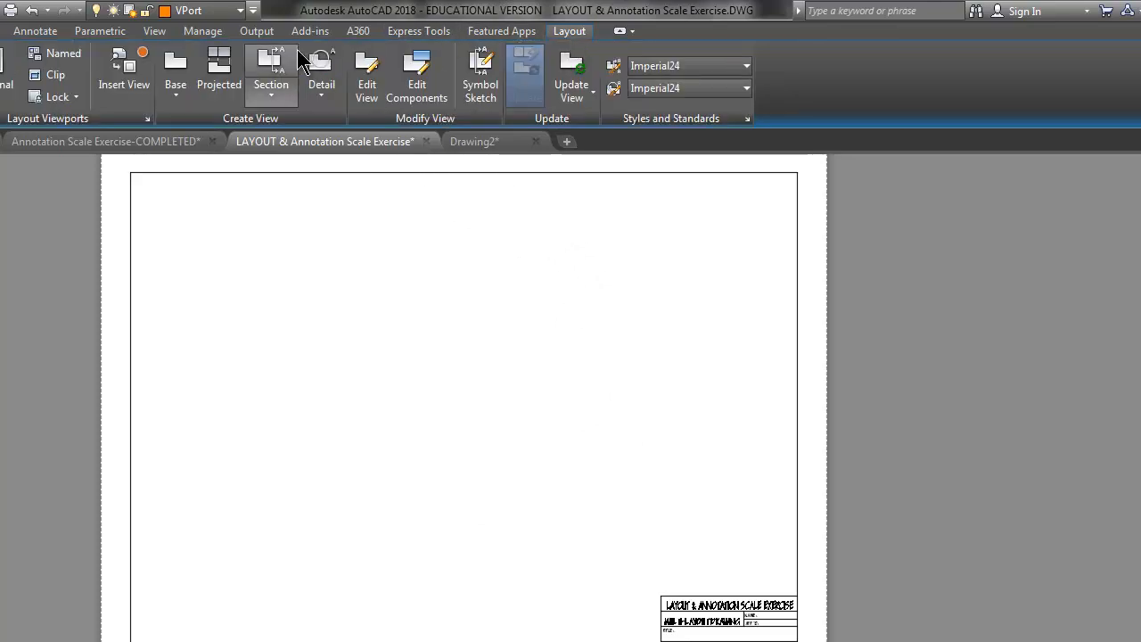
{"action": "left_click", "coordinate": [4, 97]}
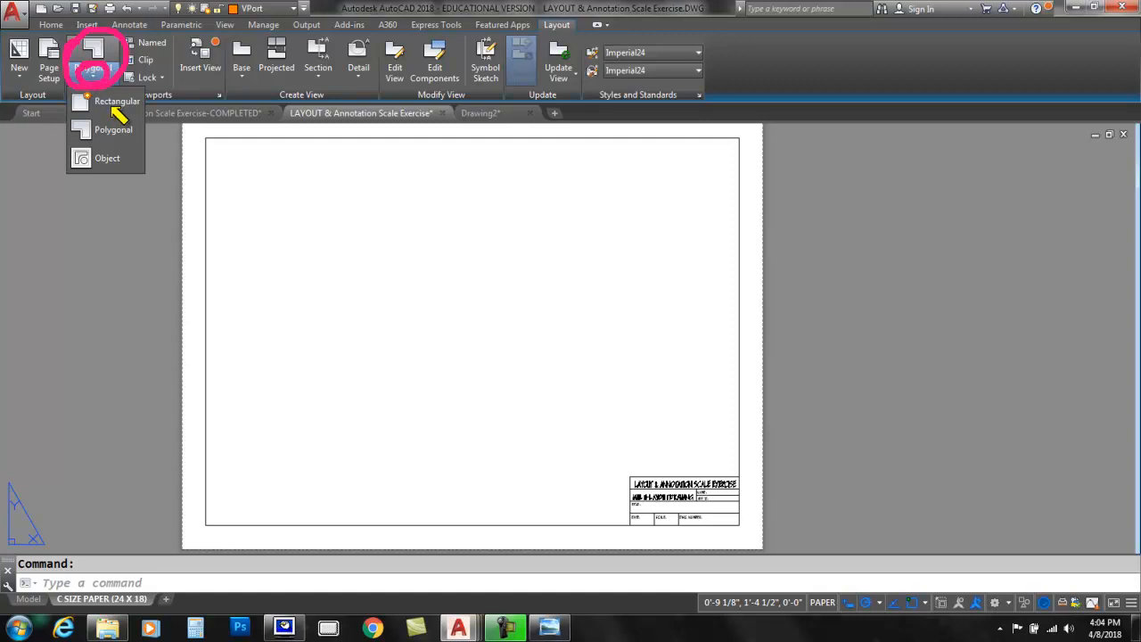
{"action": "left_click", "coordinate": [106, 75]}
{"action": "left_click", "coordinate": [106, 74]}
{"action": "left_click", "coordinate": [106, 100]}
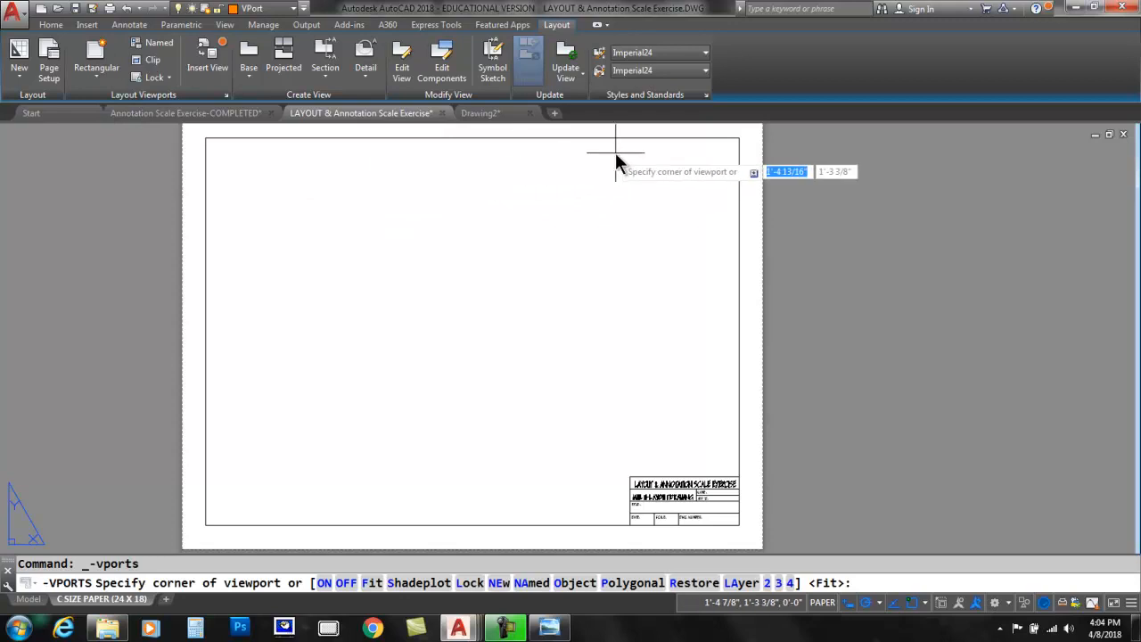
{"action": "left_click", "coordinate": [732, 148]}
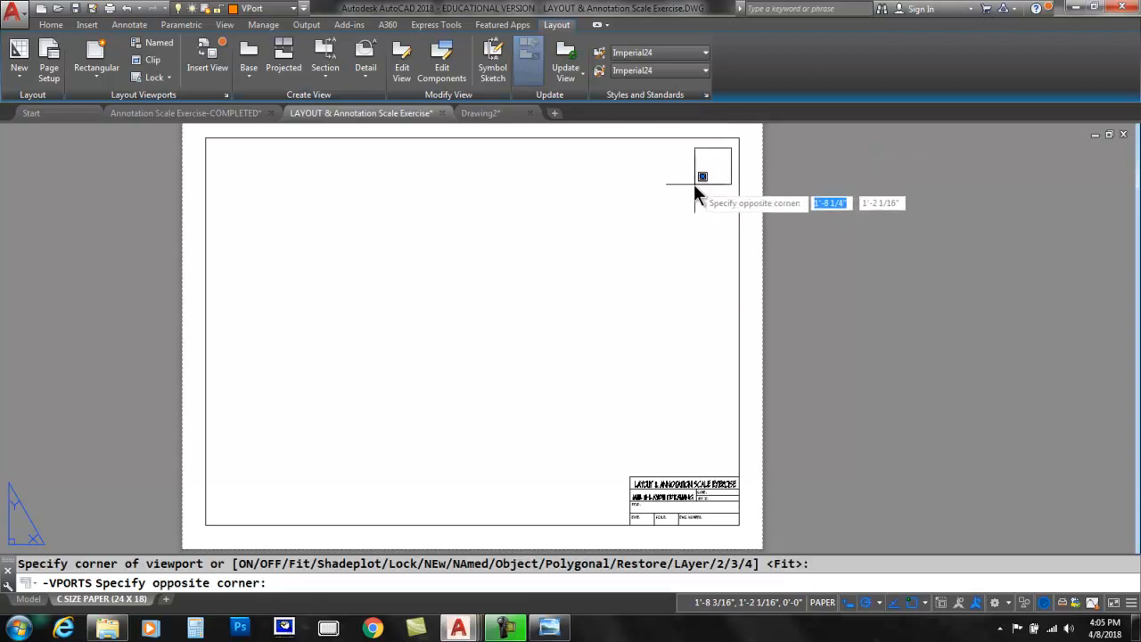
{"action": "left_click", "coordinate": [427, 450]}
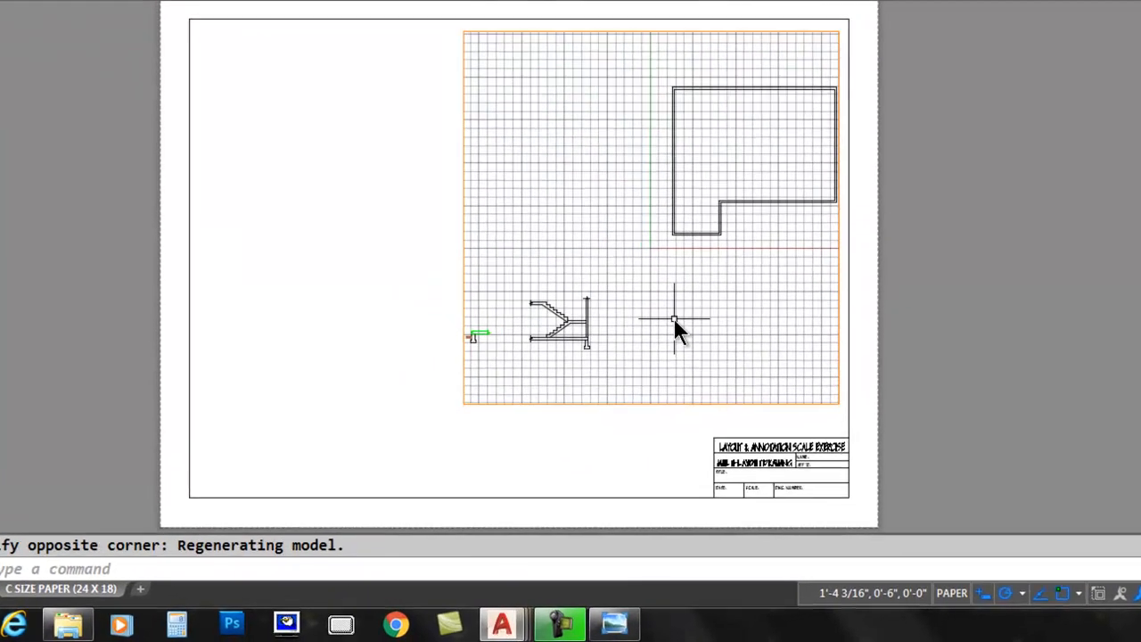
Activate the new viewport, turn off its grid and centre the floor plan in it.
{"action": "double_click", "coordinate": [674, 319]}
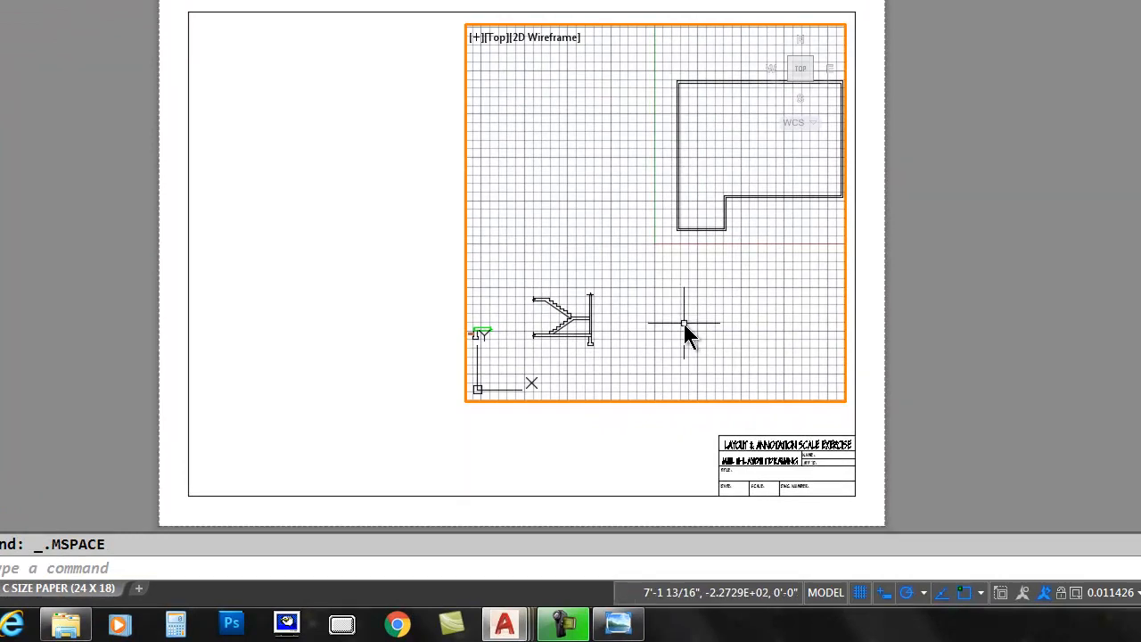
{"action": "left_click", "coordinate": [861, 593]}
{"action": "middle_click_drag", "start_coordinate": [723, 199], "coordinate": [626, 255]}
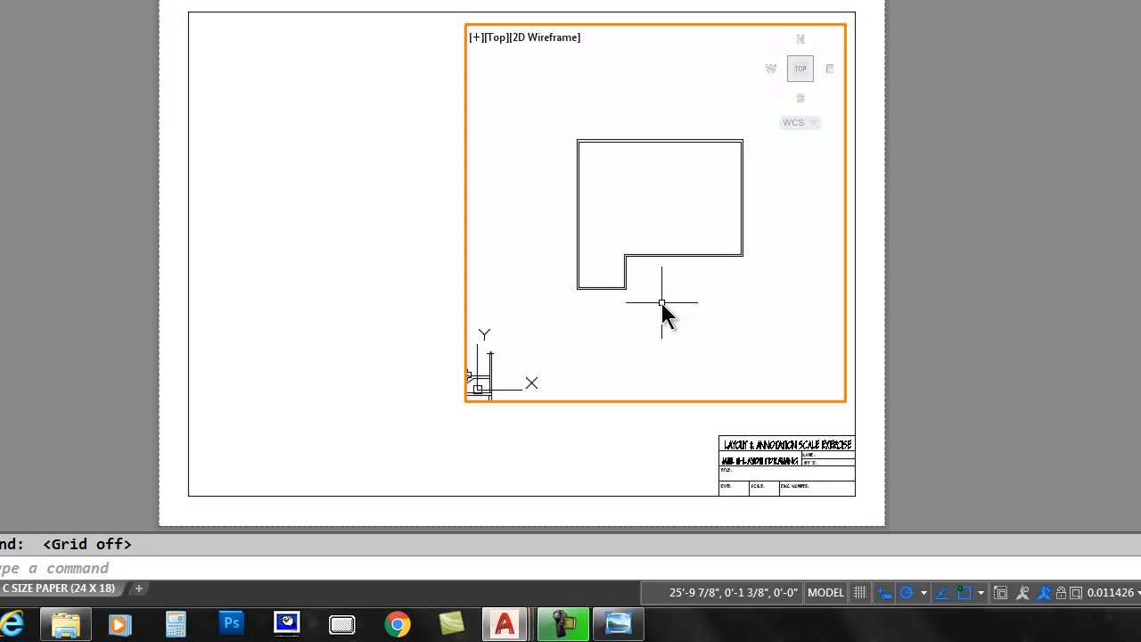
Open the Handout Layouts & Annotaion Scales.JPG image from the file folder and check the scale under the floor plan.
{"action": "left_click", "coordinate": [85, 622]}
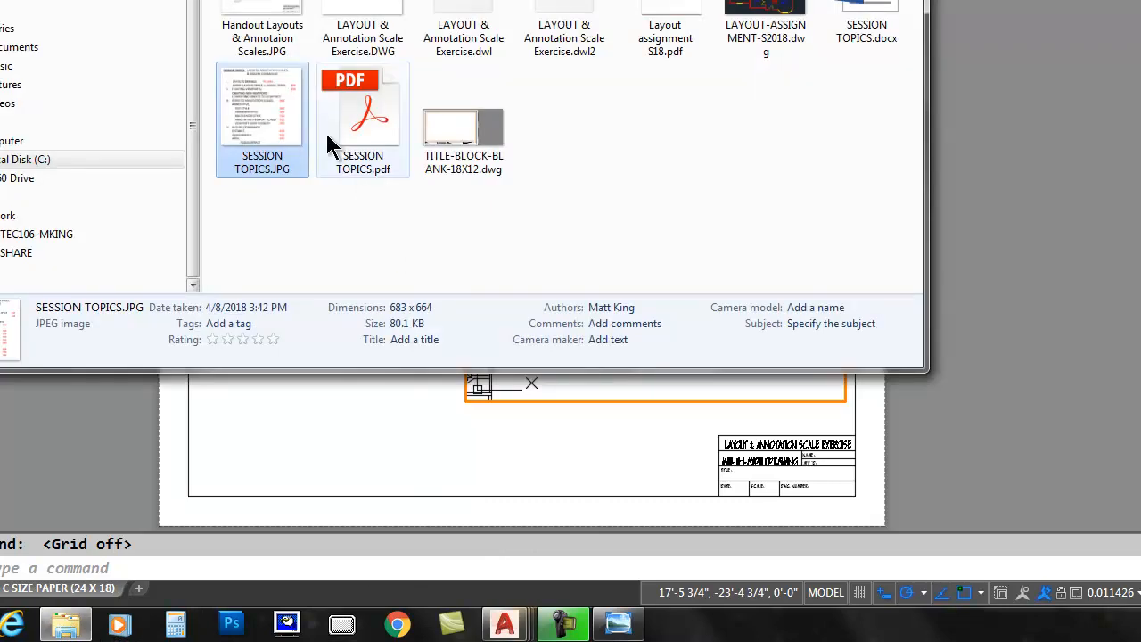
{"action": "double_click", "coordinate": [261, 7]}
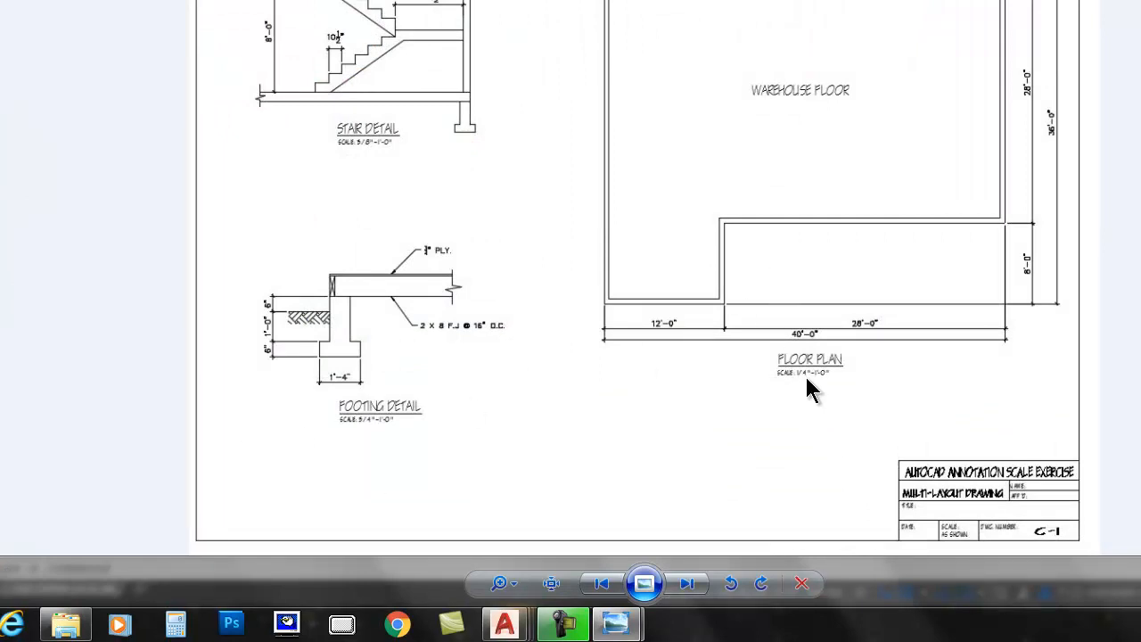
Close the handout image and file folder, return to the AutoCAD layout, and set the active viewport's scale to 1/4" = 1'-0".
{"action": "left_click", "coordinate": [1140, 0]}
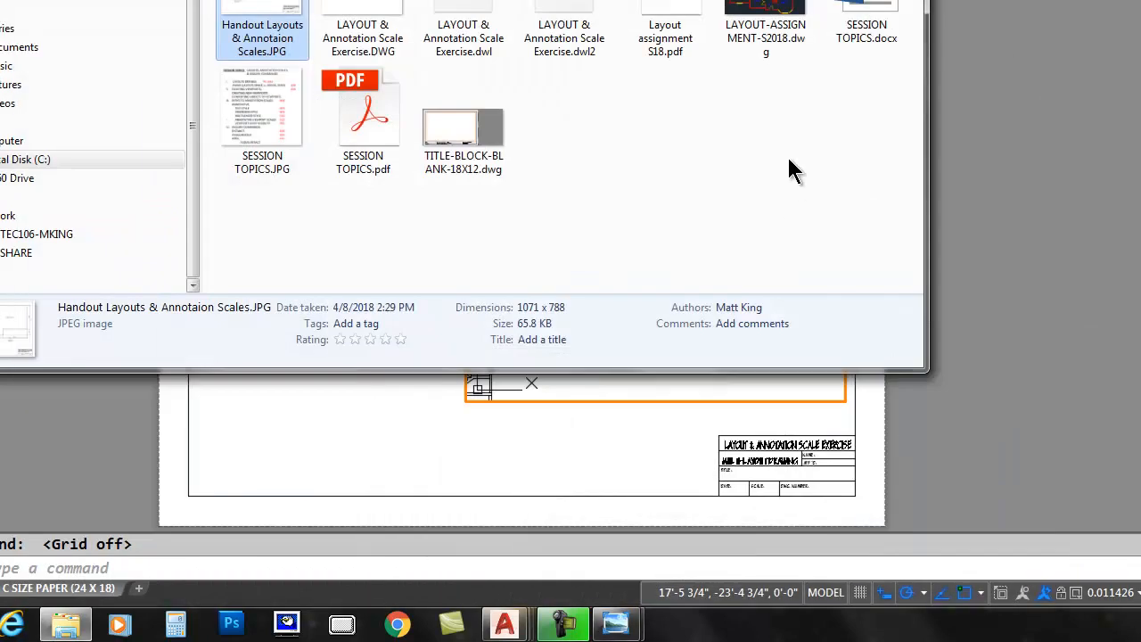
{"action": "left_click", "coordinate": [1046, 78]}
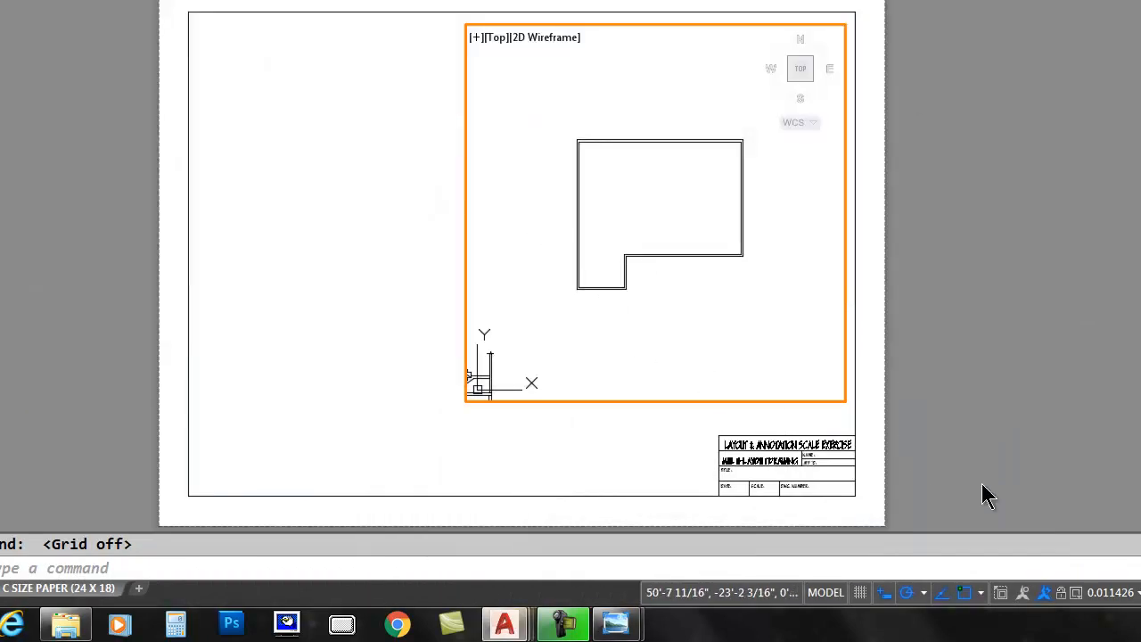
{"action": "mouse_move", "coordinate": [1048, 559]}
{"action": "left_mouse_down"}
{"action": "mouse_move", "coordinate": [1140, 555]}
{"action": "mouse_move", "coordinate": [1078, 546]}
{"action": "left_mouse_up"}
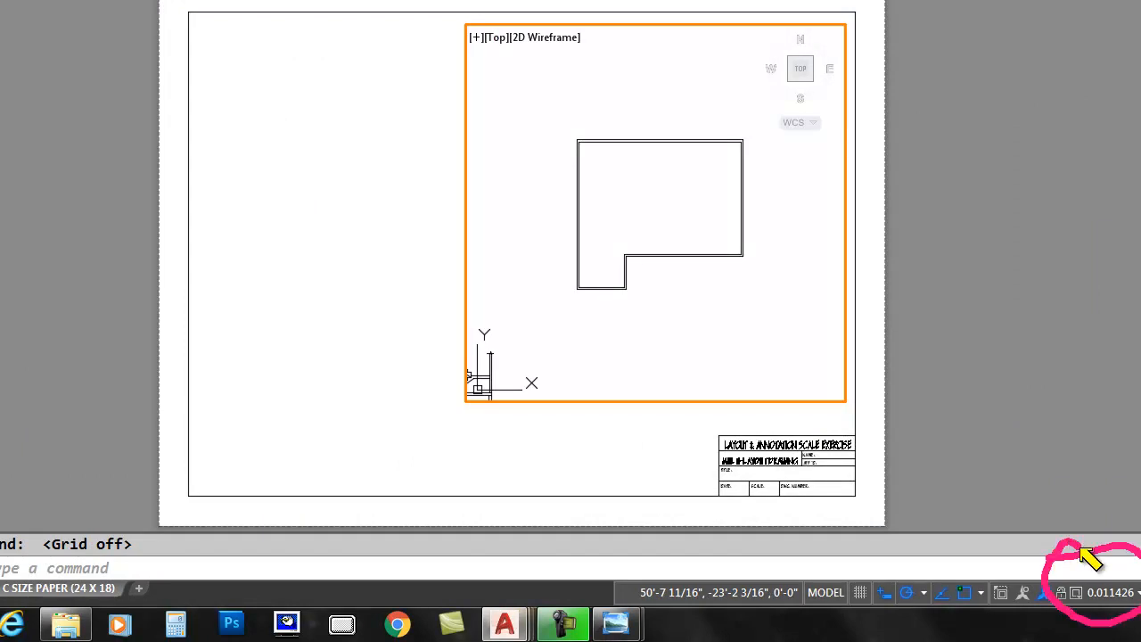
{"action": "left_click", "coordinate": [1139, 593]}
{"action": "scroll", "coordinate": [1123, 562], "scroll_direction": "down", "scroll_amount": 3}
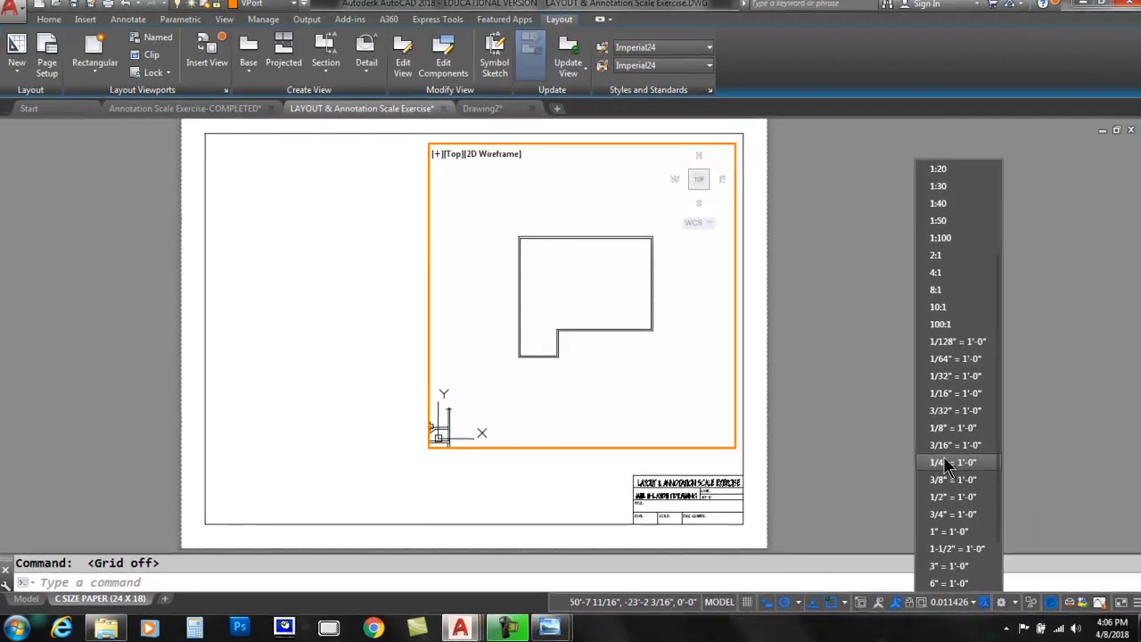
{"action": "left_click", "coordinate": [1053, 434]}
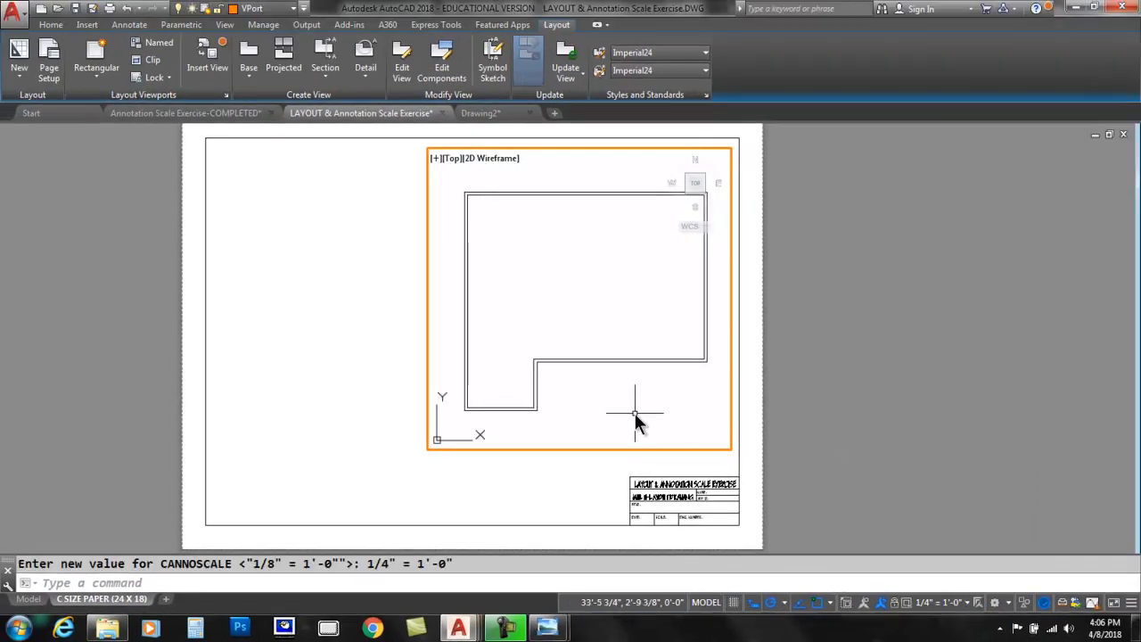
Using the completed sheet as reference, shift the floor plan toward the viewport's upper-left corner to leave dimension space, and hide the ViewCube.
{"action": "left_click", "coordinate": [216, 114]}
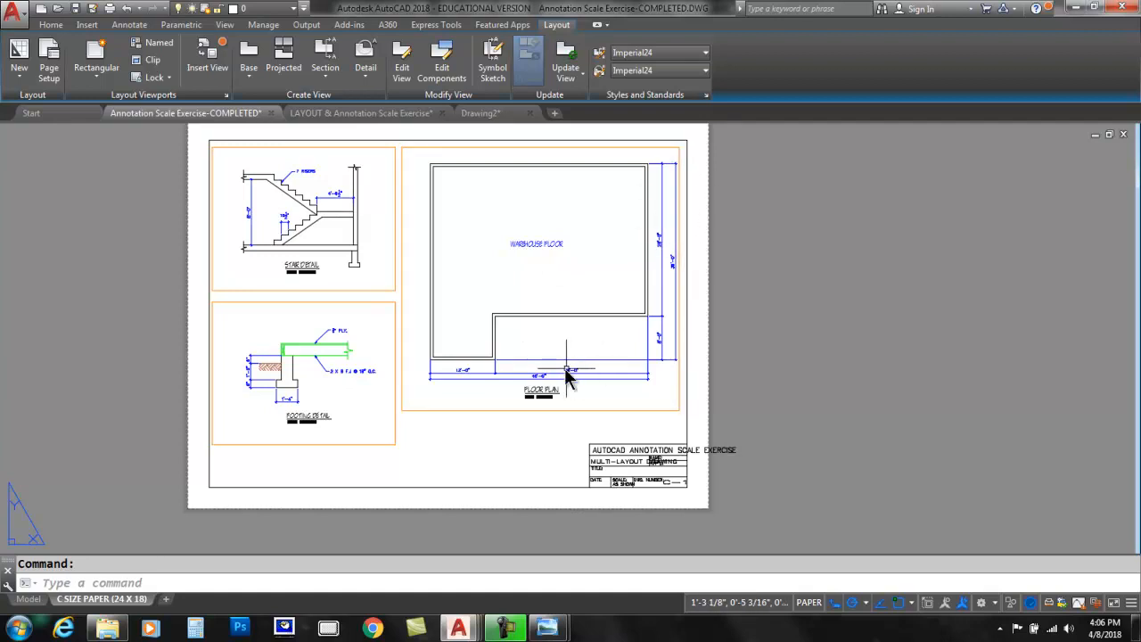
{"action": "left_click", "coordinate": [358, 116]}
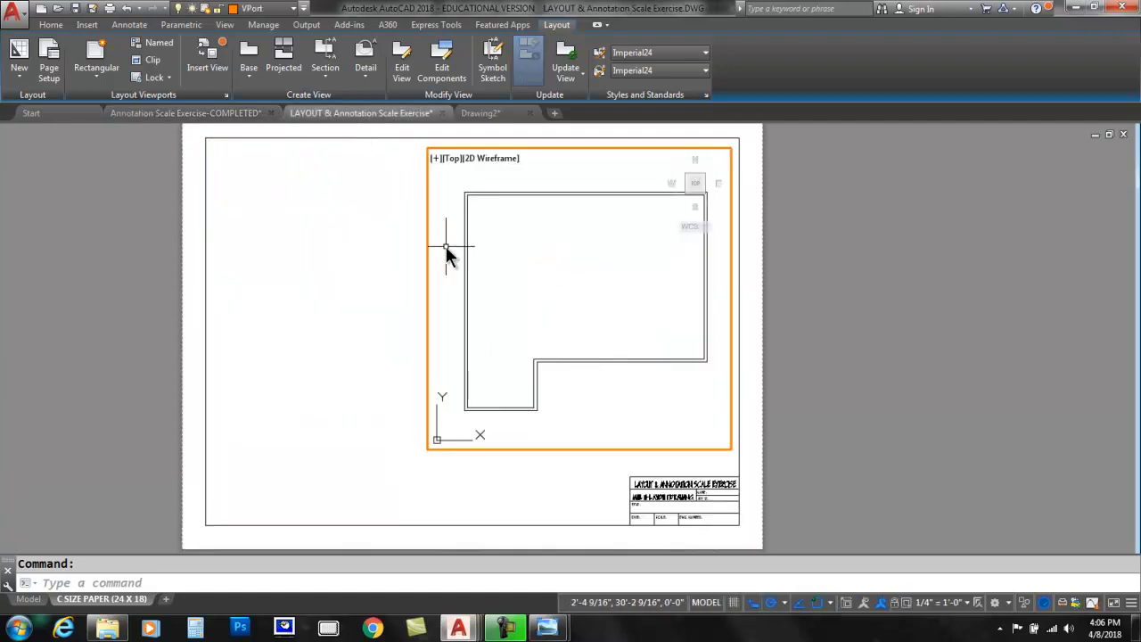
{"action": "middle_click_drag", "start_coordinate": [604, 301], "coordinate": [572, 267]}
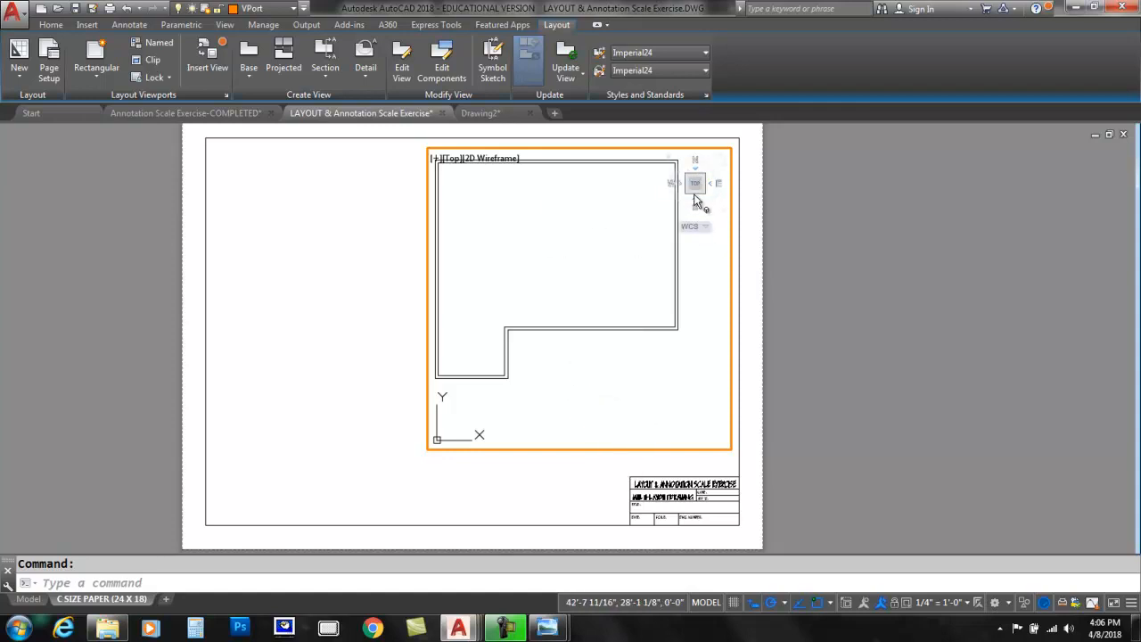
{"action": "left_click", "coordinate": [433, 158]}
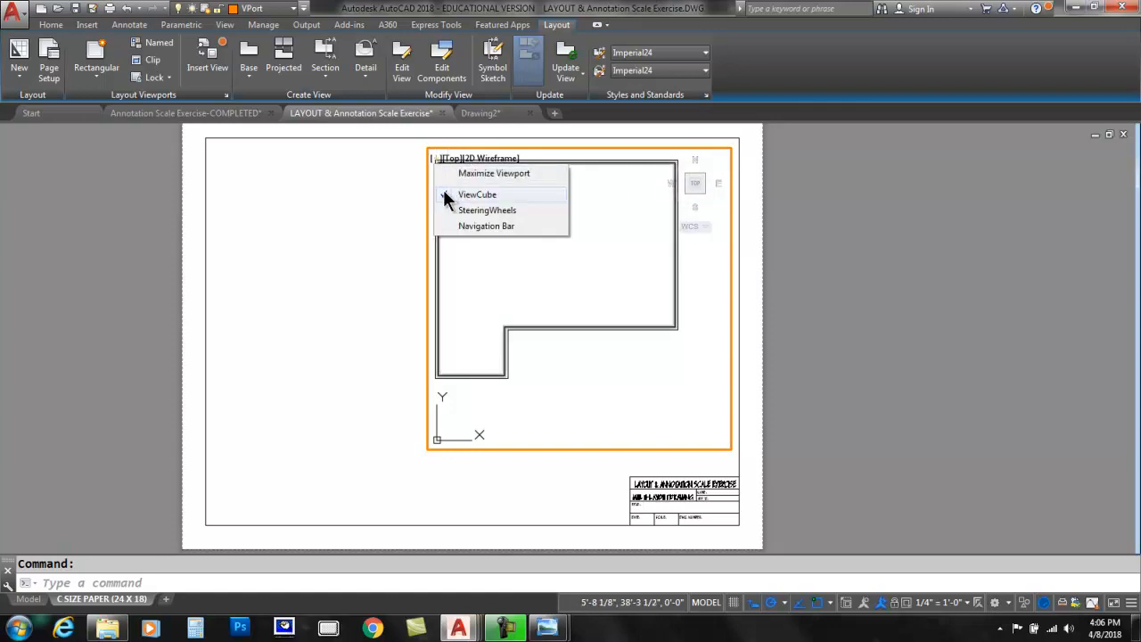
{"action": "left_click", "coordinate": [443, 190]}
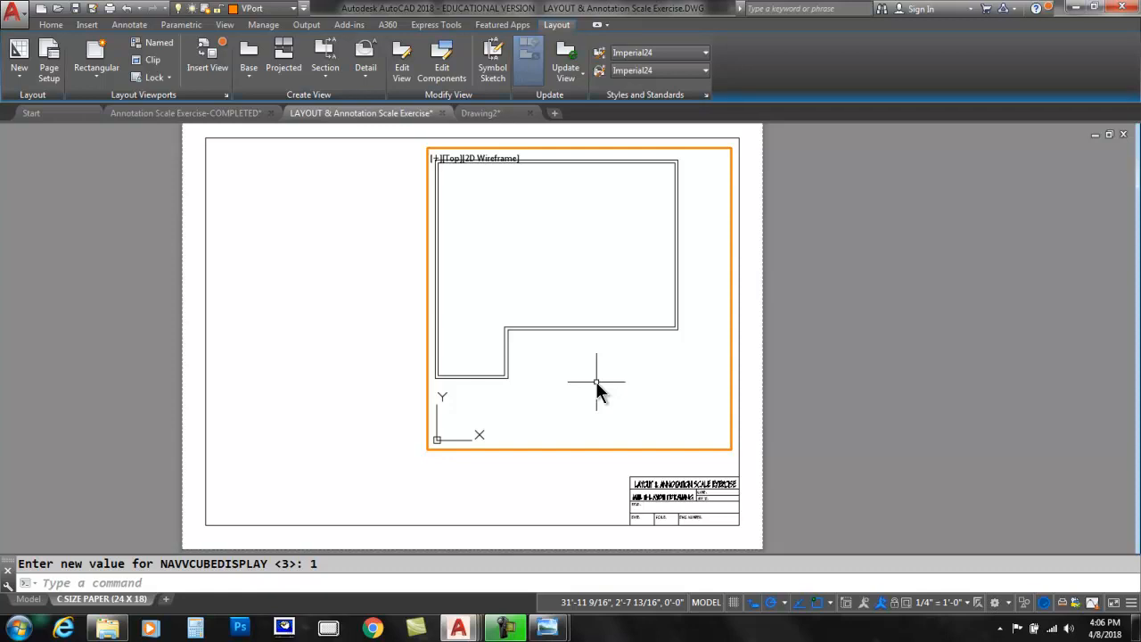
Switch the exercise drawing to model space, frame the floor plan and compare it with the annotated plan on the completed sheet.
{"action": "left_click", "coordinate": [30, 599]}
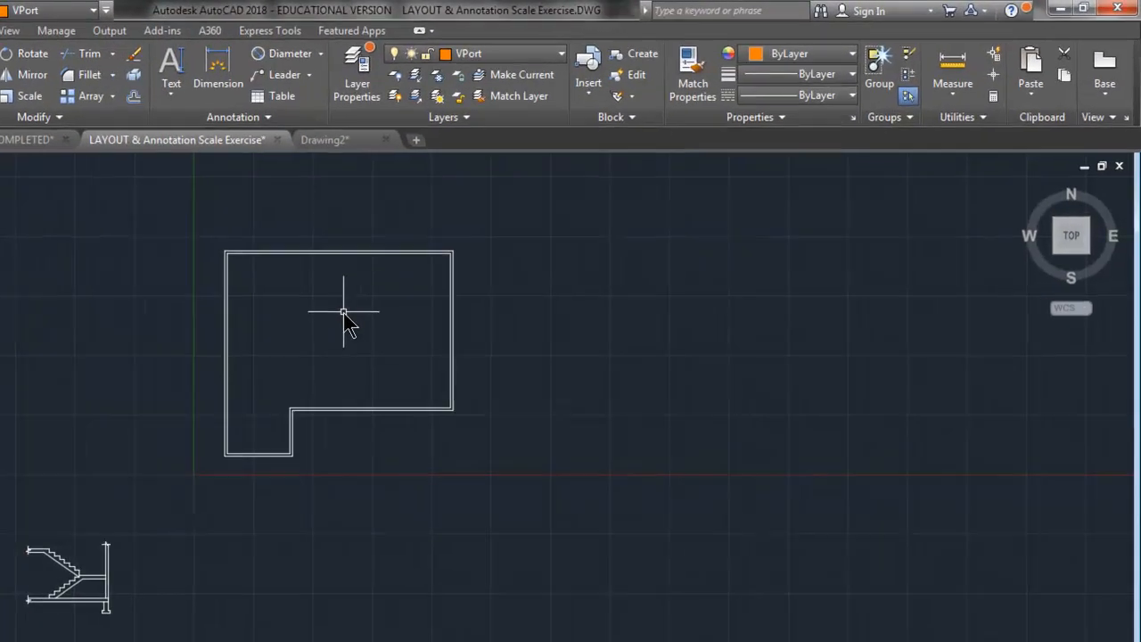
{"action": "scroll", "coordinate": [352, 308], "scroll_direction": "up", "scroll_amount": 2}
{"action": "middle_click_drag", "start_coordinate": [285, 313], "coordinate": [309, 340]}
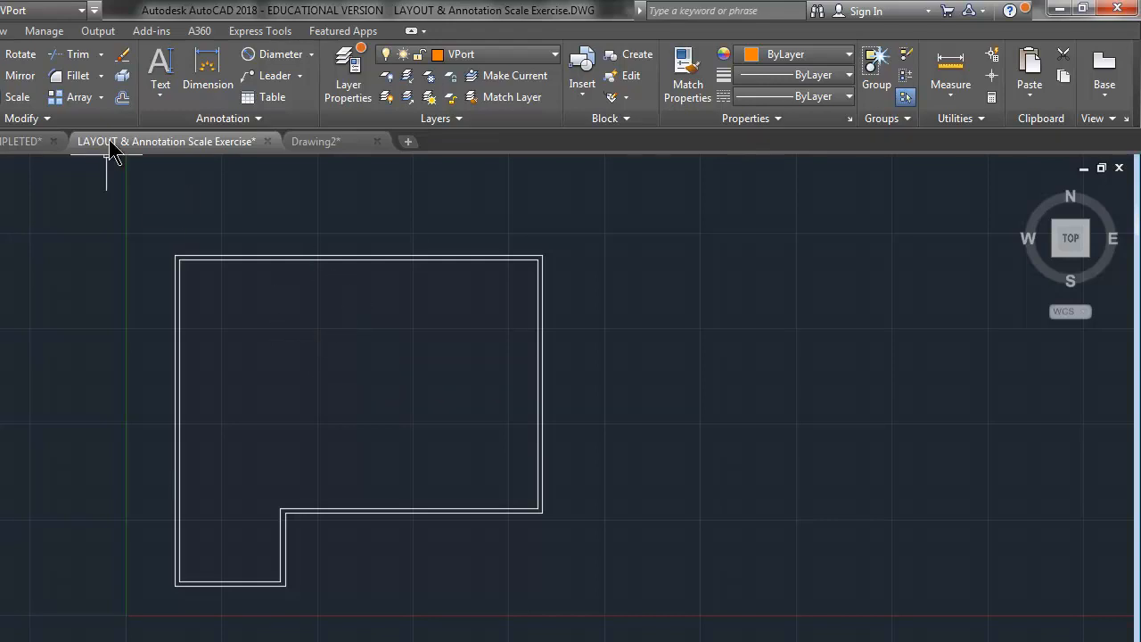
{"action": "left_click", "coordinate": [22, 141]}
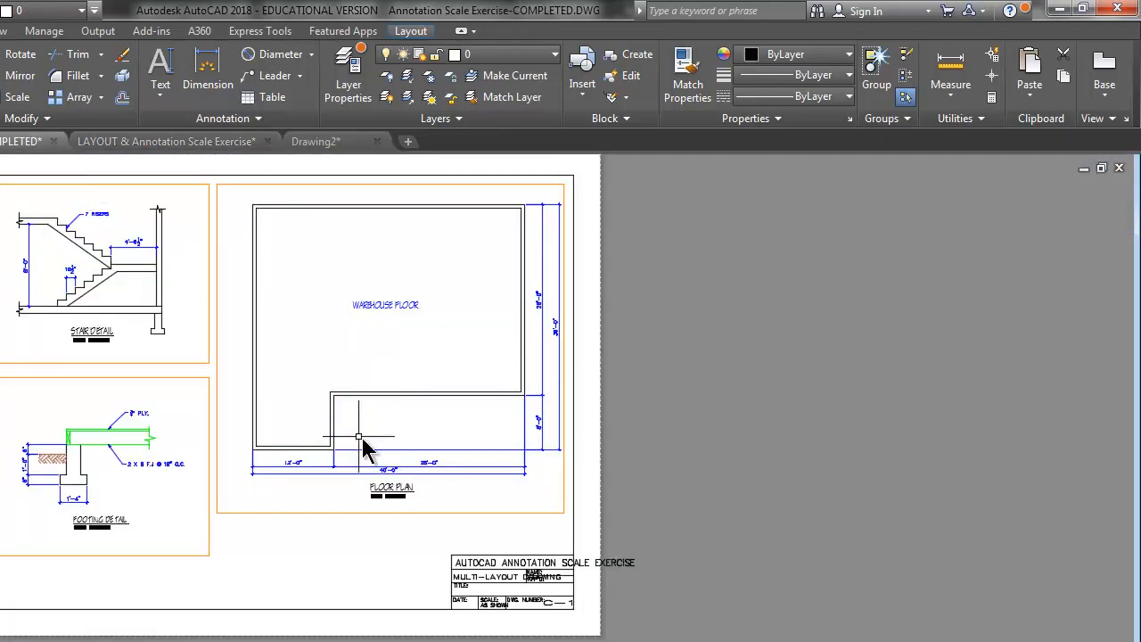
{"action": "left_click", "coordinate": [198, 142]}
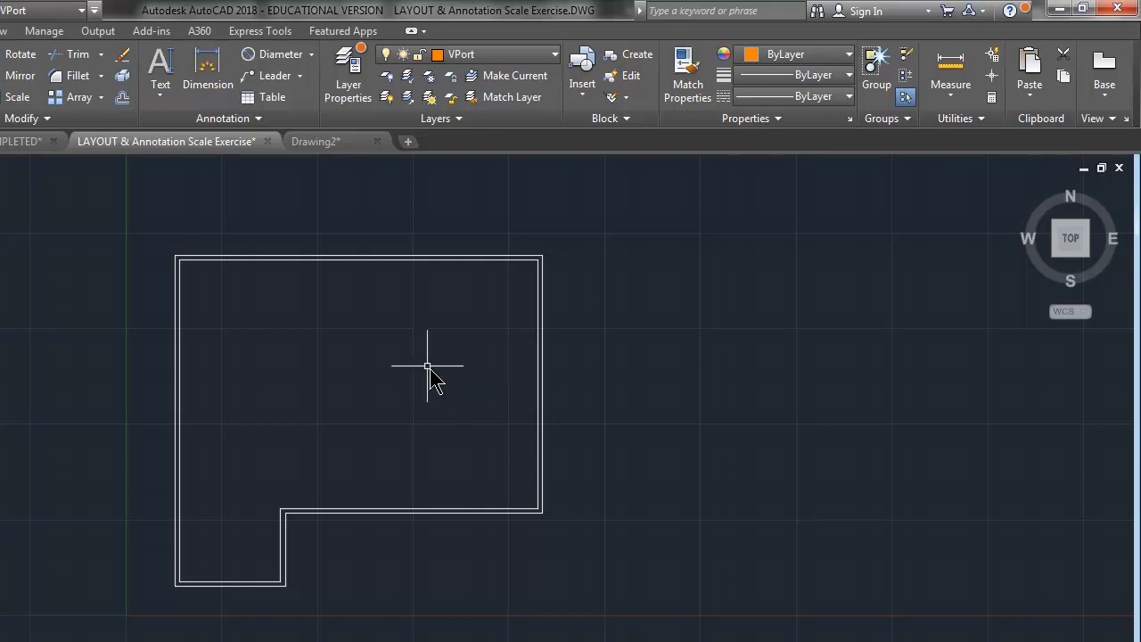
Make the TEXT-MISC text style annotative, leave its paper text height at 0'-0", and save the style change.
{"action": "mouse_move", "coordinate": [266, 131]}
{"action": "left_mouse_down"}
{"action": "mouse_move", "coordinate": [186, 139]}
{"action": "mouse_move", "coordinate": [241, 95]}
{"action": "mouse_move", "coordinate": [241, 138]}
{"action": "left_mouse_up"}
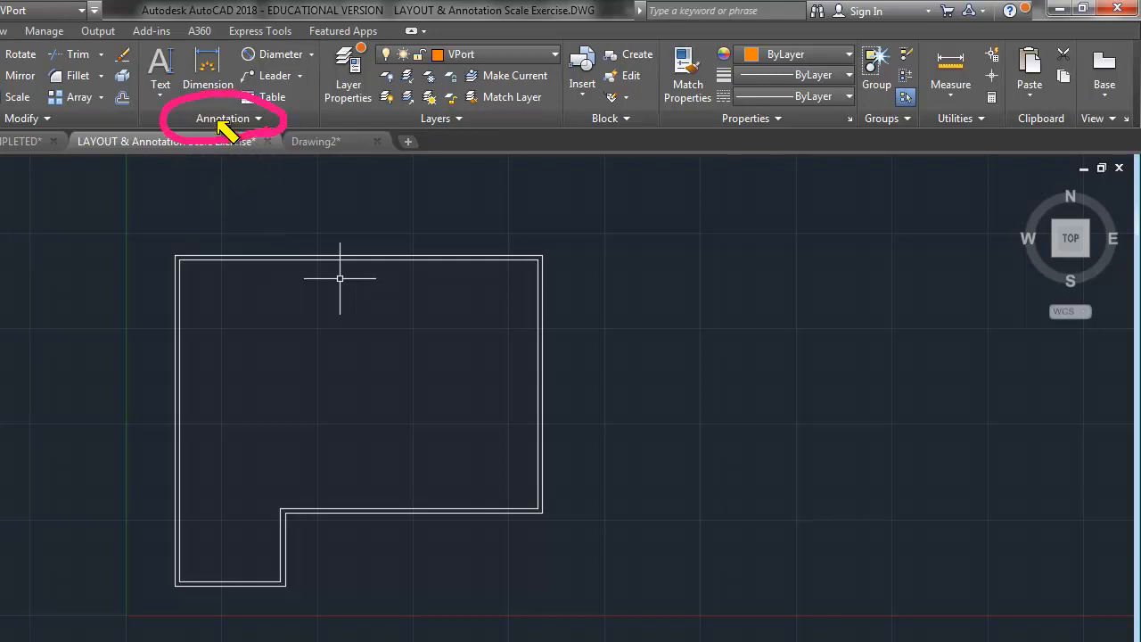
{"action": "left_click_drag", "start_coordinate": [235, 139], "coordinate": [250, 210]}
{"action": "key", "text": "Escape"}
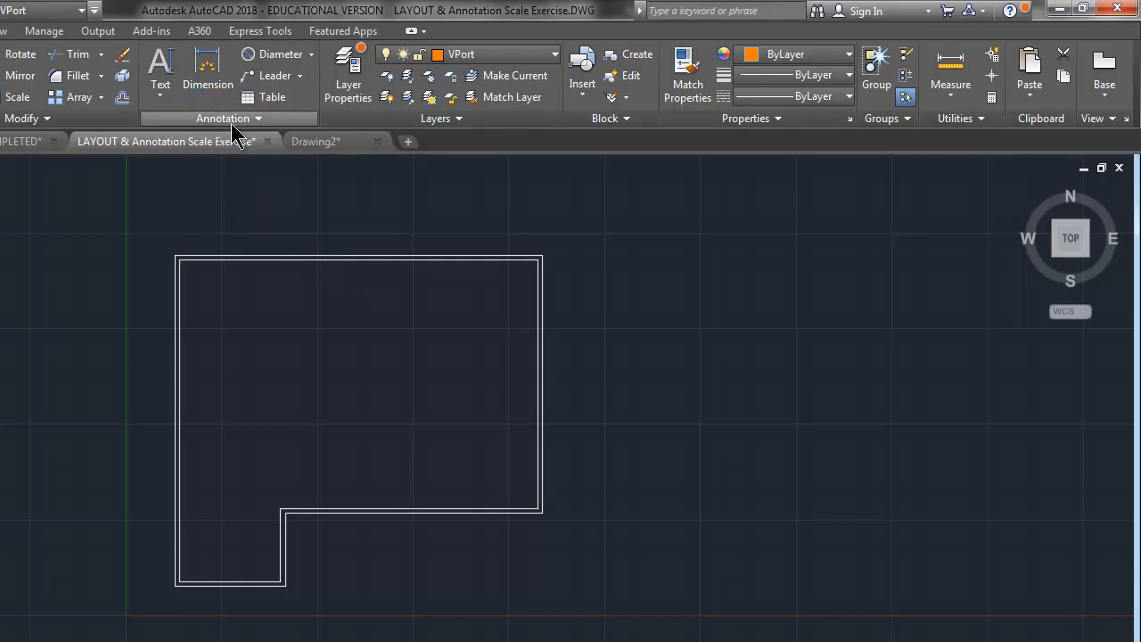
{"action": "left_click", "coordinate": [229, 121]}
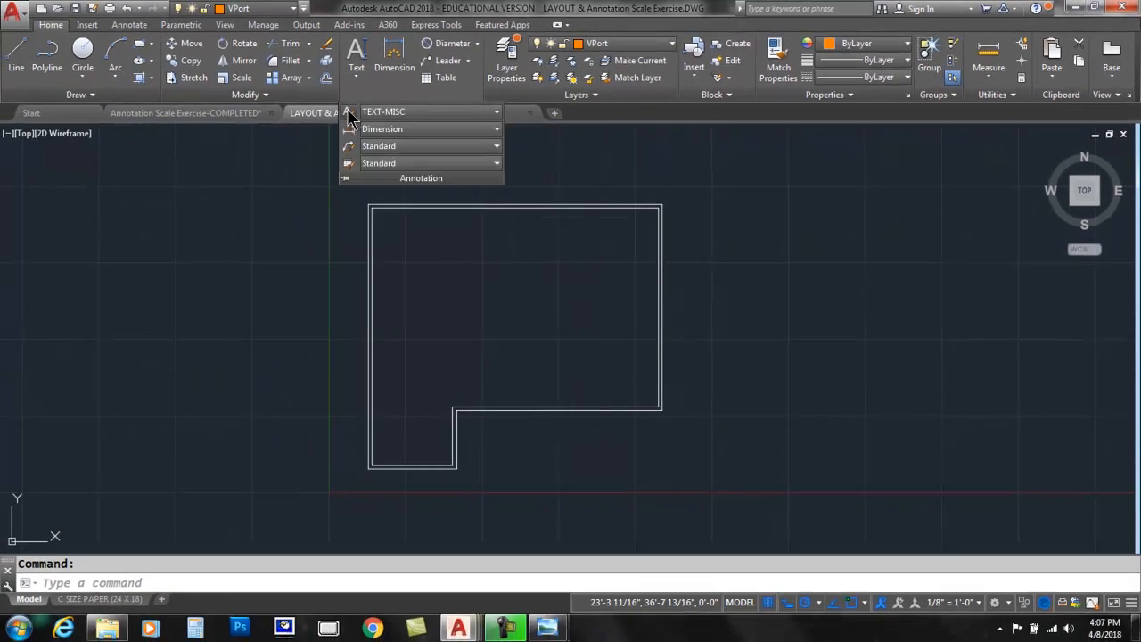
{"action": "left_click", "coordinate": [286, 125]}
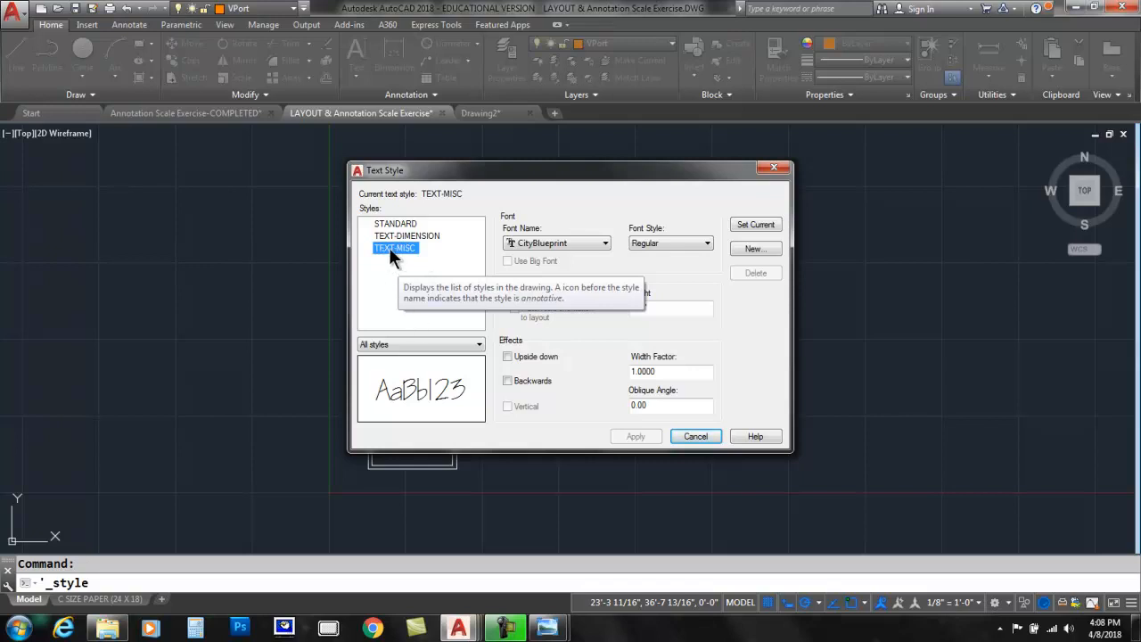
{"action": "left_click", "coordinate": [390, 268]}
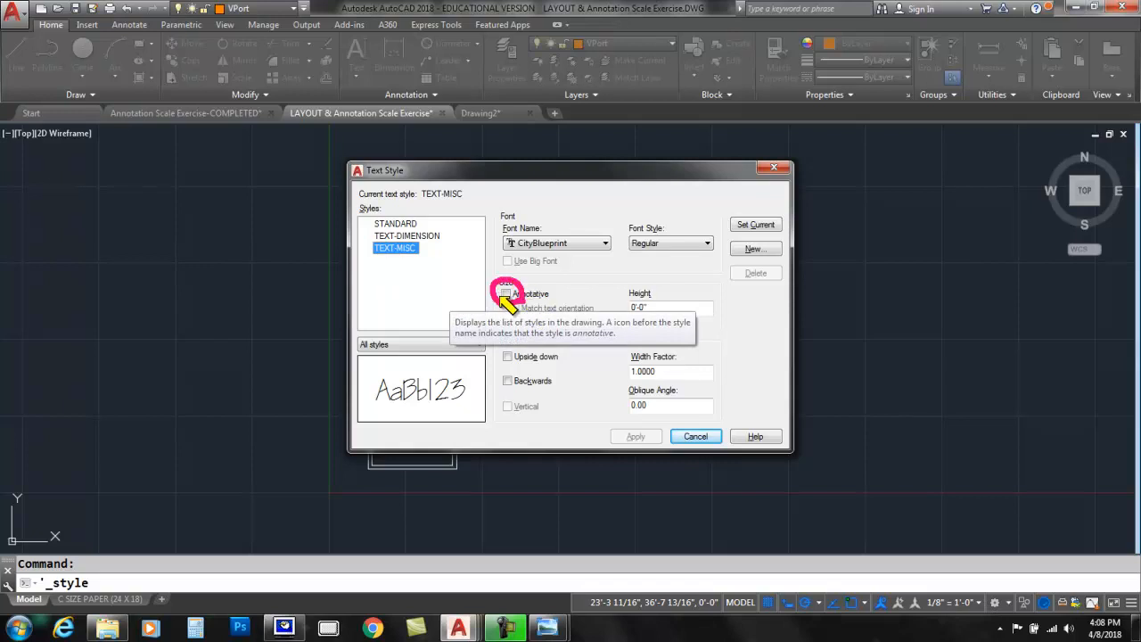
{"action": "left_click", "coordinate": [506, 293]}
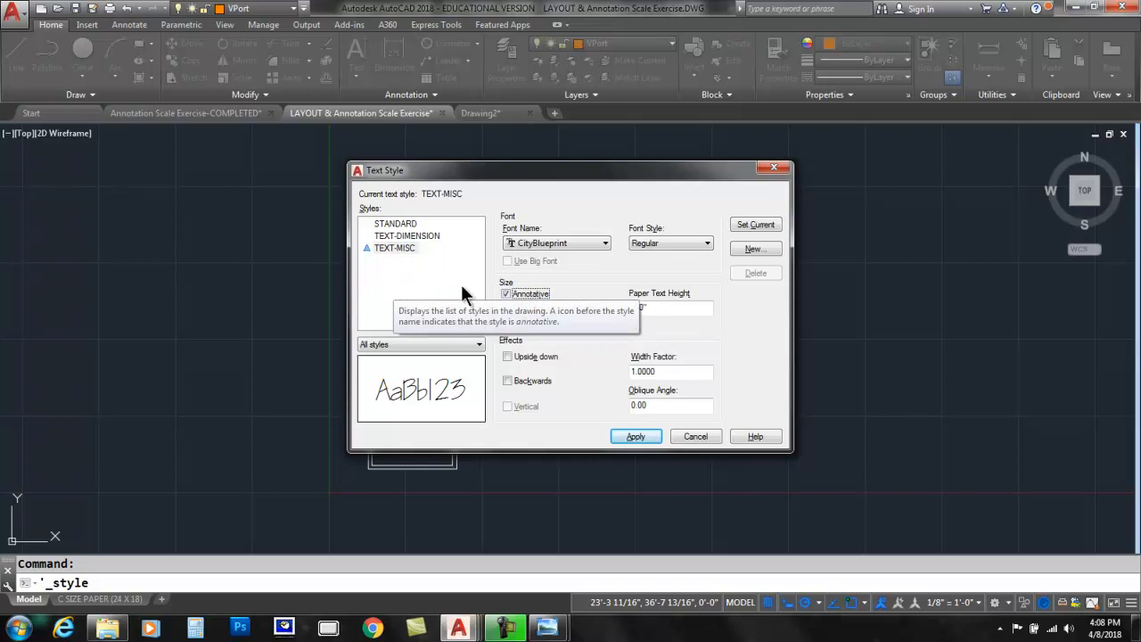
{"action": "key", "text": "F9"}
{"action": "mouse_move", "coordinate": [622, 318]}
{"action": "left_mouse_down"}
{"action": "mouse_move", "coordinate": [684, 310]}
{"action": "mouse_move", "coordinate": [645, 279]}
{"action": "mouse_move", "coordinate": [621, 314]}
{"action": "left_mouse_up"}
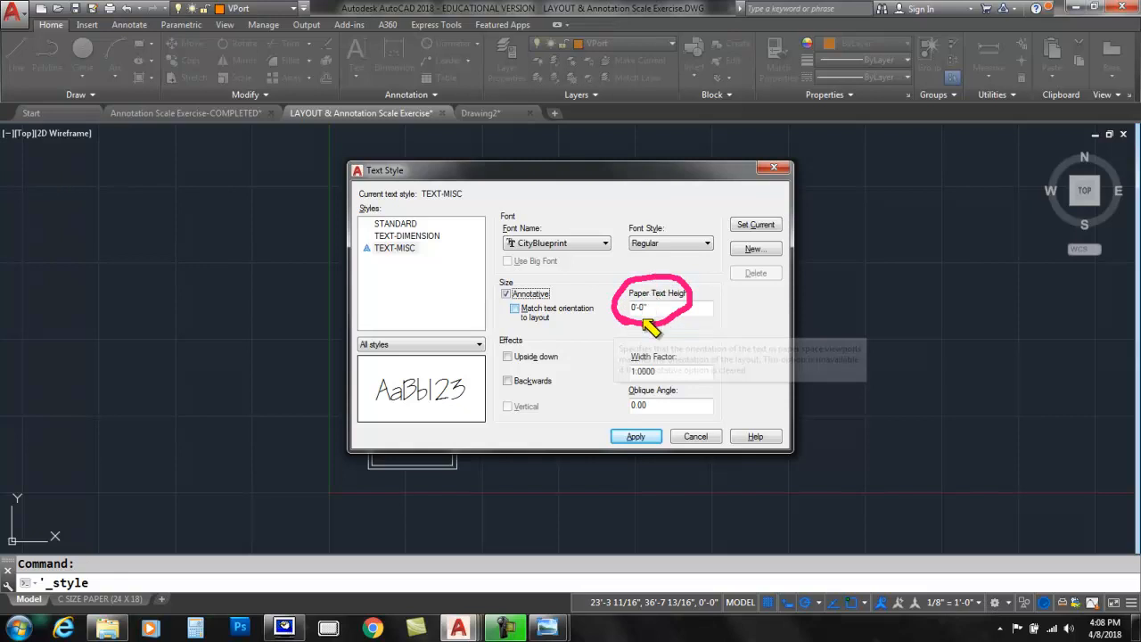
{"action": "left_click", "coordinate": [599, 333]}
{"action": "key", "text": "Escape"}
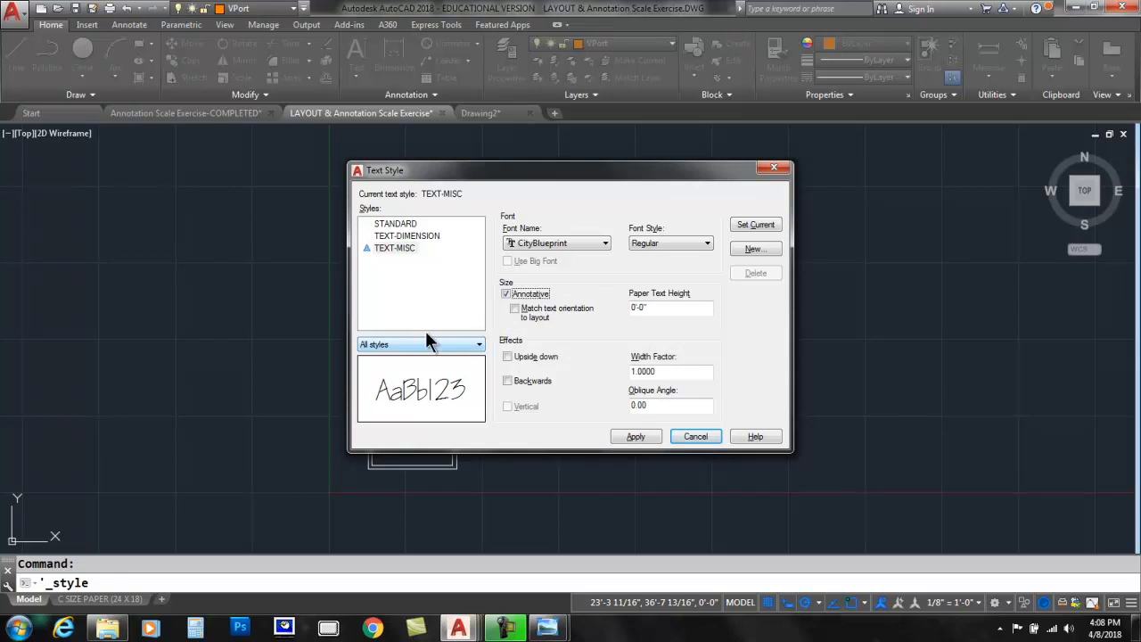
{"action": "left_click", "coordinate": [403, 233]}
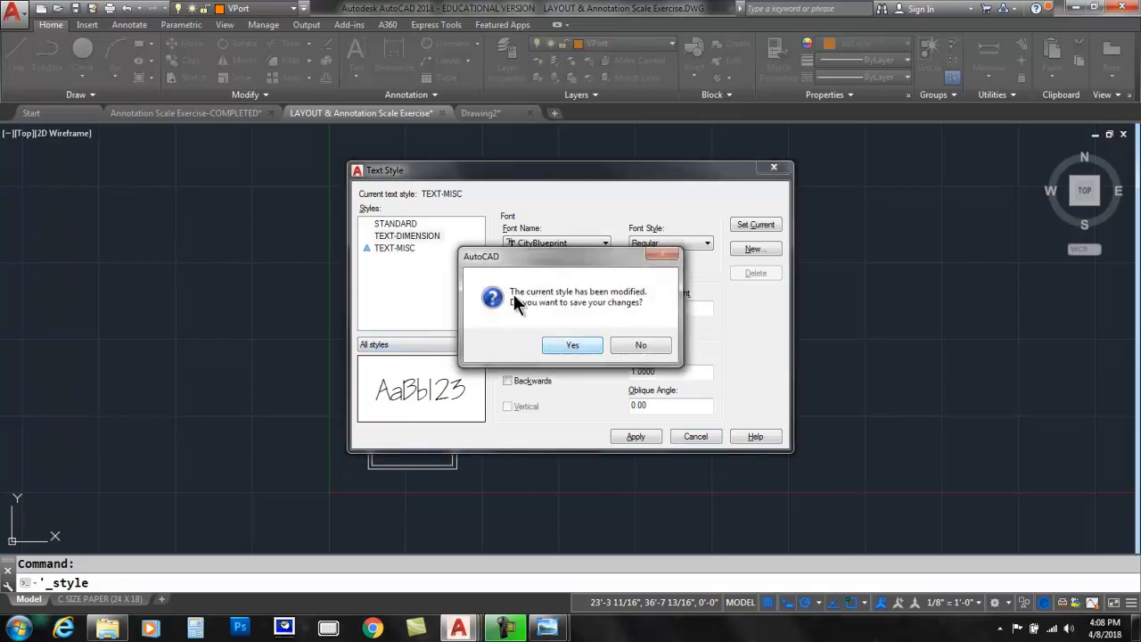
{"action": "left_click", "coordinate": [573, 345]}
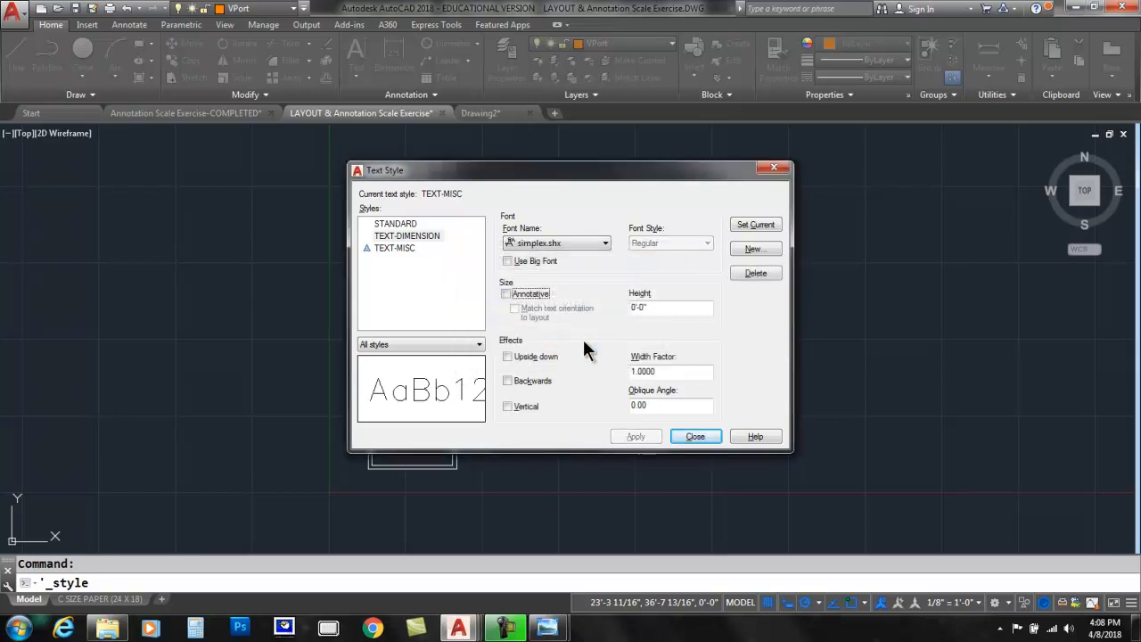
Make the TEXT-DIMENSION text style annotative, apply the change and close the text style settings.
{"action": "left_click", "coordinate": [398, 234]}
{"action": "left_click", "coordinate": [508, 294]}
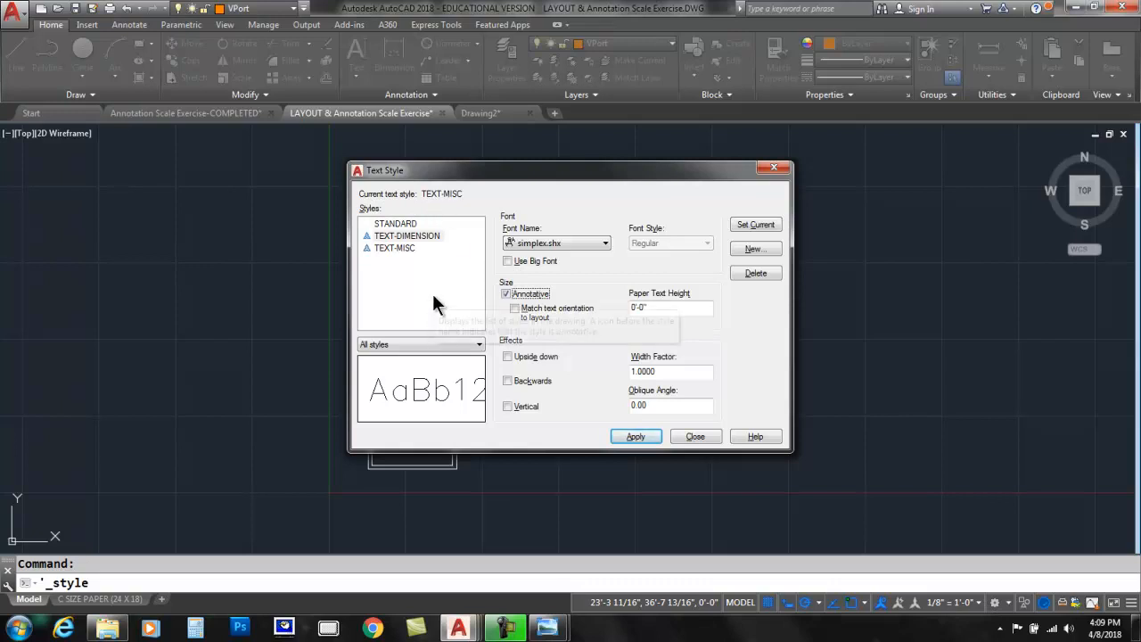
{"action": "left_click", "coordinate": [636, 437]}
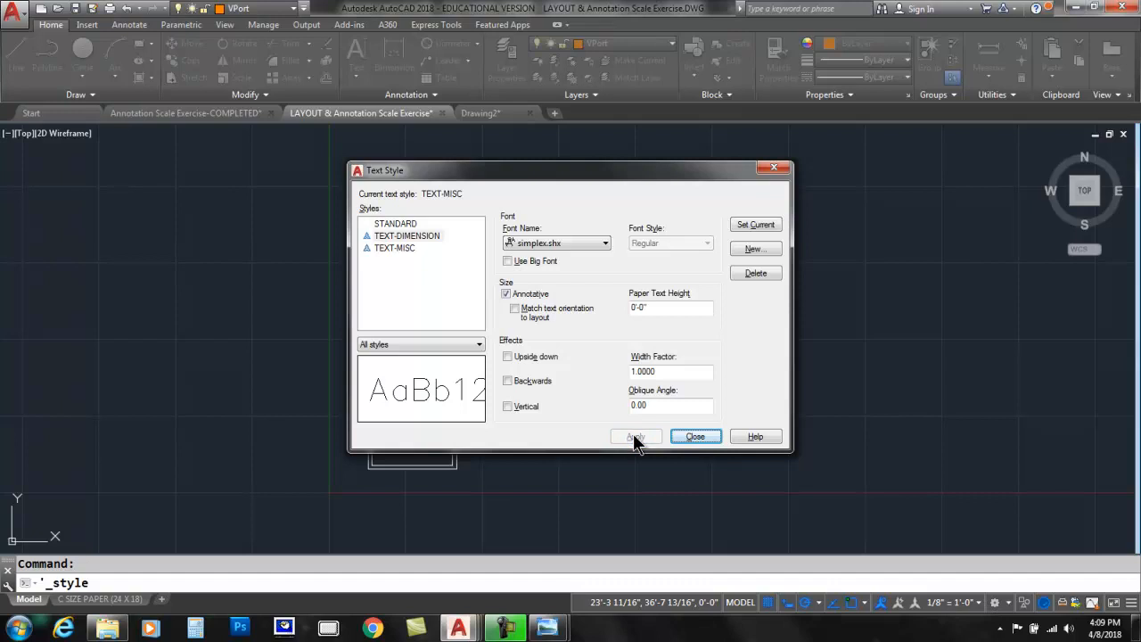
{"action": "left_click", "coordinate": [694, 437]}
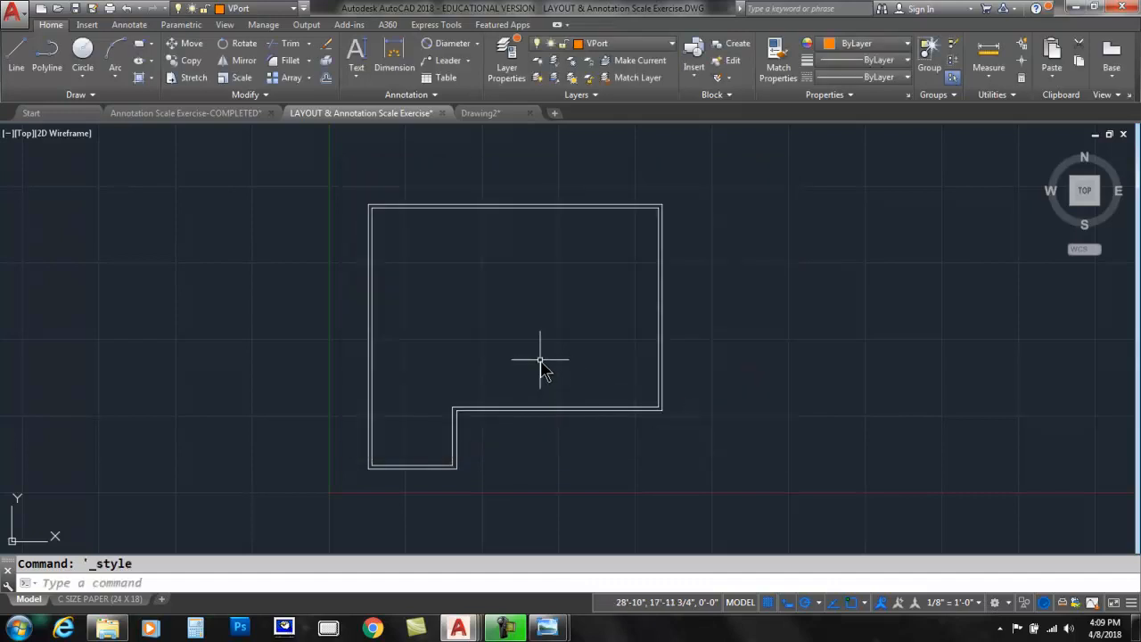
Open the Dimension dimension style for modification and make its dimension features annotative.
{"action": "left_click", "coordinate": [395, 93]}
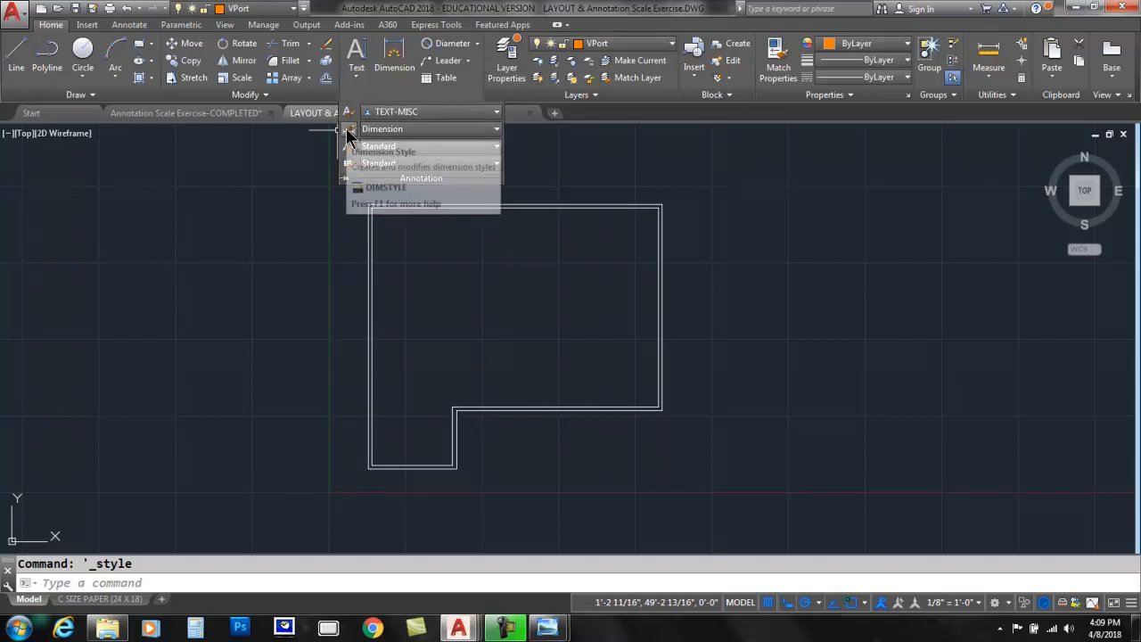
{"action": "left_click", "coordinate": [347, 137]}
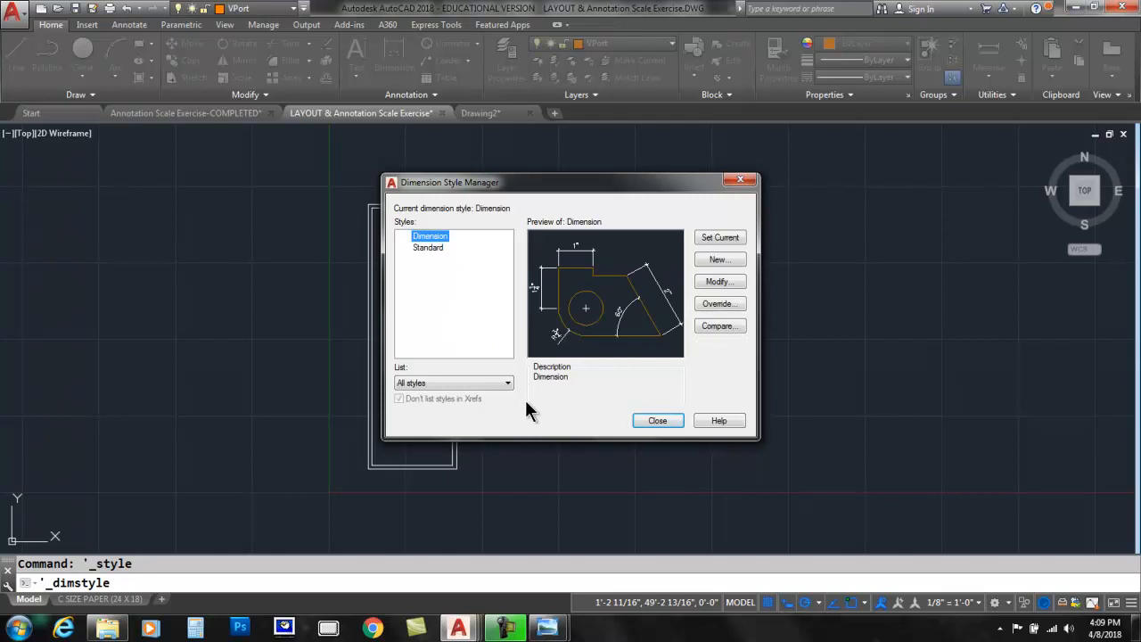
{"action": "left_click", "coordinate": [718, 282]}
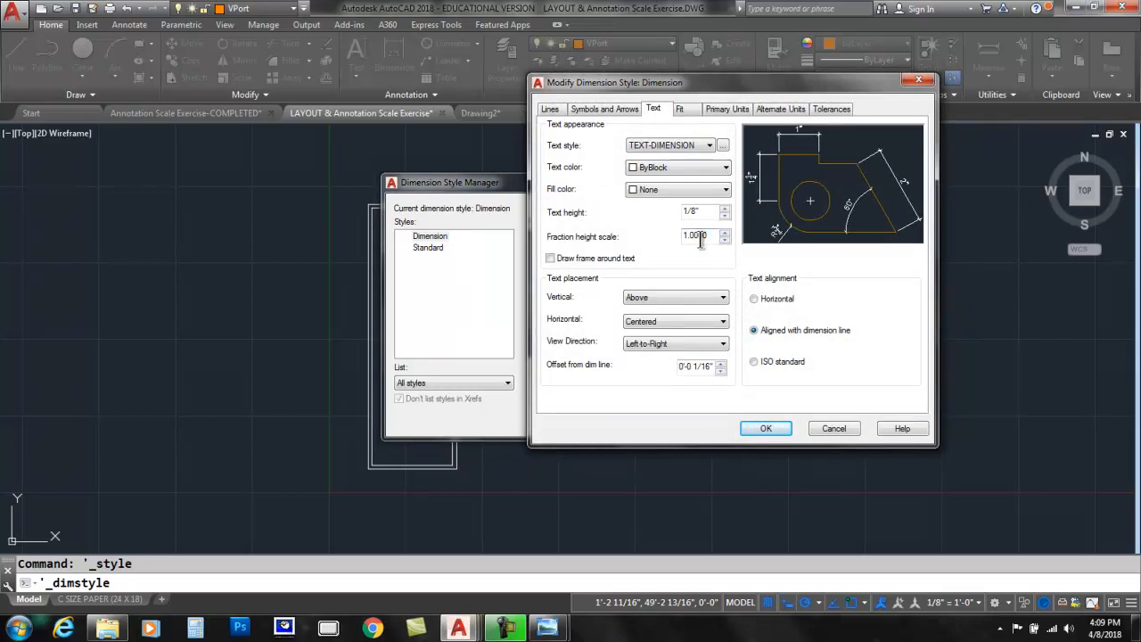
{"action": "mouse_move", "coordinate": [692, 125]}
{"action": "left_mouse_down"}
{"action": "mouse_move", "coordinate": [662, 110]}
{"action": "mouse_move", "coordinate": [711, 100]}
{"action": "mouse_move", "coordinate": [688, 129]}
{"action": "left_mouse_up"}
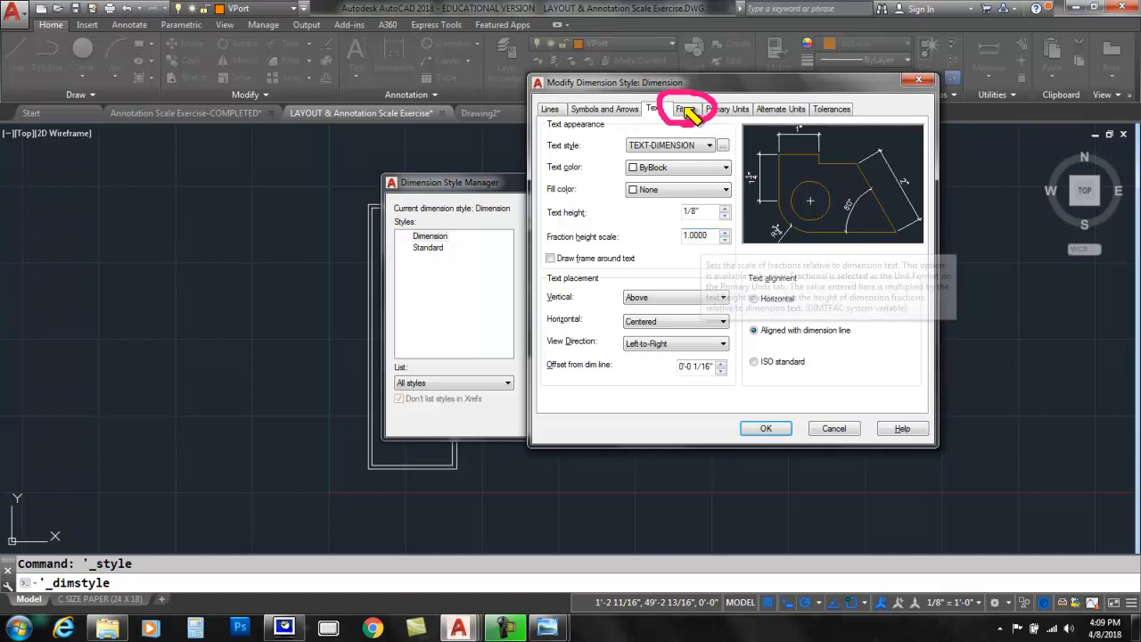
{"action": "left_click", "coordinate": [684, 108]}
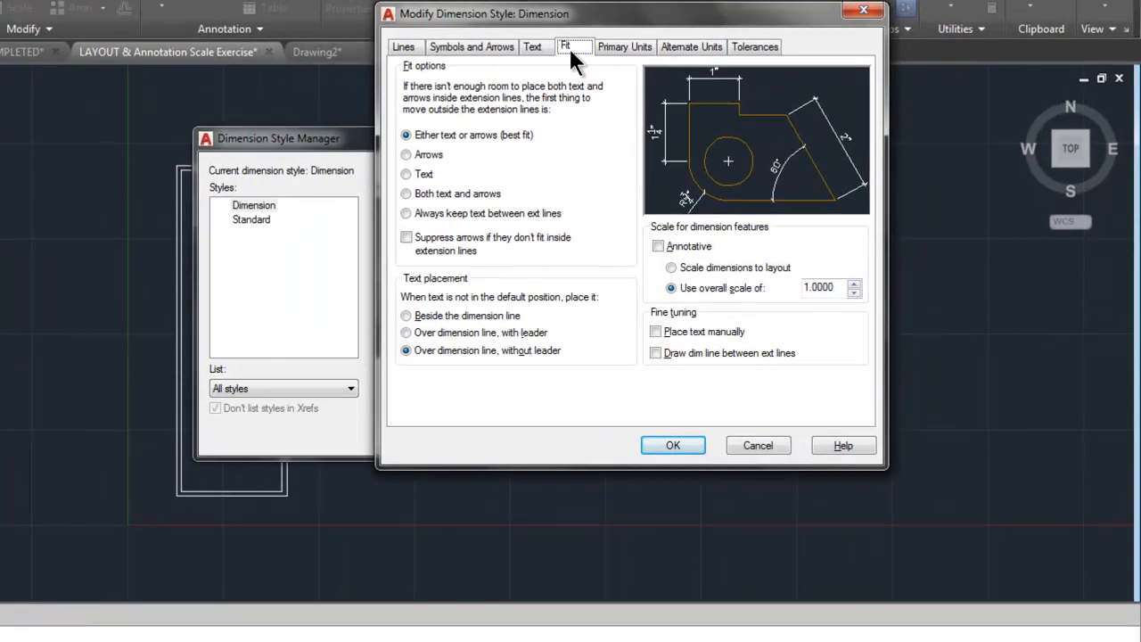
{"action": "mouse_move", "coordinate": [621, 229]}
{"action": "left_mouse_down"}
{"action": "mouse_move", "coordinate": [622, 300]}
{"action": "mouse_move", "coordinate": [888, 297]}
{"action": "mouse_move", "coordinate": [860, 223]}
{"action": "mouse_move", "coordinate": [660, 218]}
{"action": "mouse_move", "coordinate": [618, 242]}
{"action": "mouse_move", "coordinate": [614, 233]}
{"action": "left_mouse_up"}
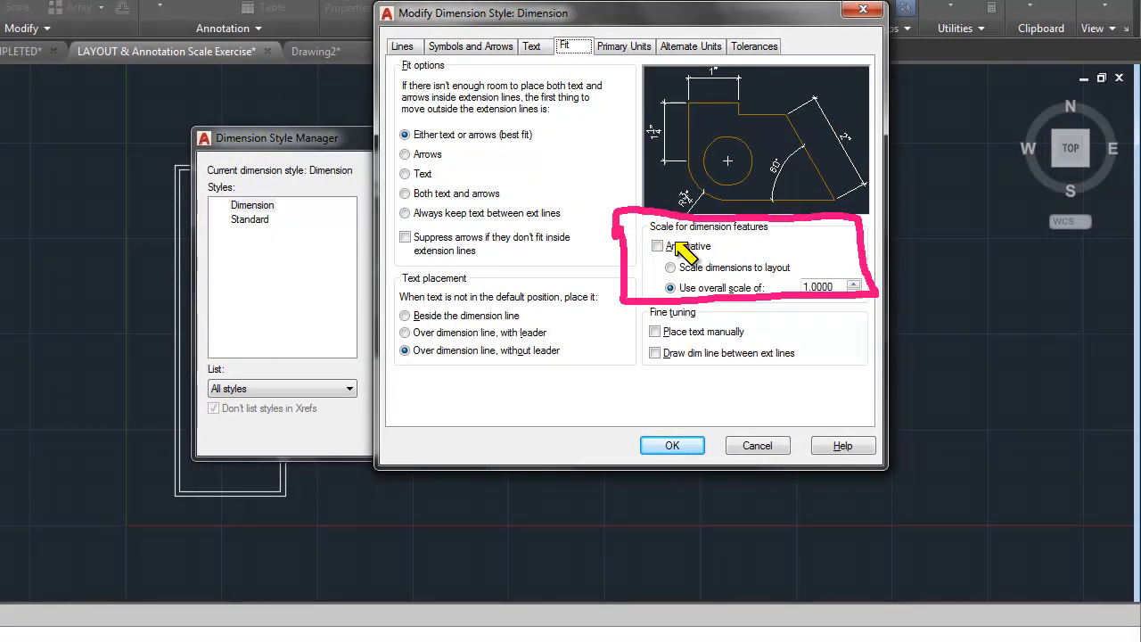
{"action": "mouse_move", "coordinate": [795, 272]}
{"action": "left_mouse_down"}
{"action": "mouse_move", "coordinate": [805, 311]}
{"action": "mouse_move", "coordinate": [847, 313]}
{"action": "mouse_move", "coordinate": [869, 290]}
{"action": "mouse_move", "coordinate": [842, 258]}
{"action": "mouse_move", "coordinate": [807, 266]}
{"action": "mouse_move", "coordinate": [798, 284]}
{"action": "left_mouse_up"}
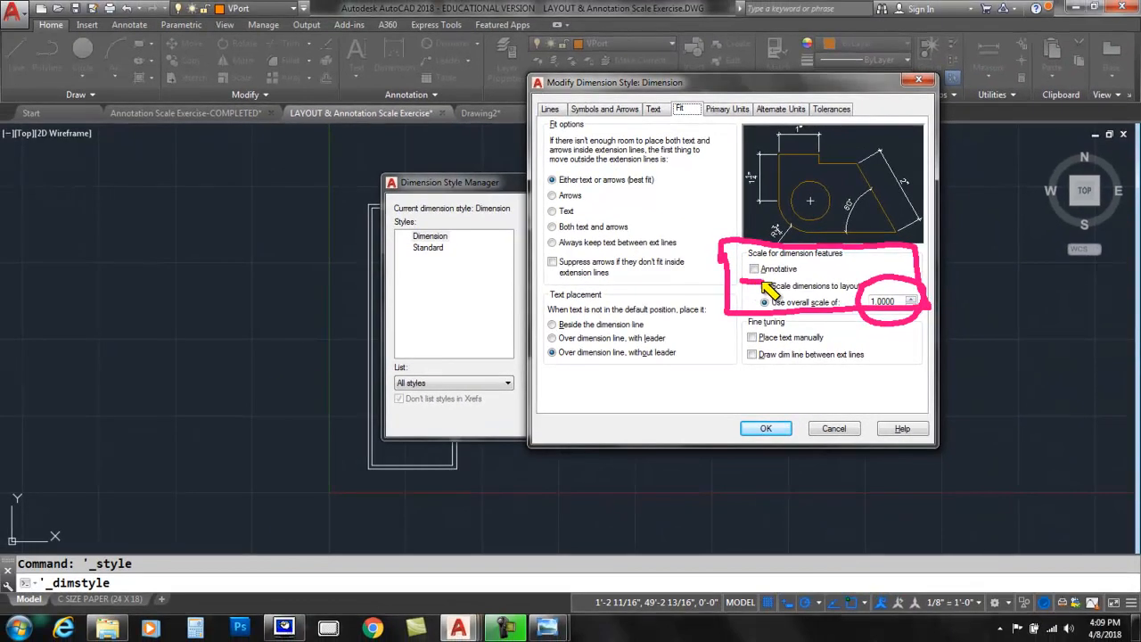
{"action": "mouse_move", "coordinate": [764, 283]}
{"action": "left_mouse_down"}
{"action": "mouse_move", "coordinate": [772, 263]}
{"action": "mouse_move", "coordinate": [745, 256]}
{"action": "mouse_move", "coordinate": [741, 273]}
{"action": "mouse_move", "coordinate": [758, 281]}
{"action": "mouse_move", "coordinate": [756, 260]}
{"action": "mouse_move", "coordinate": [745, 293]}
{"action": "left_mouse_up"}
{"action": "key", "text": "Escape"}
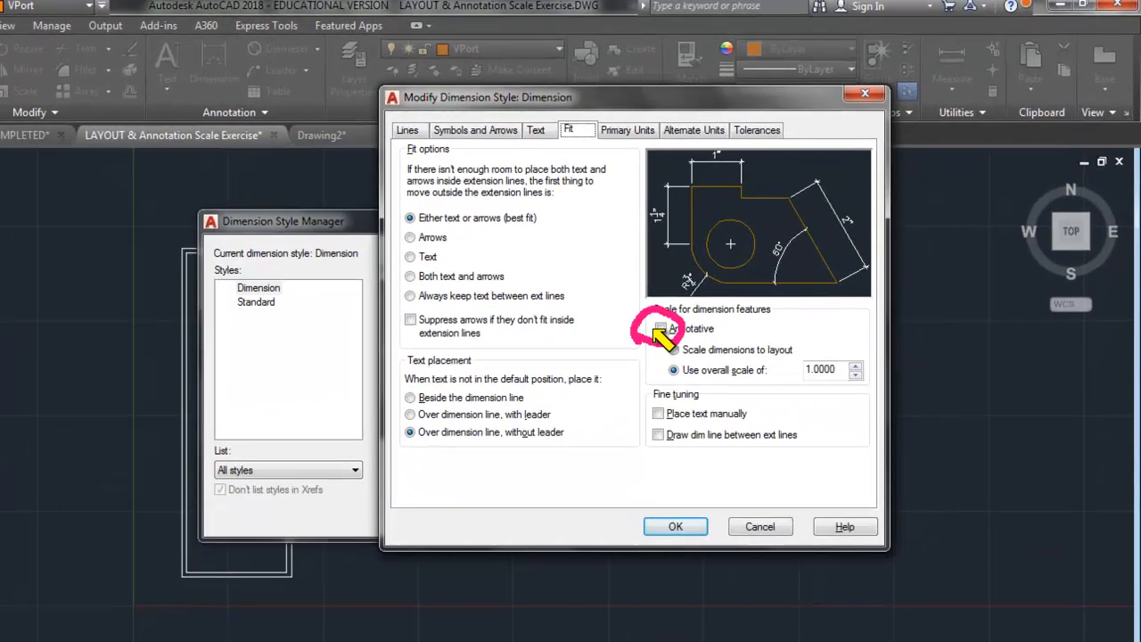
{"action": "key", "text": "Escape"}
{"action": "left_click", "coordinate": [658, 331]}
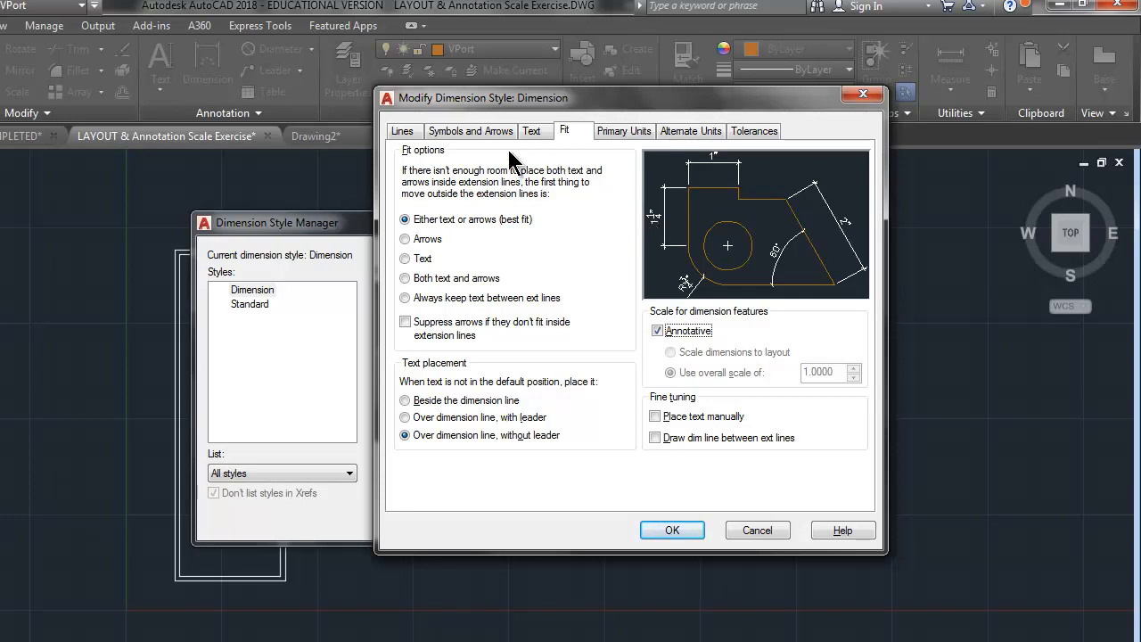
Keep TEXT-DIMENSION as the dimension style's text style, save the style changes and close the dimension style settings.
{"action": "left_click", "coordinate": [535, 132]}
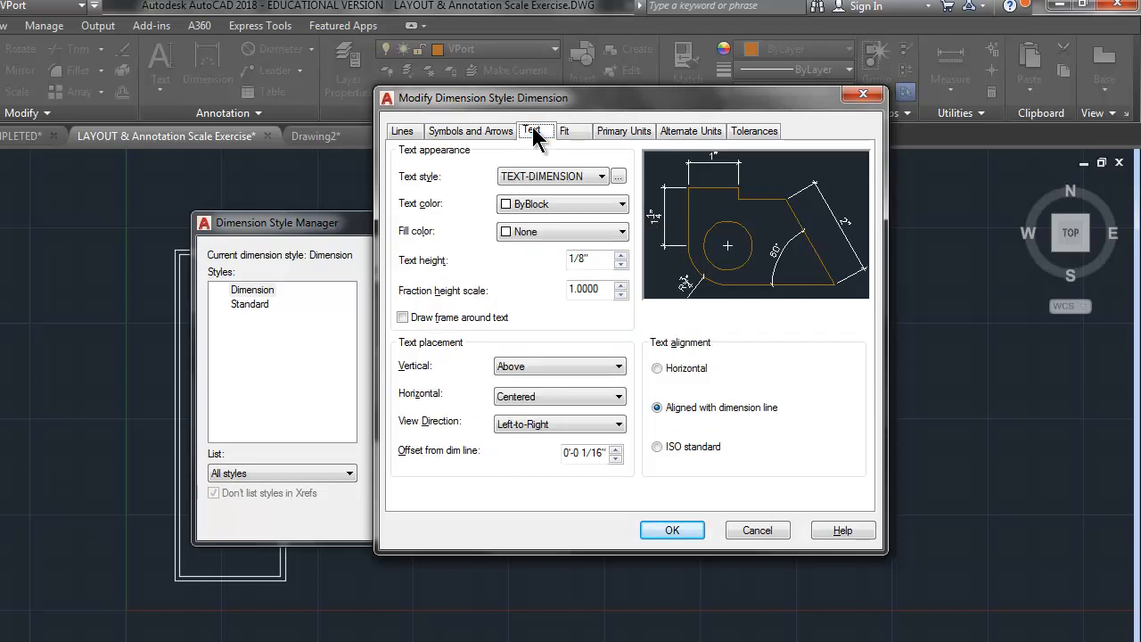
{"action": "left_click", "coordinate": [523, 177]}
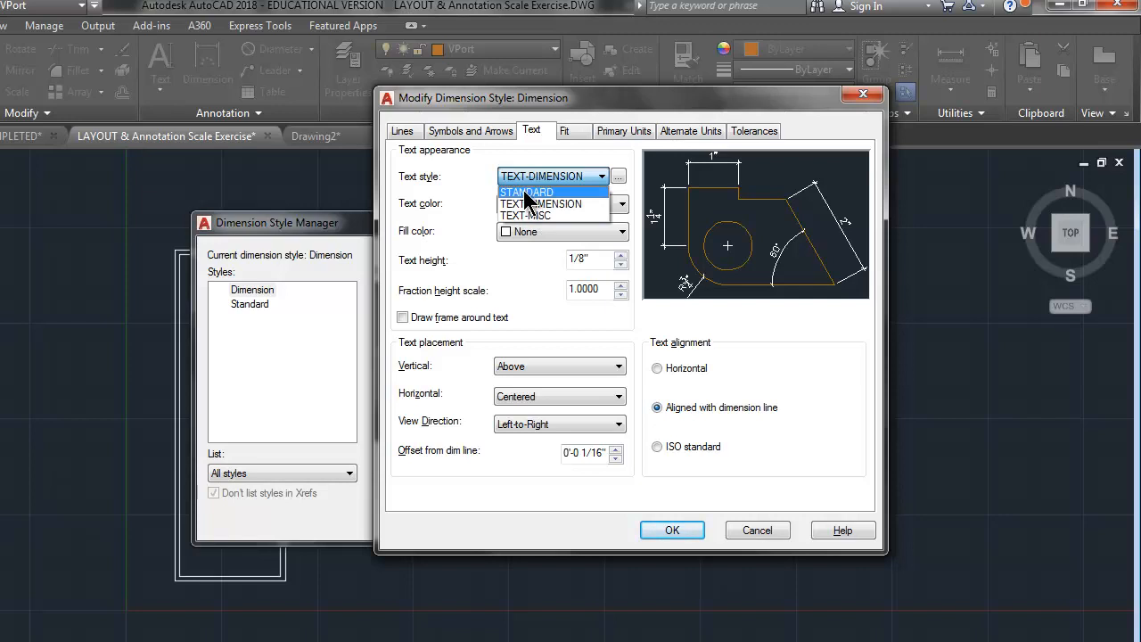
{"action": "left_click", "coordinate": [529, 272]}
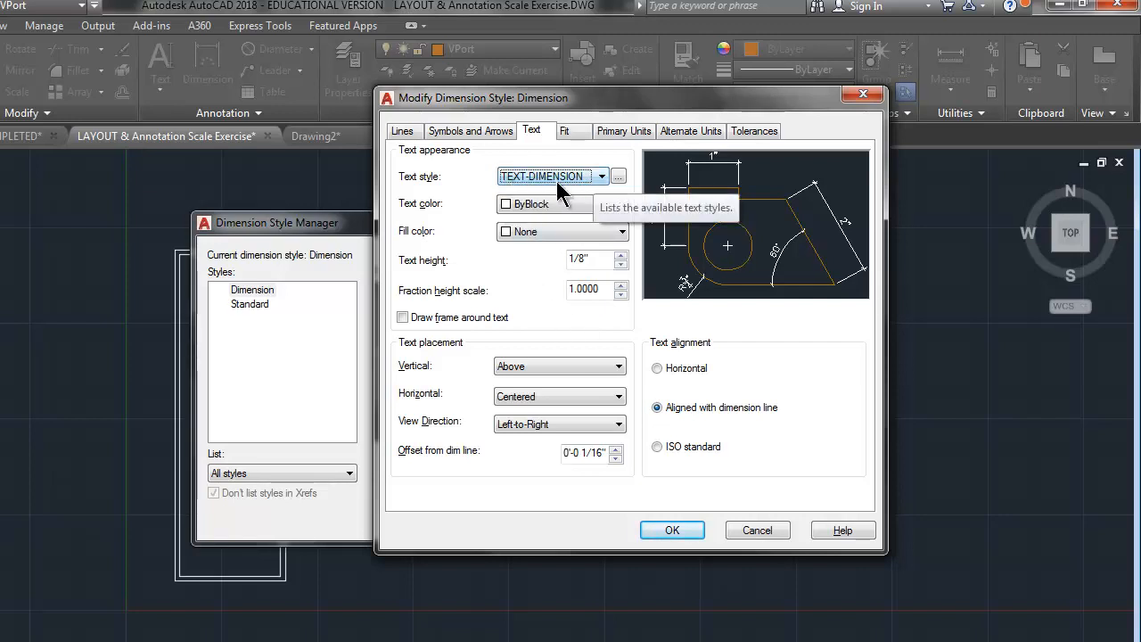
{"action": "left_click", "coordinate": [675, 531]}
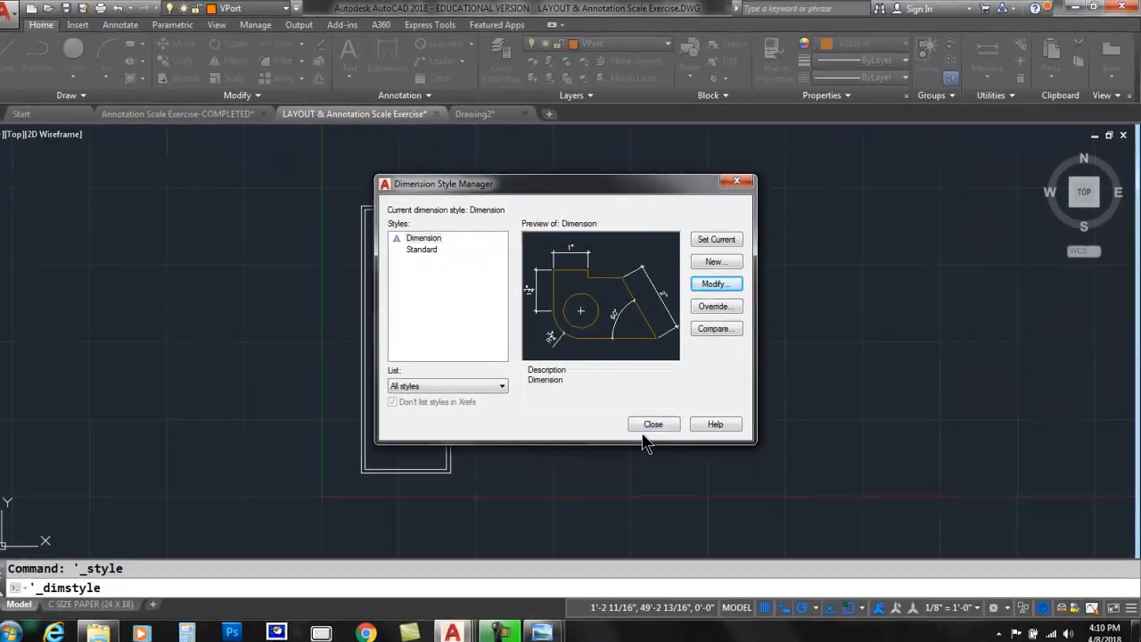
{"action": "left_click", "coordinate": [652, 424]}
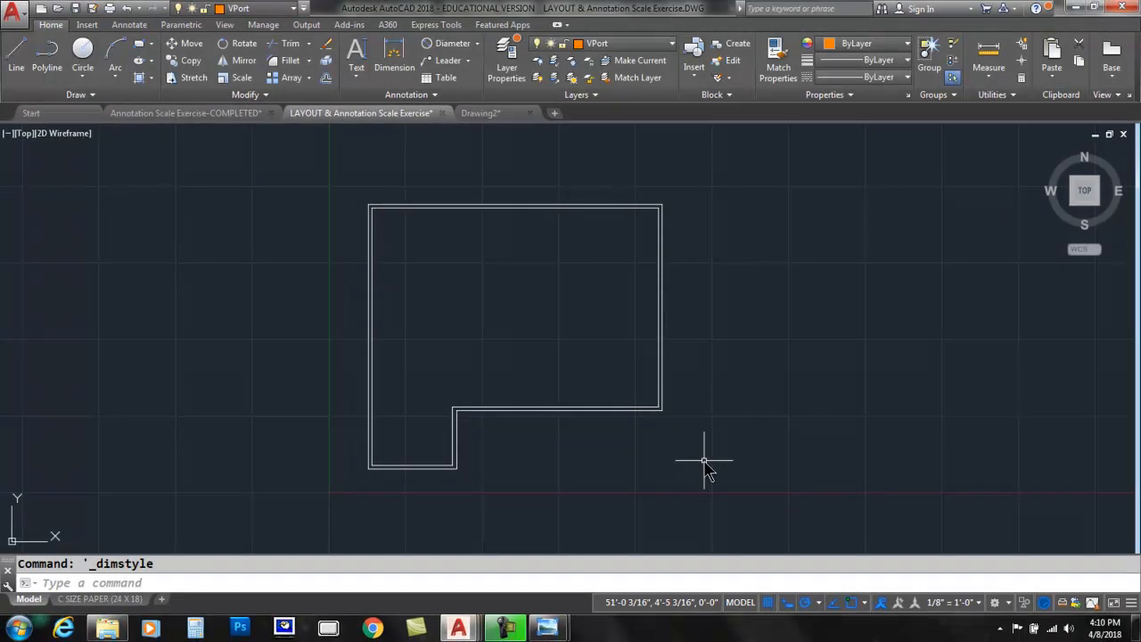
Make the yellow dimension layer current in place of VPort.
{"action": "key", "text": "ctrl+F12"}
{"action": "mouse_move", "coordinate": [559, 54]}
{"action": "left_mouse_down"}
{"action": "mouse_move", "coordinate": [620, 26]}
{"action": "mouse_move", "coordinate": [569, 47]}
{"action": "left_mouse_up"}
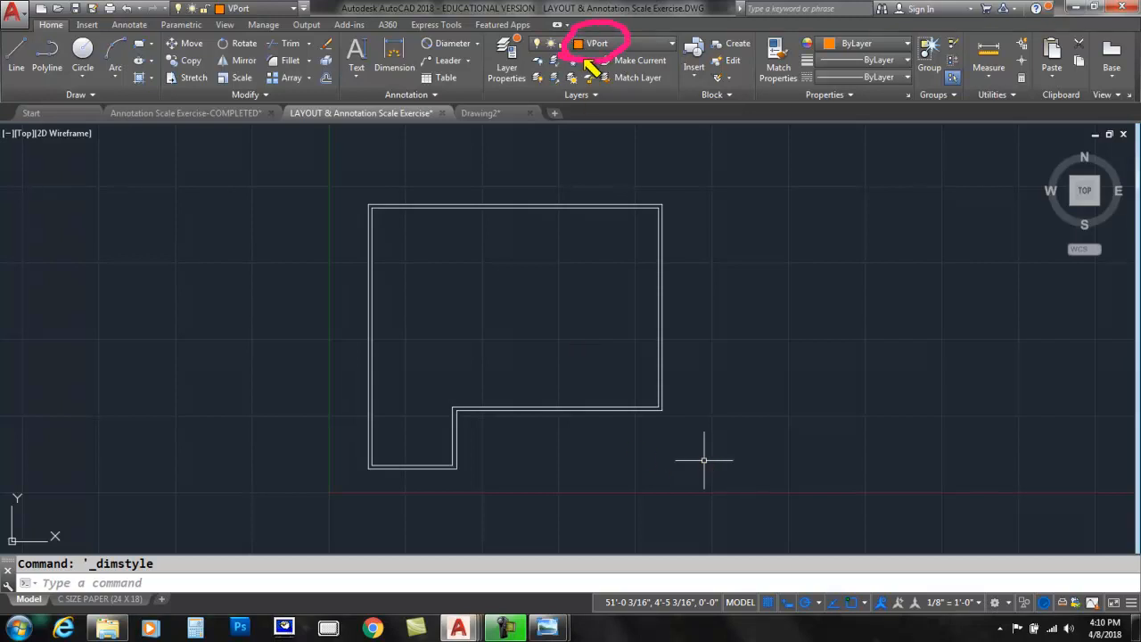
{"action": "key", "text": "Escape"}
{"action": "left_click", "coordinate": [629, 43]}
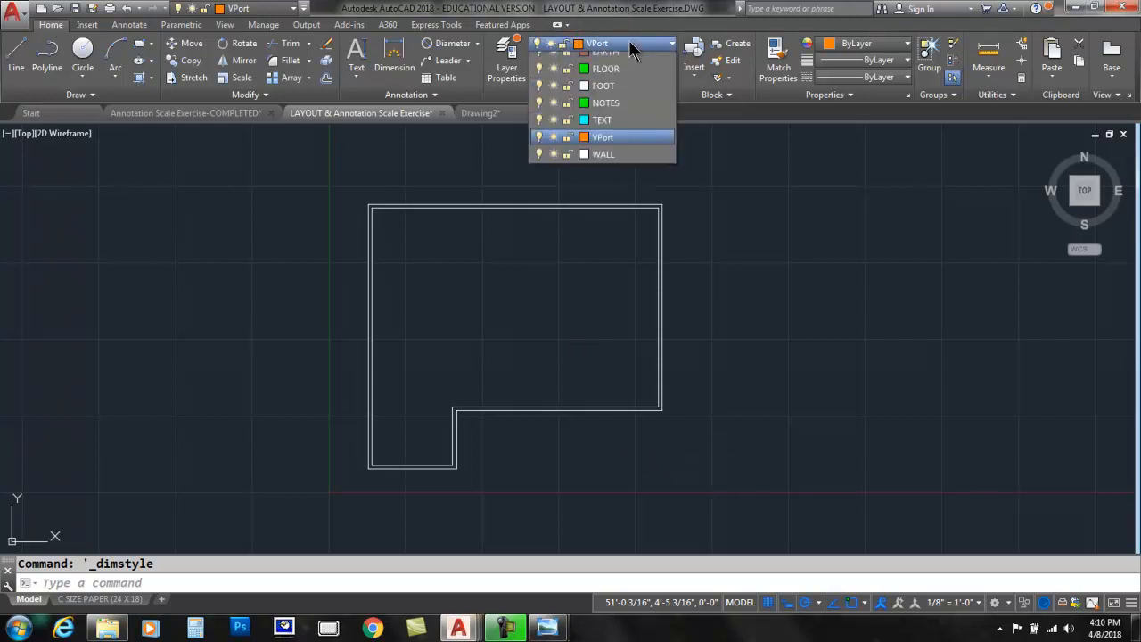
{"action": "left_click", "coordinate": [624, 96]}
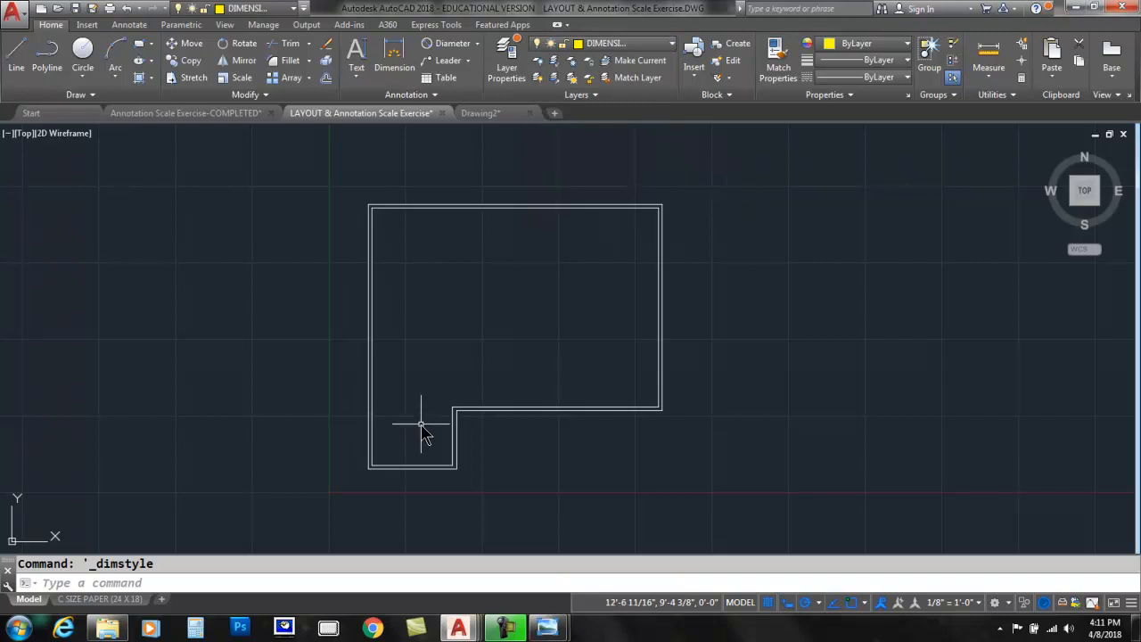
Place a horizontal linear dimension below the plan's lower-left wing, between its two outer bottom corners, at the 1/8" = 1'-0" annotation scale.
{"action": "mouse_move", "coordinate": [362, 482]}
{"action": "left_mouse_down"}
{"action": "mouse_move", "coordinate": [461, 482]}
{"action": "mouse_move", "coordinate": [451, 495]}
{"action": "mouse_move", "coordinate": [535, 501]}
{"action": "mouse_move", "coordinate": [650, 464]}
{"action": "left_mouse_up"}
{"action": "mouse_move", "coordinate": [668, 297]}
{"action": "left_mouse_down"}
{"action": "mouse_move", "coordinate": [687, 291]}
{"action": "mouse_move", "coordinate": [704, 359]}
{"action": "left_mouse_up"}
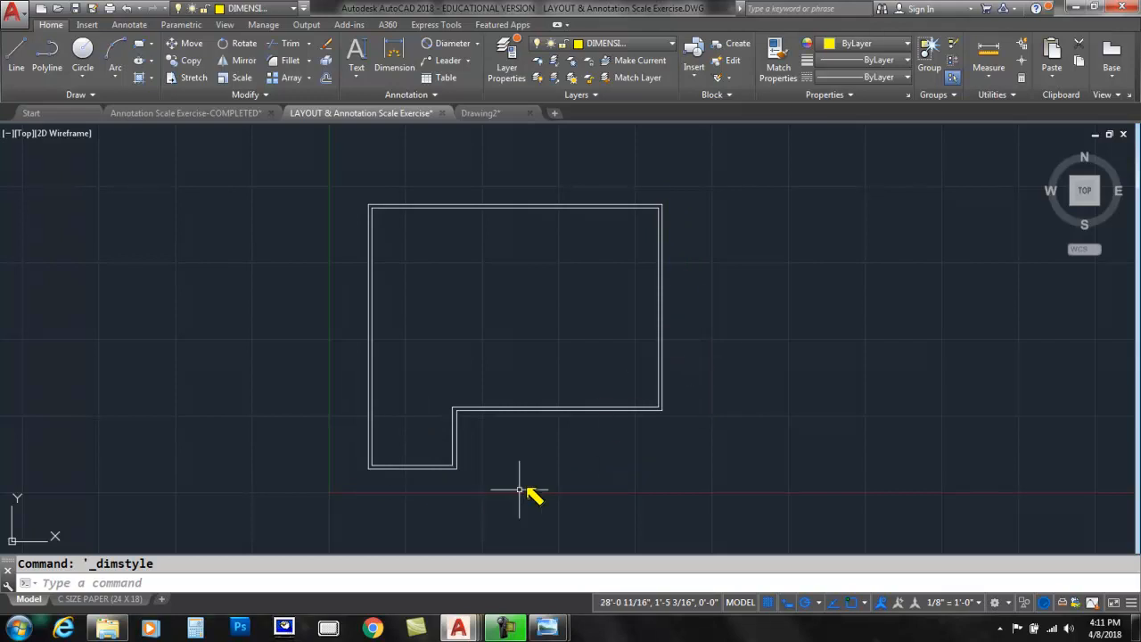
{"action": "scroll", "coordinate": [440, 509], "scroll_direction": "up", "scroll_amount": 2}
{"action": "scroll", "coordinate": [464, 498], "scroll_direction": "up", "scroll_amount": 2}
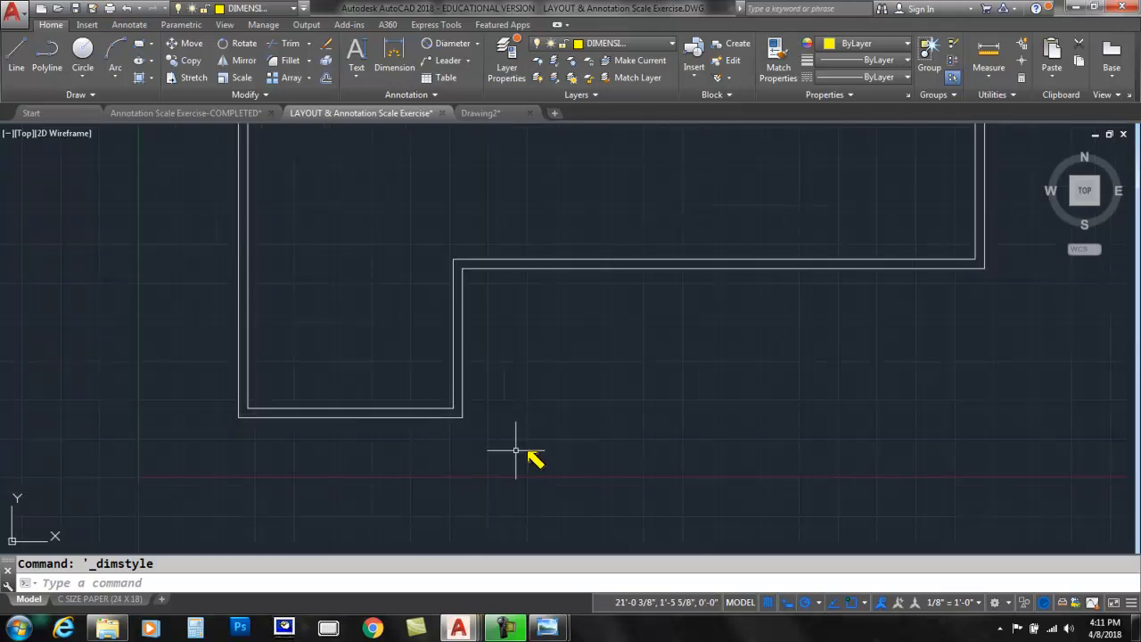
{"action": "left_click", "coordinate": [477, 43]}
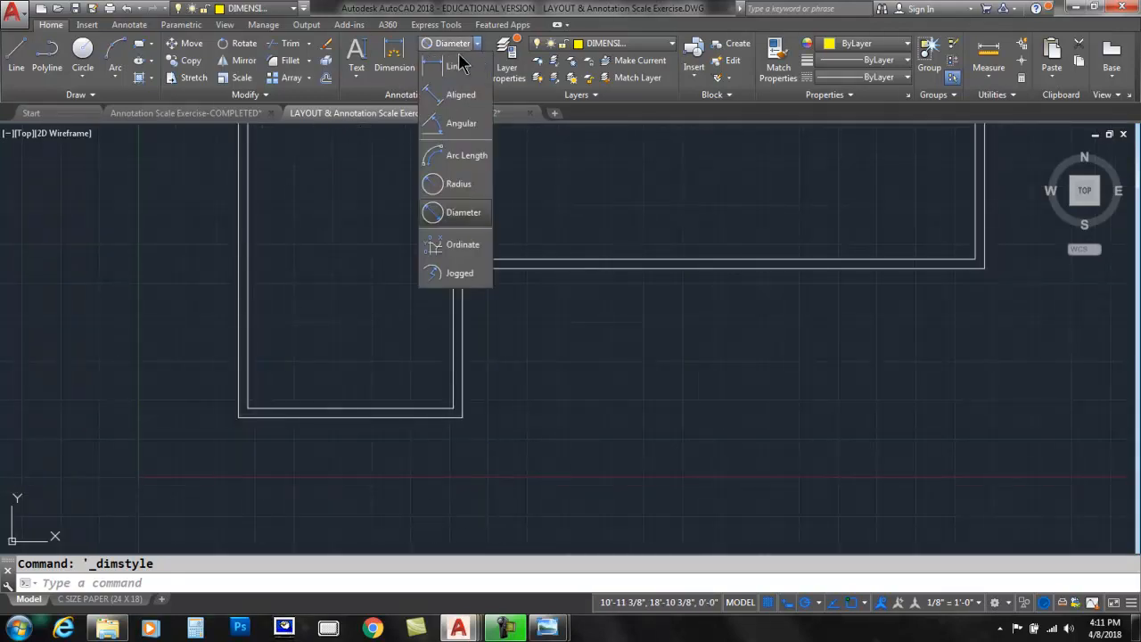
{"action": "left_click", "coordinate": [446, 65]}
{"action": "left_click", "coordinate": [239, 417]}
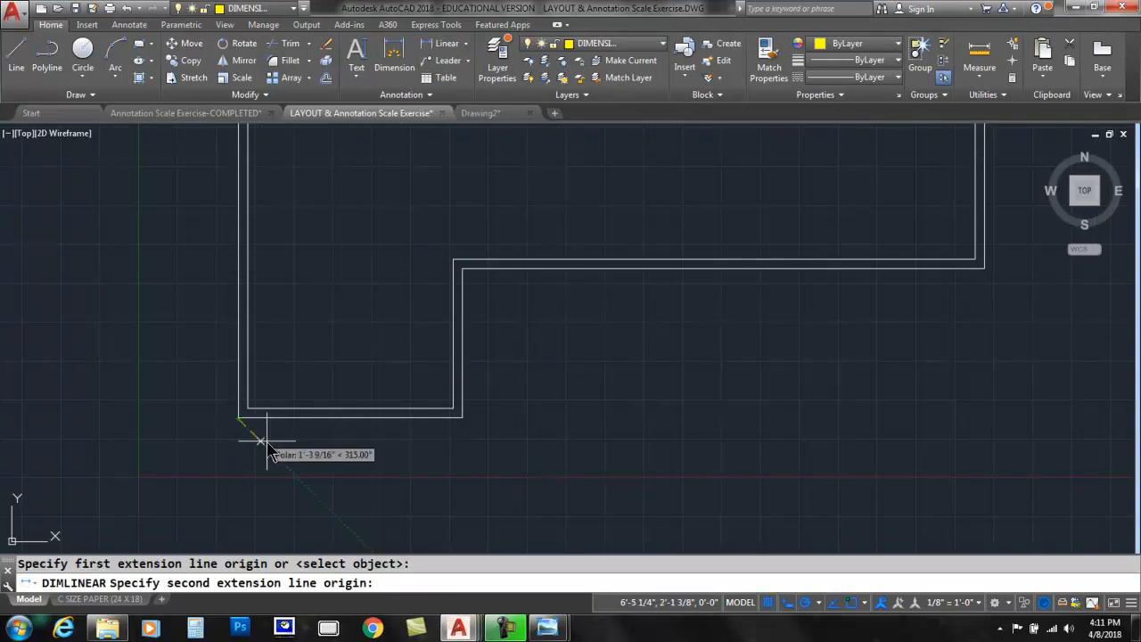
{"action": "left_click", "coordinate": [462, 417]}
{"action": "scroll", "coordinate": [464, 475], "scroll_direction": "down", "scroll_amount": 2}
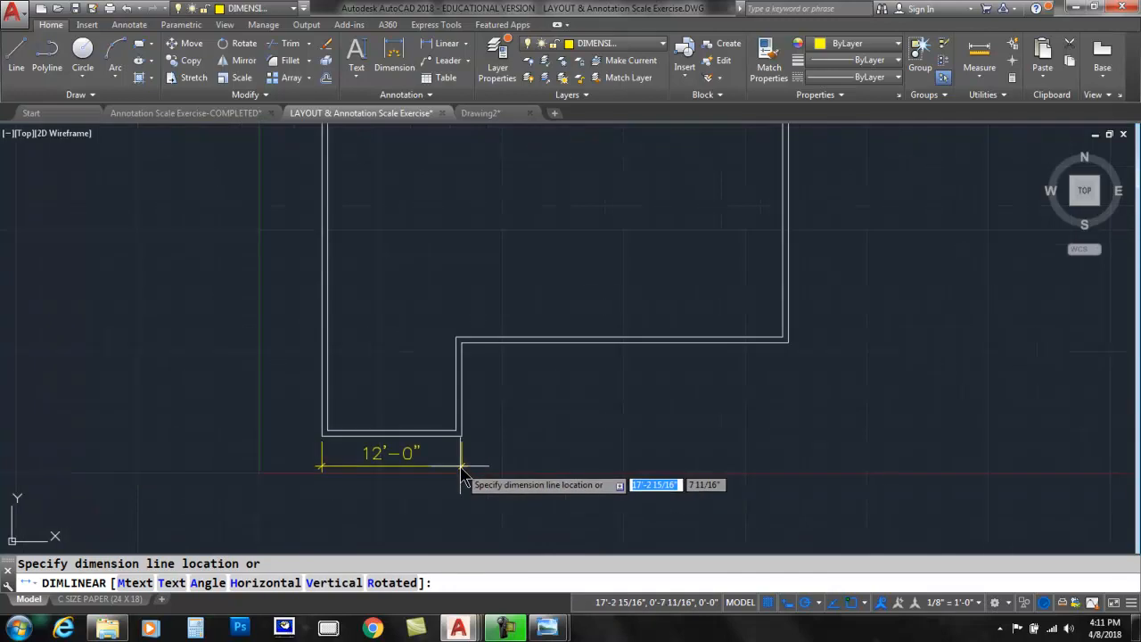
{"action": "left_click", "coordinate": [465, 486]}
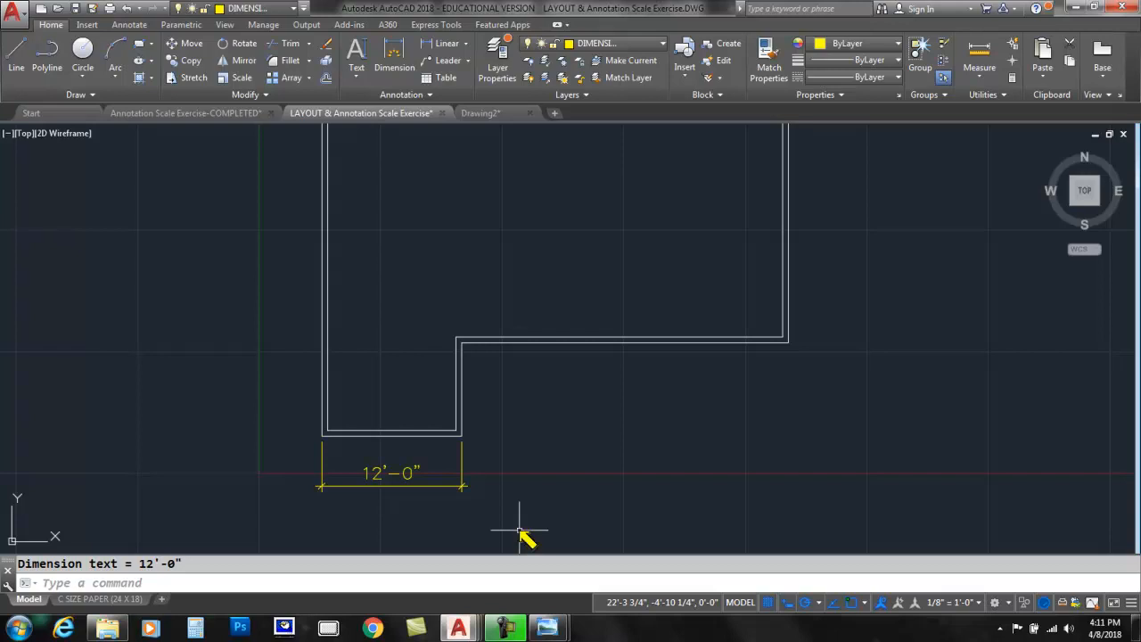
Set the model space annotation scale to 1/4" = 1'-0".
{"action": "left_click_drag", "start_coordinate": [340, 465], "coordinate": [462, 464]}
{"action": "left_click_drag", "start_coordinate": [343, 477], "coordinate": [446, 479]}
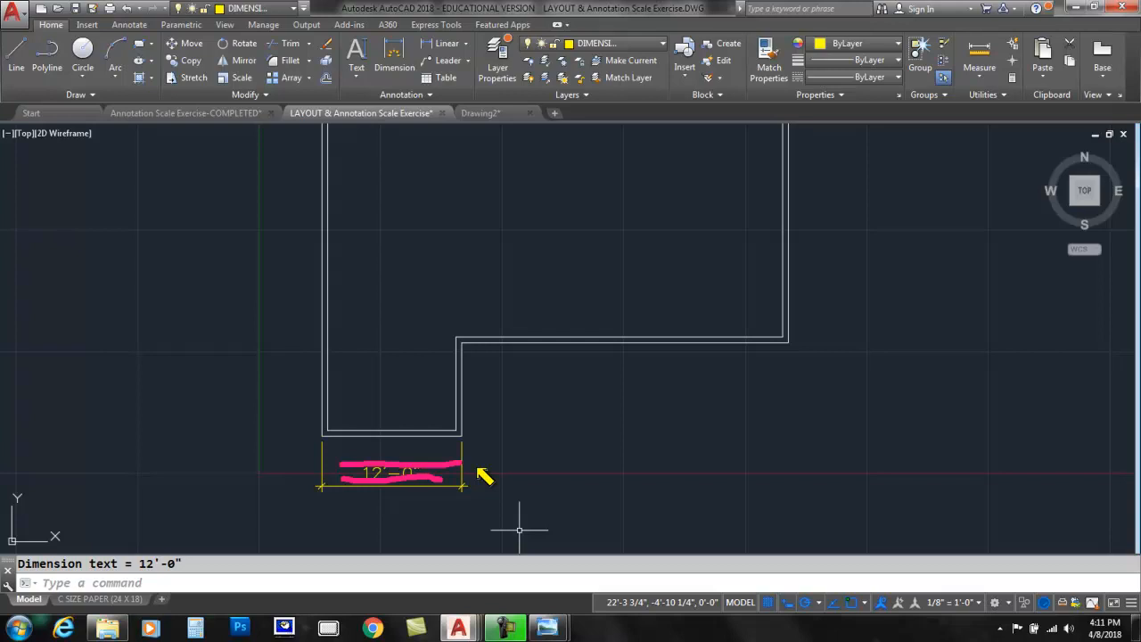
{"action": "mouse_move", "coordinate": [908, 590]}
{"action": "left_mouse_down"}
{"action": "mouse_move", "coordinate": [919, 573]}
{"action": "mouse_move", "coordinate": [992, 573]}
{"action": "mouse_move", "coordinate": [995, 620]}
{"action": "mouse_move", "coordinate": [919, 629]}
{"action": "mouse_move", "coordinate": [923, 575]}
{"action": "mouse_move", "coordinate": [952, 620]}
{"action": "left_mouse_up"}
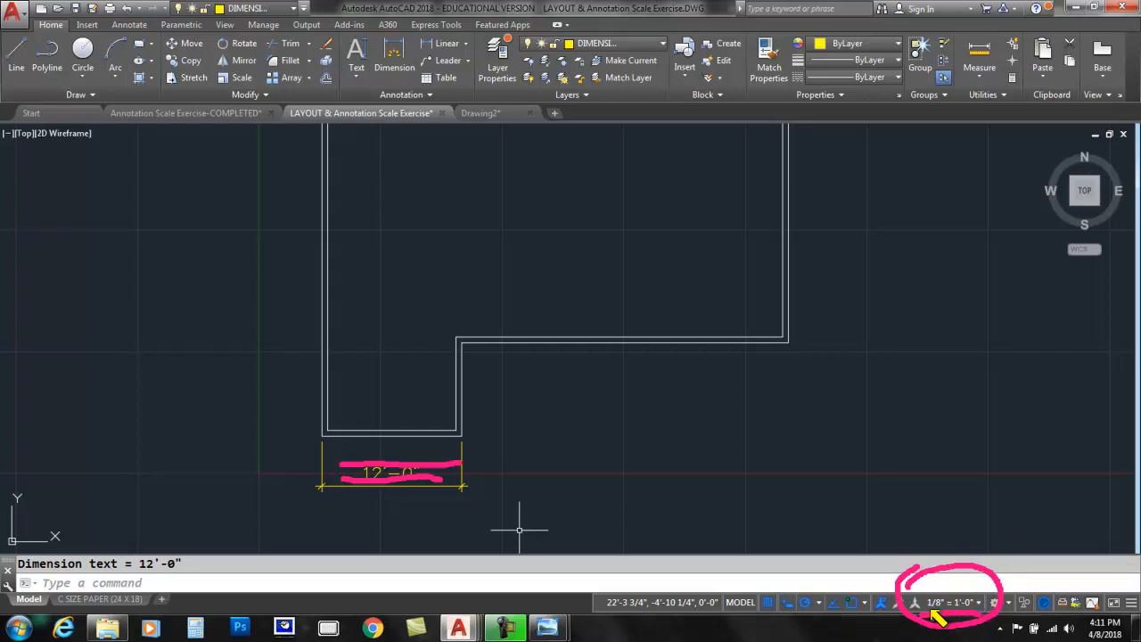
{"action": "left_click_drag", "start_coordinate": [935, 360], "coordinate": [950, 567]}
{"action": "mouse_move", "coordinate": [913, 531]}
{"action": "left_mouse_down"}
{"action": "mouse_move", "coordinate": [951, 571]}
{"action": "mouse_move", "coordinate": [999, 517]}
{"action": "left_mouse_up"}
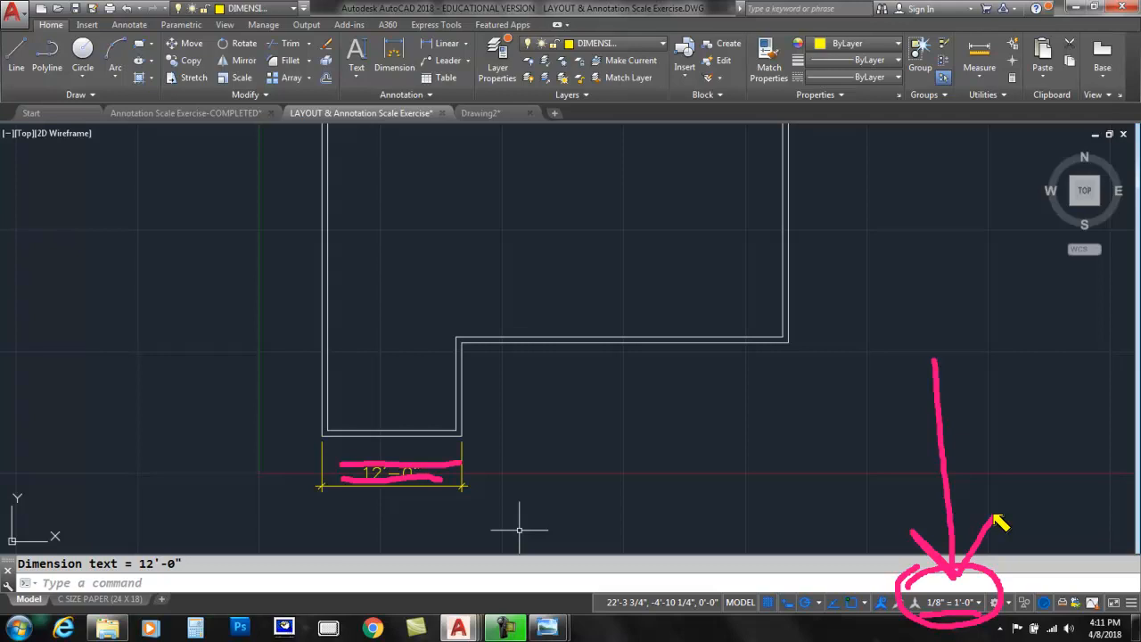
{"action": "key", "text": "Escape"}
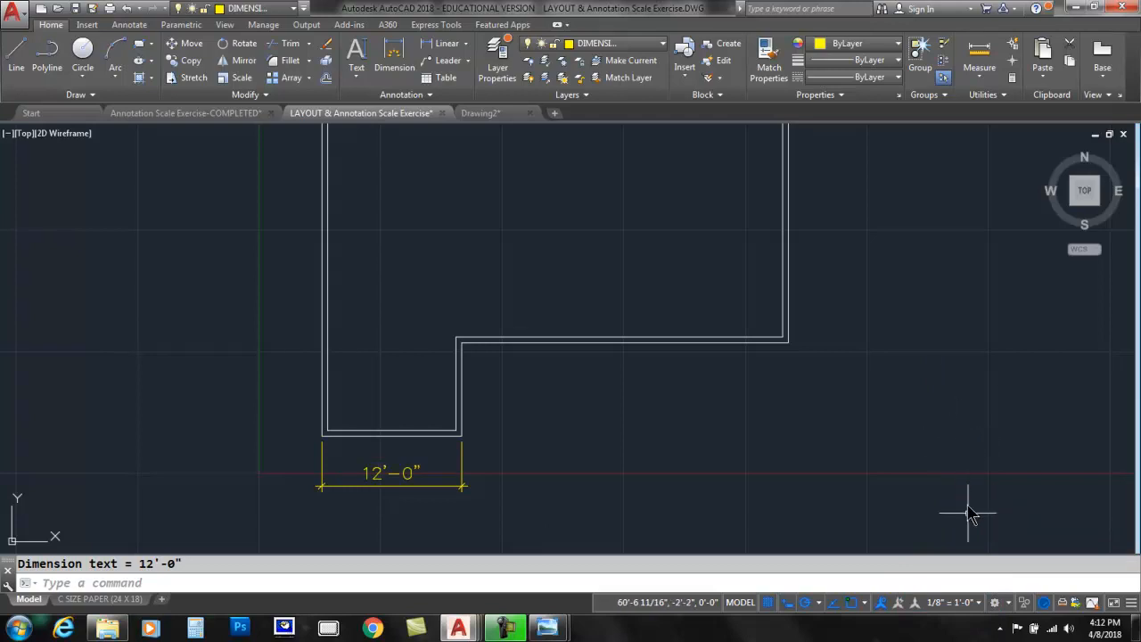
{"action": "left_click", "coordinate": [978, 604]}
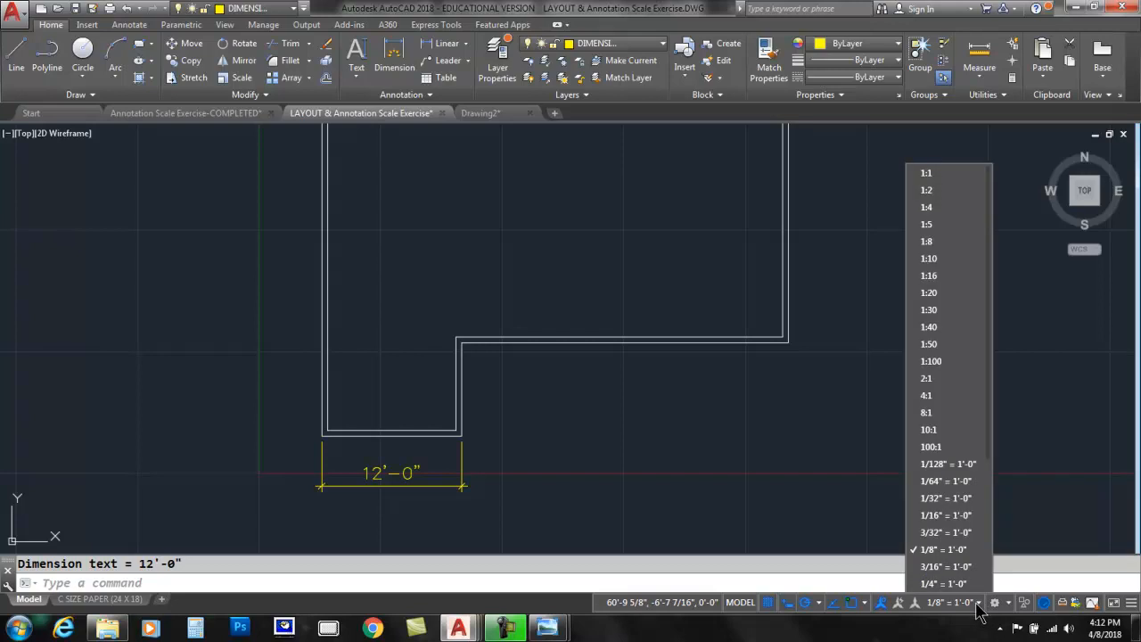
{"action": "scroll", "coordinate": [954, 521], "scroll_direction": "down", "scroll_amount": 2}
{"action": "scroll", "coordinate": [950, 504], "scroll_direction": "down", "scroll_amount": 2}
{"action": "left_click", "coordinate": [936, 448]}
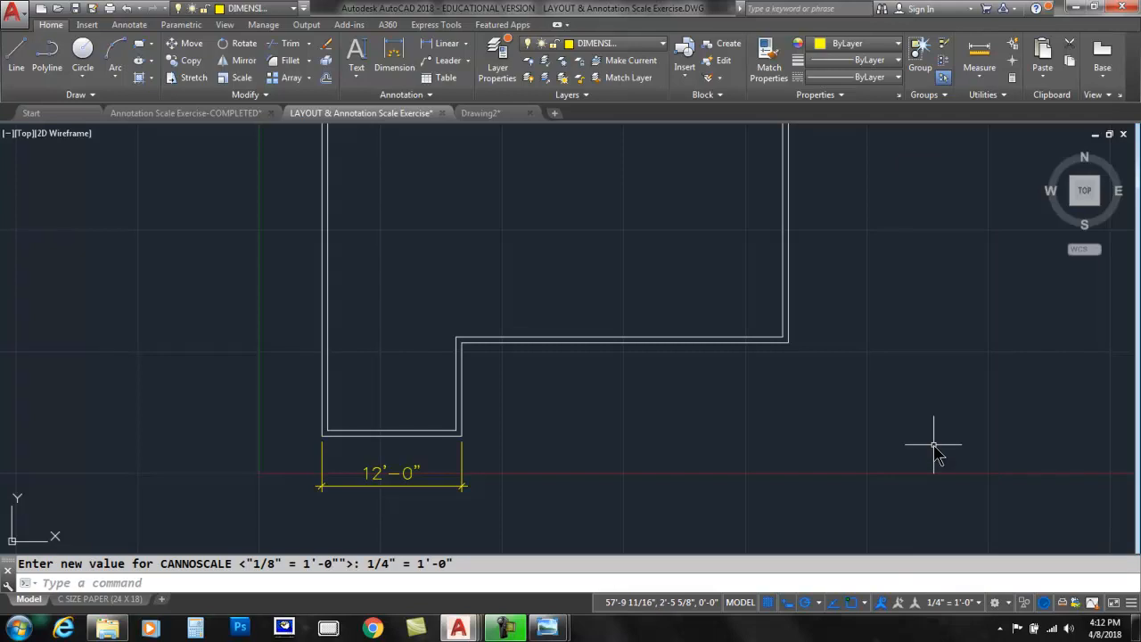
Erase the dimension below the lower-left wing and replace it with a new linear dimension between the same outer corners.
{"action": "left_click", "coordinate": [378, 473]}
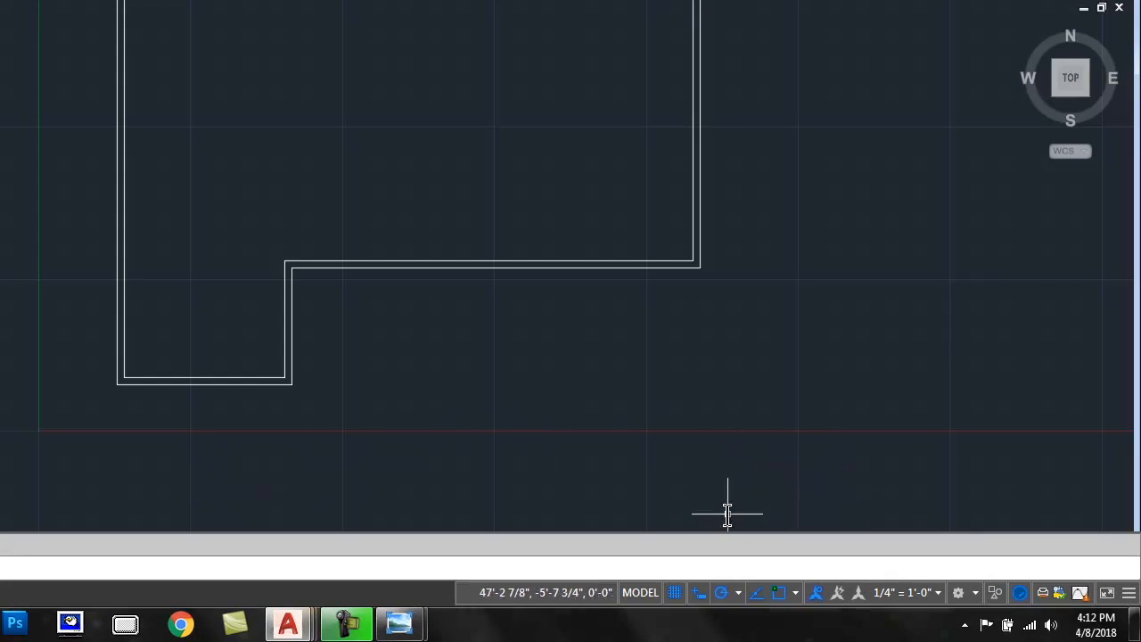
{"action": "mouse_move", "coordinate": [828, 561]}
{"action": "left_mouse_down"}
{"action": "mouse_move", "coordinate": [955, 576]}
{"action": "mouse_move", "coordinate": [870, 616]}
{"action": "left_mouse_up"}
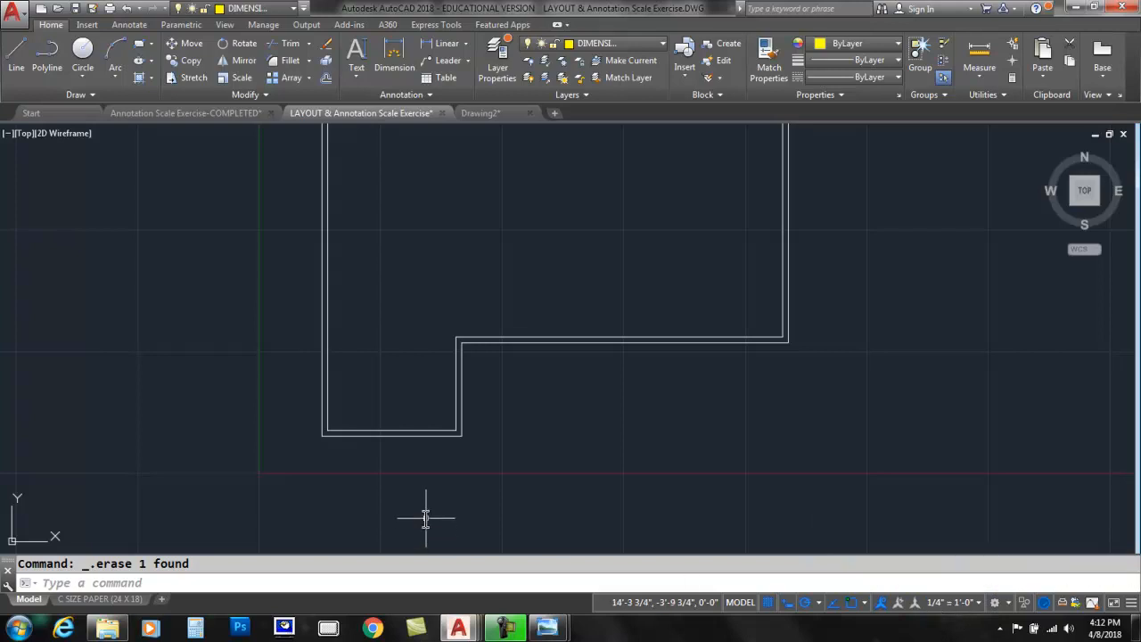
{"action": "left_click", "coordinate": [440, 45]}
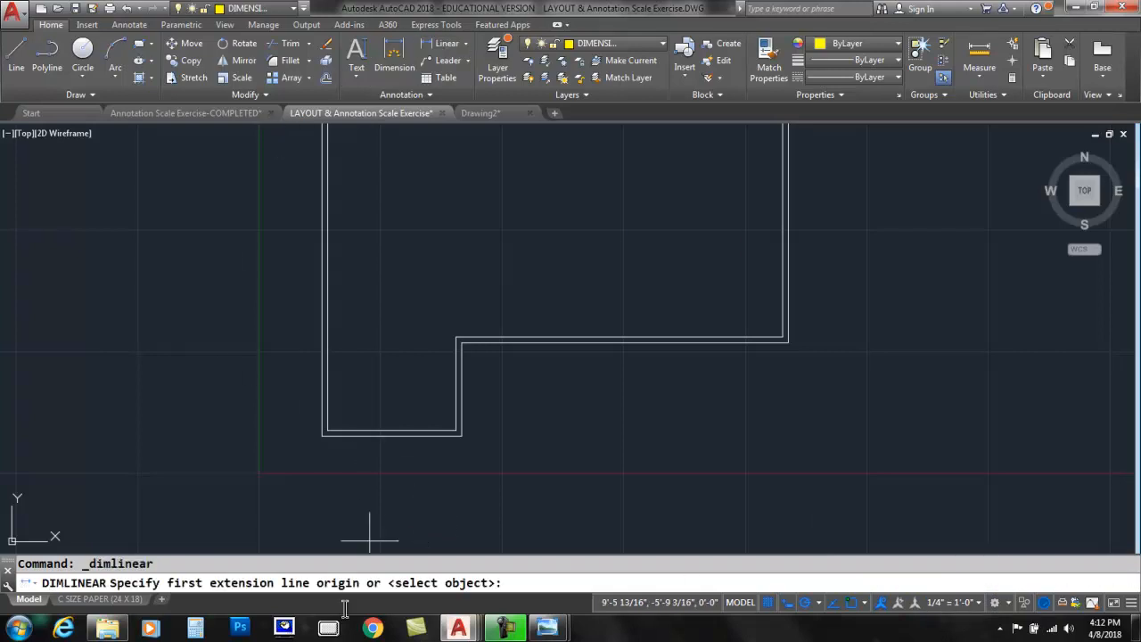
{"action": "left_click", "coordinate": [128, 387]}
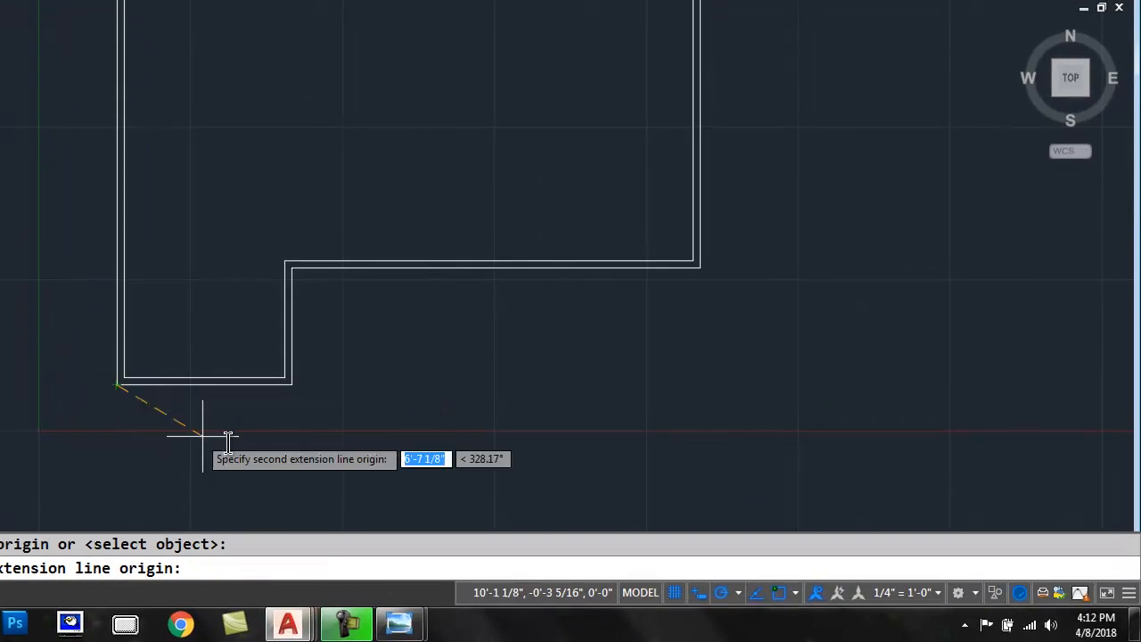
{"action": "left_click", "coordinate": [301, 387]}
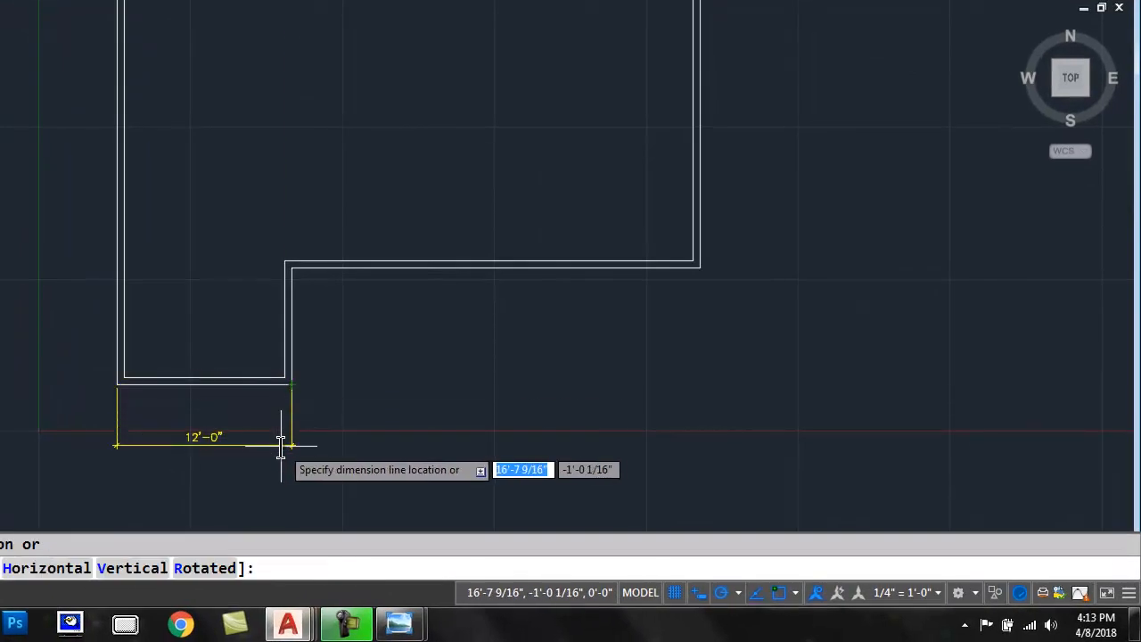
{"action": "left_click", "coordinate": [286, 434]}
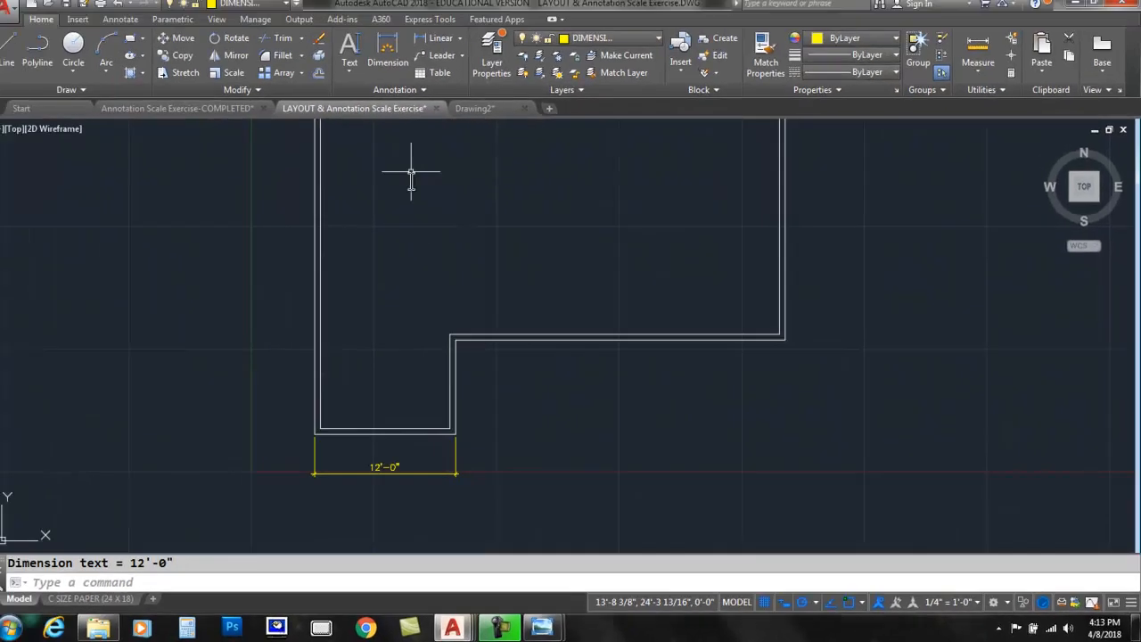
Add a horizontal linear dimension from the wing's outer bottom-right corner to the plan's outer lower-right corner, aligned with the wing's dimension line.
{"action": "left_click", "coordinate": [433, 46]}
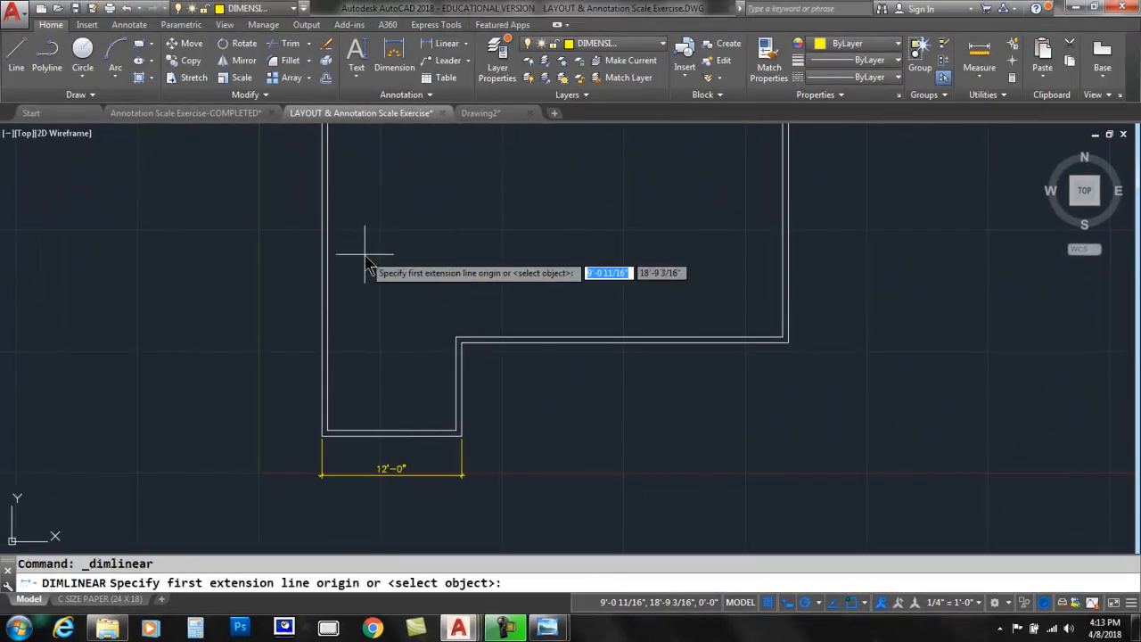
{"action": "left_click", "coordinate": [464, 436]}
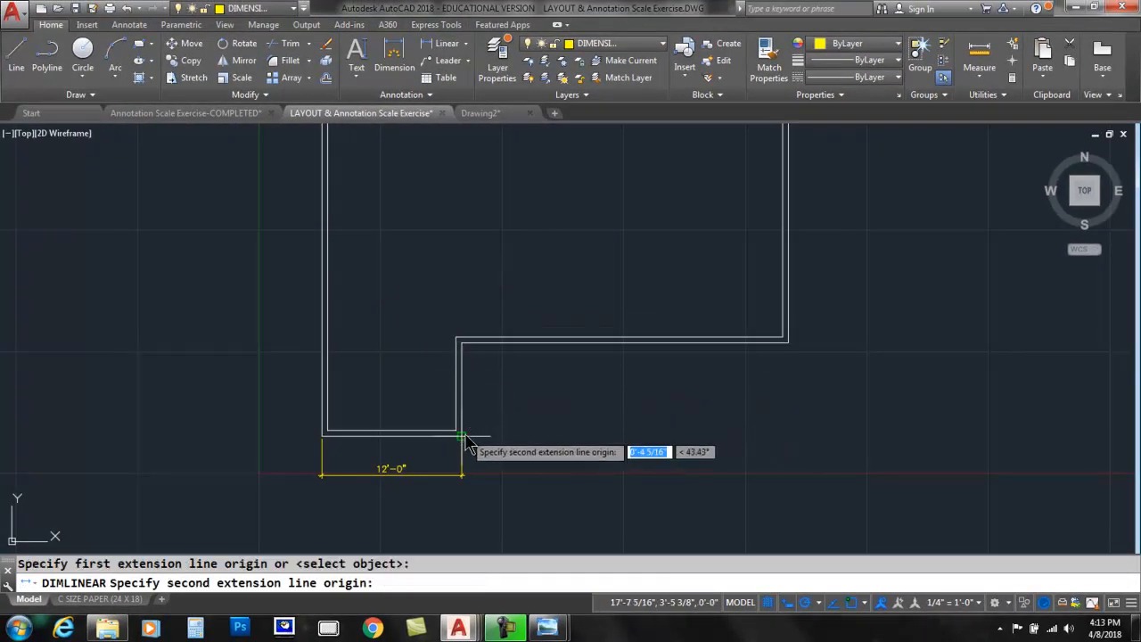
{"action": "left_click", "coordinate": [787, 344]}
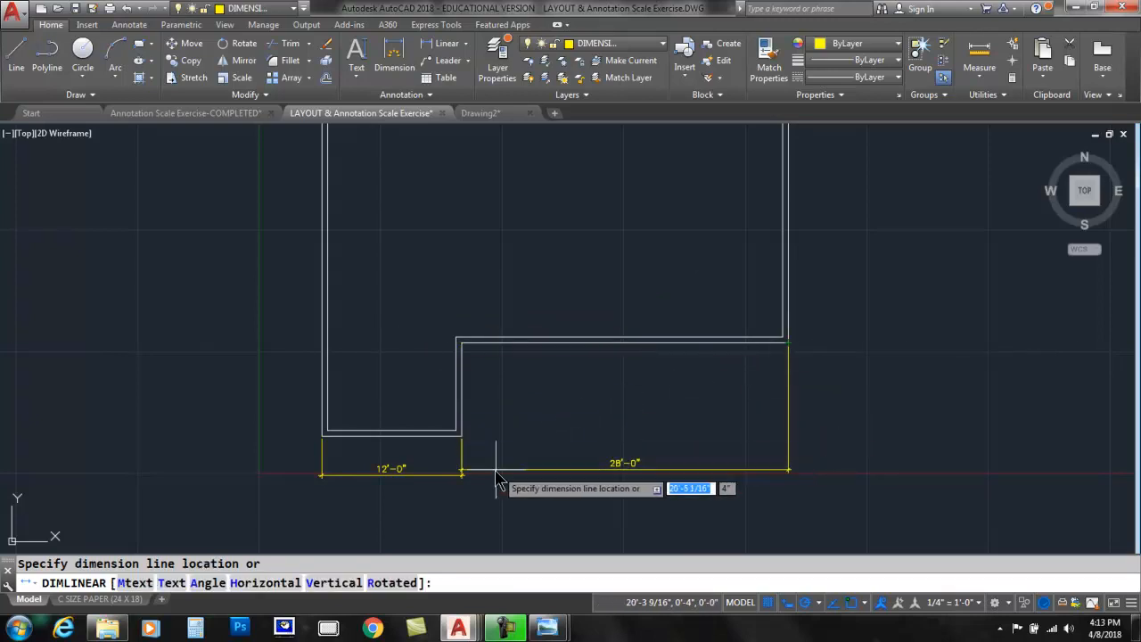
{"action": "scroll", "coordinate": [482, 504], "scroll_direction": "up", "scroll_amount": 6}
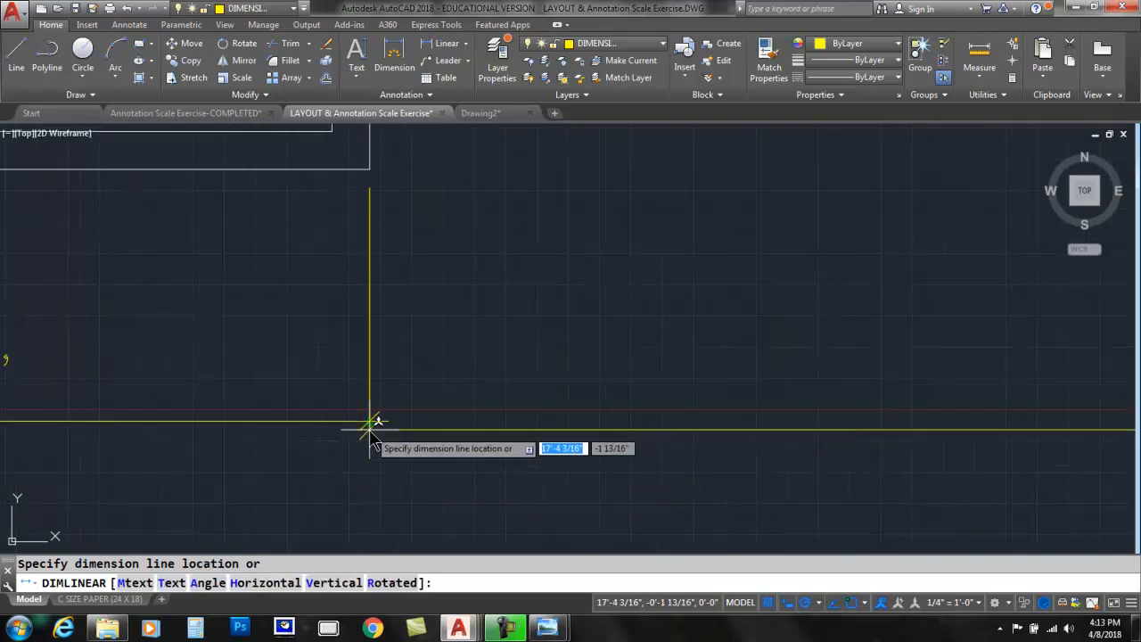
{"action": "left_click", "coordinate": [373, 423]}
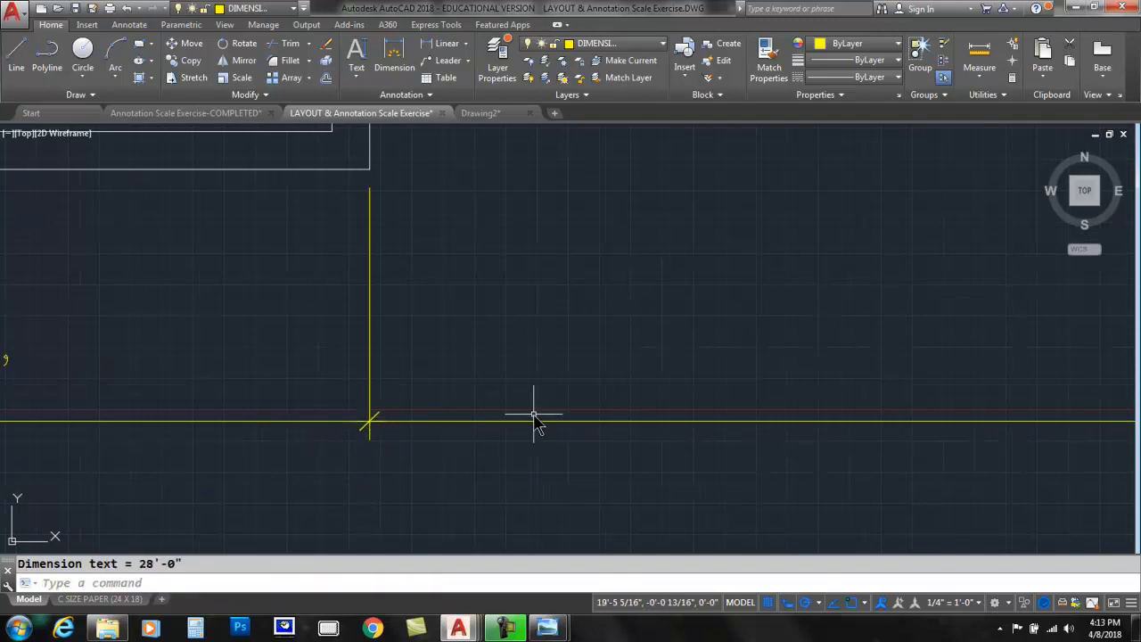
{"action": "scroll", "coordinate": [454, 408], "scroll_direction": "down", "scroll_amount": 4}
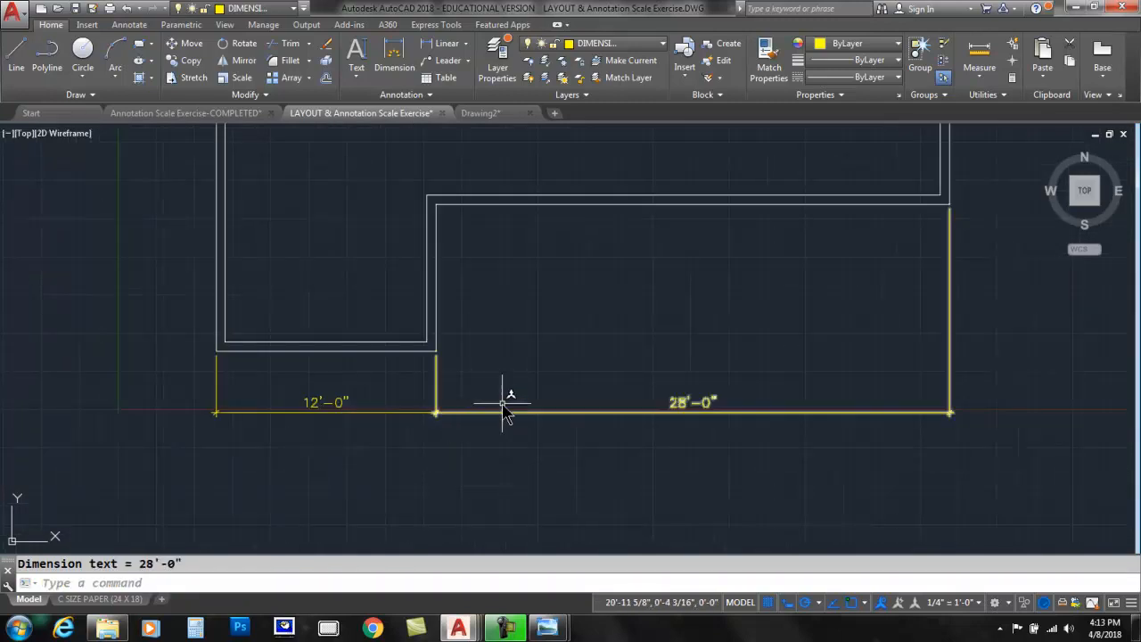
Place an overall horizontal linear dimension below the two existing ones, between the plan's outer lower-left and lower-right corners.
{"action": "middle_click_drag", "start_coordinate": [499, 401], "coordinate": [419, 434]}
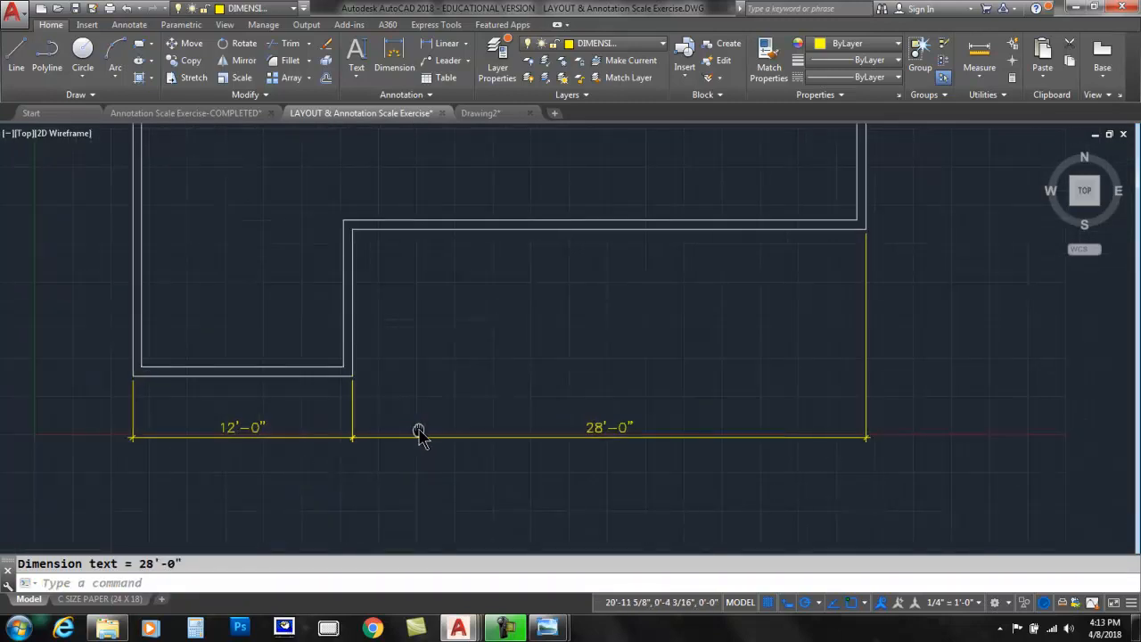
{"action": "left_click", "coordinate": [443, 43]}
{"action": "left_click", "coordinate": [133, 375]}
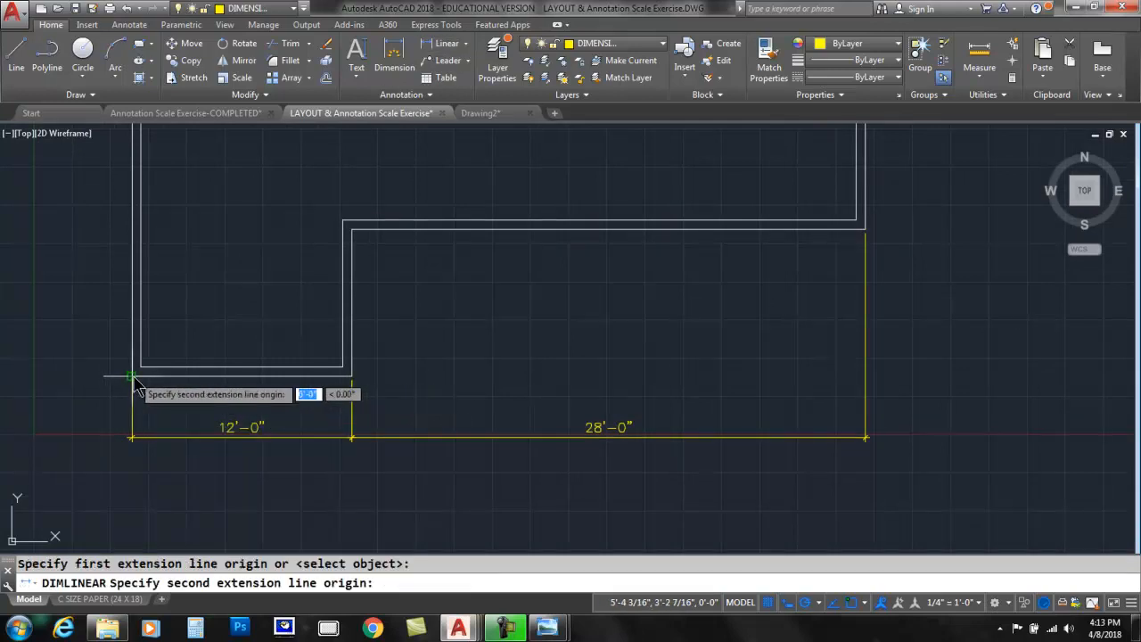
{"action": "left_click", "coordinate": [862, 232]}
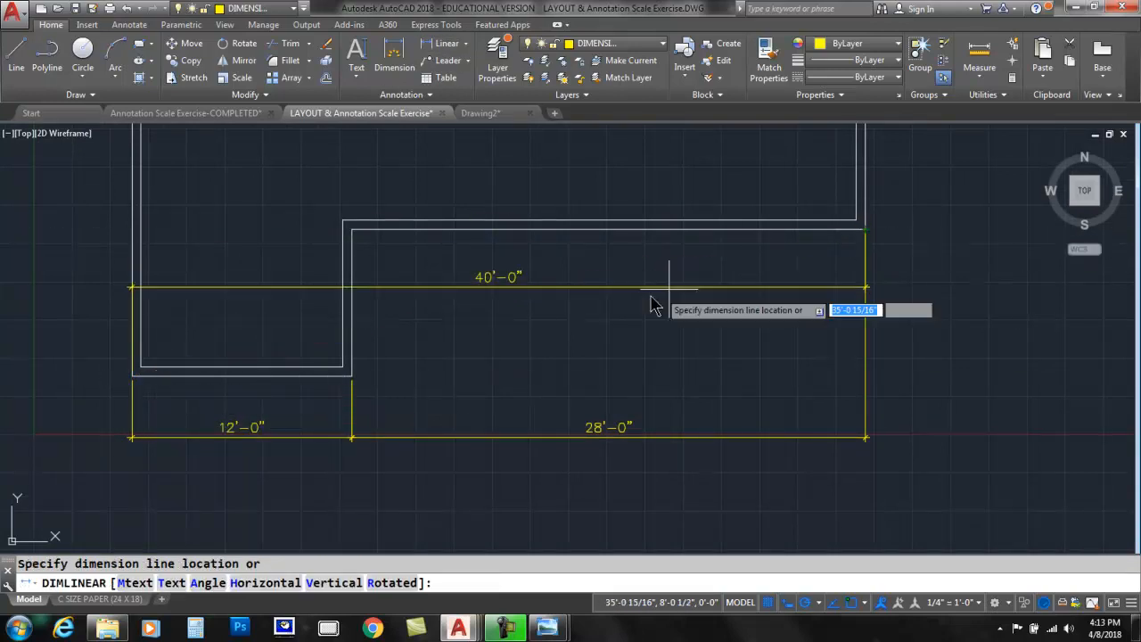
{"action": "left_click", "coordinate": [364, 470]}
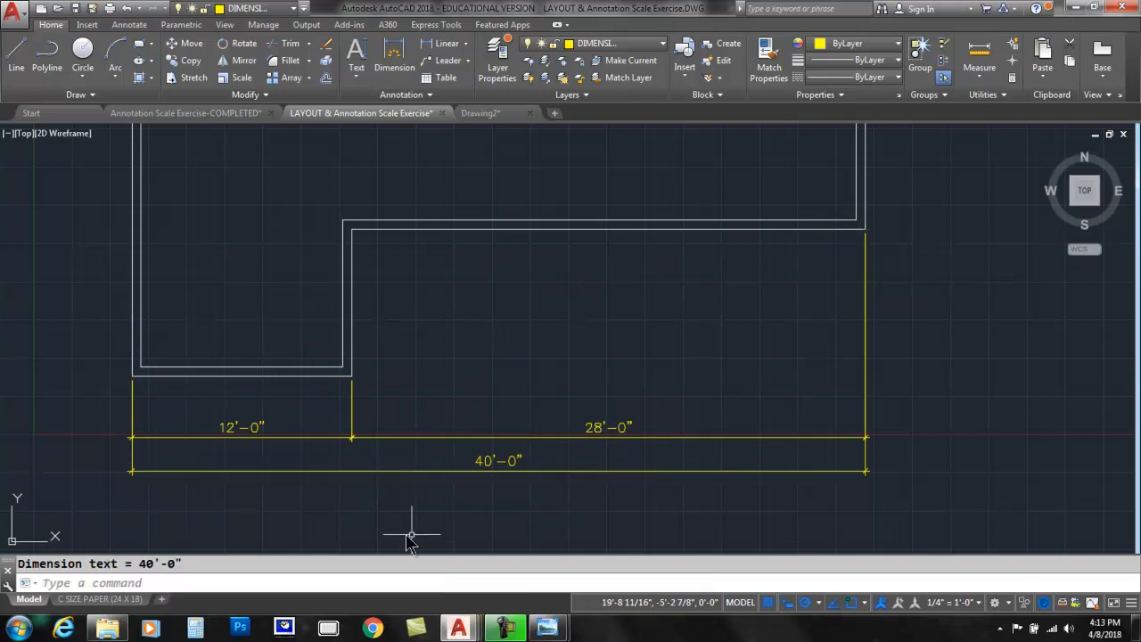
Place a vertical linear dimension to the right of the plan, from the wing's outer bottom-right corner to the main body's outer lower-right corner.
{"action": "scroll", "coordinate": [443, 439], "scroll_direction": "down", "scroll_amount": 2}
{"action": "mouse_move", "coordinate": [540, 326]}
{"action": "middle_mouse_down"}
{"action": "mouse_move", "coordinate": [486, 400]}
{"action": "mouse_move", "coordinate": [416, 464]}
{"action": "middle_mouse_up"}
{"action": "scroll", "coordinate": [410, 446], "scroll_direction": "down", "scroll_amount": 2}
{"action": "scroll", "coordinate": [407, 432], "scroll_direction": "up", "scroll_amount": 2}
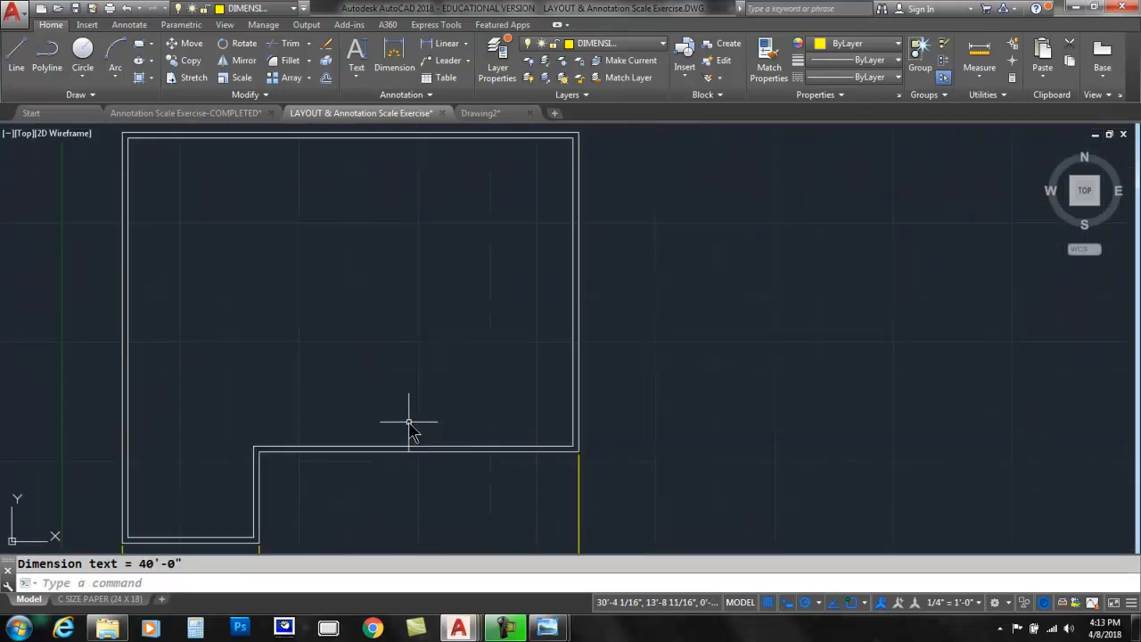
{"action": "left_click", "coordinate": [439, 42]}
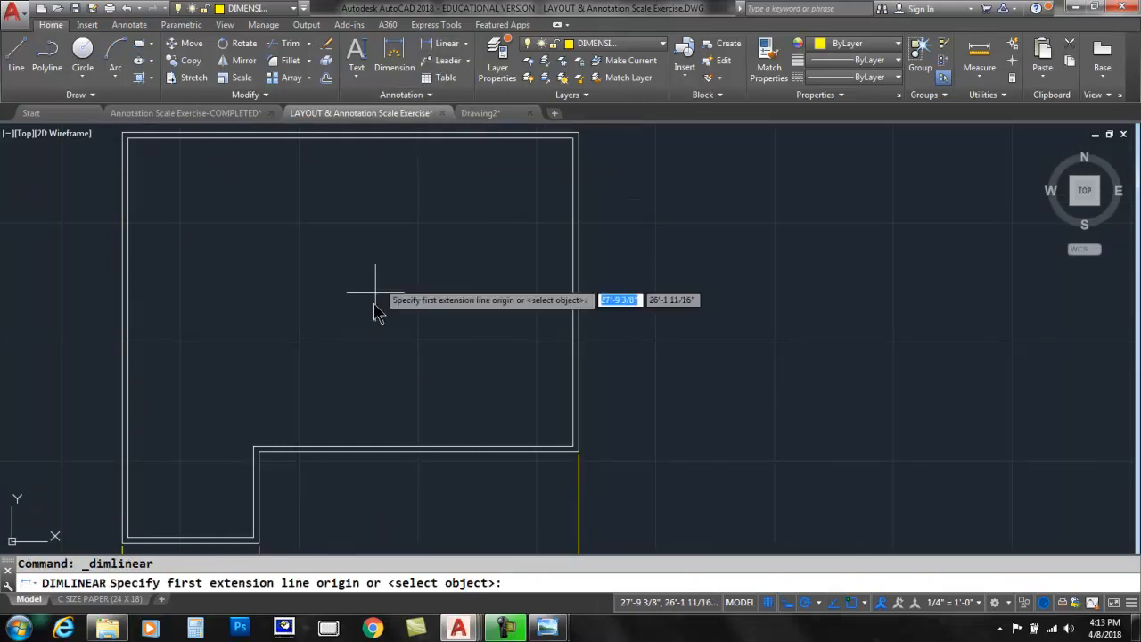
{"action": "left_click", "coordinate": [259, 541]}
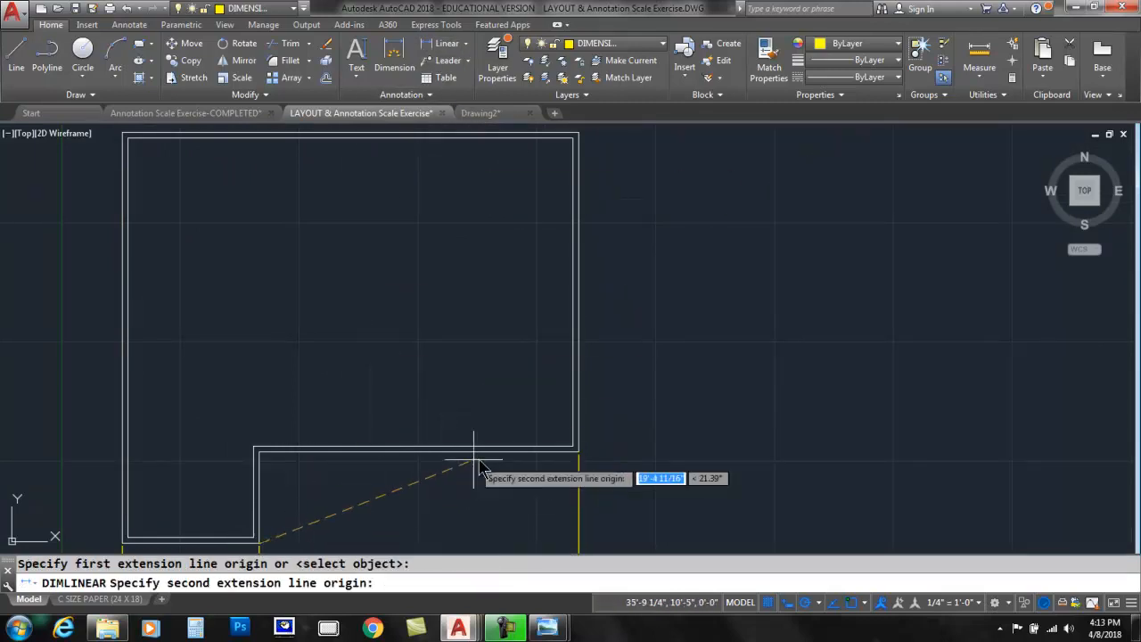
{"action": "left_click", "coordinate": [579, 452]}
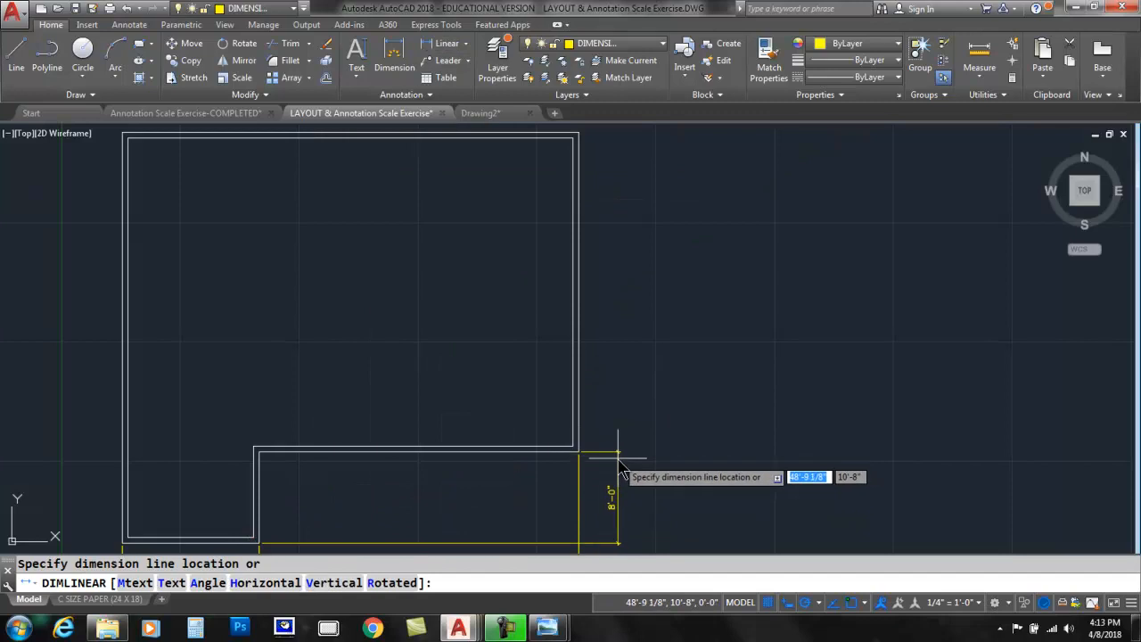
{"action": "left_click", "coordinate": [611, 458]}
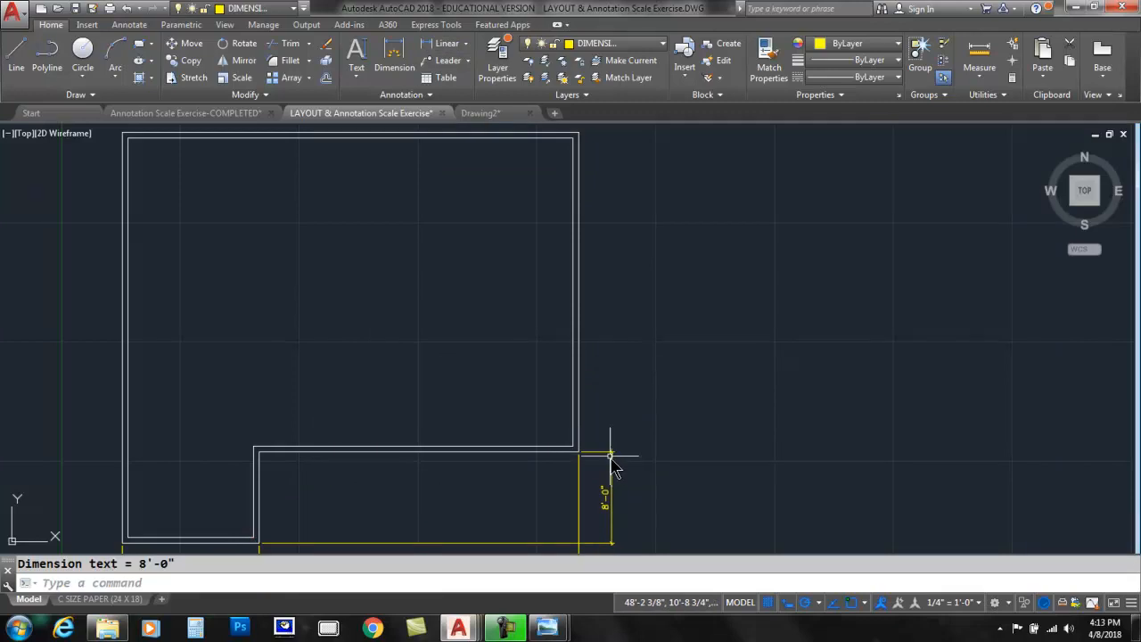
Dimension the right exterior wall vertically between its outer top and bottom corners, aligned with the vertical dimension below it.
{"action": "left_click", "coordinate": [431, 50]}
{"action": "left_click", "coordinate": [550, 131]}
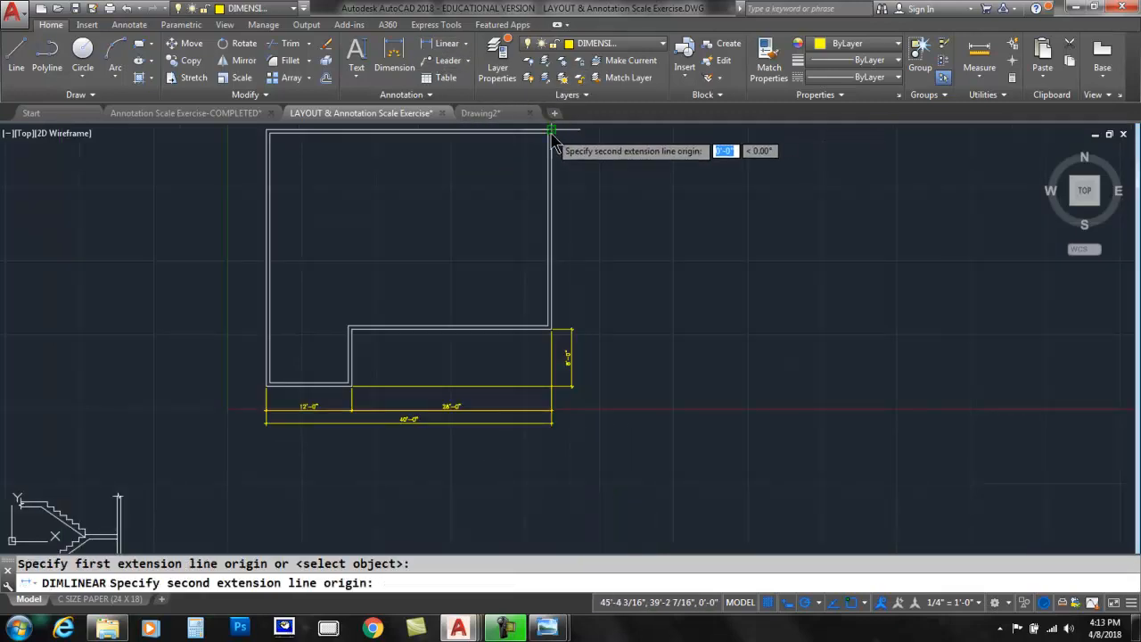
{"action": "scroll", "coordinate": [548, 326], "scroll_direction": "up", "scroll_amount": 4}
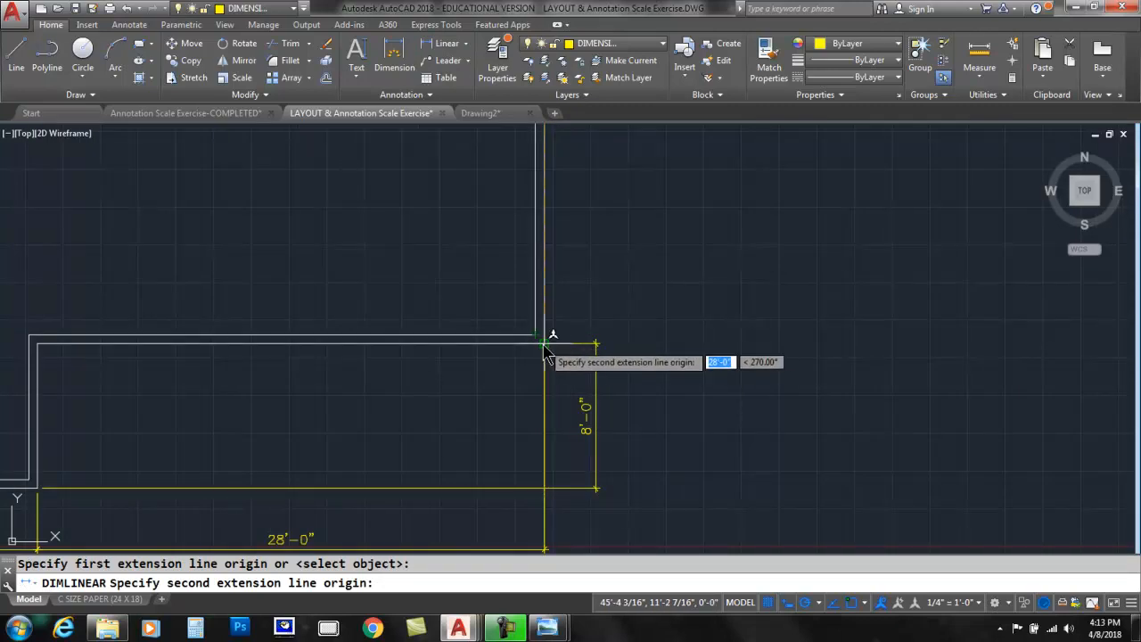
{"action": "left_click", "coordinate": [572, 344]}
{"action": "scroll", "coordinate": [593, 330], "scroll_direction": "up", "scroll_amount": 3}
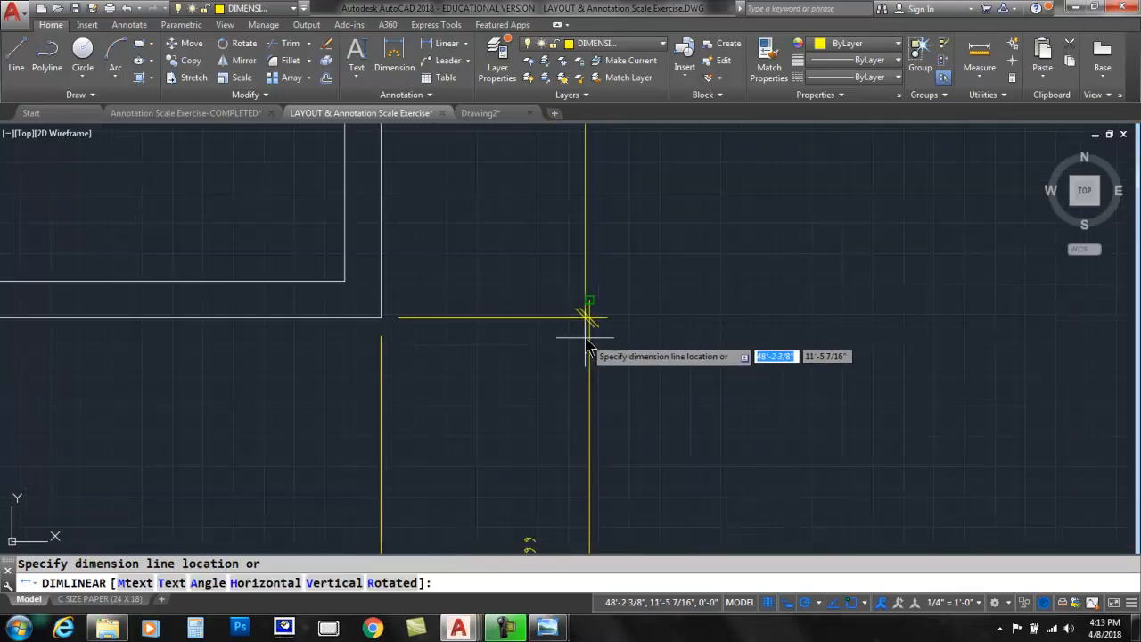
{"action": "left_click", "coordinate": [589, 317]}
{"action": "scroll", "coordinate": [575, 367], "scroll_direction": "down", "scroll_amount": 5}
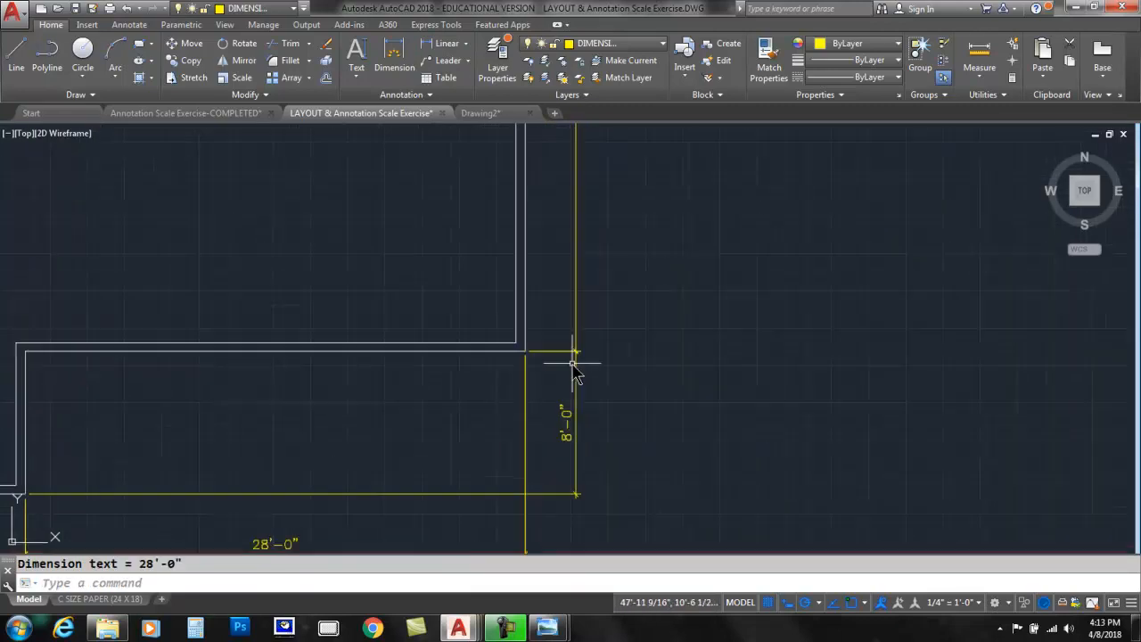
Add an overall vertical linear dimension outside the right-hand ones, from the plan's outer top-right corner to the wing's bottom edge.
{"action": "scroll", "coordinate": [562, 384], "scroll_direction": "down", "scroll_amount": 4}
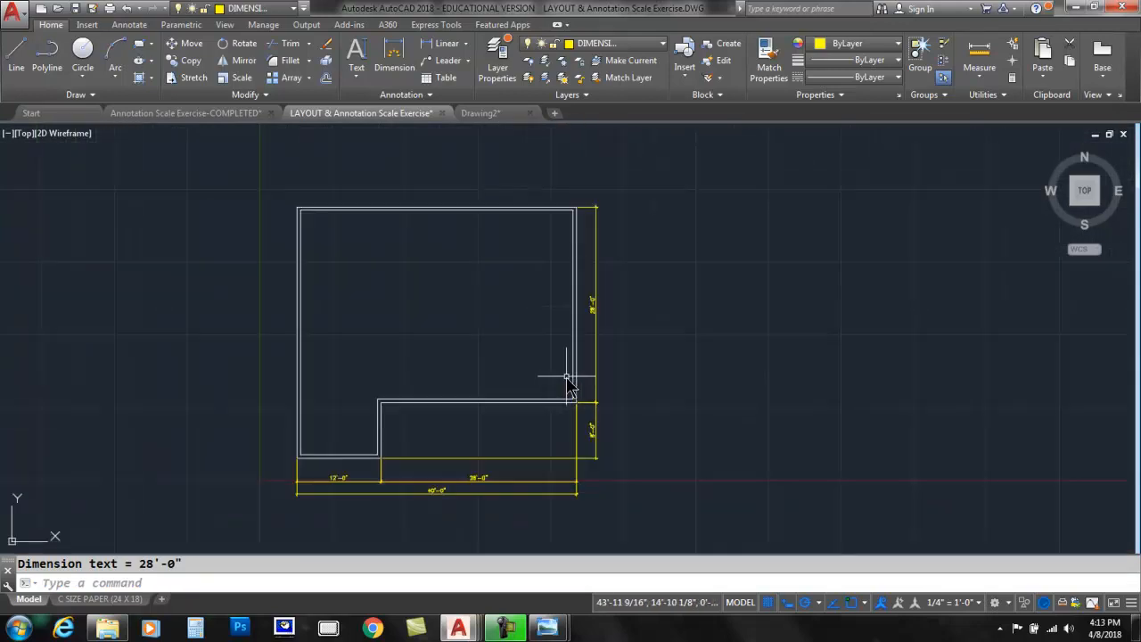
{"action": "left_click", "coordinate": [437, 43]}
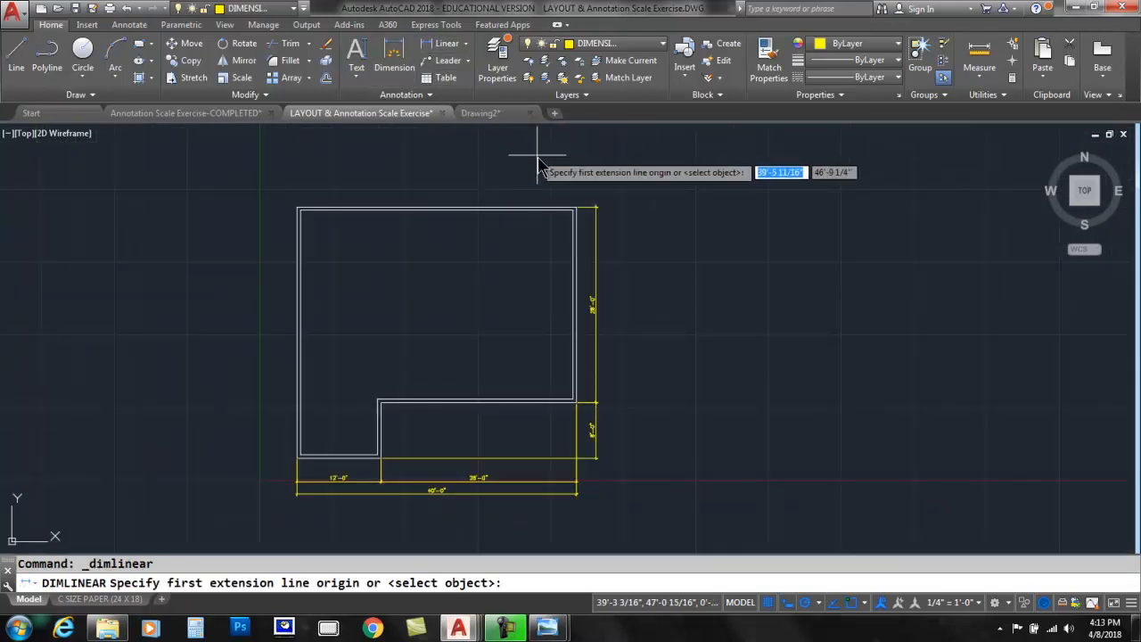
{"action": "left_click", "coordinate": [576, 209]}
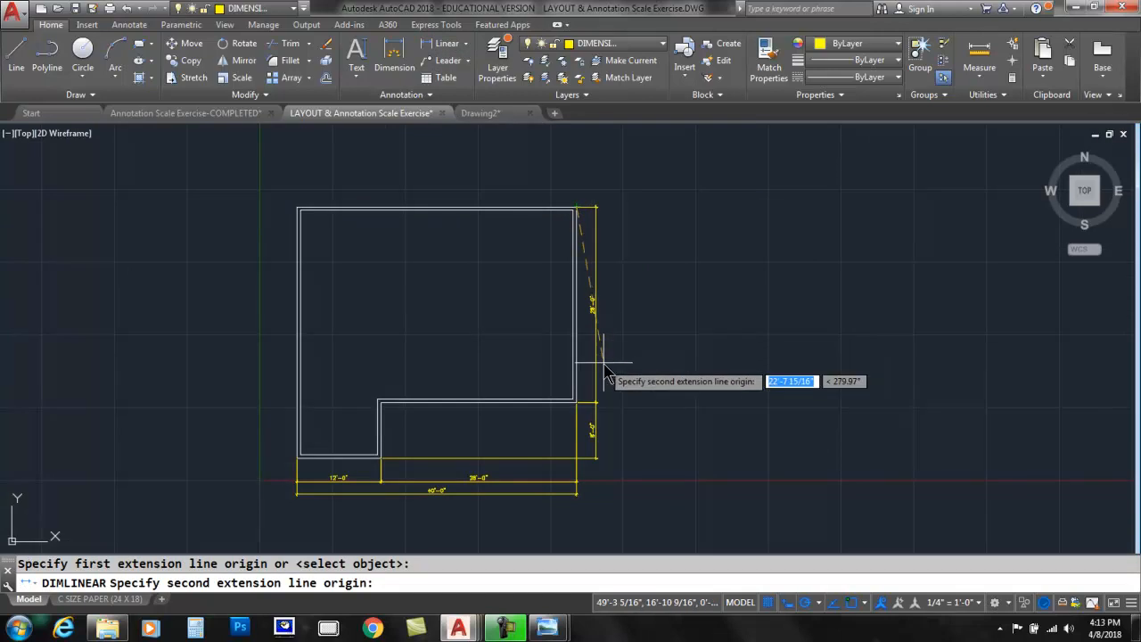
{"action": "left_click", "coordinate": [389, 459]}
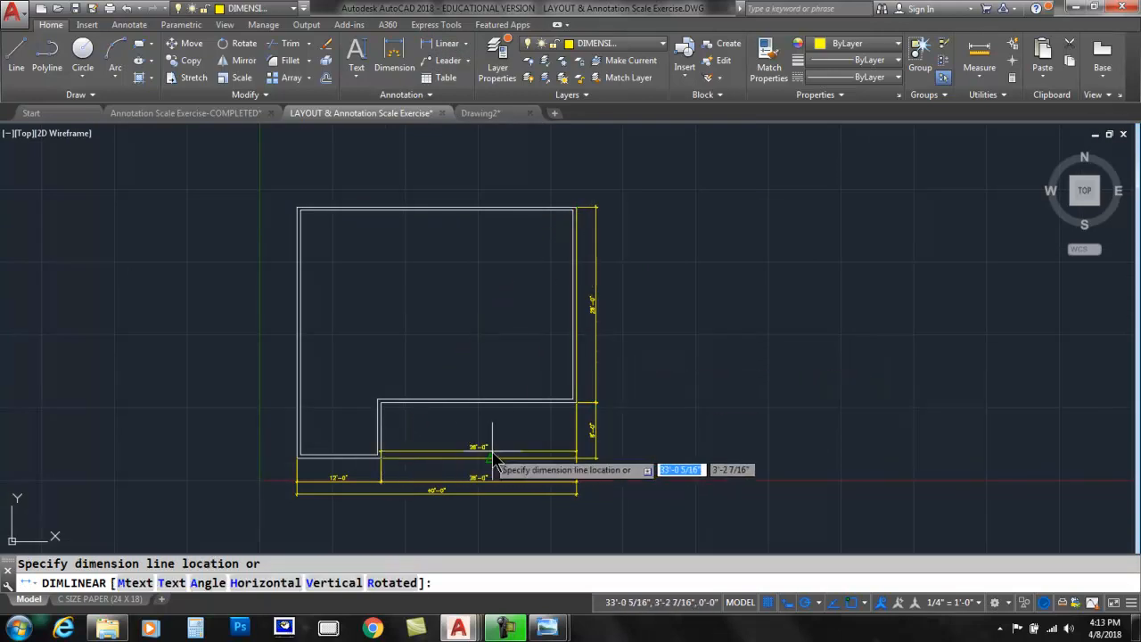
{"action": "left_click", "coordinate": [611, 406]}
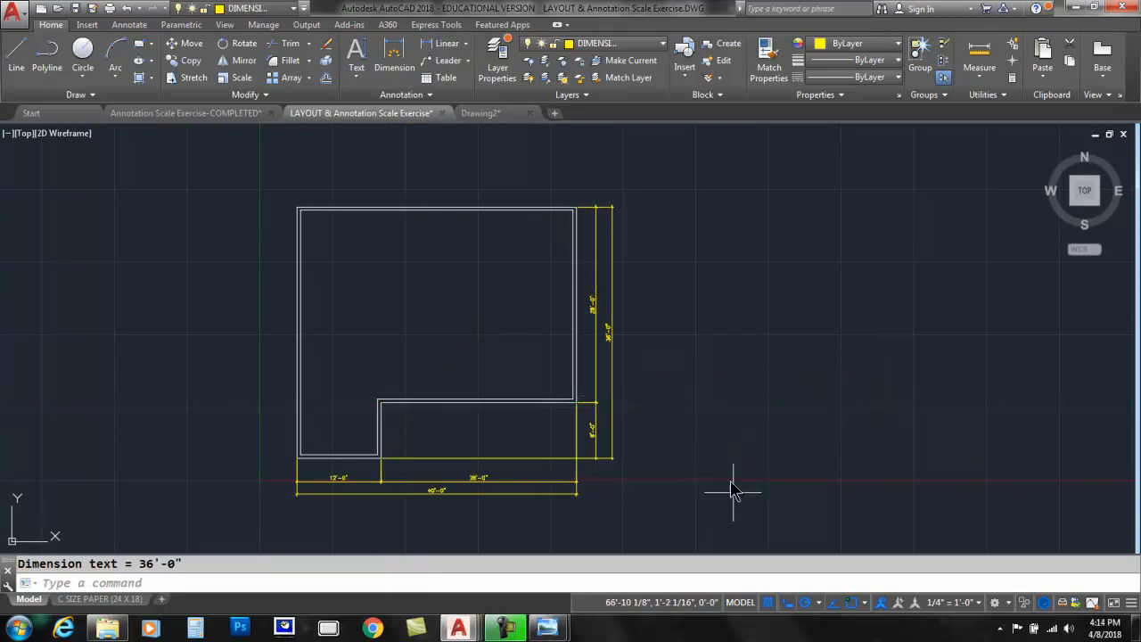
Frame the dimensioned floor plan in model space with a zoom window to examine its dimensions.
{"action": "scroll", "coordinate": [412, 436], "scroll_direction": "up", "scroll_amount": 3}
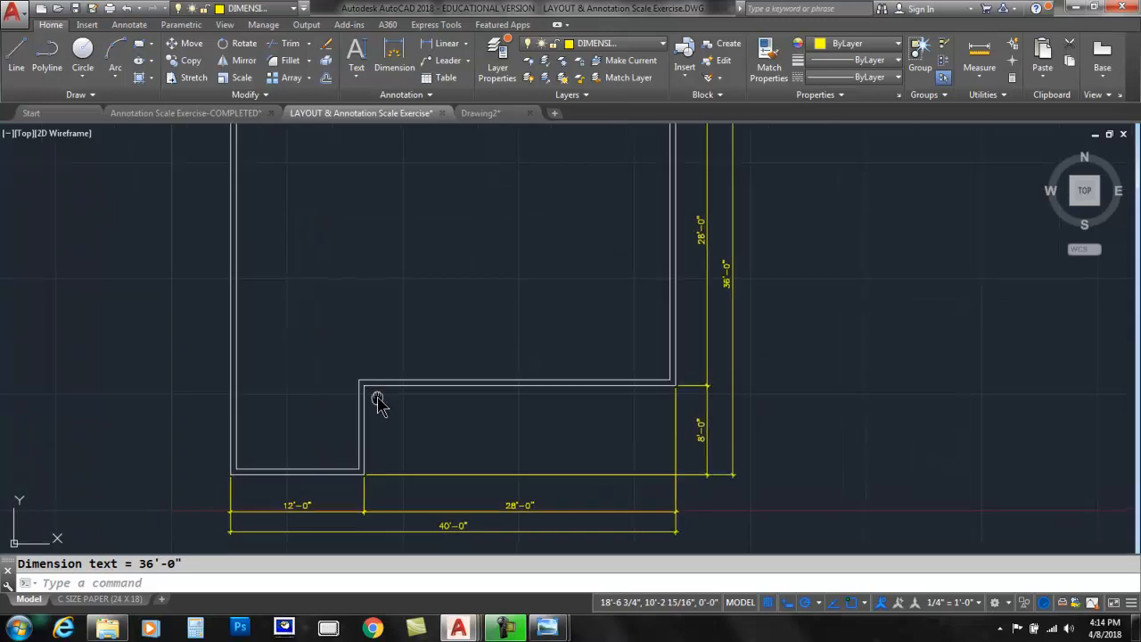
{"action": "middle_click_drag", "start_coordinate": [377, 400], "coordinate": [389, 426]}
{"action": "middle_click", "coordinate": [392, 425]}
{"action": "middle_click", "coordinate": [392, 425]}
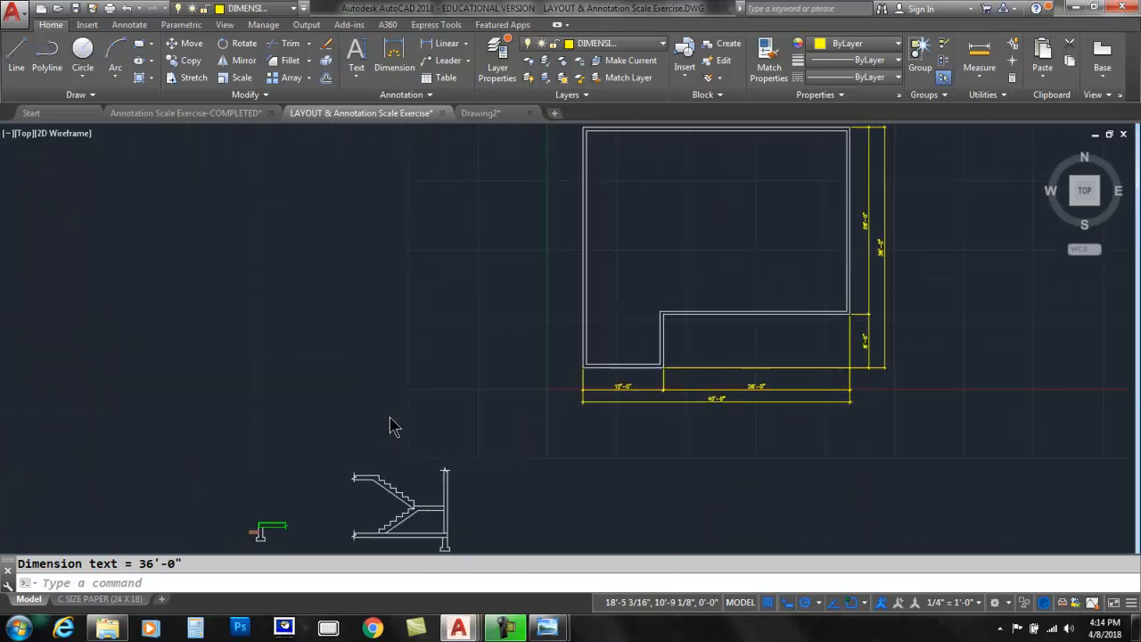
{"action": "middle_click_drag", "start_coordinate": [566, 371], "coordinate": [423, 457]}
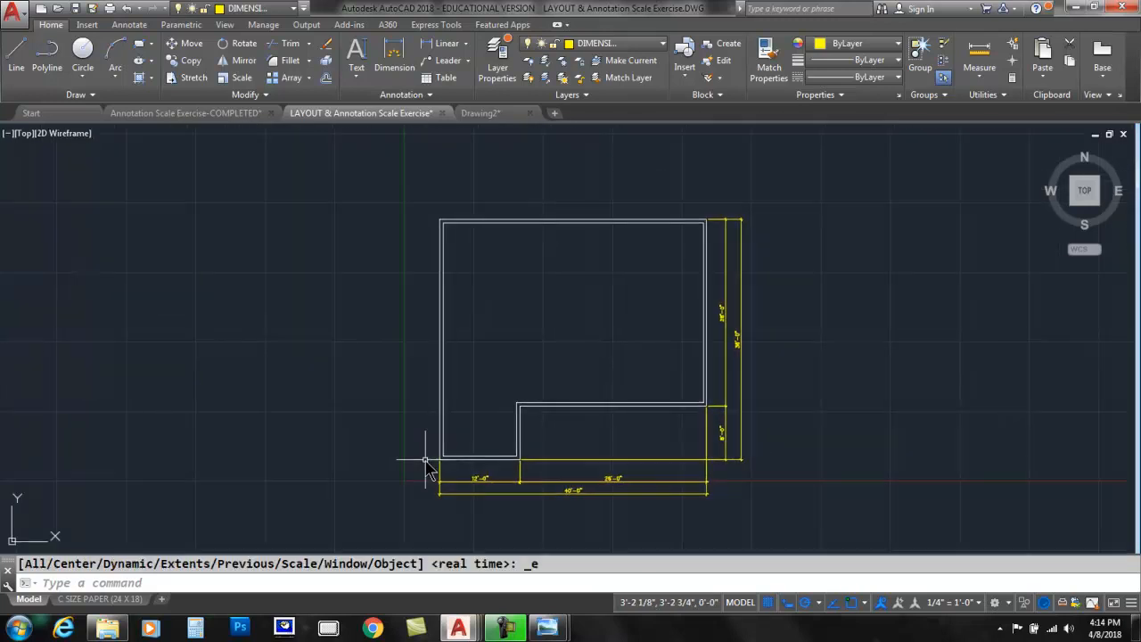
{"action": "type", "text": "z"}
{"action": "key", "text": "Return"}
{"action": "type", "text": "w"}
{"action": "key", "text": "Return"}
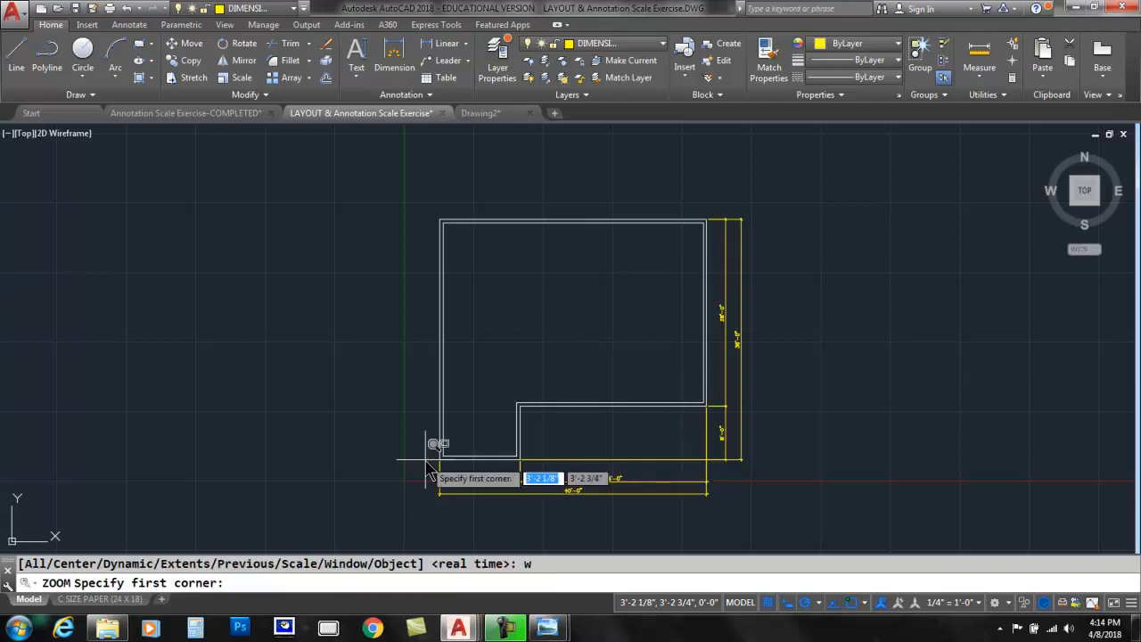
{"action": "left_click", "coordinate": [430, 214]}
{"action": "left_click", "coordinate": [771, 497]}
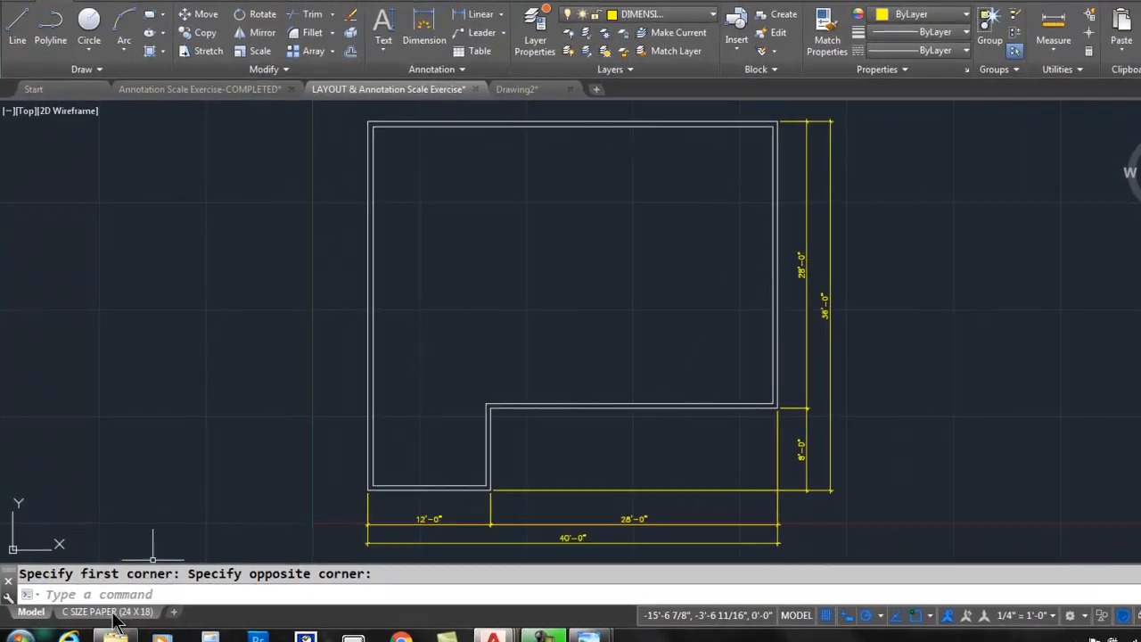
Change the DIMENSION layer's color to red from the C SIZE PAPER (24 X 18) layout, and return to model space.
{"action": "left_click", "coordinate": [108, 613]}
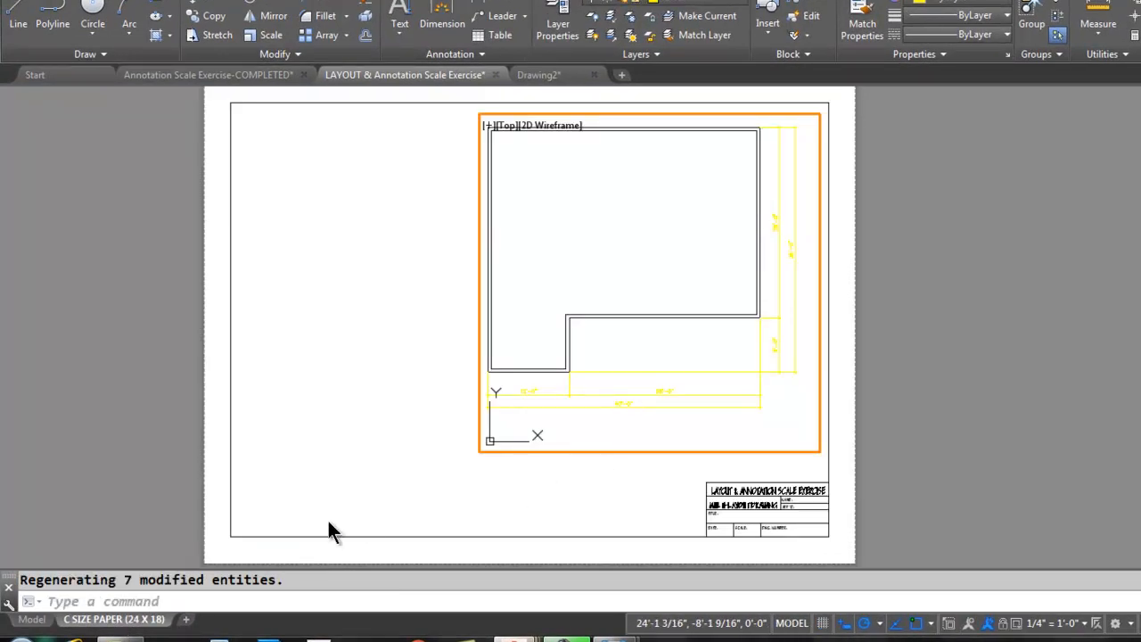
{"action": "left_click", "coordinate": [724, 4]}
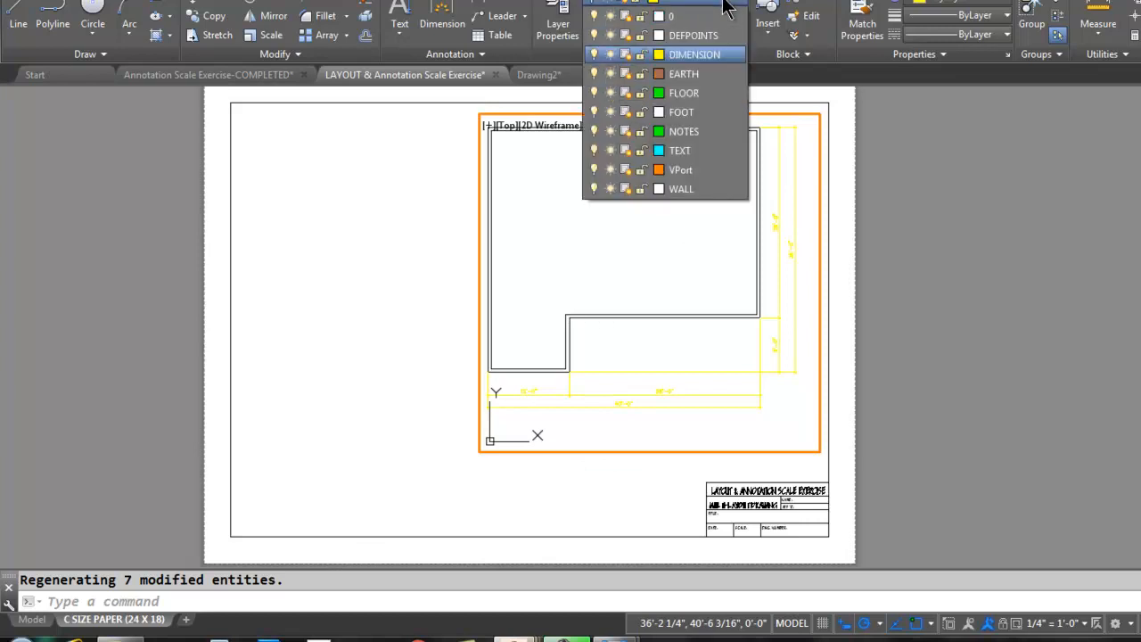
{"action": "left_click", "coordinate": [659, 56]}
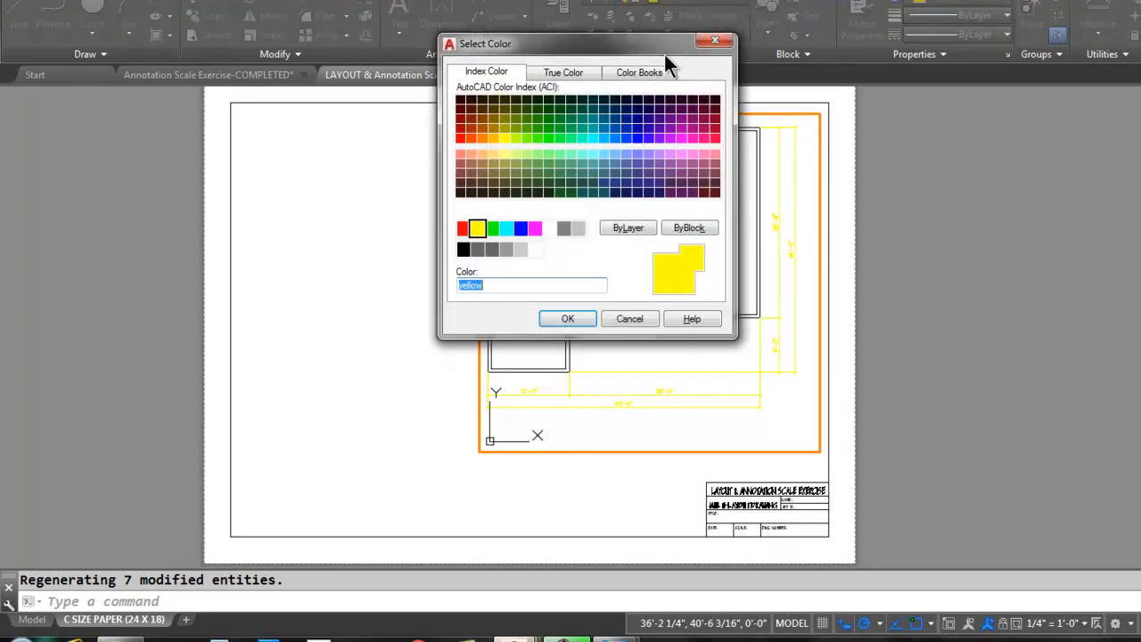
{"action": "left_click", "coordinate": [462, 230]}
{"action": "left_click", "coordinate": [568, 319]}
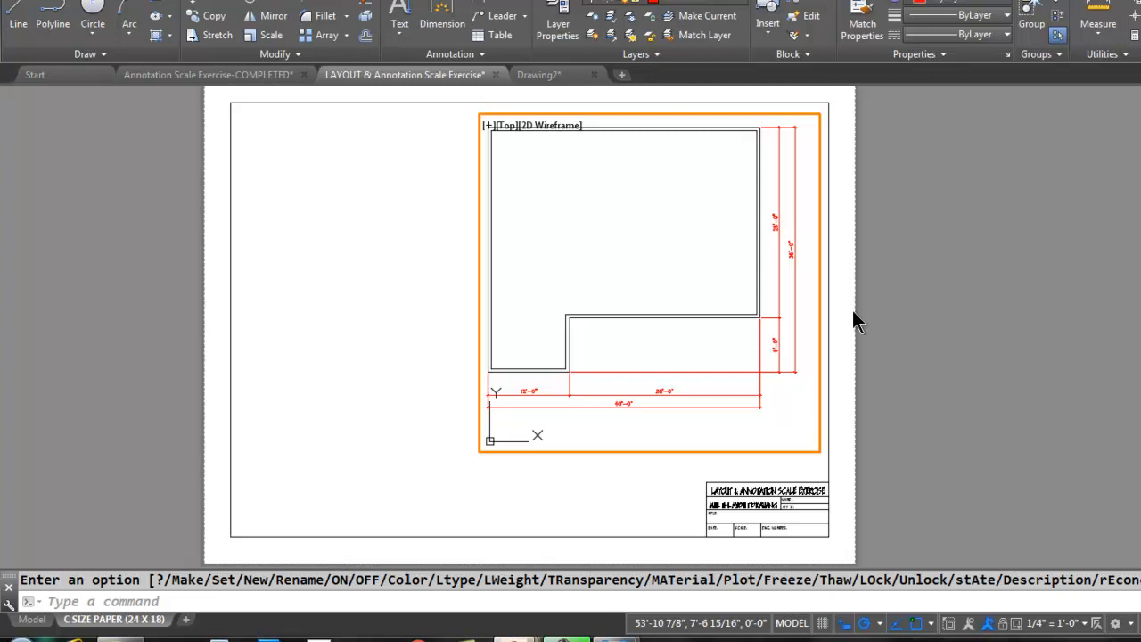
{"action": "key", "text": "Return"}
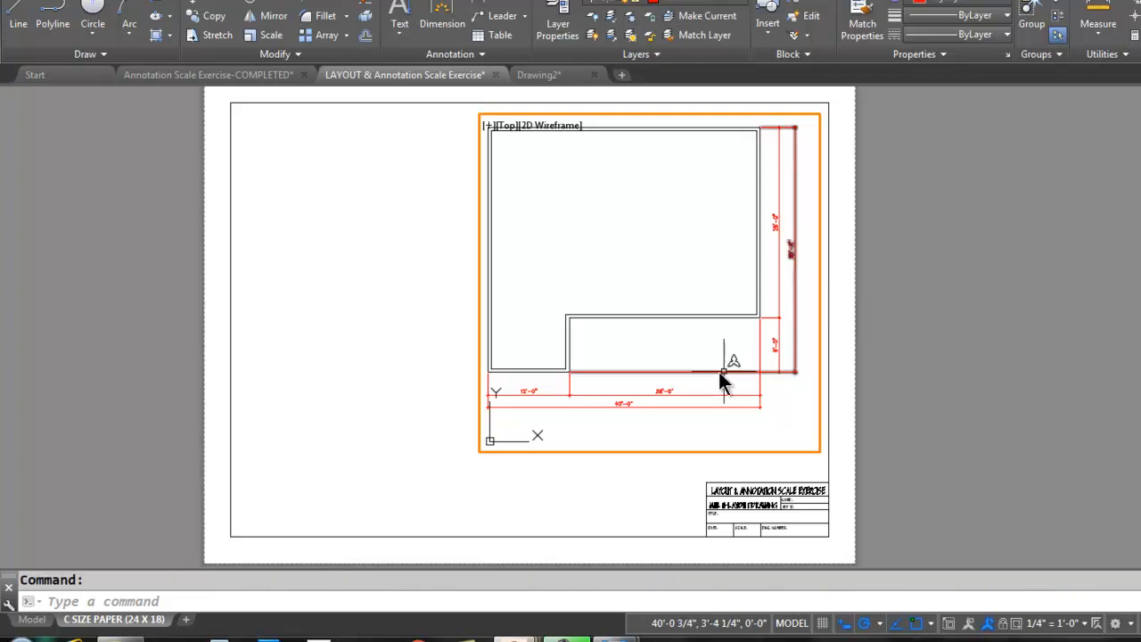
{"action": "left_click", "coordinate": [32, 620]}
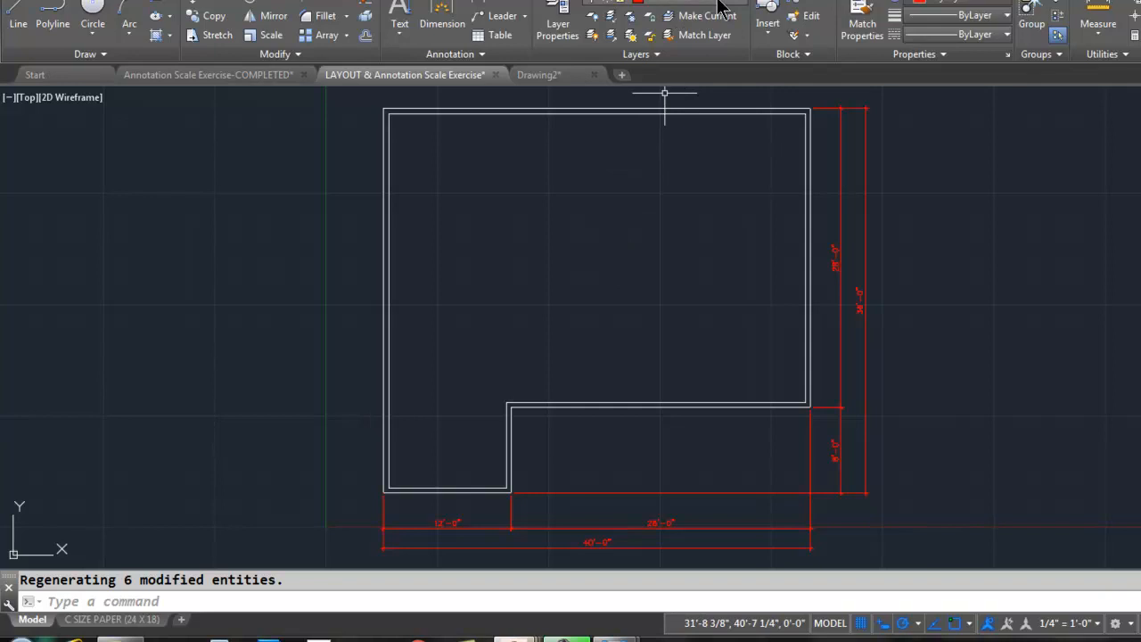
Make TEXT the current layer and start single-line text near the middle of the floor plan with 1/4" paper height and 0 rotation.
{"action": "left_click", "coordinate": [719, 2]}
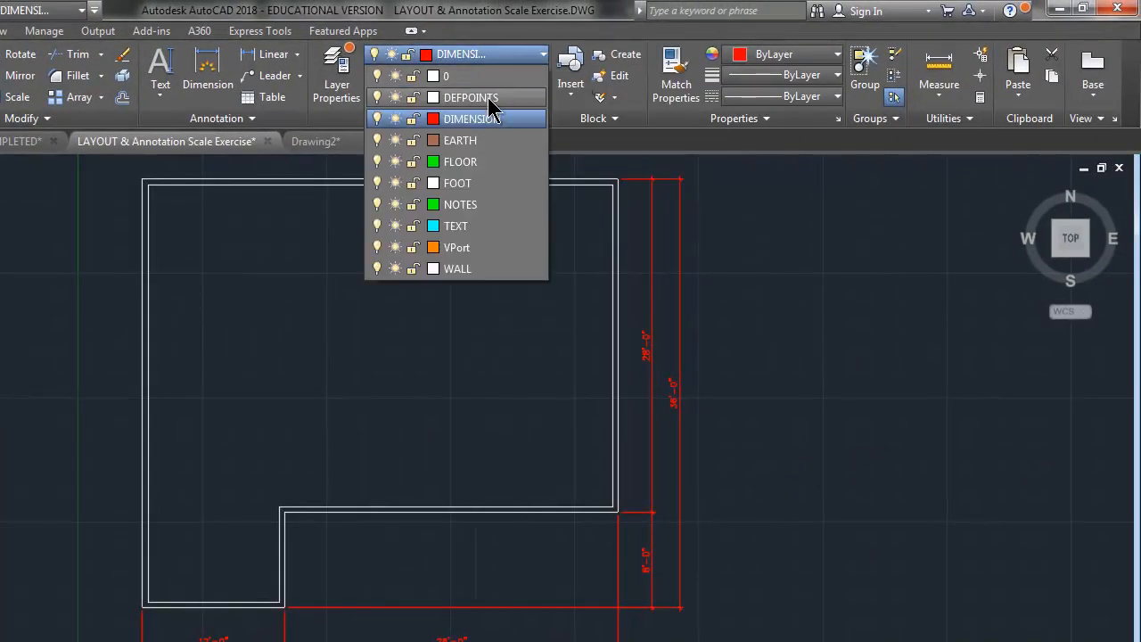
{"action": "left_click", "coordinate": [473, 228]}
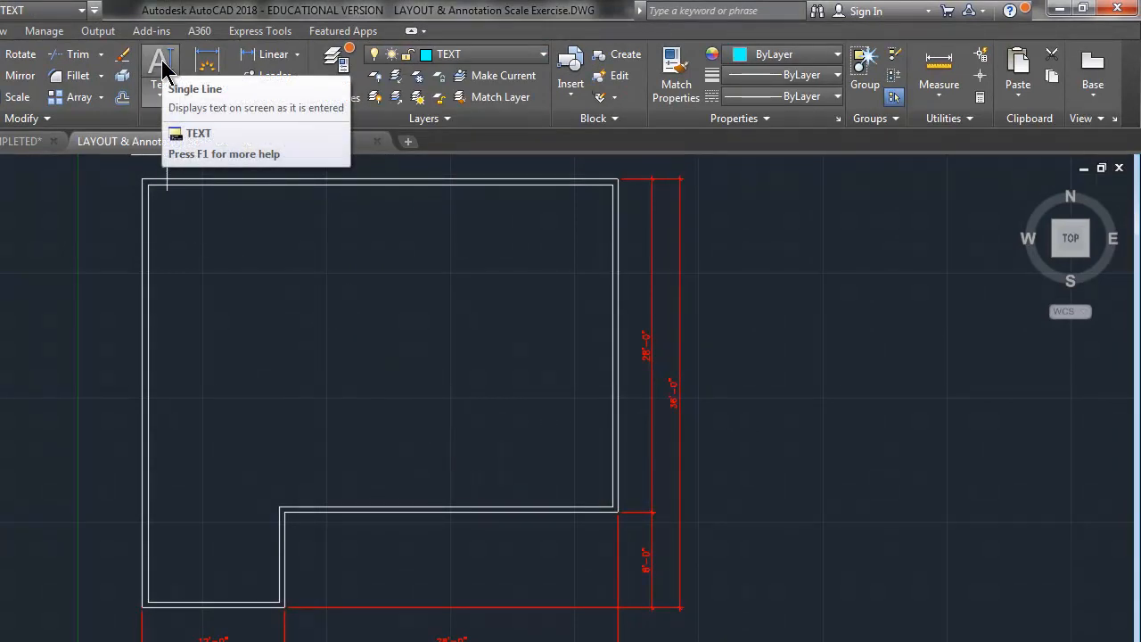
{"action": "left_click", "coordinate": [160, 89]}
{"action": "left_click", "coordinate": [161, 162]}
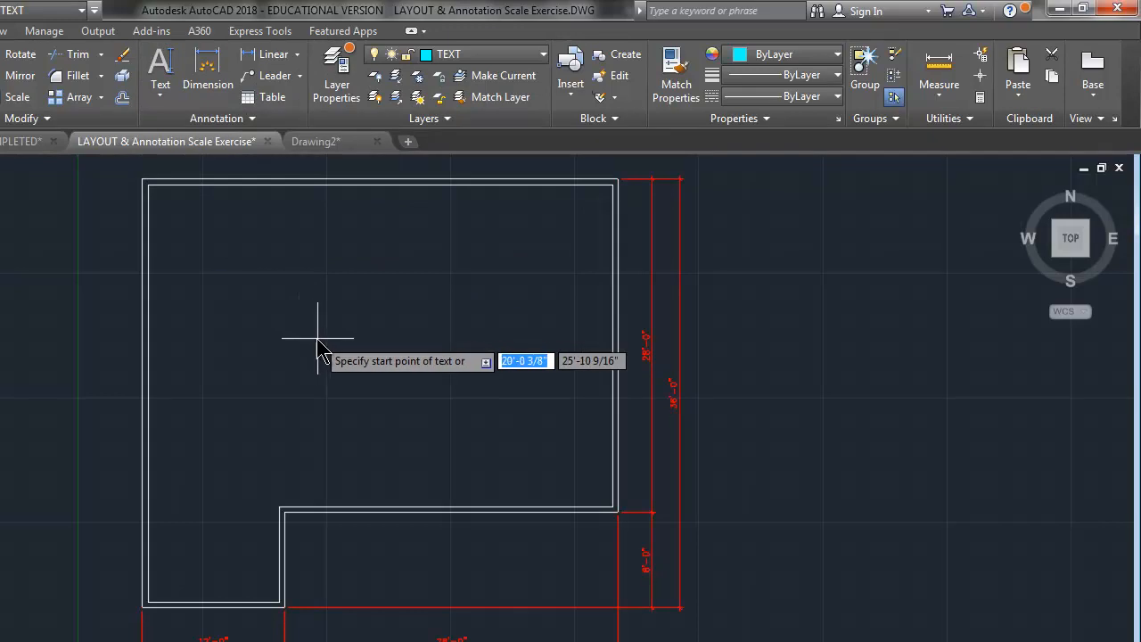
{"action": "left_click", "coordinate": [336, 341]}
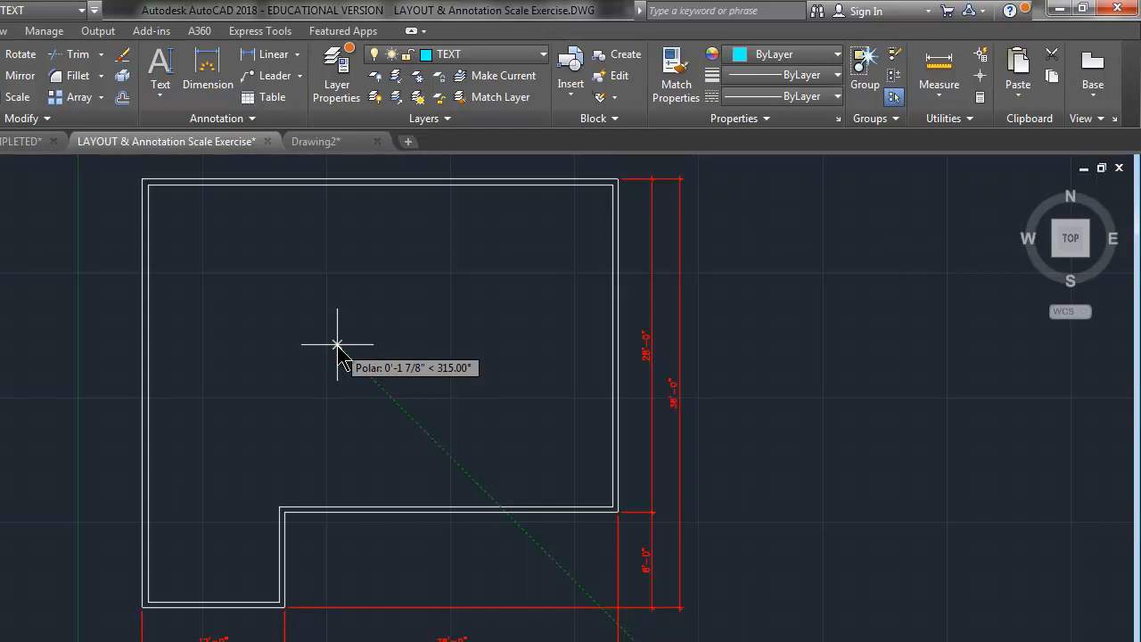
{"action": "left_click", "coordinate": [337, 344]}
{"action": "type", "text": "1/4"}
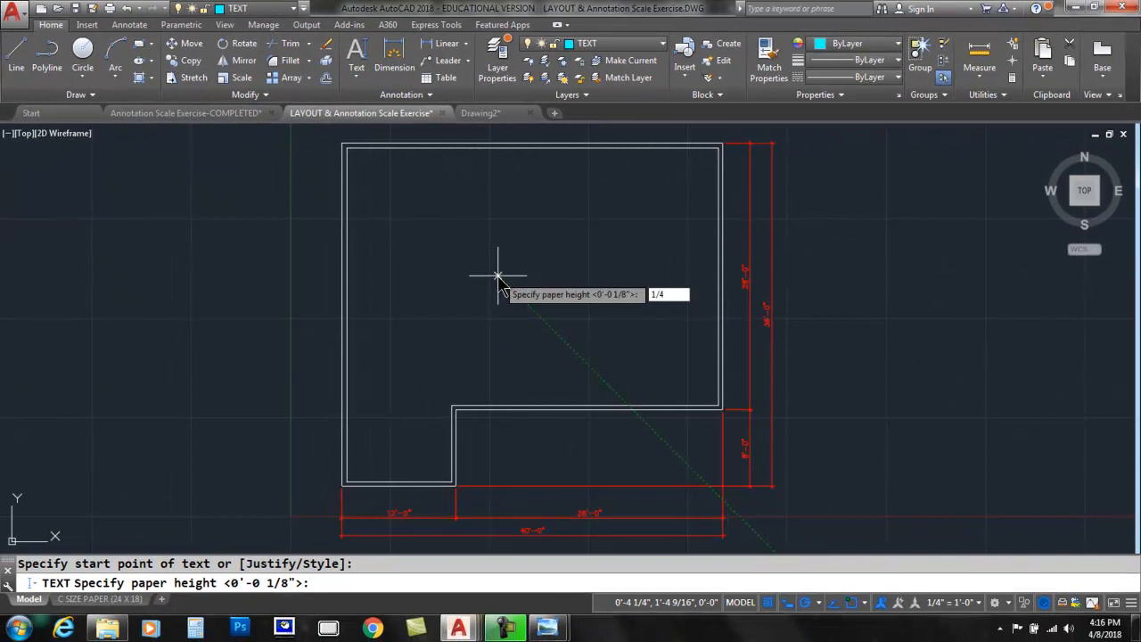
{"action": "key", "text": "Return"}
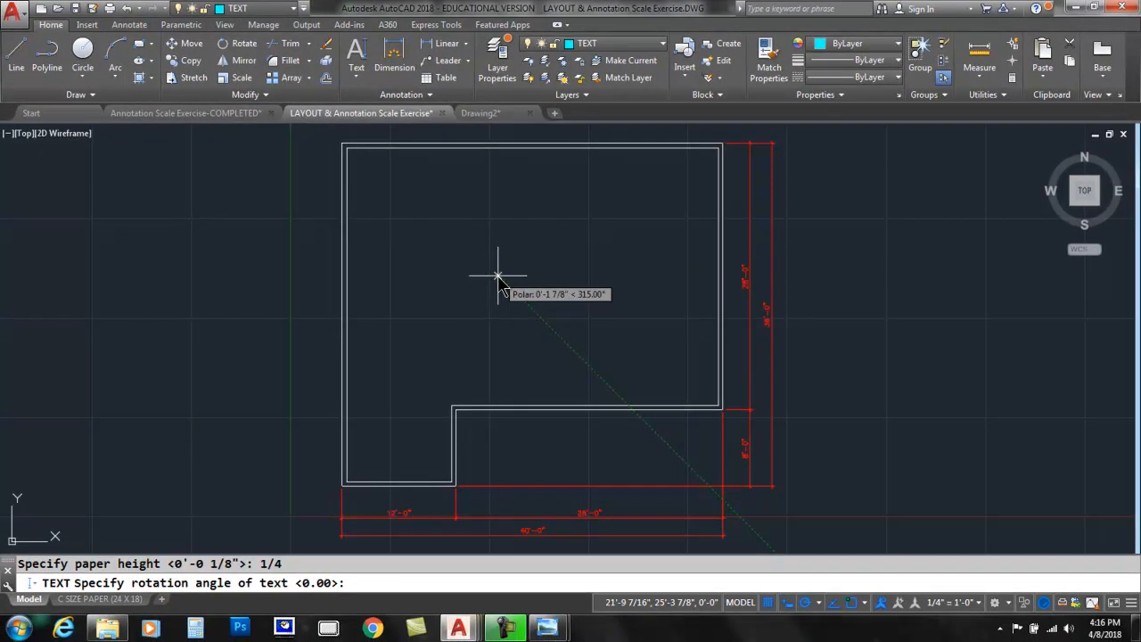
{"action": "key", "text": "Return"}
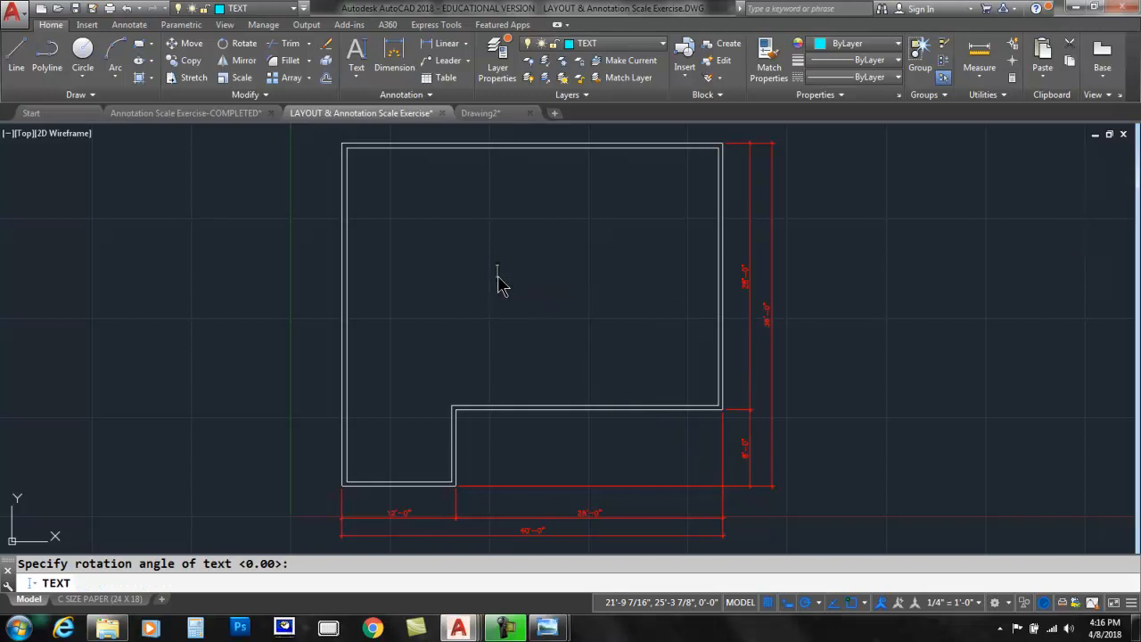
Enter WAREHOUSE FLOOR as the room label and finish the text.
{"action": "type", "text": "A"}
{"action": "key", "text": "BackSpace"}
{"action": "type", "text": "WARE"}
{"action": "type", "text": "HOUSE "}
{"action": "type", "text": "0"}
{"action": "key", "text": "BackSpace"}
{"action": "type", "text": "FLOOR"}
{"action": "key", "text": "Return"}
{"action": "key", "text": "Return"}
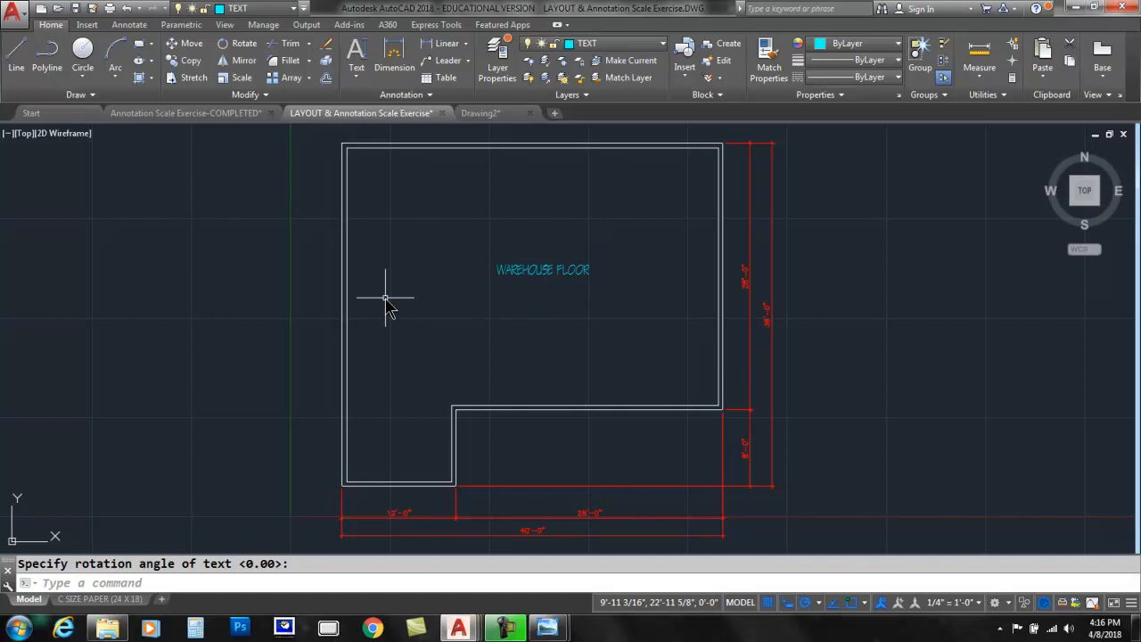
Underline the WAREHOUSE FLOOR label by adding the %%u code in front of its text.
{"action": "scroll", "coordinate": [523, 264], "scroll_direction": "up", "scroll_amount": 3}
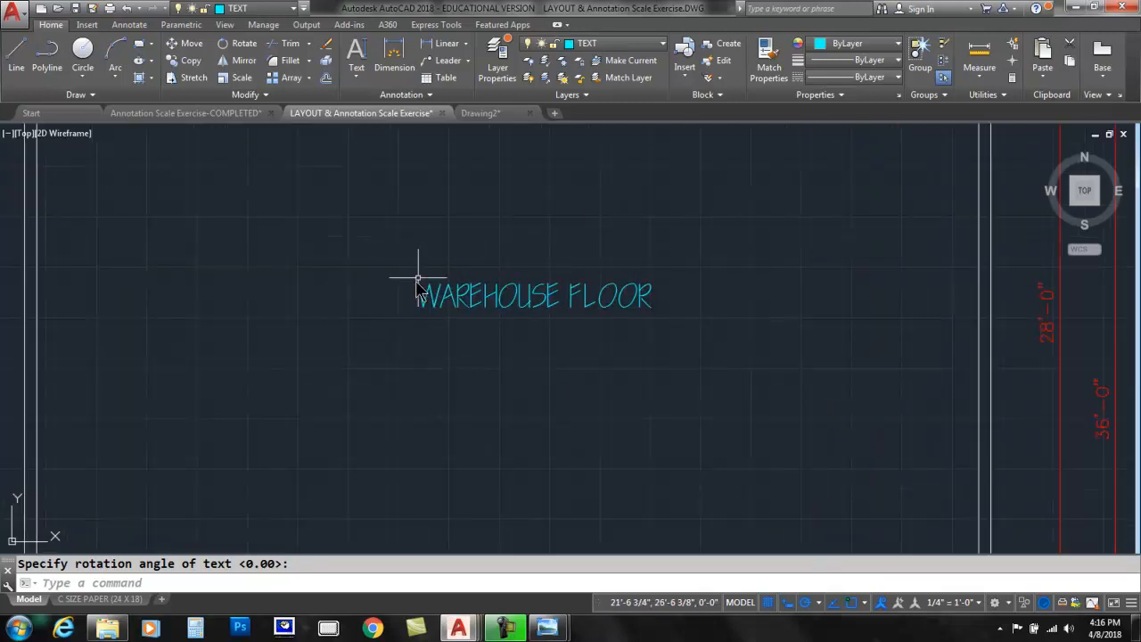
{"action": "double_click", "coordinate": [455, 297]}
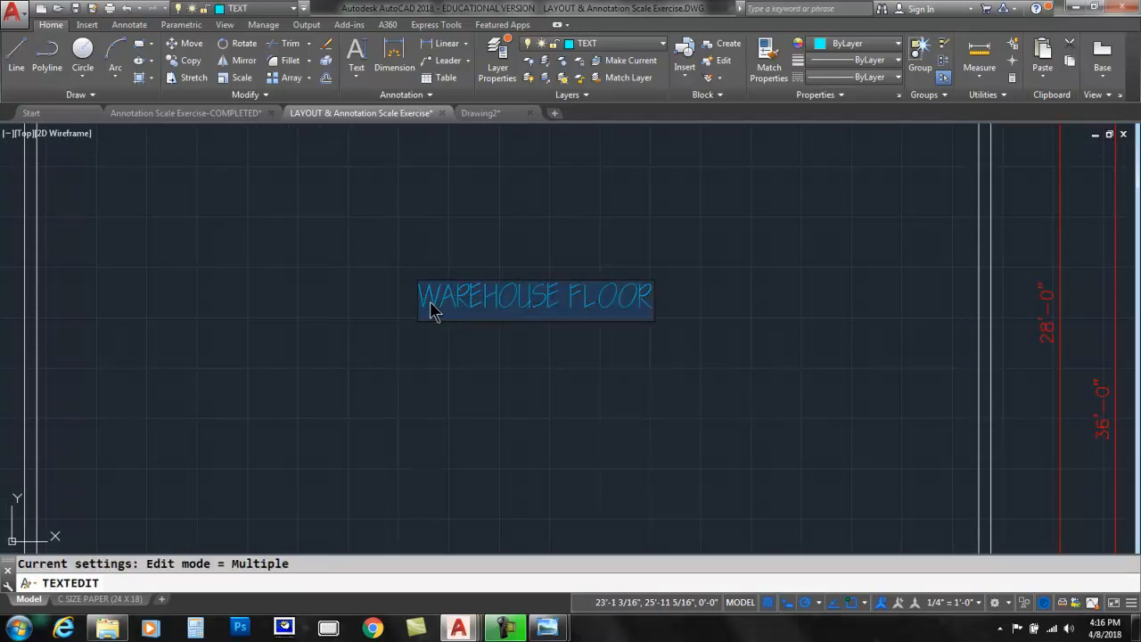
{"action": "left_click", "coordinate": [425, 307]}
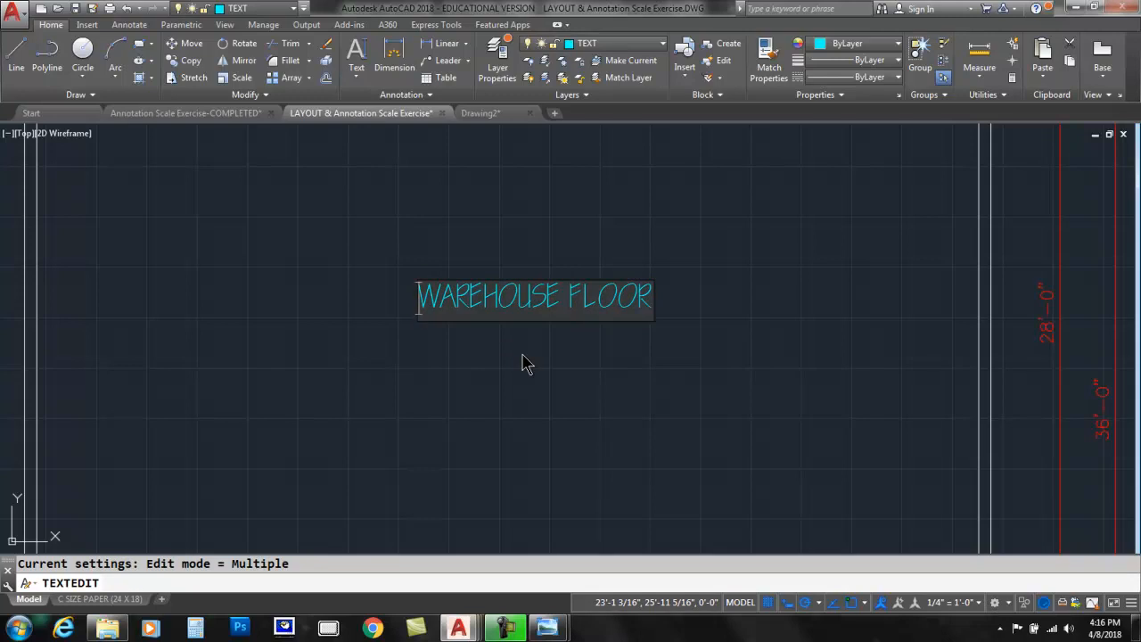
{"action": "type", "text": "%%"}
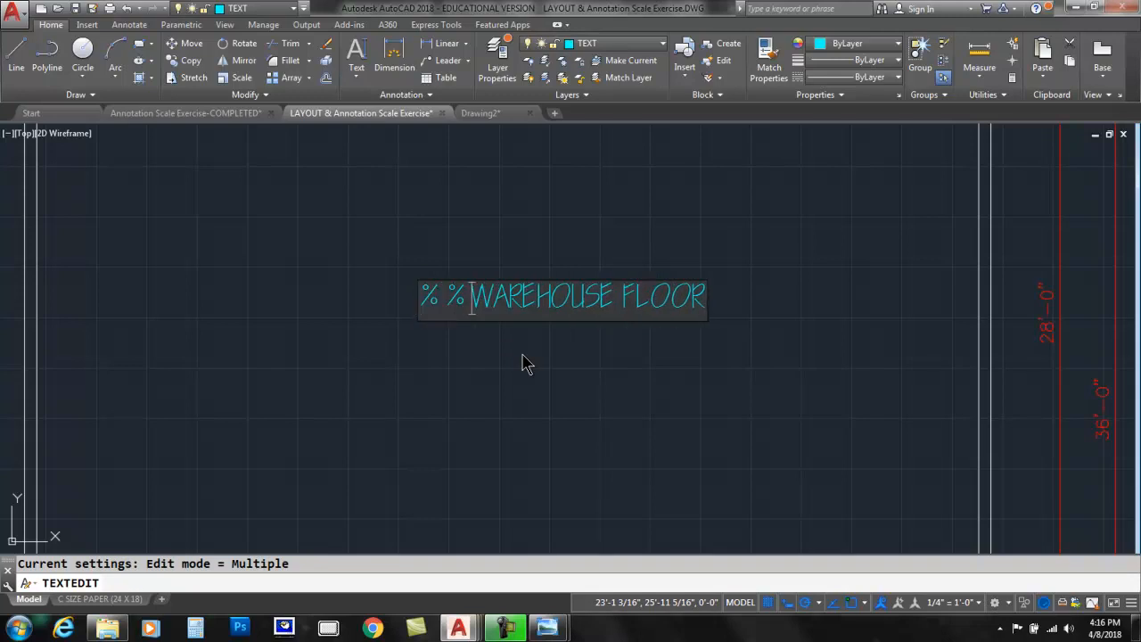
{"action": "type", "text": "u"}
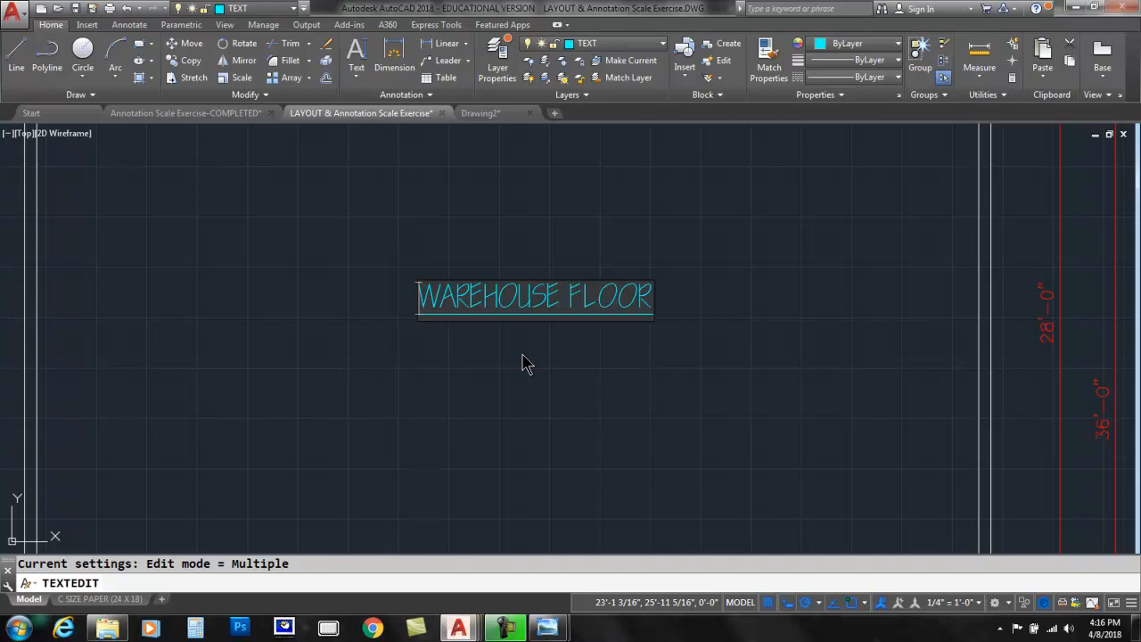
{"action": "left_click", "coordinate": [525, 361]}
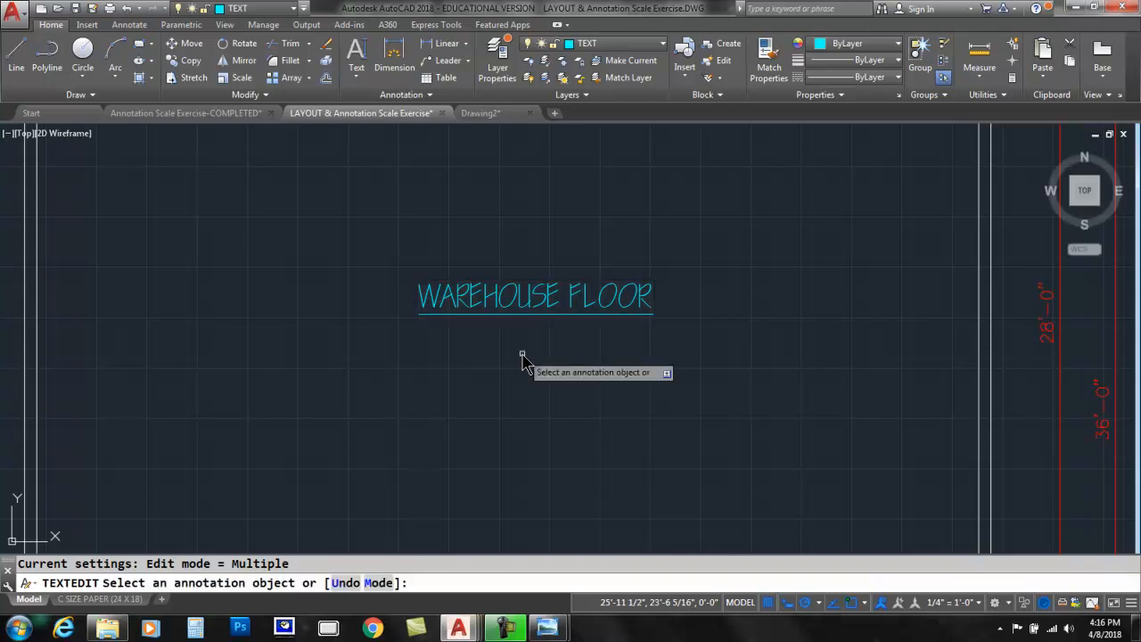
{"action": "key", "text": "Escape"}
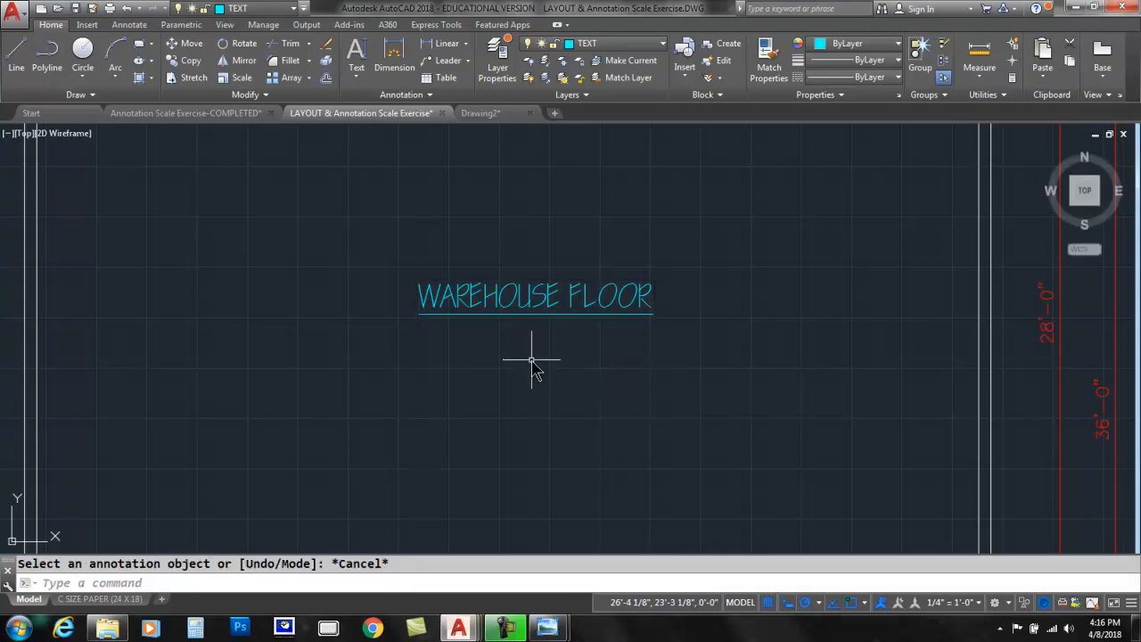
Add the underlined single-line title FLOOR PLAN below the overall horizontal dimension, using %%u, 1/4" paper height and 0 rotation.
{"action": "scroll", "coordinate": [531, 361], "scroll_direction": "down", "scroll_amount": 5}
{"action": "mouse_move", "coordinate": [529, 383]}
{"action": "middle_mouse_down"}
{"action": "mouse_move", "coordinate": [512, 357]}
{"action": "mouse_move", "coordinate": [502, 245]}
{"action": "middle_mouse_up"}
{"action": "scroll", "coordinate": [505, 451], "scroll_direction": "up", "scroll_amount": 4}
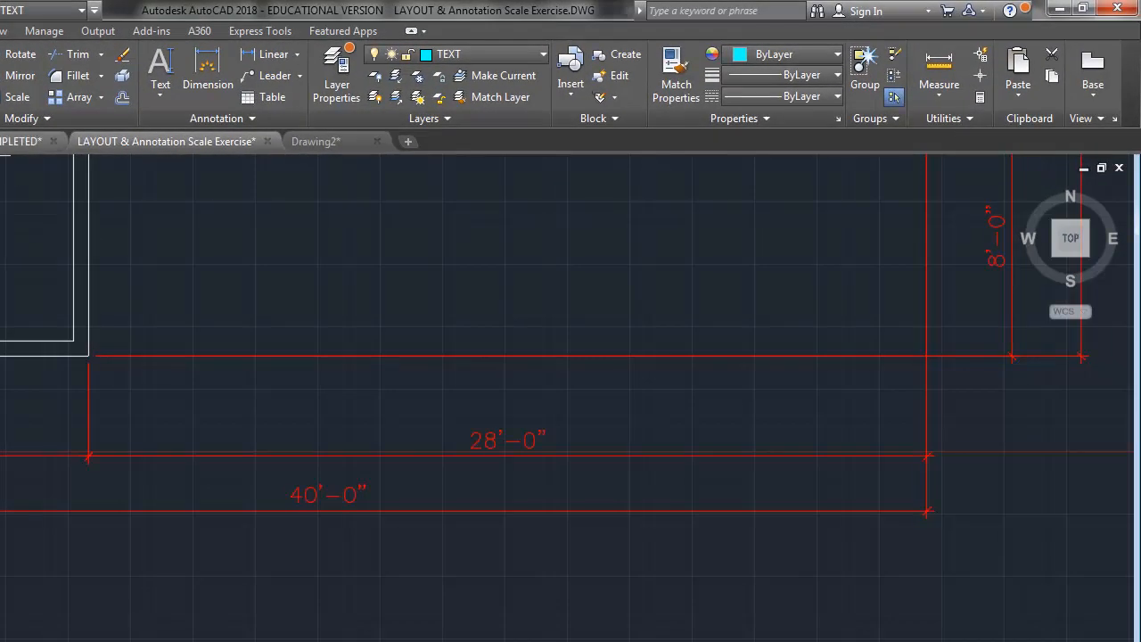
{"action": "left_click", "coordinate": [168, 72]}
{"action": "left_click", "coordinate": [235, 569]}
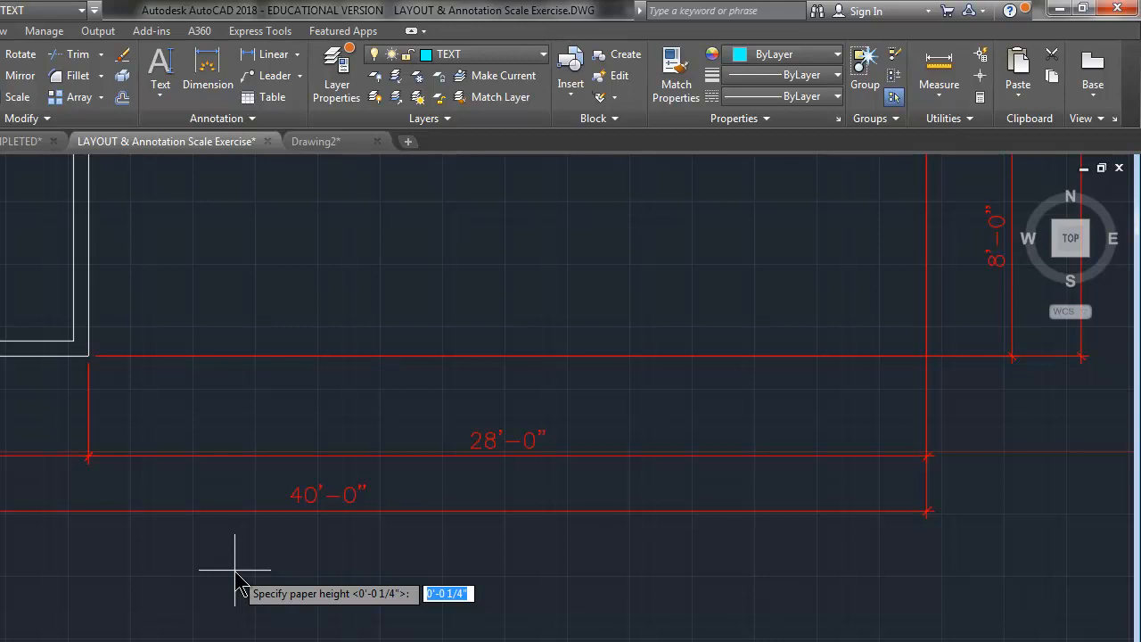
{"action": "key", "text": "Return"}
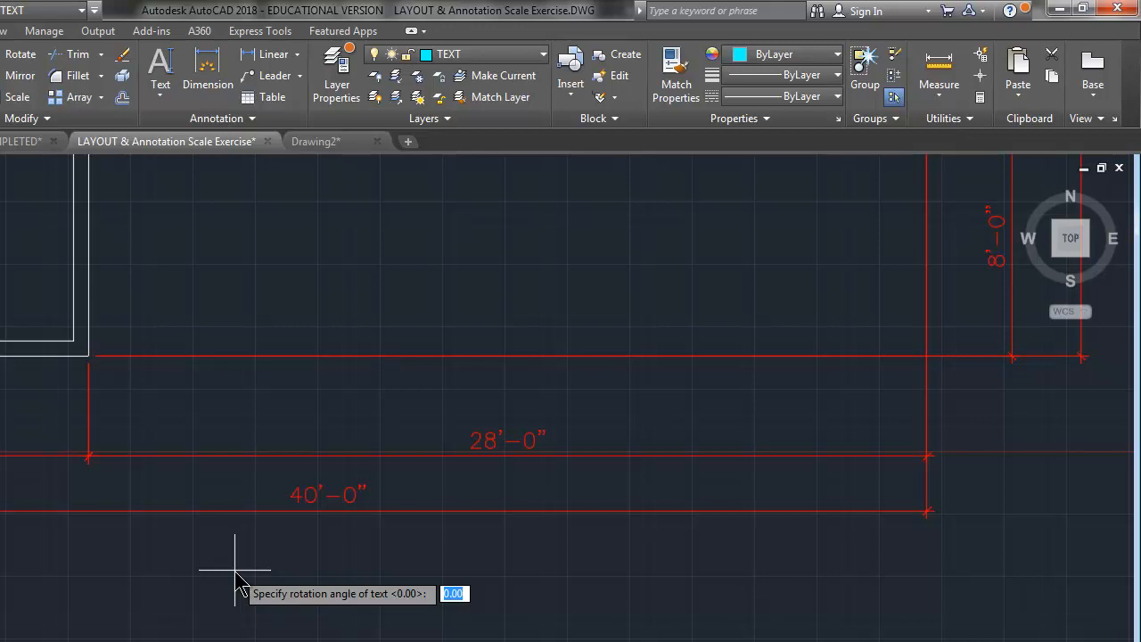
{"action": "key", "text": "Return"}
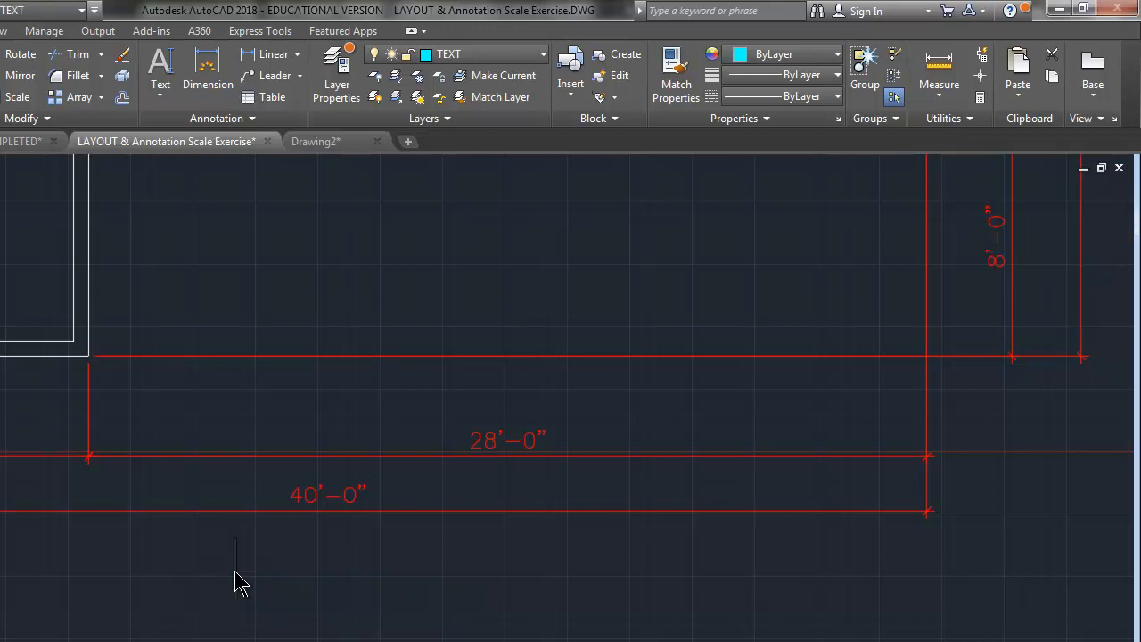
{"action": "type", "text": "%%u"}
{"action": "type", "text": "FLOOR"}
{"action": "type", "text": " PLAN"}
{"action": "key", "text": "Return"}
{"action": "key", "text": "Return"}
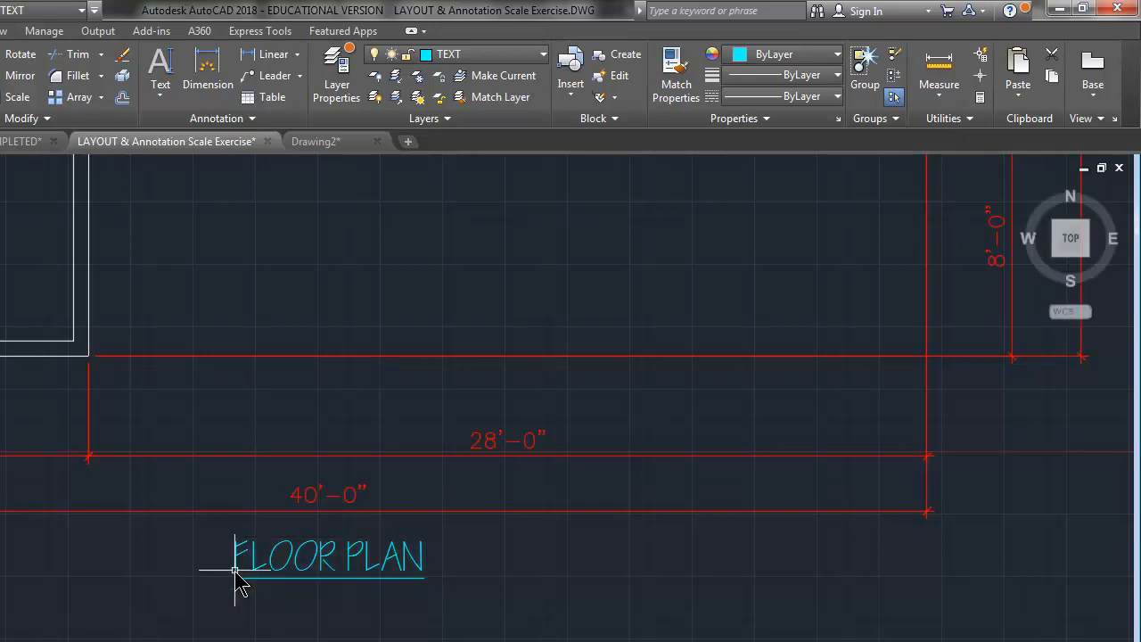
Add the single-line note SCALE: 1/4"=1'-0" under the FLOOR PLAN title with 1/8" paper height and 0 rotation.
{"action": "left_click", "coordinate": [158, 69]}
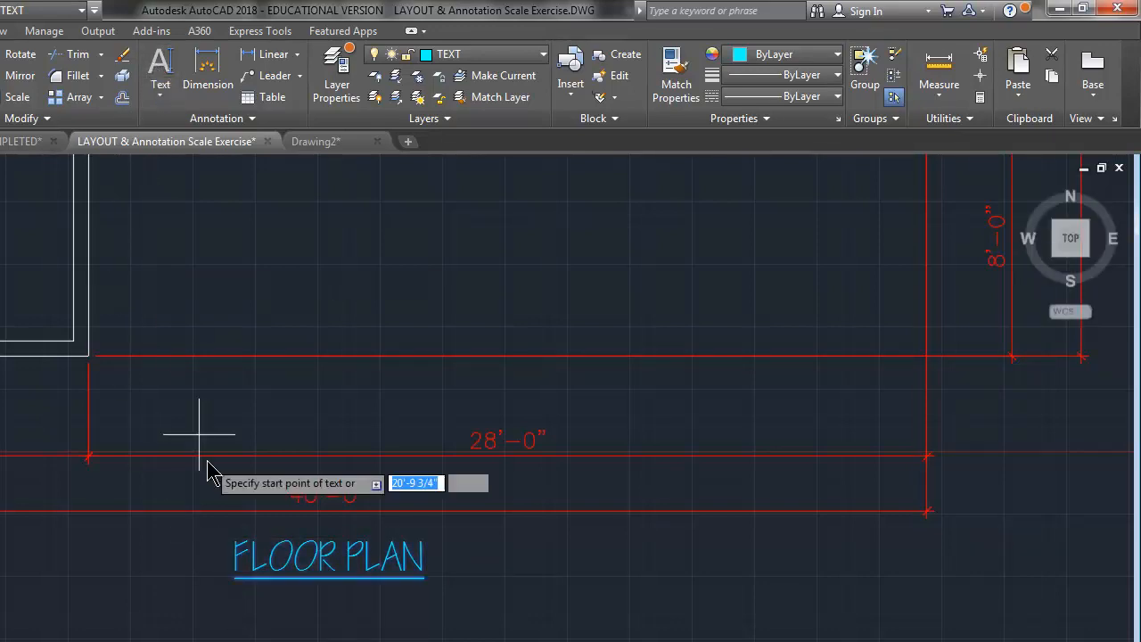
{"action": "left_click", "coordinate": [235, 615]}
{"action": "type", "text": "1/8"}
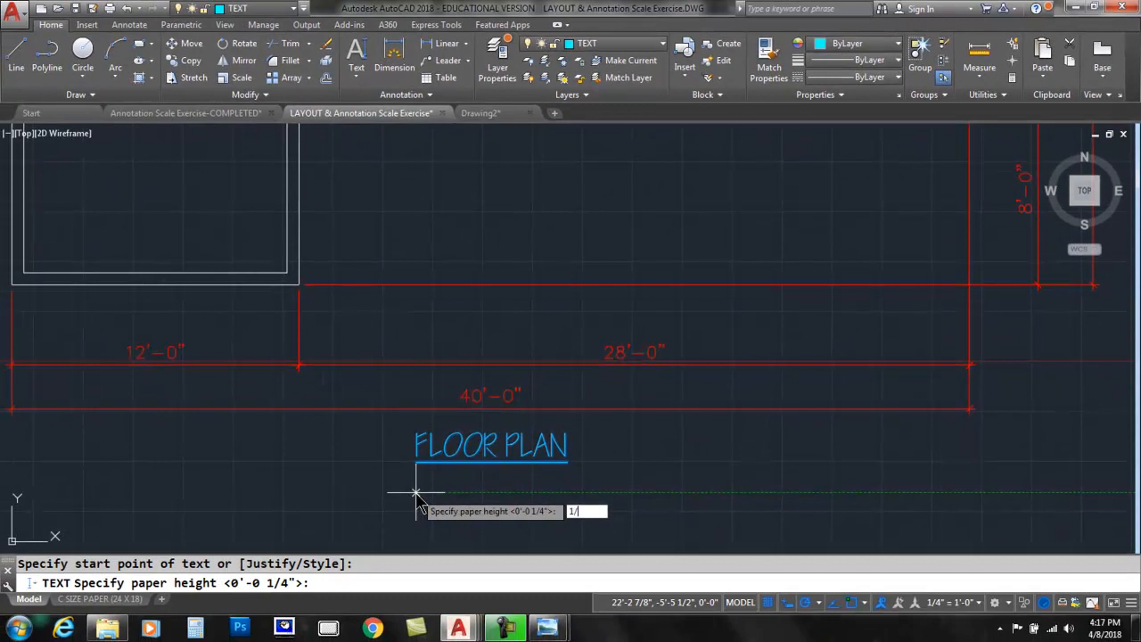
{"action": "key", "text": "Return"}
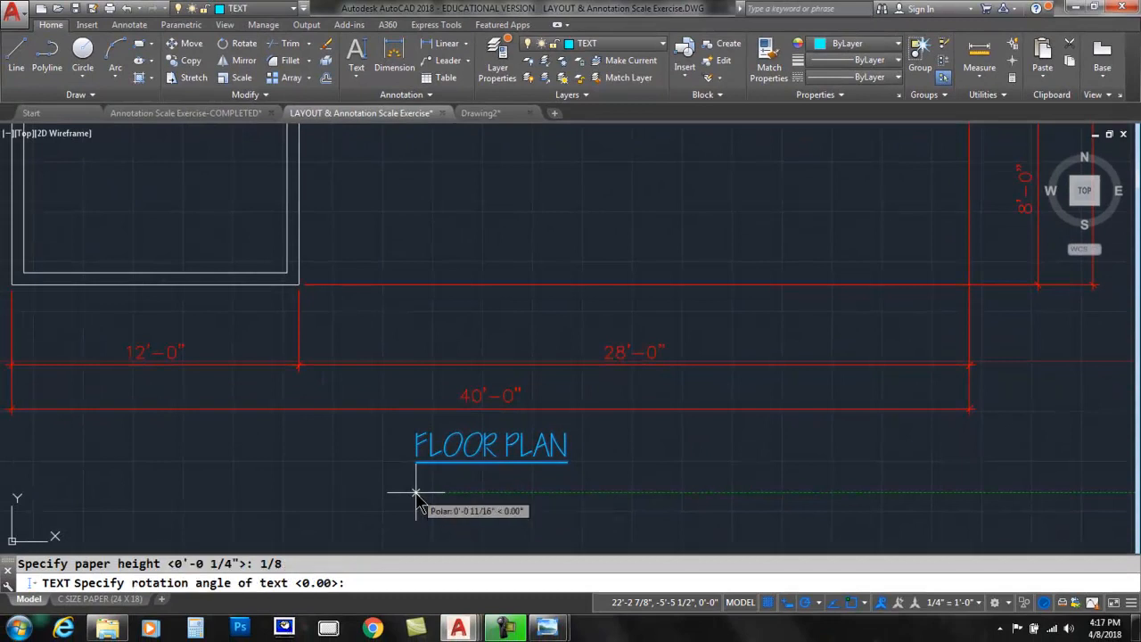
{"action": "key", "text": "Return"}
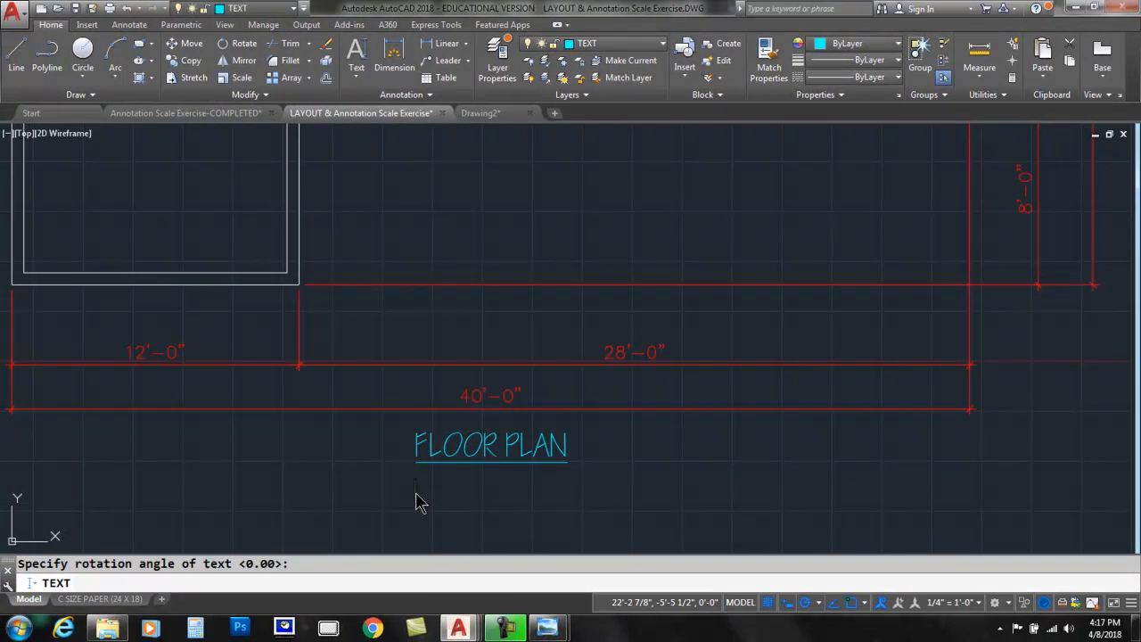
{"action": "type", "text": "SCALE "}
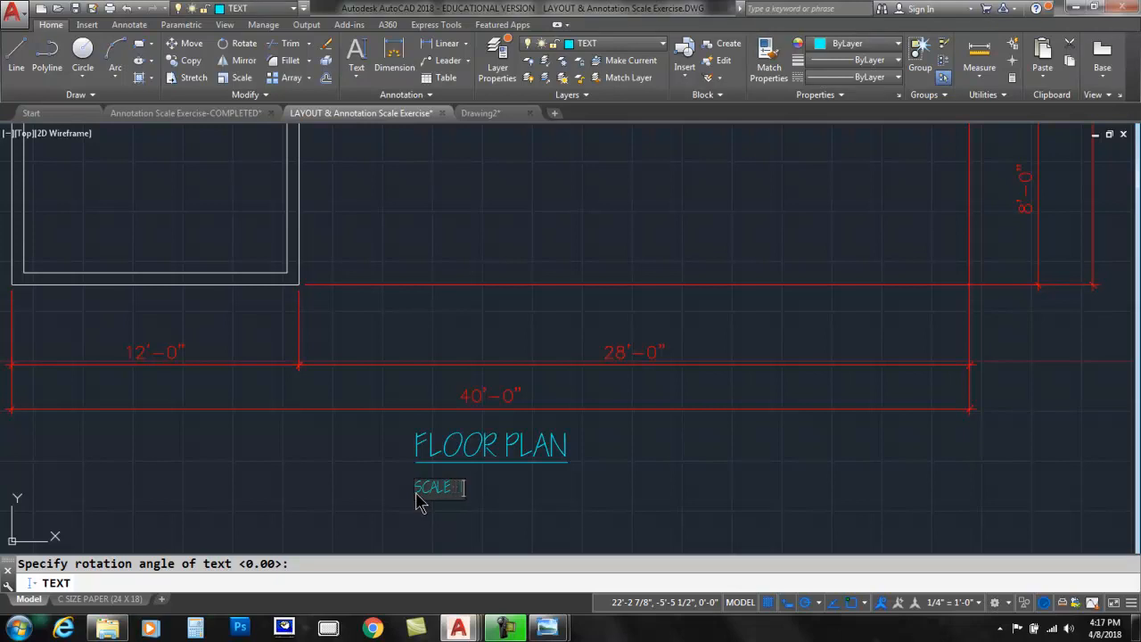
{"action": "type", "text": " 1/4\"=1'-0\""}
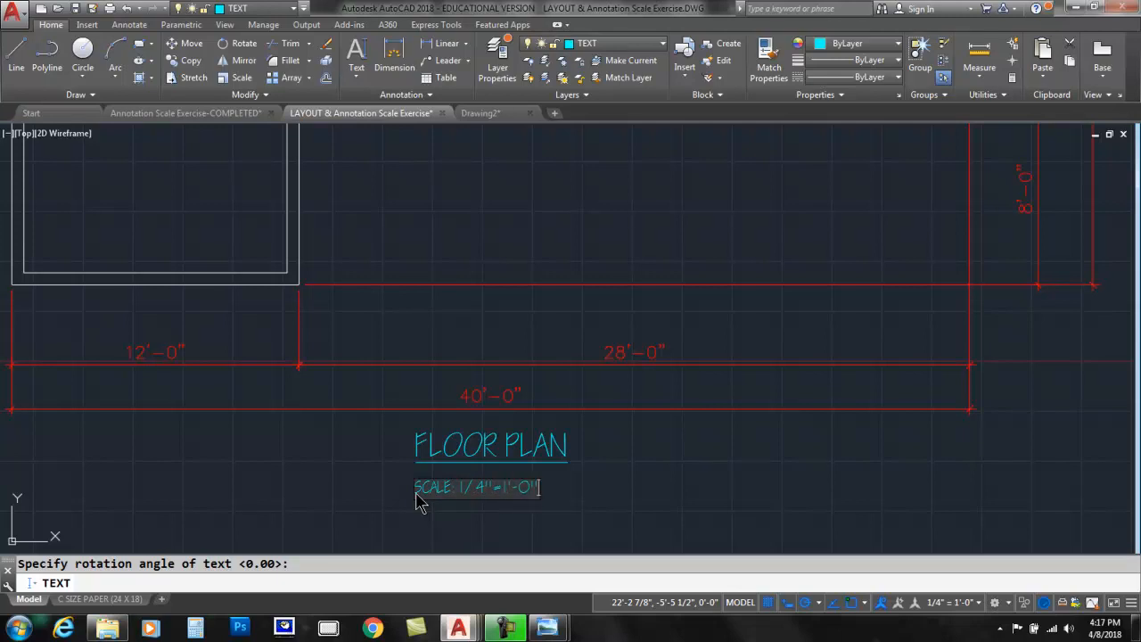
{"action": "key", "text": "Return"}
{"action": "key", "text": "Return"}
Move the scale note up to sit just beneath the underline of the FLOOR PLAN title.
{"action": "scroll", "coordinate": [469, 524], "scroll_direction": "up", "scroll_amount": 2}
{"action": "scroll", "coordinate": [468, 524], "scroll_direction": "up", "scroll_amount": 2}
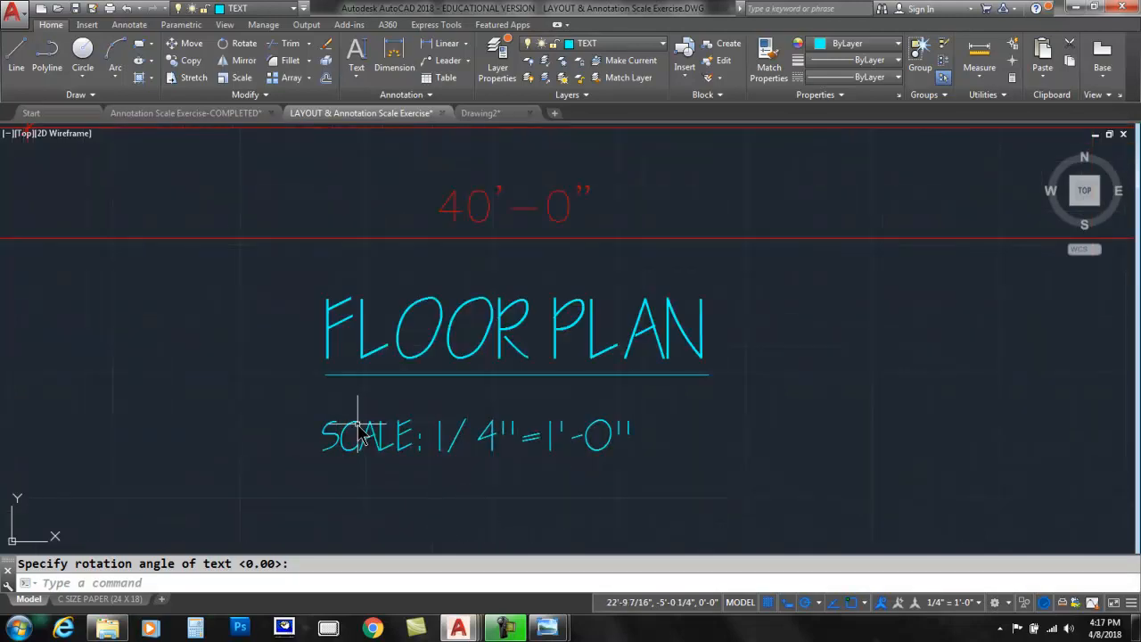
{"action": "left_click", "coordinate": [354, 430]}
{"action": "left_click", "coordinate": [323, 449]}
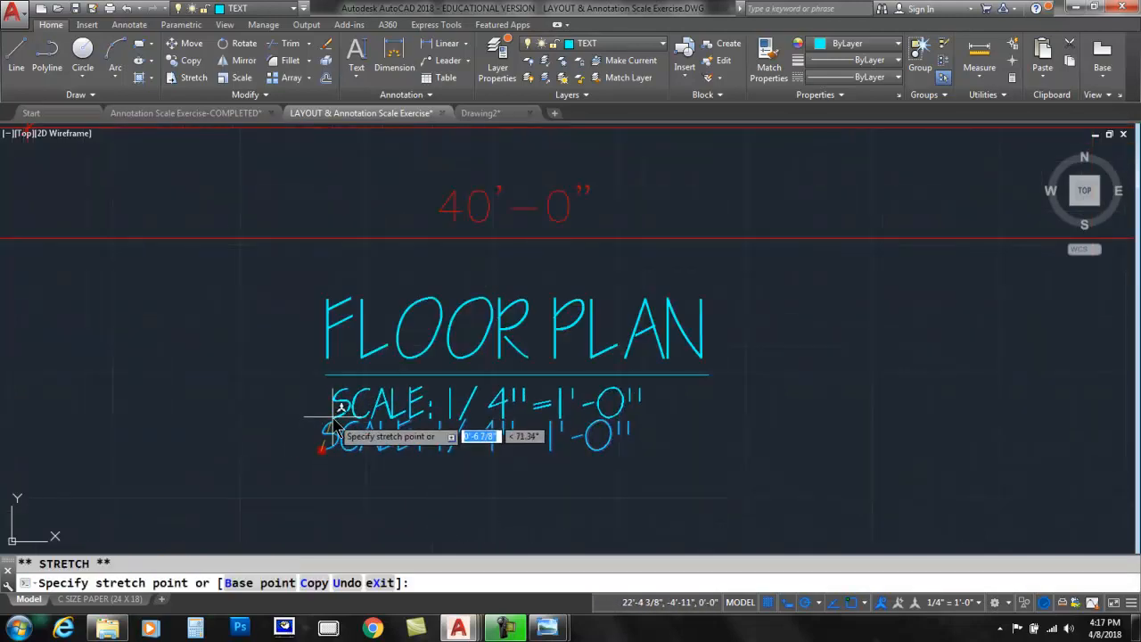
{"action": "left_click", "coordinate": [329, 423]}
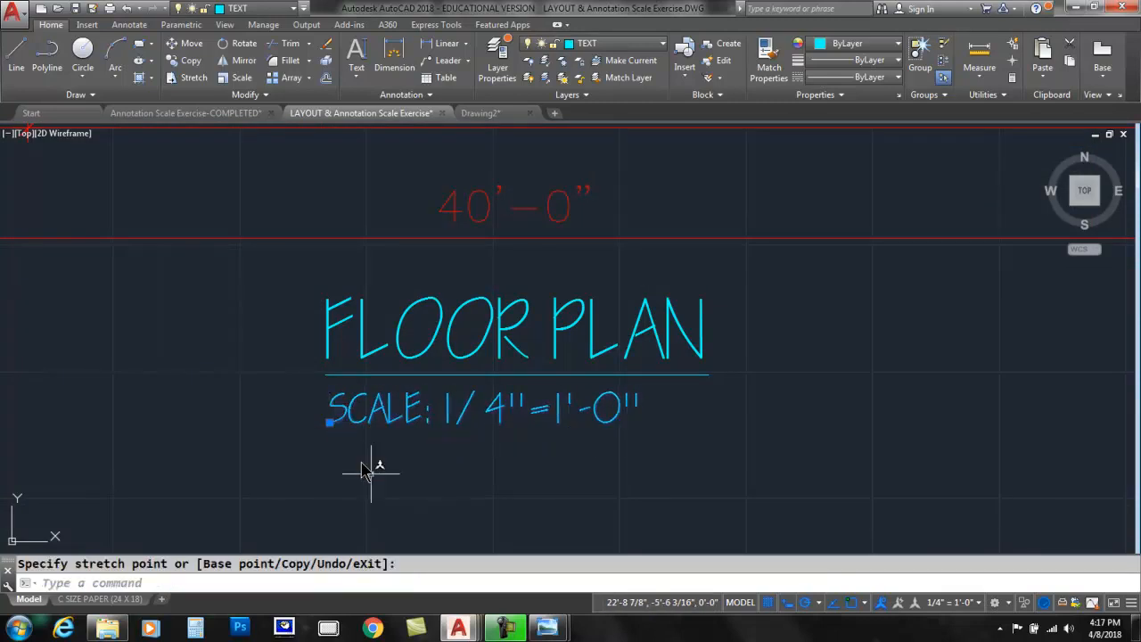
{"action": "scroll", "coordinate": [393, 459], "scroll_direction": "down", "scroll_amount": 7}
{"action": "mouse_move", "coordinate": [382, 438]}
{"action": "middle_mouse_down"}
{"action": "mouse_move", "coordinate": [446, 474]}
{"action": "mouse_move", "coordinate": [435, 503]}
{"action": "middle_mouse_up"}
{"action": "scroll", "coordinate": [369, 467], "scroll_direction": "down", "scroll_amount": 2}
{"action": "scroll", "coordinate": [375, 469], "scroll_direction": "up", "scroll_amount": 2}
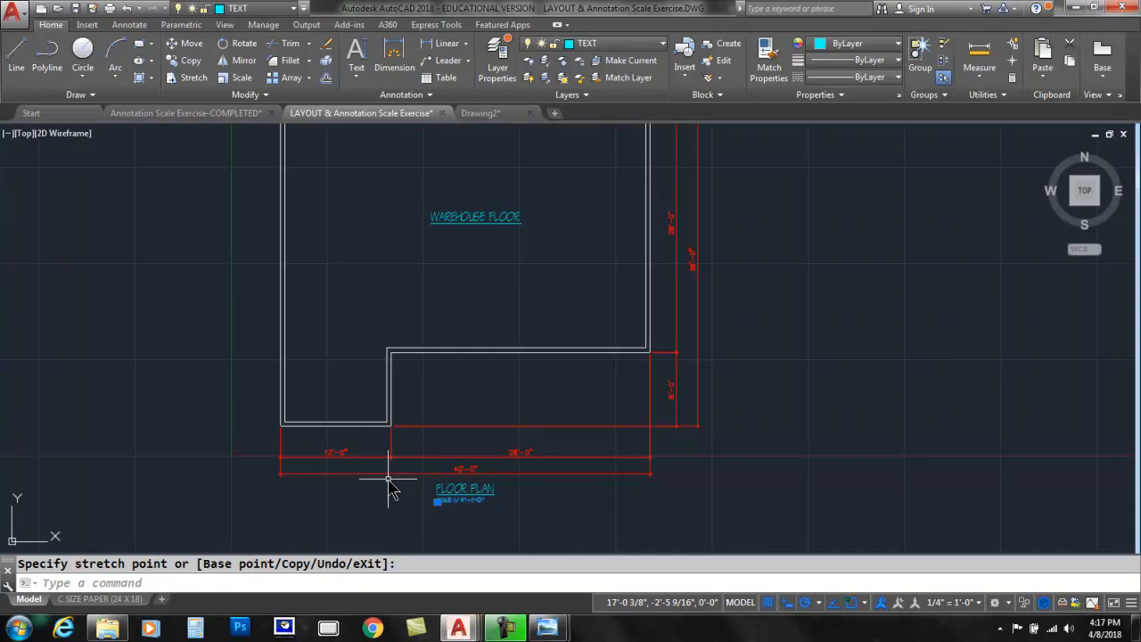
{"action": "key", "text": "Escape"}
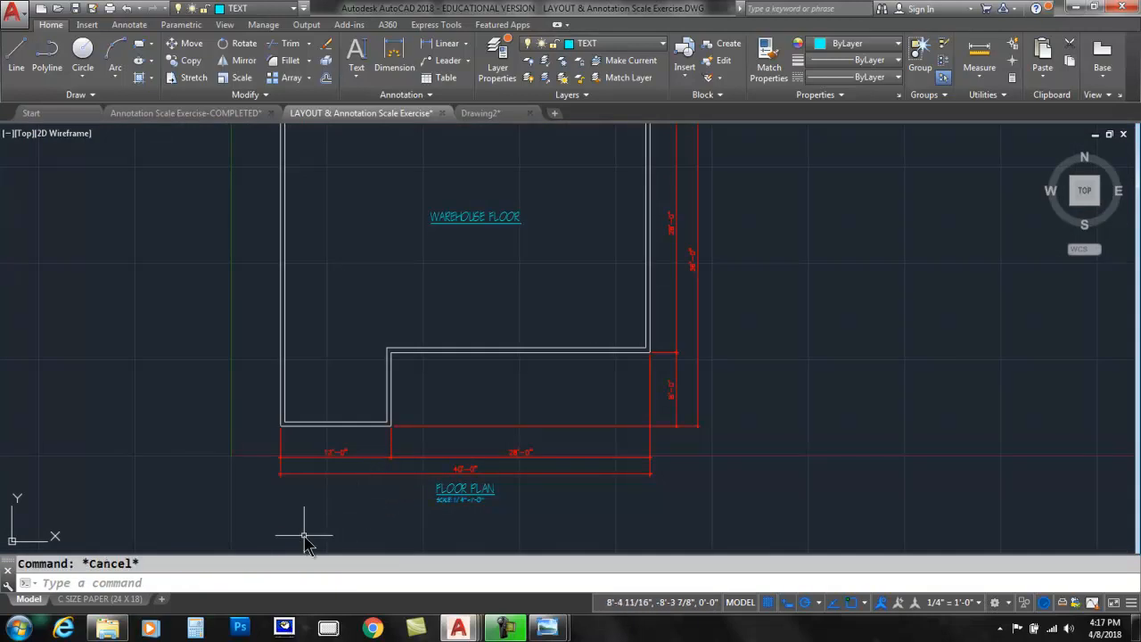
Check the labelled plan in the C SIZE PAPER (24 X 18) layout and switch from the viewport to paper space.
{"action": "left_click", "coordinate": [90, 600]}
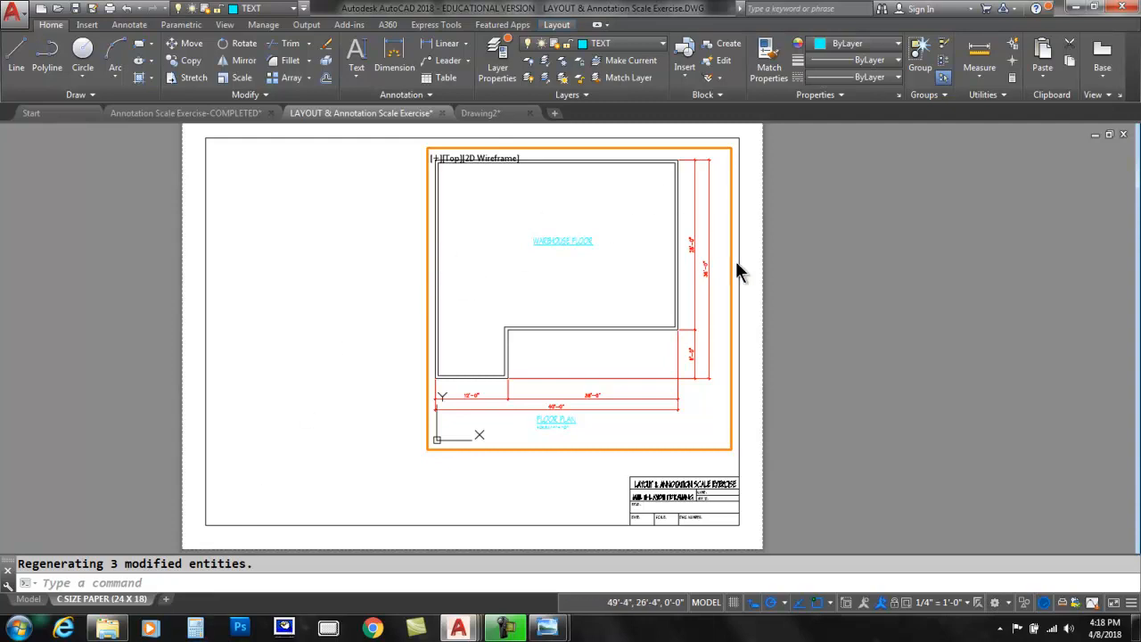
{"action": "left_click", "coordinate": [29, 600]}
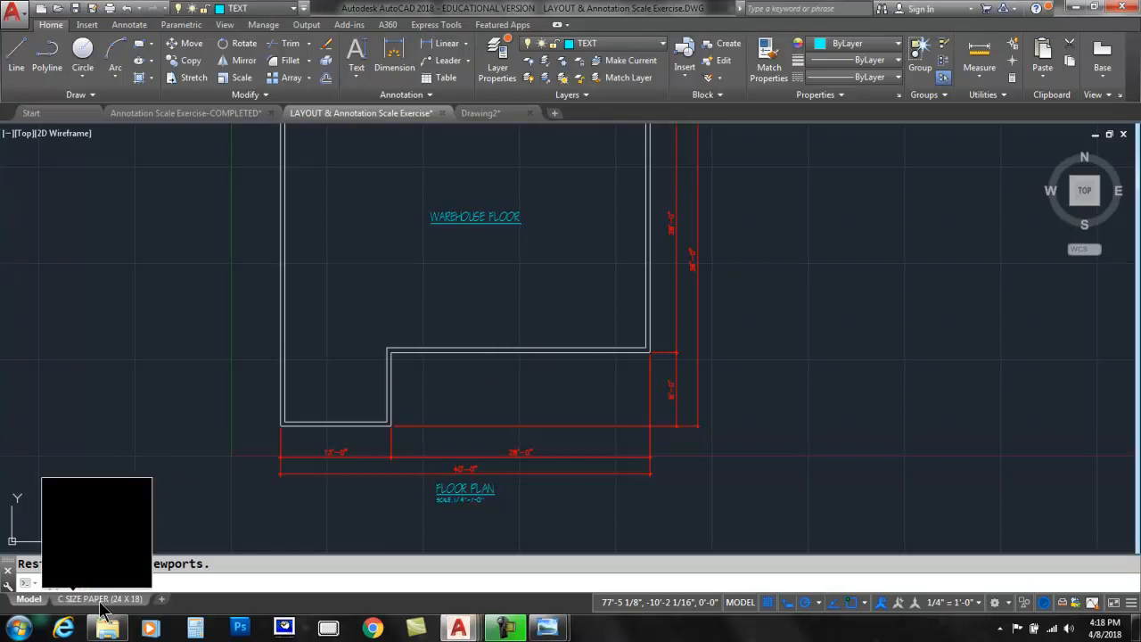
{"action": "left_click", "coordinate": [100, 599]}
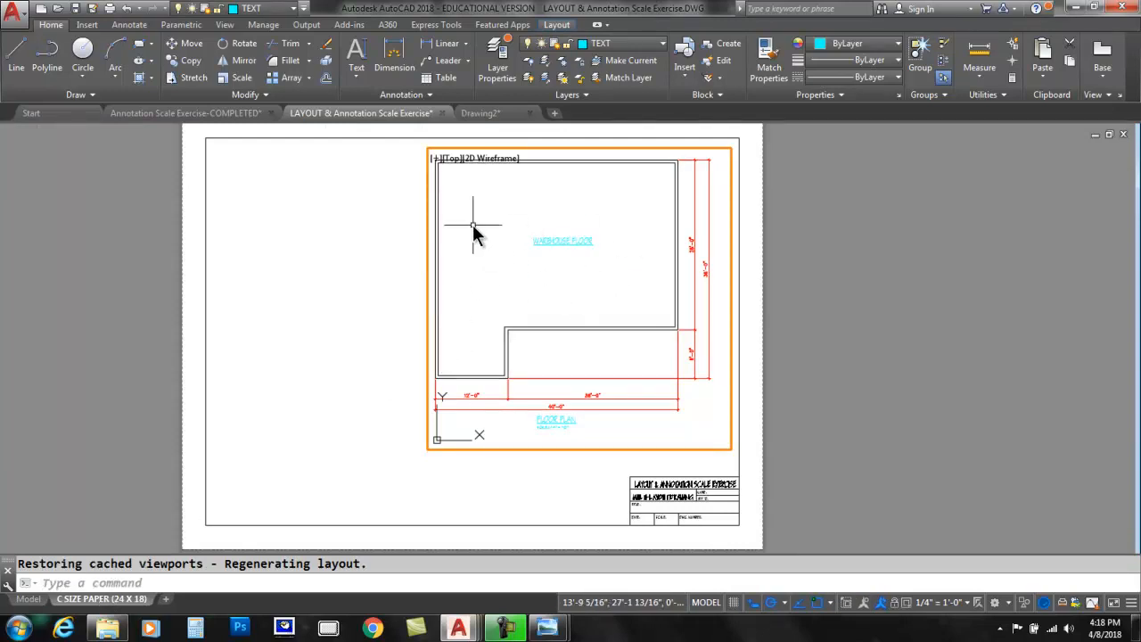
{"action": "double_click", "coordinate": [366, 193]}
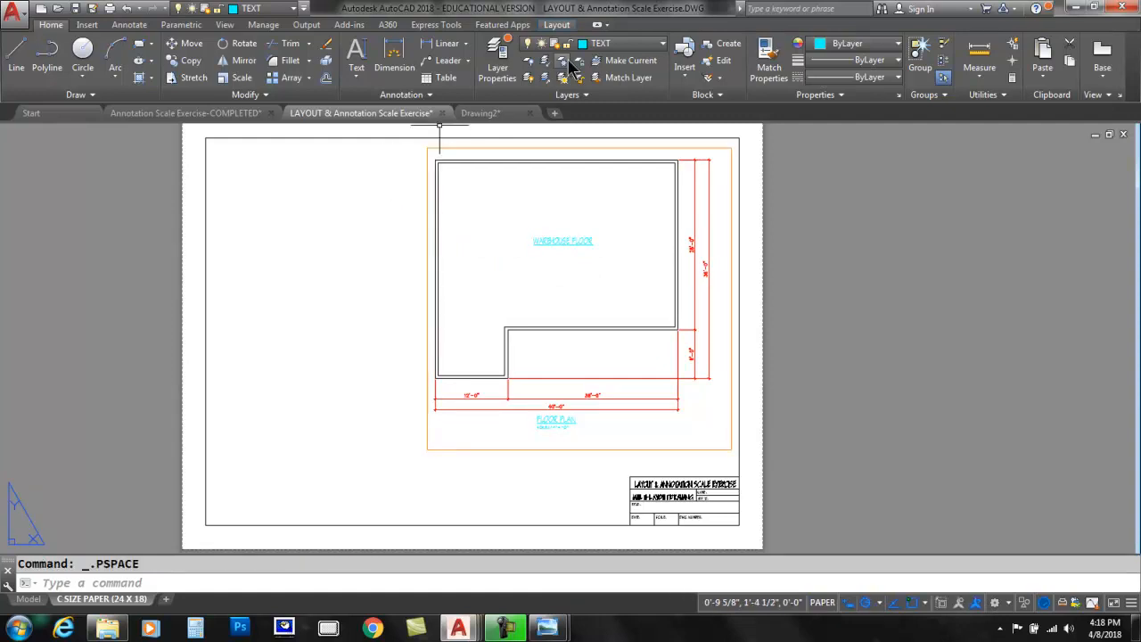
Create a rectangular viewport on the VPort layer in the empty sheet area beside the floor plan viewport, level with its upper edge.
{"action": "left_click", "coordinate": [625, 46]}
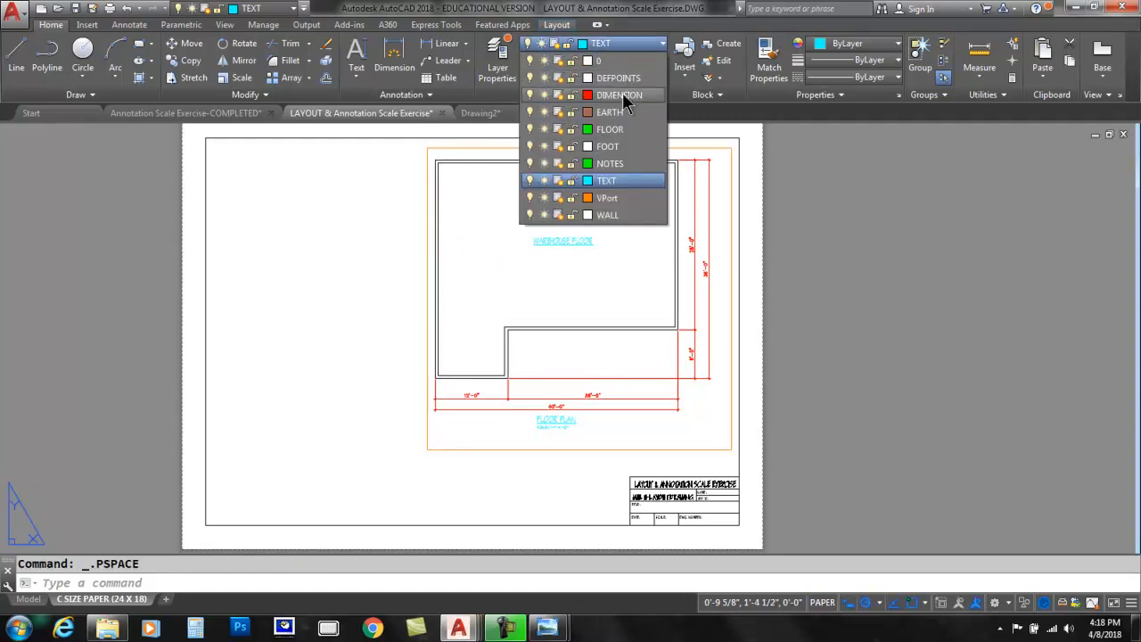
{"action": "left_click", "coordinate": [612, 198]}
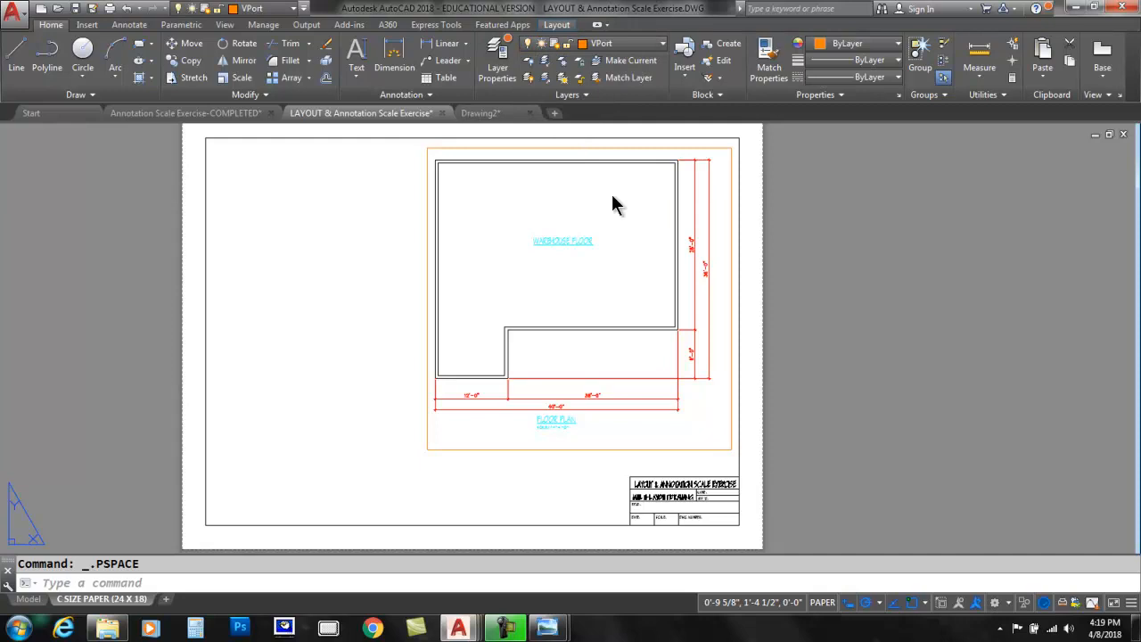
{"action": "left_click", "coordinate": [560, 25]}
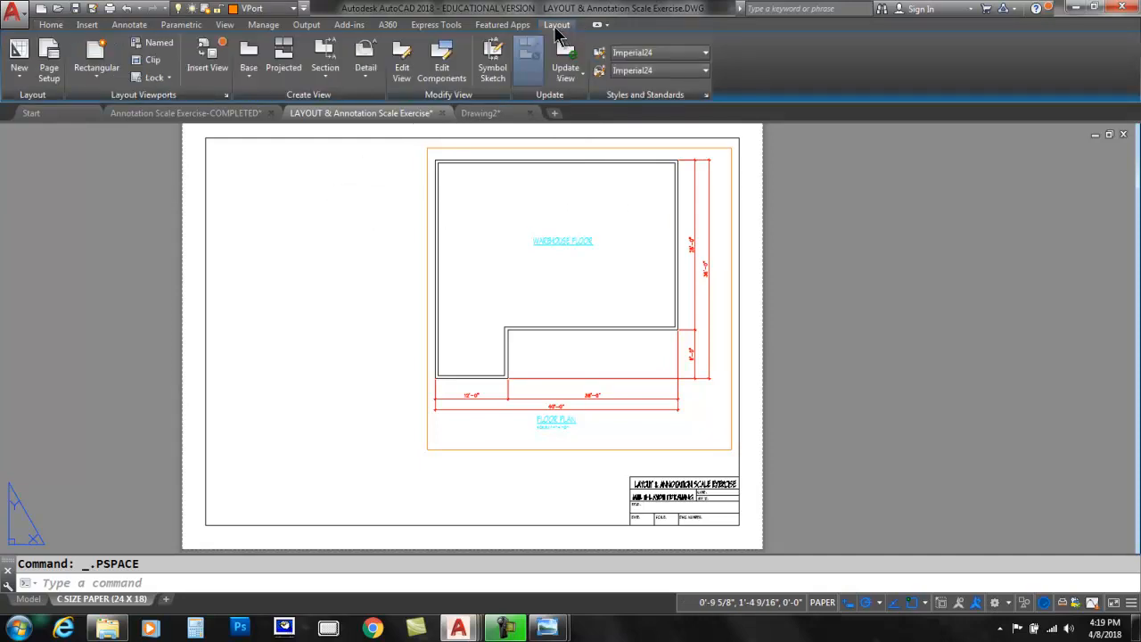
{"action": "left_click", "coordinate": [96, 49]}
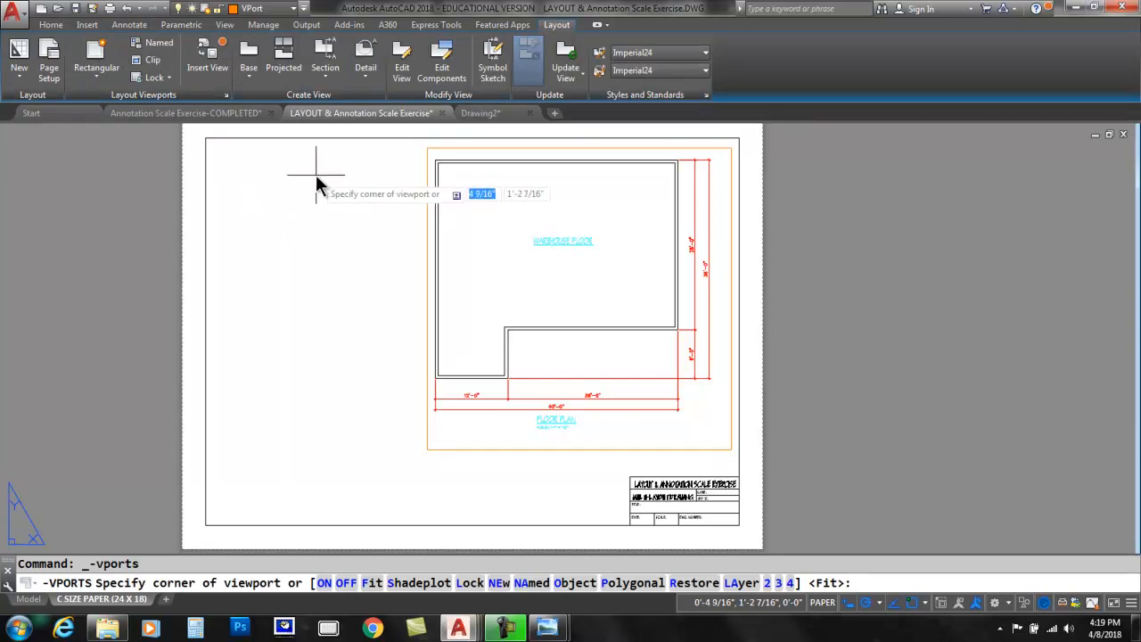
{"action": "left_click", "coordinate": [418, 145]}
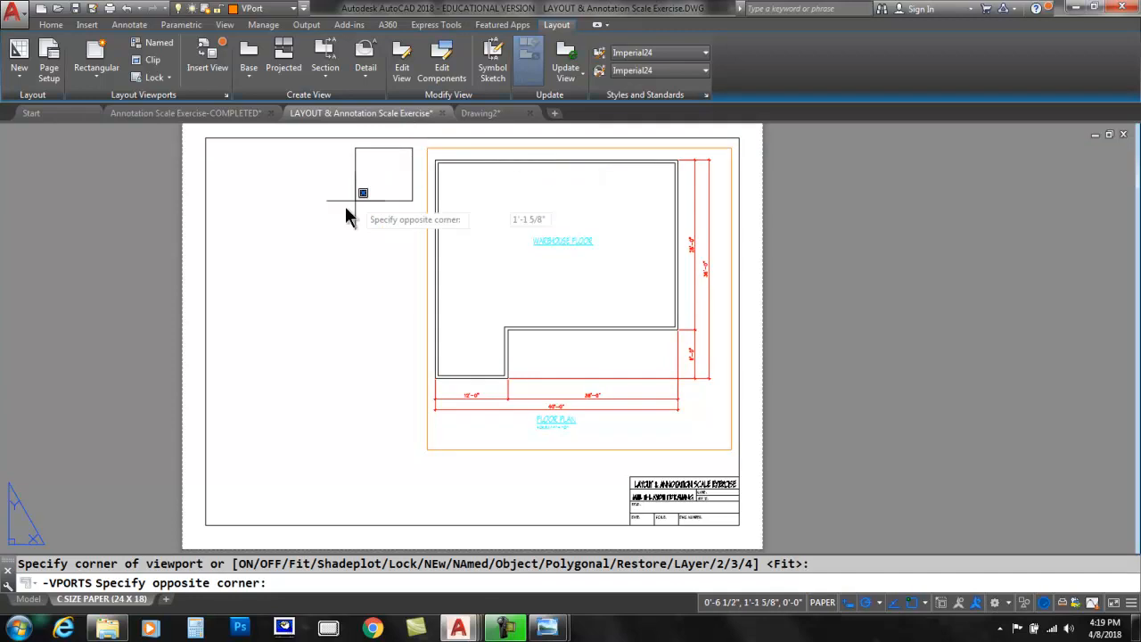
{"action": "left_click", "coordinate": [218, 313]}
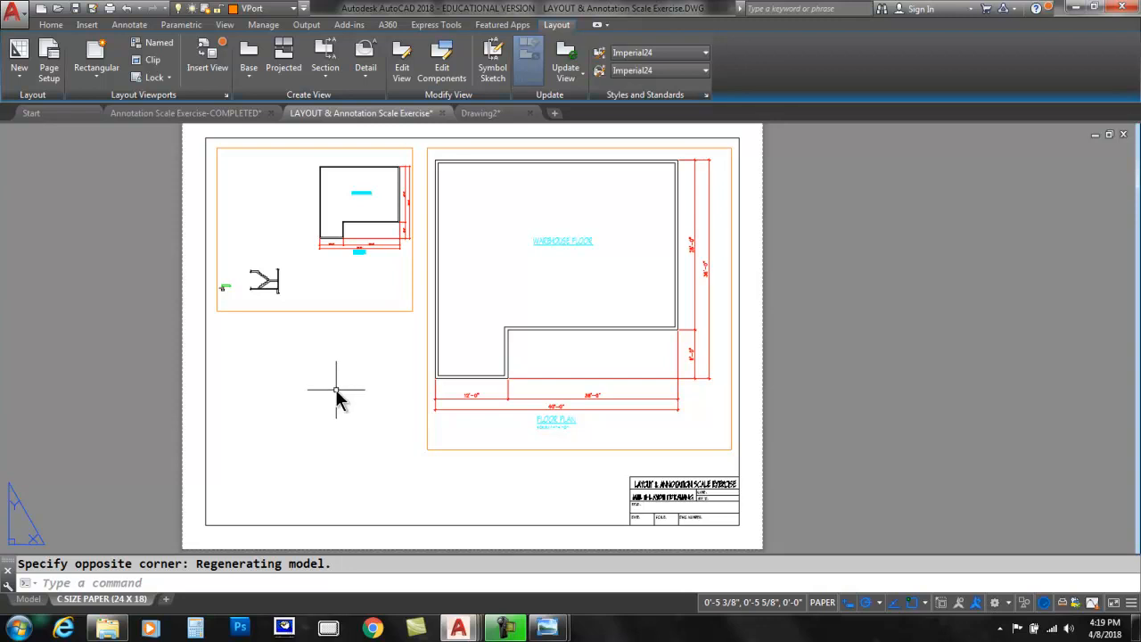
Activate the new viewport and frame the stair section inside it.
{"action": "double_click", "coordinate": [277, 229]}
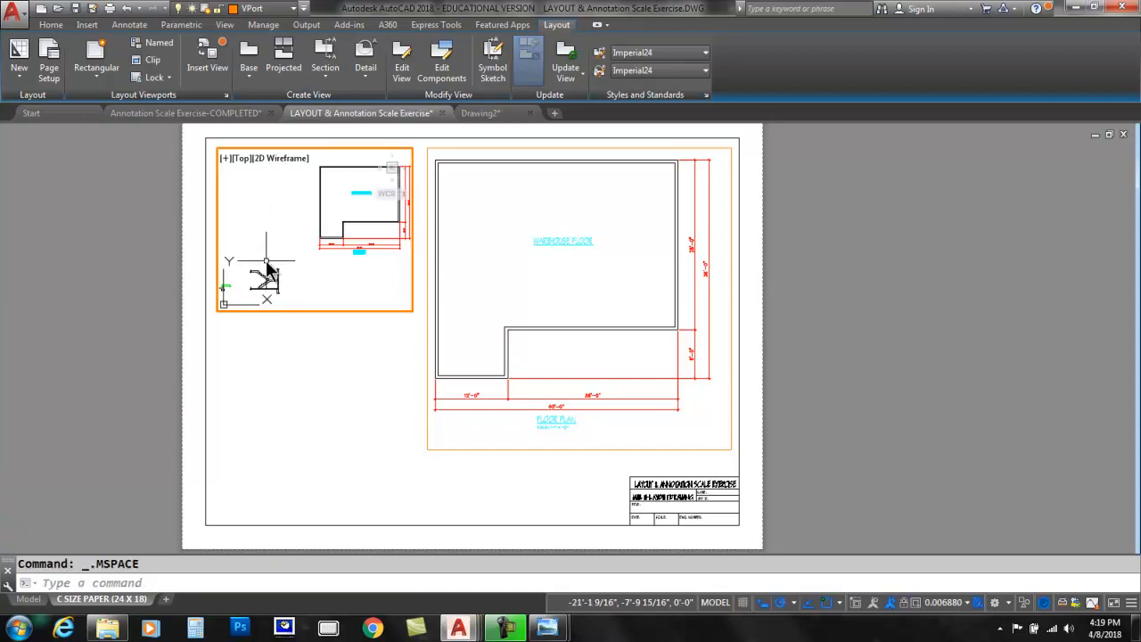
{"action": "middle_click_drag", "start_coordinate": [261, 280], "coordinate": [318, 232]}
{"action": "scroll", "coordinate": [307, 232], "scroll_direction": "up", "scroll_amount": 8}
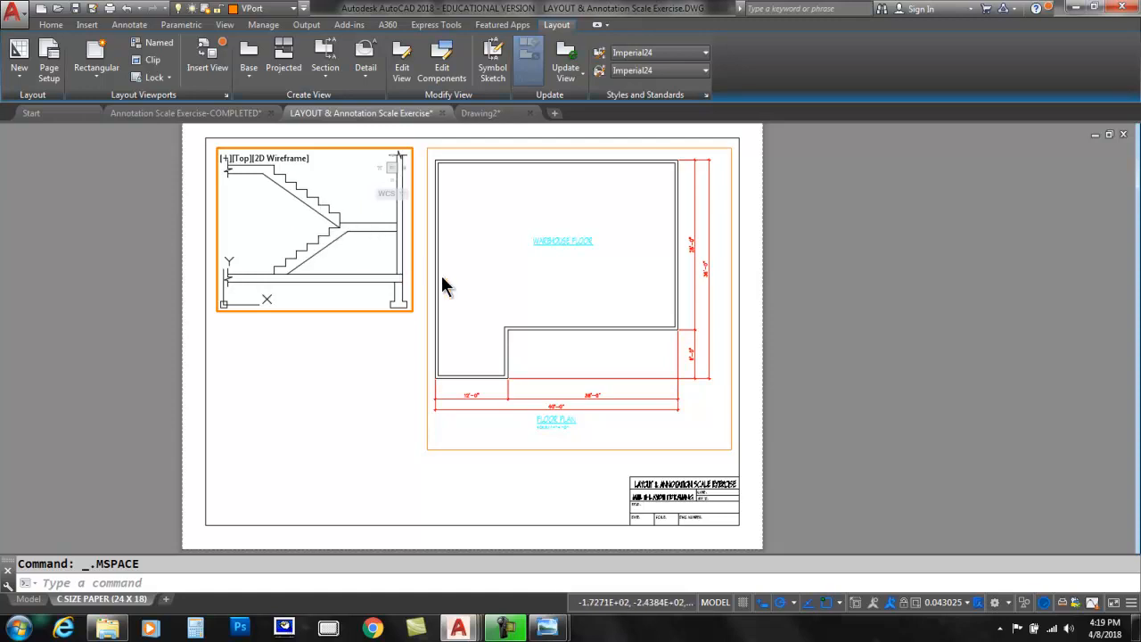
Set the stair section viewport's scale to 3/8" = 1'-0" and lock both the stair and floor plan viewports.
{"action": "left_click", "coordinate": [968, 603]}
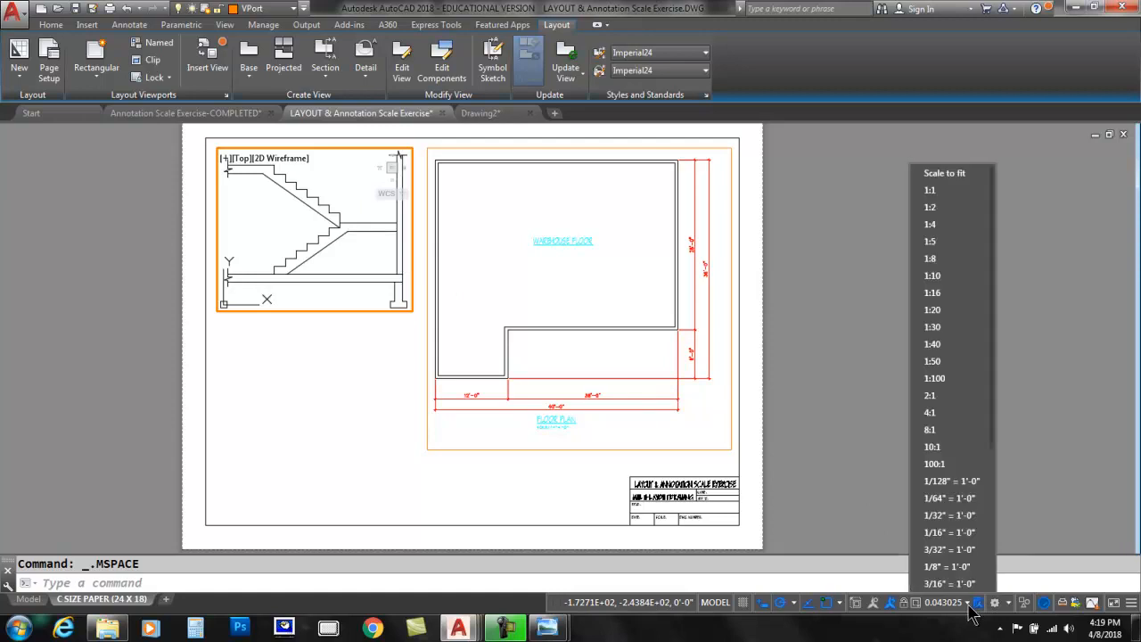
{"action": "scroll", "coordinate": [951, 571], "scroll_direction": "down", "scroll_amount": 2}
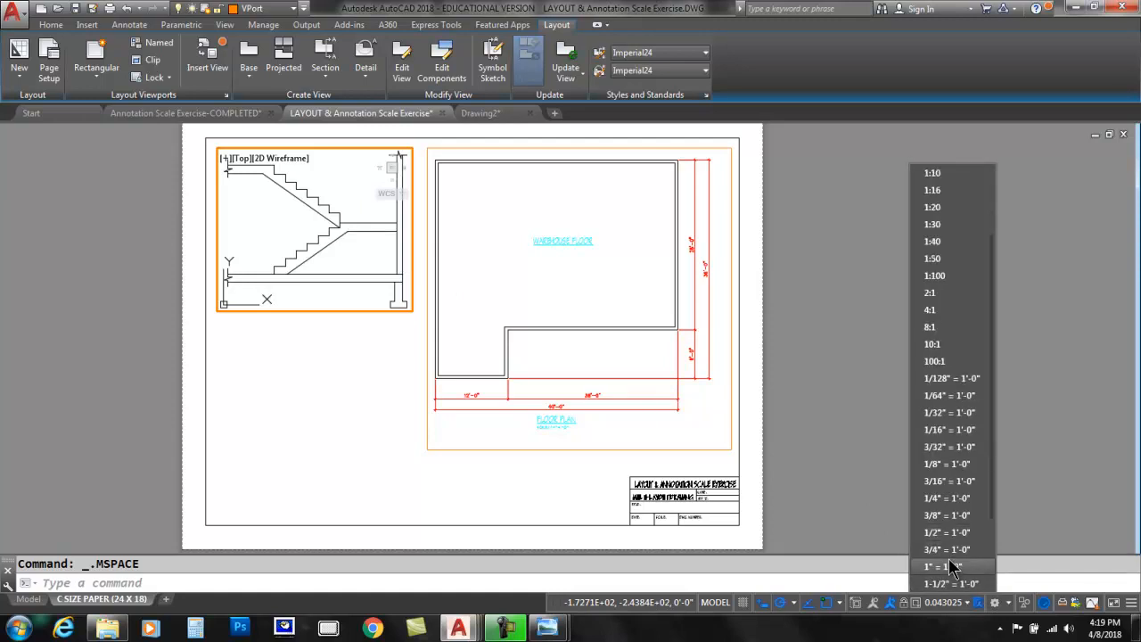
{"action": "left_click", "coordinate": [942, 512]}
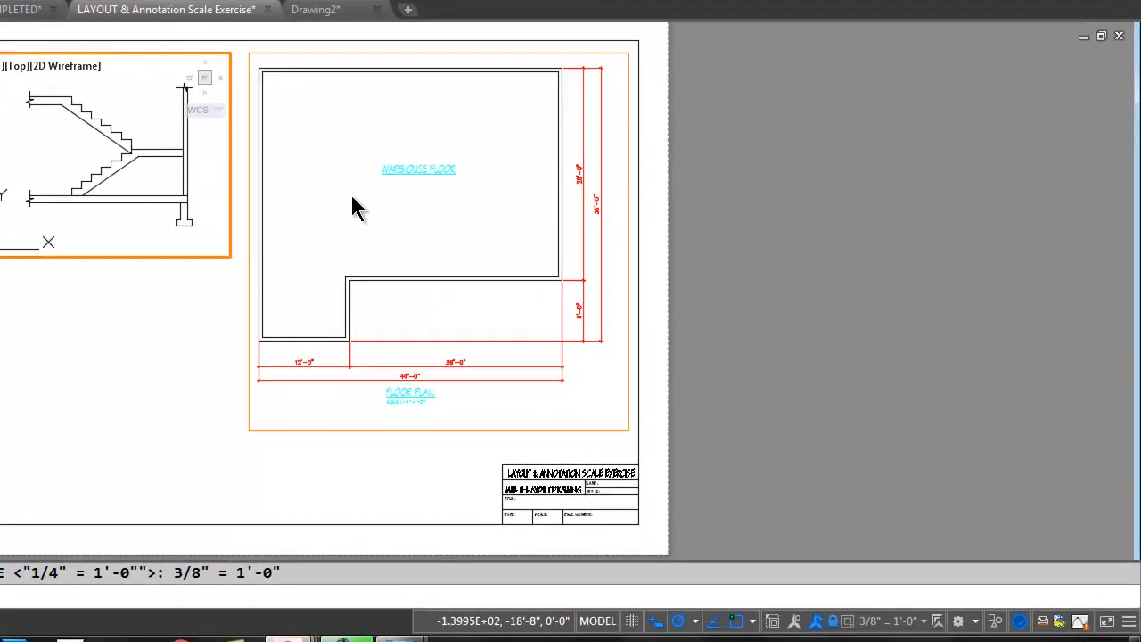
{"action": "left_click", "coordinate": [350, 193]}
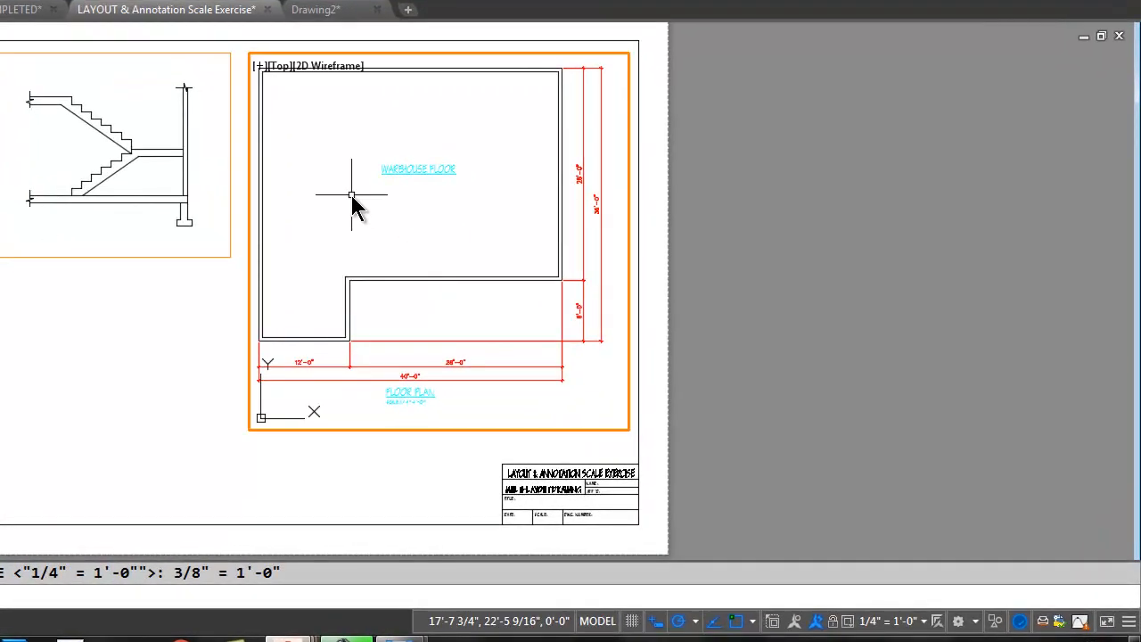
{"action": "left_click", "coordinate": [833, 621]}
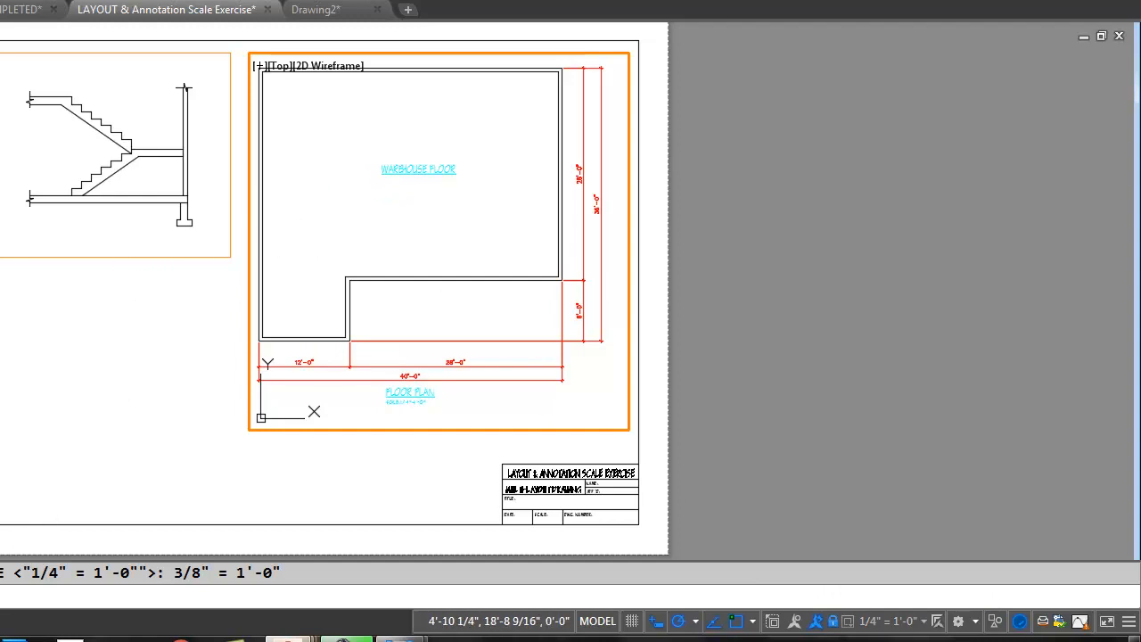
Go to the stair section in model space and make DIMENSION the current layer.
{"action": "left_click", "coordinate": [28, 599]}
{"action": "scroll", "coordinate": [300, 330], "scroll_direction": "down", "scroll_amount": 4}
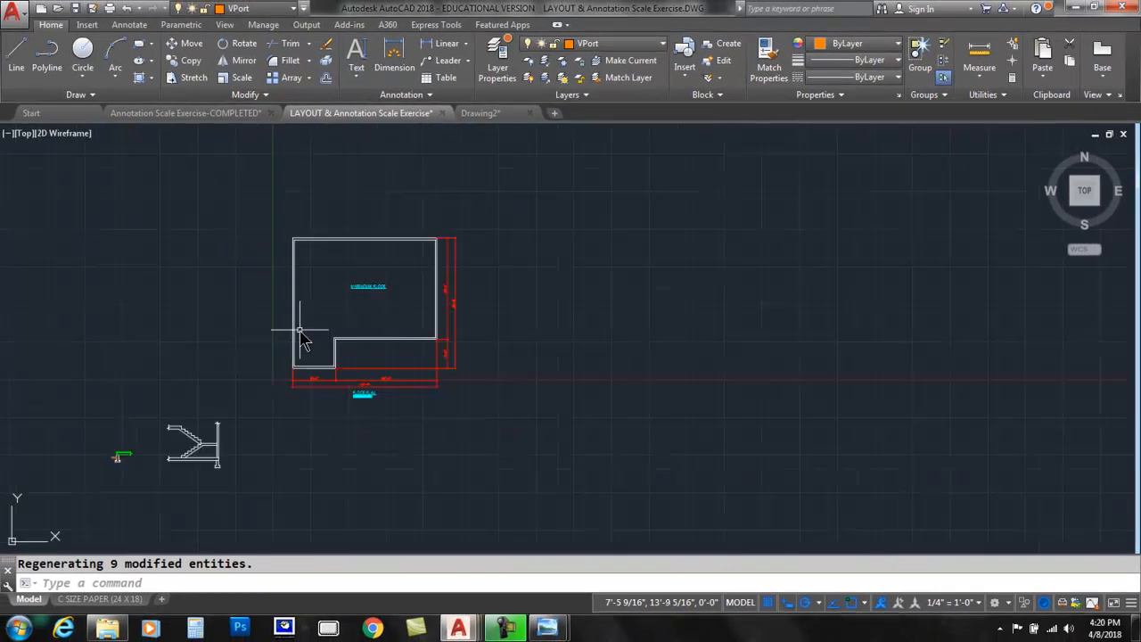
{"action": "scroll", "coordinate": [294, 330], "scroll_direction": "down", "scroll_amount": 2}
{"action": "scroll", "coordinate": [218, 406], "scroll_direction": "up", "scroll_amount": 4}
{"action": "scroll", "coordinate": [221, 412], "scroll_direction": "up", "scroll_amount": 5}
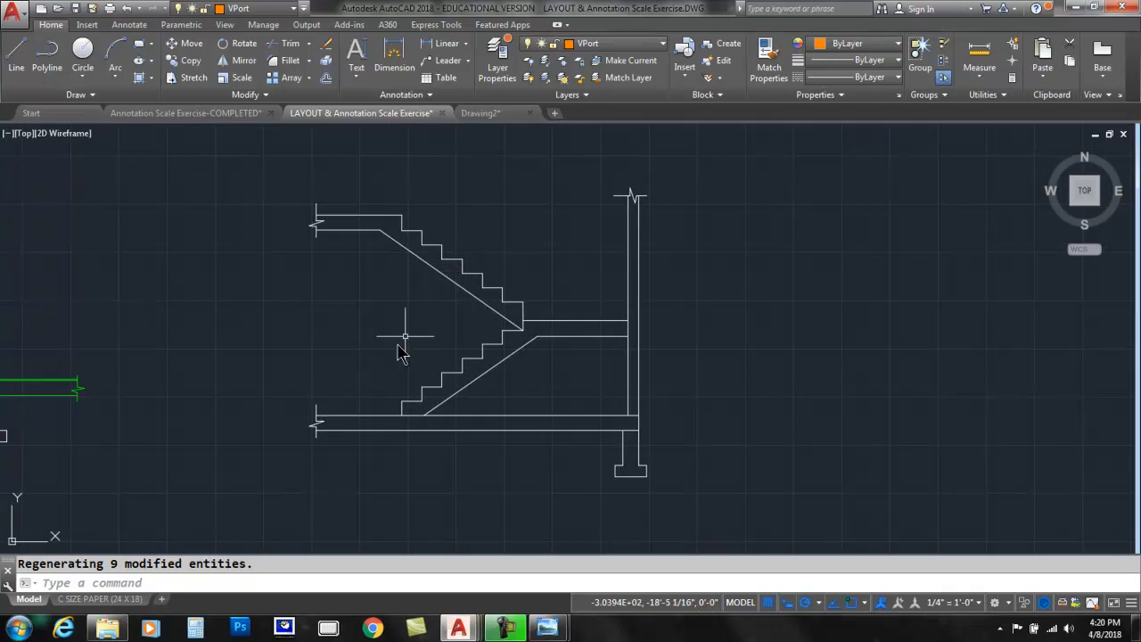
{"action": "left_click", "coordinate": [627, 43]}
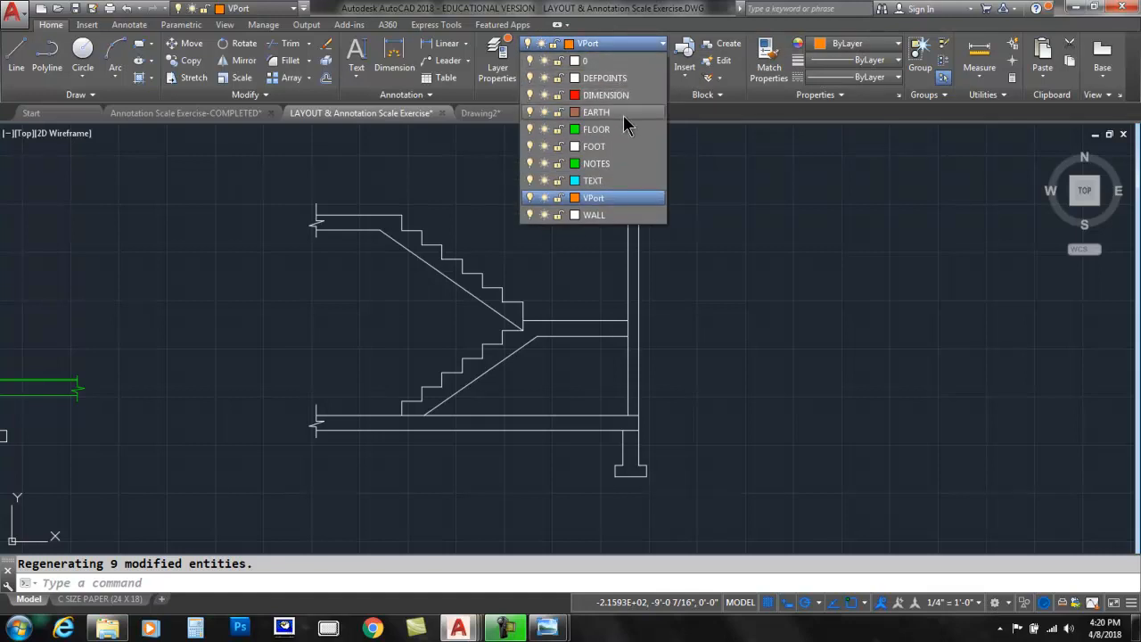
{"action": "left_click", "coordinate": [618, 96]}
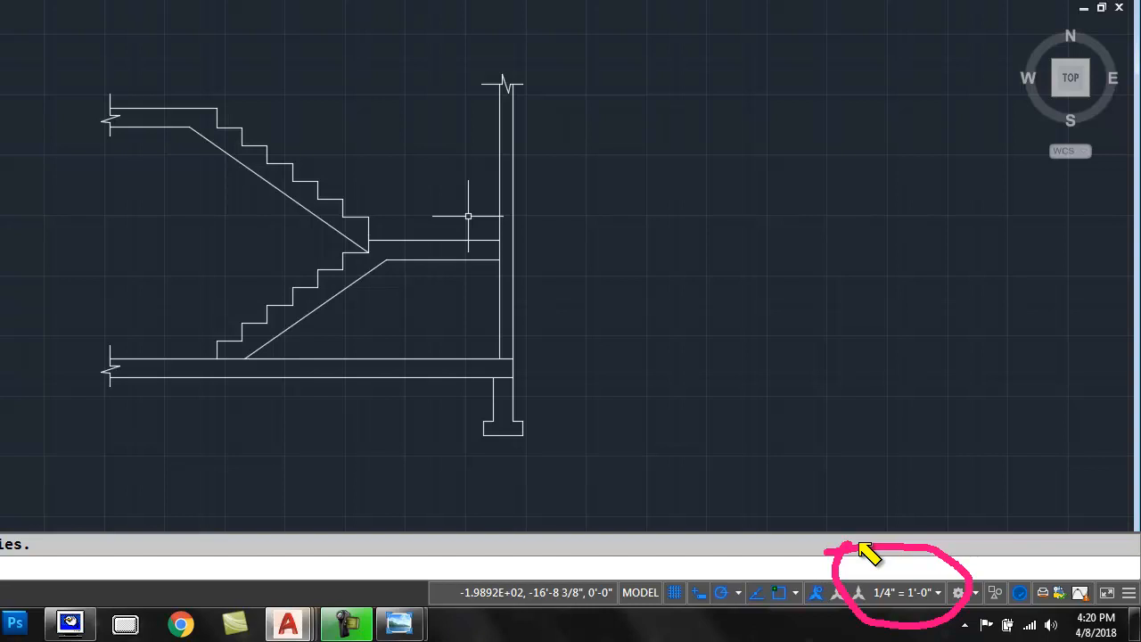
Set the model space annotation scale to 3/8" = 1'-0".
{"action": "left_click", "coordinate": [938, 594]}
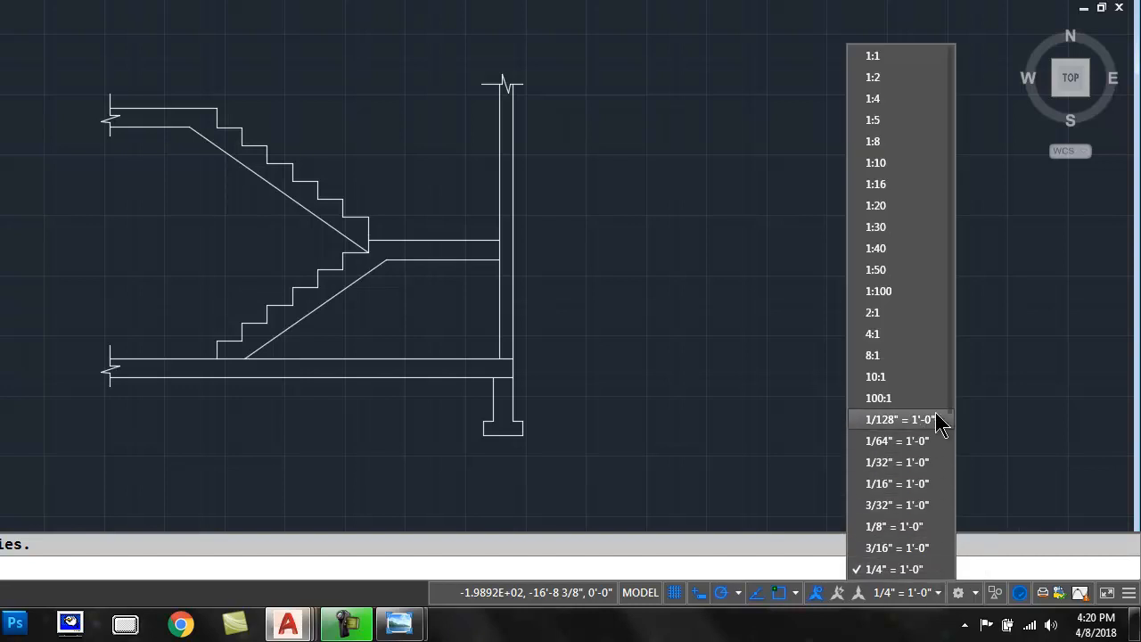
{"action": "scroll", "coordinate": [948, 464], "scroll_direction": "down", "scroll_amount": 3}
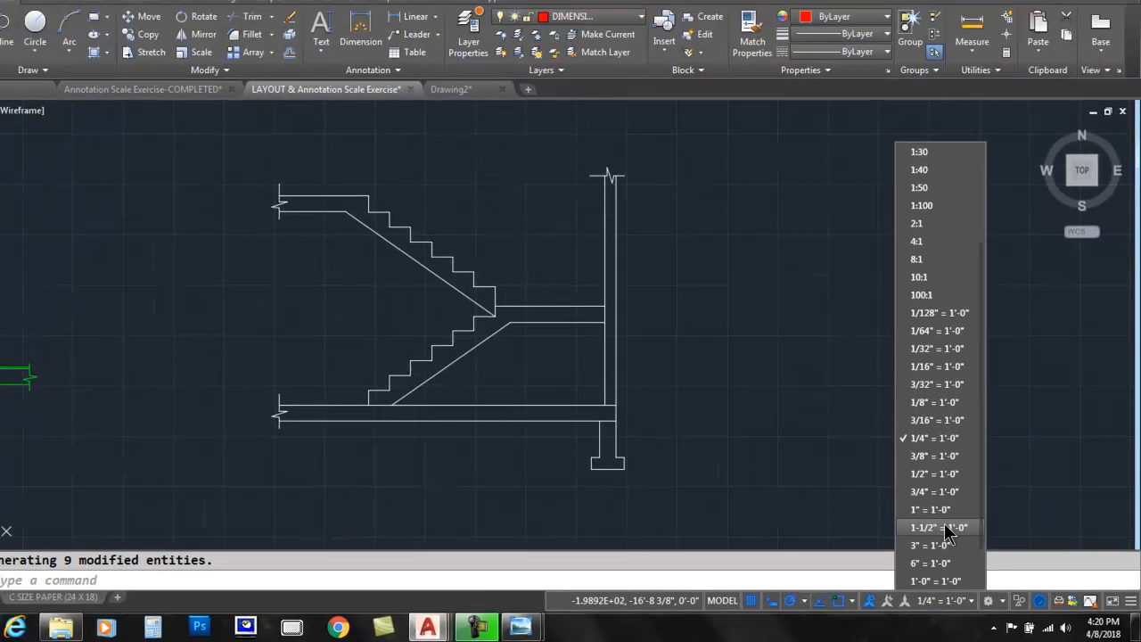
{"action": "left_click", "coordinate": [883, 418]}
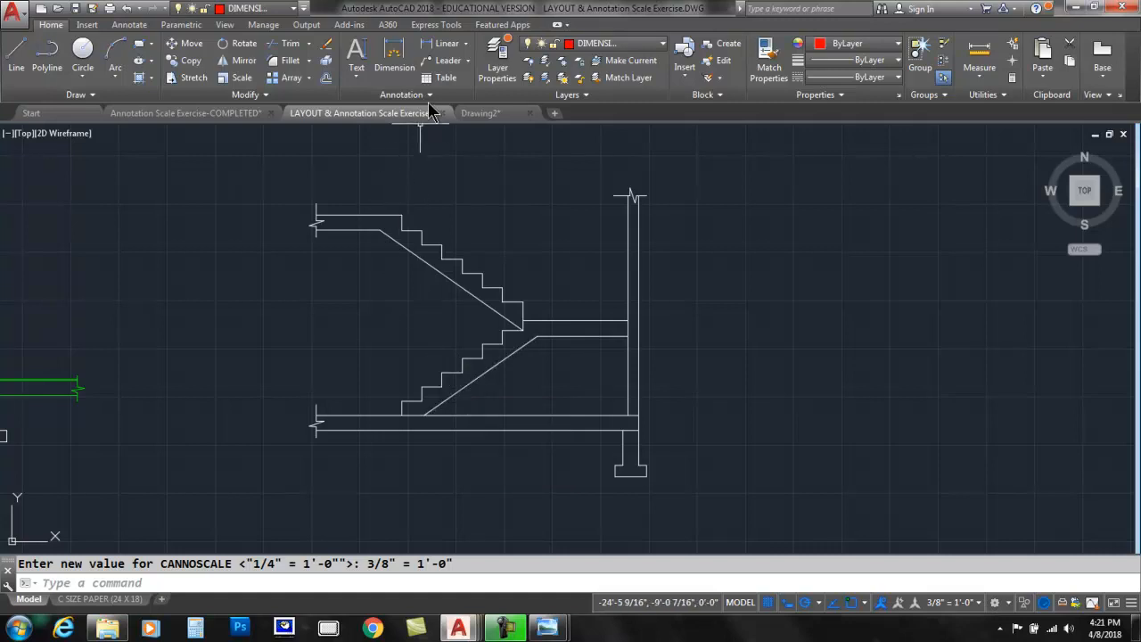
Add a vertical linear dimension from the midpoint of the upper landing's underside down to the top of the lower floor slab.
{"action": "left_click", "coordinate": [429, 51]}
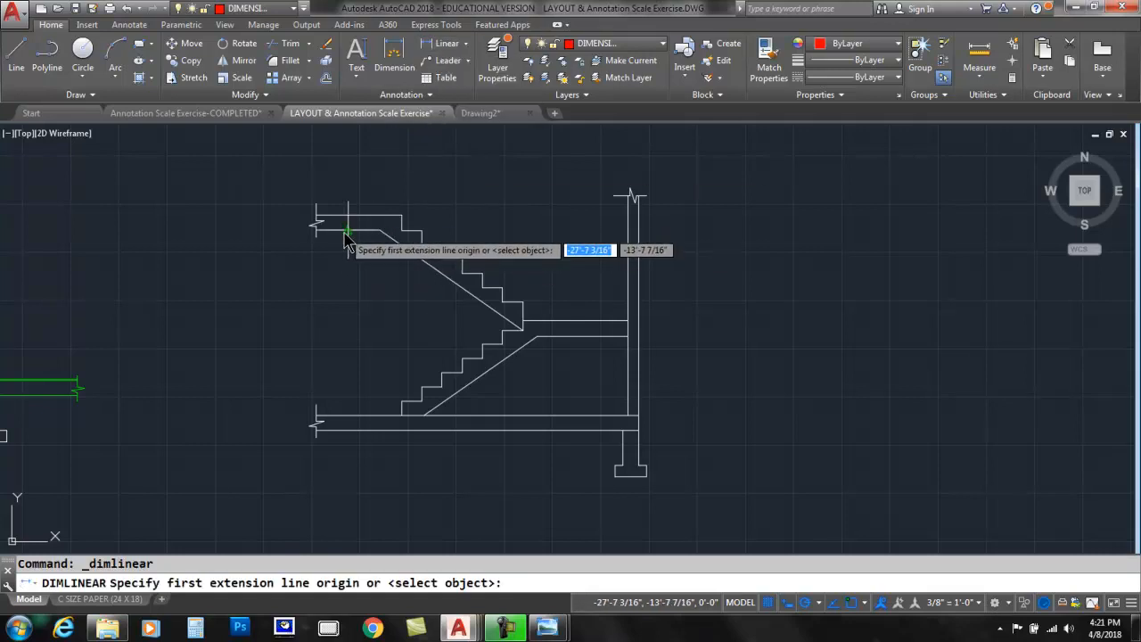
{"action": "left_click", "coordinate": [346, 233]}
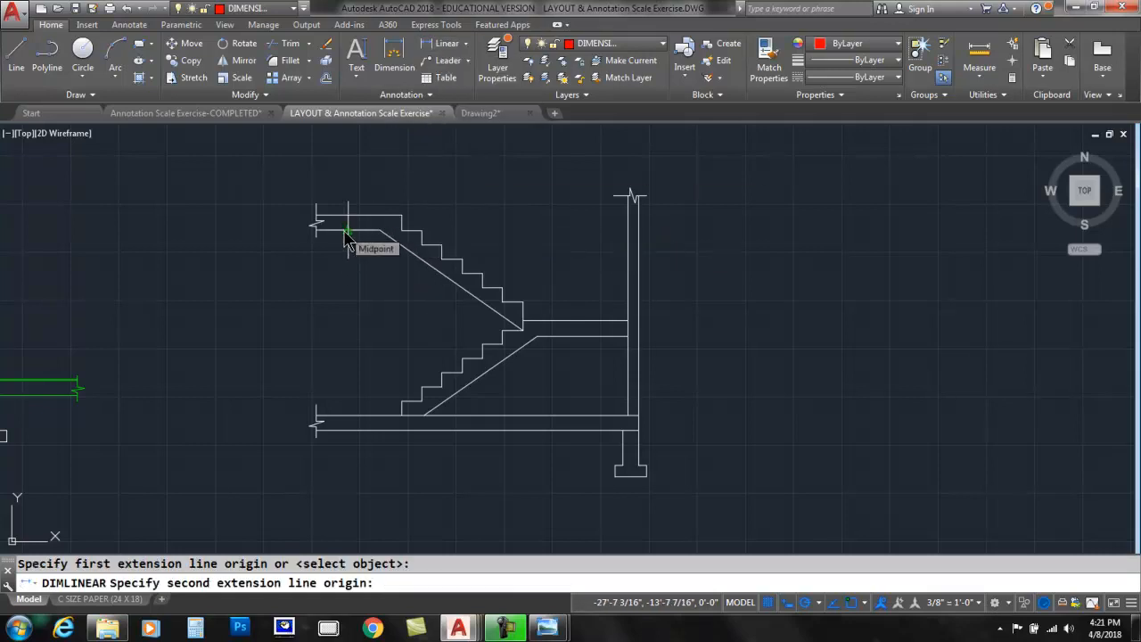
{"action": "scroll", "coordinate": [346, 237], "scroll_direction": "up", "scroll_amount": 2}
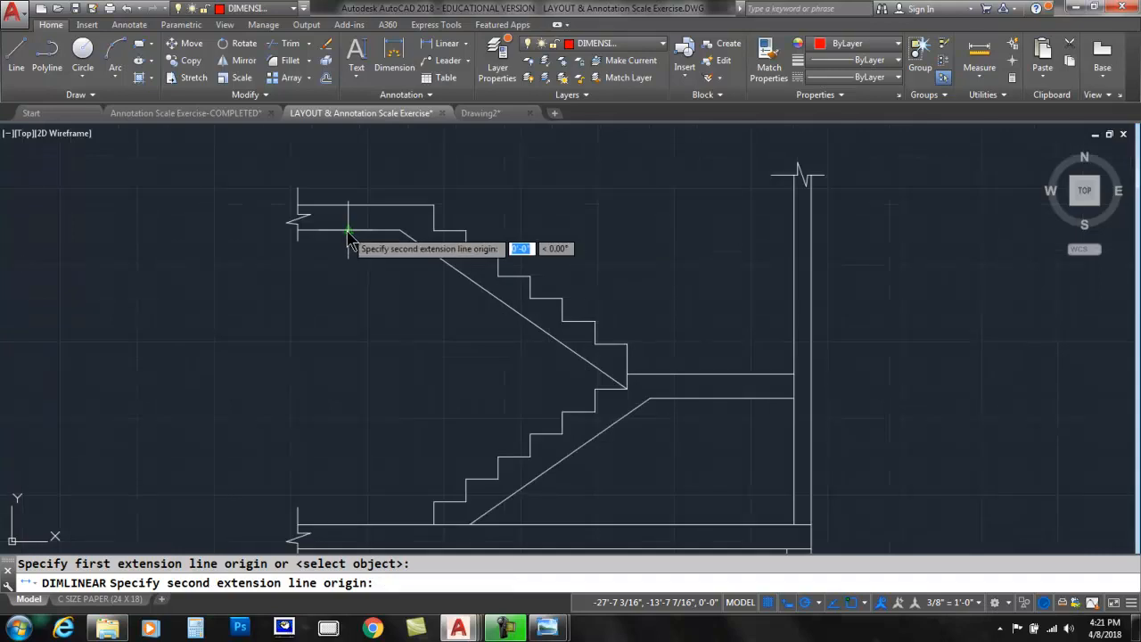
{"action": "left_click", "coordinate": [348, 526]}
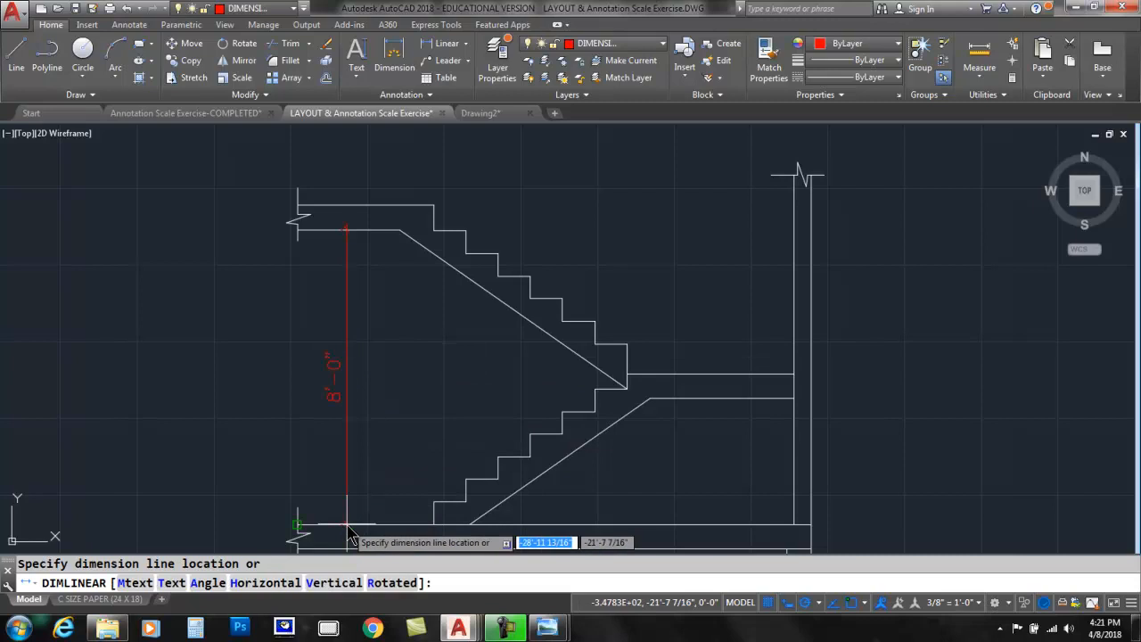
{"action": "left_click", "coordinate": [350, 237]}
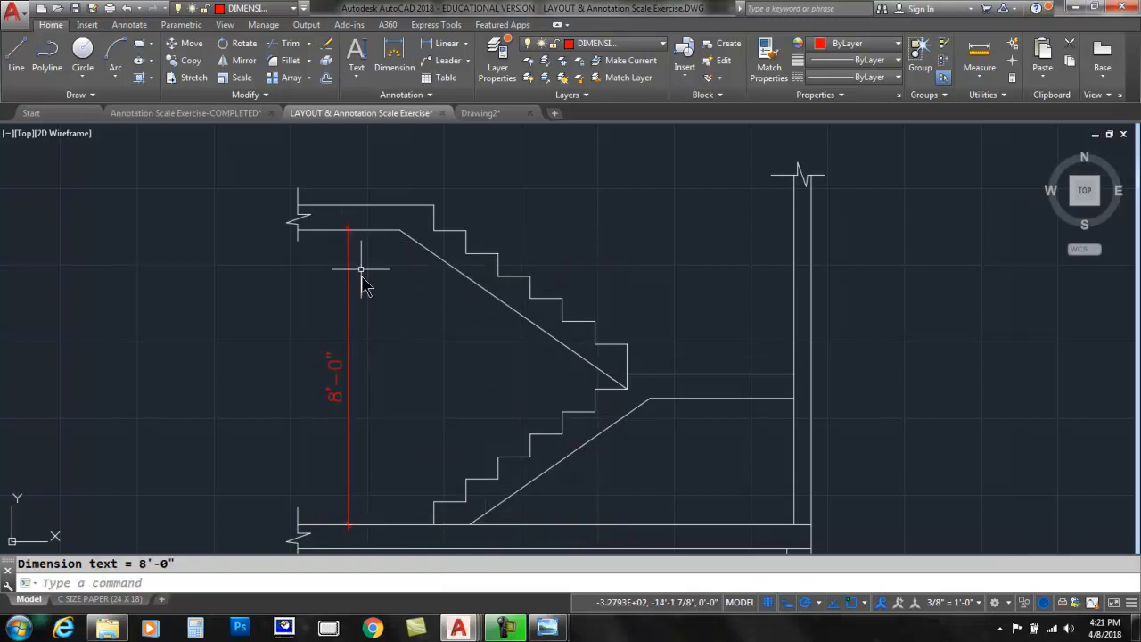
{"action": "key", "text": "F9"}
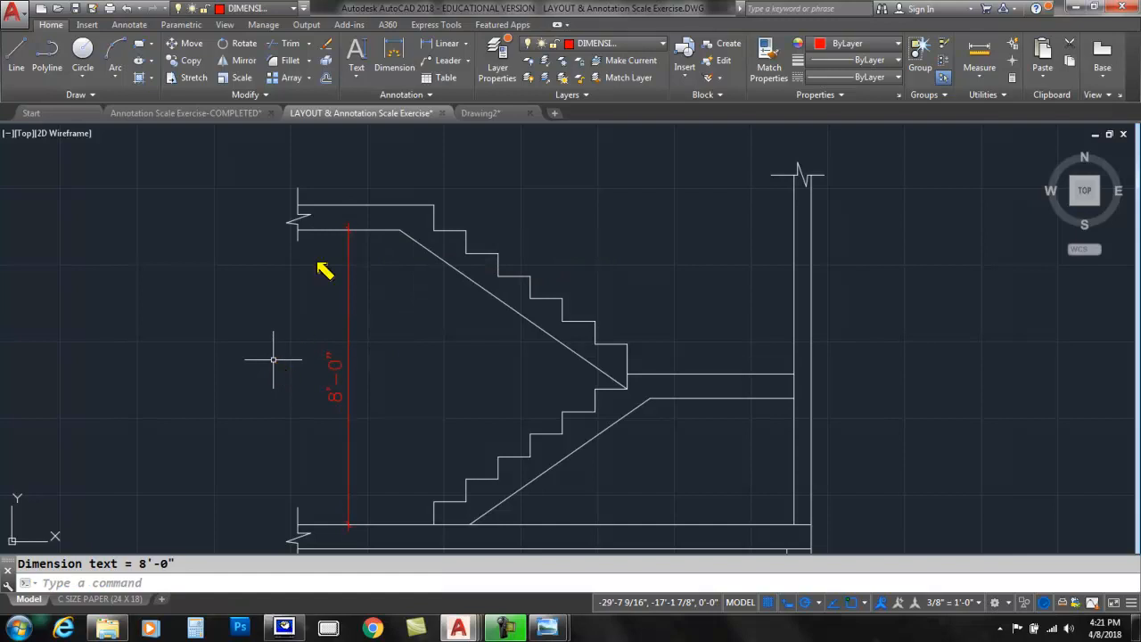
{"action": "mouse_move", "coordinate": [328, 236]}
{"action": "left_mouse_down"}
{"action": "mouse_move", "coordinate": [350, 232]}
{"action": "mouse_move", "coordinate": [338, 233]}
{"action": "left_mouse_up"}
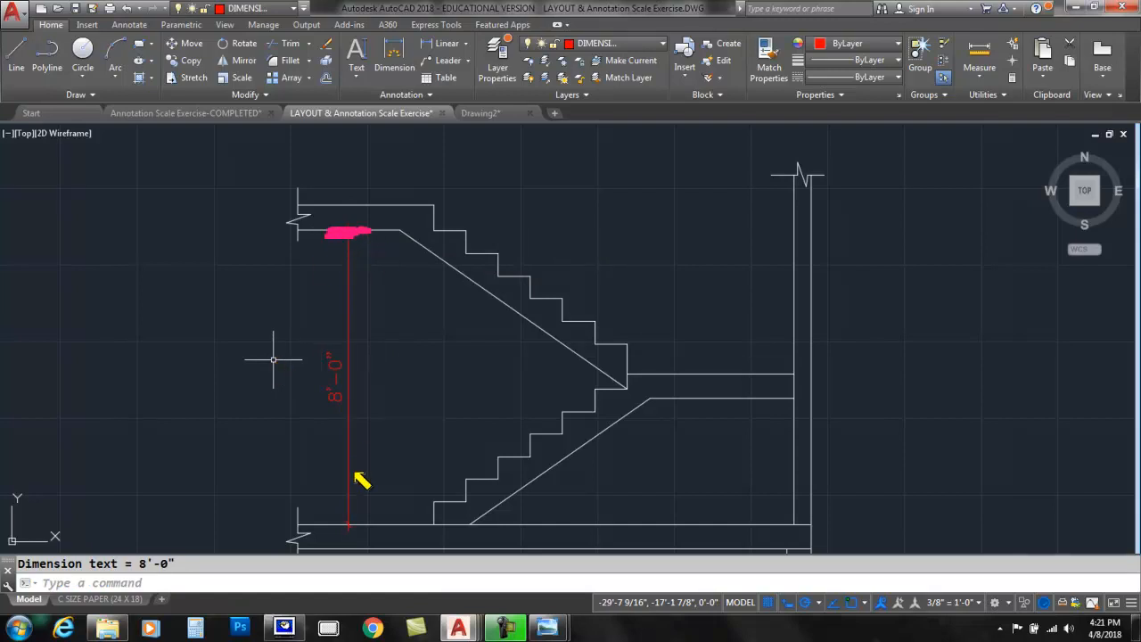
{"action": "left_click_drag", "start_coordinate": [327, 521], "coordinate": [365, 519]}
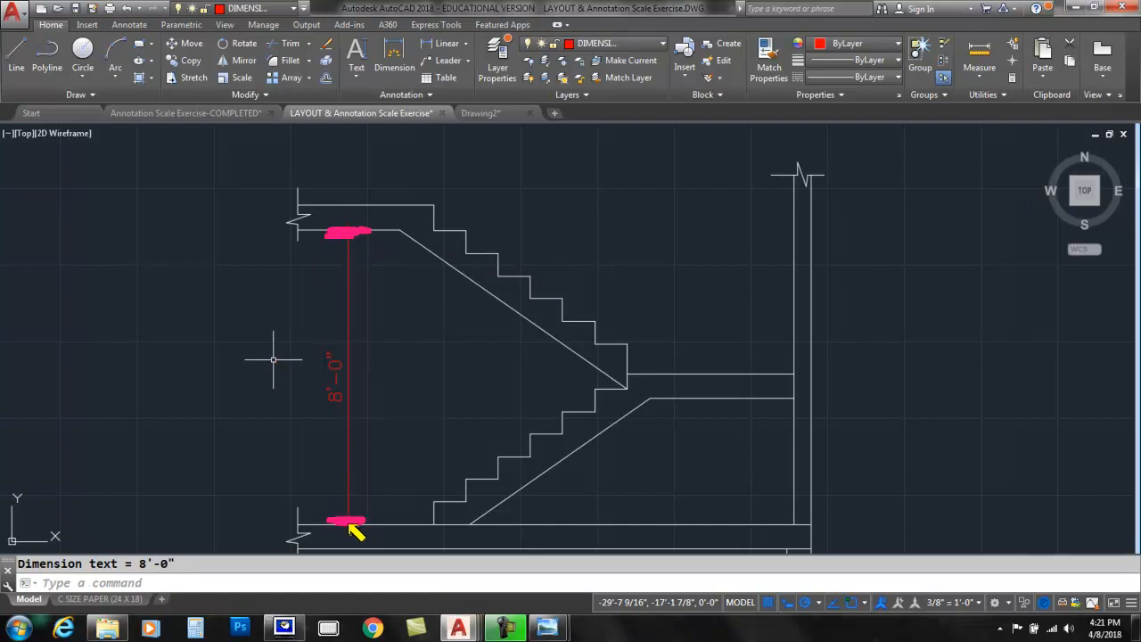
{"action": "key", "text": "Escape"}
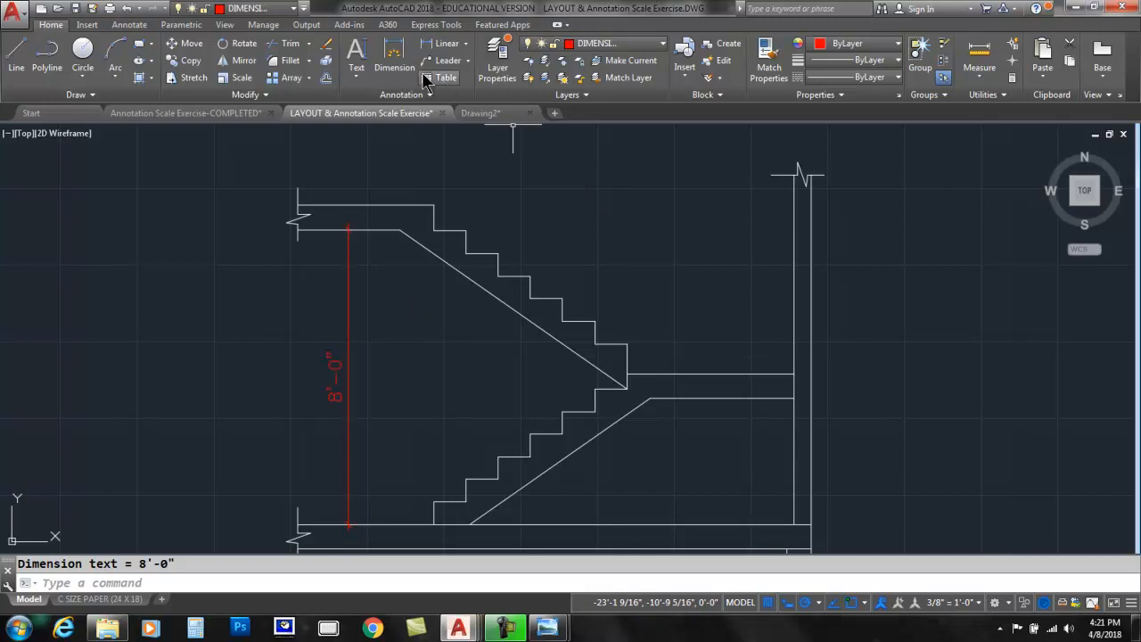
Add a horizontal linear dimension across the second tread of the lower stair flight, placed above the tread.
{"action": "left_click", "coordinate": [433, 48]}
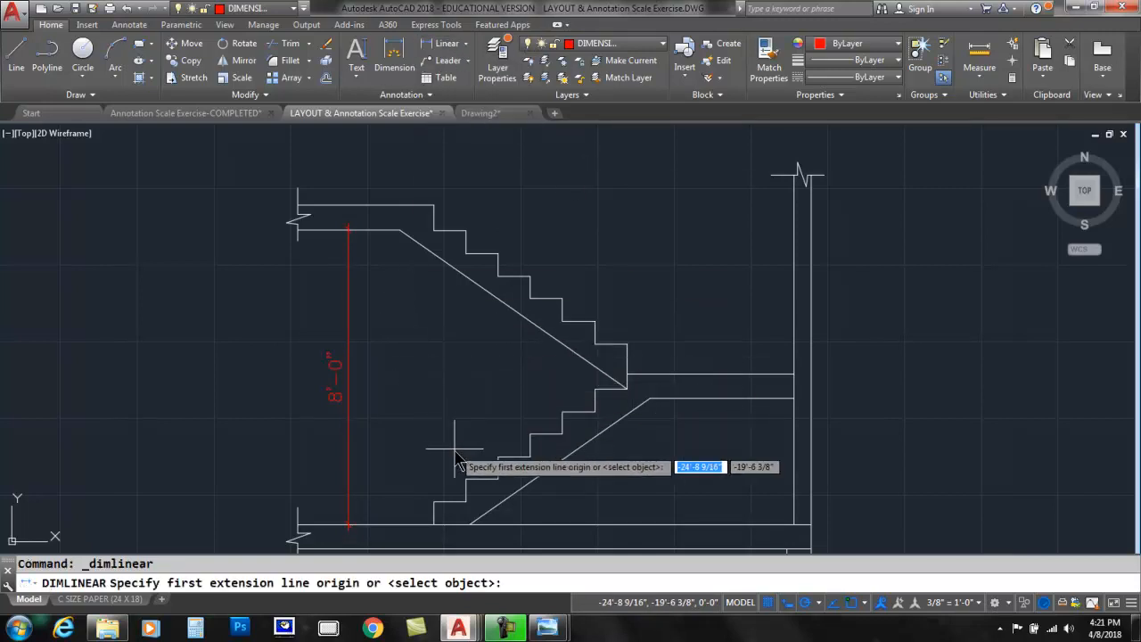
{"action": "left_click", "coordinate": [465, 479]}
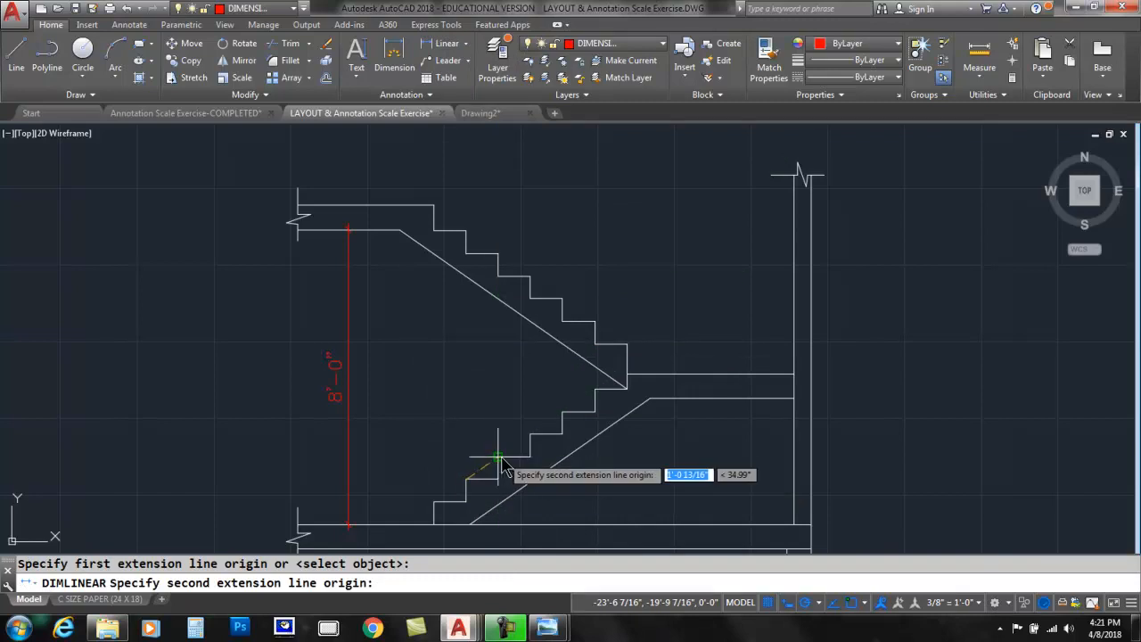
{"action": "left_click", "coordinate": [497, 453]}
{"action": "left_click", "coordinate": [486, 422]}
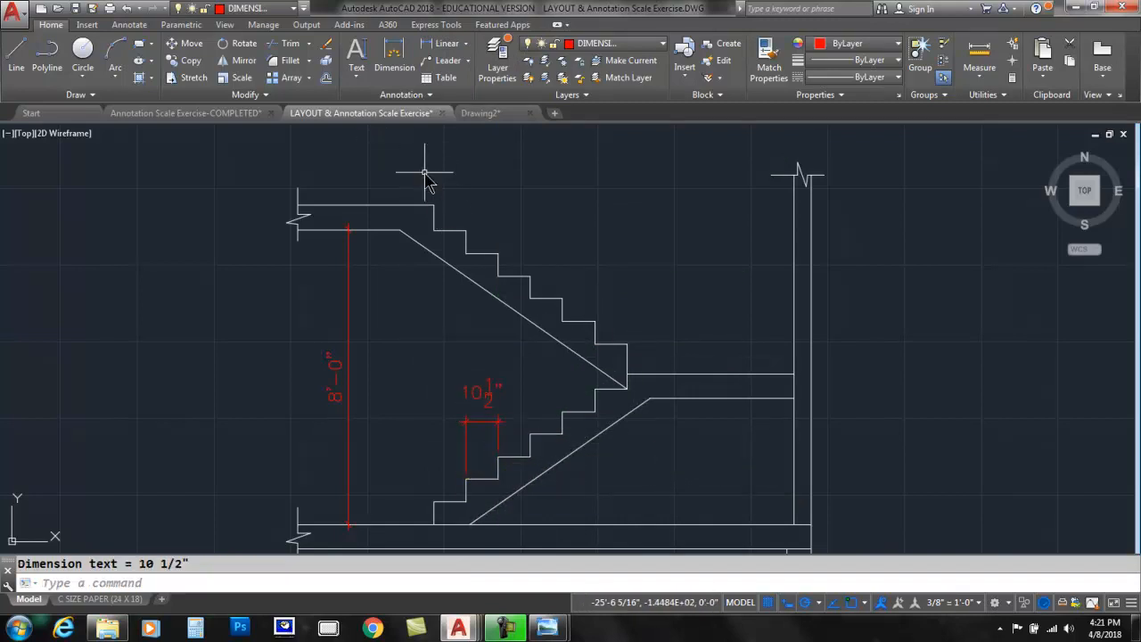
Add a horizontal linear dimension from the outer corner of the upper flight's lowest tread to the wall face, placed above the intermediate landing.
{"action": "left_click", "coordinate": [443, 44]}
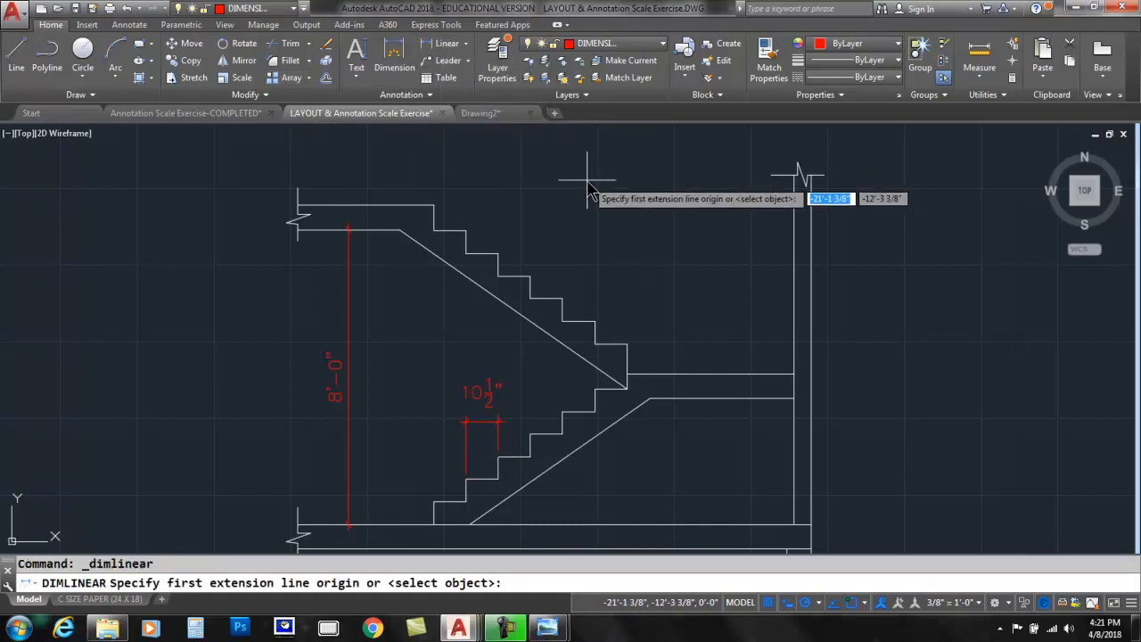
{"action": "left_click", "coordinate": [626, 345]}
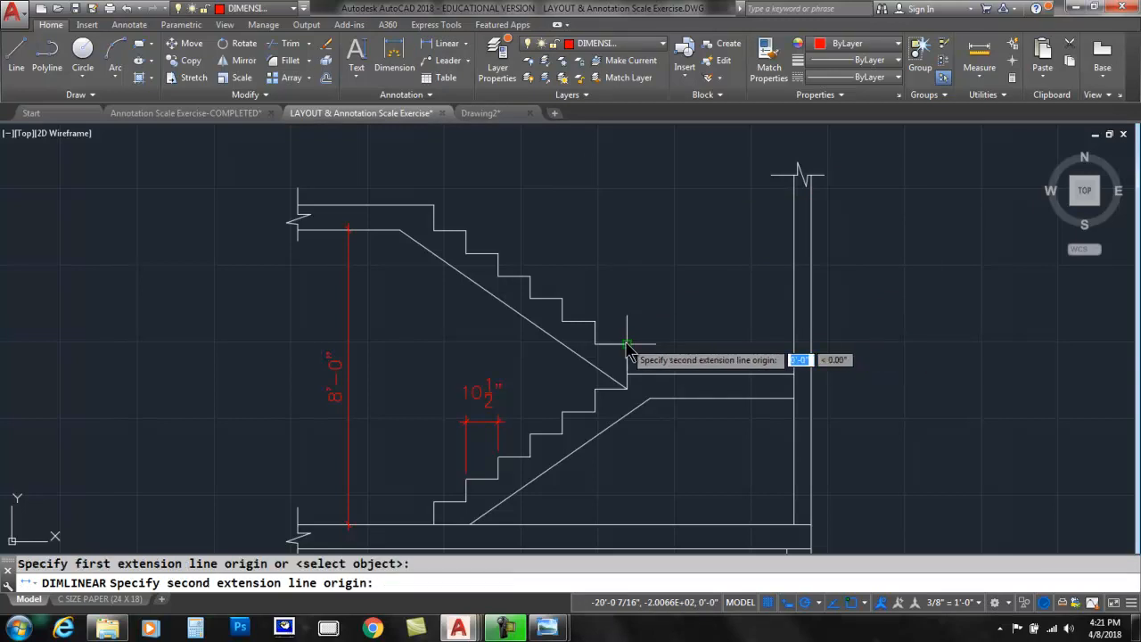
{"action": "left_click", "coordinate": [795, 344]}
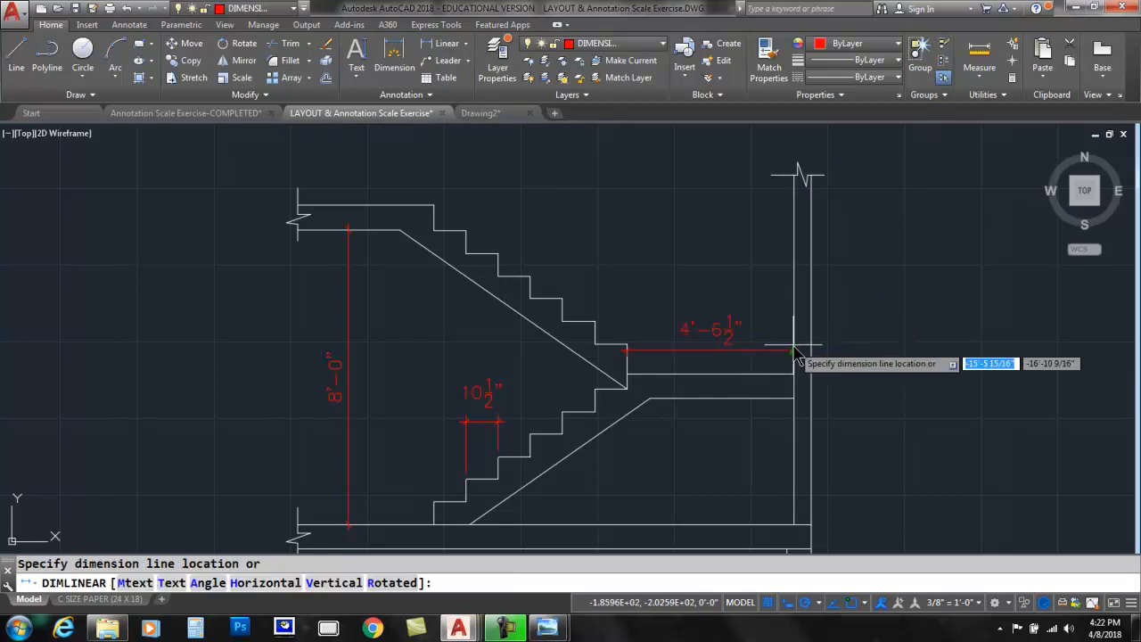
{"action": "left_click", "coordinate": [744, 294]}
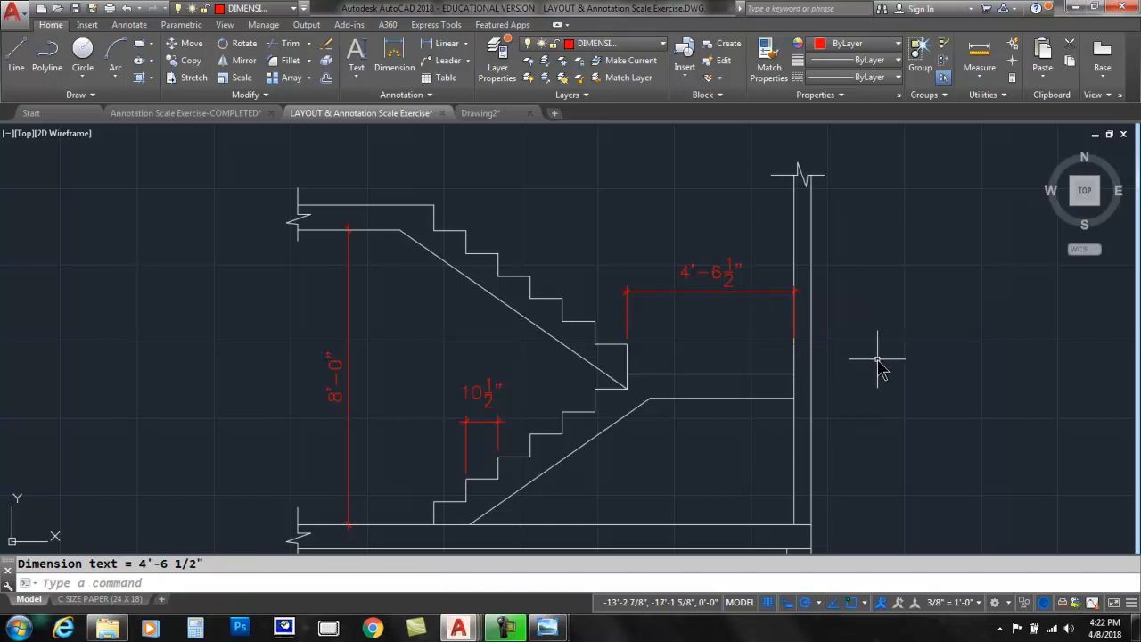
Stretch the landing dimension's wall-side extension origin up to its dimension line so no extension line overlaps the wall.
{"action": "mouse_move", "coordinate": [785, 350]}
{"action": "left_mouse_down"}
{"action": "mouse_move", "coordinate": [790, 293]}
{"action": "mouse_move", "coordinate": [810, 291]}
{"action": "mouse_move", "coordinate": [811, 352]}
{"action": "mouse_move", "coordinate": [789, 348]}
{"action": "left_mouse_up"}
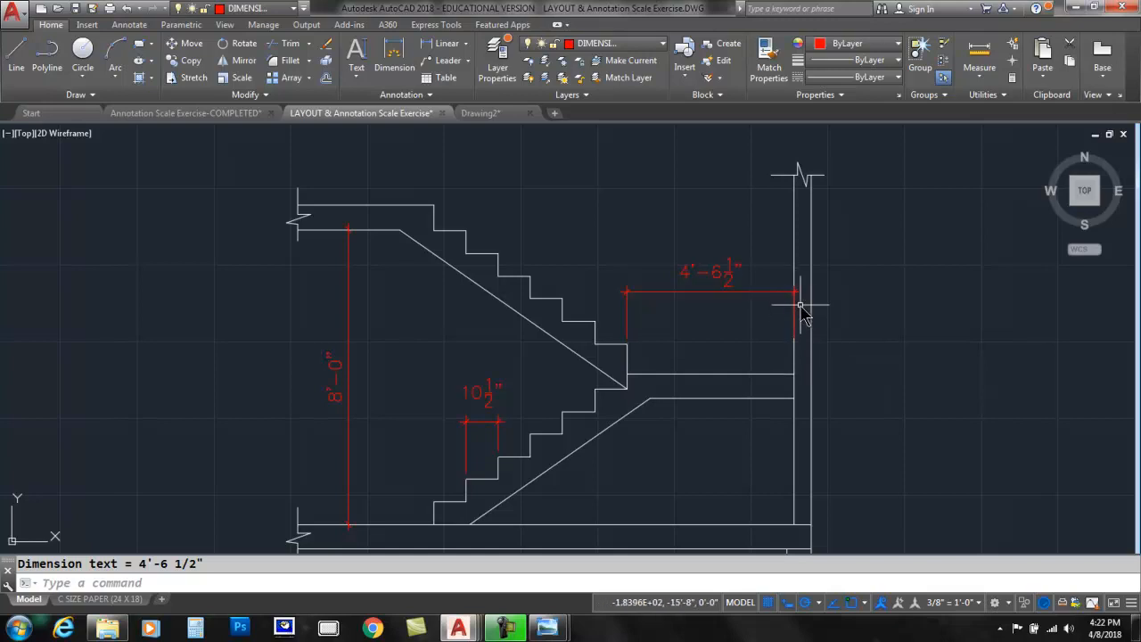
{"action": "left_click", "coordinate": [774, 291]}
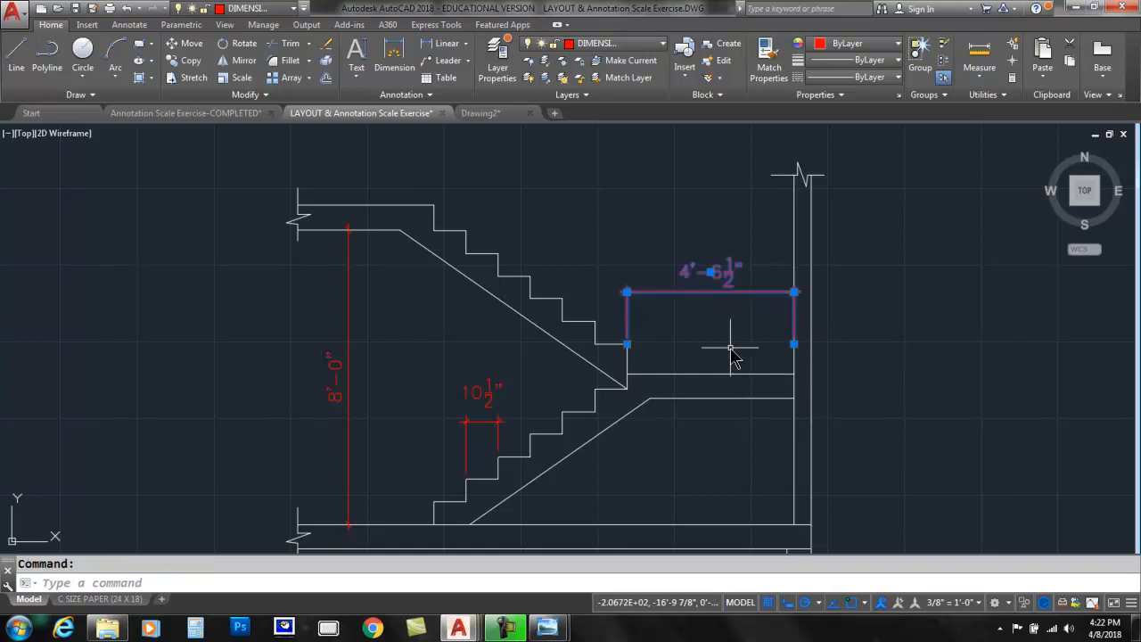
{"action": "left_click", "coordinate": [795, 343]}
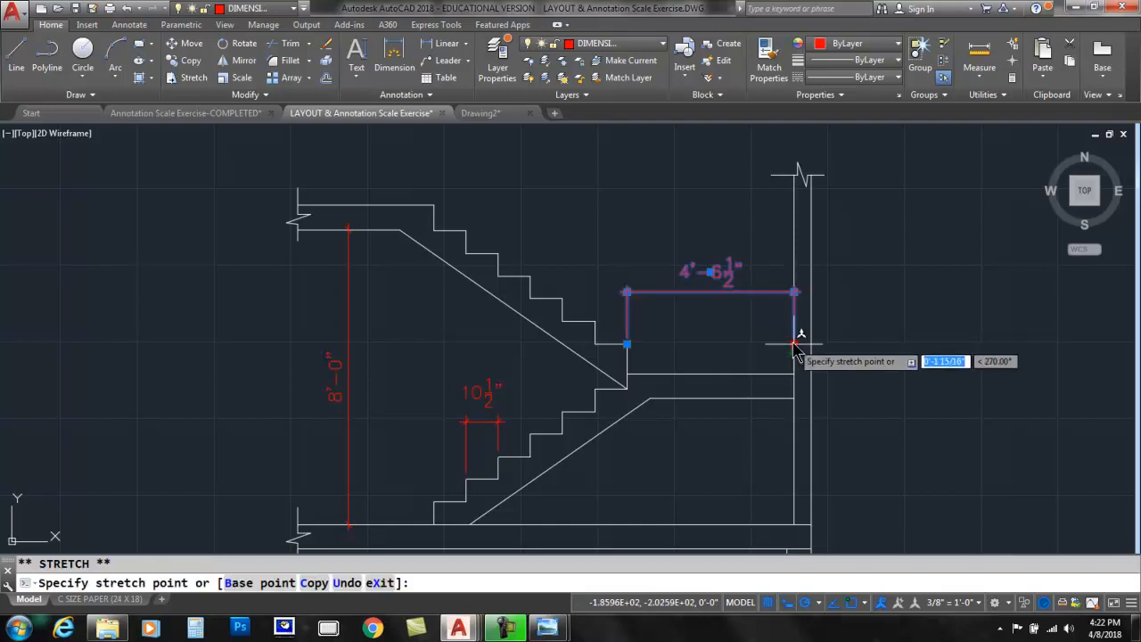
{"action": "left_click", "coordinate": [795, 291]}
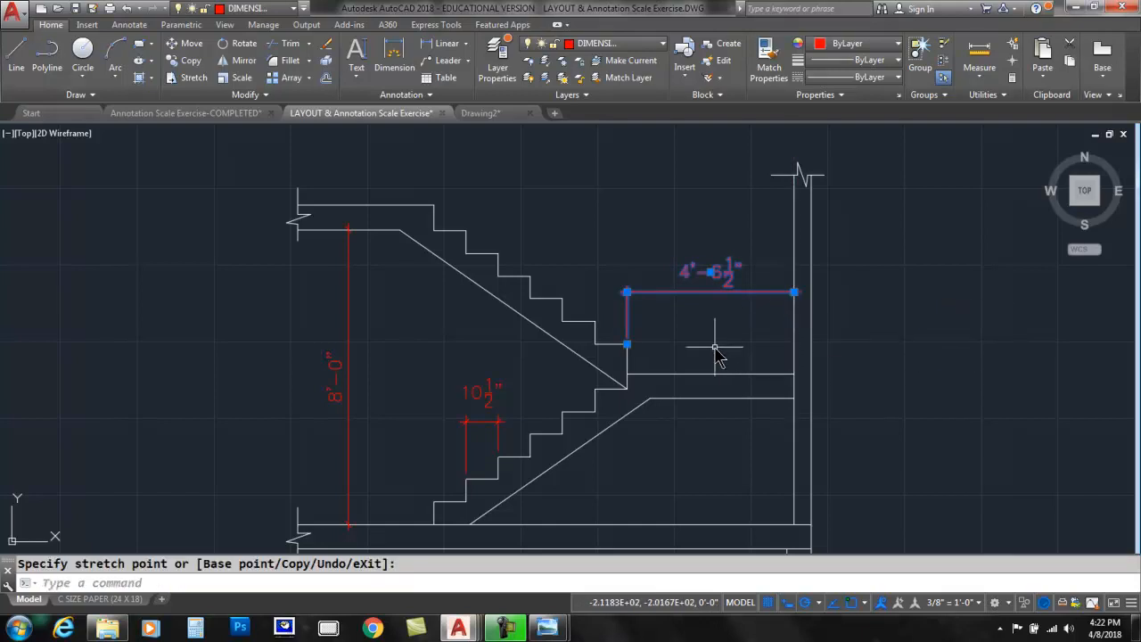
{"action": "key", "text": "Escape"}
{"action": "key", "text": "Escape"}
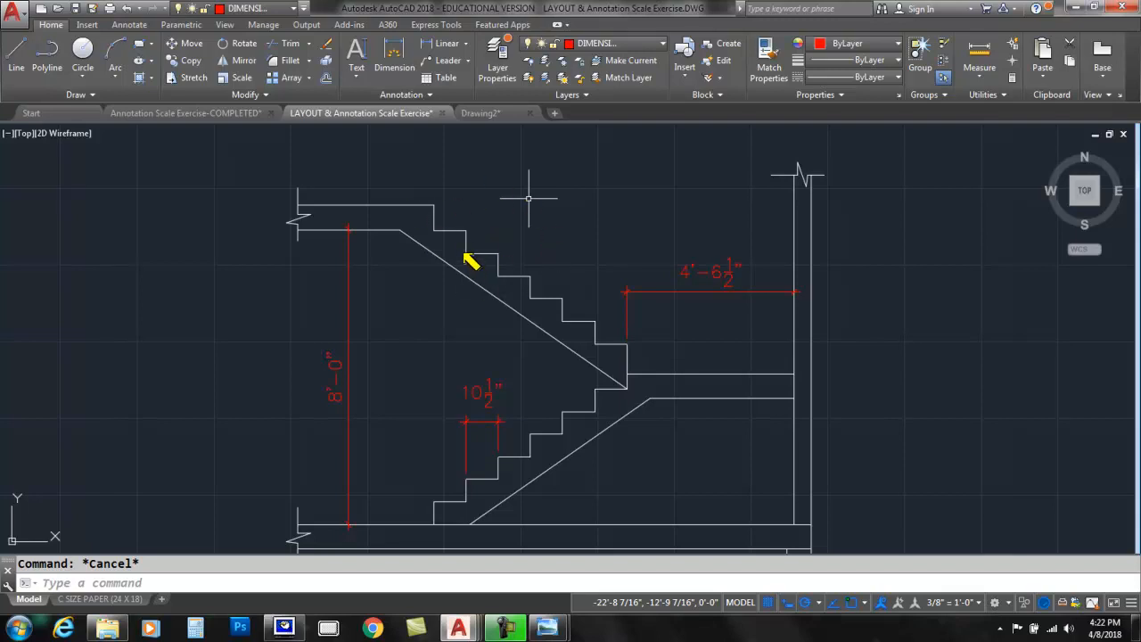
{"action": "mouse_move", "coordinate": [465, 257]}
{"action": "left_mouse_down"}
{"action": "mouse_move", "coordinate": [499, 256]}
{"action": "mouse_move", "coordinate": [466, 248]}
{"action": "left_mouse_up"}
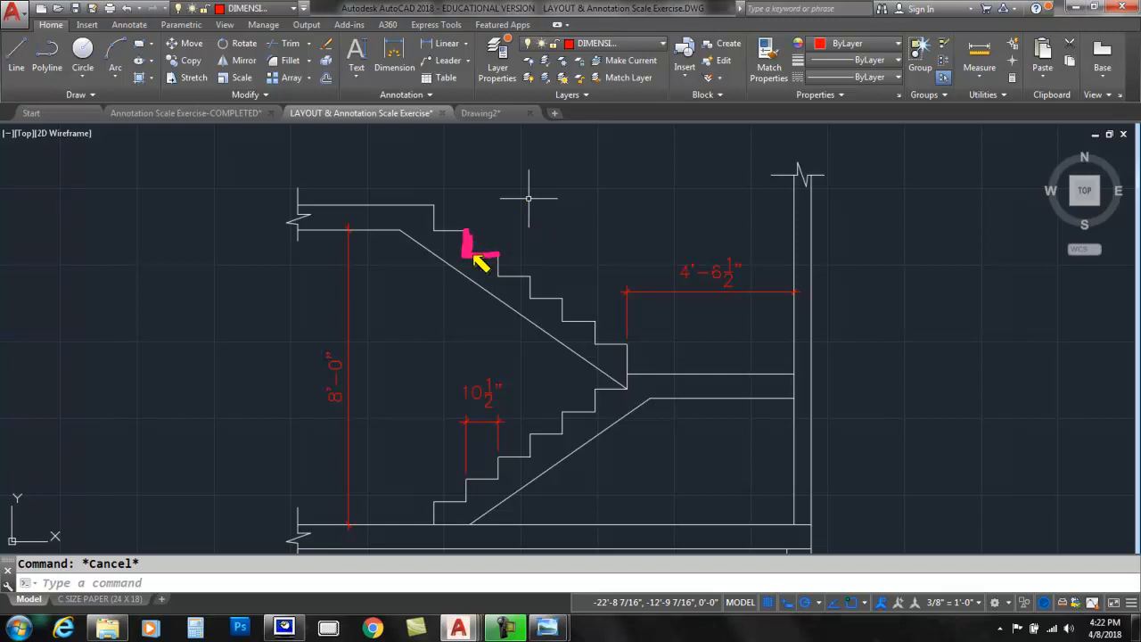
{"action": "key", "text": "Escape"}
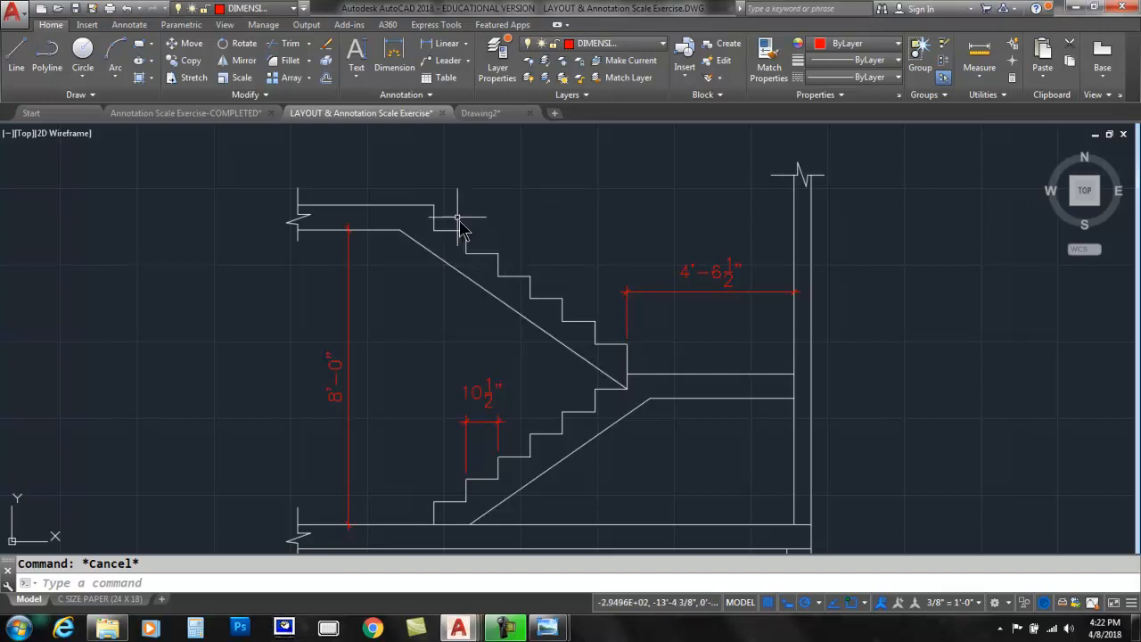
{"action": "mouse_move", "coordinate": [426, 73]}
{"action": "left_mouse_down"}
{"action": "mouse_move", "coordinate": [415, 62]}
{"action": "mouse_move", "coordinate": [479, 61]}
{"action": "mouse_move", "coordinate": [452, 69]}
{"action": "left_mouse_up"}
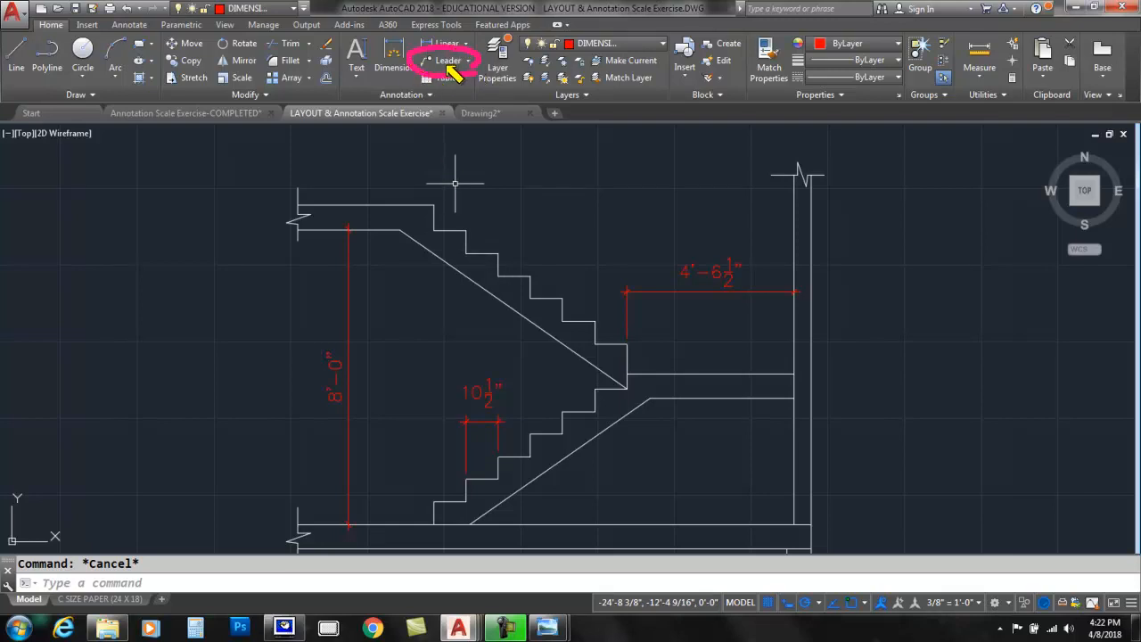
{"action": "key", "text": "Escape"}
Add a multileader pointing at the midpoint of the upper flight's second riser, with the text 7 RISERS.
{"action": "left_click", "coordinate": [445, 60]}
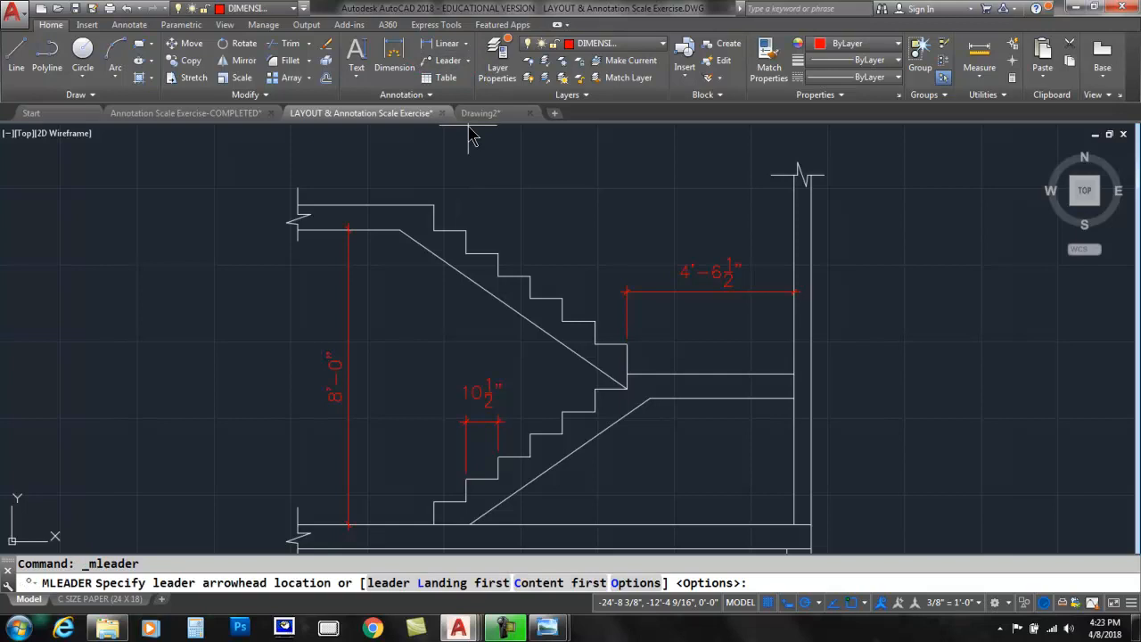
{"action": "left_click", "coordinate": [468, 242]}
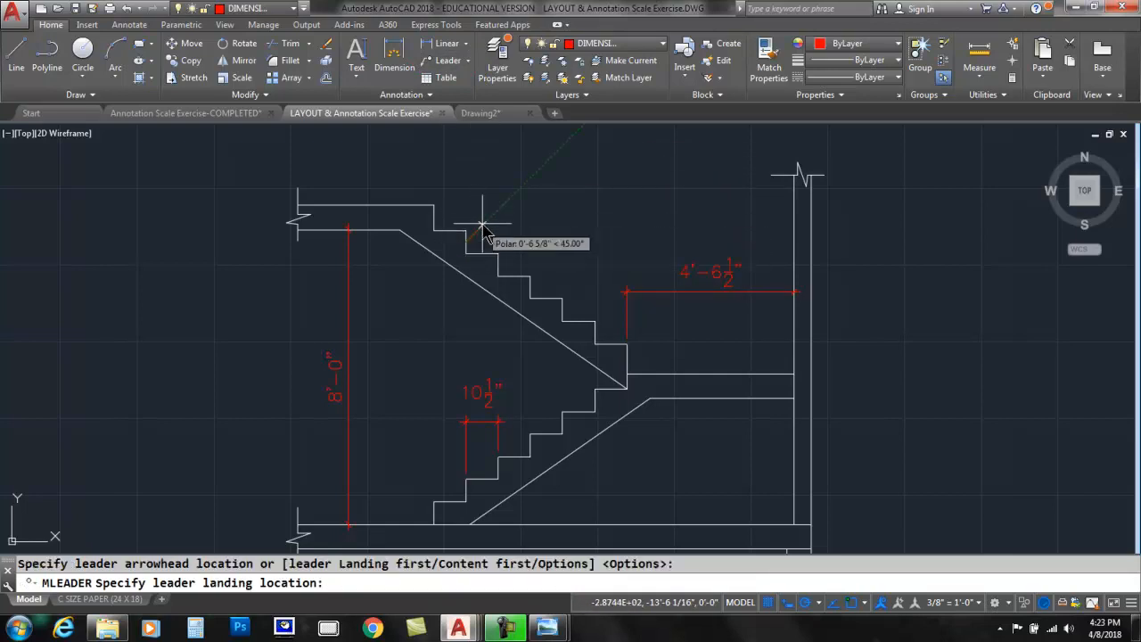
{"action": "left_click", "coordinate": [521, 191]}
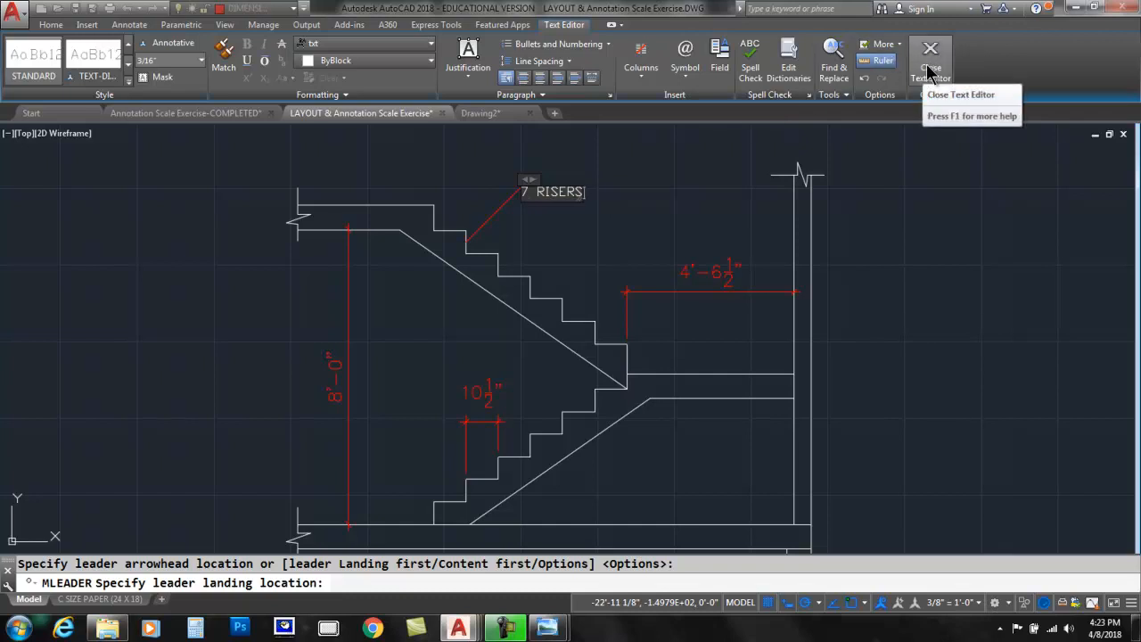
{"action": "left_click", "coordinate": [629, 234]}
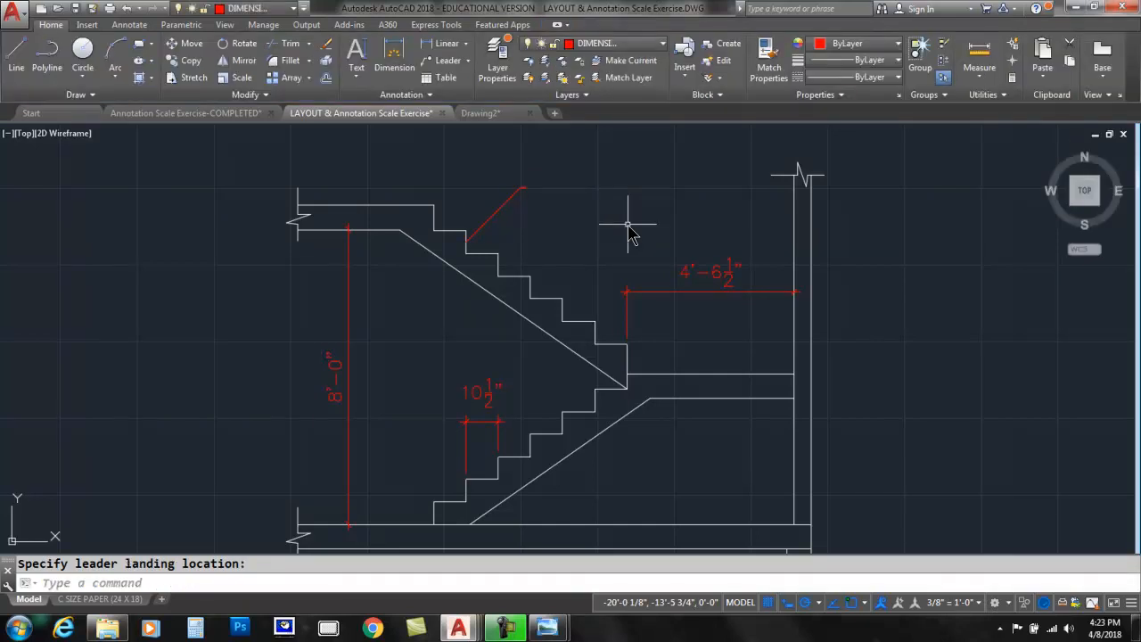
Examine the new leader's arrowhead and text size up close against the neighbouring dimensions.
{"action": "scroll", "coordinate": [495, 196], "scroll_direction": "up", "scroll_amount": 4}
{"action": "scroll", "coordinate": [497, 200], "scroll_direction": "up", "scroll_amount": 1}
{"action": "scroll", "coordinate": [579, 179], "scroll_direction": "up", "scroll_amount": 3}
{"action": "scroll", "coordinate": [580, 183], "scroll_direction": "down", "scroll_amount": 5}
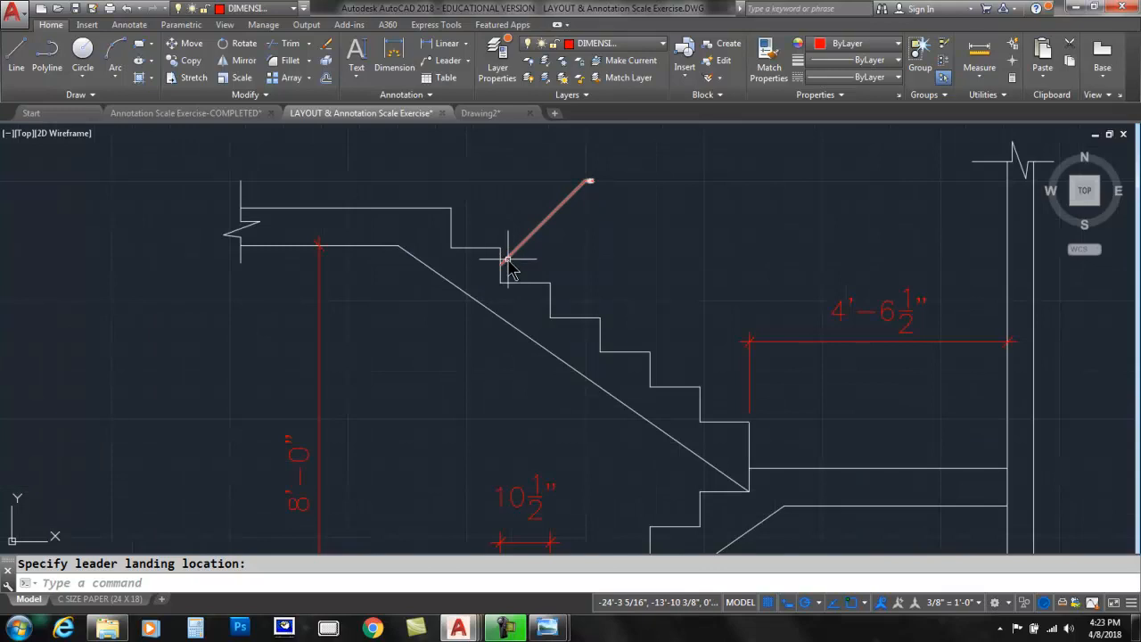
{"action": "scroll", "coordinate": [506, 260], "scroll_direction": "up", "scroll_amount": 5}
{"action": "scroll", "coordinate": [442, 258], "scroll_direction": "down", "scroll_amount": 5}
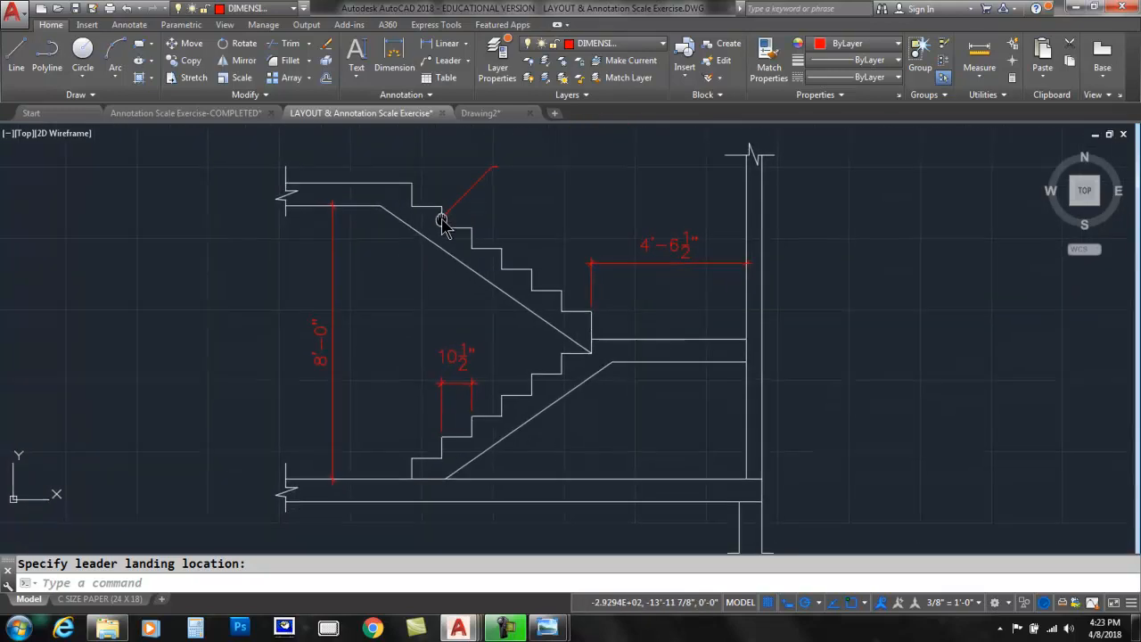
{"action": "scroll", "coordinate": [437, 222], "scroll_direction": "down", "scroll_amount": 2}
{"action": "scroll", "coordinate": [432, 214], "scroll_direction": "up", "scroll_amount": 2}
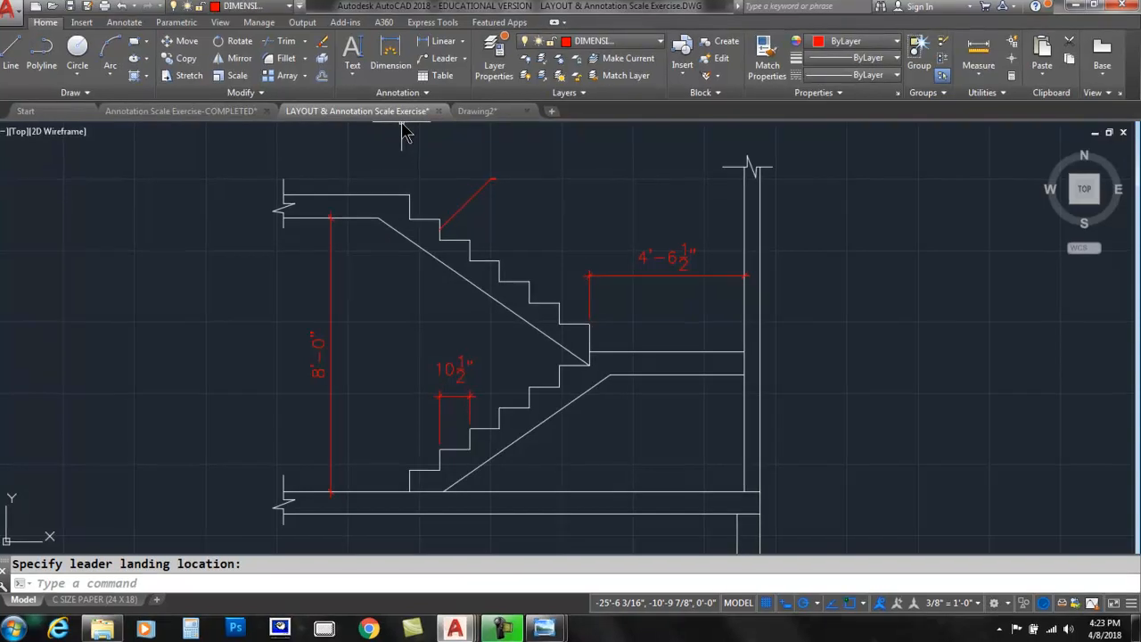
Make Standard the current dimension style.
{"action": "left_click", "coordinate": [285, 29]}
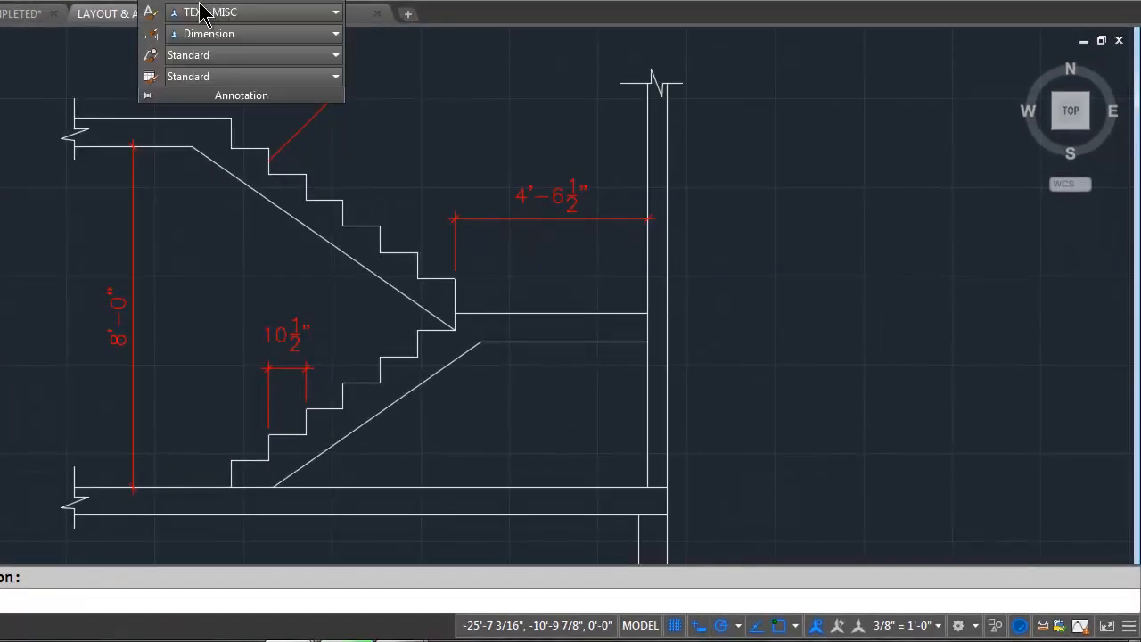
{"action": "left_click", "coordinate": [230, 37]}
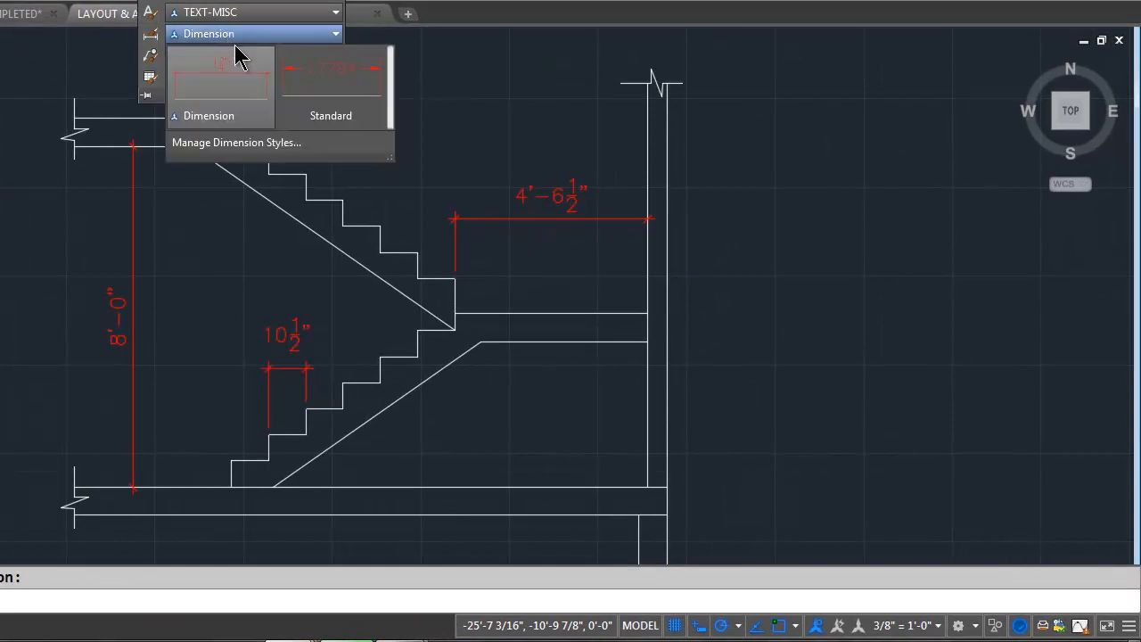
{"action": "left_click", "coordinate": [330, 85]}
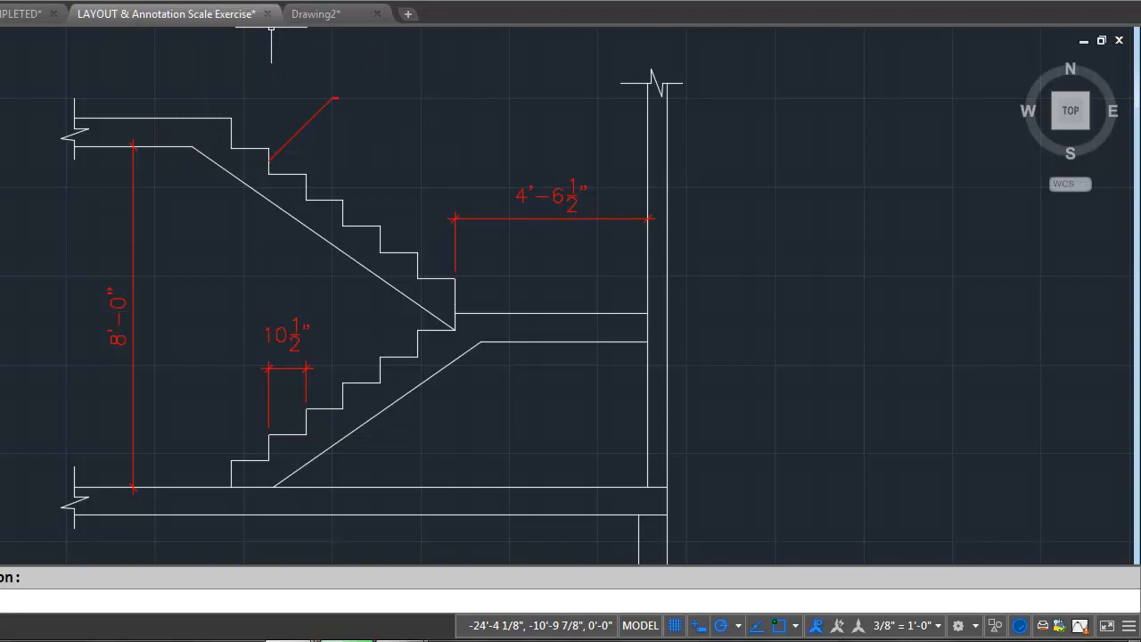
Add a vertical linear dimension from the intermediate landing's underside midpoint down to the floor slab, and inspect its text size.
{"action": "left_click", "coordinate": [243, 2]}
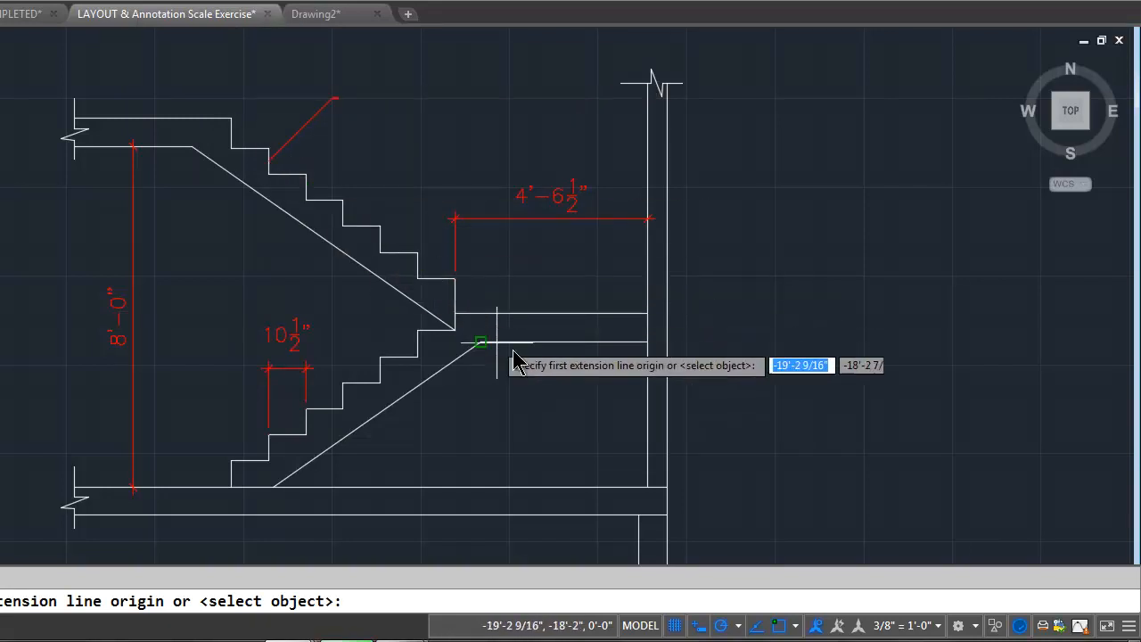
{"action": "left_click", "coordinate": [565, 342]}
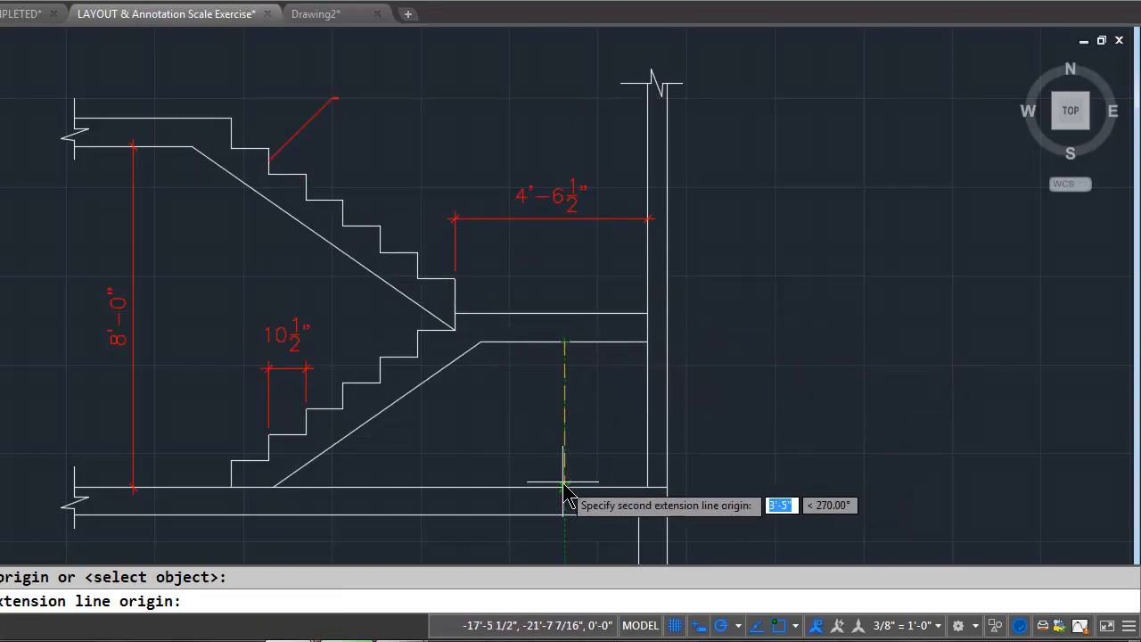
{"action": "left_click", "coordinate": [565, 488]}
{"action": "left_click", "coordinate": [563, 357]}
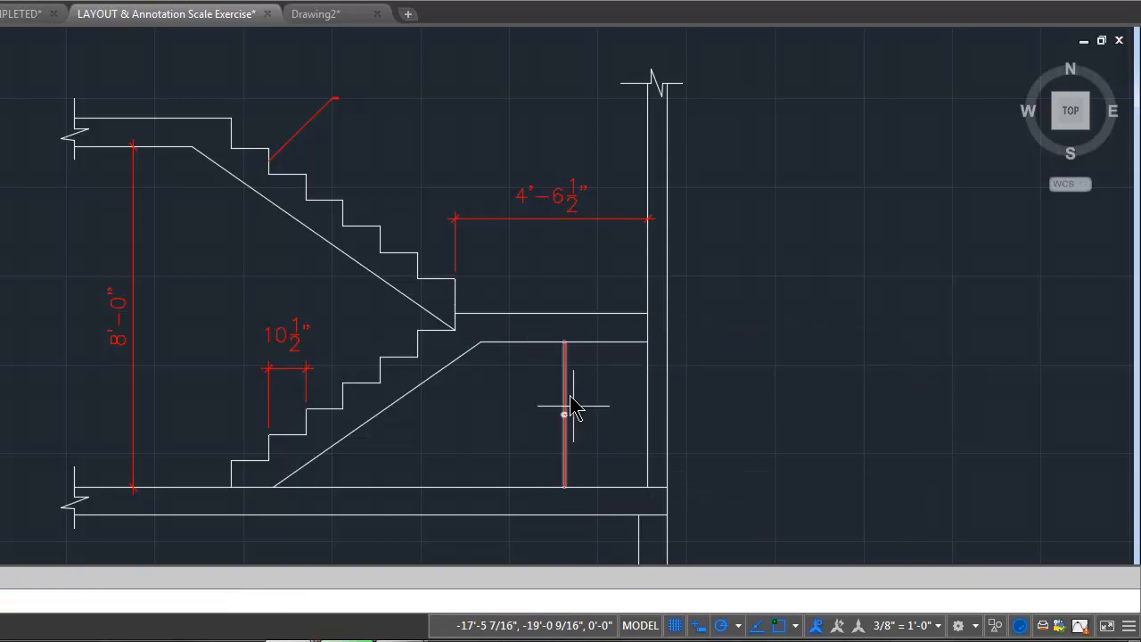
{"action": "scroll", "coordinate": [614, 441], "scroll_direction": "up", "scroll_amount": 5}
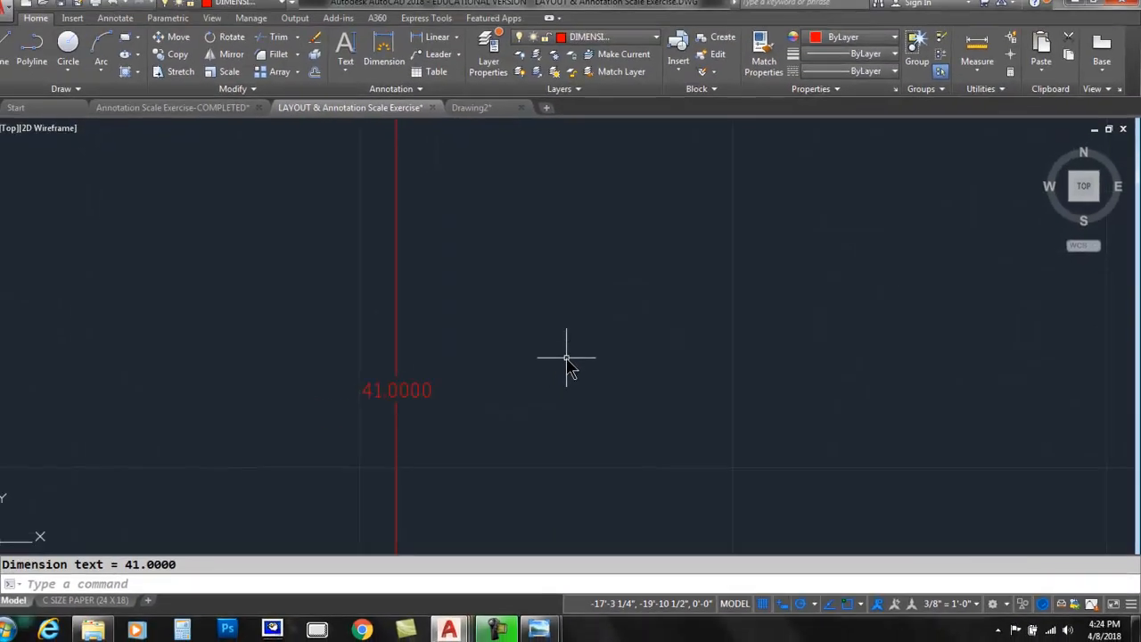
{"action": "scroll", "coordinate": [571, 361], "scroll_direction": "down", "scroll_amount": 5}
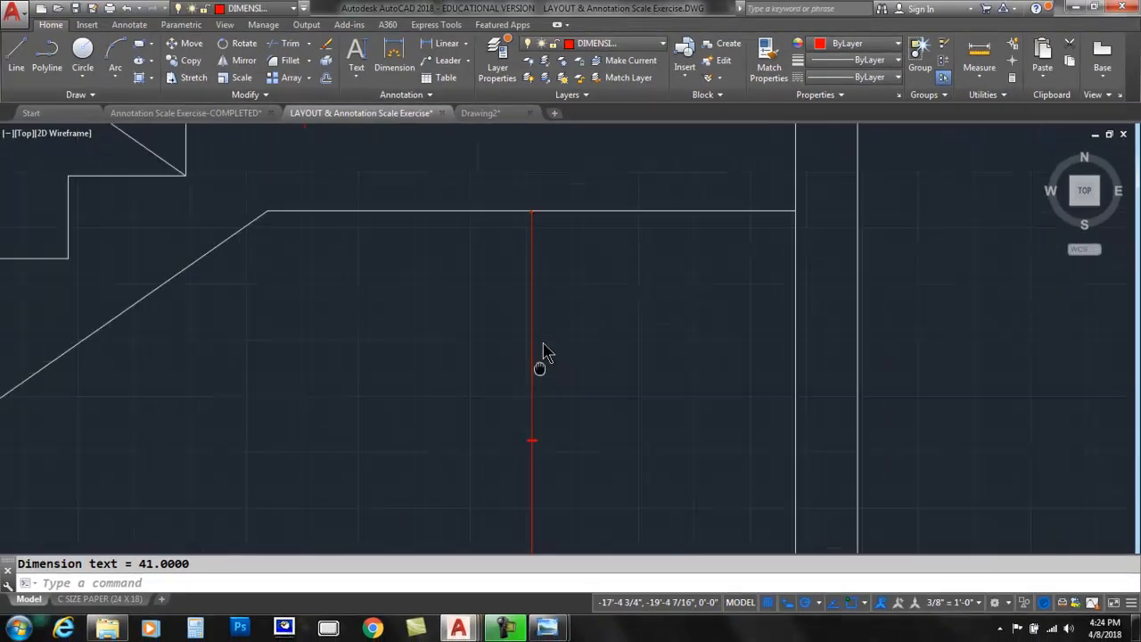
{"action": "scroll", "coordinate": [535, 272], "scroll_direction": "up", "scroll_amount": 5}
{"action": "scroll", "coordinate": [503, 278], "scroll_direction": "down", "scroll_amount": 7}
Delete the vertical dimension under the intermediate landing.
{"action": "left_click", "coordinate": [509, 319]}
{"action": "left_click", "coordinate": [496, 333]}
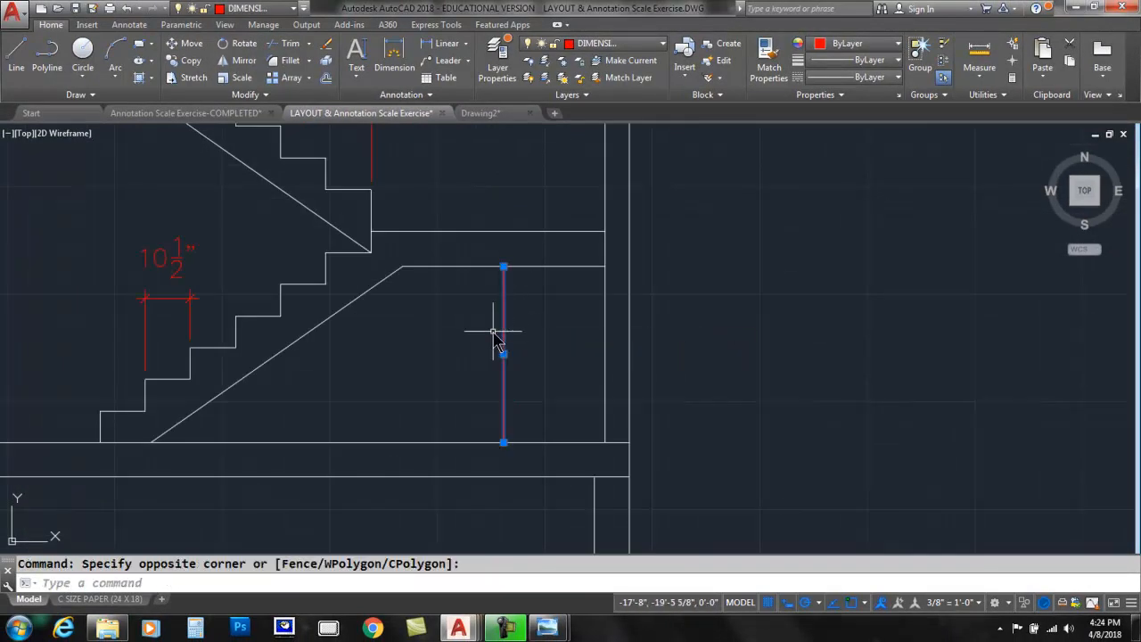
{"action": "key", "text": "Delete"}
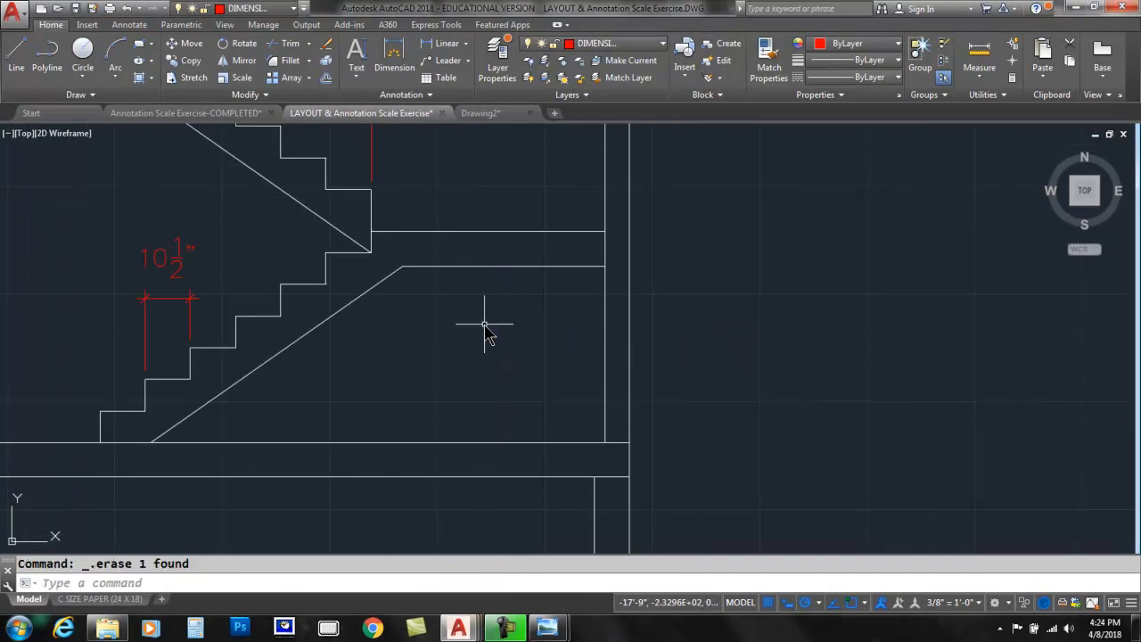
Make Dimension the current dimension style again.
{"action": "left_click", "coordinate": [391, 97]}
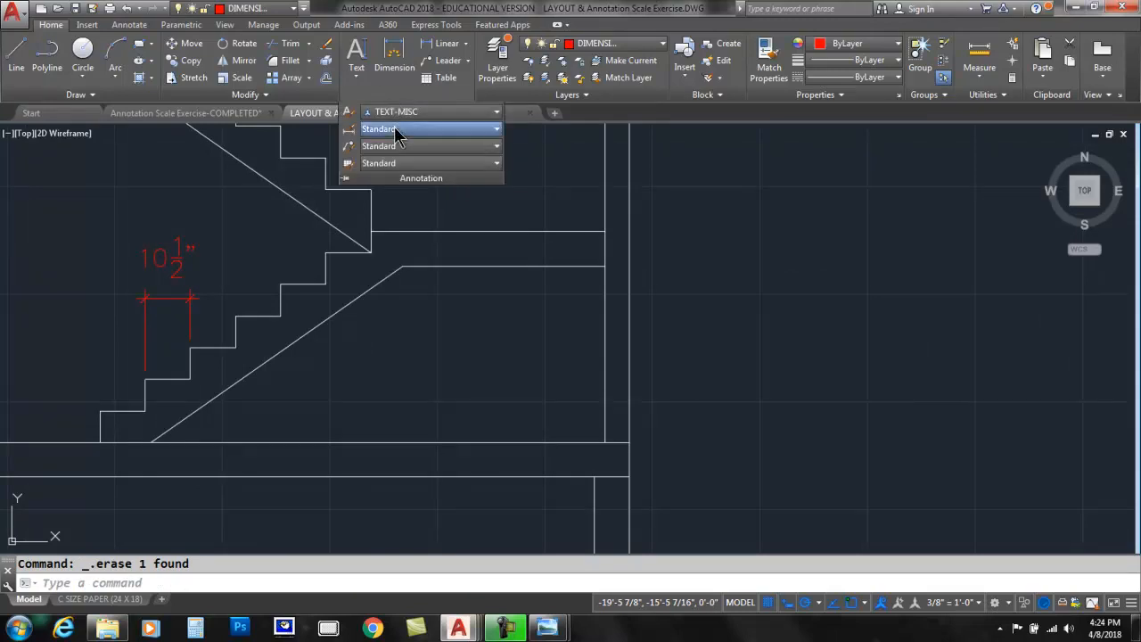
{"action": "left_click", "coordinate": [395, 130]}
{"action": "left_click", "coordinate": [386, 161]}
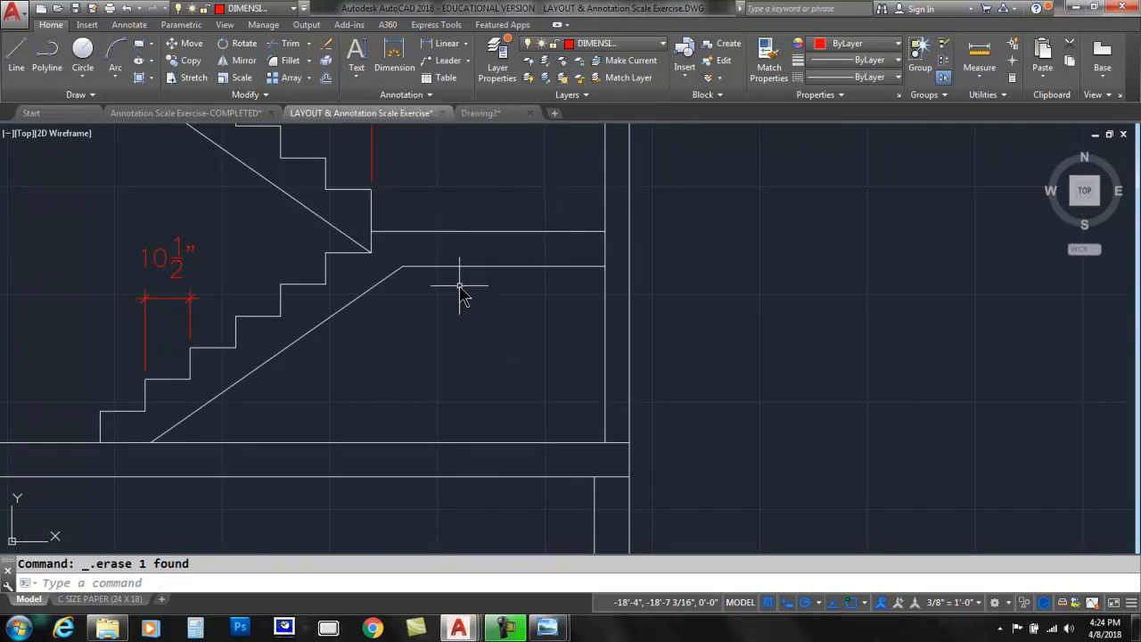
Delete the multileader at the upper flight's second riser.
{"action": "scroll", "coordinate": [428, 223], "scroll_direction": "down", "scroll_amount": 4}
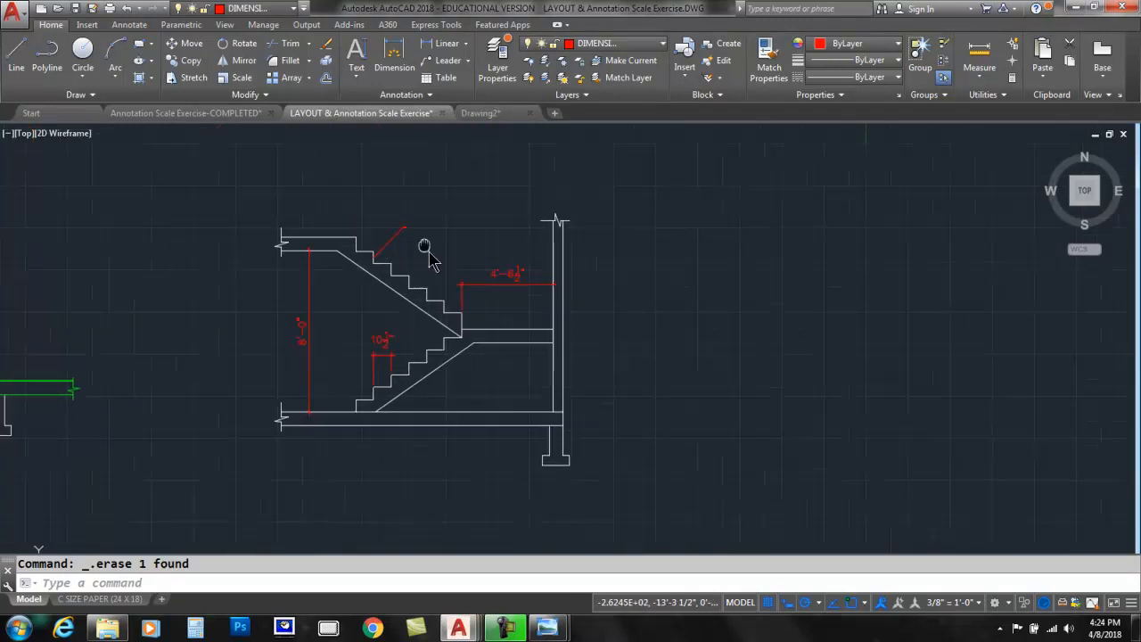
{"action": "scroll", "coordinate": [426, 259], "scroll_direction": "up", "scroll_amount": 8}
{"action": "middle_click_drag", "start_coordinate": [348, 229], "coordinate": [441, 228]}
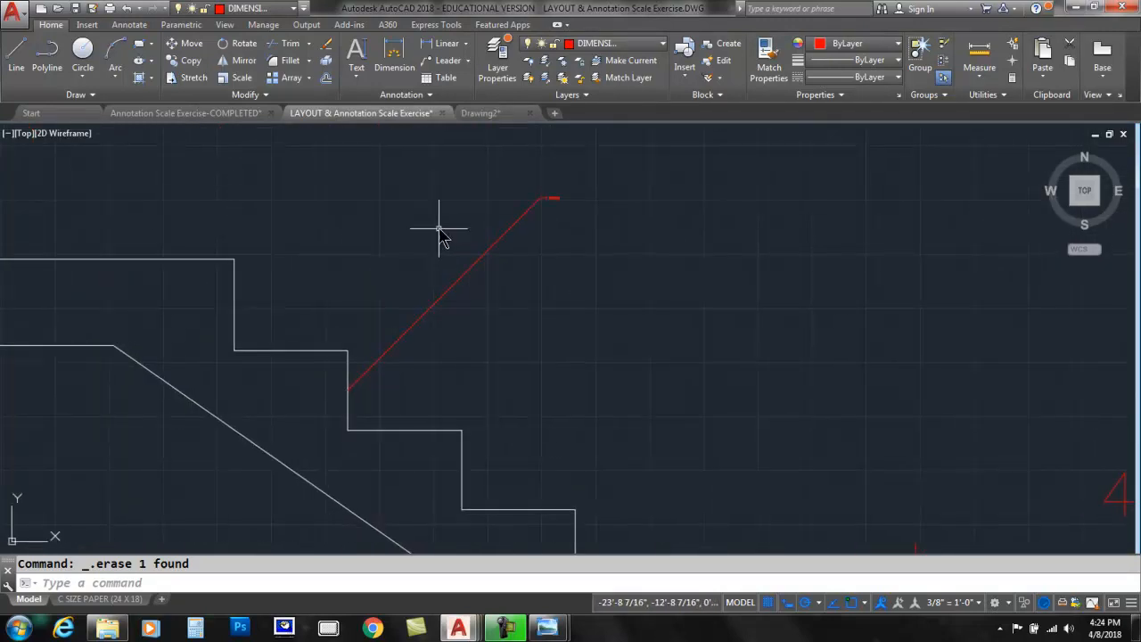
{"action": "left_click", "coordinate": [451, 286]}
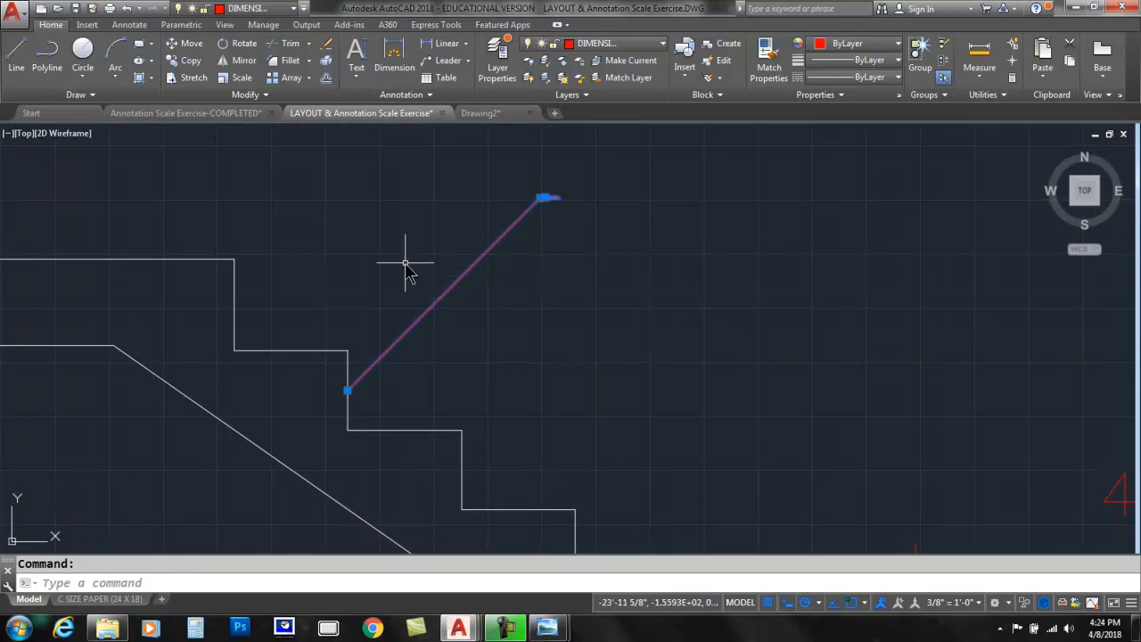
{"action": "key", "text": "Delete"}
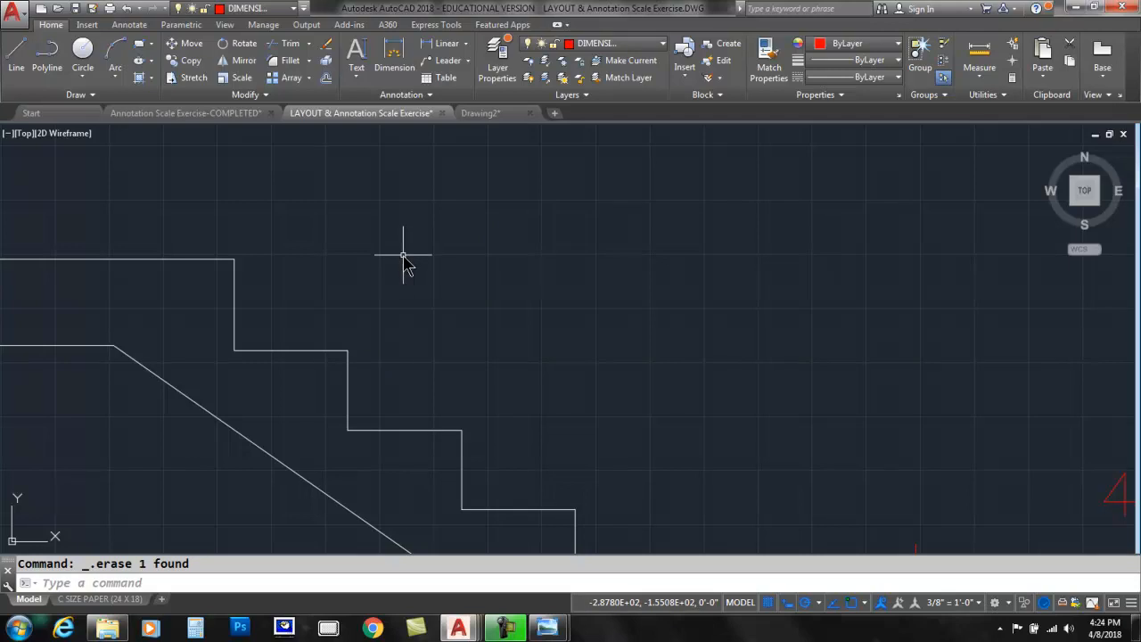
Create a new multileader style named MULTILEADER, starting from the Standard style.
{"action": "left_click", "coordinate": [395, 96]}
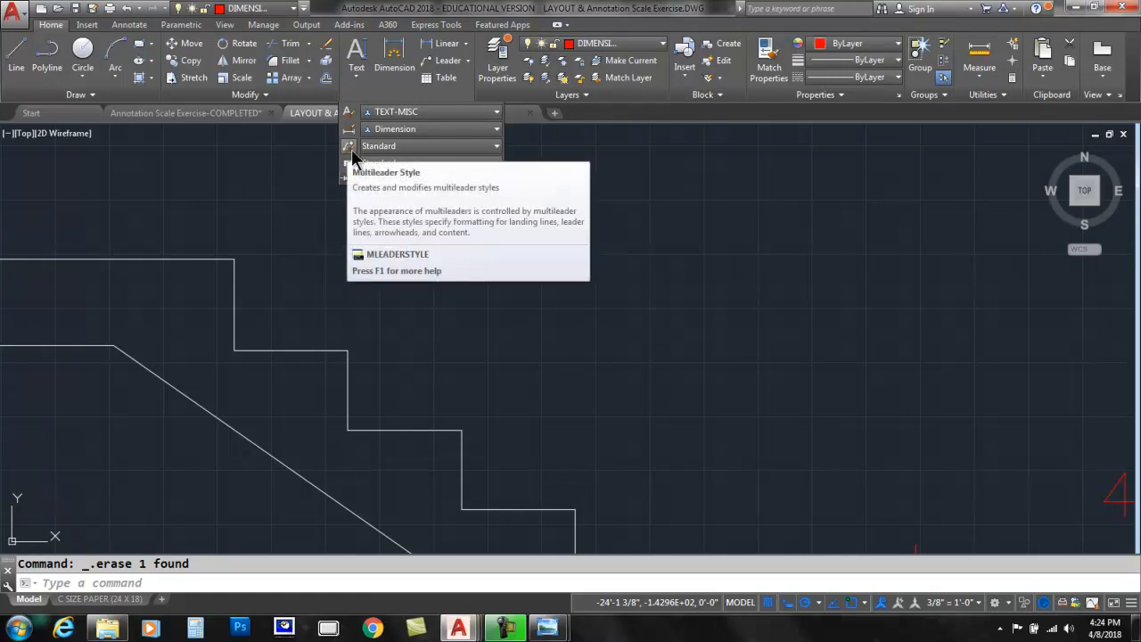
{"action": "left_click", "coordinate": [401, 149]}
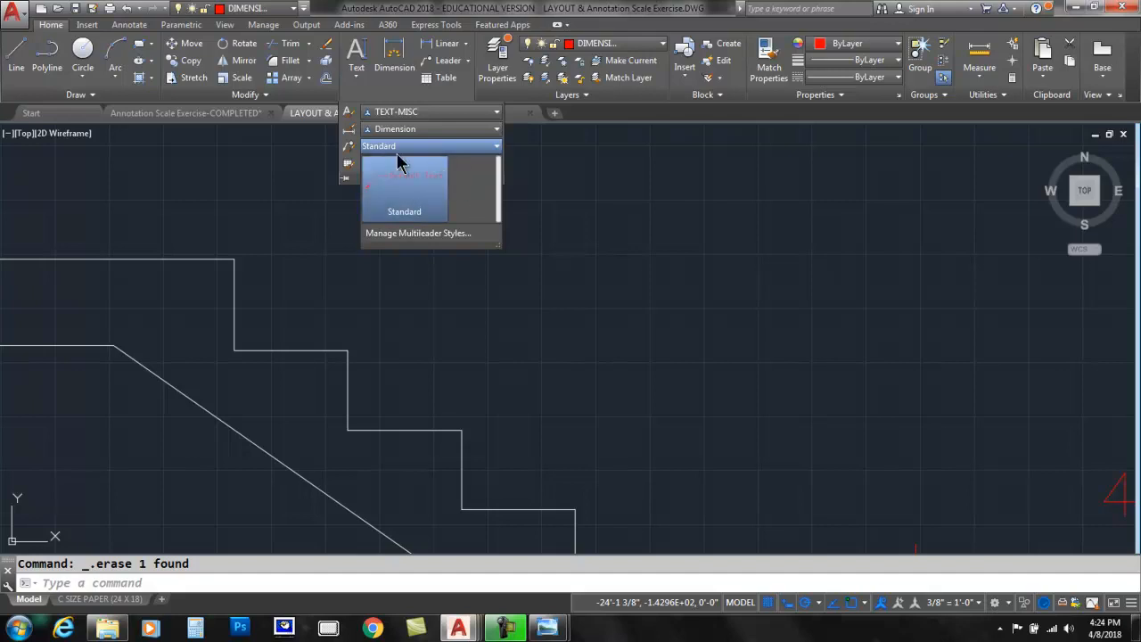
{"action": "left_click", "coordinate": [345, 151]}
{"action": "left_click", "coordinate": [346, 151]}
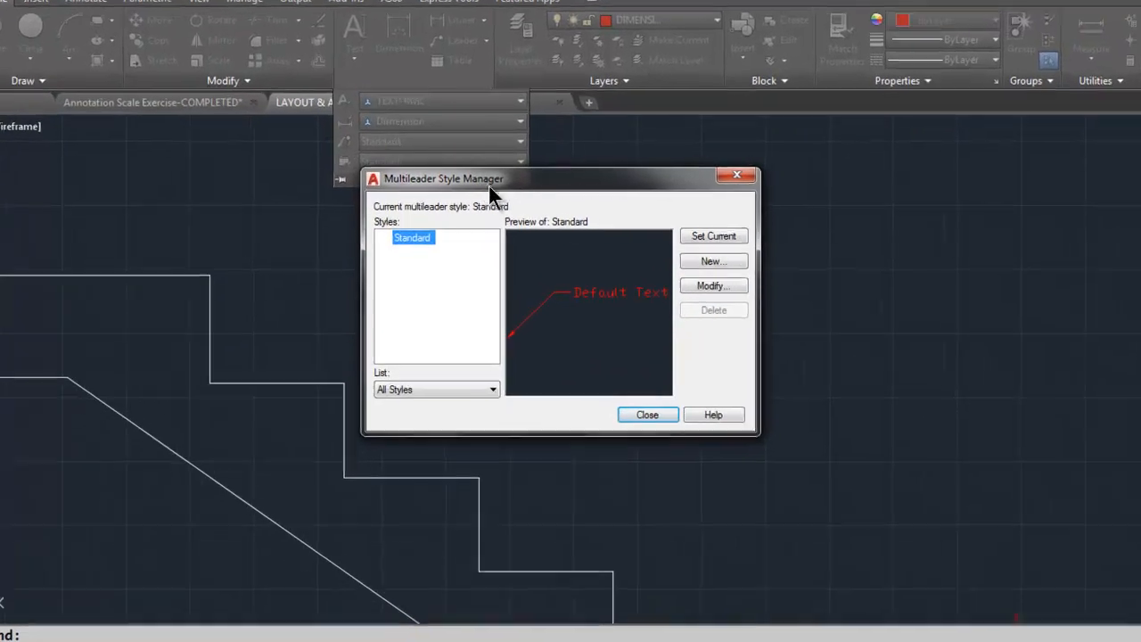
{"action": "left_click_drag", "start_coordinate": [488, 179], "coordinate": [487, 190]}
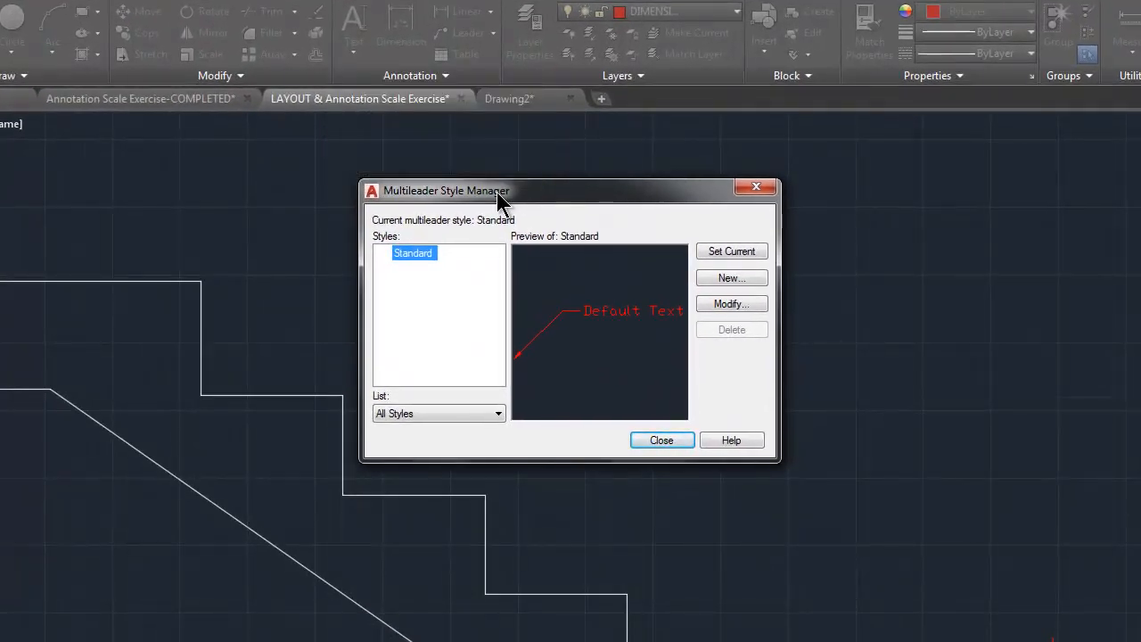
{"action": "left_click", "coordinate": [731, 278]}
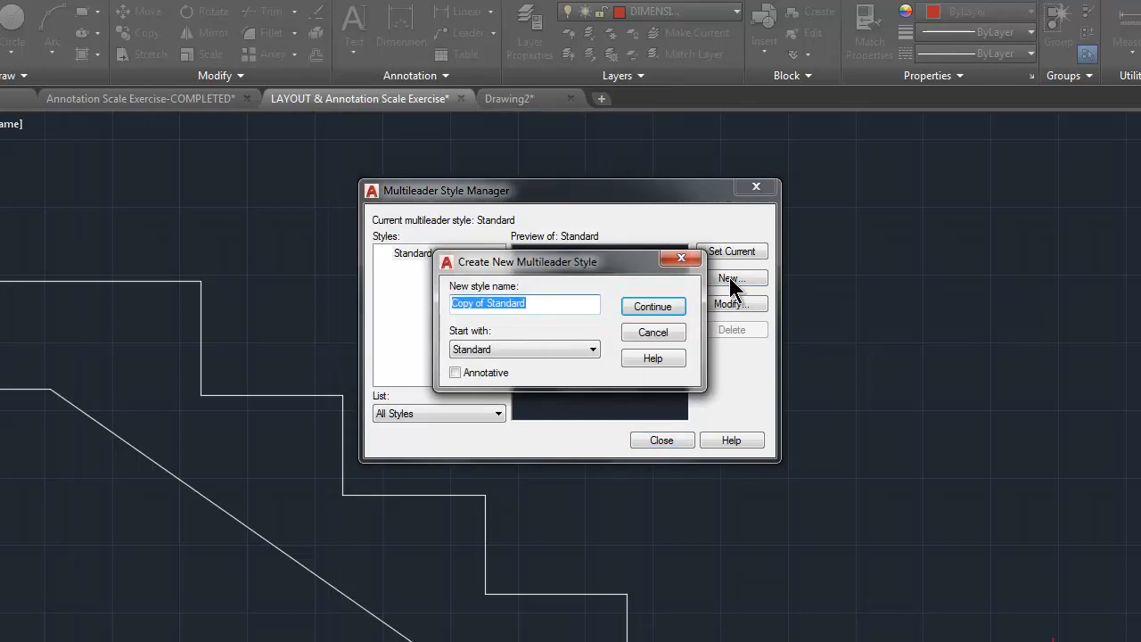
{"action": "type", "text": "MULTILEADER"}
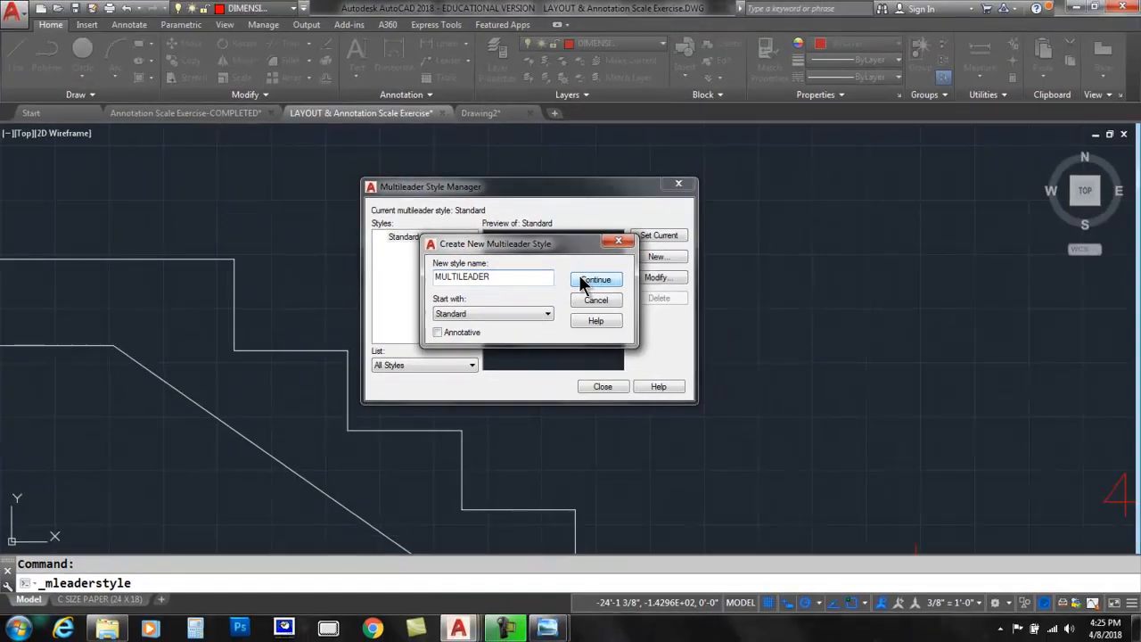
{"action": "left_click", "coordinate": [627, 305]}
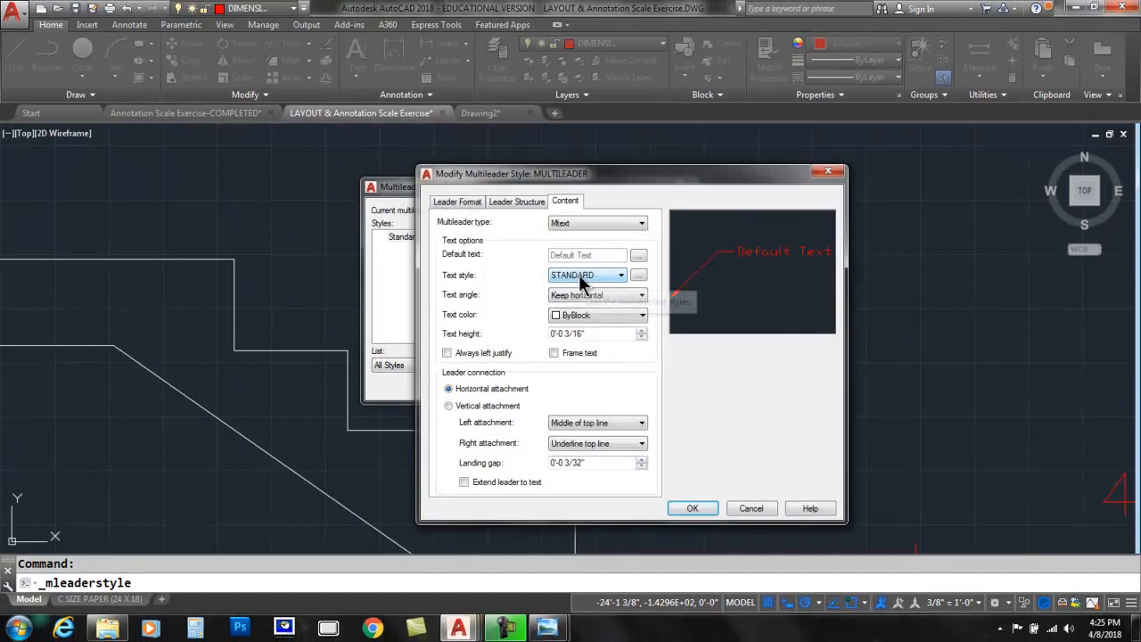
Set the MULTILEADER style's landing distance to 1/8" and make its scale annotative.
{"action": "left_click", "coordinate": [455, 203]}
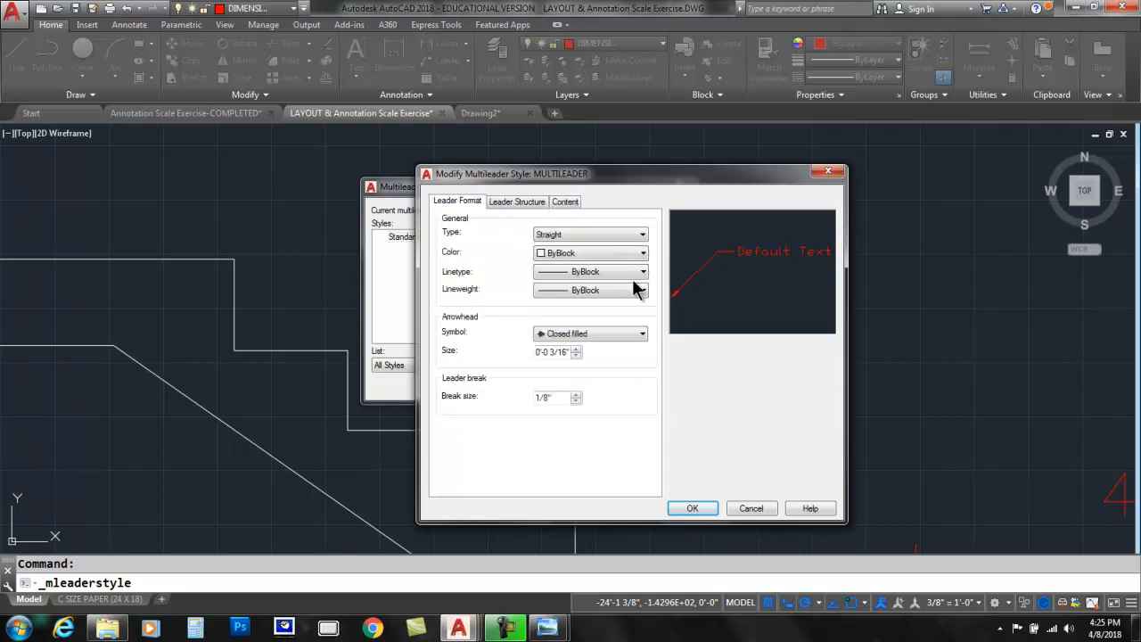
{"action": "left_click", "coordinate": [518, 200]}
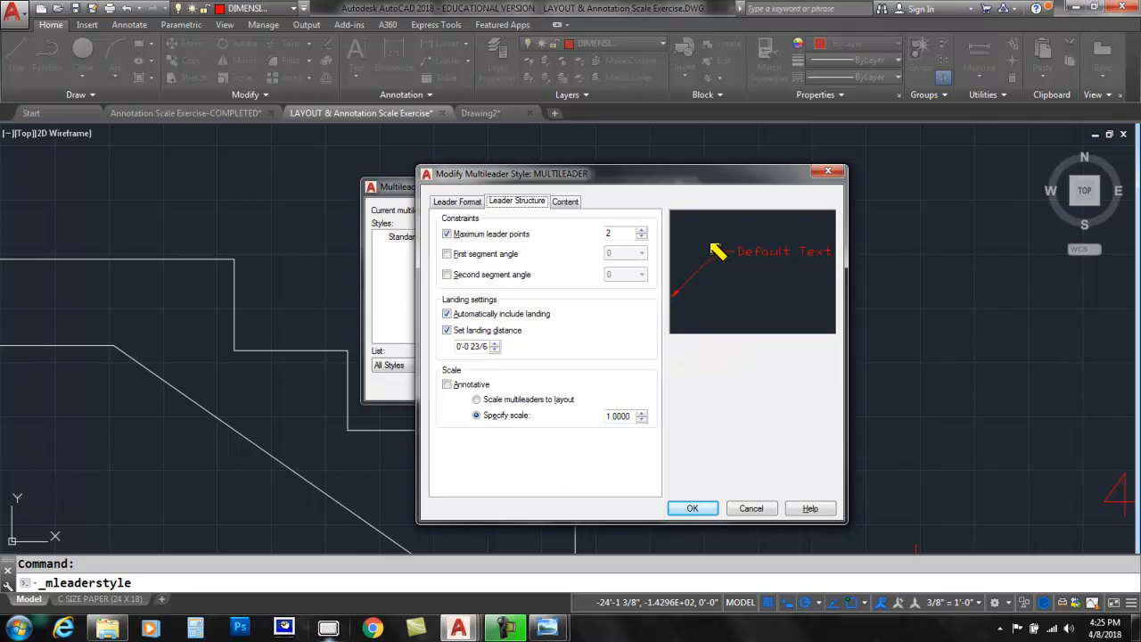
{"action": "left_click_drag", "start_coordinate": [716, 251], "coordinate": [733, 251]}
{"action": "mouse_move", "coordinate": [513, 362]}
{"action": "left_mouse_down"}
{"action": "mouse_move", "coordinate": [457, 364]}
{"action": "mouse_move", "coordinate": [479, 327]}
{"action": "mouse_move", "coordinate": [519, 360]}
{"action": "mouse_move", "coordinate": [491, 369]}
{"action": "left_mouse_up"}
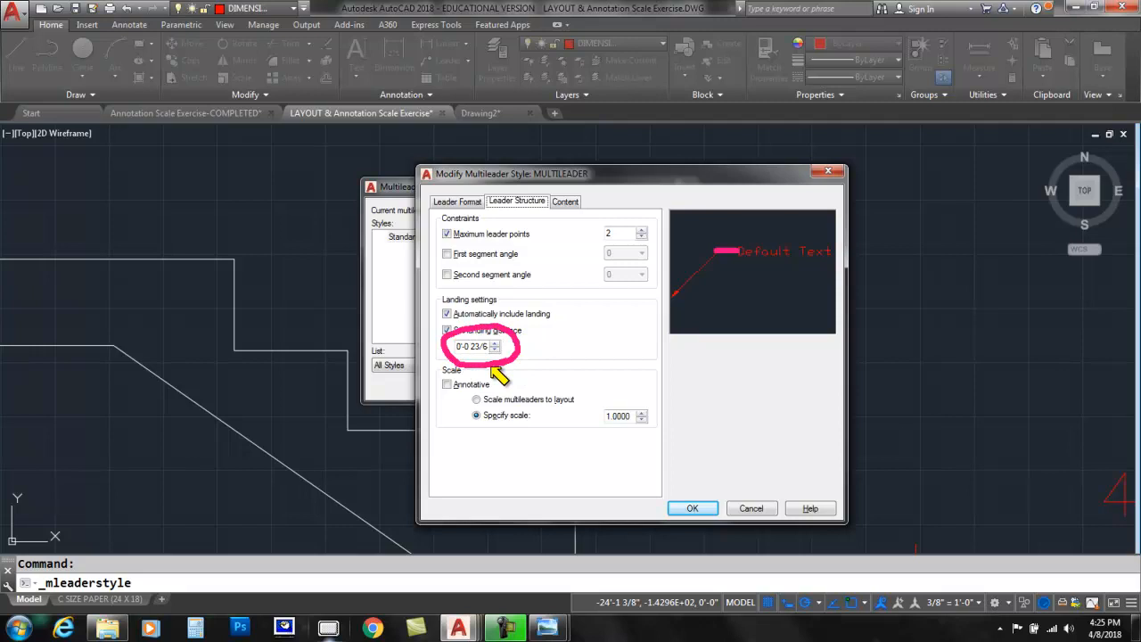
{"action": "key", "text": "Escape"}
{"action": "left_click", "coordinate": [464, 348]}
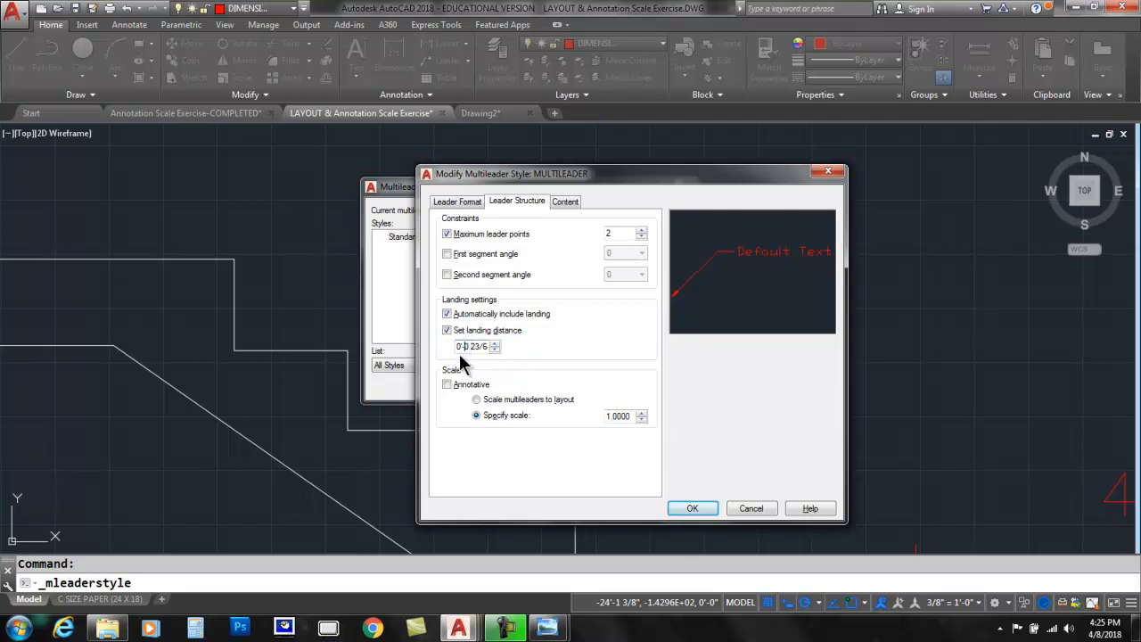
{"action": "left_click_drag", "start_coordinate": [457, 347], "coordinate": [499, 346]}
{"action": "type", "text": "1/8\""}
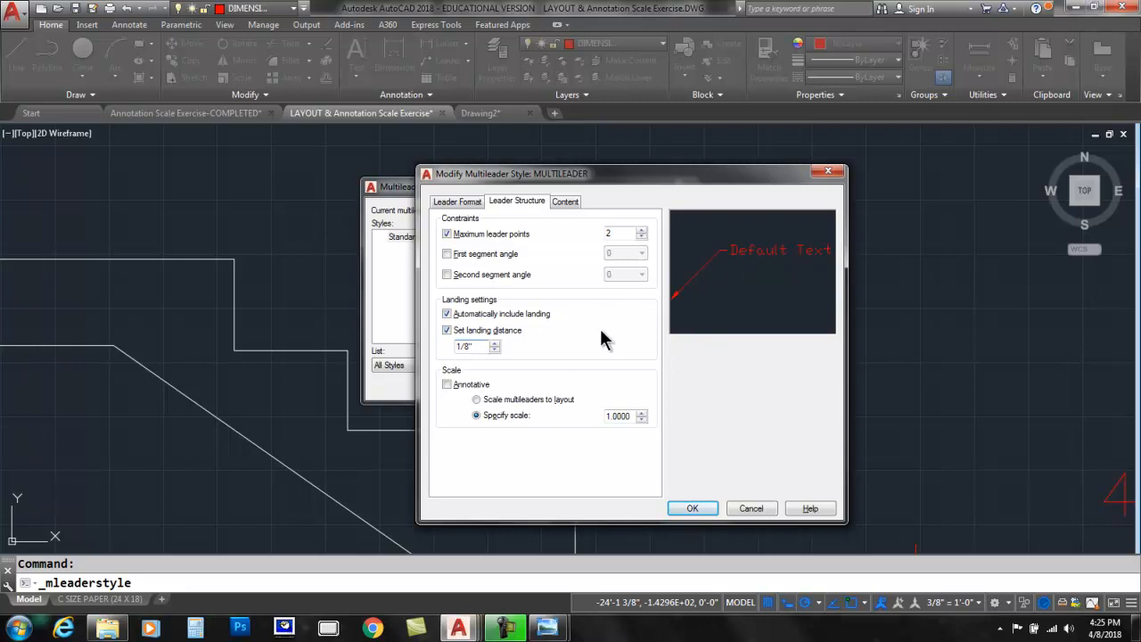
{"action": "left_click", "coordinate": [446, 384]}
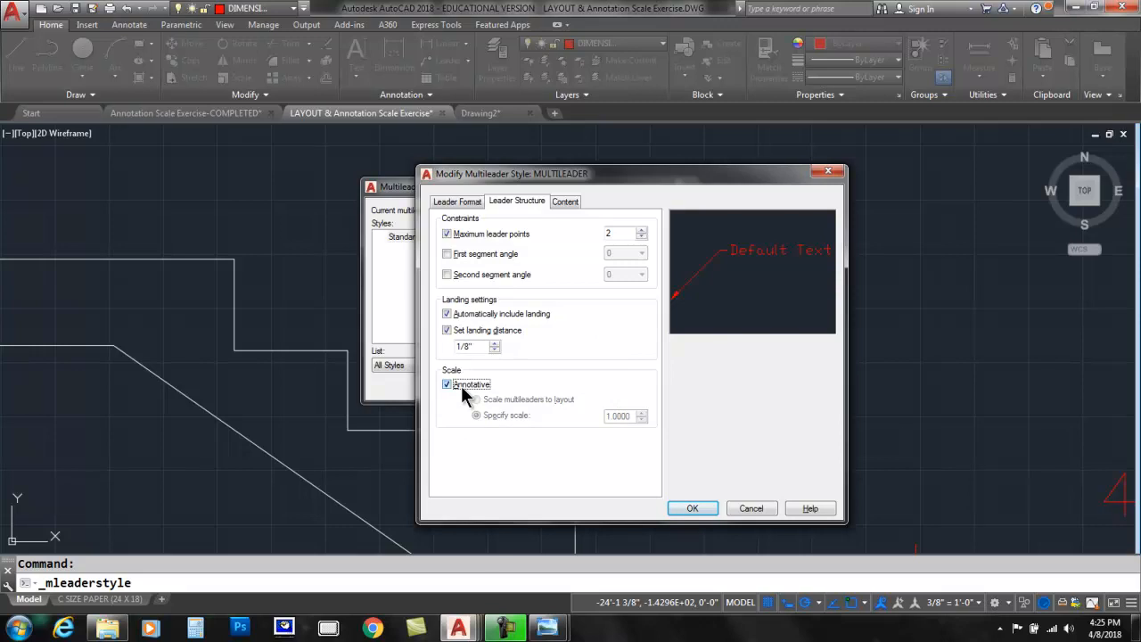
Set the MULTILEADER style's text style to TEXT-DIMENSION and its text height to 1/8", and save the style.
{"action": "left_click", "coordinate": [565, 203]}
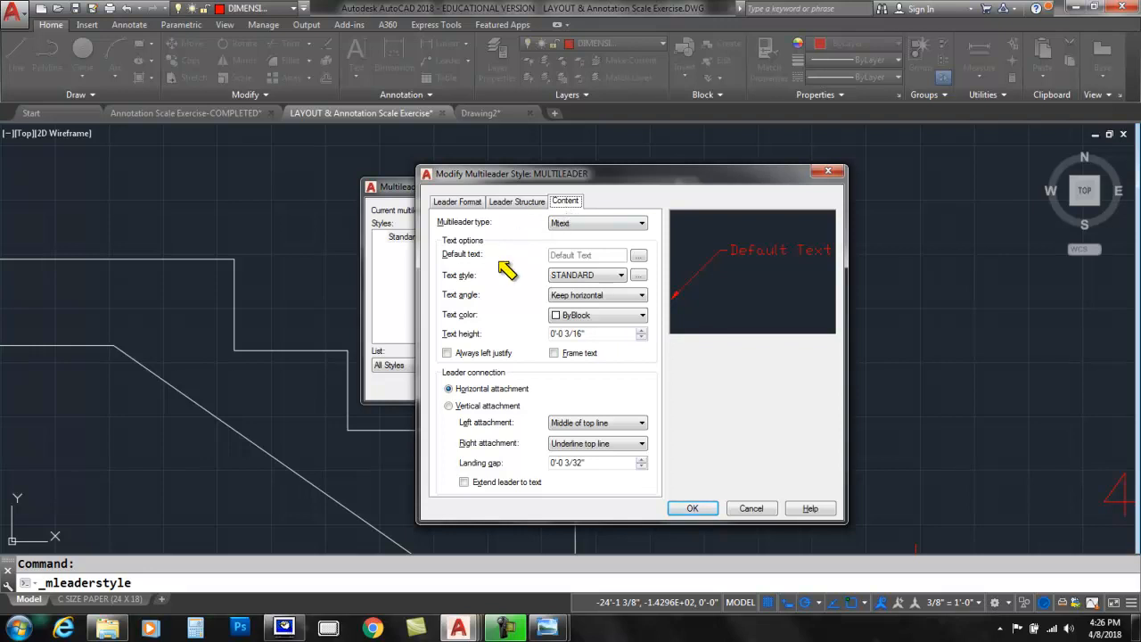
{"action": "mouse_move", "coordinate": [425, 286]}
{"action": "left_mouse_down"}
{"action": "mouse_move", "coordinate": [570, 294]}
{"action": "mouse_move", "coordinate": [633, 281]}
{"action": "mouse_move", "coordinate": [537, 260]}
{"action": "mouse_move", "coordinate": [434, 291]}
{"action": "left_mouse_up"}
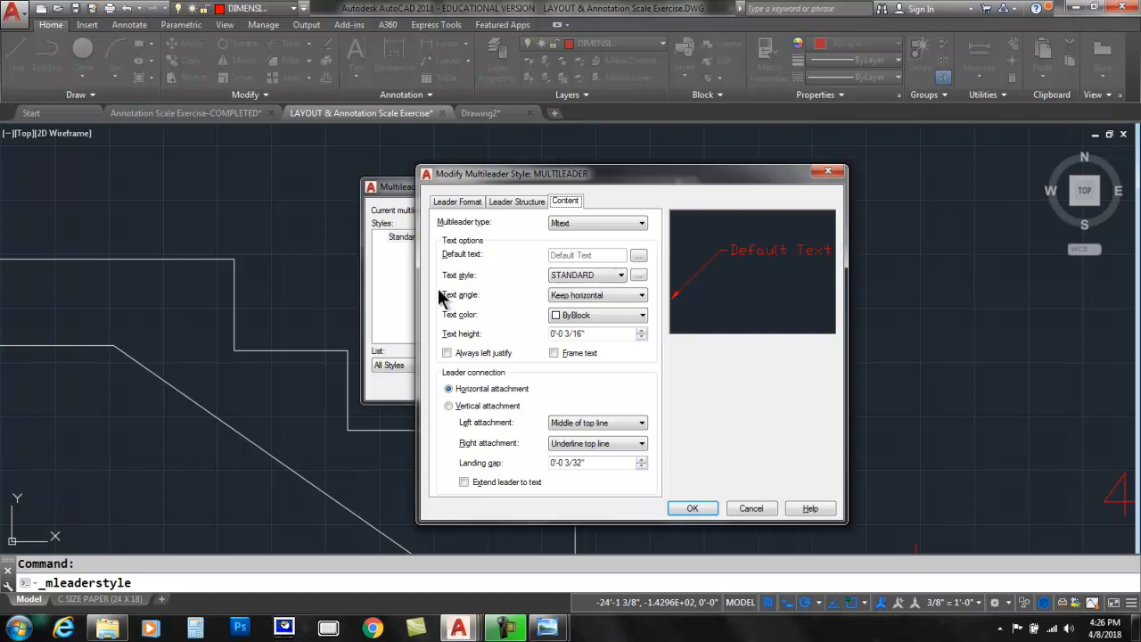
{"action": "left_click", "coordinate": [580, 278]}
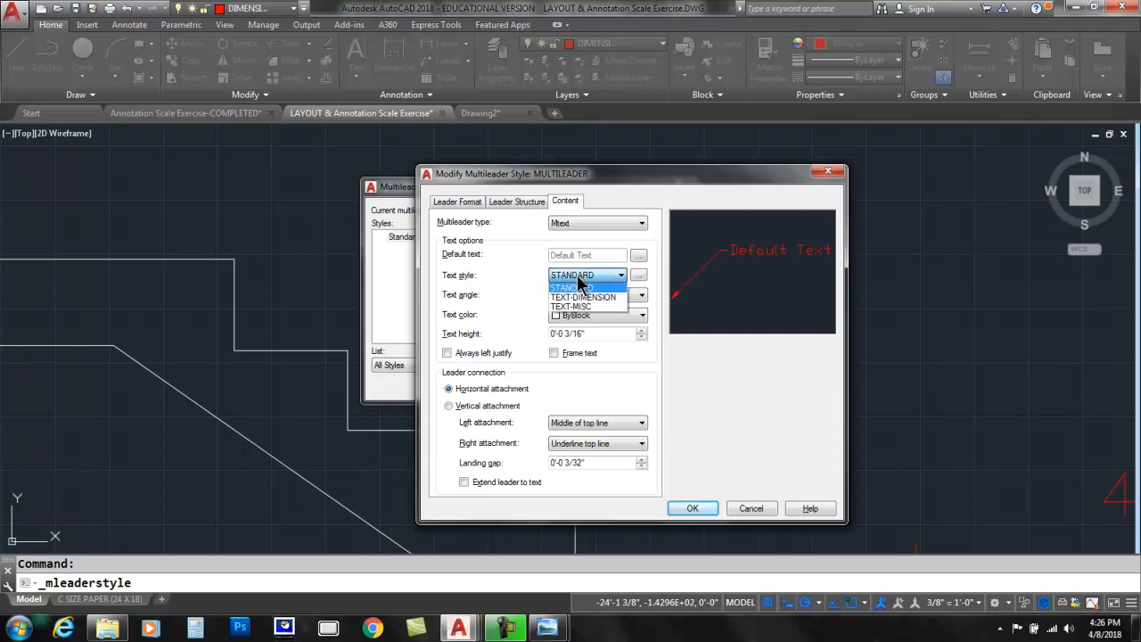
{"action": "left_click", "coordinate": [597, 296]}
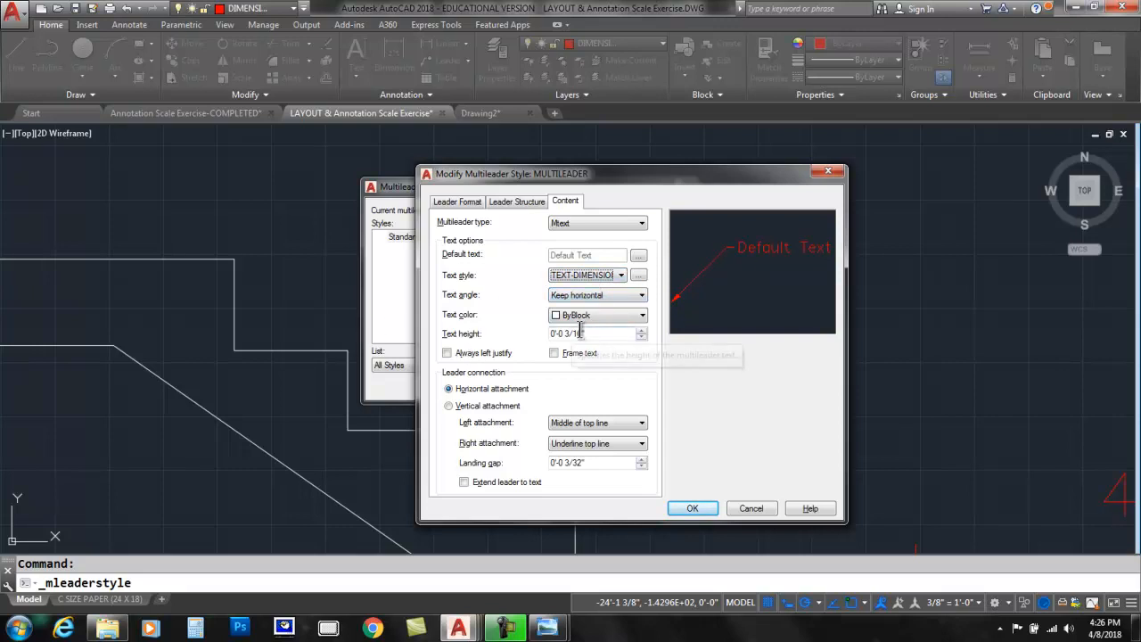
{"action": "left_click_drag", "start_coordinate": [596, 334], "coordinate": [547, 336]}
{"action": "type", "text": "1/8"}
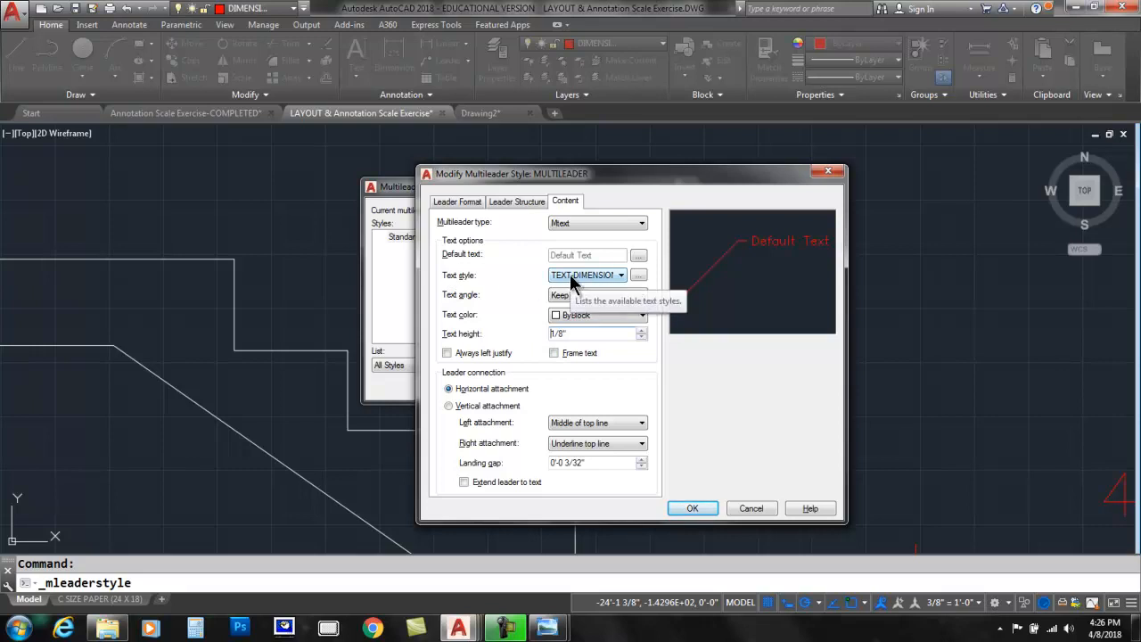
{"action": "left_click", "coordinate": [505, 202]}
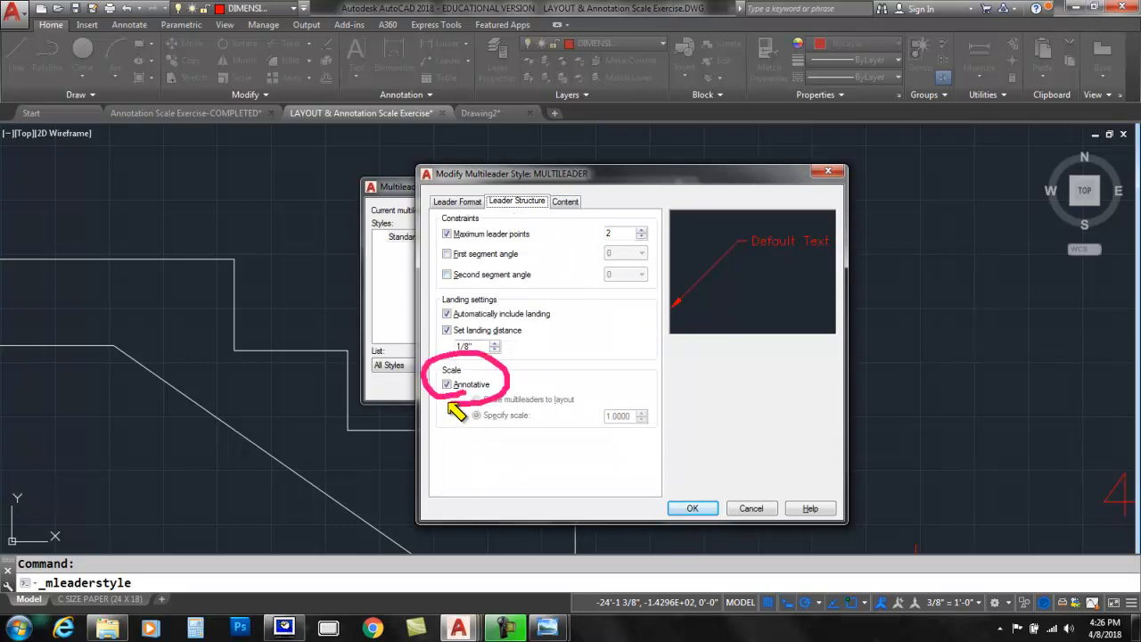
{"action": "left_click", "coordinate": [691, 509]}
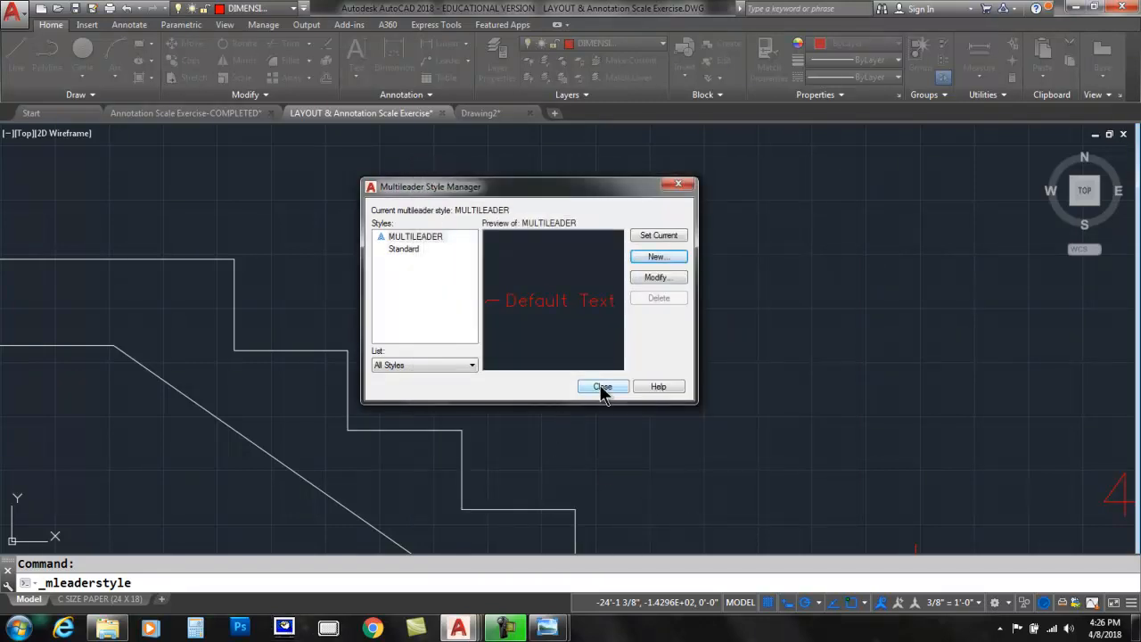
{"action": "left_click", "coordinate": [602, 389]}
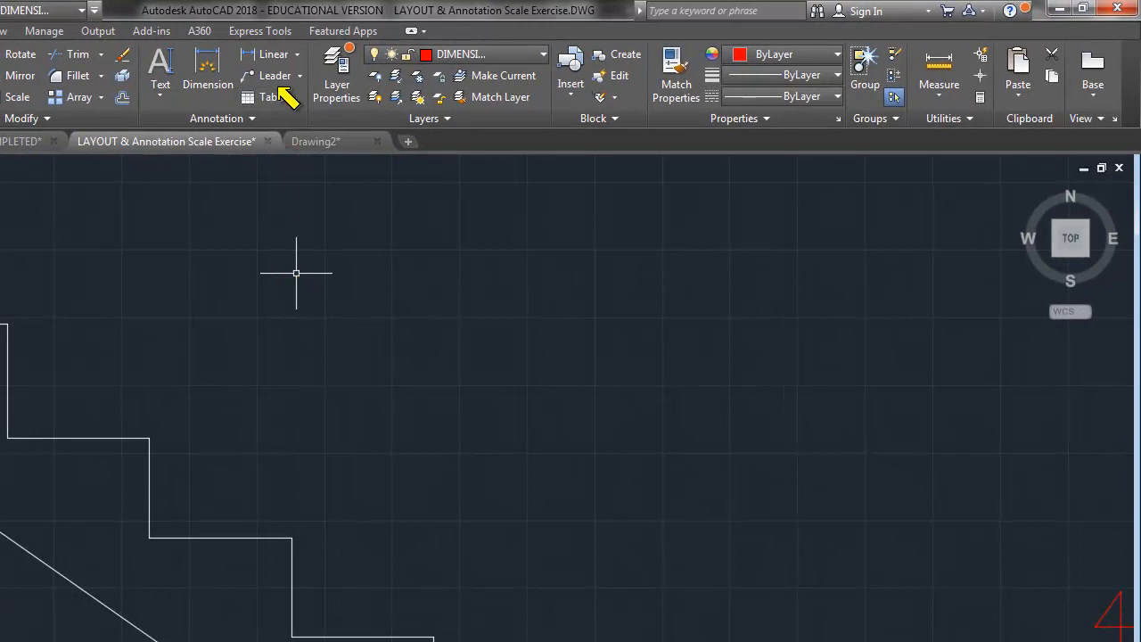
Start a new multileader with the MULTILEADER style in the stair section.
{"action": "mouse_move", "coordinate": [280, 89]}
{"action": "left_mouse_down"}
{"action": "mouse_move", "coordinate": [267, 56]}
{"action": "mouse_move", "coordinate": [241, 84]}
{"action": "left_mouse_up"}
{"action": "left_click", "coordinate": [266, 76]}
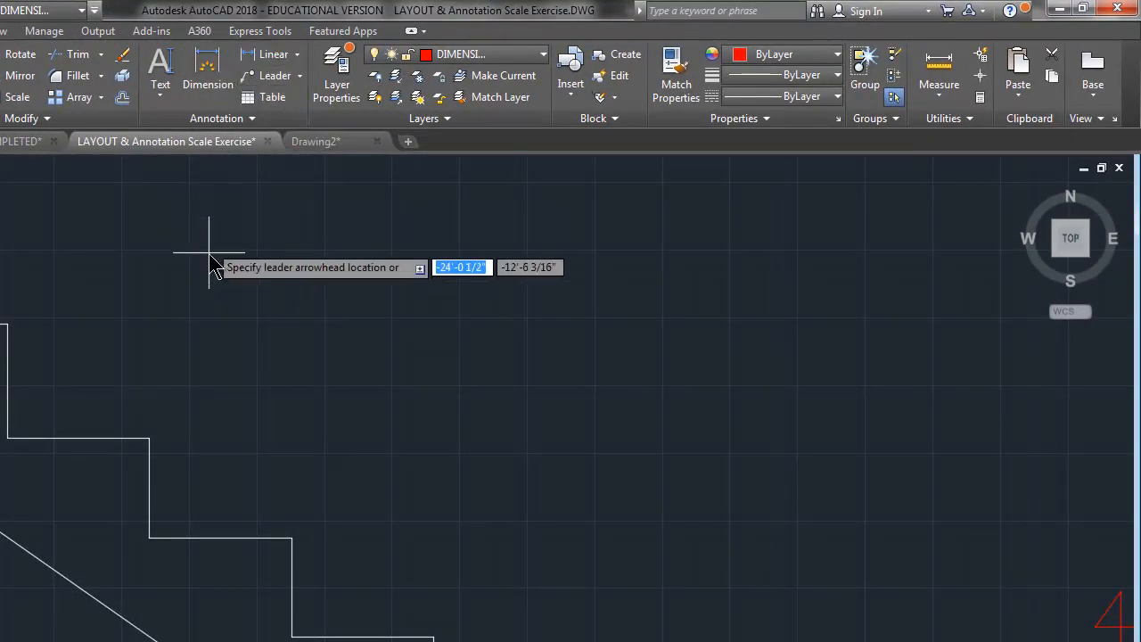
Add a multileader pointing to a riser of the upper stair flight with the text 7 RISERS.
{"action": "left_click", "coordinate": [149, 488]}
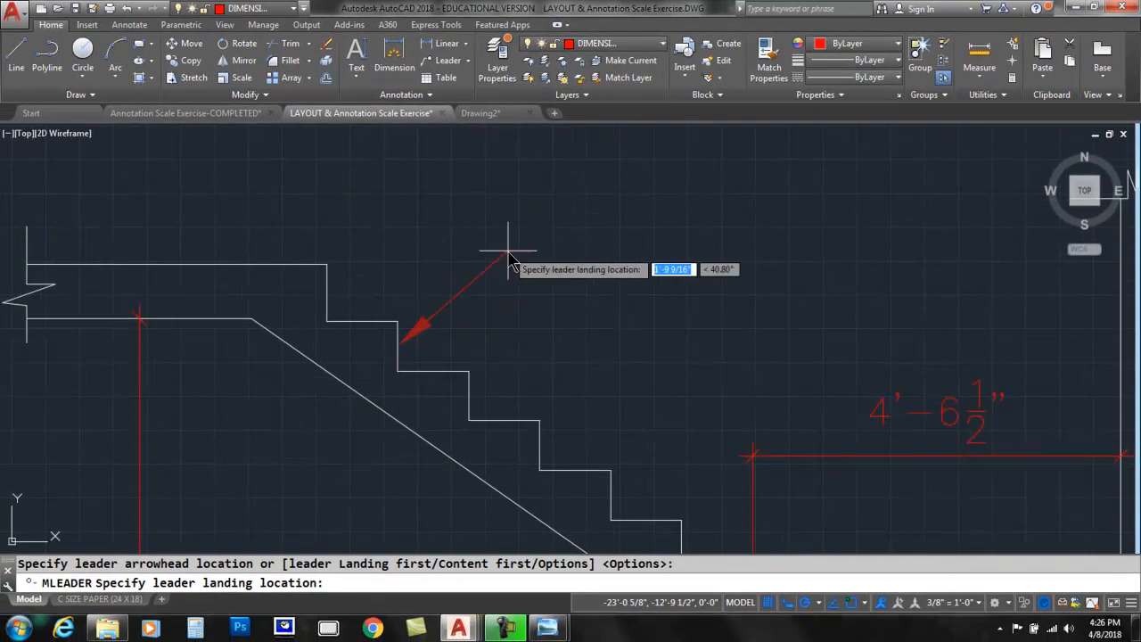
{"action": "left_click", "coordinate": [560, 211]}
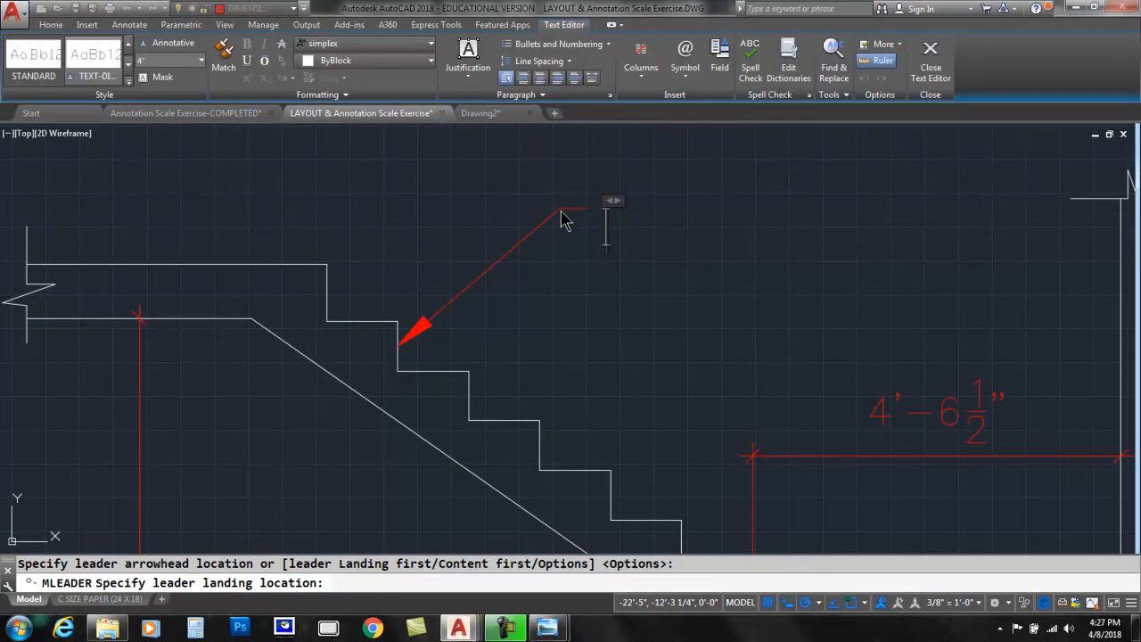
{"action": "type", "text": "7 RISERS"}
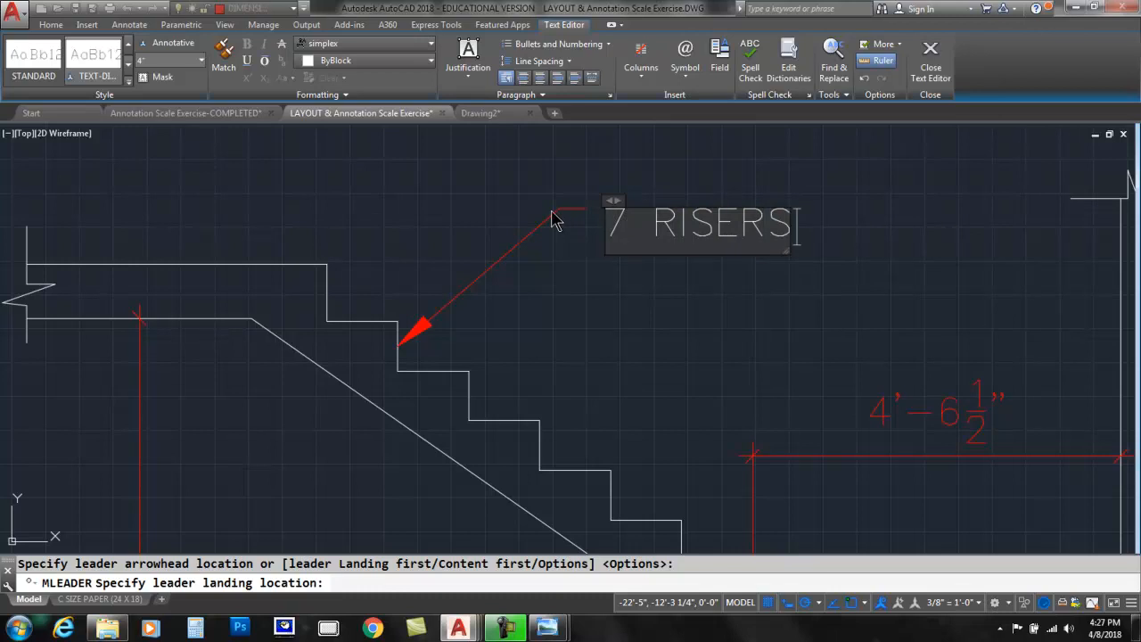
{"action": "left_click", "coordinate": [812, 328]}
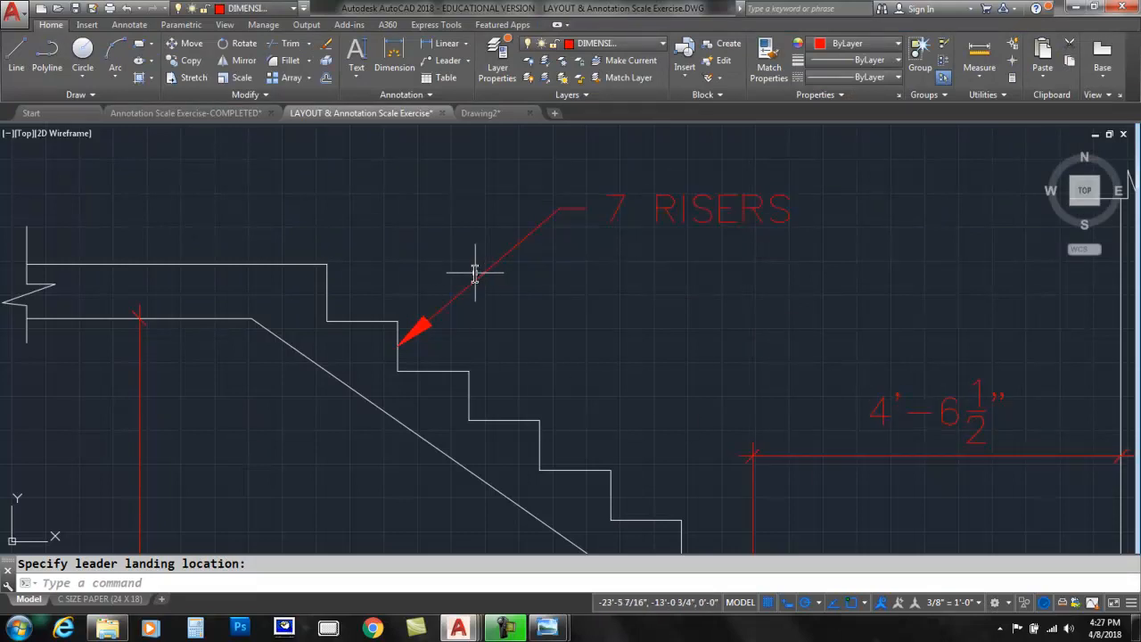
Add the single-line text STAIR DETAIL below the stair section with a 1/4" paper height and no rotation.
{"action": "scroll", "coordinate": [475, 273], "scroll_direction": "down", "scroll_amount": 5}
{"action": "middle_click_drag", "start_coordinate": [372, 380], "coordinate": [360, 290]}
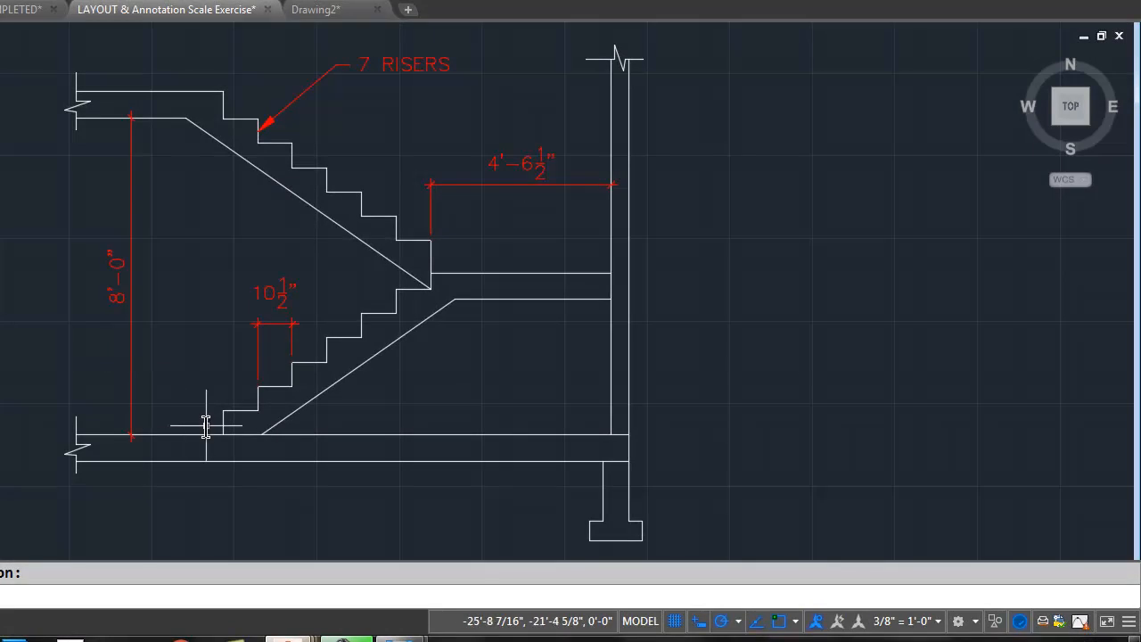
{"action": "middle_click_drag", "start_coordinate": [361, 410], "coordinate": [333, 258]}
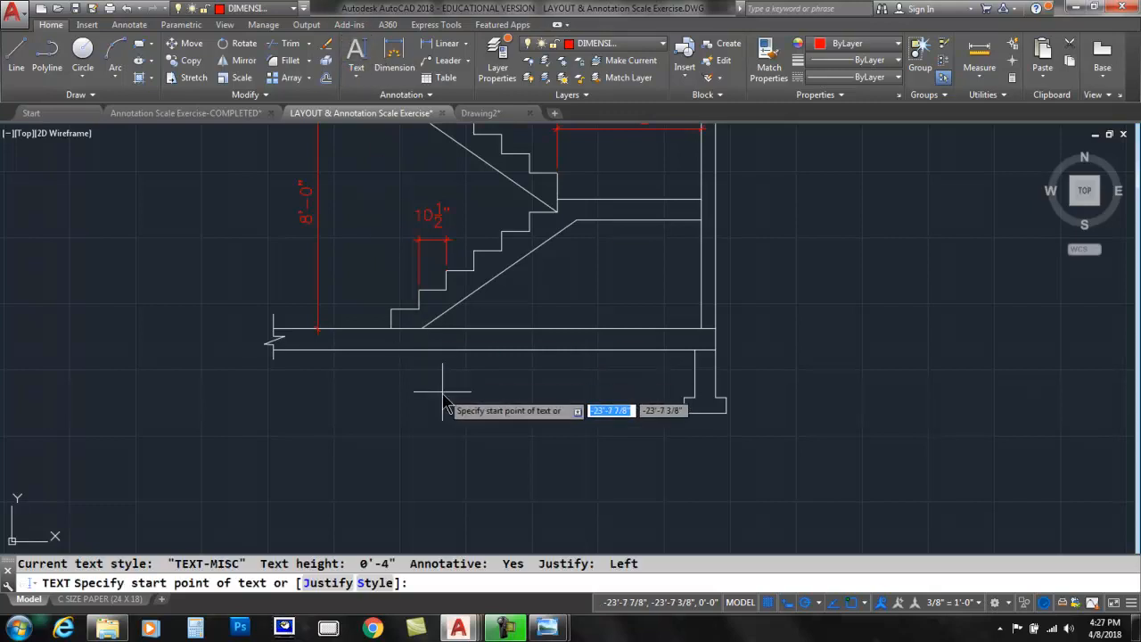
{"action": "left_click", "coordinate": [415, 402]}
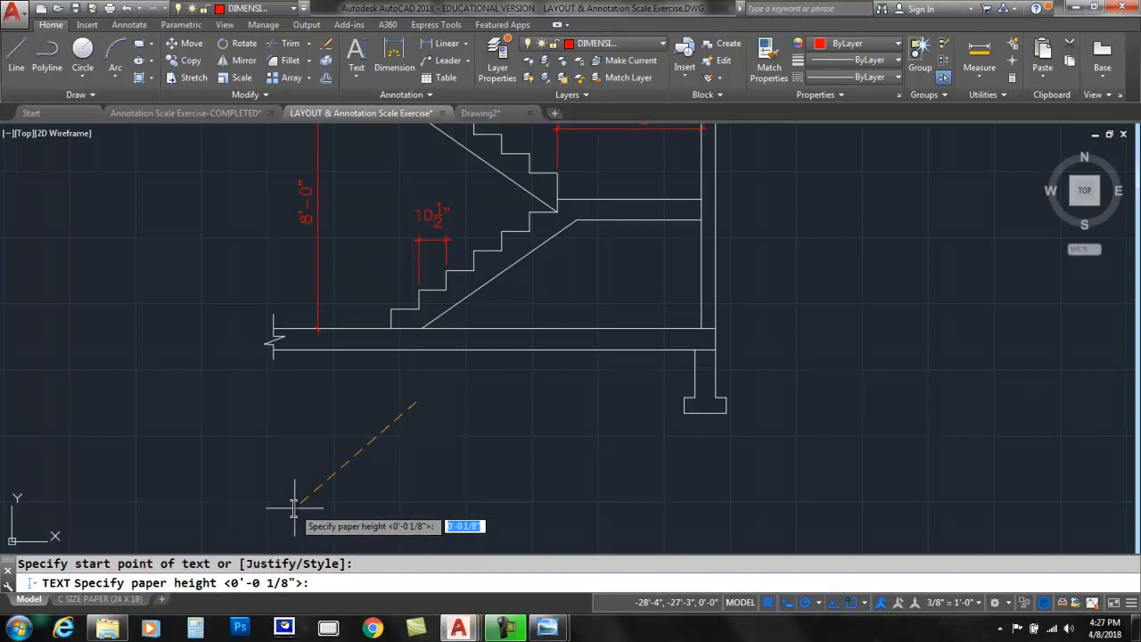
{"action": "type", "text": "1/4"}
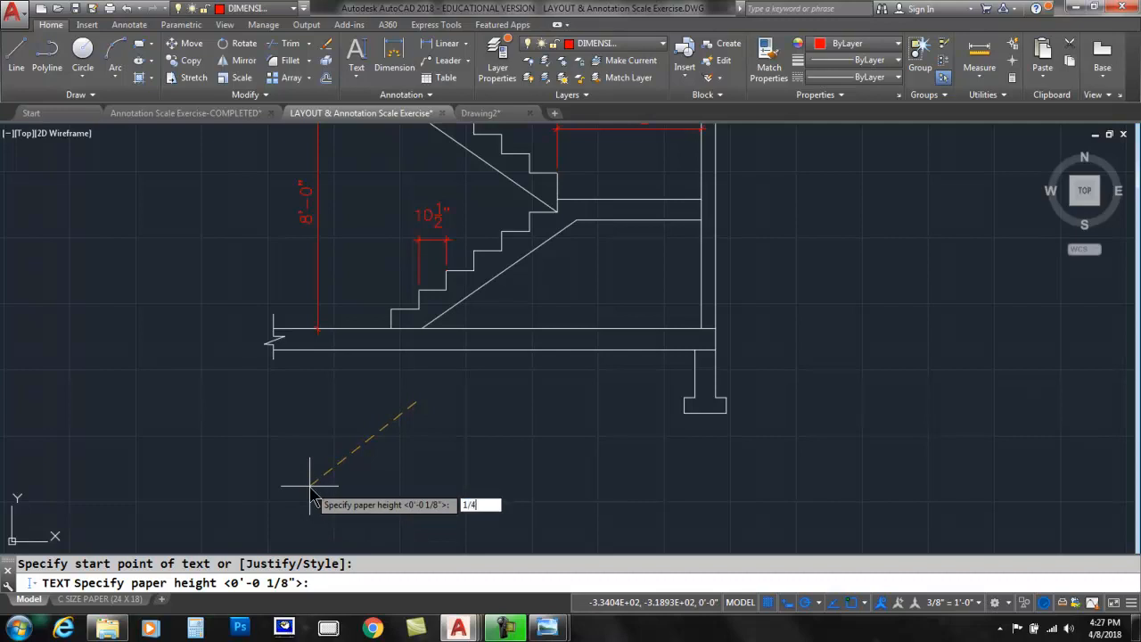
{"action": "key", "text": "Return"}
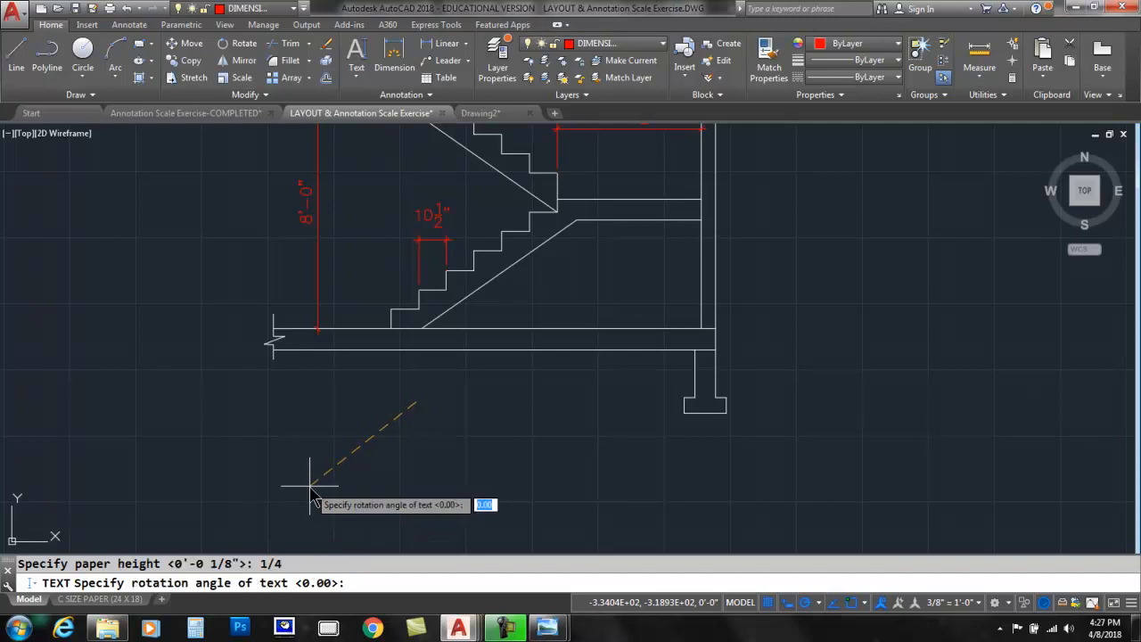
{"action": "key", "text": "Return"}
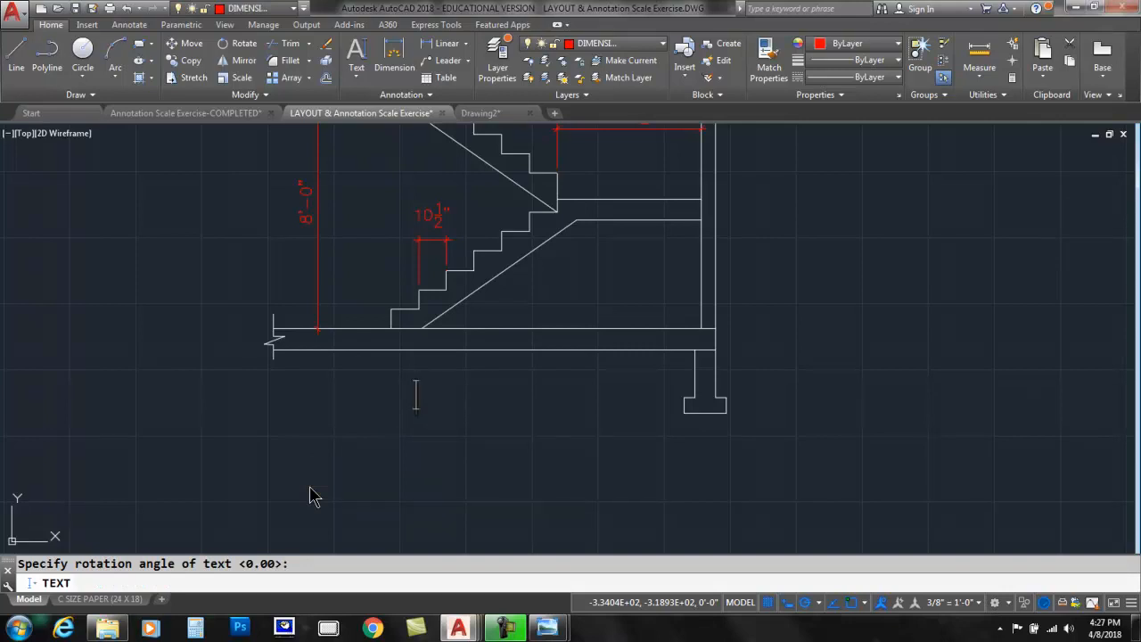
{"action": "type", "text": "ST"}
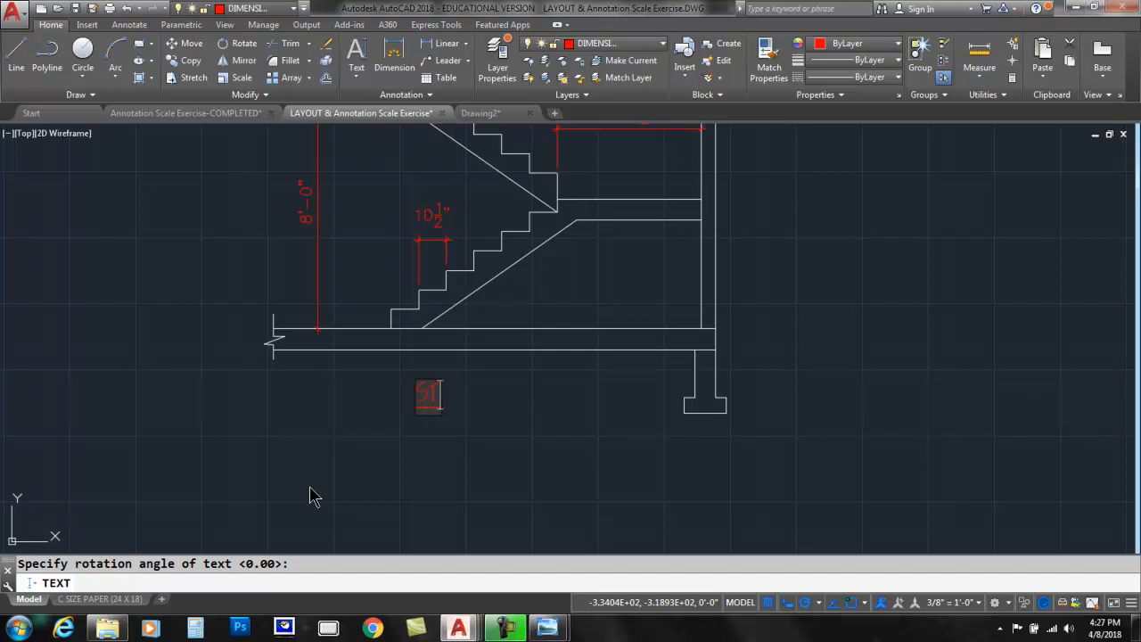
{"action": "type", "text": "AIR DE"}
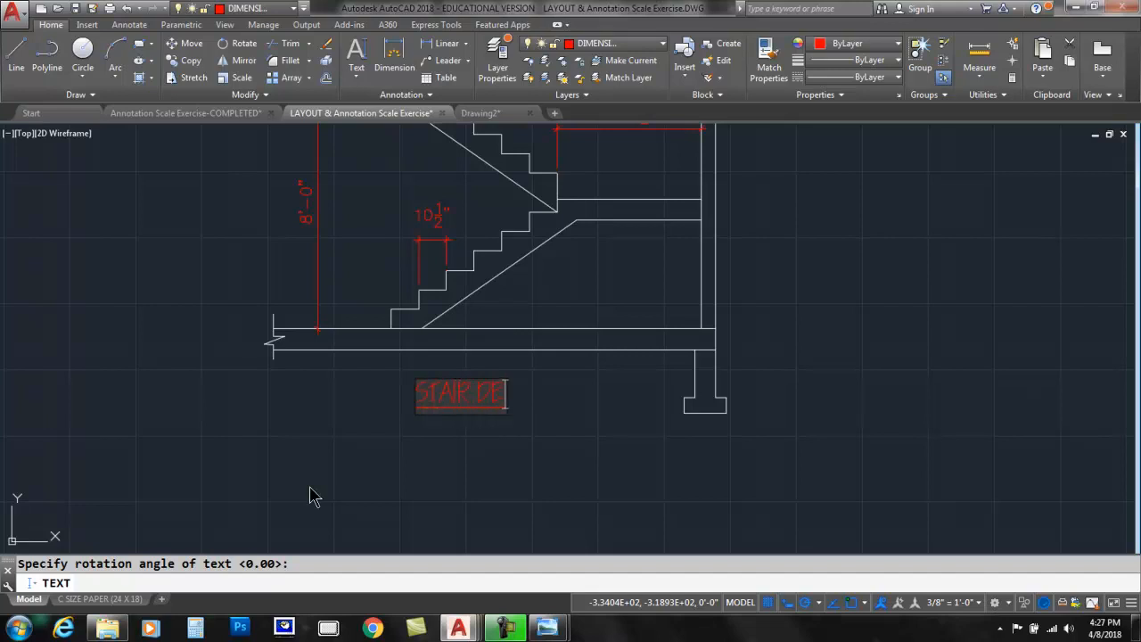
{"action": "type", "text": "TAIL"}
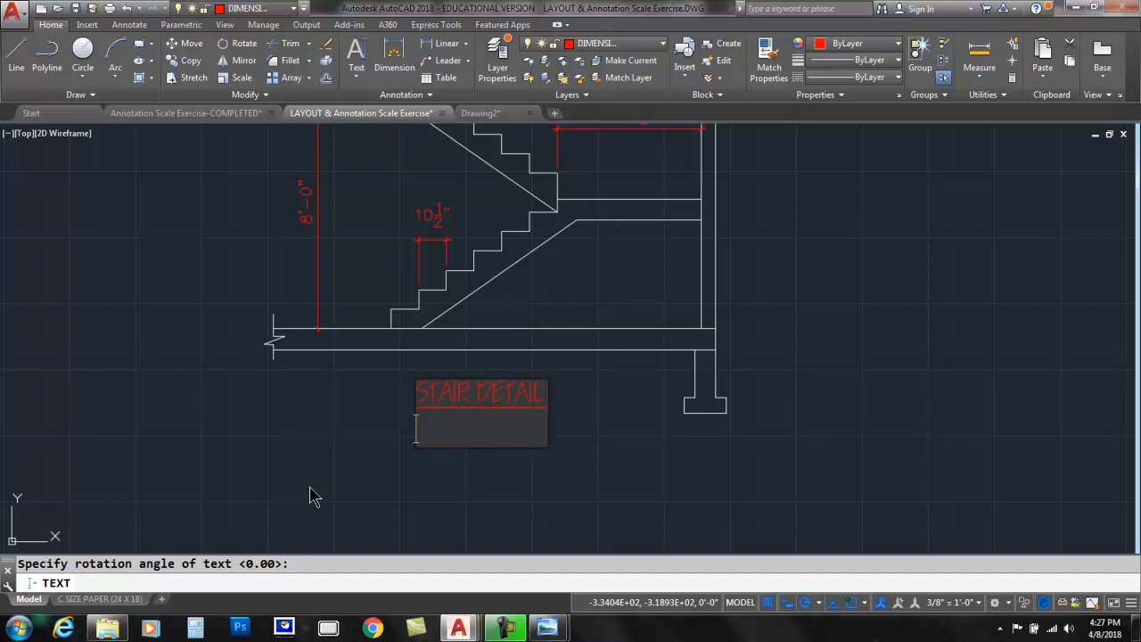
{"action": "key", "text": "Return"}
{"action": "key", "text": "Return"}
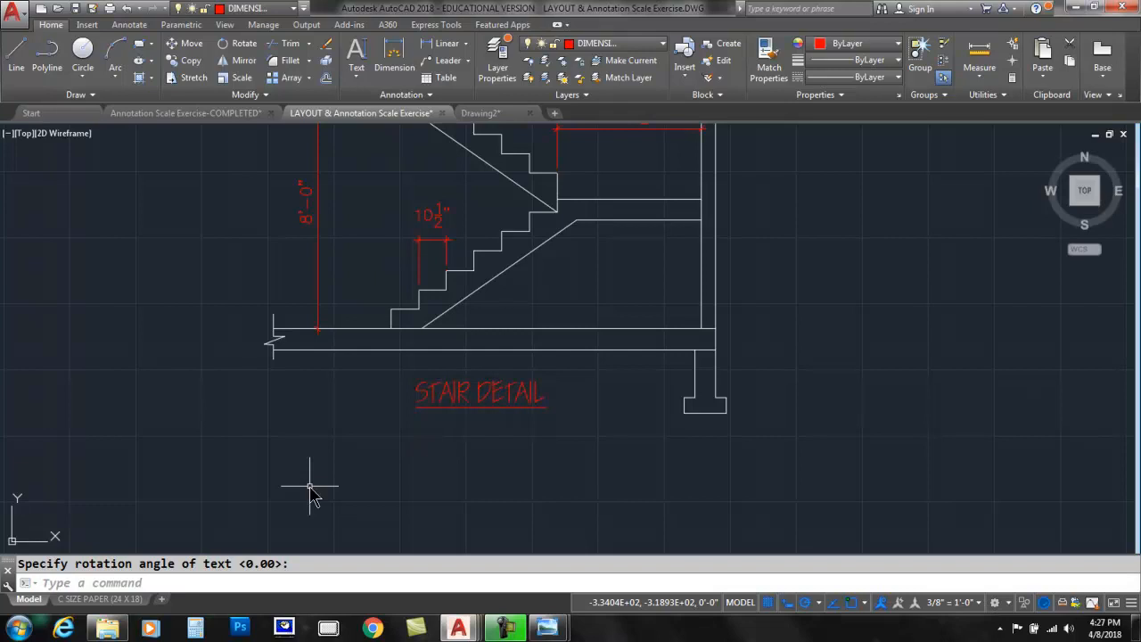
Add the single-line text 3/8"=1'-0" beneath the STAIR DETAIL title with a 1/8" paper height and no rotation.
{"action": "left_click", "coordinate": [356, 55]}
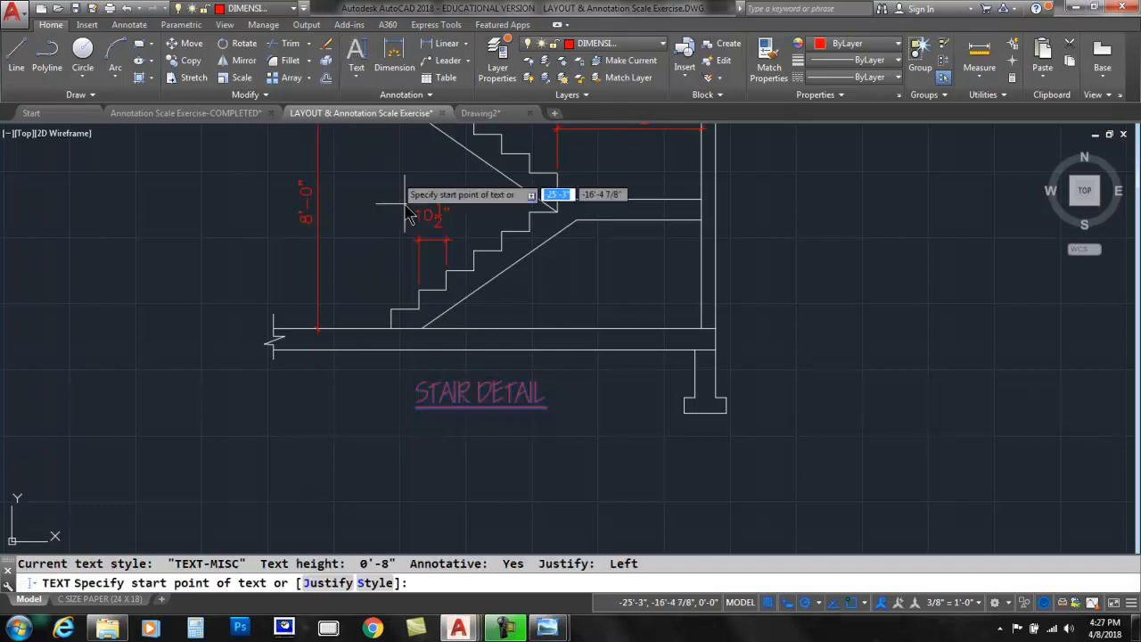
{"action": "left_click", "coordinate": [420, 436]}
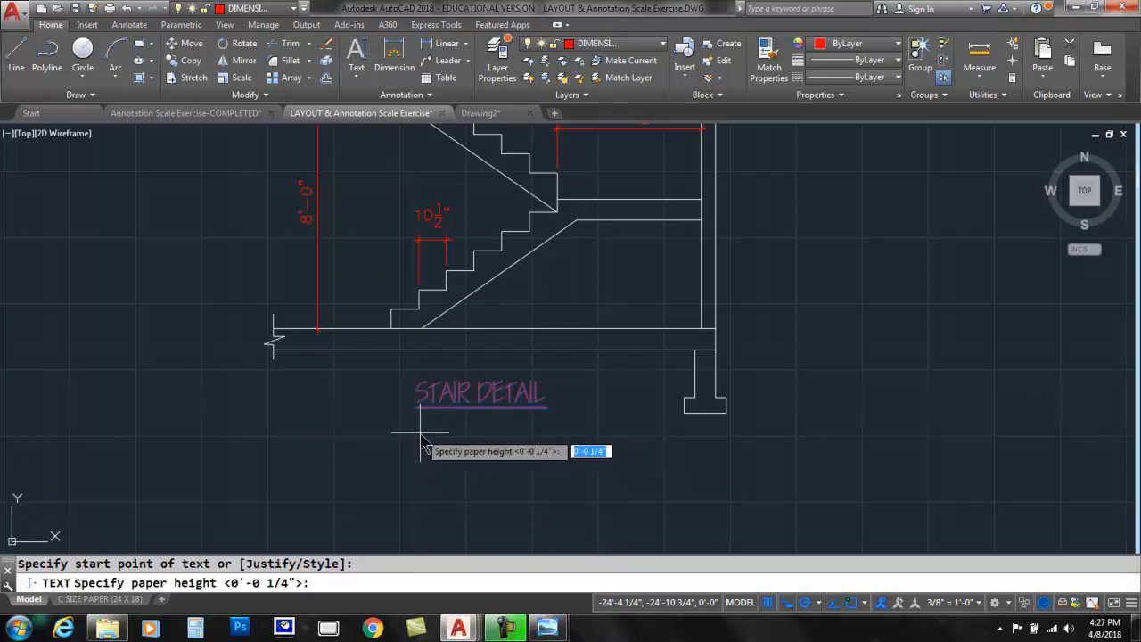
{"action": "type", "text": "1/8"}
{"action": "key", "text": "Return"}
{"action": "key", "text": "Return"}
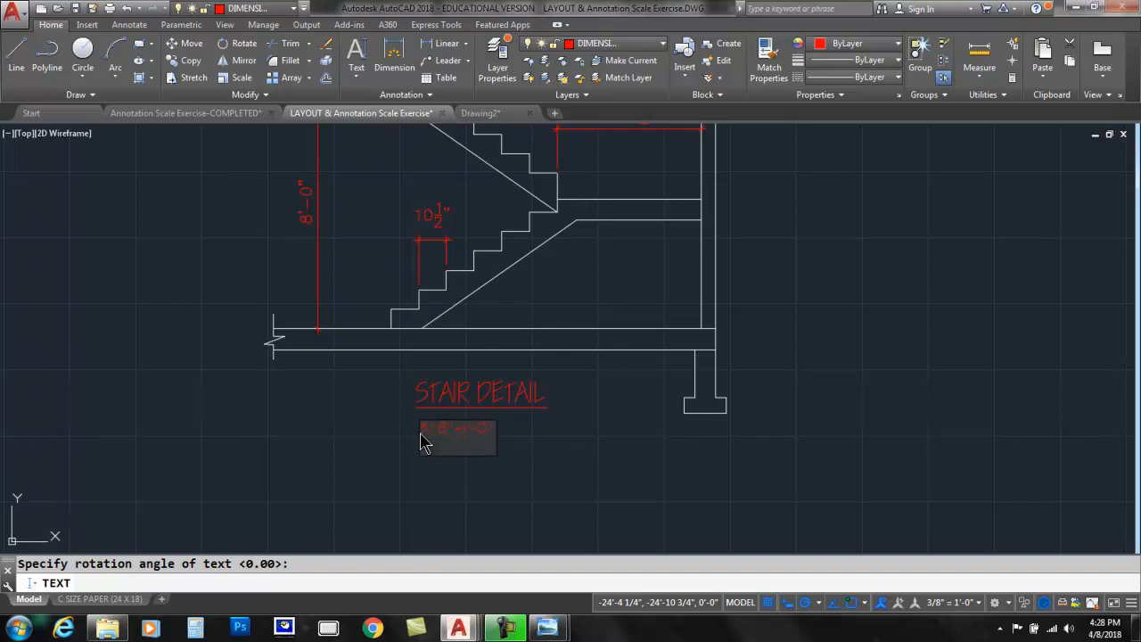
{"action": "key", "text": "Return"}
{"action": "key", "text": "Return"}
Move the scale text straight up so it sits just under the STAIR DETAIL underline.
{"action": "scroll", "coordinate": [477, 437], "scroll_direction": "up", "scroll_amount": 4}
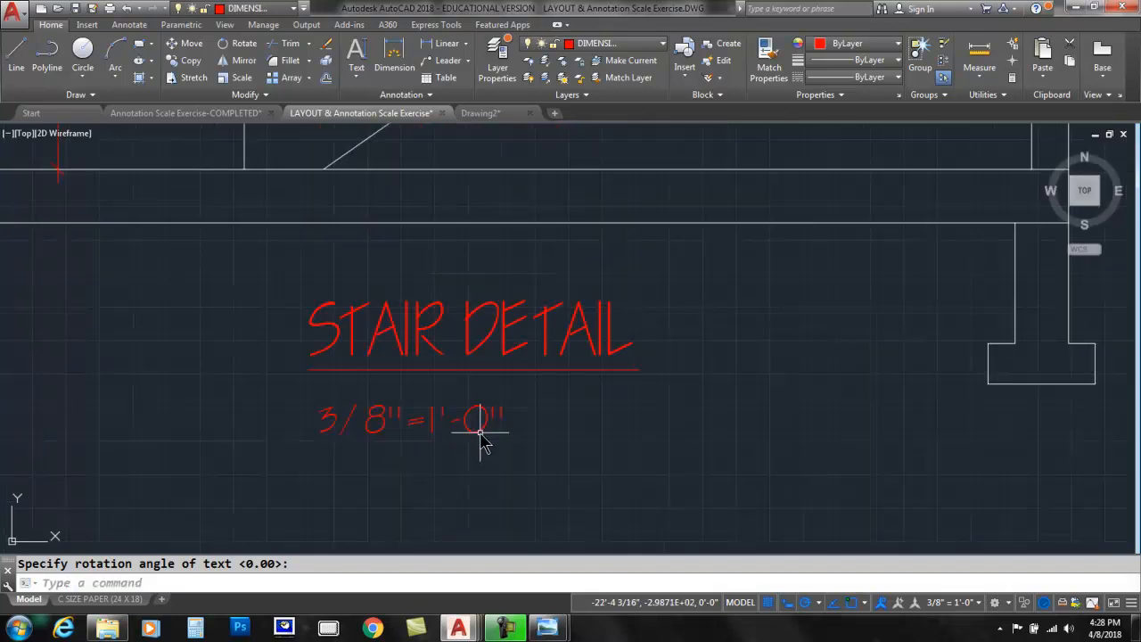
{"action": "left_click", "coordinate": [347, 427]}
{"action": "left_click", "coordinate": [318, 432]}
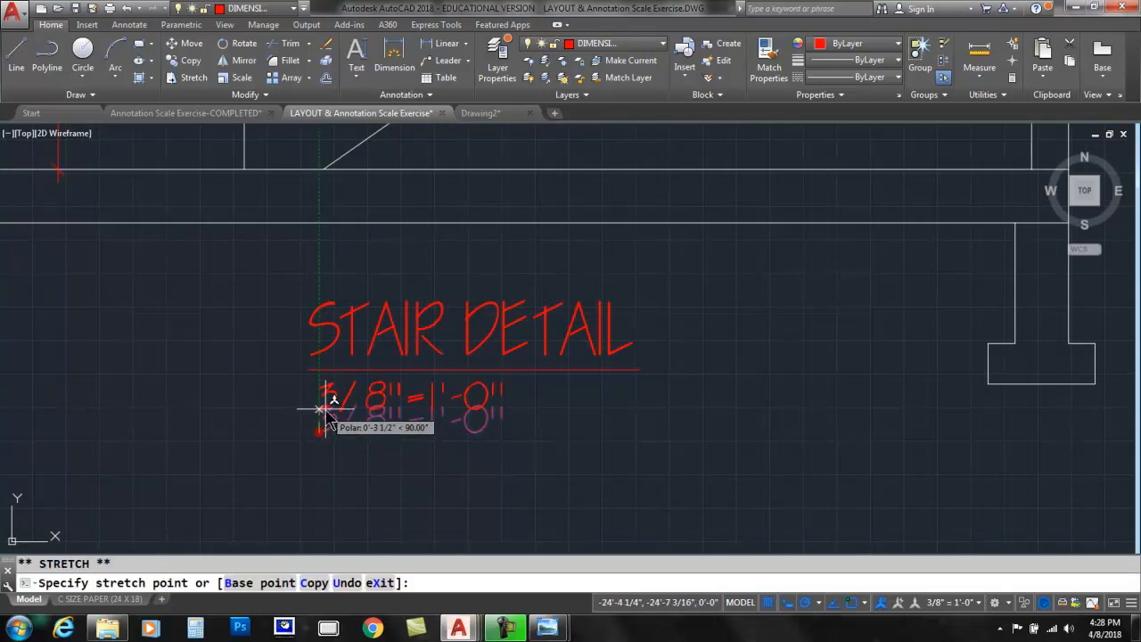
{"action": "left_click", "coordinate": [319, 412]}
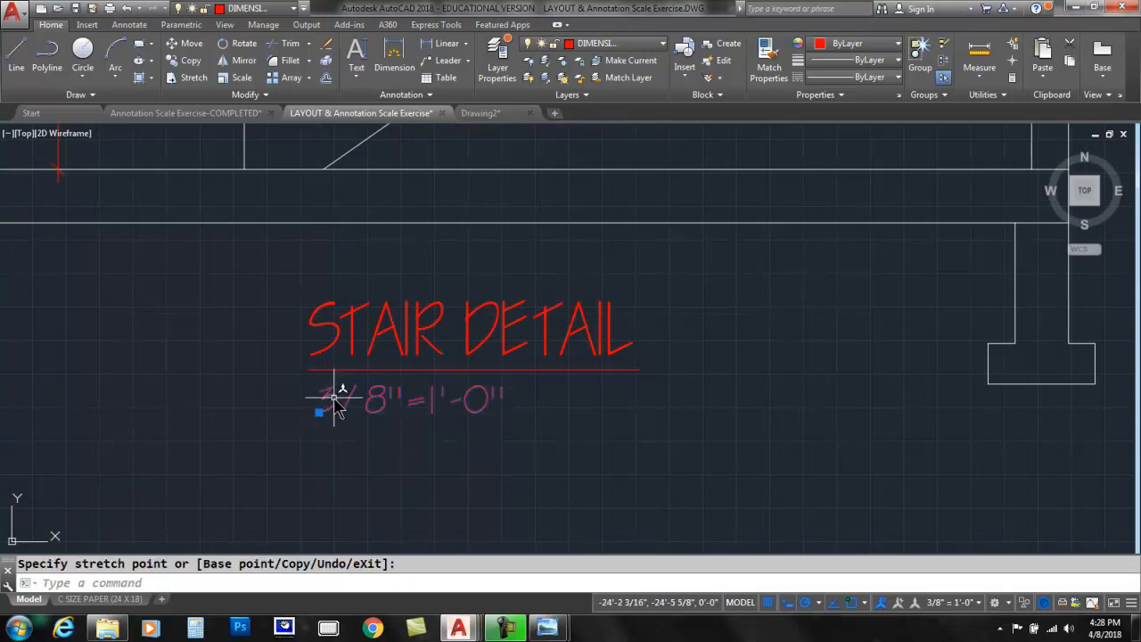
Edit the scale text under the title to read SCALE: 3/8"=1'-0".
{"action": "double_click", "coordinate": [337, 398]}
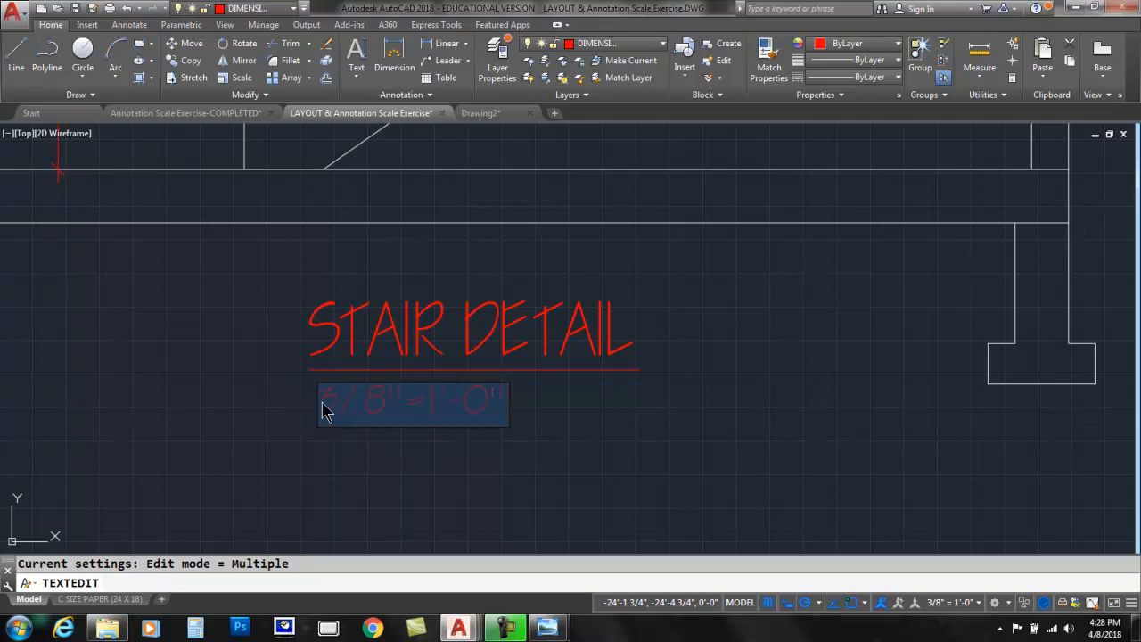
{"action": "type", "text": "SCALE:"}
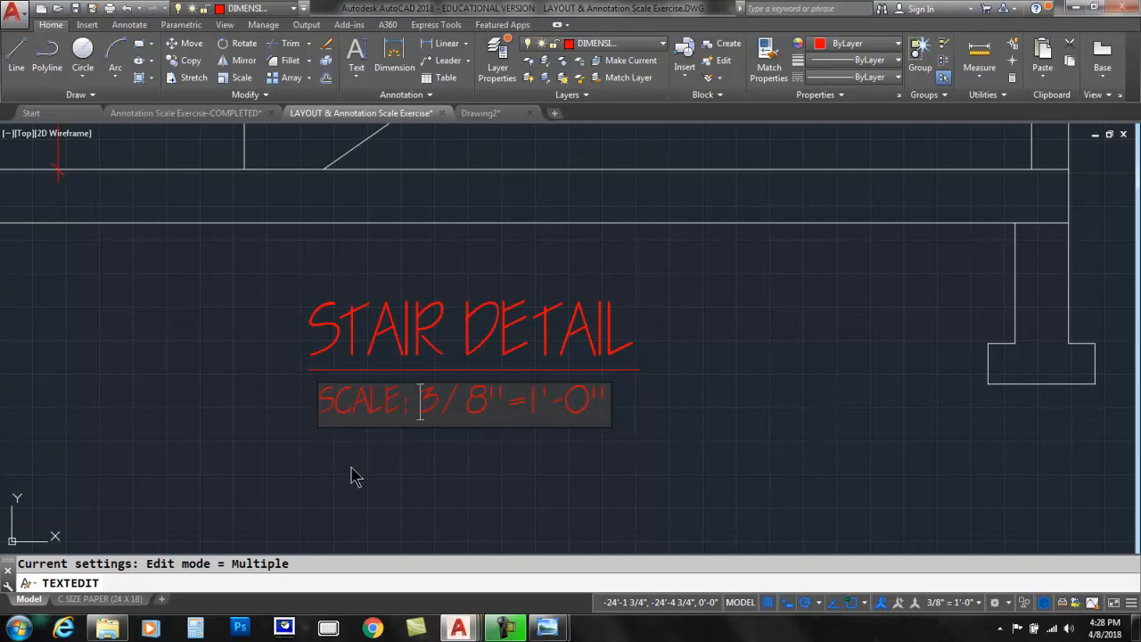
{"action": "key", "text": "Return"}
{"action": "right_click", "coordinate": [293, 450]}
{"action": "left_click", "coordinate": [319, 299]}
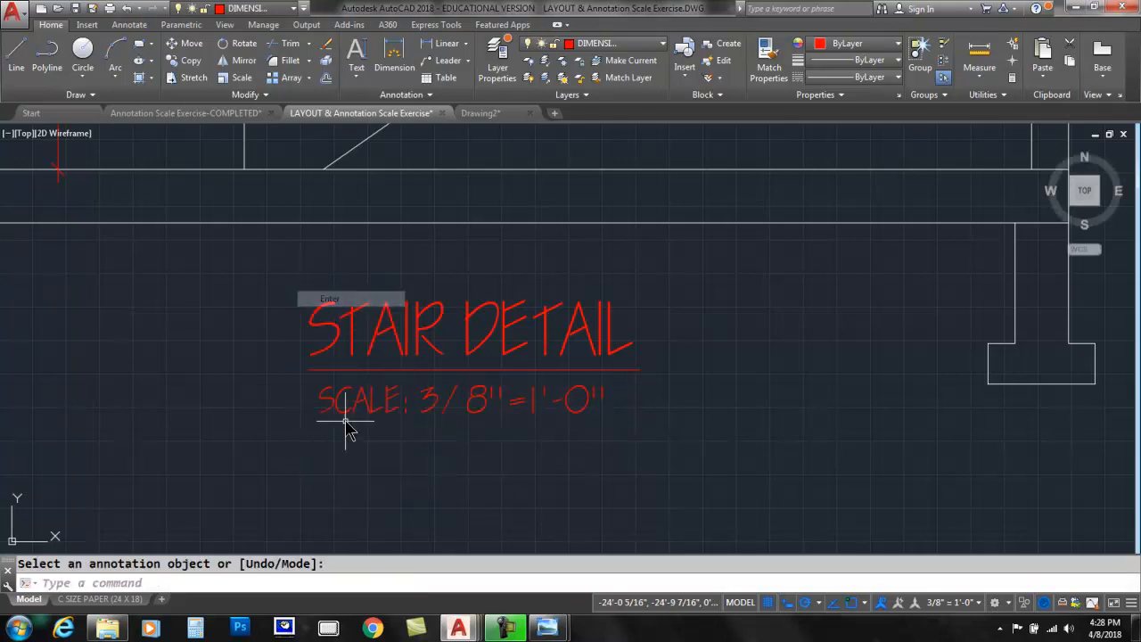
Open the C SIZE PAPER (24 X 18) layout, switch to paper space, and examine the stair detail's annotations in its viewport.
{"action": "scroll", "coordinate": [353, 429], "scroll_direction": "down", "scroll_amount": 3}
{"action": "middle_click_drag", "start_coordinate": [306, 400], "coordinate": [341, 428]}
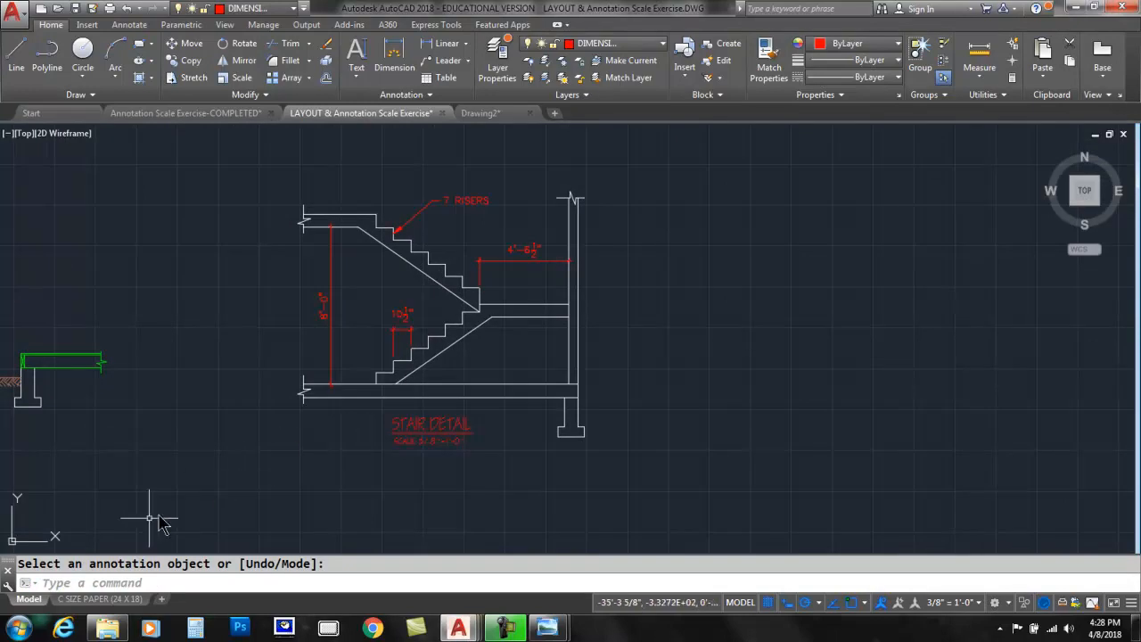
{"action": "left_click", "coordinate": [84, 599]}
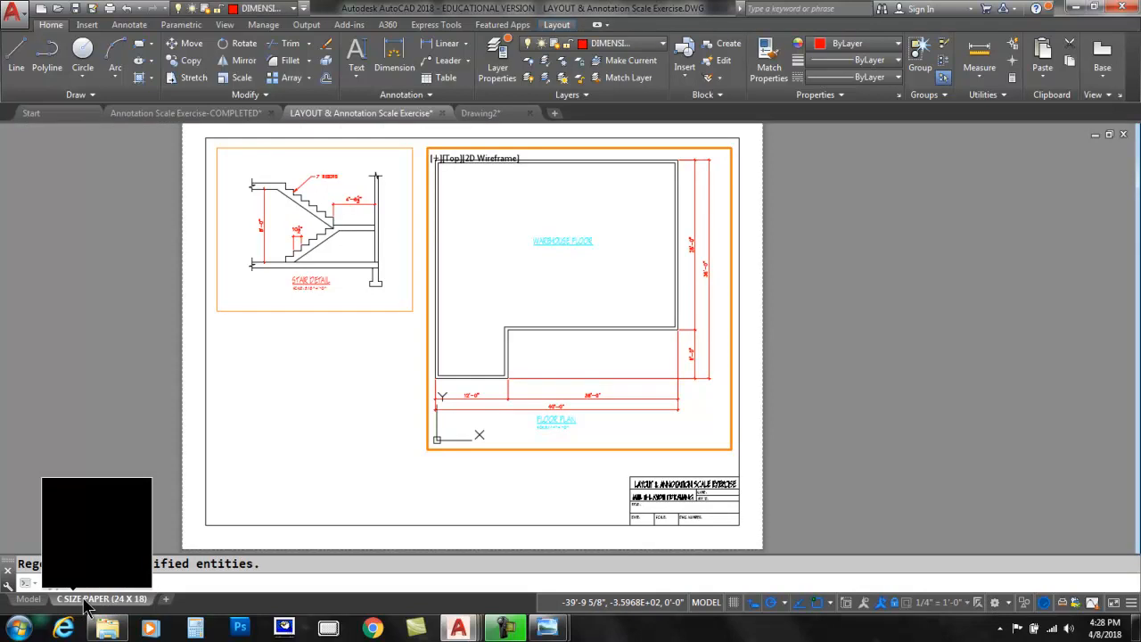
{"action": "double_click", "coordinate": [336, 422]}
{"action": "scroll", "coordinate": [324, 301], "scroll_direction": "up", "scroll_amount": 5}
{"action": "middle_click_drag", "start_coordinate": [292, 401], "coordinate": [263, 510]}
{"action": "middle_click_drag", "start_coordinate": [390, 497], "coordinate": [262, 285]}
{"action": "middle_click_drag", "start_coordinate": [385, 344], "coordinate": [614, 492]}
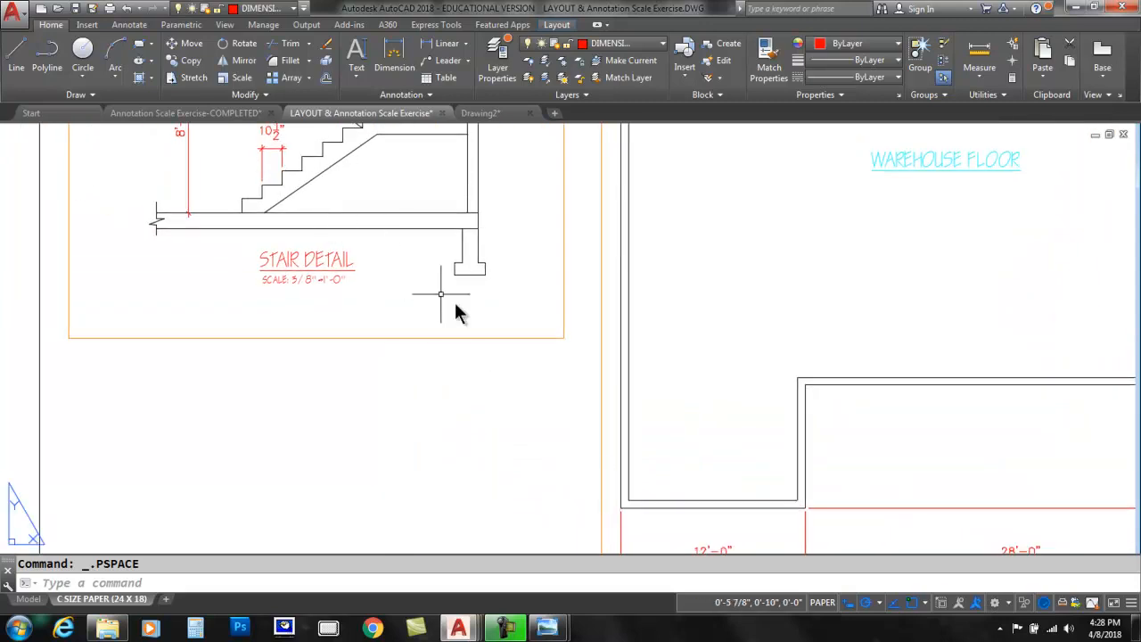
{"action": "type", "text": "z"}
{"action": "key", "text": "Return"}
{"action": "key", "text": "Return"}
{"action": "left_click_drag", "start_coordinate": [553, 382], "coordinate": [524, 426]}
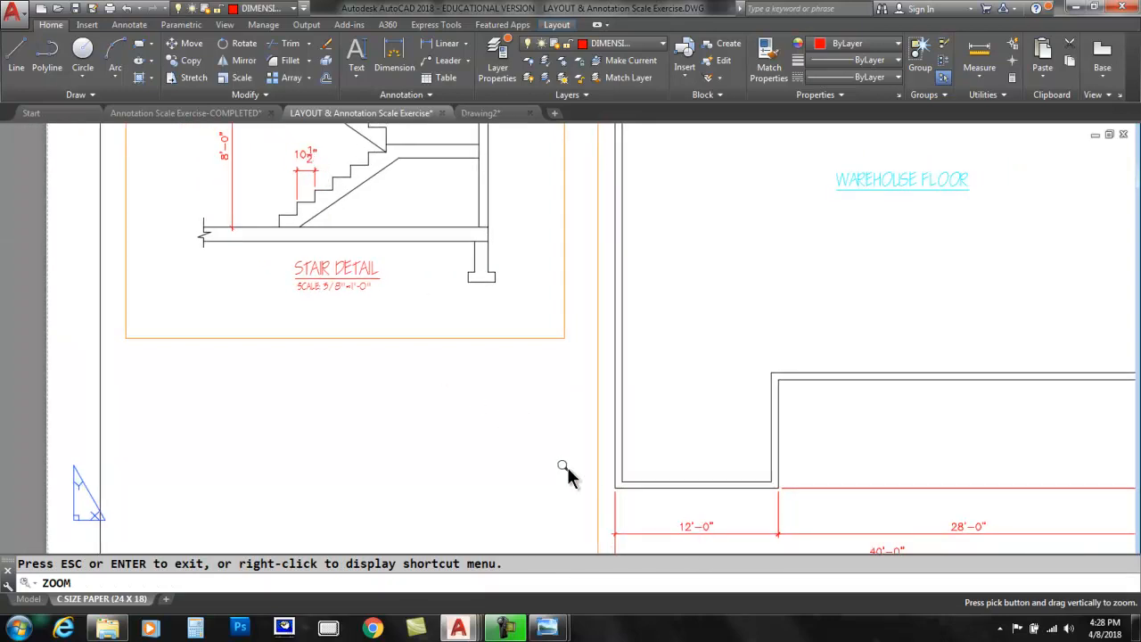
{"action": "key", "text": "Escape"}
{"action": "scroll", "coordinate": [545, 462], "scroll_direction": "down", "scroll_amount": 3}
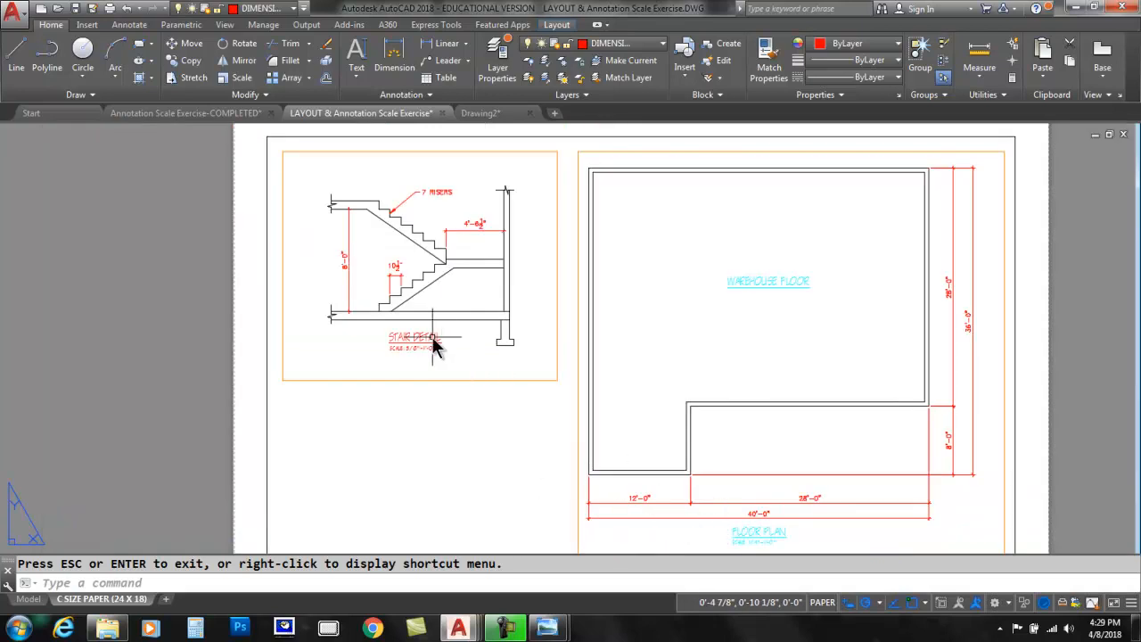
In model space, move the STAIR DETAIL title and its scale text to the TEXT layer.
{"action": "left_click", "coordinate": [29, 599]}
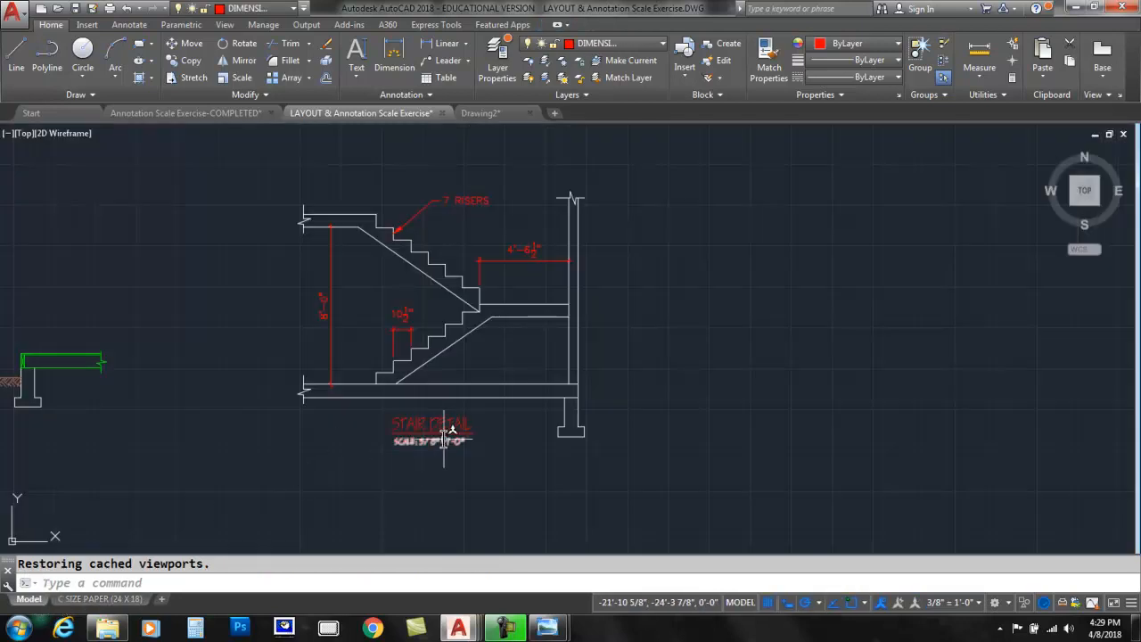
{"action": "left_click", "coordinate": [380, 409]}
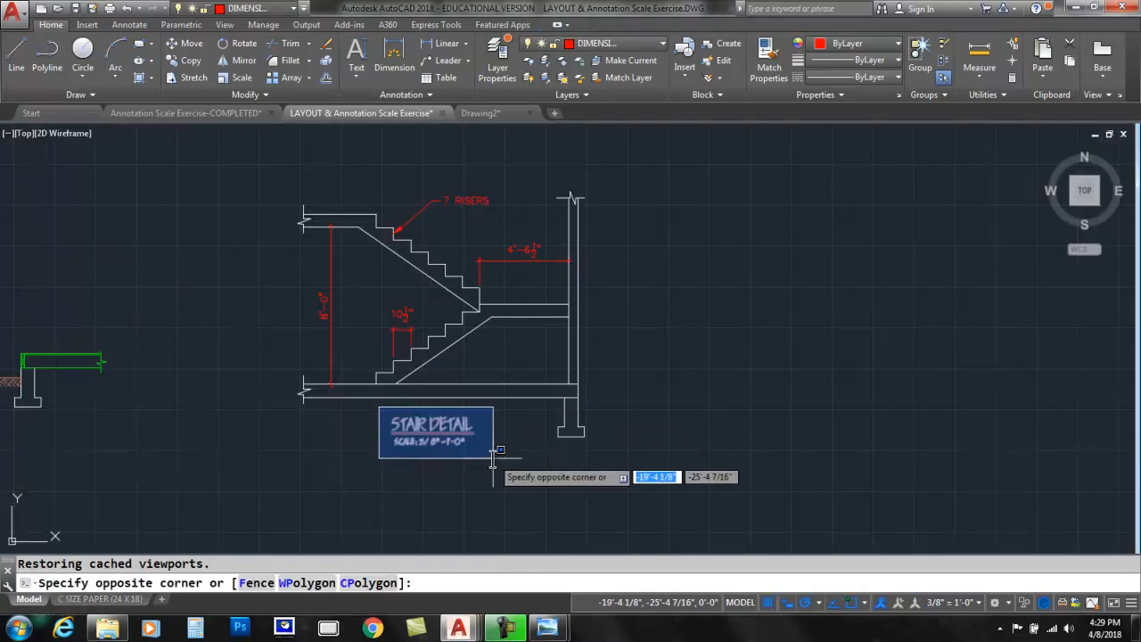
{"action": "left_click", "coordinate": [523, 488]}
{"action": "left_click", "coordinate": [636, 43]}
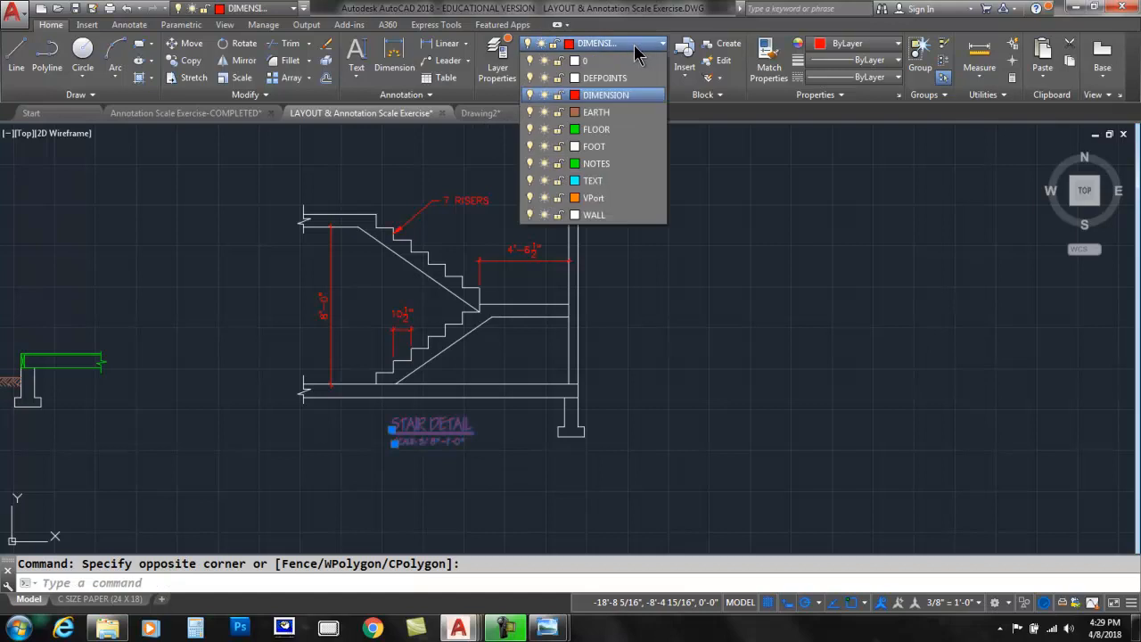
{"action": "left_click", "coordinate": [605, 184]}
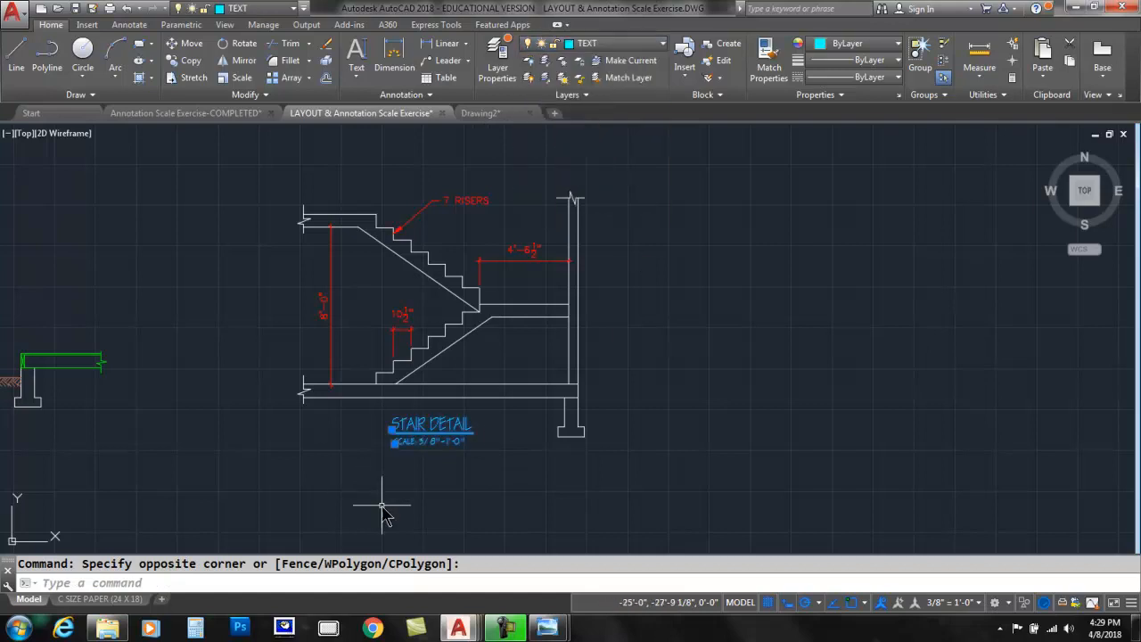
{"action": "key", "text": "Escape"}
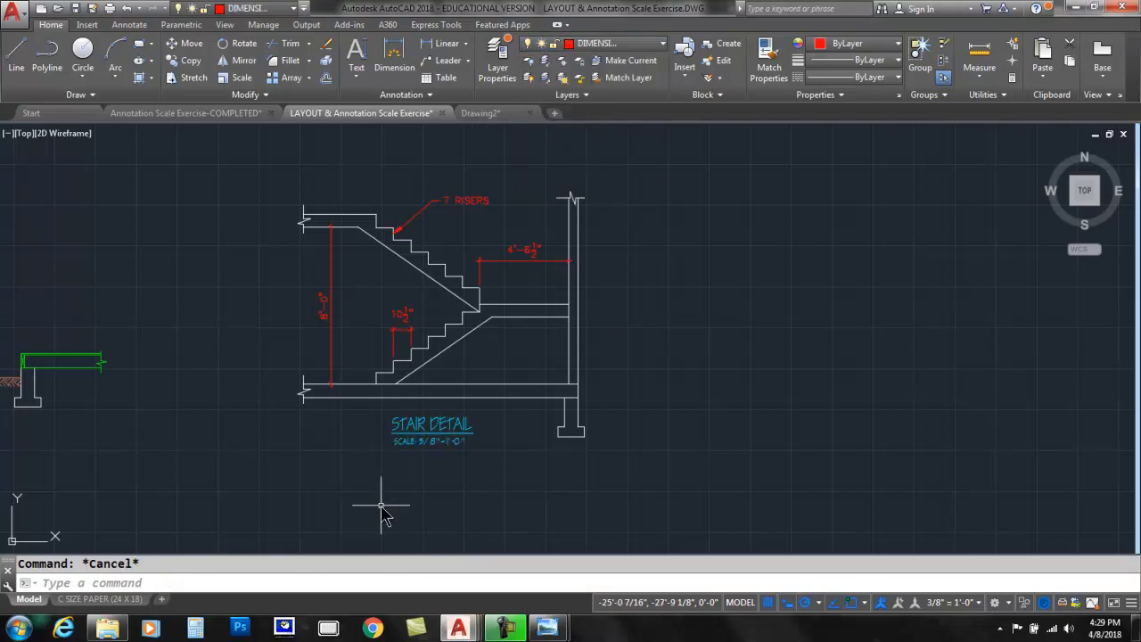
Return to the C SIZE PAPER (24 X 18) layout and review the whole sheet with the stair detail's title text.
{"action": "left_click", "coordinate": [97, 599]}
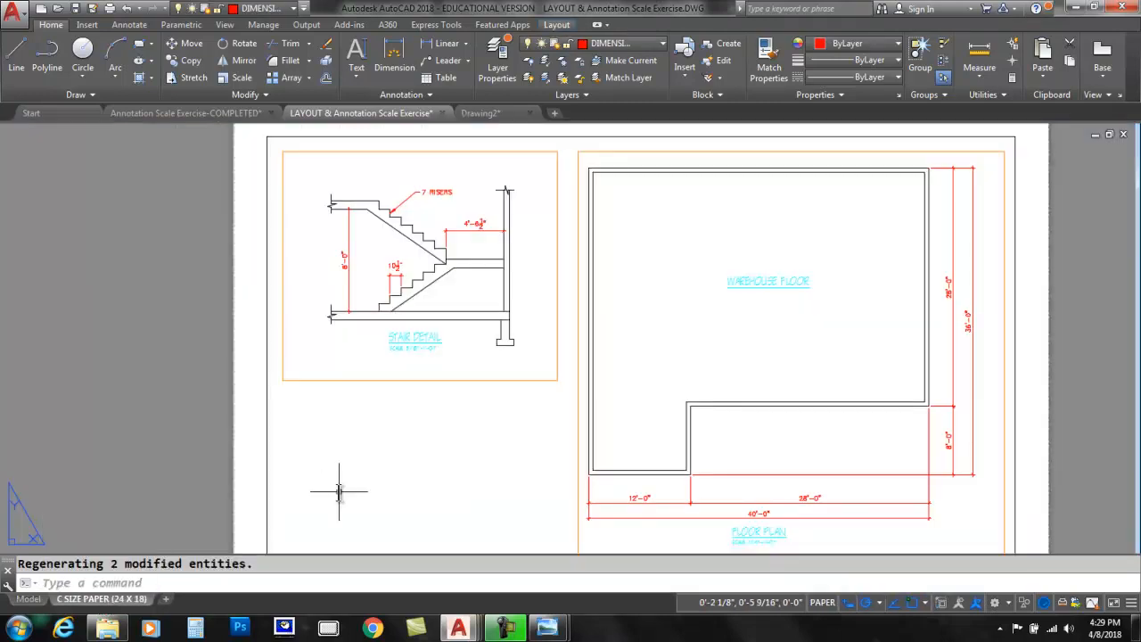
{"action": "middle_click_drag", "start_coordinate": [379, 464], "coordinate": [375, 362]}
{"action": "scroll", "coordinate": [376, 363], "scroll_direction": "down", "scroll_amount": 2}
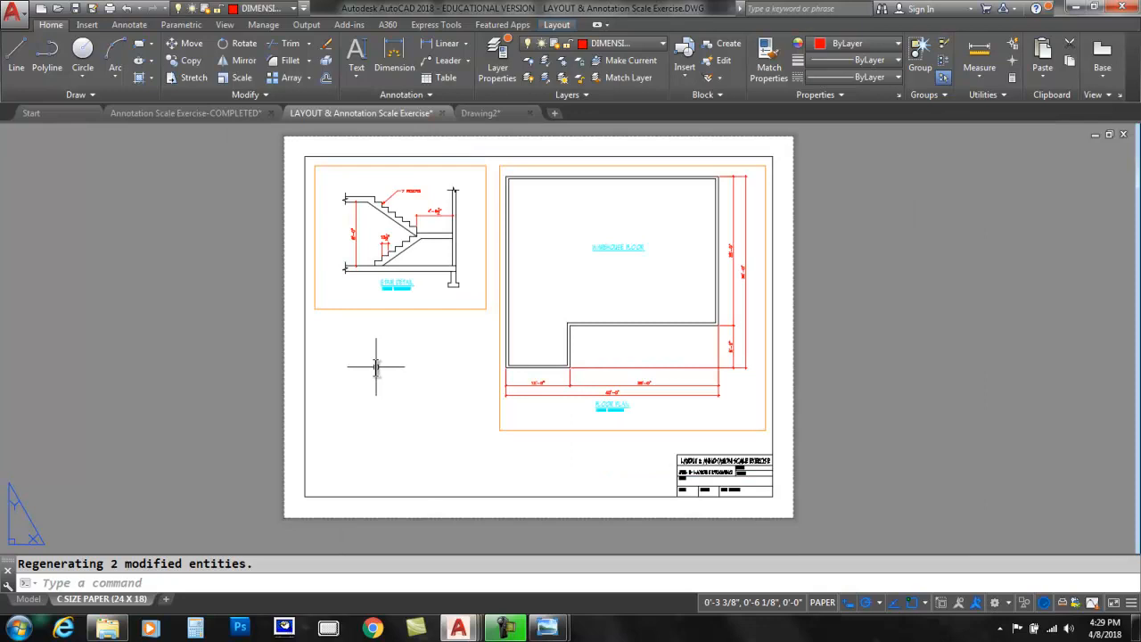
Make VPort the current layer and create a rectangular viewport below the stair detail, matching its width and reaching the floor plan viewport's lower edge.
{"action": "left_click", "coordinate": [648, 46]}
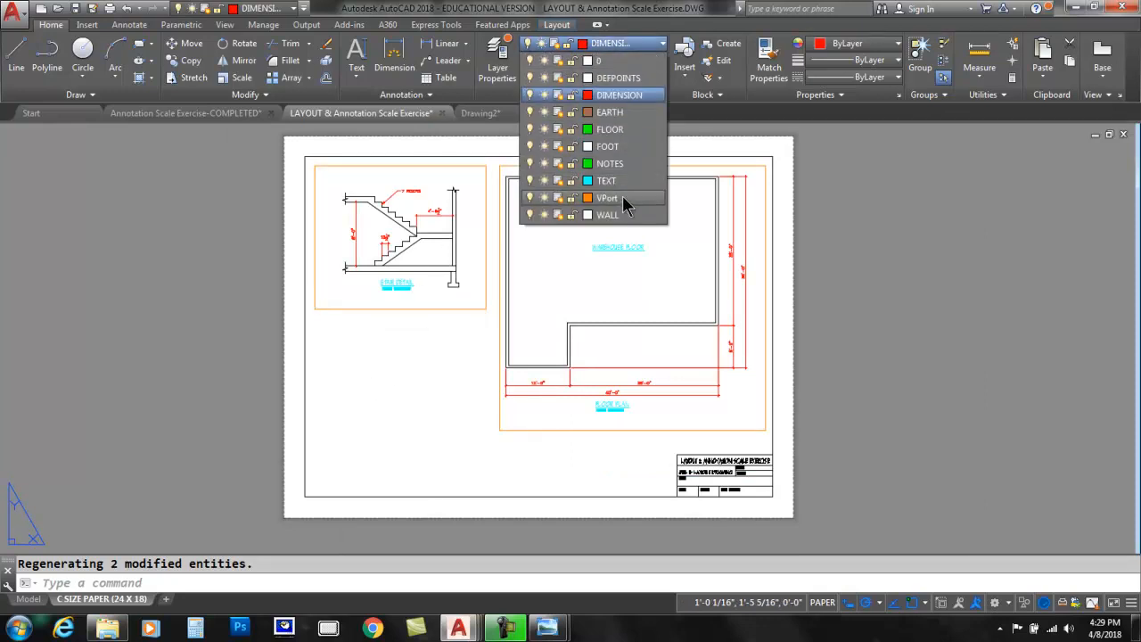
{"action": "left_click", "coordinate": [615, 198]}
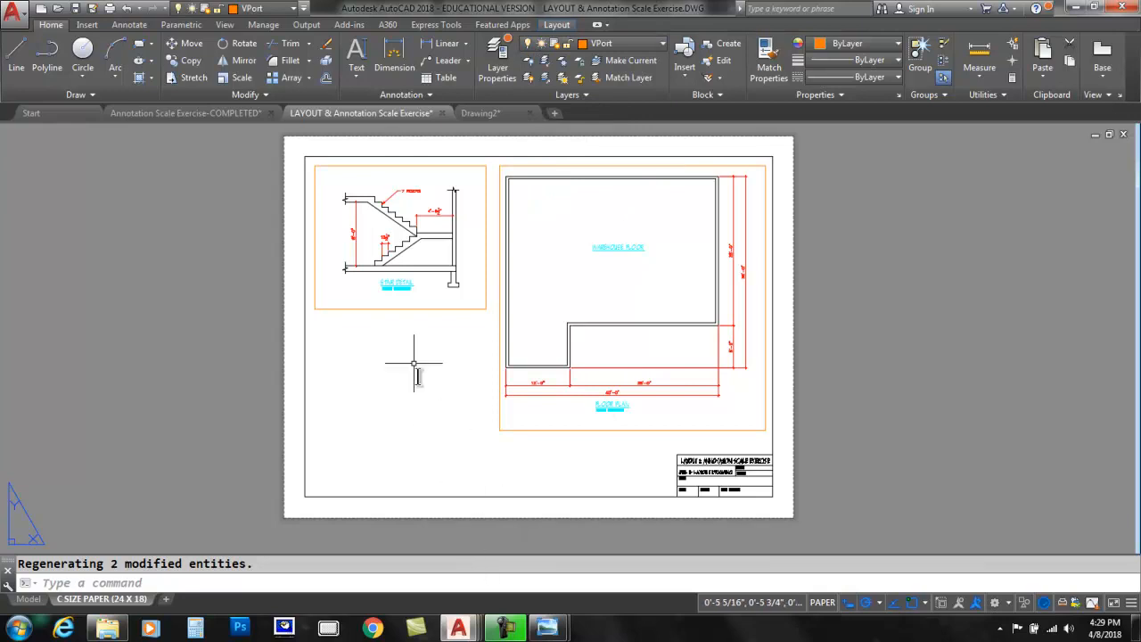
{"action": "left_click", "coordinate": [557, 25]}
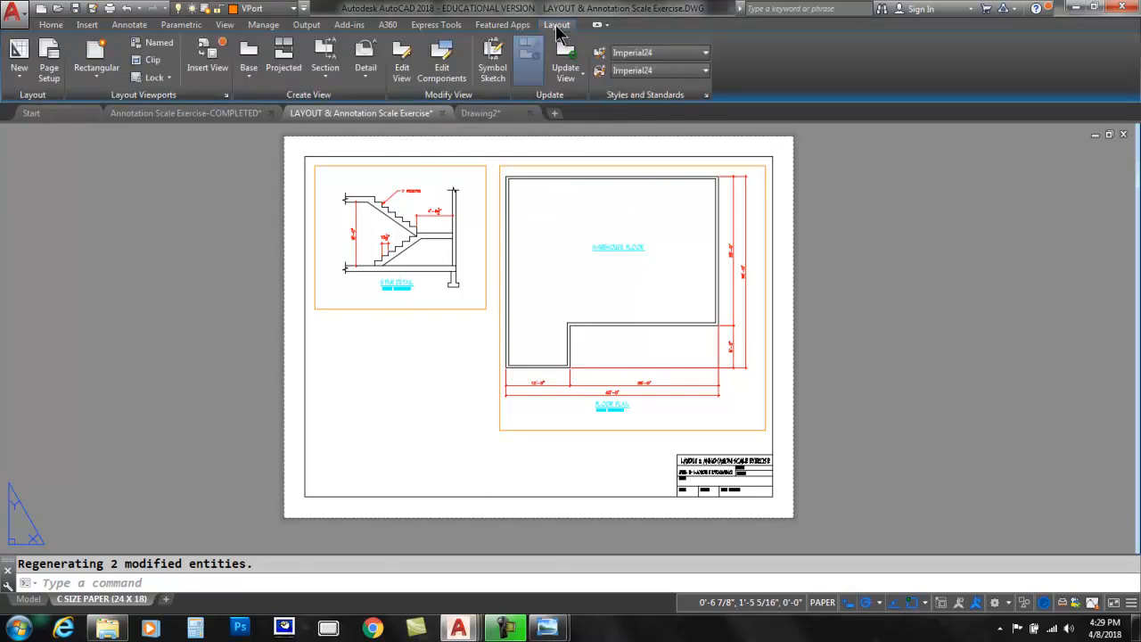
{"action": "left_click", "coordinate": [95, 55]}
{"action": "scroll", "coordinate": [416, 362], "scroll_direction": "up", "scroll_amount": 2}
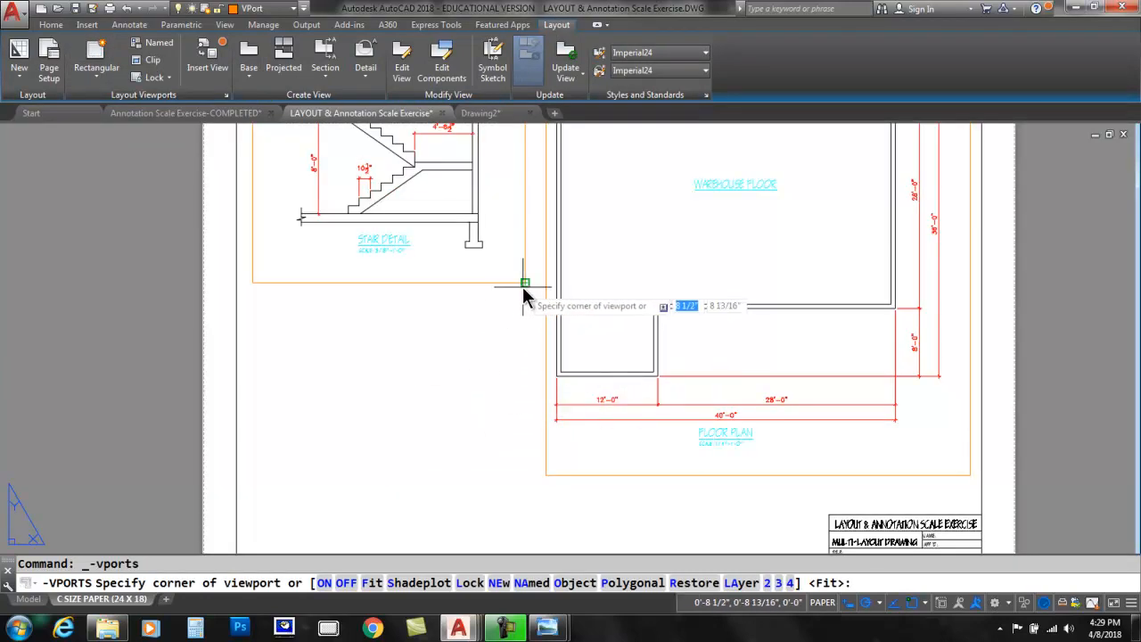
{"action": "left_click", "coordinate": [527, 475]}
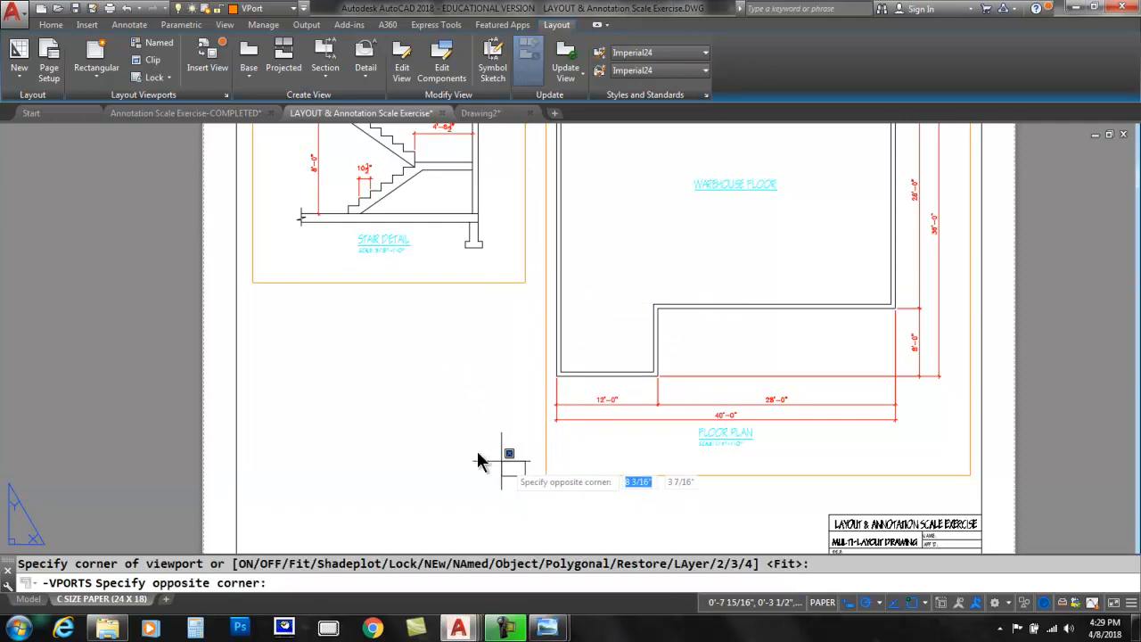
{"action": "left_click", "coordinate": [250, 290]}
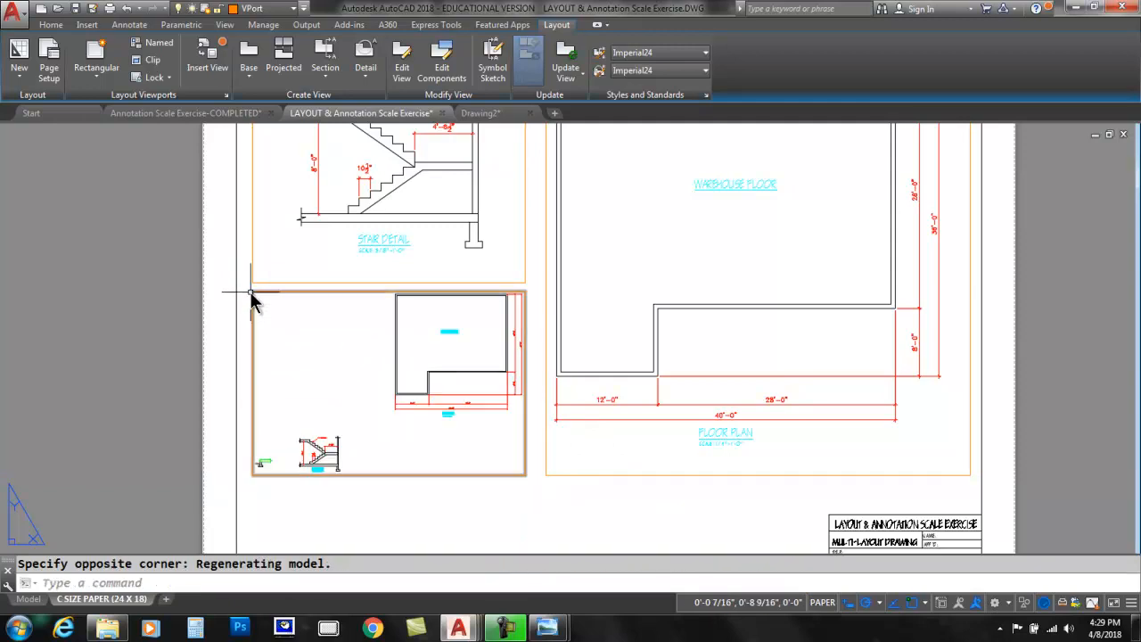
Activate the new viewport, center the foundation footing detail in it, and set the viewport scale to 3/4" = 1'-0".
{"action": "left_click", "coordinate": [303, 392]}
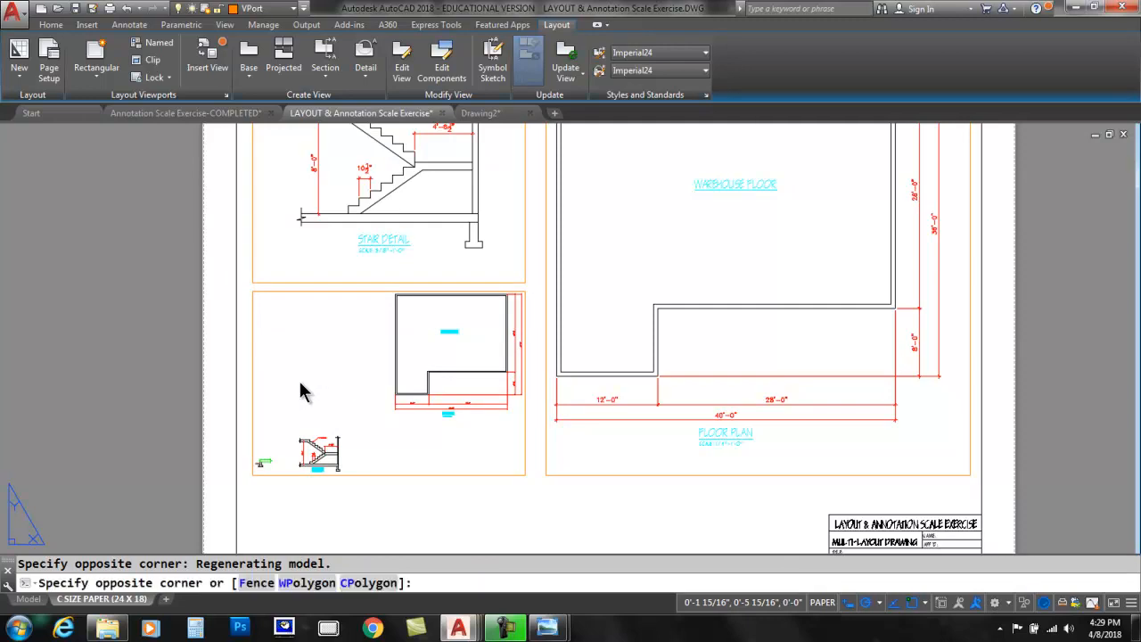
{"action": "double_click", "coordinate": [286, 388]}
{"action": "middle_click_drag", "start_coordinate": [283, 405], "coordinate": [395, 345]}
{"action": "scroll", "coordinate": [375, 387], "scroll_direction": "up", "scroll_amount": 6}
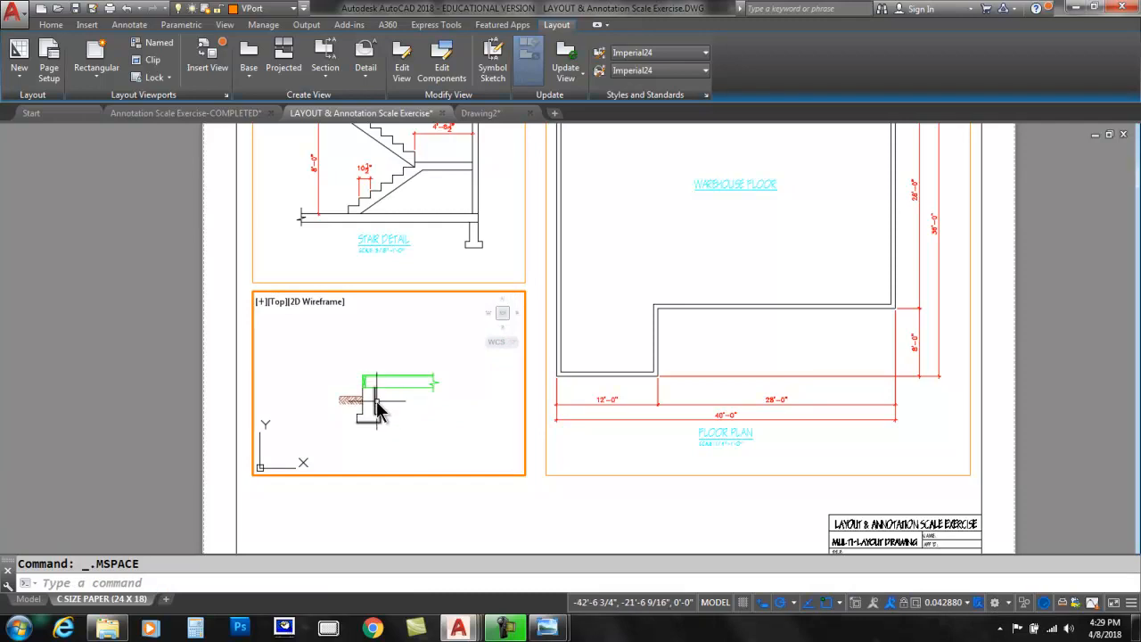
{"action": "scroll", "coordinate": [375, 403], "scroll_direction": "up", "scroll_amount": 2}
{"action": "scroll", "coordinate": [379, 390], "scroll_direction": "up", "scroll_amount": 3}
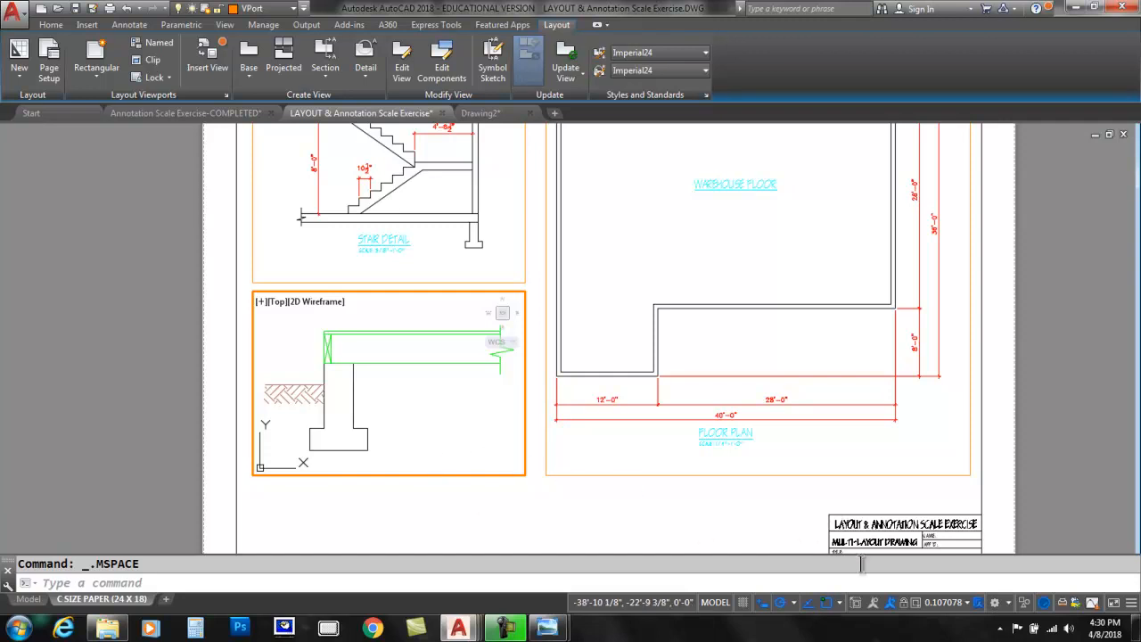
{"action": "left_click", "coordinate": [962, 605]}
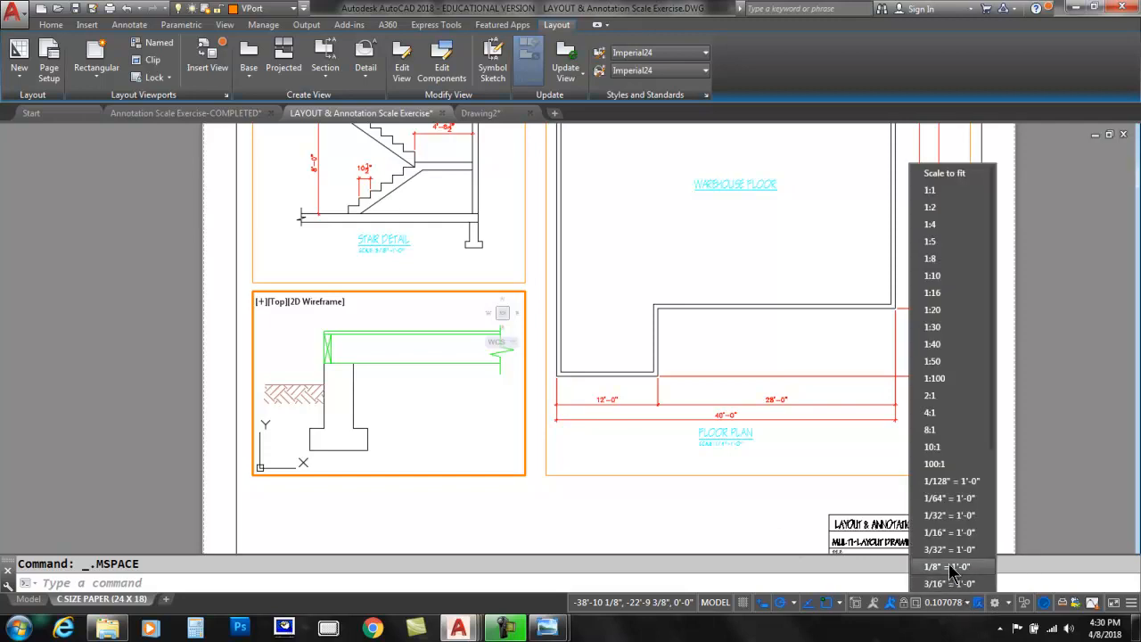
{"action": "scroll", "coordinate": [957, 555], "scroll_direction": "down", "scroll_amount": 2}
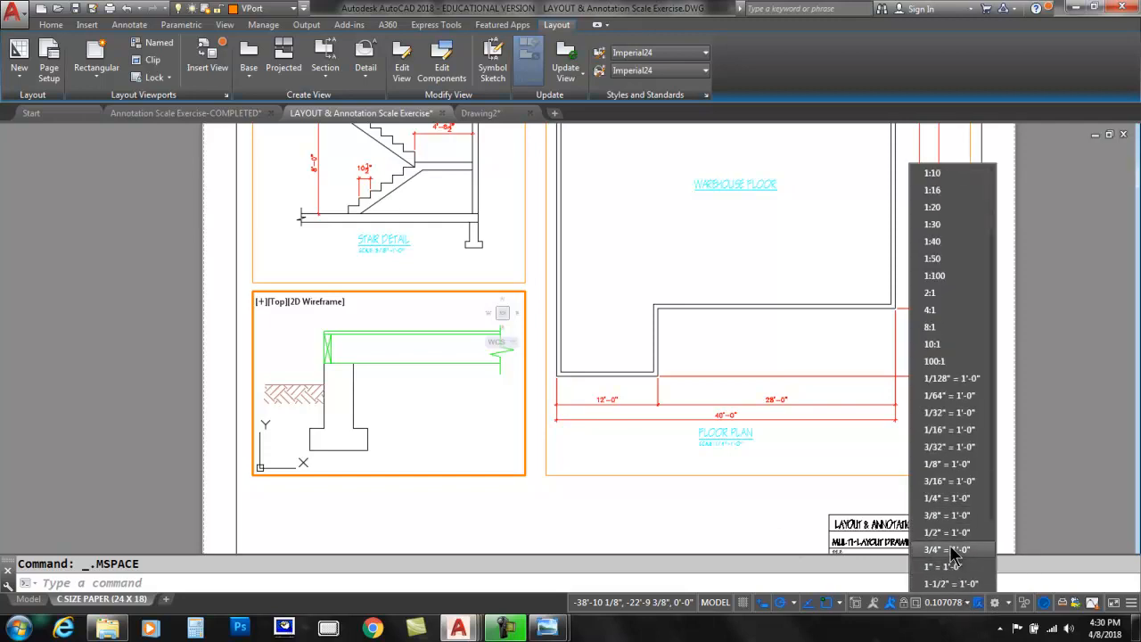
{"action": "left_click", "coordinate": [950, 550]}
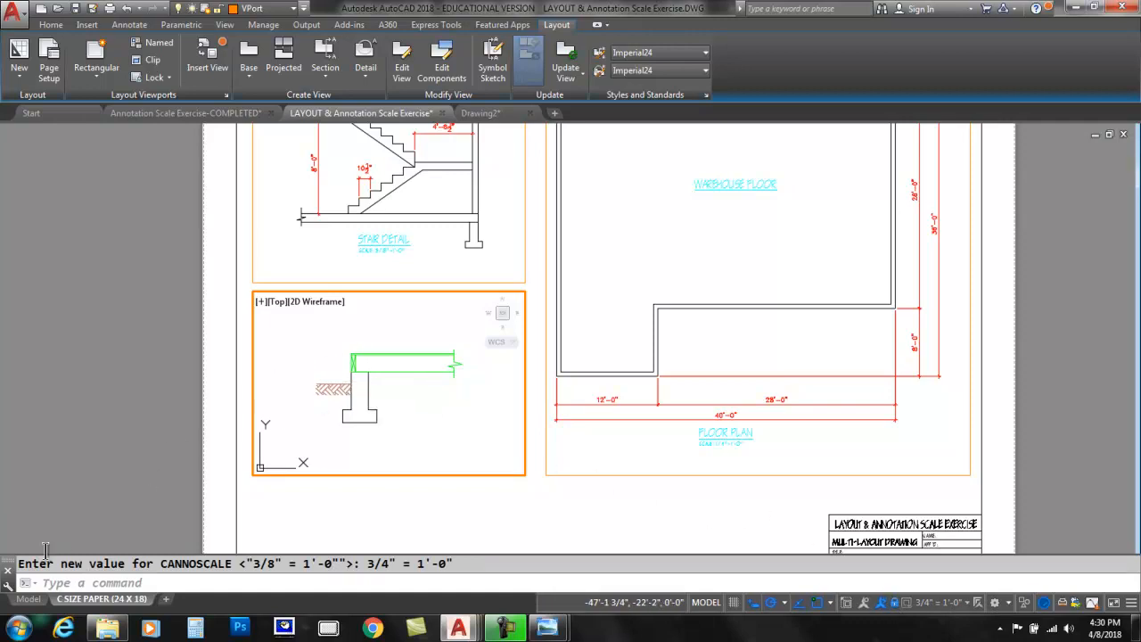
In model space at the footing detail, make DIMENSION the current layer and set the annotation scale to 3/4" = 1'-0".
{"action": "left_click", "coordinate": [28, 598]}
{"action": "middle_click_drag", "start_coordinate": [188, 426], "coordinate": [534, 385]}
{"action": "scroll", "coordinate": [392, 327], "scroll_direction": "up", "scroll_amount": 6}
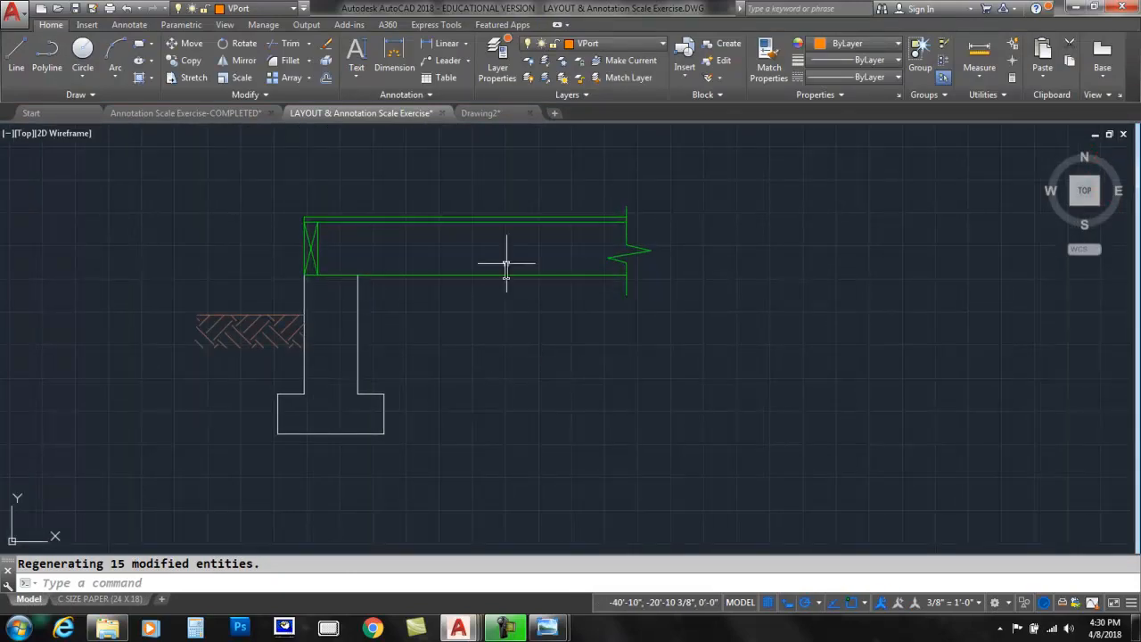
{"action": "left_click", "coordinate": [613, 43]}
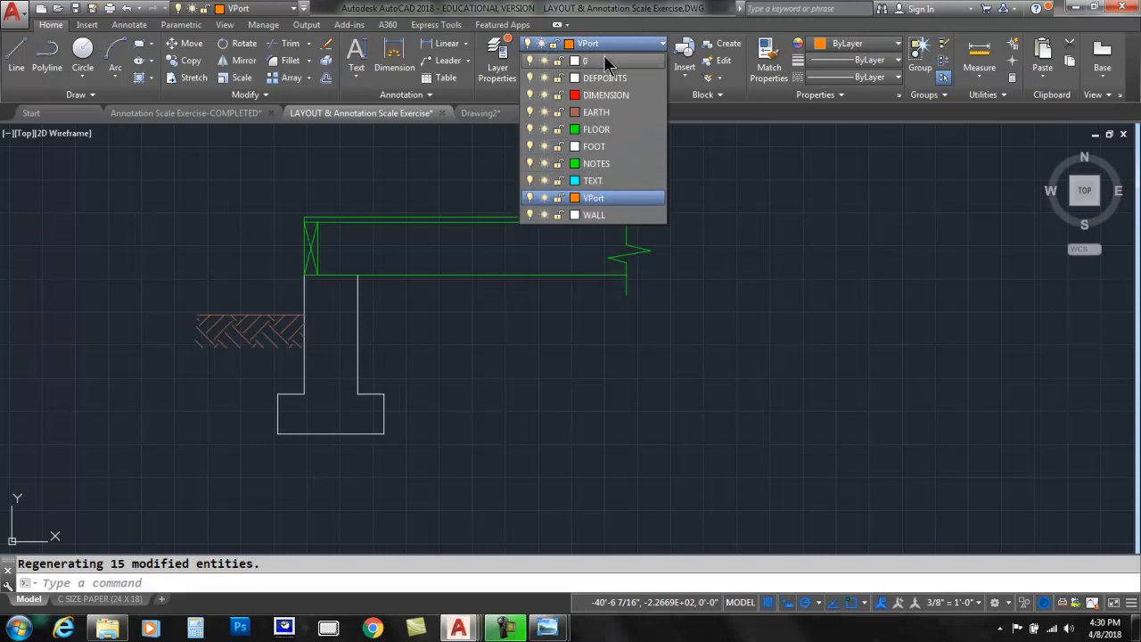
{"action": "left_click", "coordinate": [599, 96]}
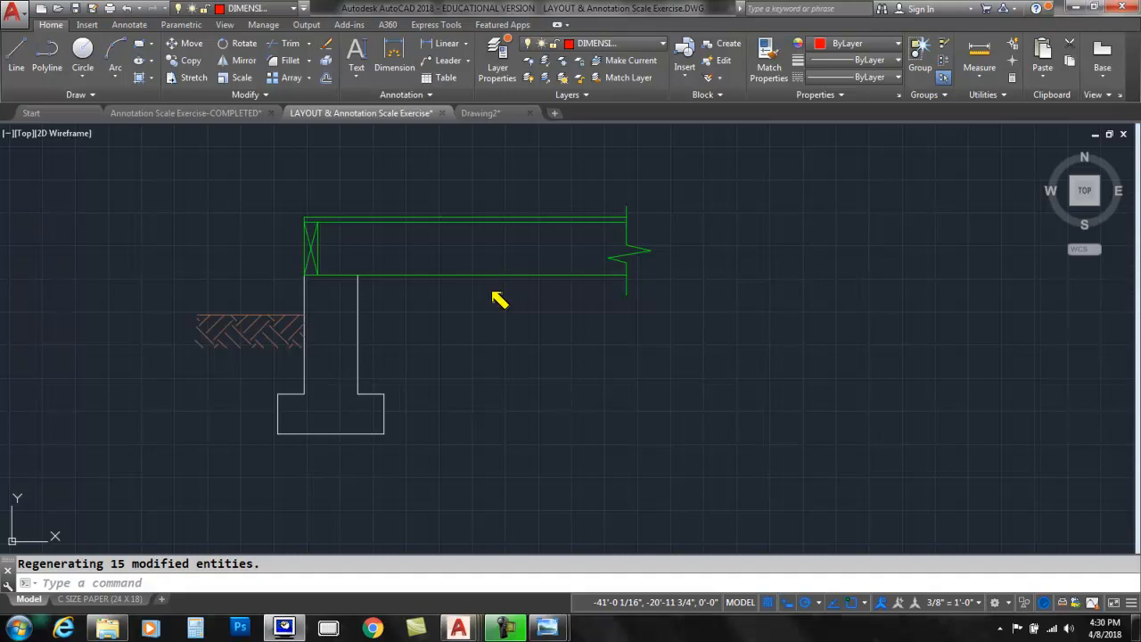
{"action": "mouse_move", "coordinate": [935, 581]}
{"action": "left_mouse_down"}
{"action": "mouse_move", "coordinate": [985, 629]}
{"action": "mouse_move", "coordinate": [956, 568]}
{"action": "left_mouse_up"}
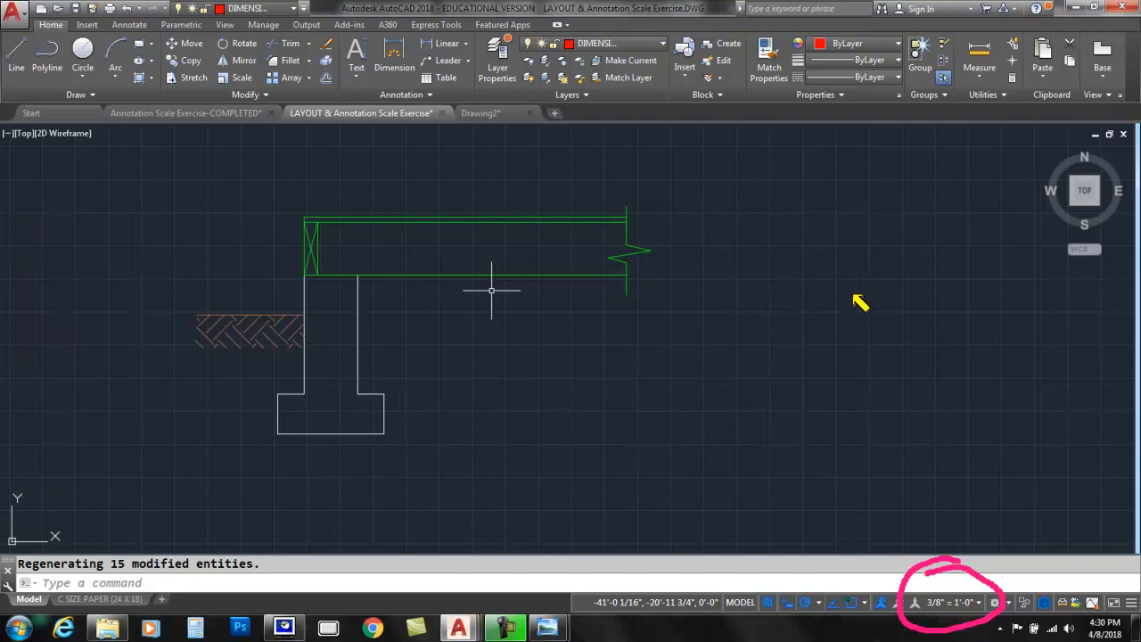
{"action": "left_click", "coordinate": [979, 604]}
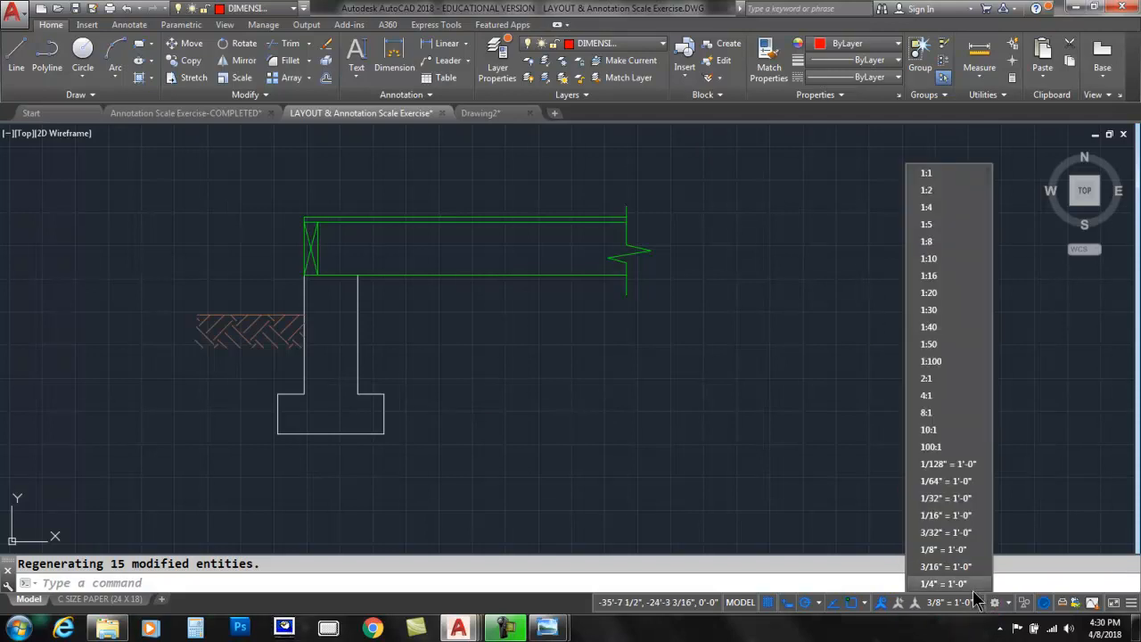
{"action": "left_click", "coordinate": [938, 510]}
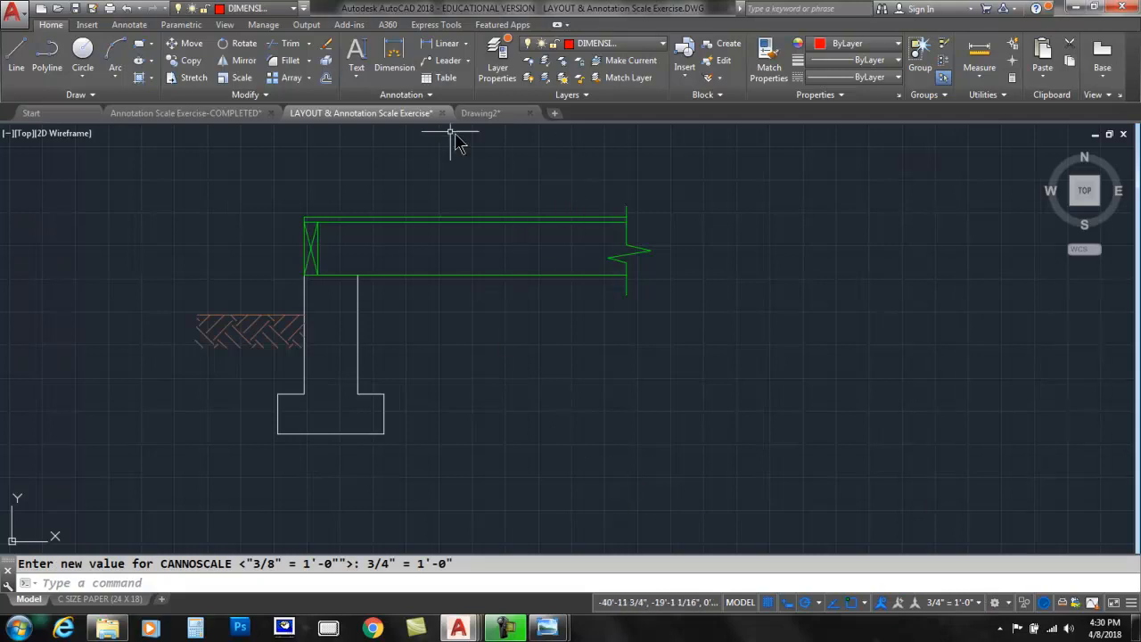
Add linear dimensions for the footing's width below it and its thickness to its left.
{"action": "left_click", "coordinate": [440, 48]}
{"action": "left_click", "coordinate": [384, 434]}
{"action": "left_click", "coordinate": [278, 437]}
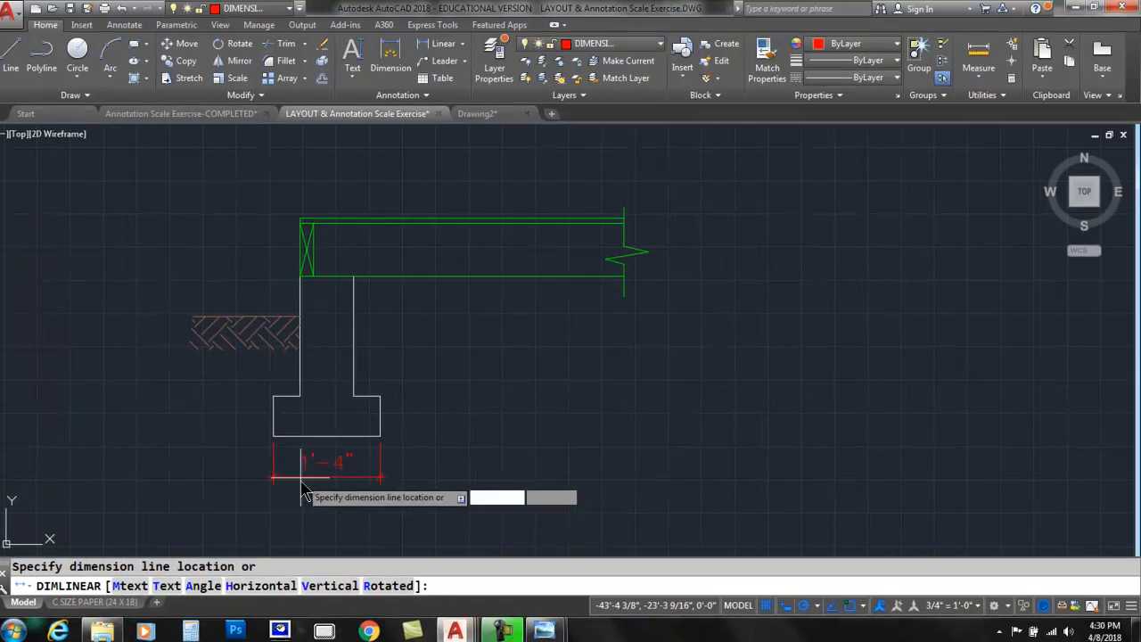
{"action": "left_click", "coordinate": [98, 639]}
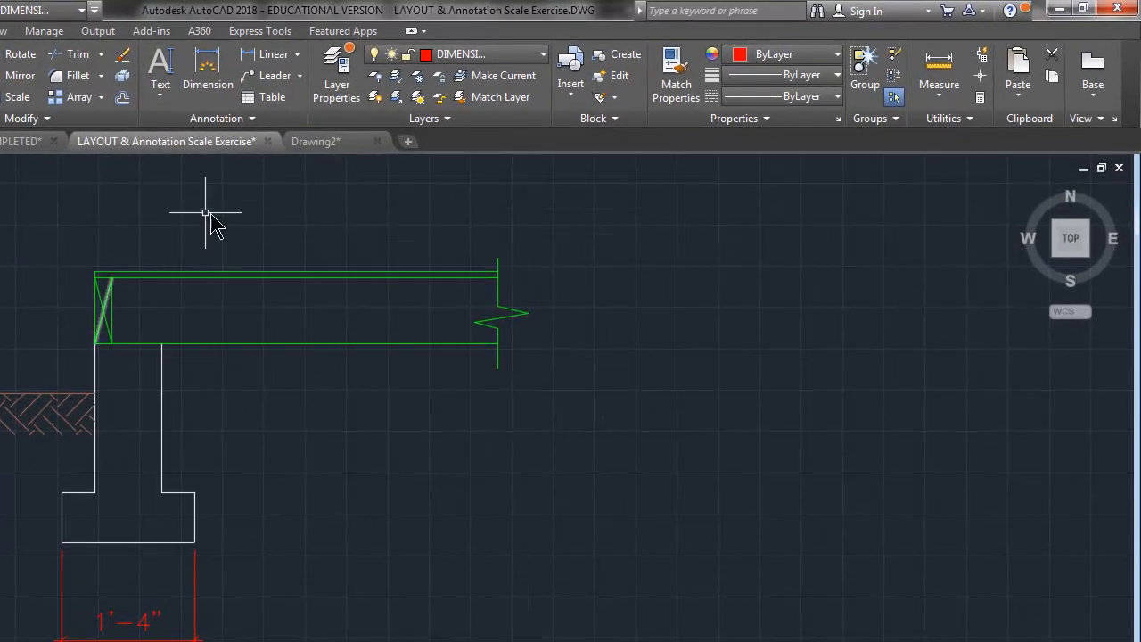
{"action": "left_click", "coordinate": [250, 54]}
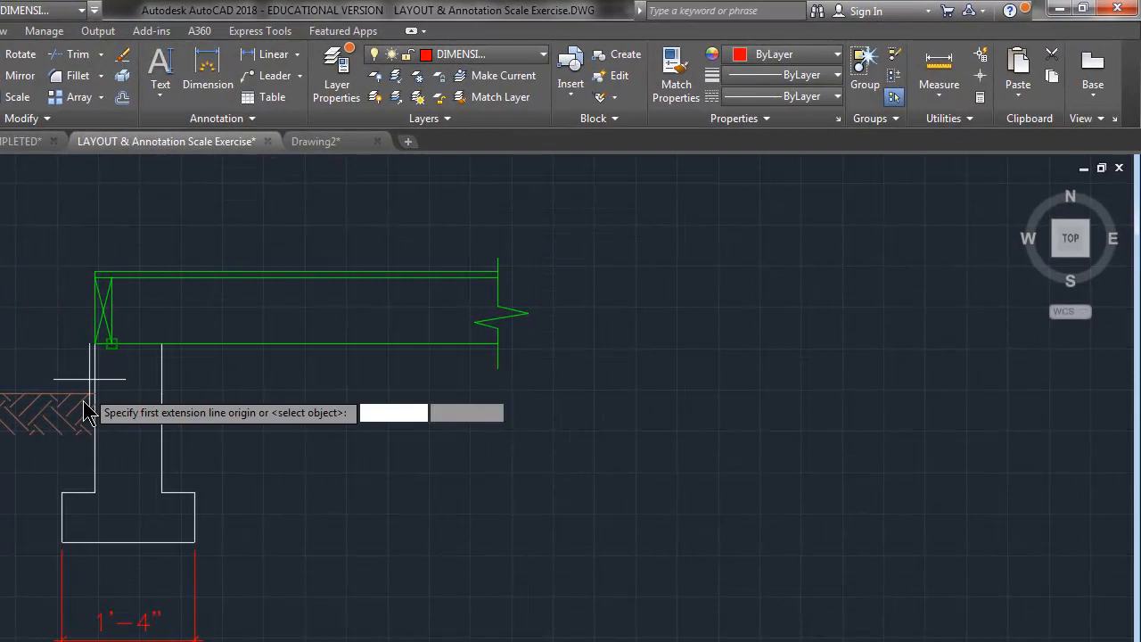
{"action": "left_click", "coordinate": [61, 541]}
{"action": "left_click", "coordinate": [61, 492]}
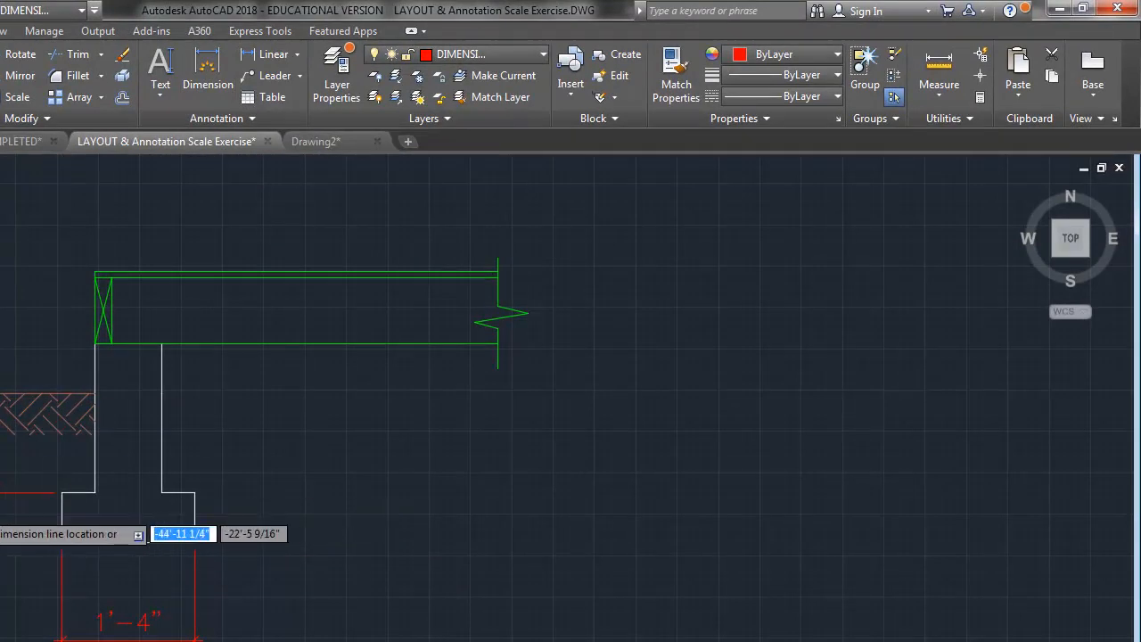
{"action": "left_click", "coordinate": [4, 517]}
Dimension the vertical distance from the top of the earth hatch to the footing's top, aligned with the footing thickness dimension.
{"action": "left_click", "coordinate": [259, 54]}
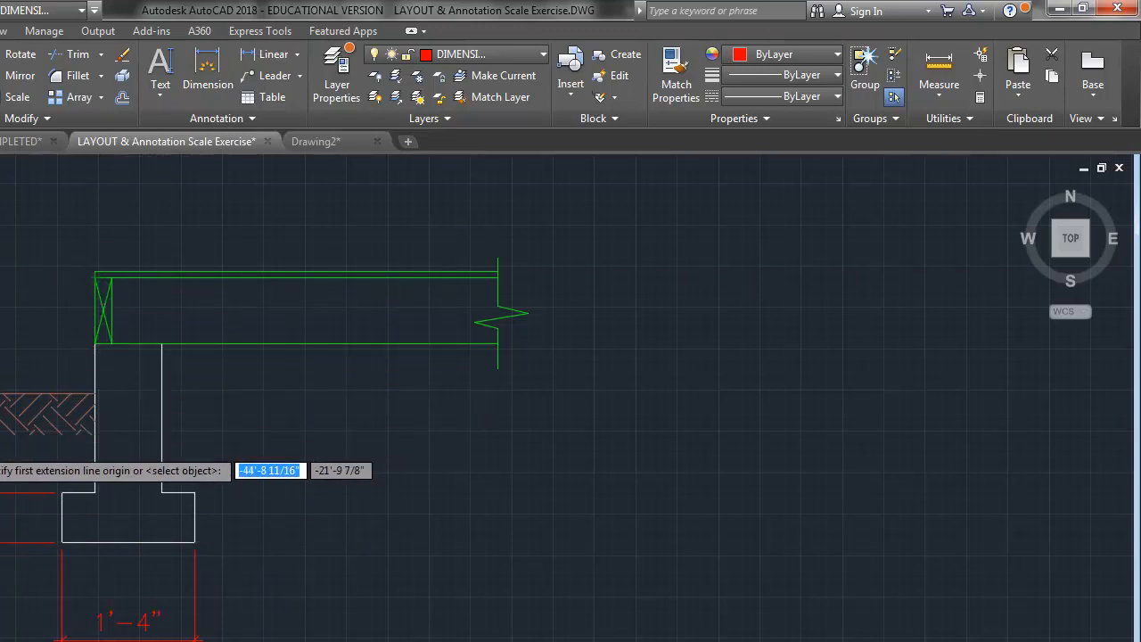
{"action": "left_click", "coordinate": [197, 316]}
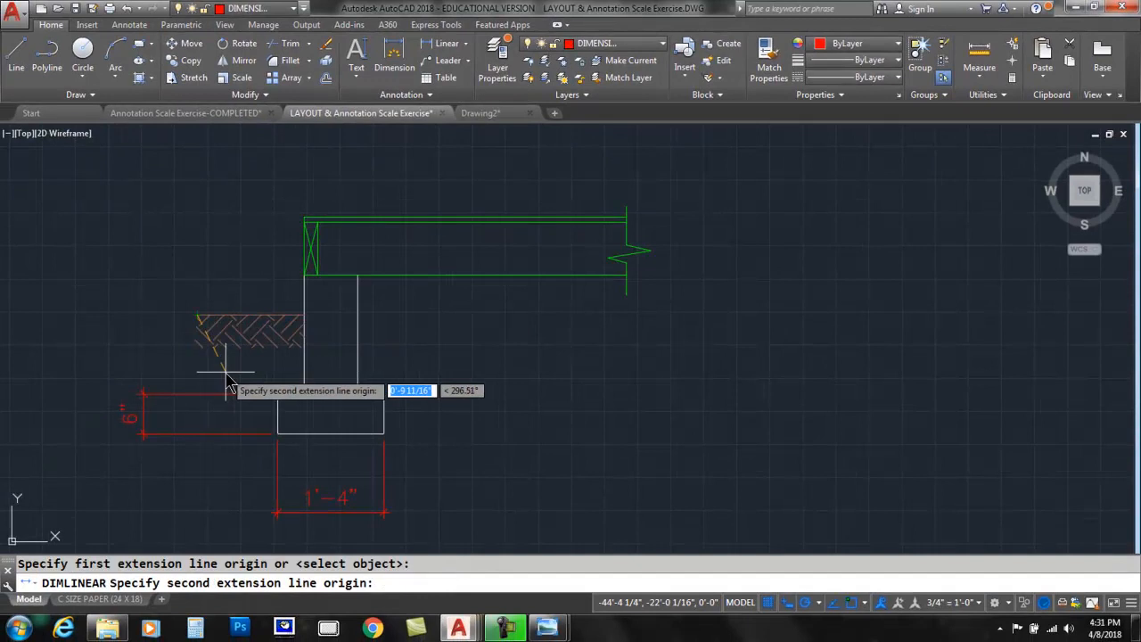
{"action": "left_click", "coordinate": [275, 393]}
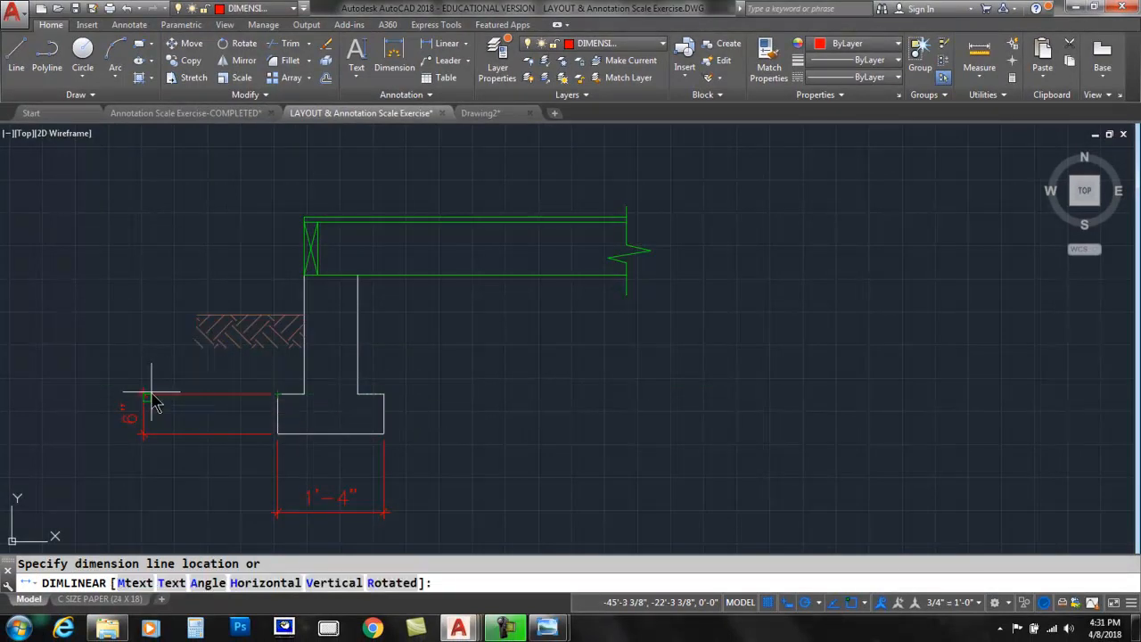
{"action": "scroll", "coordinate": [153, 394], "scroll_direction": "up", "scroll_amount": 5}
{"action": "left_click", "coordinate": [95, 407]}
{"action": "scroll", "coordinate": [160, 393], "scroll_direction": "down", "scroll_amount": 5}
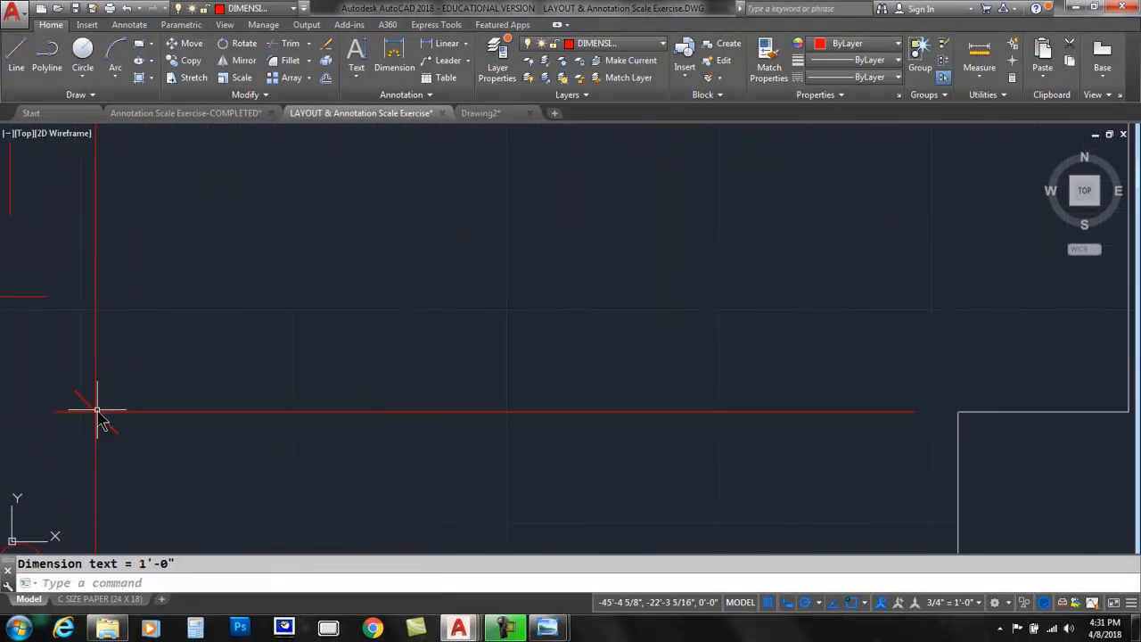
{"action": "scroll", "coordinate": [253, 341], "scroll_direction": "up", "scroll_amount": 2}
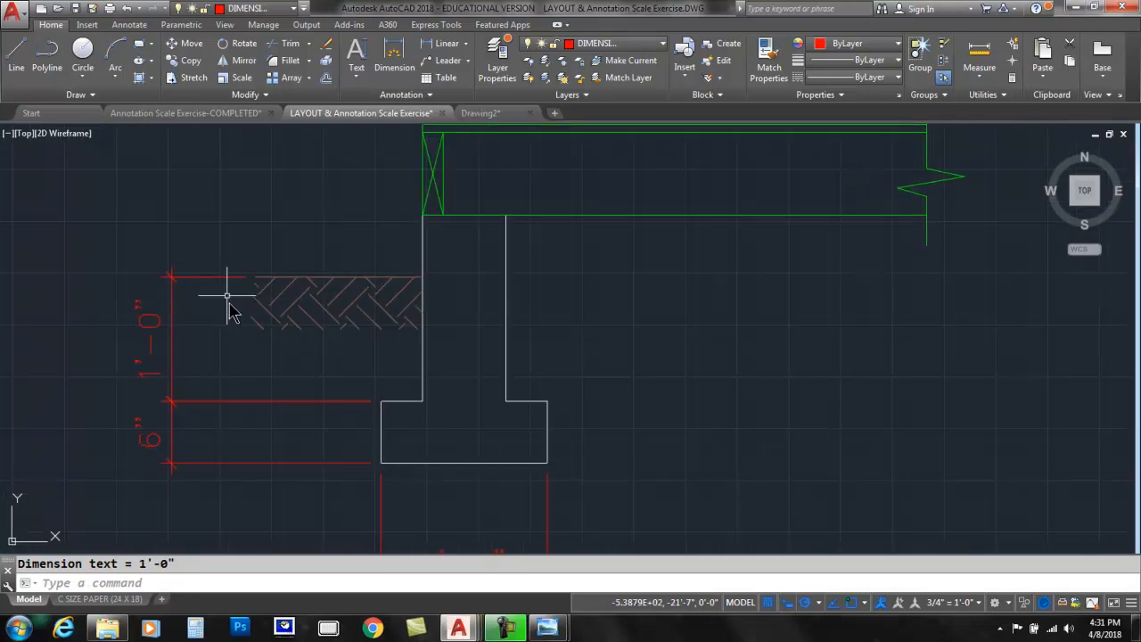
Dimension the height from the earth line to the top of the foundation wall, in line with the other vertical dimensions.
{"action": "left_click", "coordinate": [443, 43]}
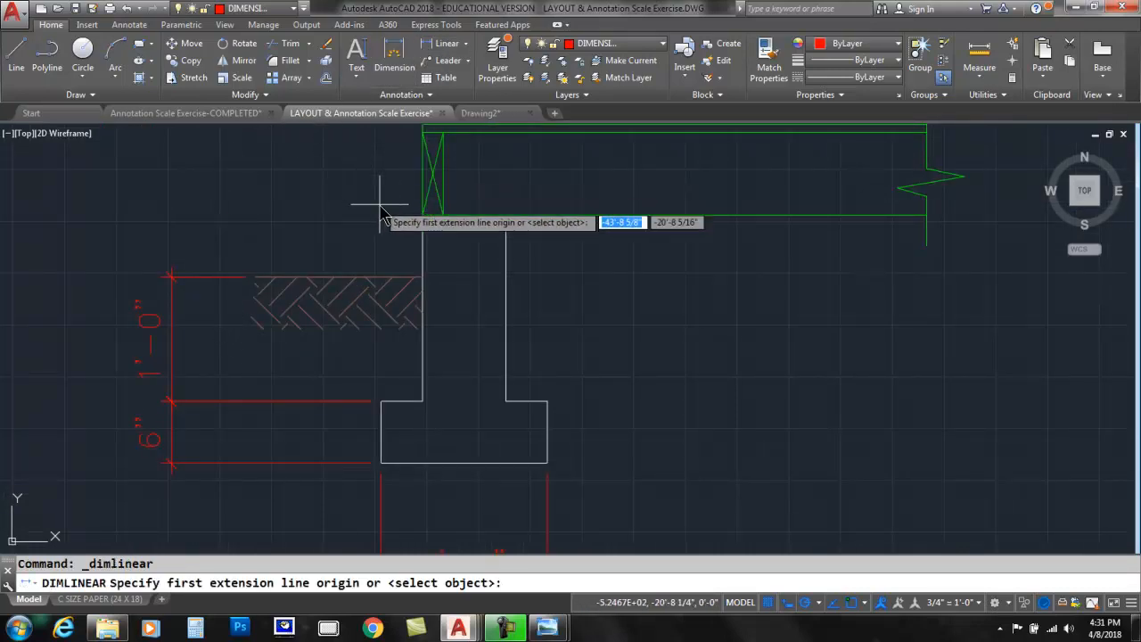
{"action": "left_click", "coordinate": [423, 216]}
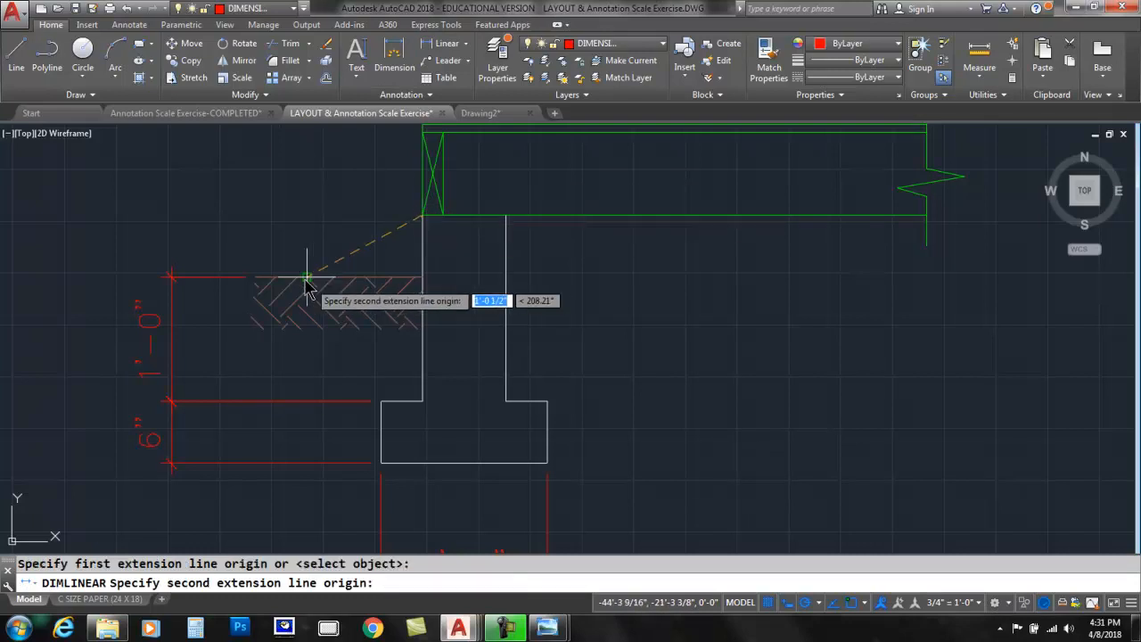
{"action": "left_click", "coordinate": [255, 277]}
{"action": "left_click", "coordinate": [173, 267]}
{"action": "scroll", "coordinate": [437, 415], "scroll_direction": "down", "scroll_amount": 2}
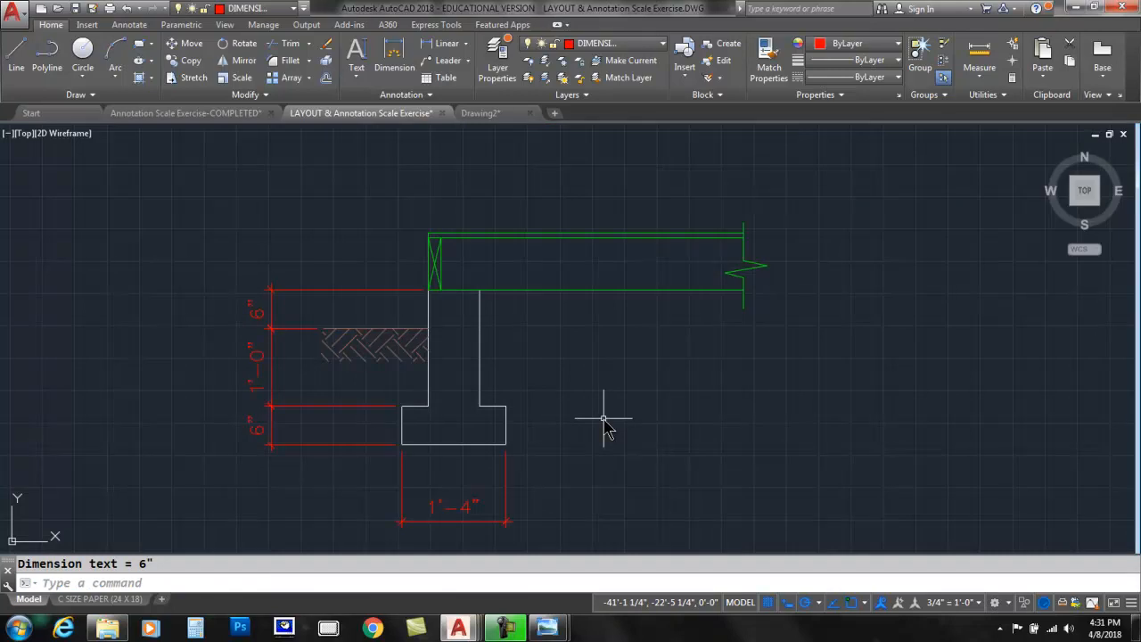
Add a multileader reading 3/4" PLY. with its arrowhead on the upper edge of the floor and its text above.
{"action": "middle_click_drag", "start_coordinate": [636, 284], "coordinate": [571, 331]}
{"action": "scroll", "coordinate": [535, 312], "scroll_direction": "down", "scroll_amount": 2}
{"action": "scroll", "coordinate": [526, 304], "scroll_direction": "up", "scroll_amount": 4}
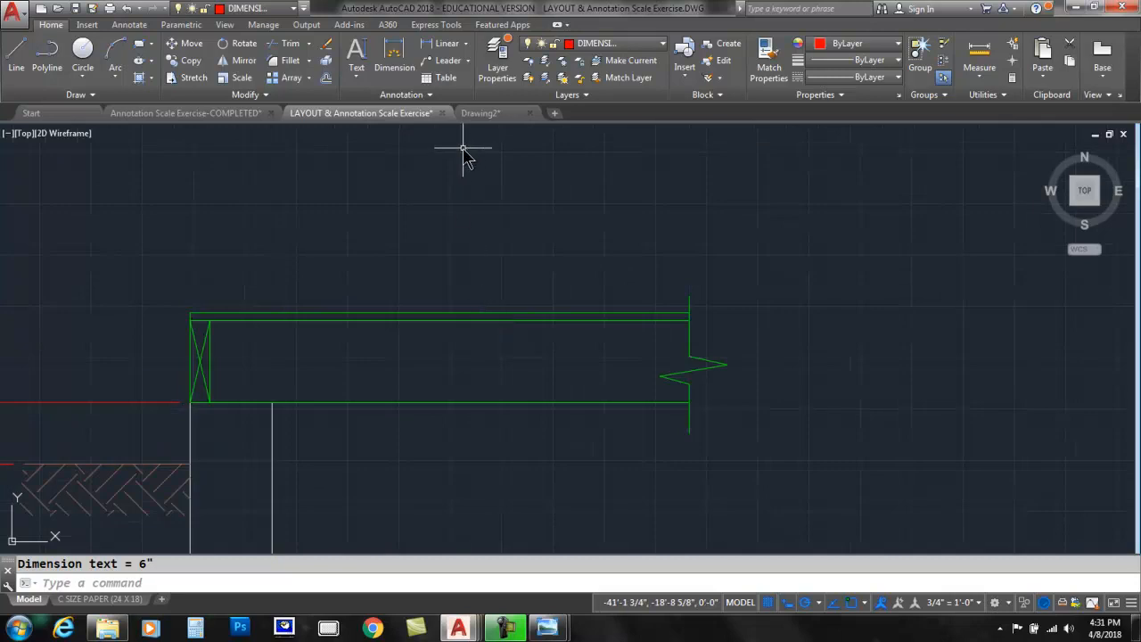
{"action": "left_click", "coordinate": [437, 61]}
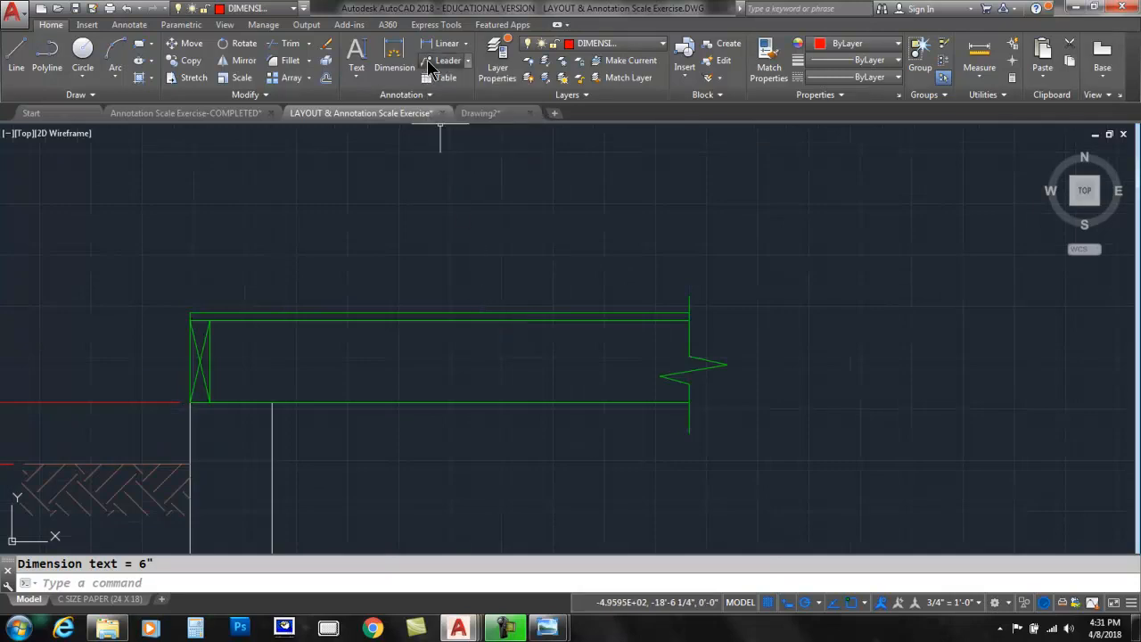
{"action": "left_click", "coordinate": [441, 311]}
{"action": "left_click", "coordinate": [522, 215]}
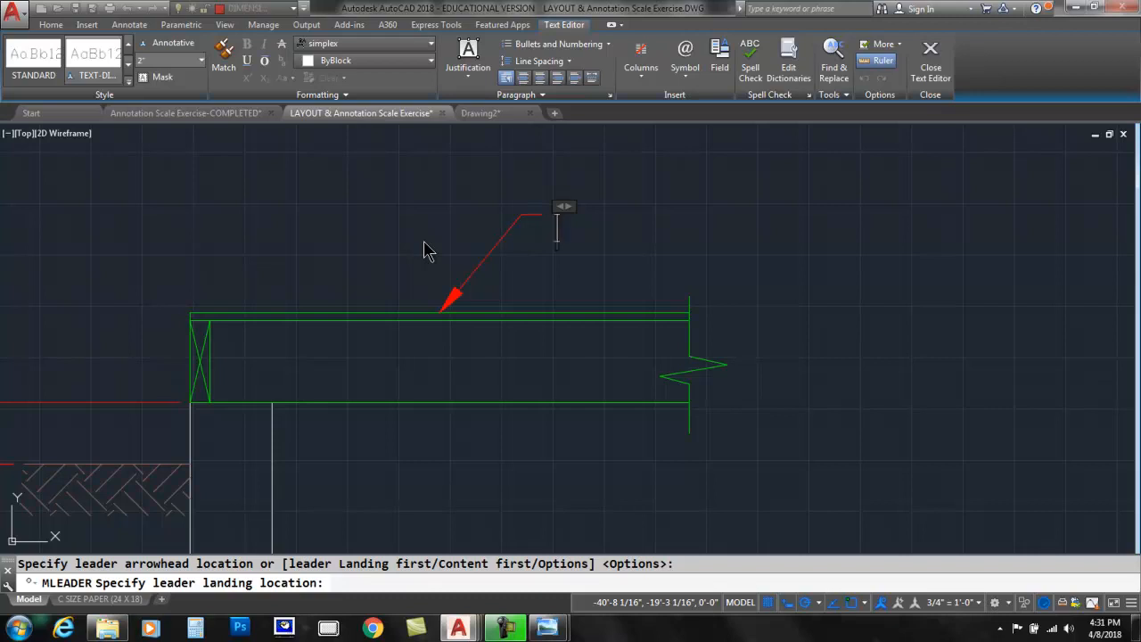
{"action": "type", "text": "3/4\""}
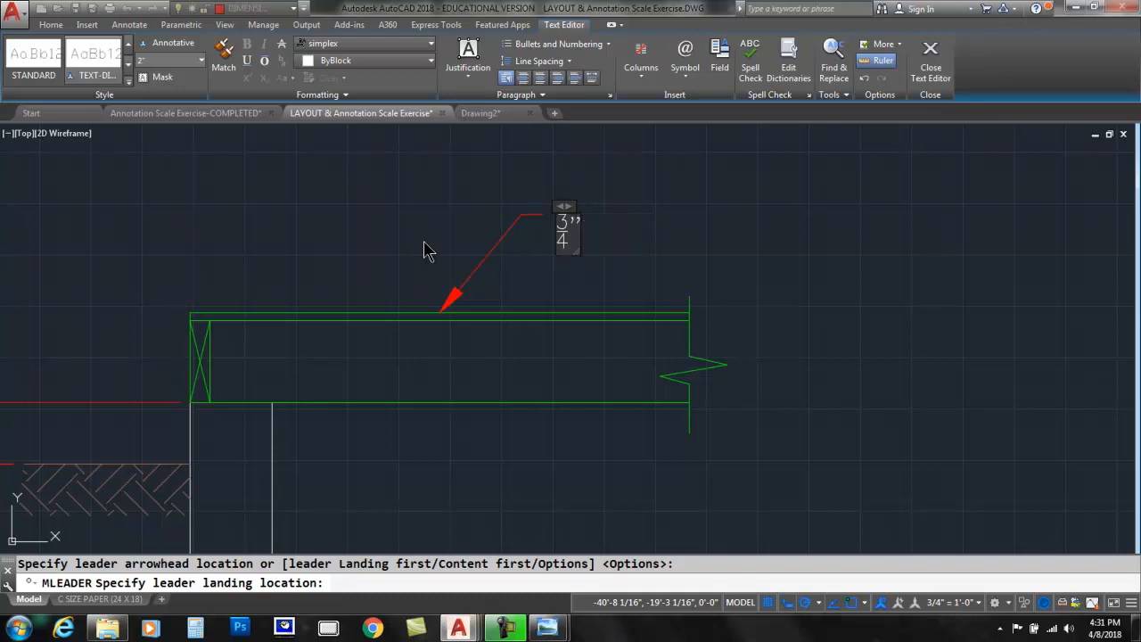
{"action": "type", "text": " PLY"}
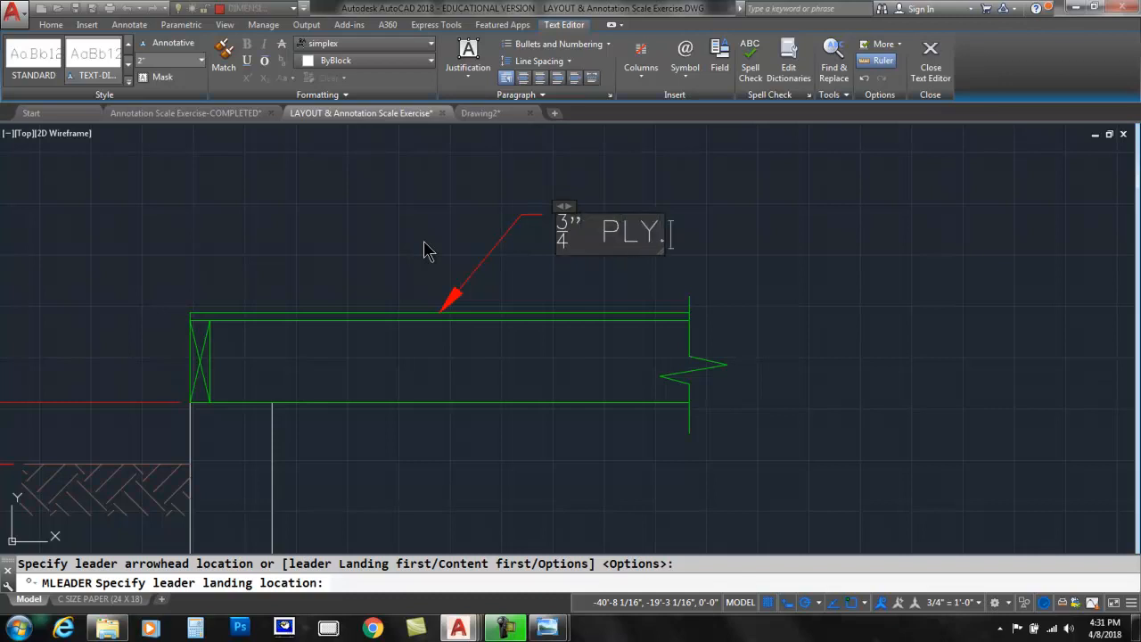
{"action": "type", "text": "."}
{"action": "left_click", "coordinate": [774, 232]}
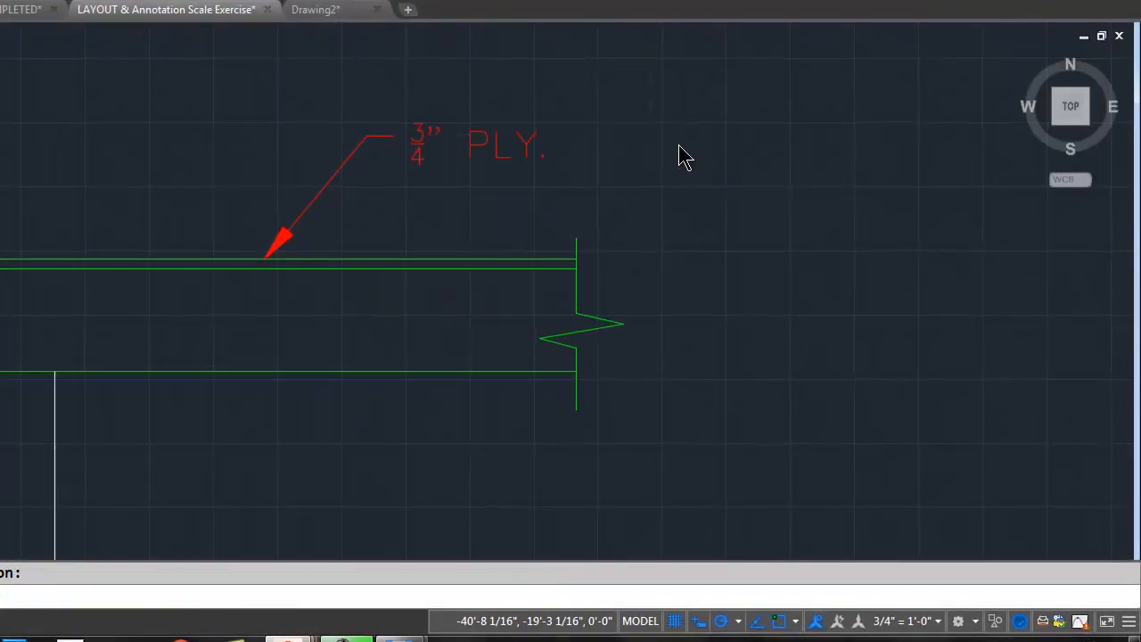
Add a multileader reading 2 X 8 F.J. @ 16" O.C. pointing to the underside of the floor joist, with its text below.
{"action": "middle_click_drag", "start_coordinate": [140, 410], "coordinate": [127, 324]}
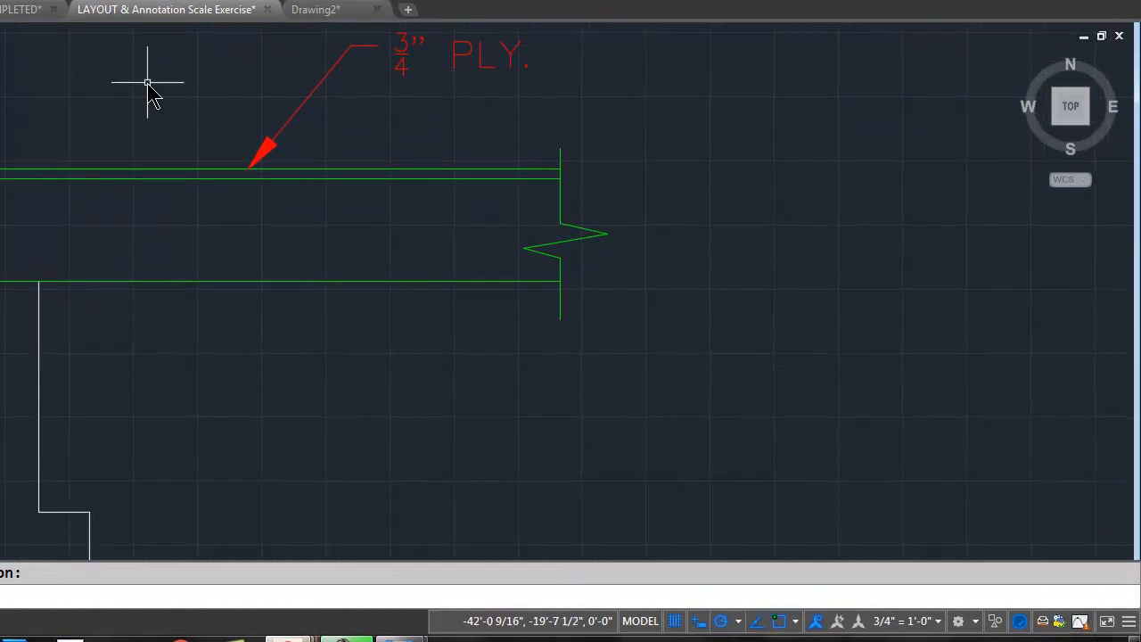
{"action": "key", "text": "Return"}
{"action": "left_click", "coordinate": [249, 282]}
{"action": "left_click", "coordinate": [364, 438]}
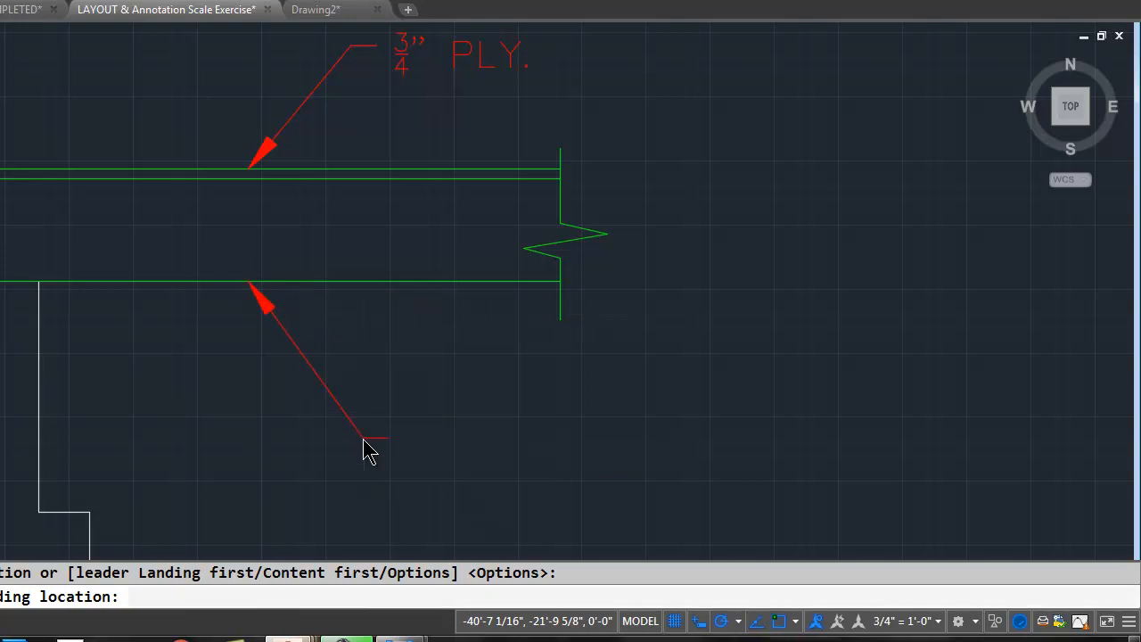
{"action": "type", "text": "2 X 8"}
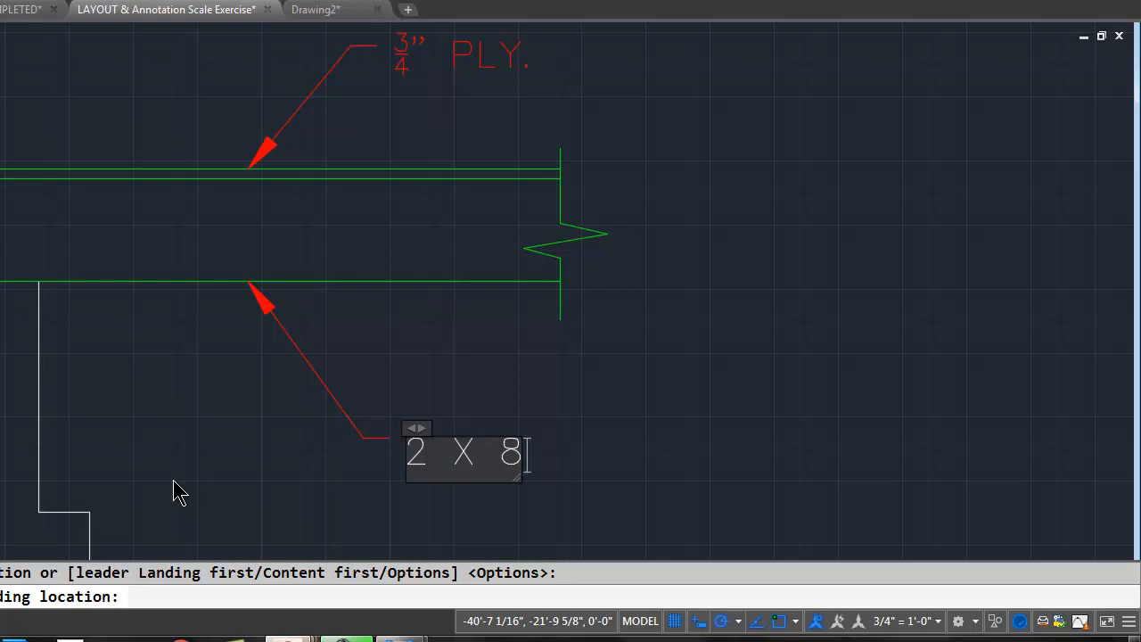
{"action": "type", "text": " F."}
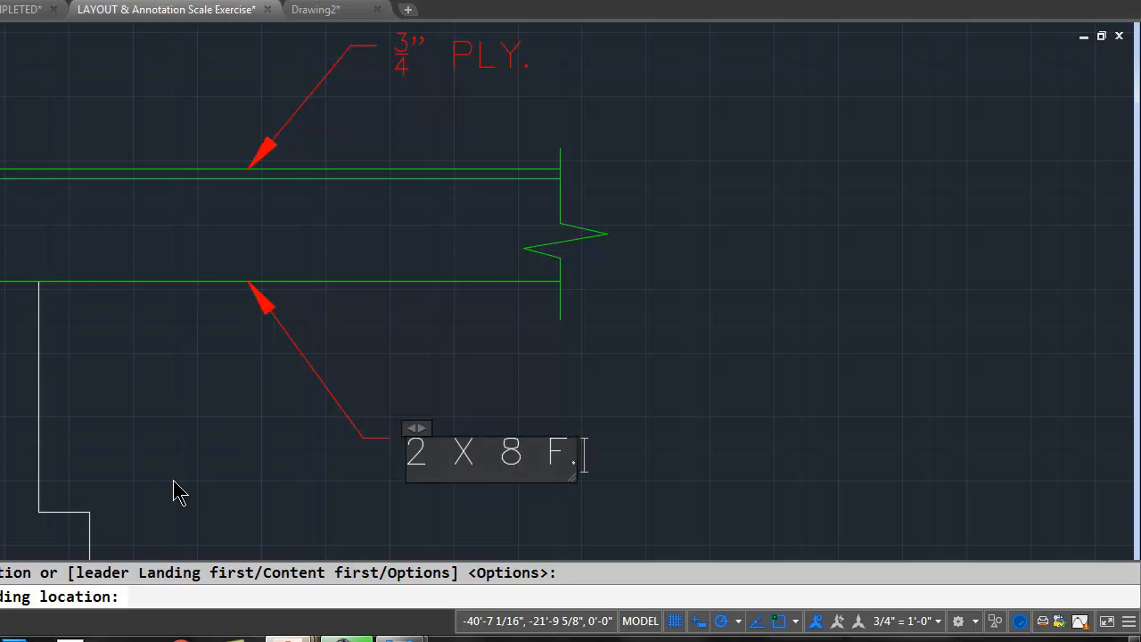
{"action": "type", "text": "J."}
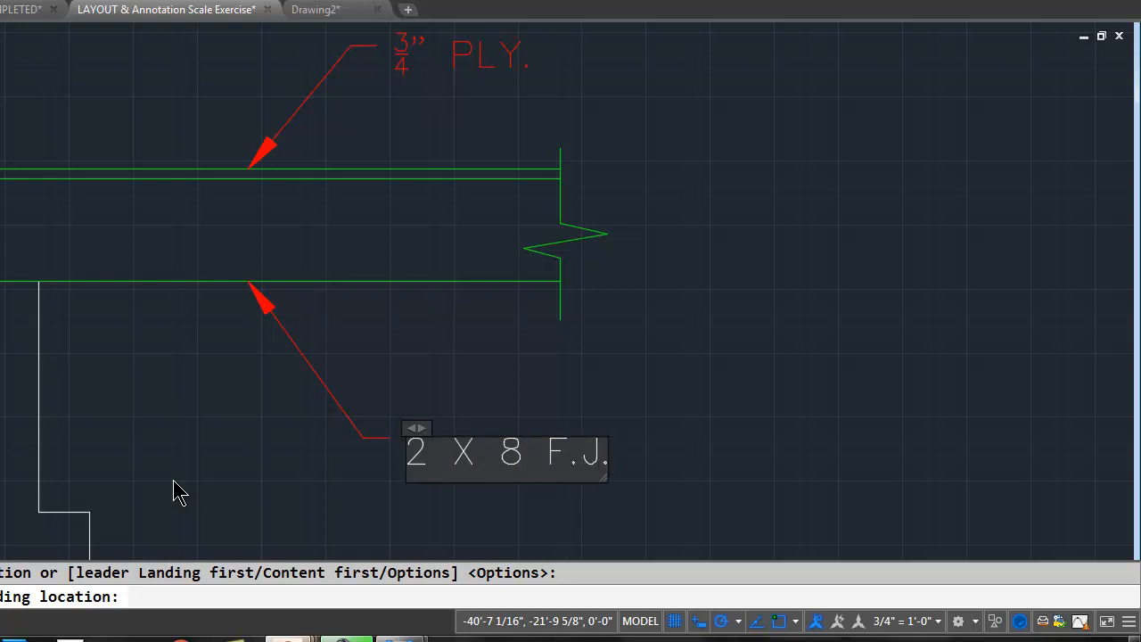
{"action": "type", "text": " @"}
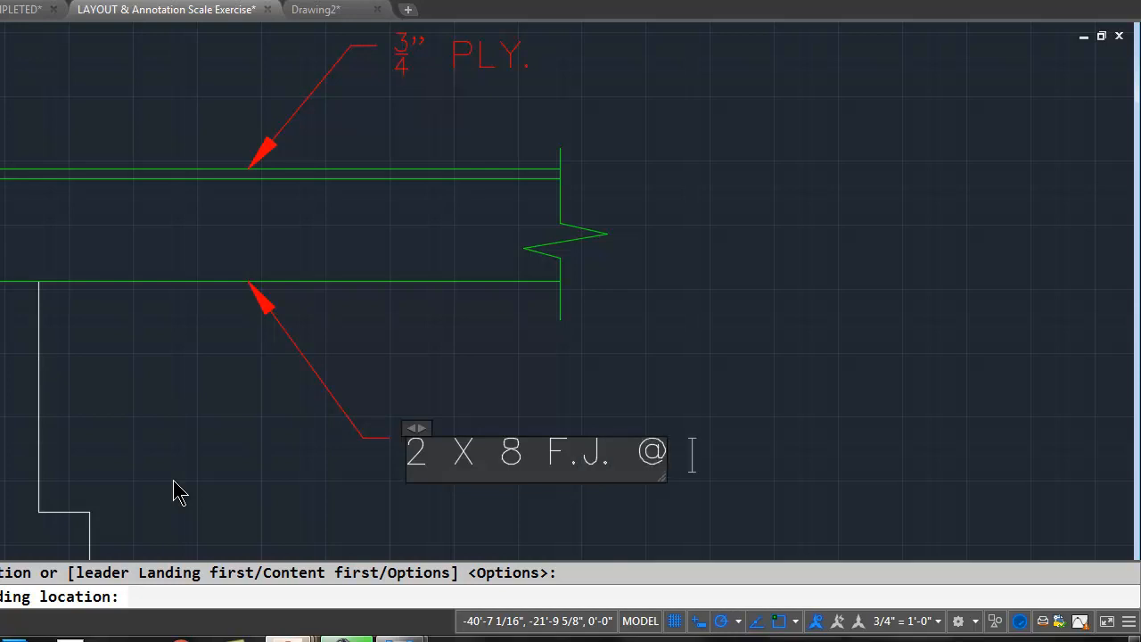
{"action": "type", "text": " 16\""}
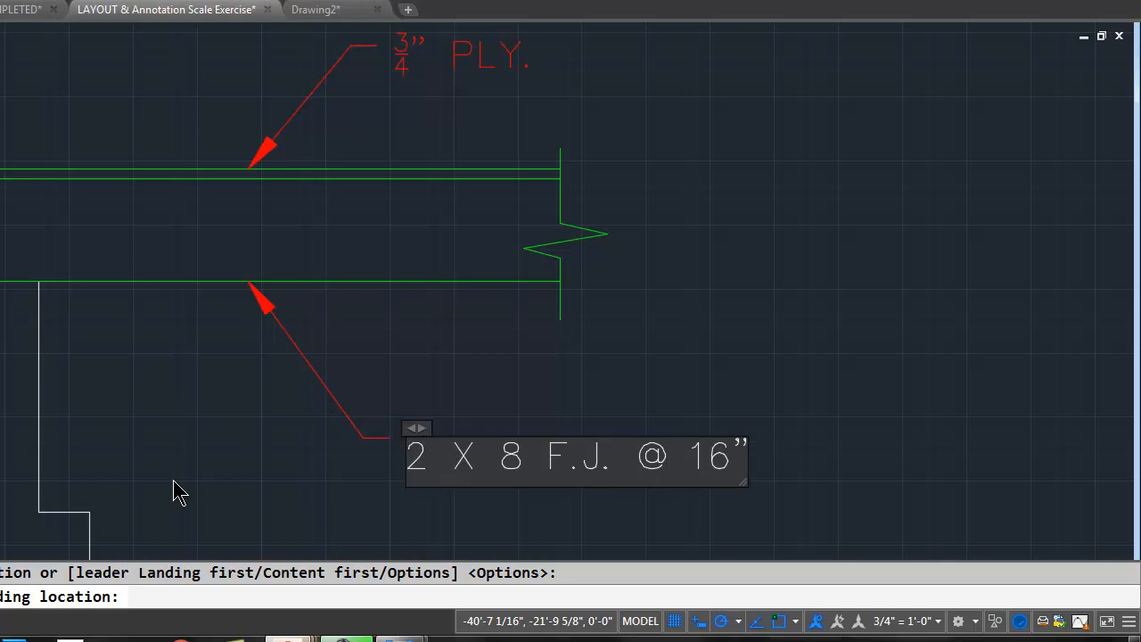
{"action": "type", "text": " O.C."}
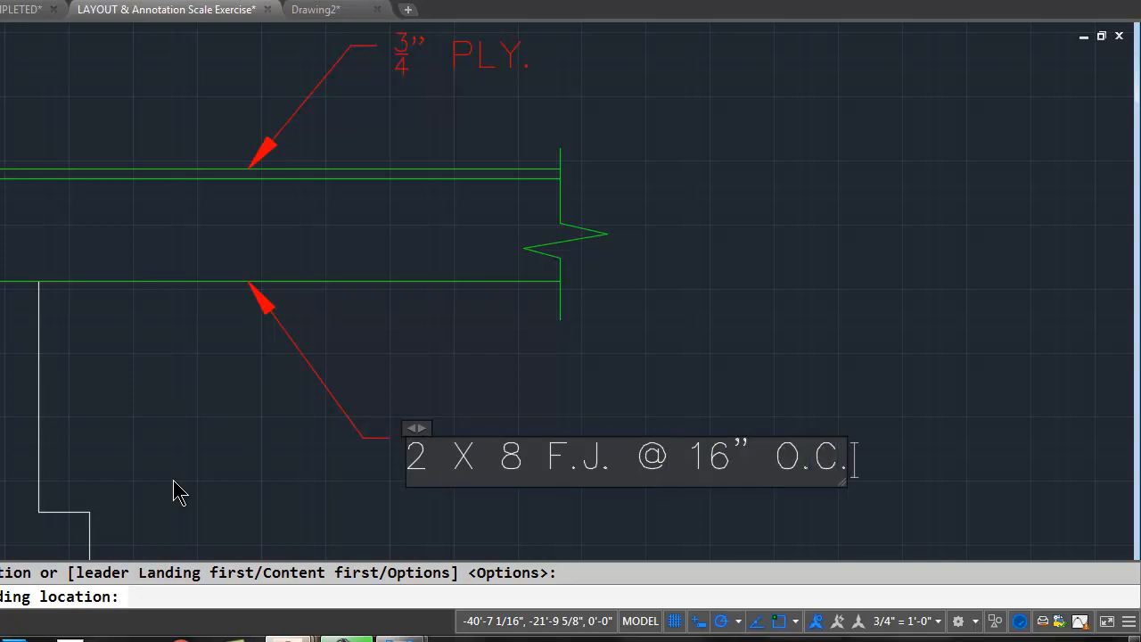
{"action": "key", "text": "Return"}
{"action": "key", "text": "Return"}
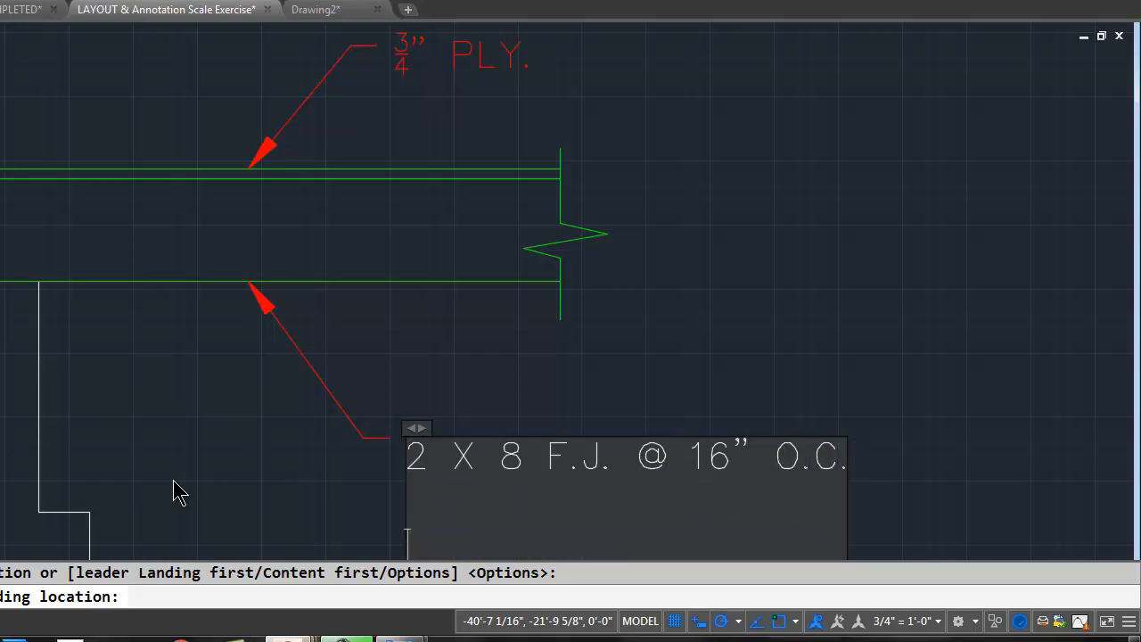
{"action": "key", "text": "BackSpace"}
{"action": "key", "text": "BackSpace"}
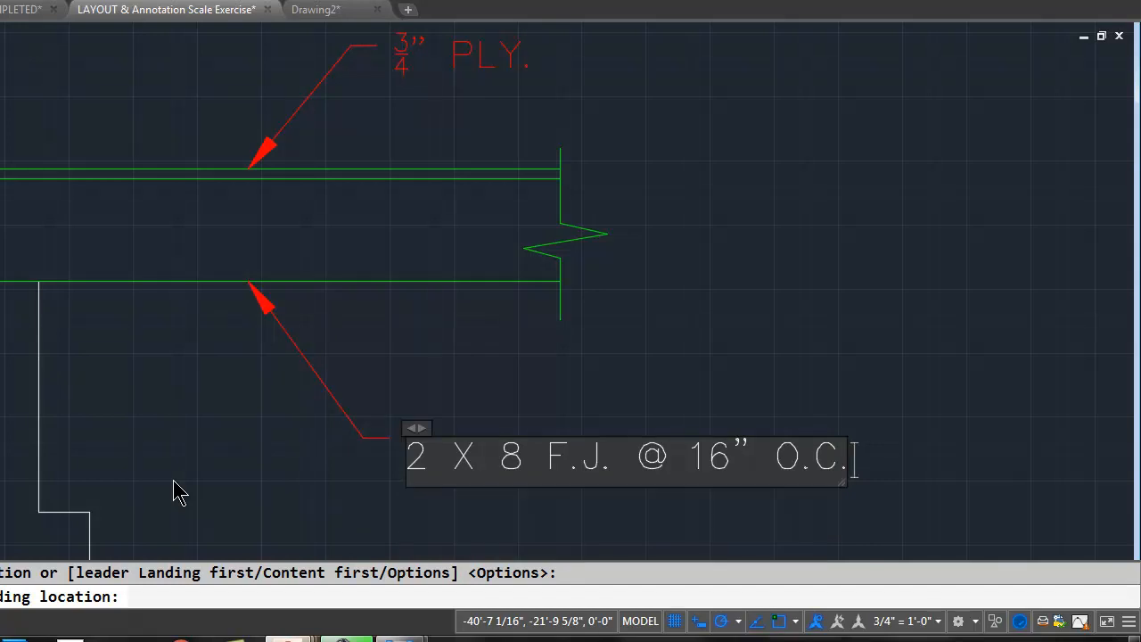
{"action": "left_click", "coordinate": [646, 335]}
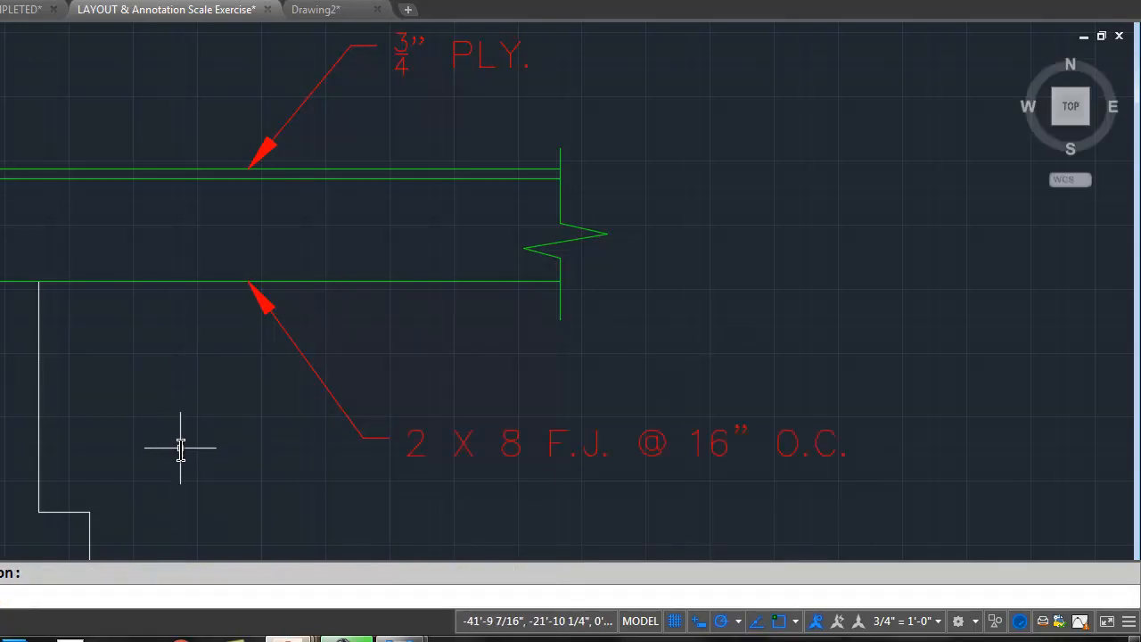
Make TEXT the current layer and place the single-line title FOOTING DETAIL beside the footing at 1/4" paper height.
{"action": "scroll", "coordinate": [254, 472], "scroll_direction": "down", "scroll_amount": 3}
{"action": "middle_click_drag", "start_coordinate": [257, 481], "coordinate": [242, 301]}
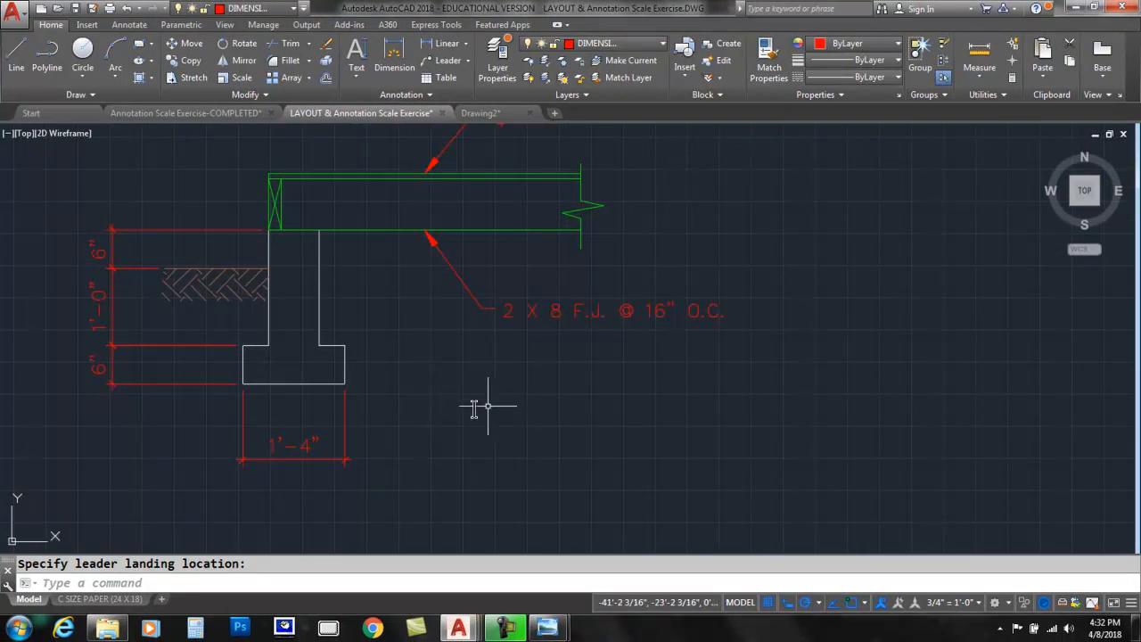
{"action": "left_click", "coordinate": [629, 44]}
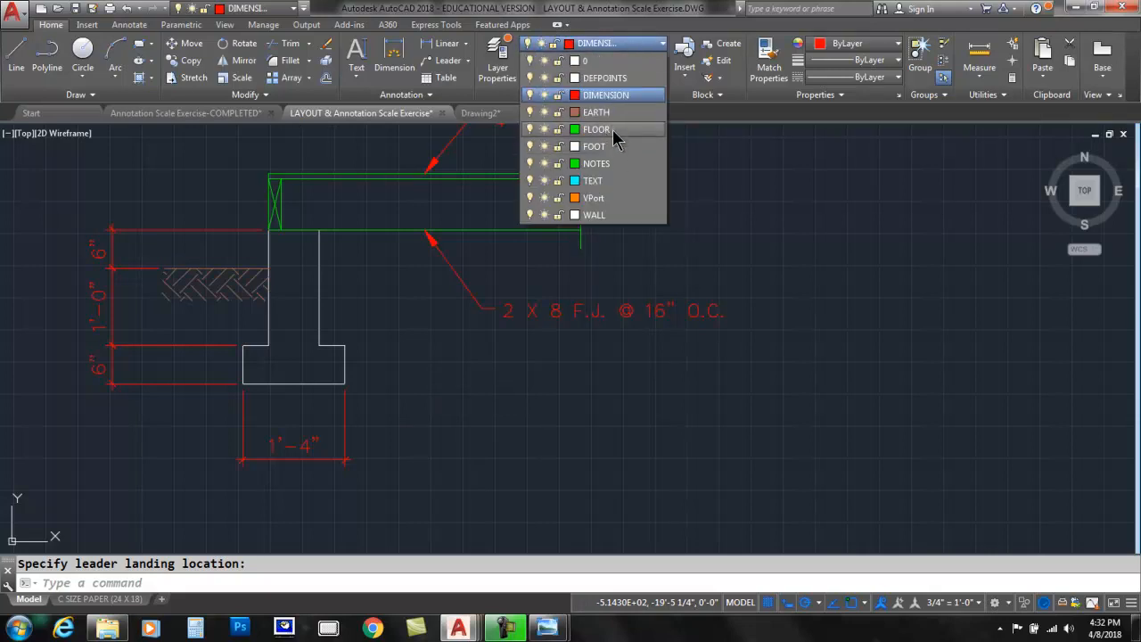
{"action": "left_click", "coordinate": [612, 183]}
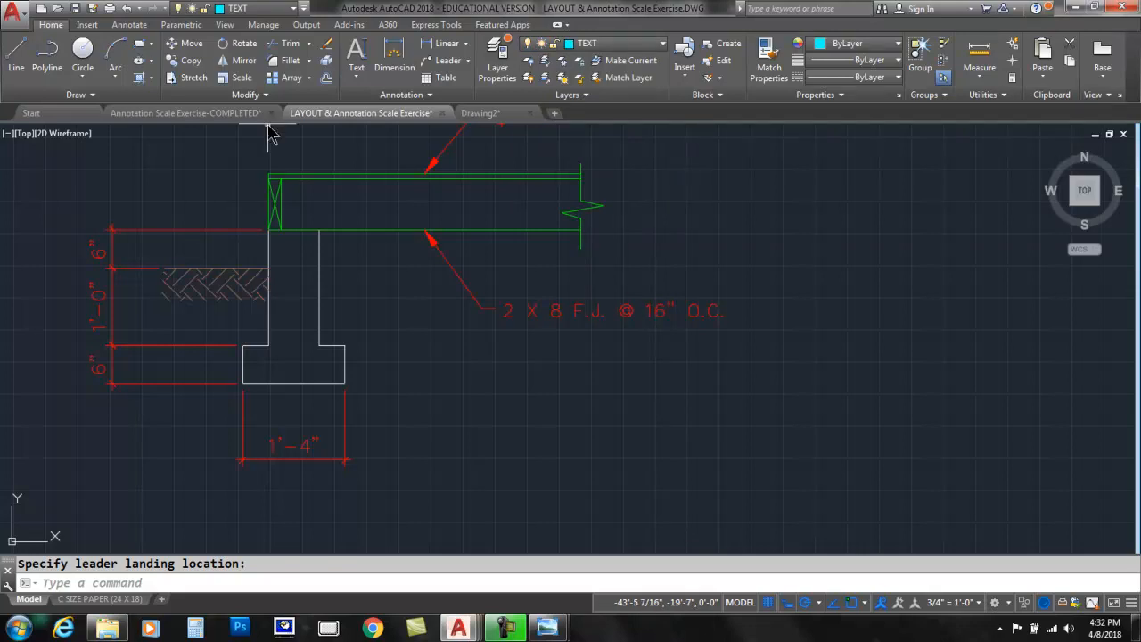
{"action": "left_click", "coordinate": [356, 52]}
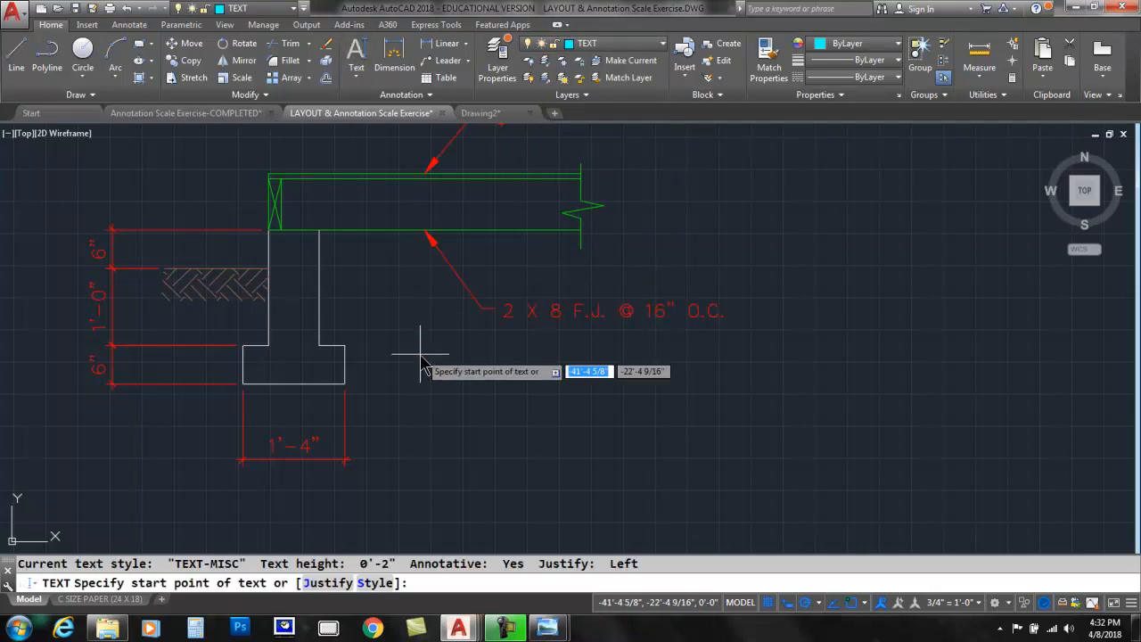
{"action": "left_click", "coordinate": [405, 404]}
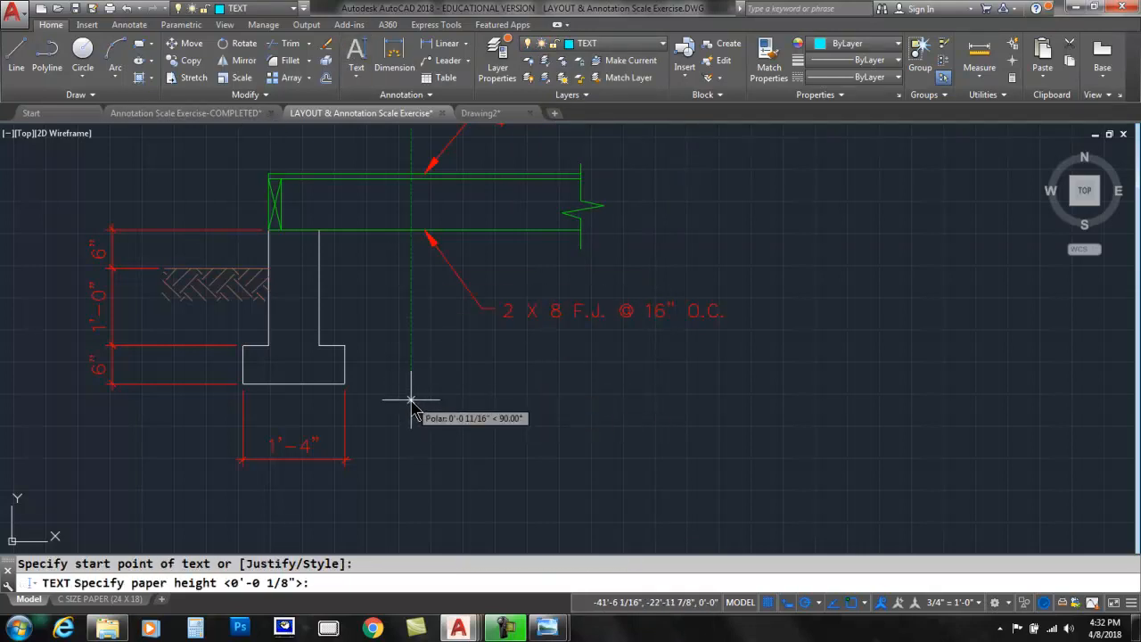
{"action": "type", "text": "1/4"}
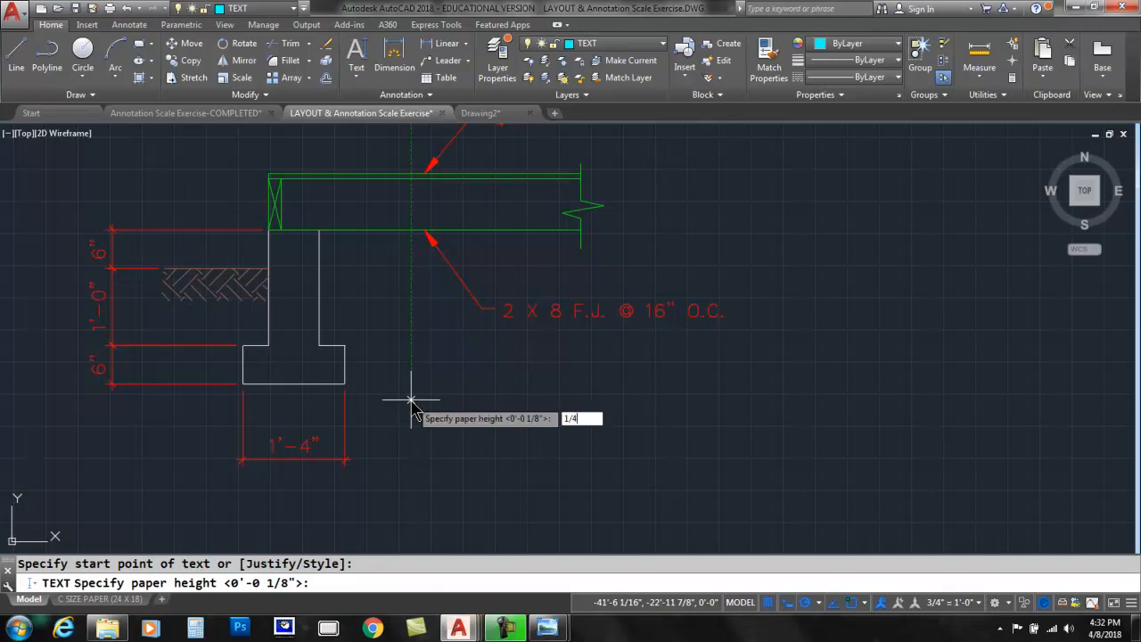
{"action": "key", "text": "Return"}
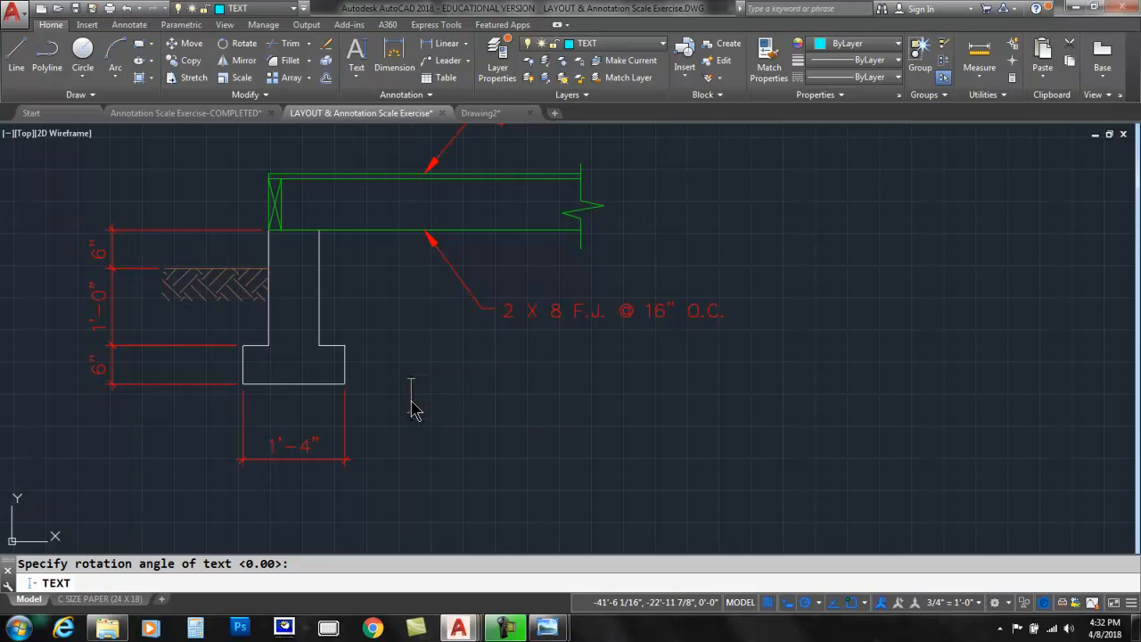
{"action": "type", "text": "FOOTING DETAI"}
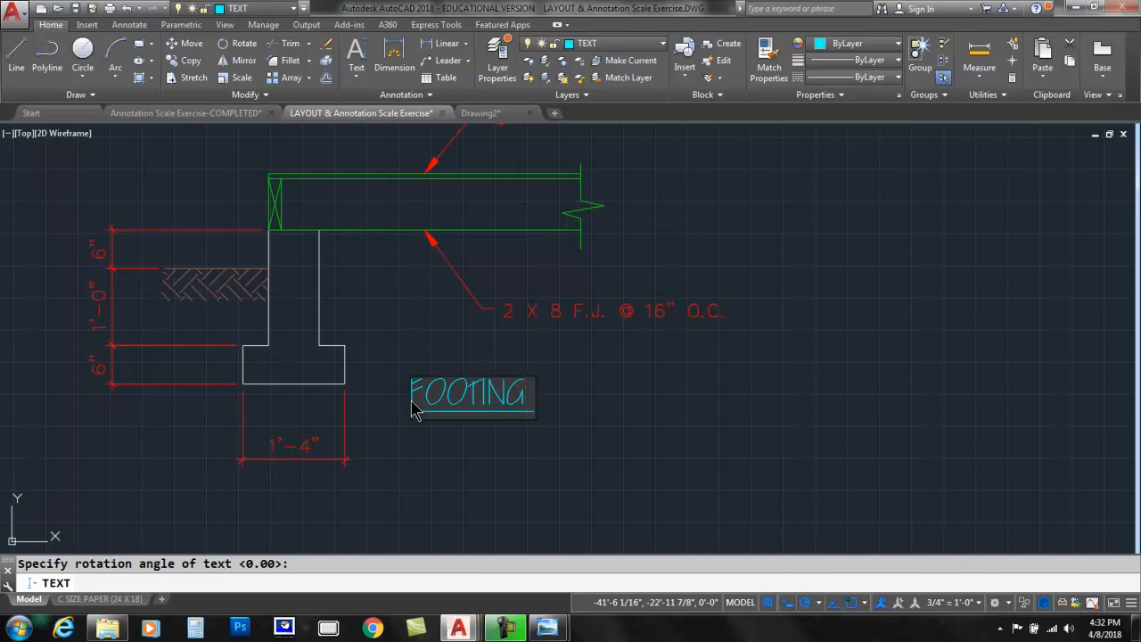
{"action": "type", "text": "L"}
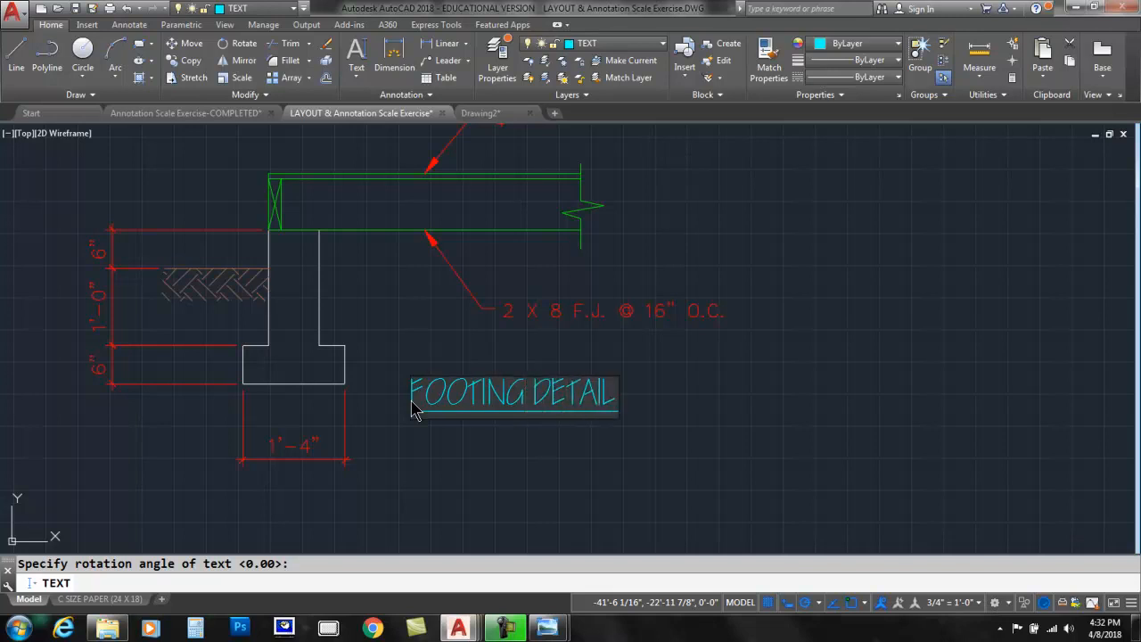
{"action": "key", "text": "Return"}
{"action": "key", "text": "Return"}
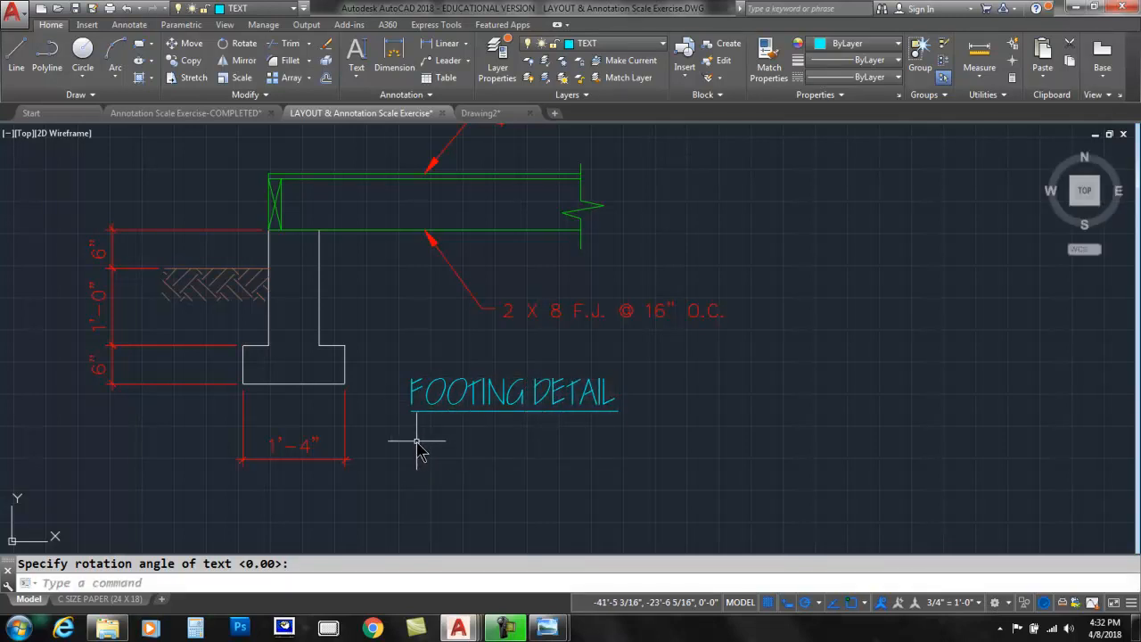
Place the single-line text SCALE: 3/4"=1'-0" below the footing detail title at 1/8" paper height.
{"action": "key", "text": "Return"}
{"action": "left_click", "coordinate": [408, 449]}
{"action": "type", "text": "1/8"}
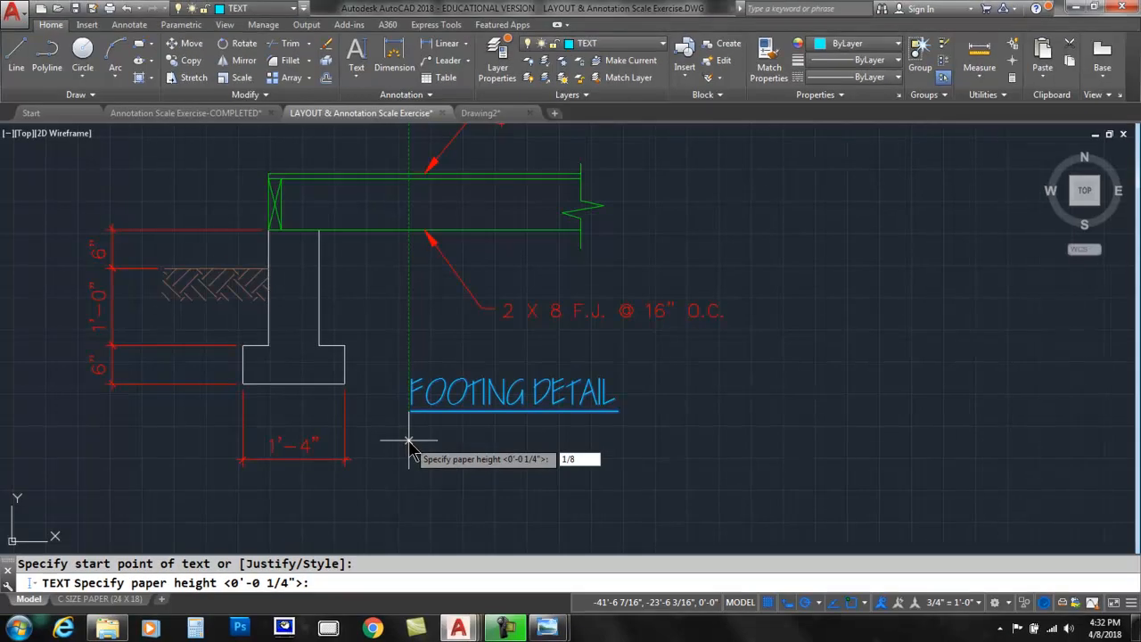
{"action": "key", "text": "Return"}
{"action": "key", "text": "Return"}
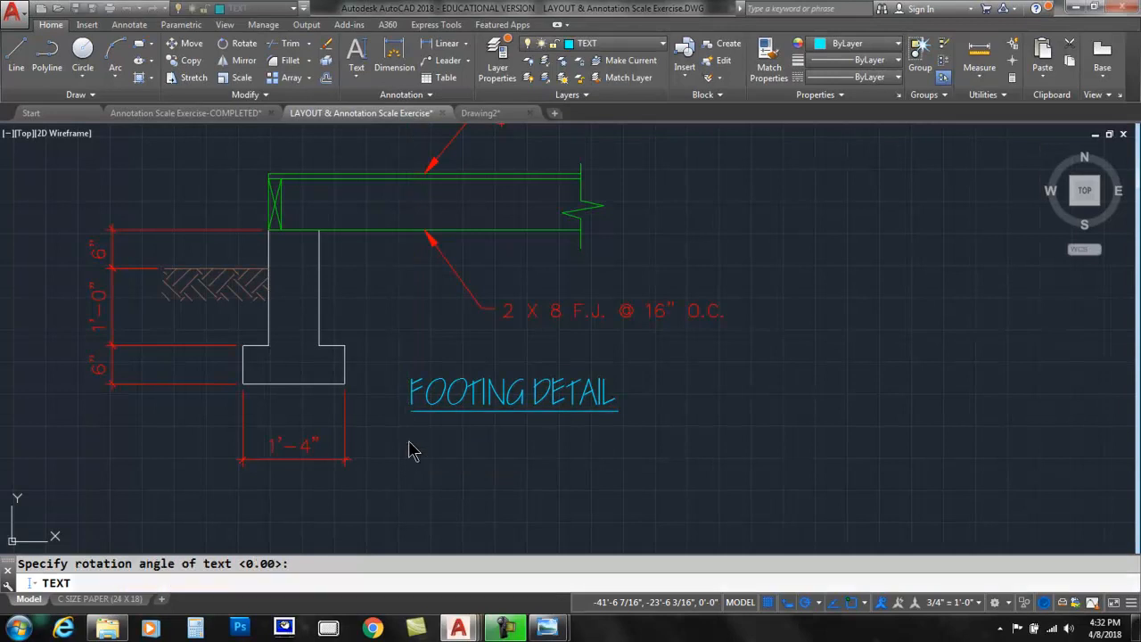
{"action": "type", "text": "SCAL"}
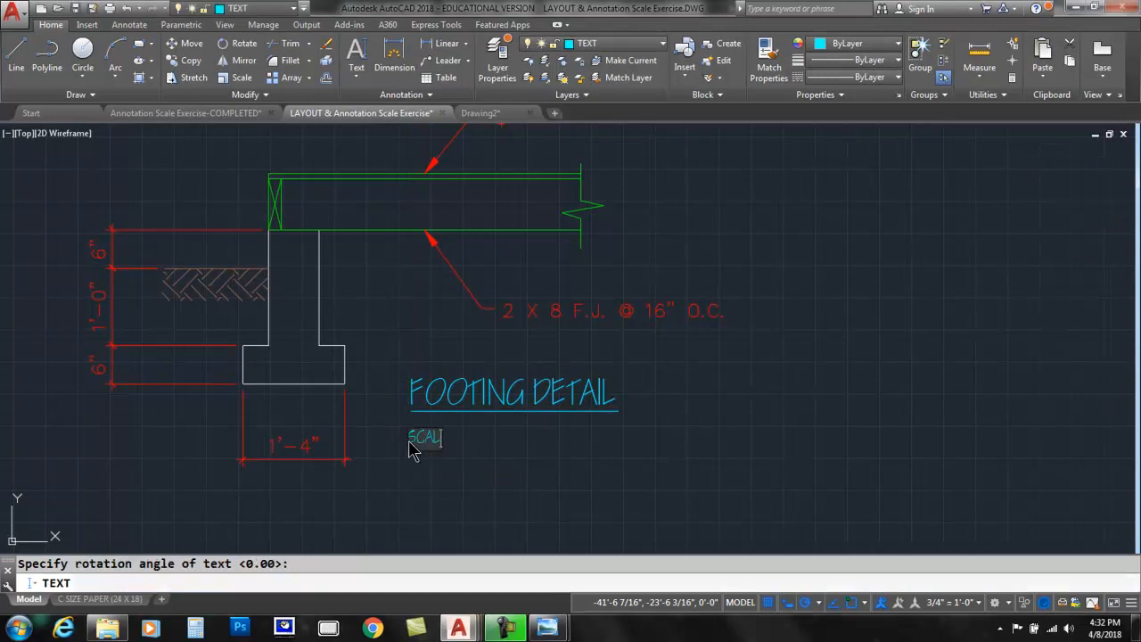
{"action": "type", "text": "E: 3/ 4"}
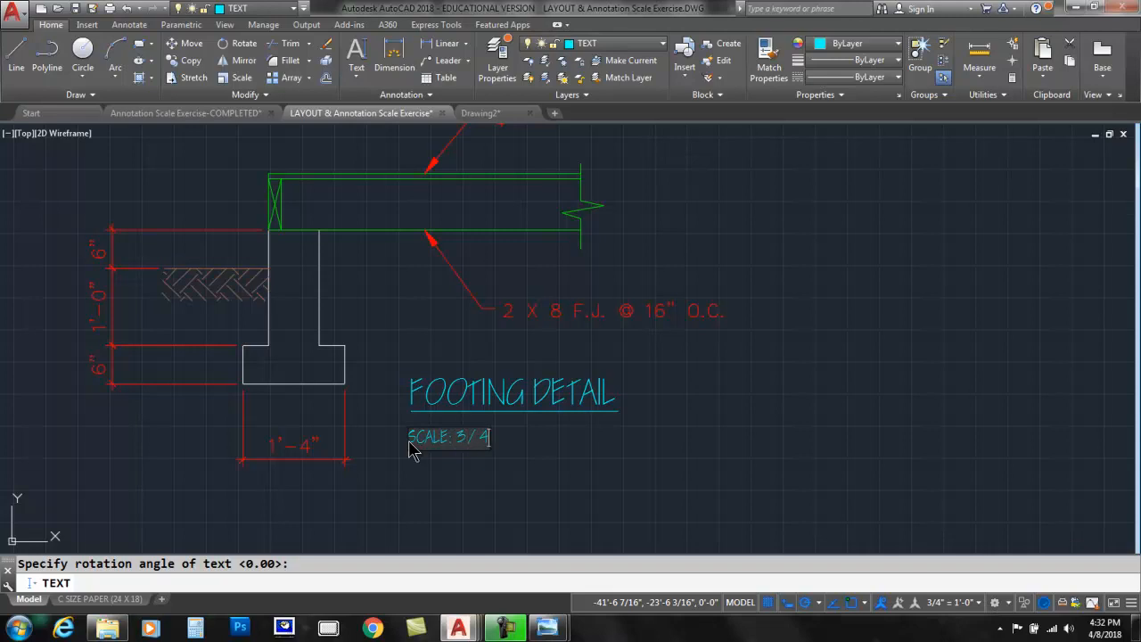
{"action": "type", "text": "\"=1'-0\""}
{"action": "key", "text": "Return"}
{"action": "key", "text": "Return"}
Move the scale note up so it sits just beneath the underlined FOOTING DETAIL title.
{"action": "left_click", "coordinate": [451, 411]}
{"action": "left_click", "coordinate": [442, 421]}
{"action": "left_click", "coordinate": [442, 411]}
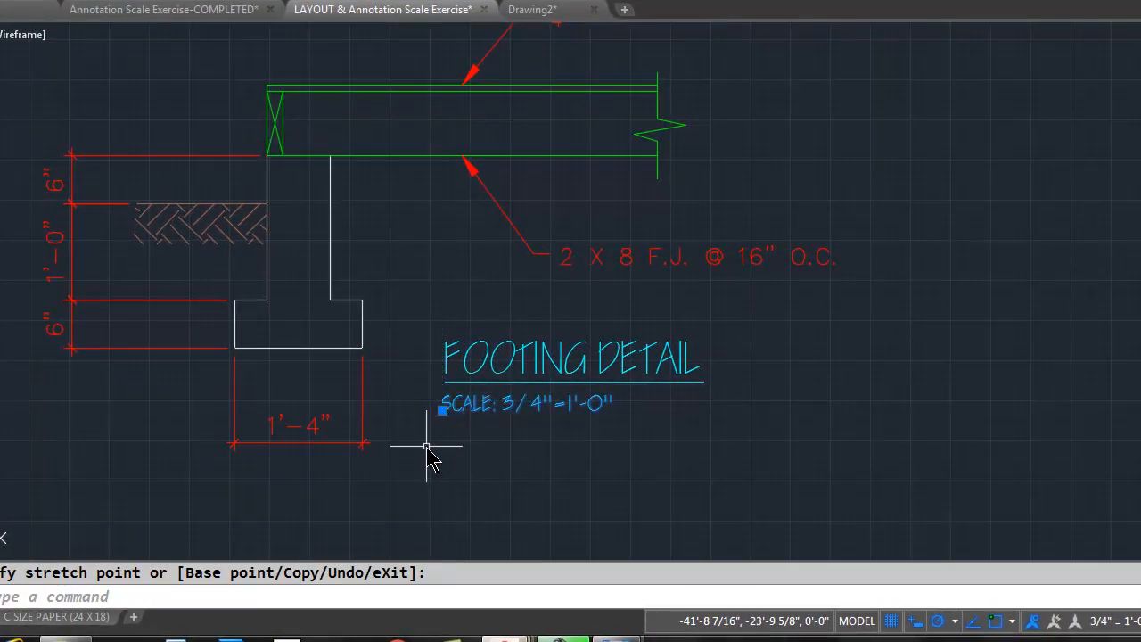
{"action": "key", "text": "Escape"}
{"action": "key", "text": "Escape"}
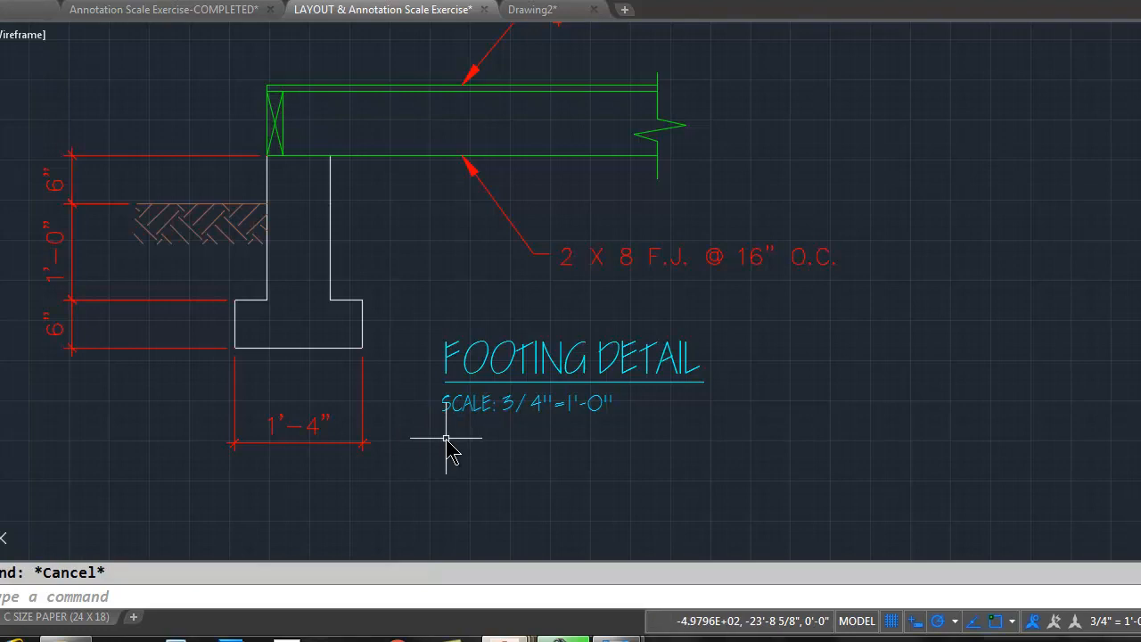
Return to the C SIZE PAPER (24 X 18) layout and leave the footing viewport for paper space.
{"action": "left_click", "coordinate": [59, 617]}
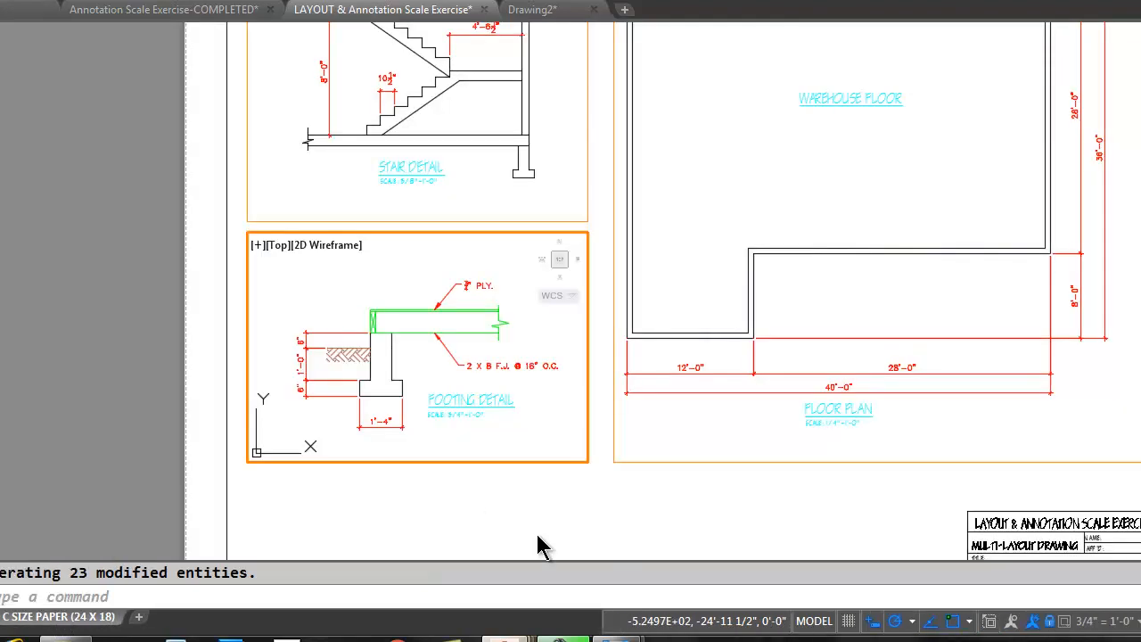
{"action": "double_click", "coordinate": [473, 490]}
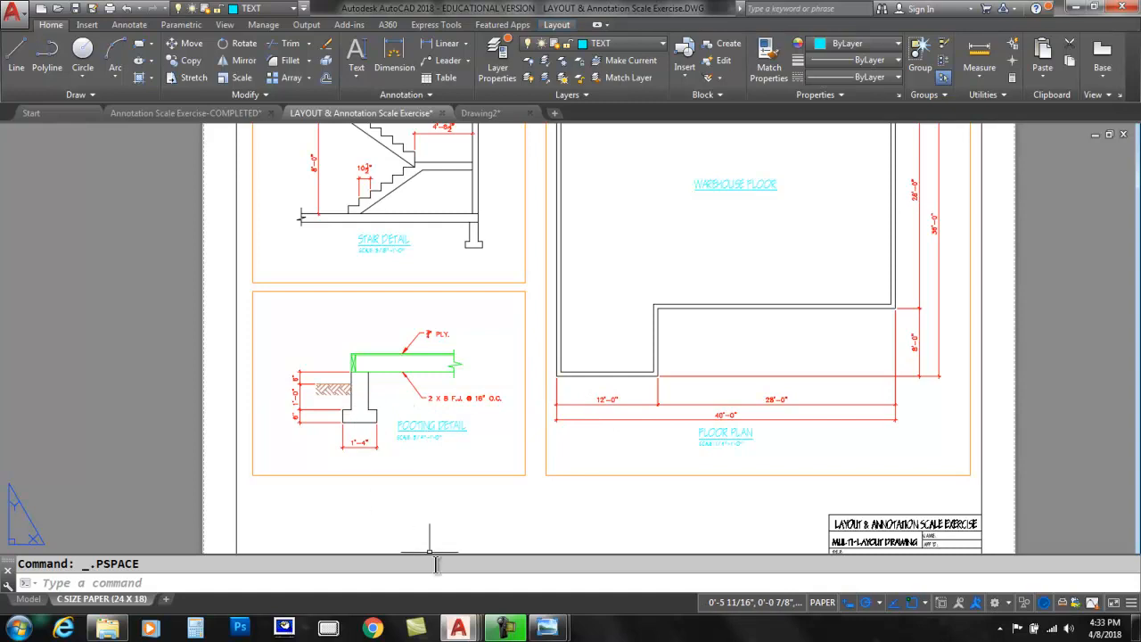
Switch to model space and examine the titles, scale notes and dimensions of the footing detail, stair detail and floor plan.
{"action": "left_click", "coordinate": [29, 599]}
{"action": "scroll", "coordinate": [374, 477], "scroll_direction": "down", "scroll_amount": 3}
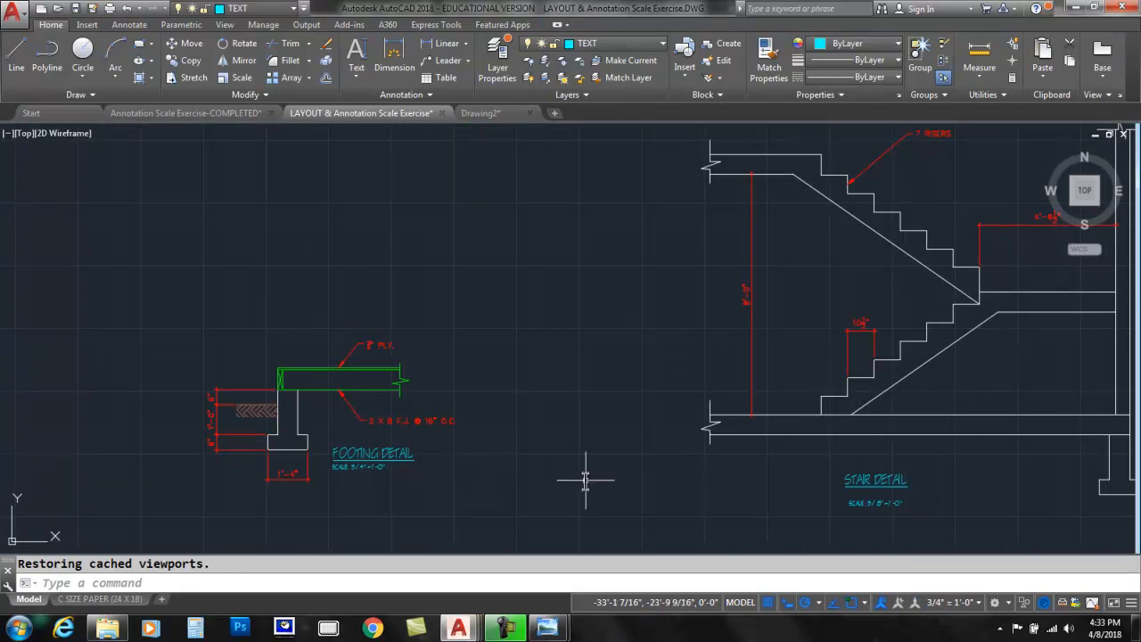
{"action": "scroll", "coordinate": [581, 474], "scroll_direction": "up", "scroll_amount": 2}
{"action": "key", "text": "F9"}
{"action": "left_click", "coordinate": [988, 471]}
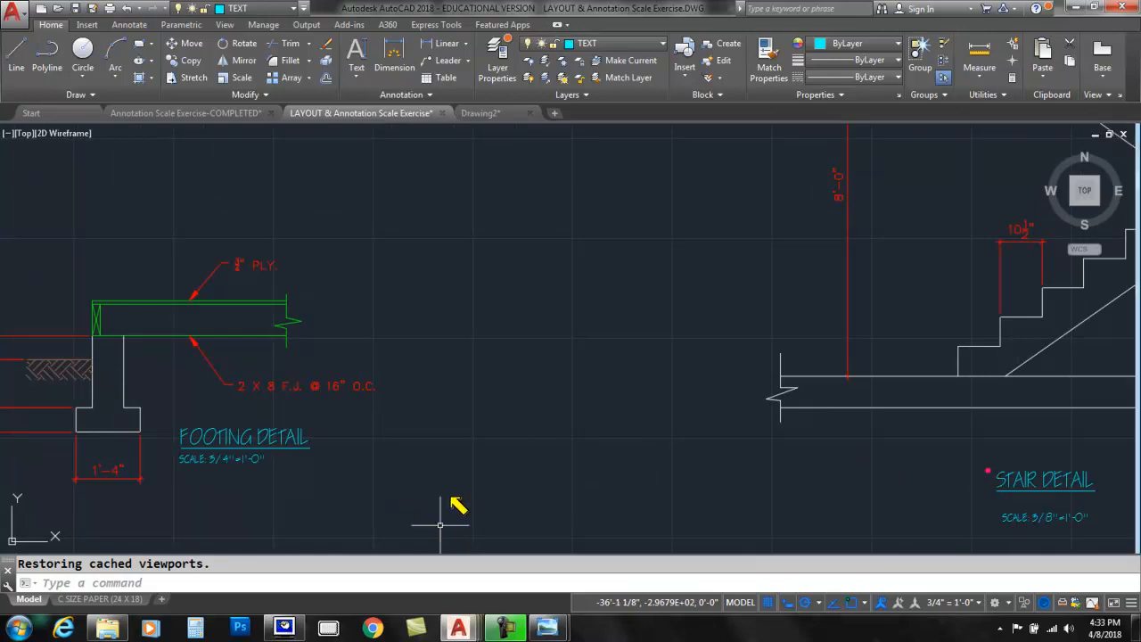
{"action": "key", "text": "F9"}
{"action": "scroll", "coordinate": [593, 357], "scroll_direction": "down", "scroll_amount": 3}
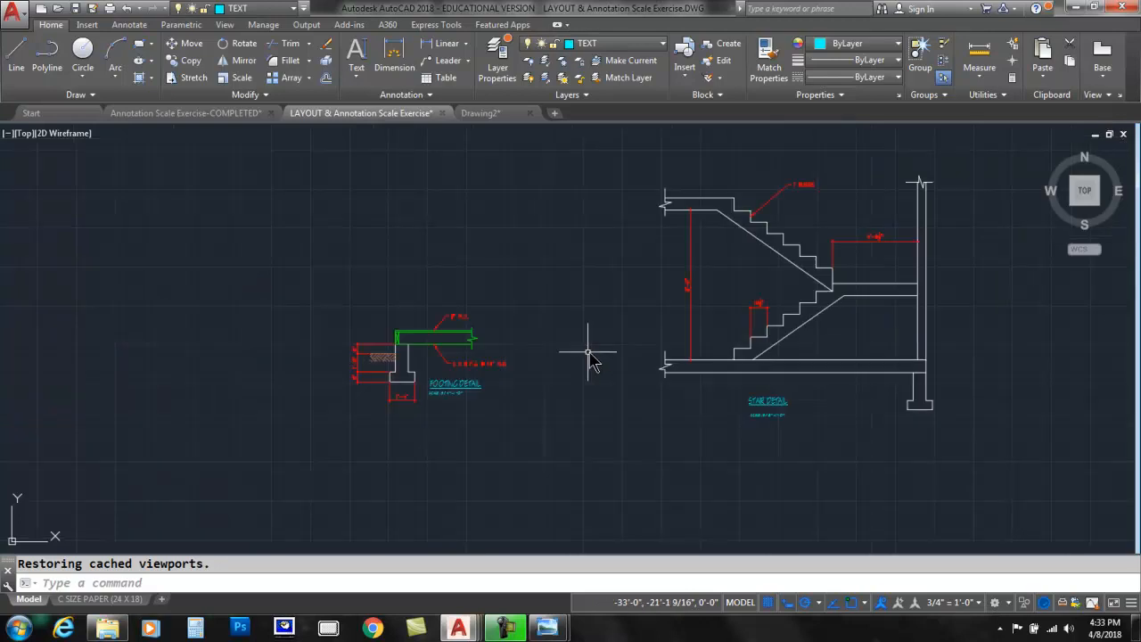
{"action": "middle_click_drag", "start_coordinate": [624, 306], "coordinate": [400, 454]}
{"action": "scroll", "coordinate": [416, 412], "scroll_direction": "down", "scroll_amount": 4}
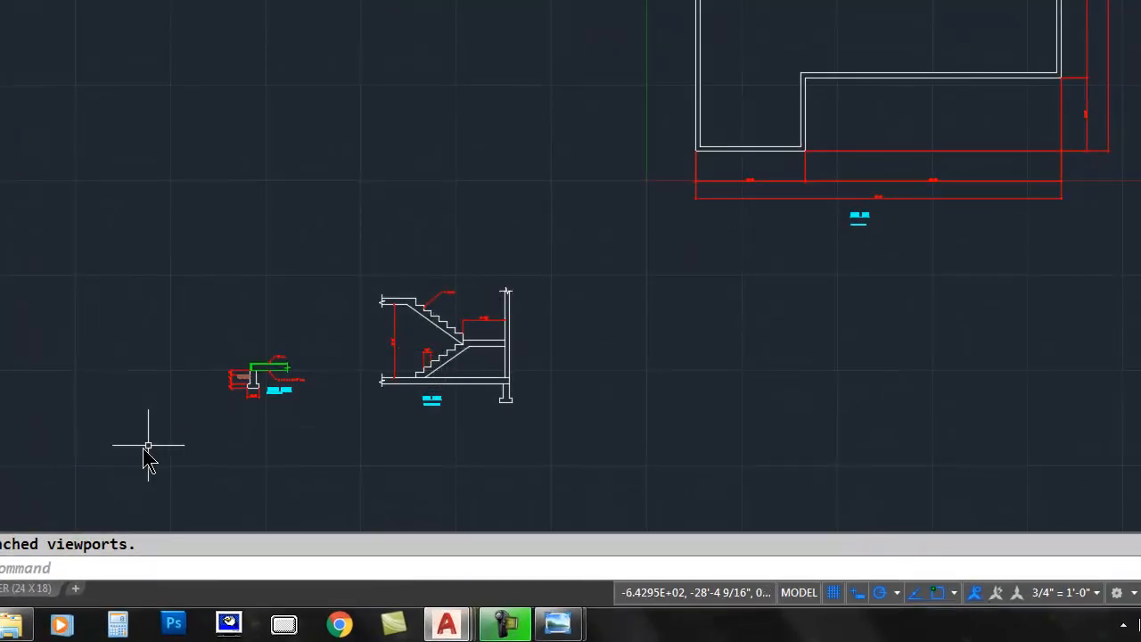
Return to the C SIZE PAPER (24 X 18) layout and view the whole sheet with its three viewports.
{"action": "left_click", "coordinate": [18, 589]}
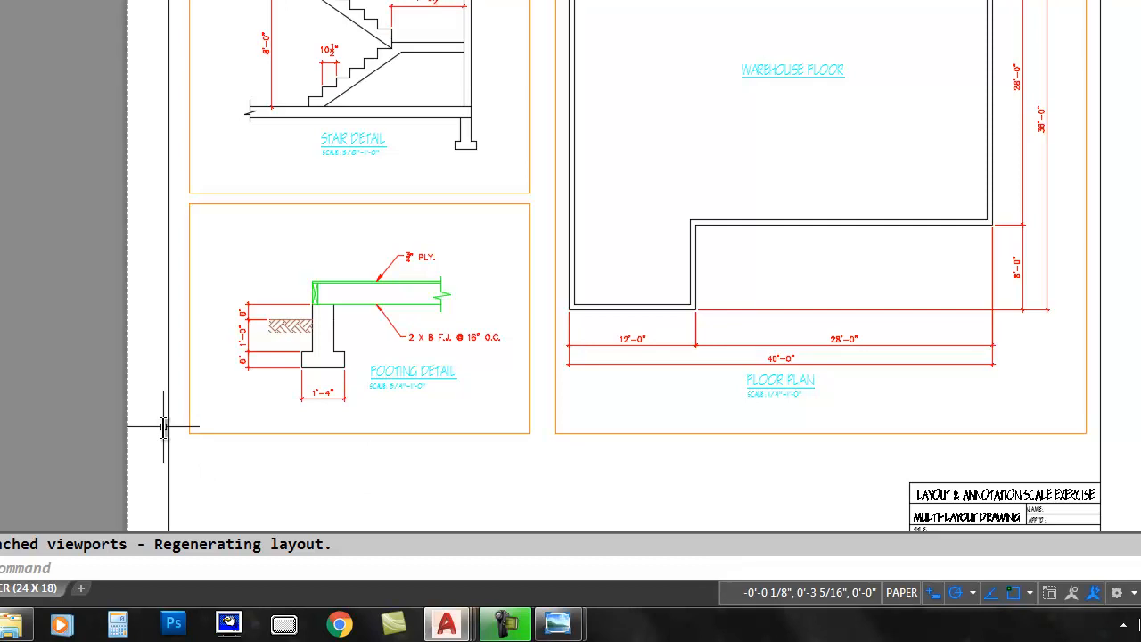
{"action": "key", "text": "Escape"}
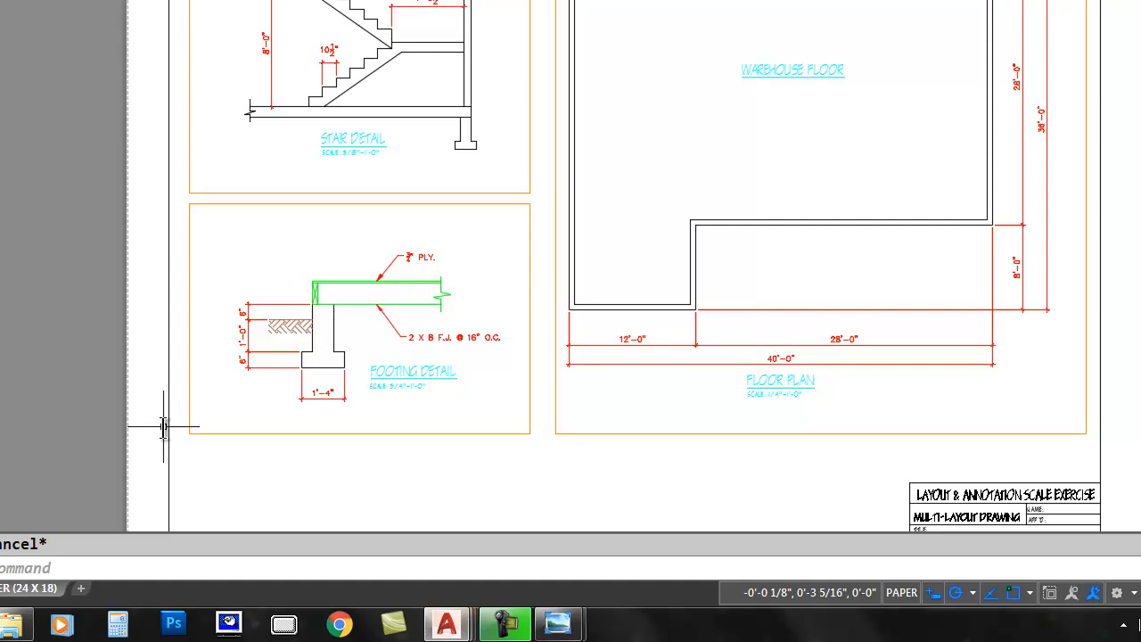
{"action": "scroll", "coordinate": [358, 374], "scroll_direction": "down", "scroll_amount": 4}
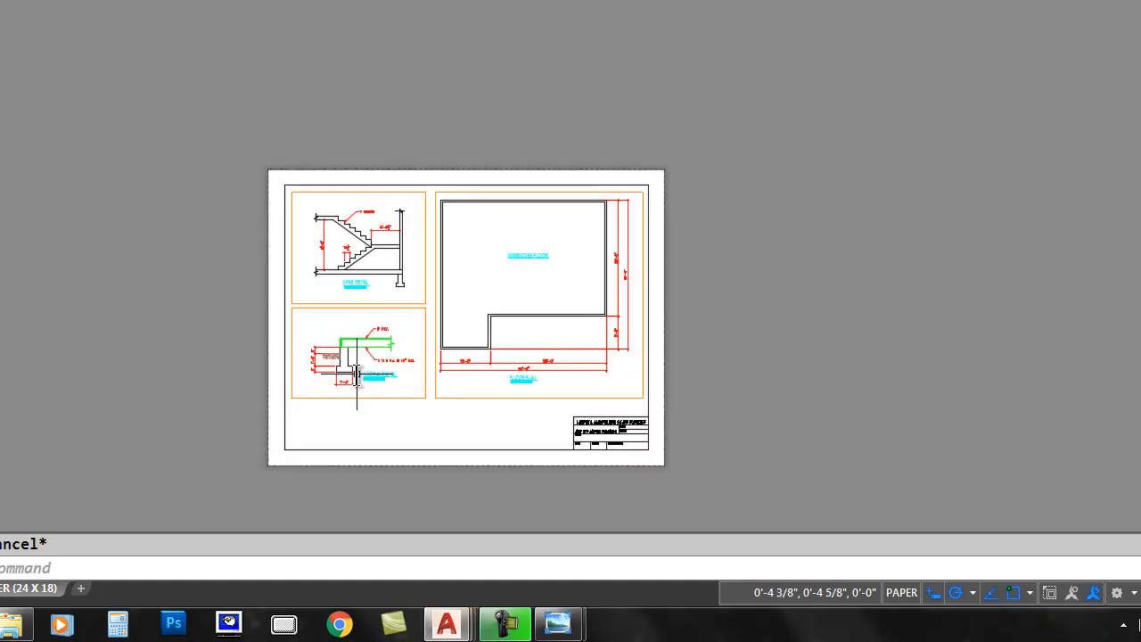
{"action": "scroll", "coordinate": [358, 374], "scroll_direction": "up", "scroll_amount": 2}
{"action": "middle_click_drag", "start_coordinate": [410, 400], "coordinate": [389, 360]}
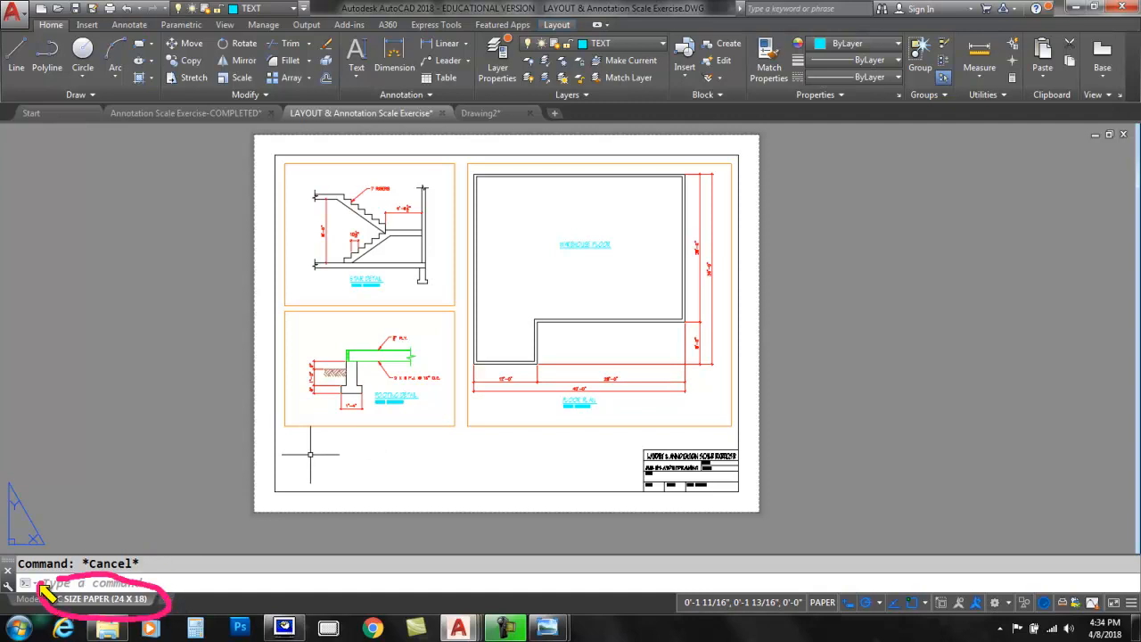
Create a copy of the C SIZE PAPER (24 X 18) layout and place it at the end.
{"action": "right_click", "coordinate": [102, 604]}
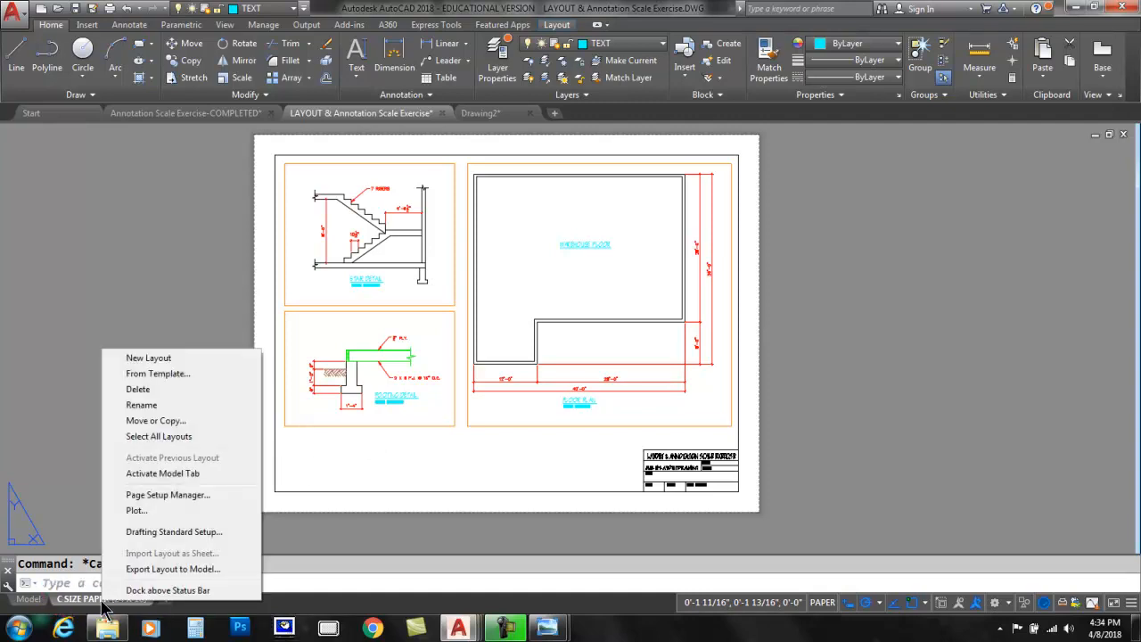
{"action": "left_click", "coordinate": [168, 422]}
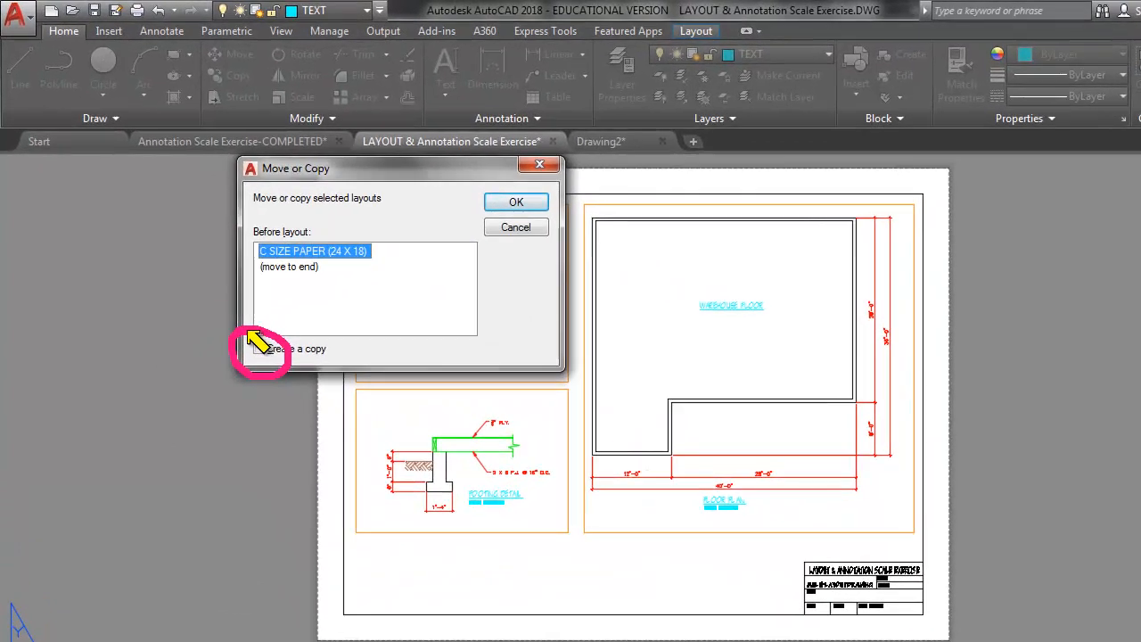
{"action": "left_click", "coordinate": [259, 349]}
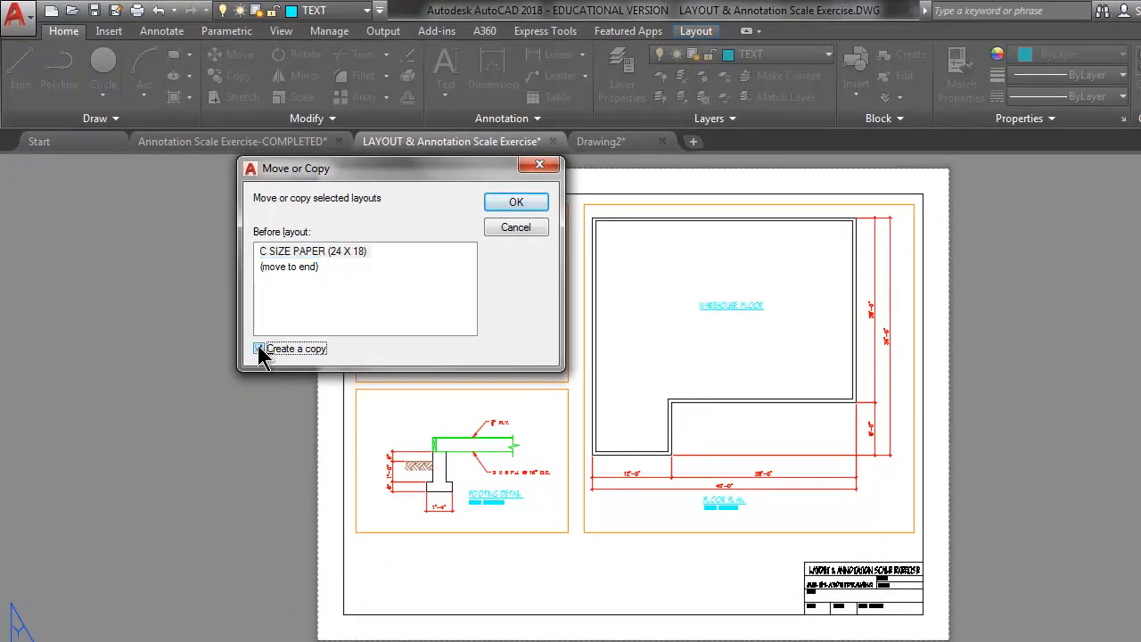
{"action": "left_click", "coordinate": [276, 267]}
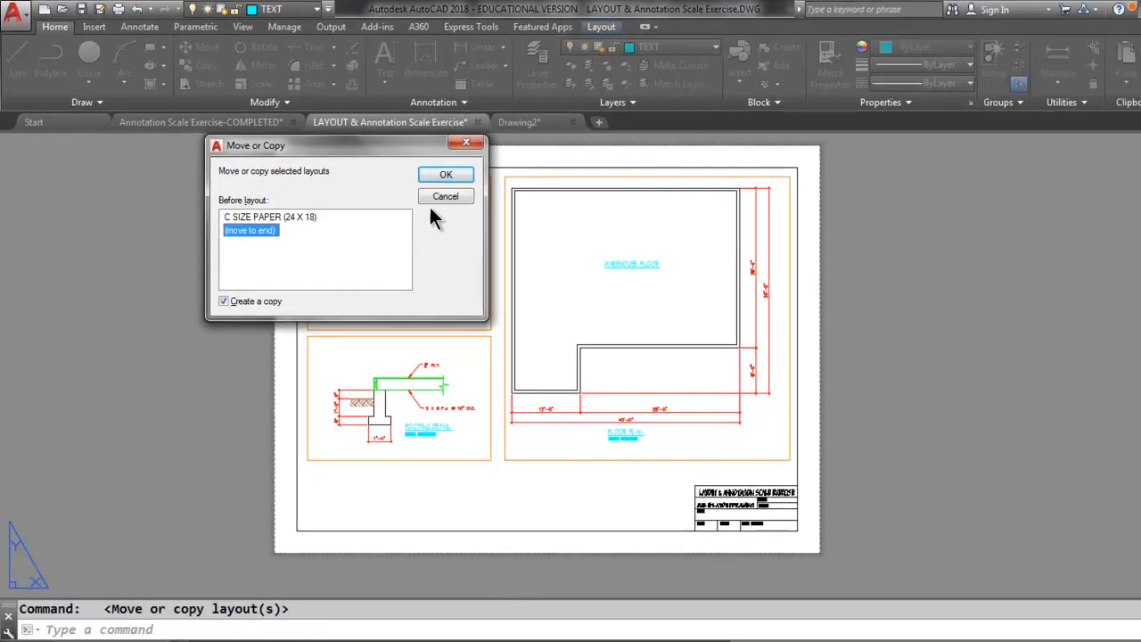
{"action": "left_click", "coordinate": [516, 202]}
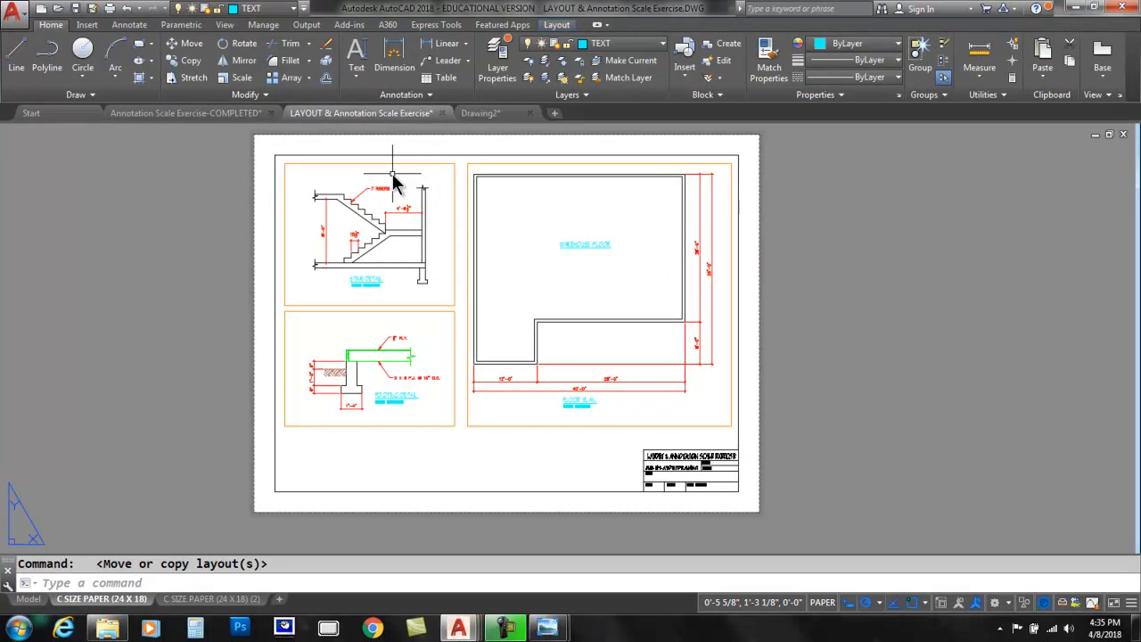
{"action": "mouse_move", "coordinate": [163, 585]}
{"action": "left_mouse_down"}
{"action": "mouse_move", "coordinate": [268, 578]}
{"action": "mouse_move", "coordinate": [190, 623]}
{"action": "mouse_move", "coordinate": [147, 580]}
{"action": "left_mouse_up"}
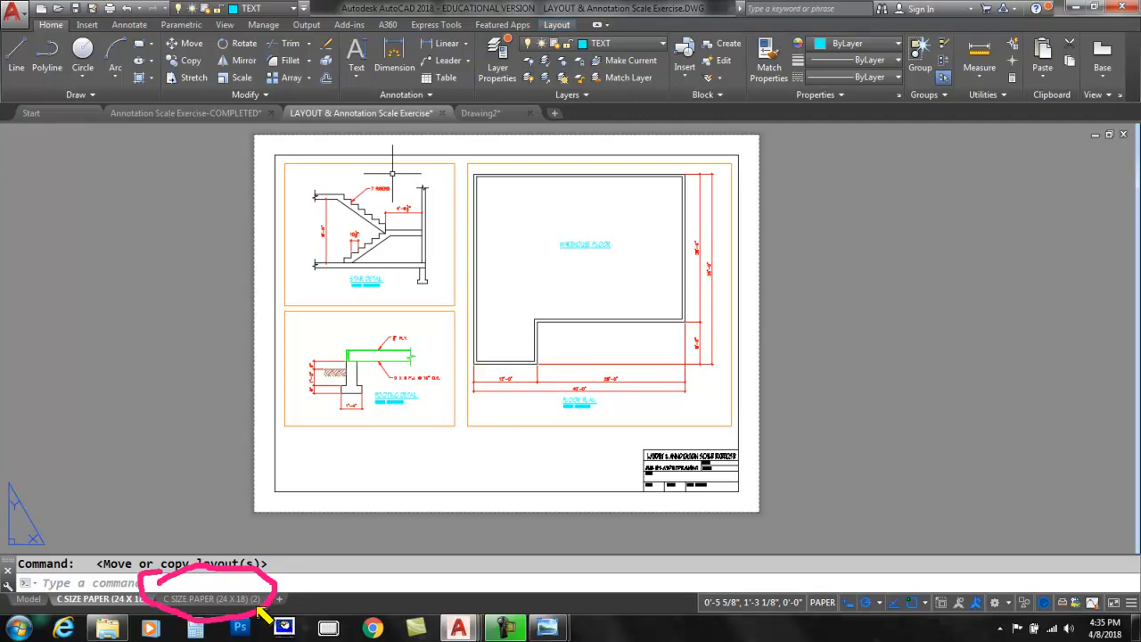
{"action": "key", "text": "Escape"}
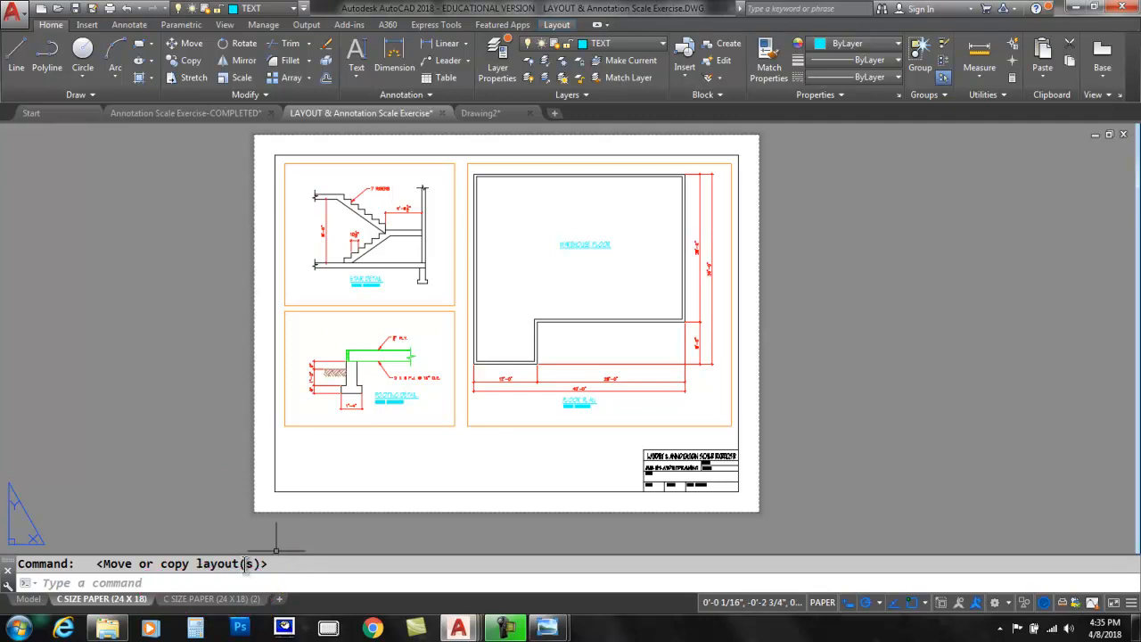
Compare the copied layout with the original, ending on the copy.
{"action": "left_click", "coordinate": [220, 605]}
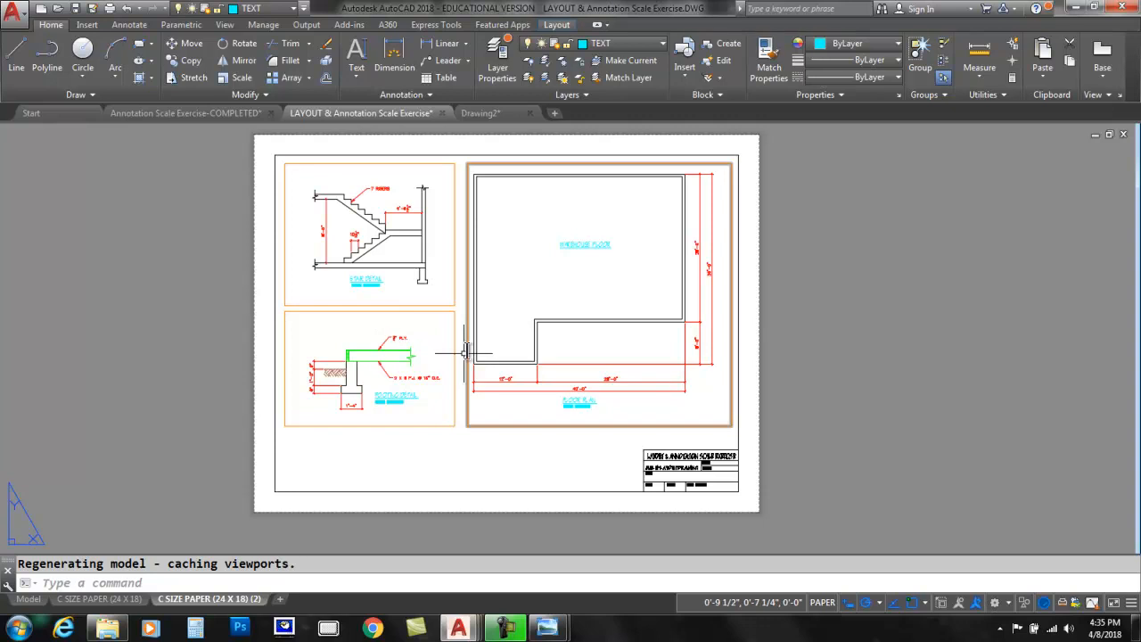
{"action": "left_click", "coordinate": [101, 599]}
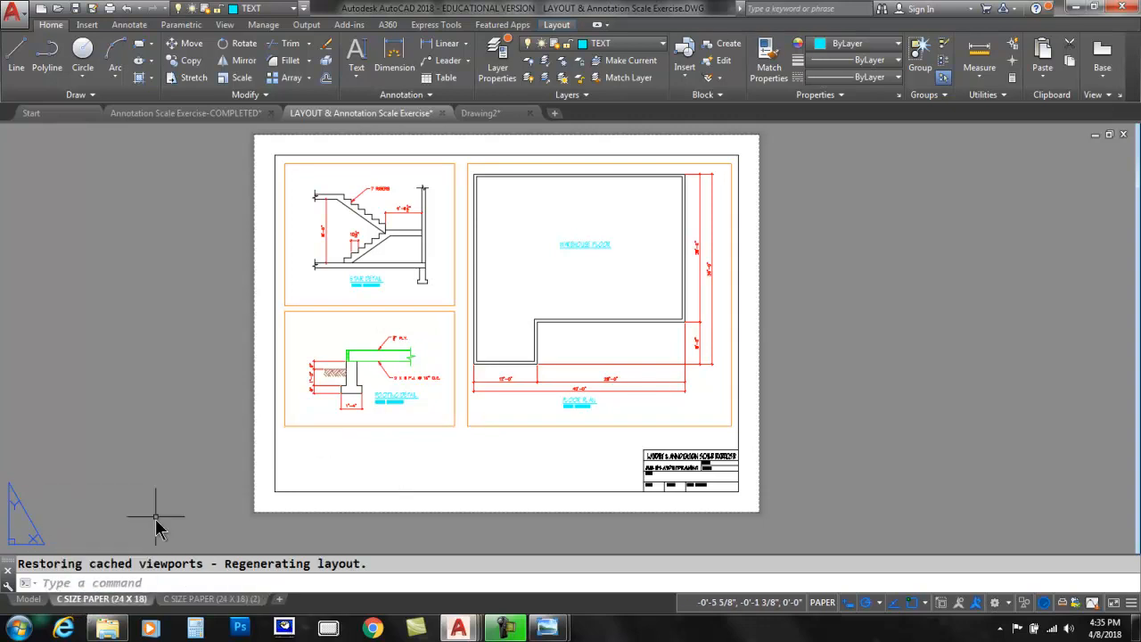
{"action": "left_click", "coordinate": [214, 600]}
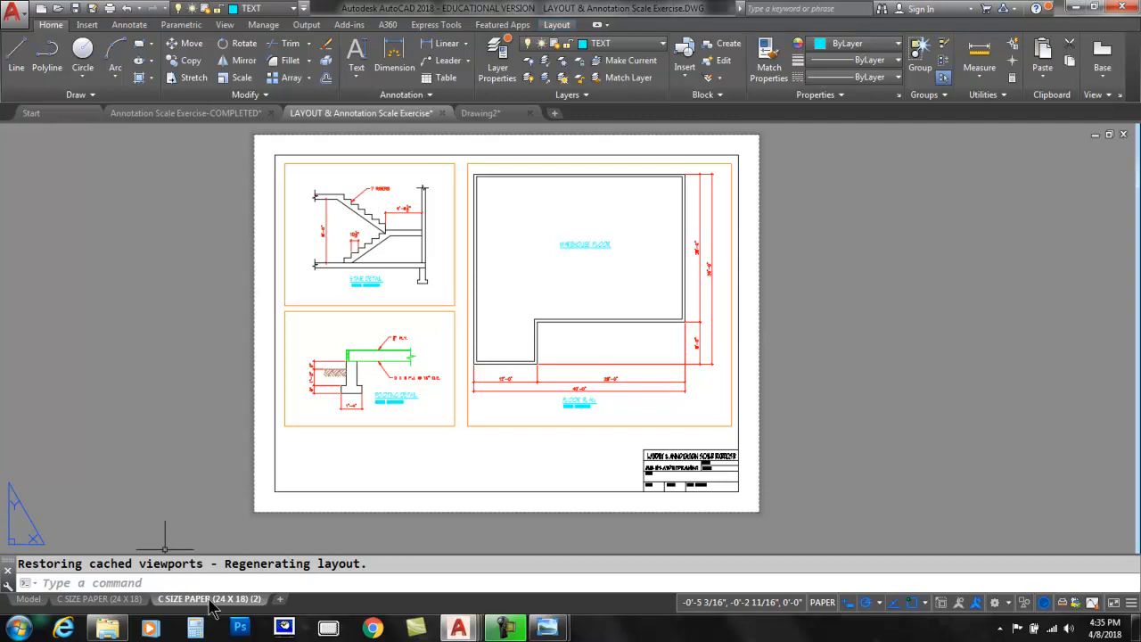
Rename the copied layout as SHEET 2 ELECTRICAL PLAN.
{"action": "mouse_move", "coordinate": [211, 606]}
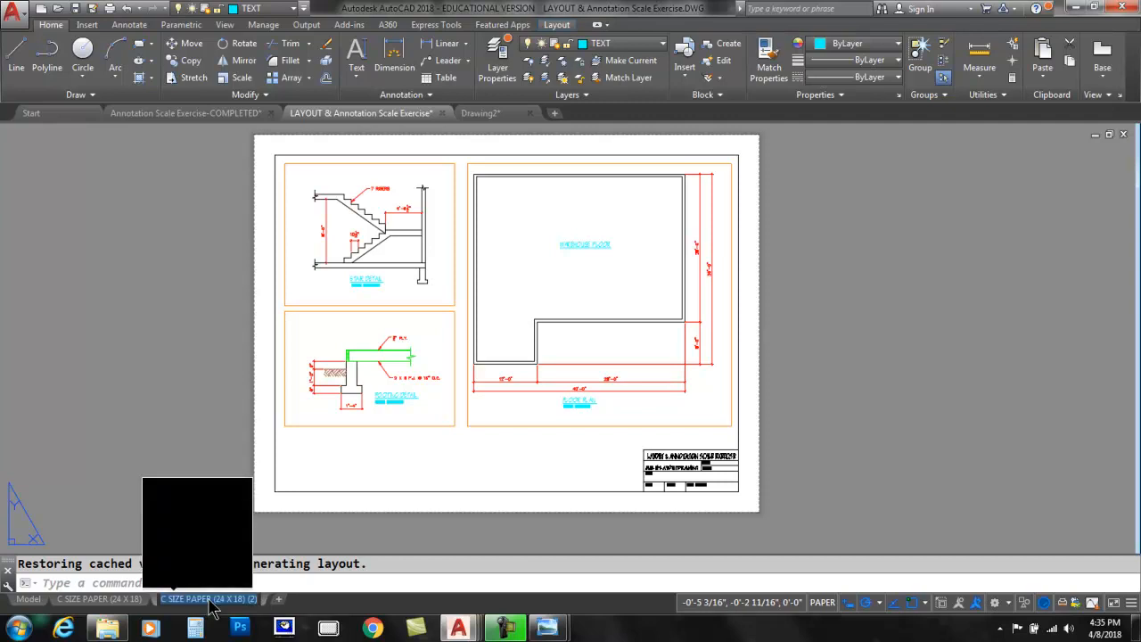
{"action": "double_click", "coordinate": [211, 599]}
{"action": "type", "text": "sHEET"}
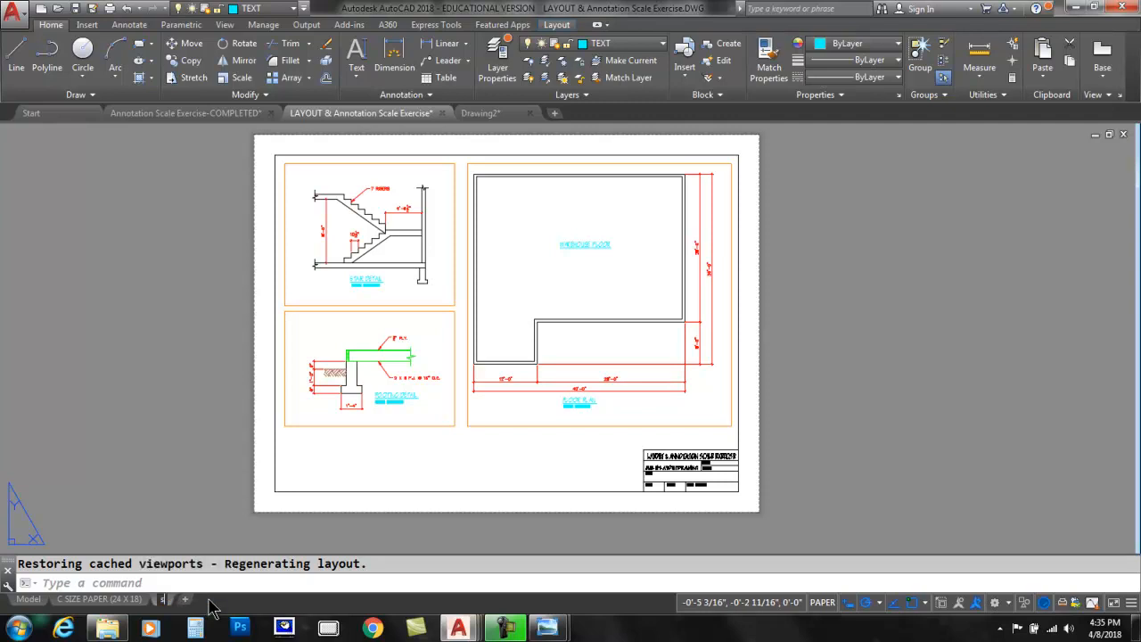
{"action": "key", "text": "BackSpace"}
{"action": "key", "text": "BackSpace"}
{"action": "key", "text": "BackSpace"}
{"action": "key", "text": "BackSpace"}
{"action": "key", "text": "BackSpace"}
{"action": "type", "text": "SHEET"}
{"action": "key", "text": "Return"}
{"action": "type", "text": "2"}
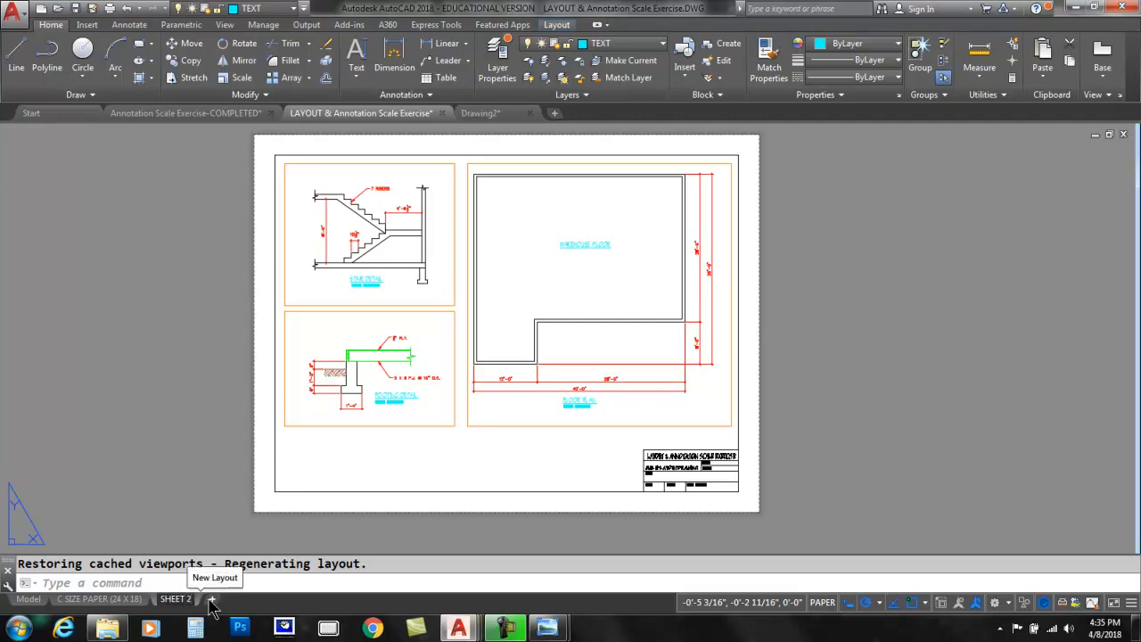
{"action": "type", "text": " ELE"}
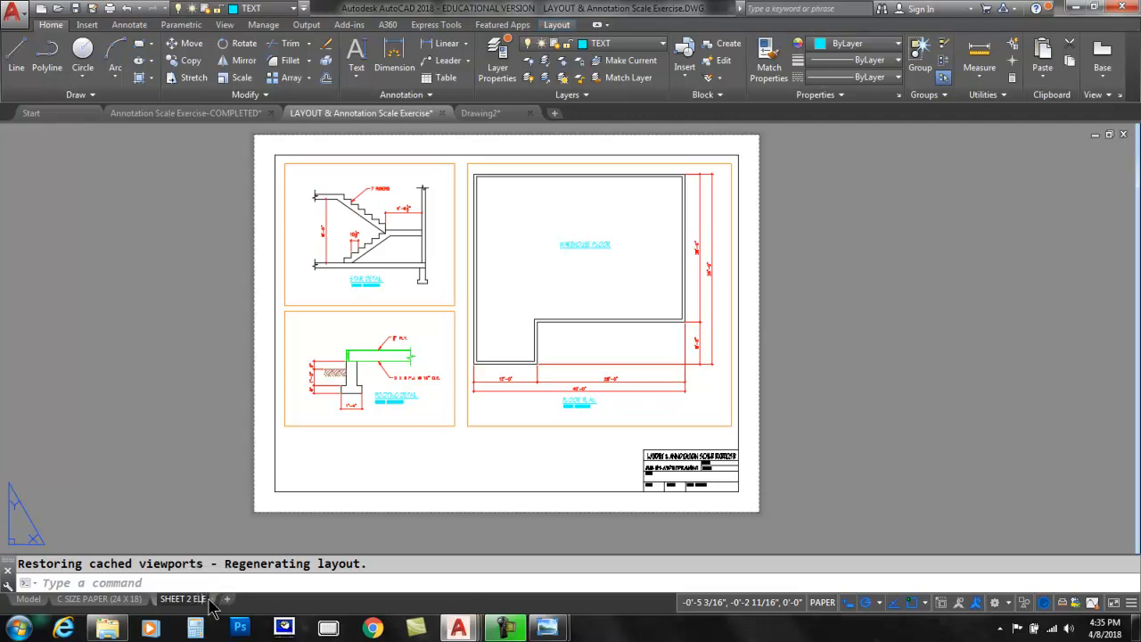
{"action": "type", "text": "CTRICA"}
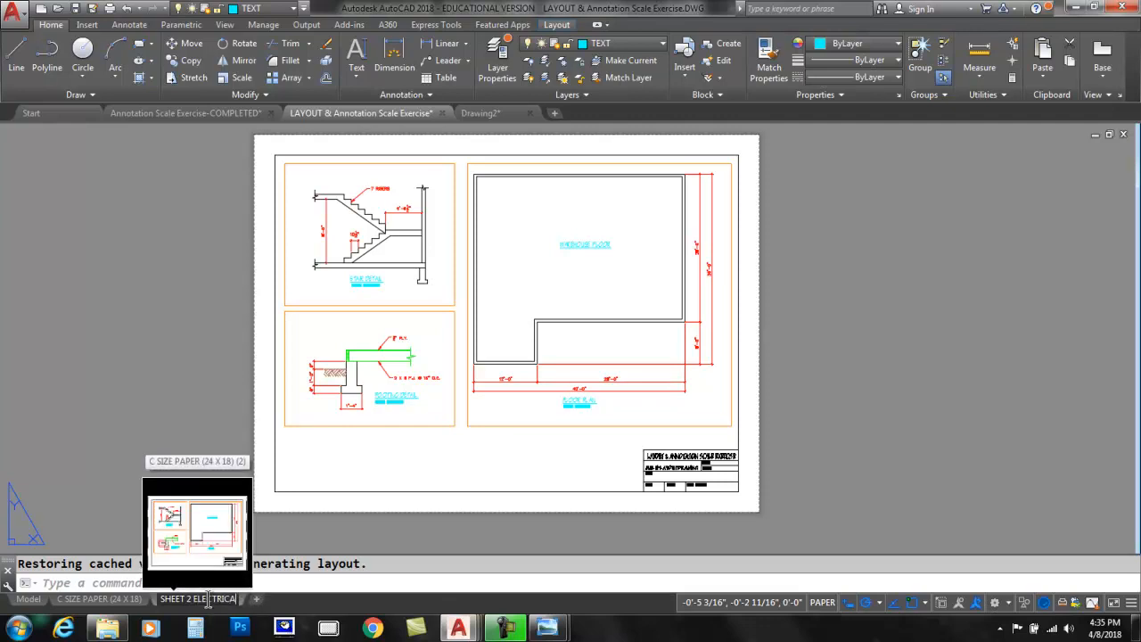
{"action": "type", "text": "L PLAN"}
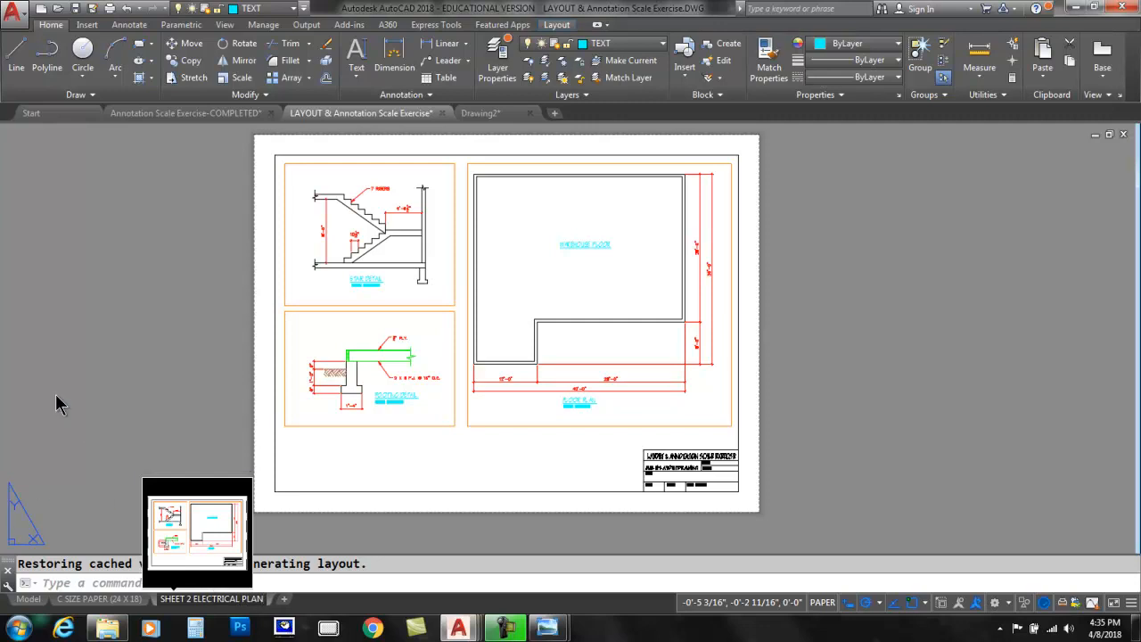
{"action": "key", "text": "Return"}
{"action": "left_click", "coordinate": [118, 377]}
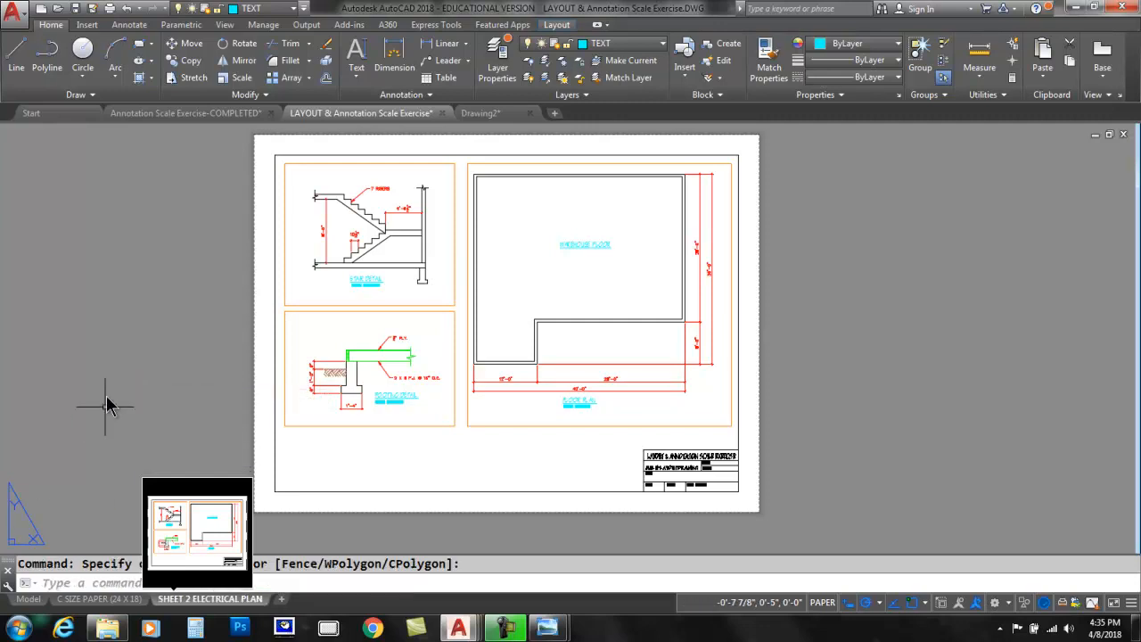
Rename the original C SIZE PAPER (24 X 18) layout as SHEET 1 FLOOR PLAN.
{"action": "left_click", "coordinate": [97, 599]}
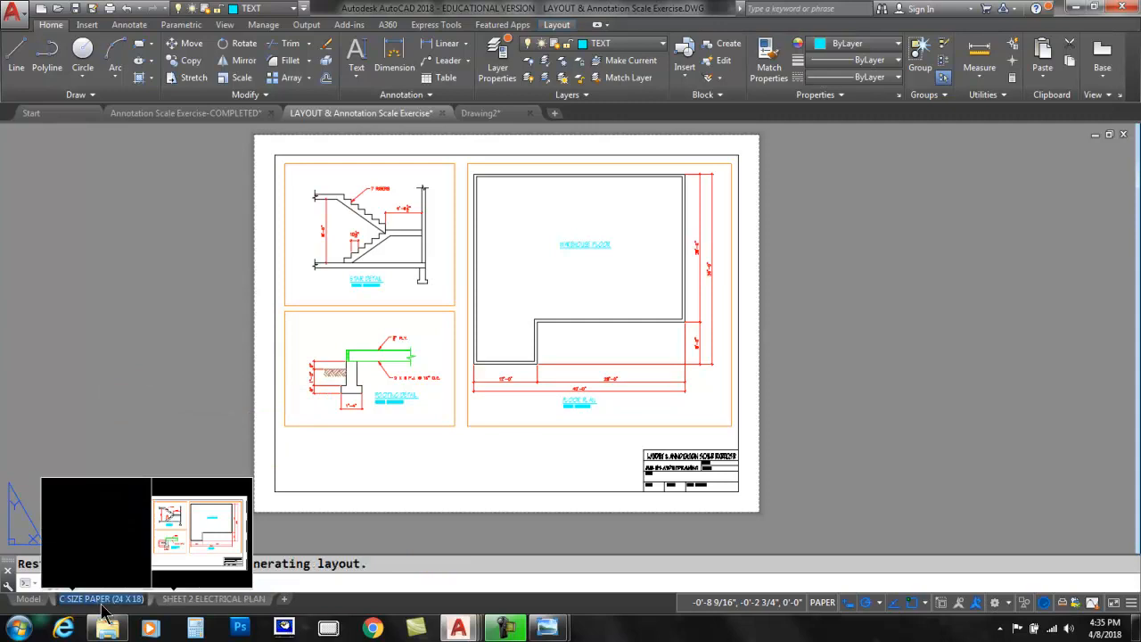
{"action": "type", "text": "S"}
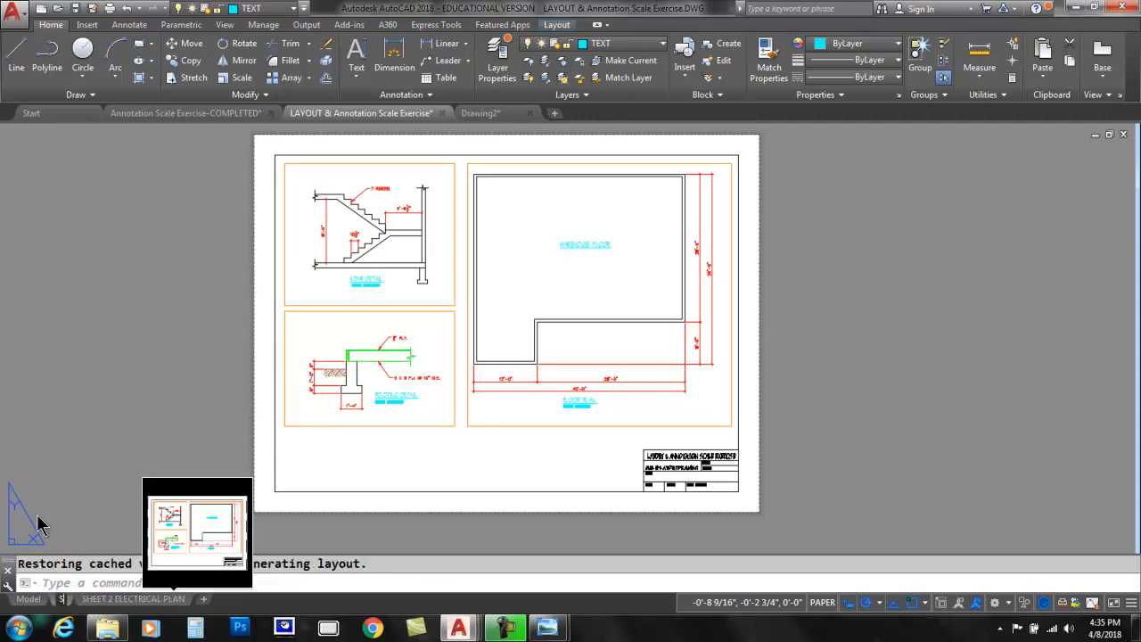
{"action": "type", "text": "HEET 1"}
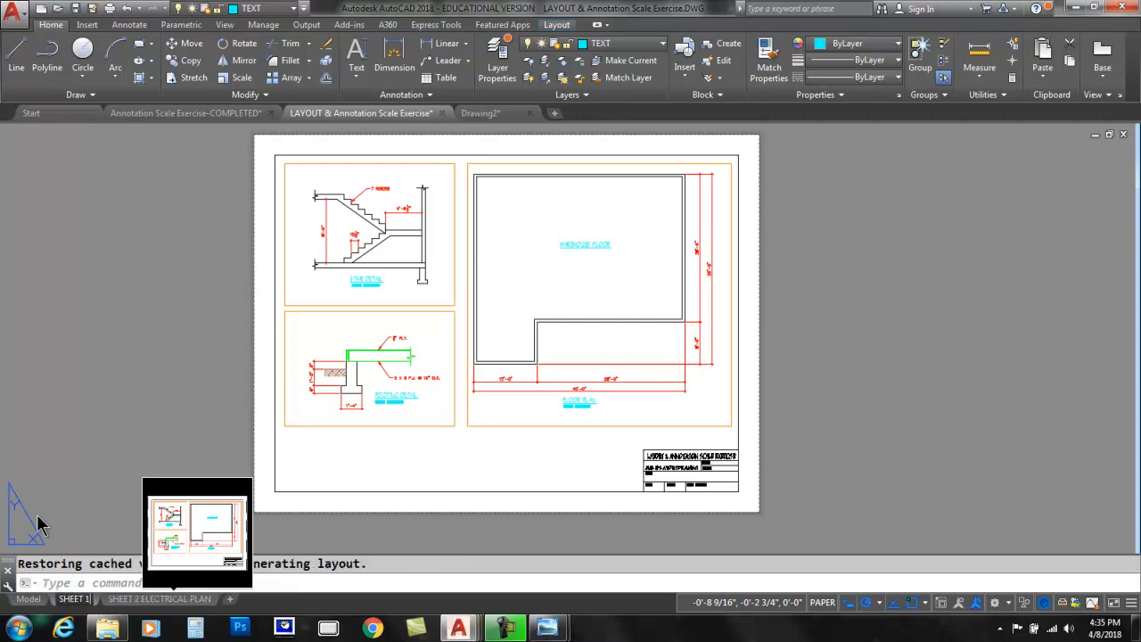
{"action": "type", "text": " FLOOR"}
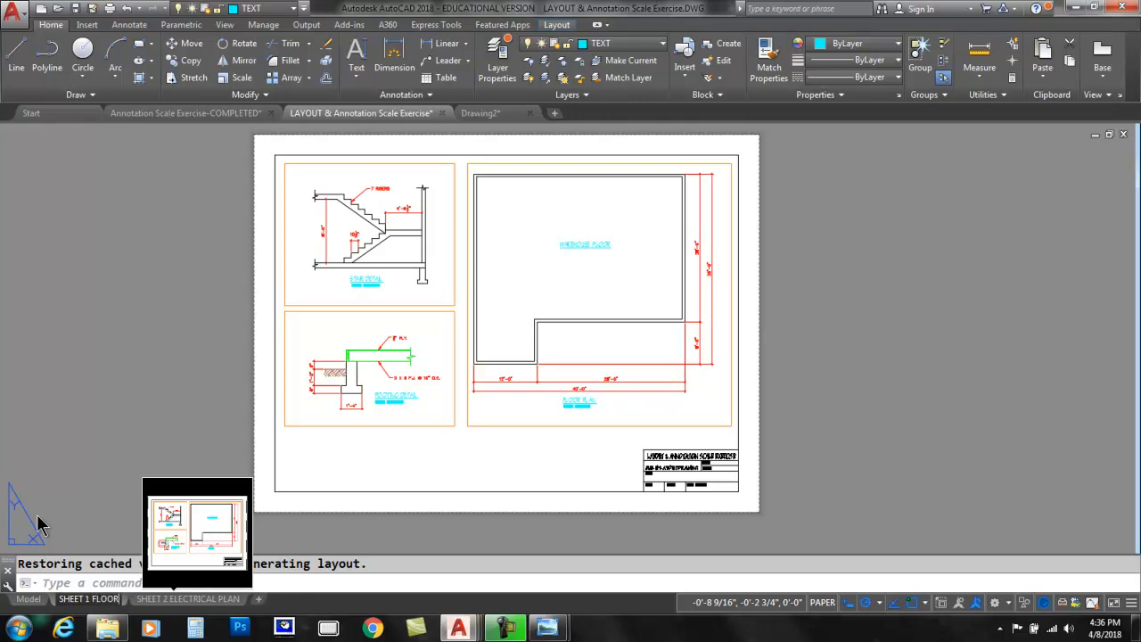
{"action": "type", "text": " PLAN"}
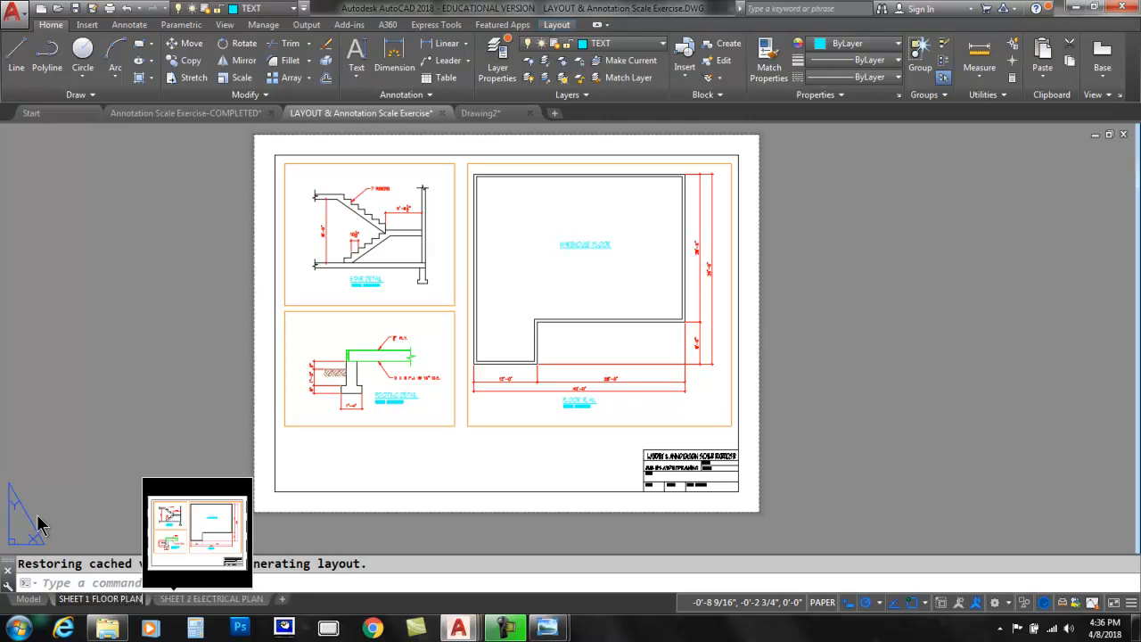
{"action": "key", "text": "Return"}
{"action": "left_click", "coordinate": [92, 312]}
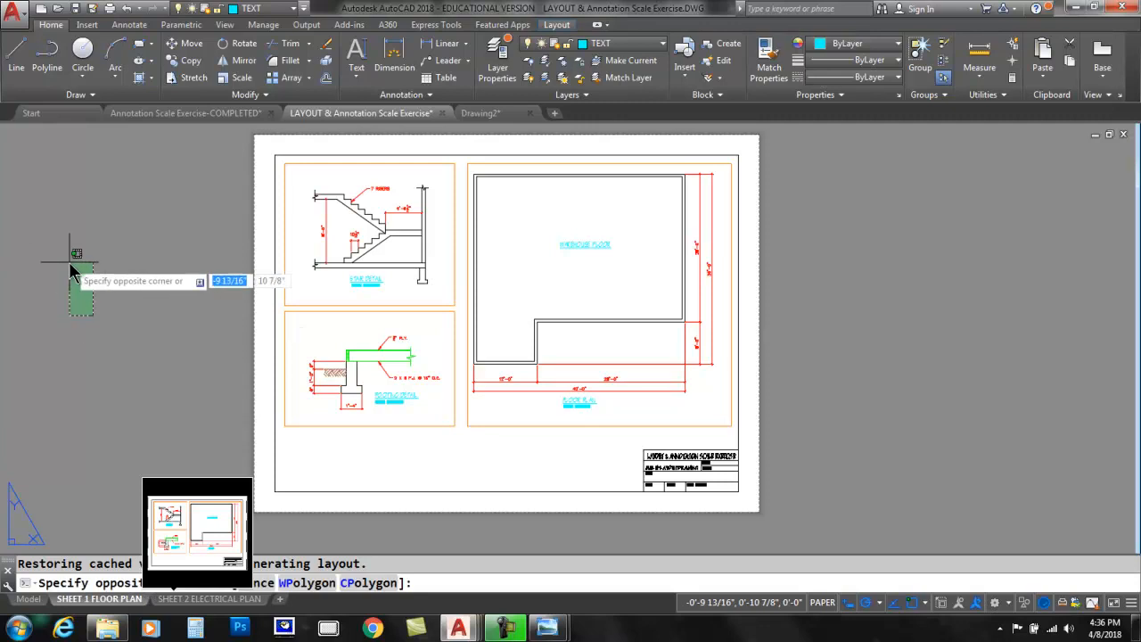
{"action": "left_click", "coordinate": [69, 270]}
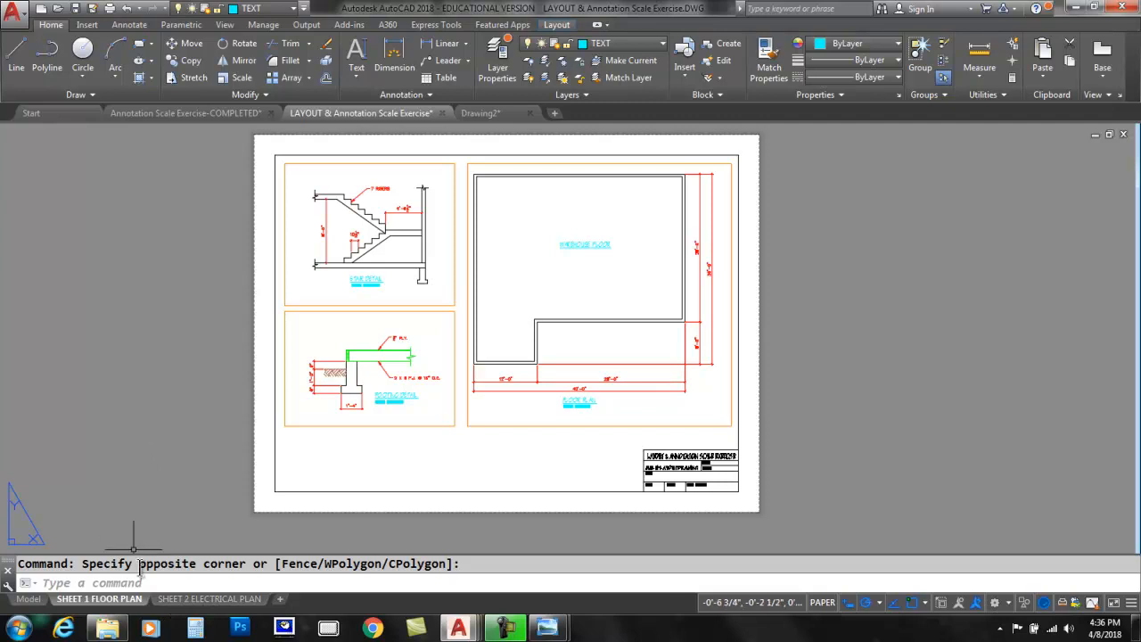
Erase the footing and stair detail viewports from the SHEET 2 ELECTRICAL PLAN layout and return to SHEET 1 FLOOR PLAN.
{"action": "left_click", "coordinate": [225, 607]}
{"action": "left_click", "coordinate": [405, 427]}
{"action": "key", "text": "Delete"}
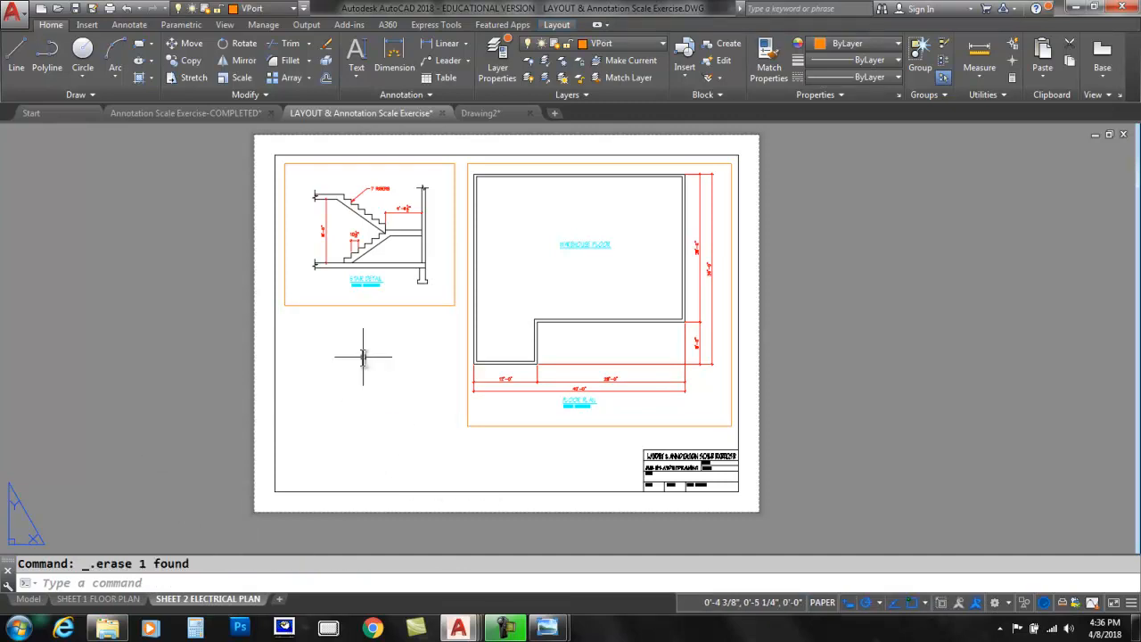
{"action": "left_click", "coordinate": [372, 305]}
{"action": "key", "text": "Delete"}
{"action": "key", "text": "Delete"}
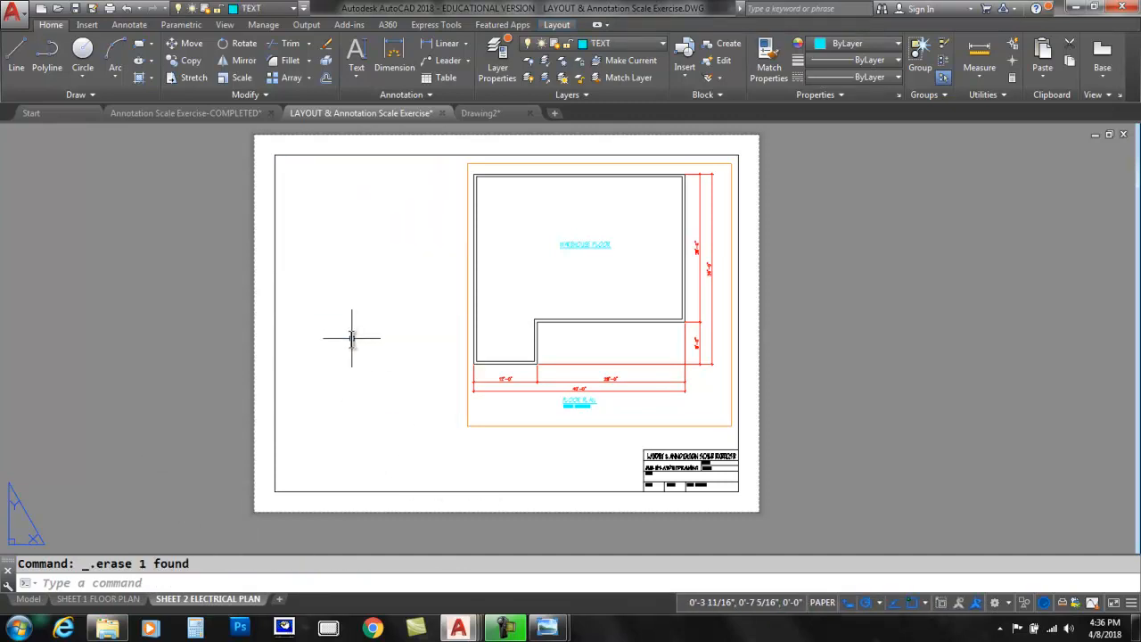
{"action": "left_click", "coordinate": [114, 602]}
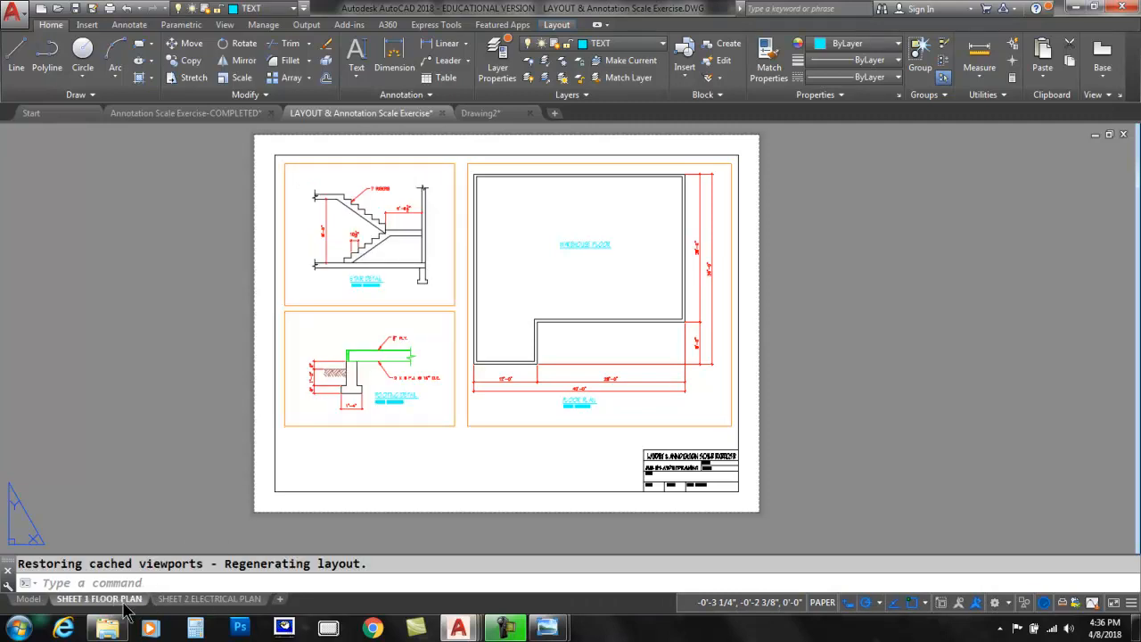
Move the floor plan viewport on the SHEET 2 ELECTRICAL PLAN layout horizontally toward the middle of the sheet.
{"action": "left_click", "coordinate": [208, 598]}
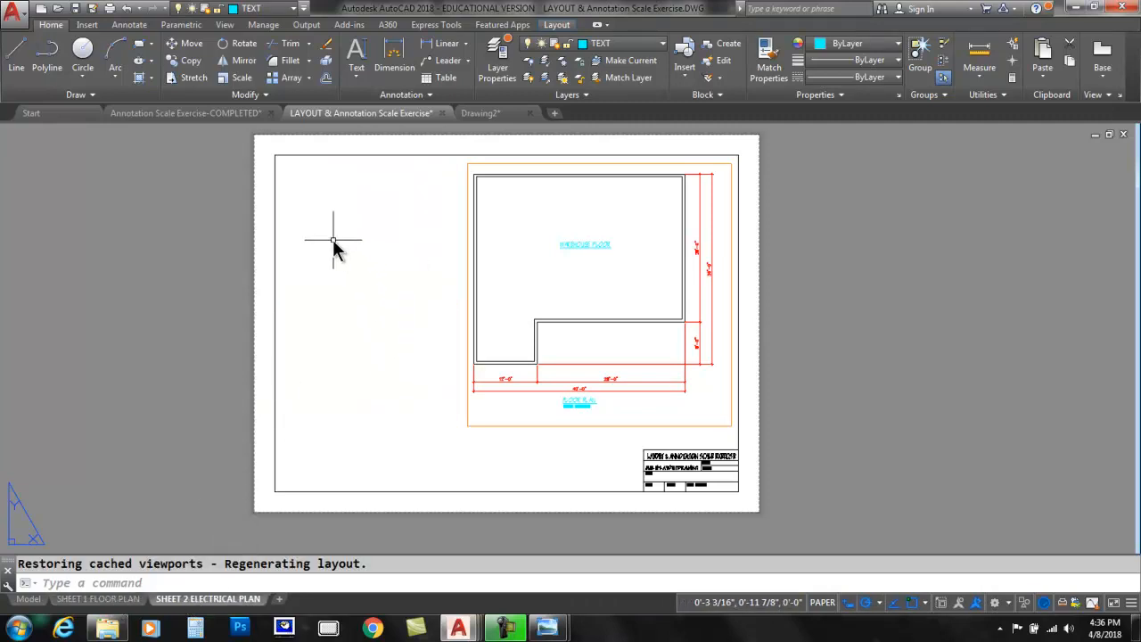
{"action": "left_click", "coordinate": [185, 43]}
{"action": "left_click", "coordinate": [463, 262]}
{"action": "key", "text": "Return"}
{"action": "left_click", "coordinate": [438, 326]}
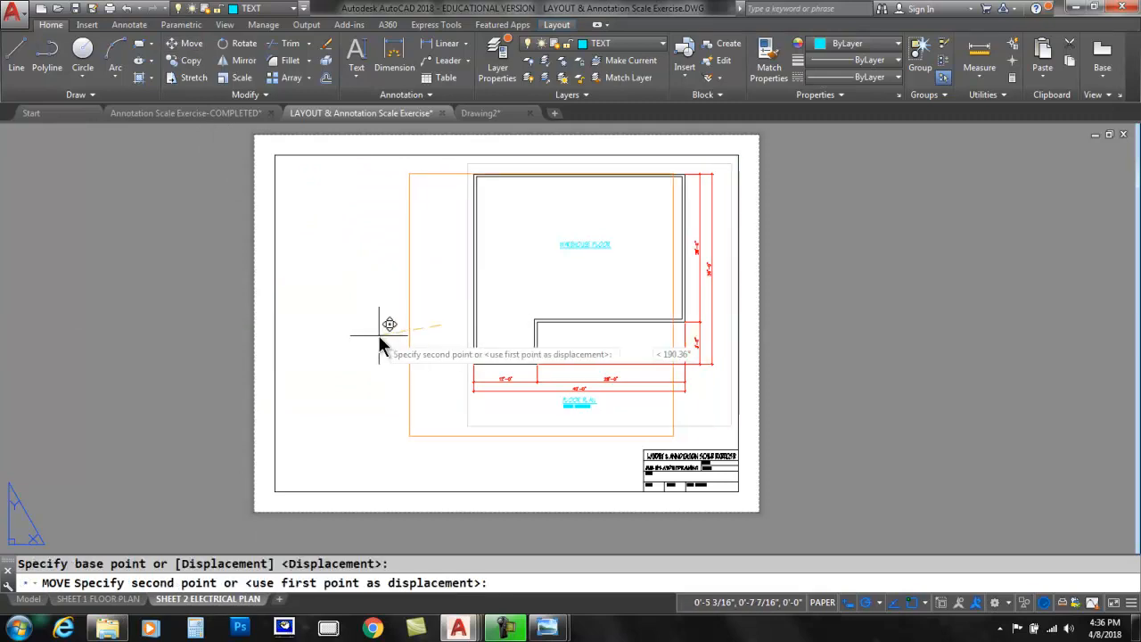
{"action": "left_click", "coordinate": [322, 324]}
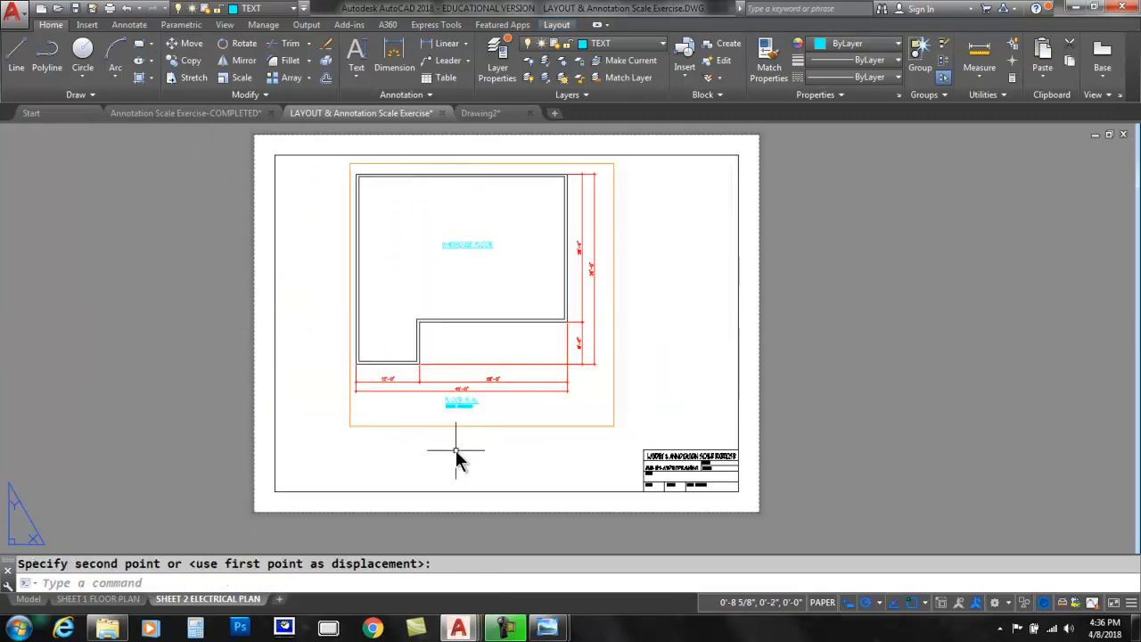
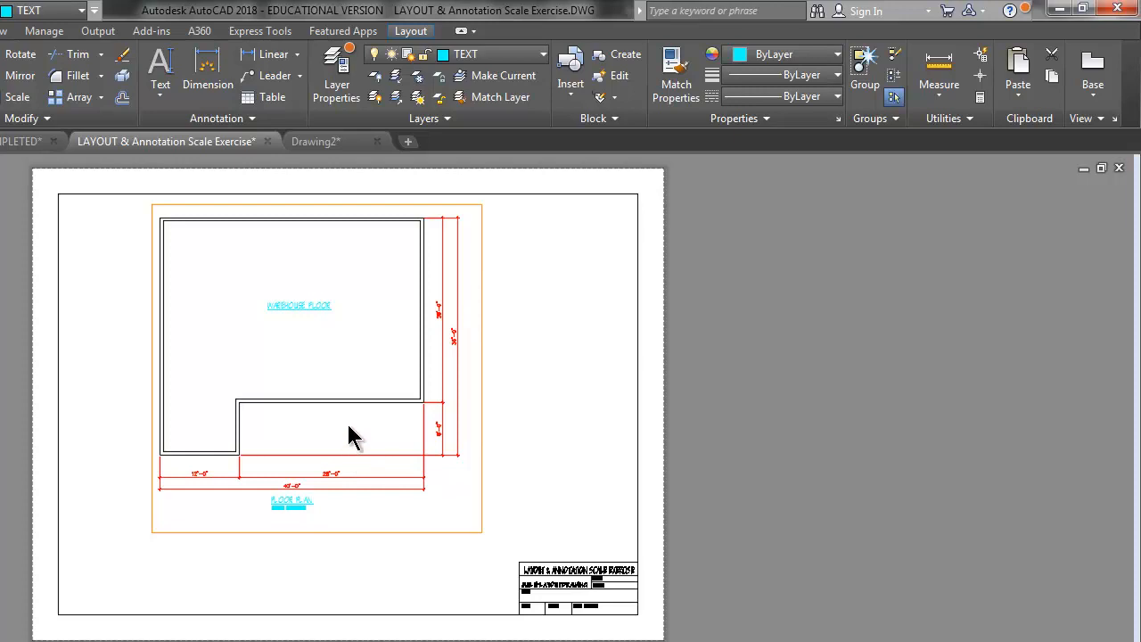
Freeze the DIMENSION layer only in the SHEET 2 floor plan viewport and check the dimensions on SHEET 1 FLOOR PLAN.
{"action": "double_click", "coordinate": [349, 425]}
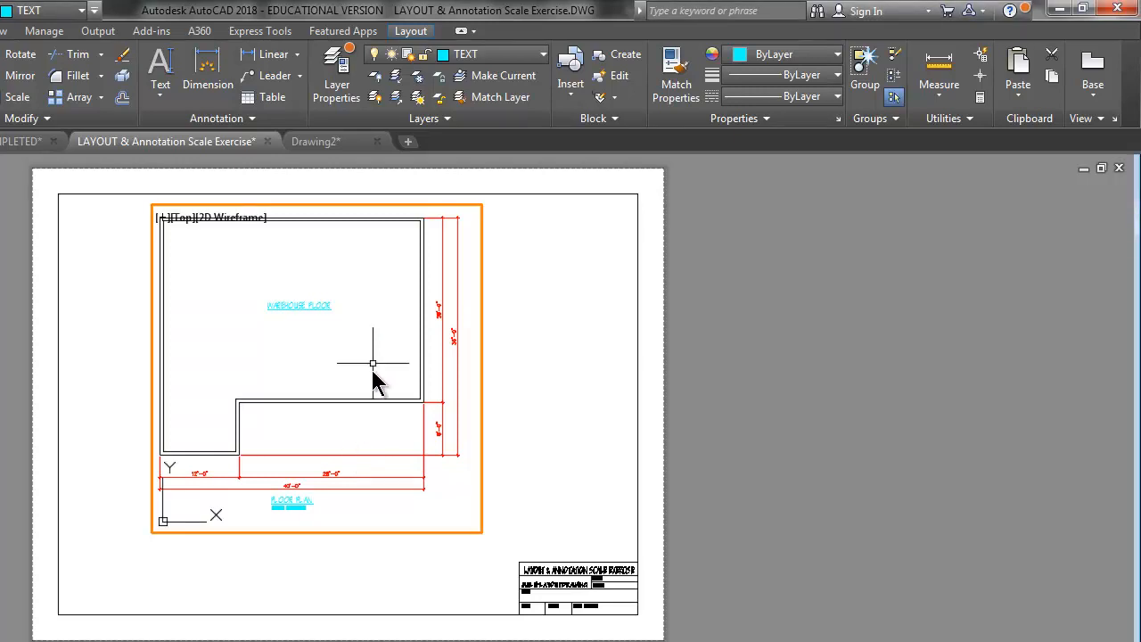
{"action": "left_click", "coordinate": [511, 58]}
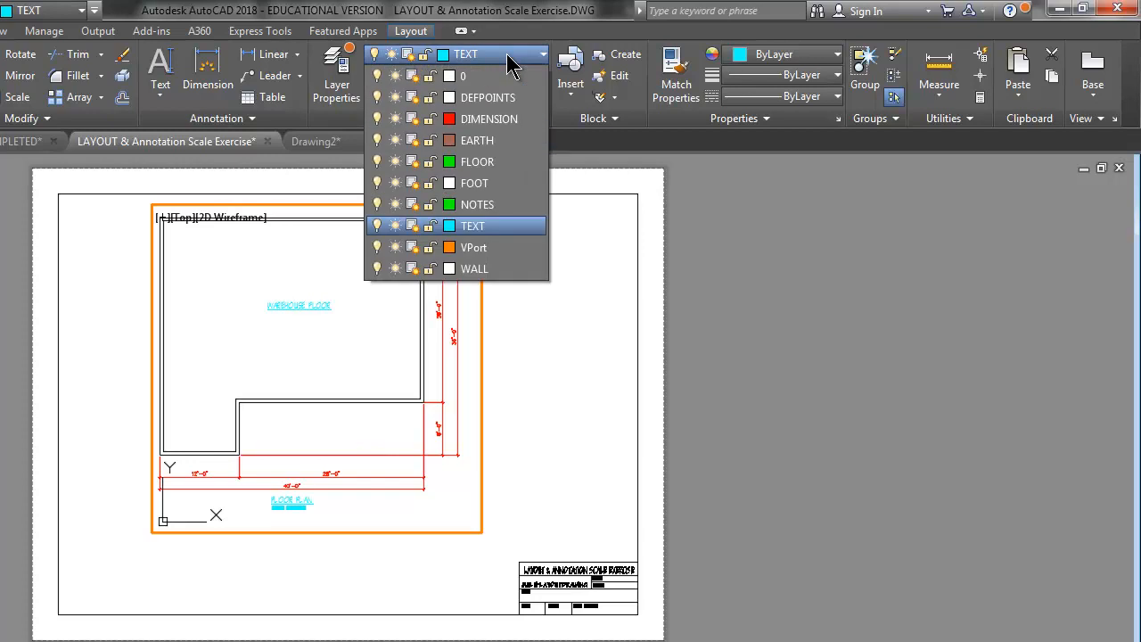
{"action": "left_click", "coordinate": [412, 120]}
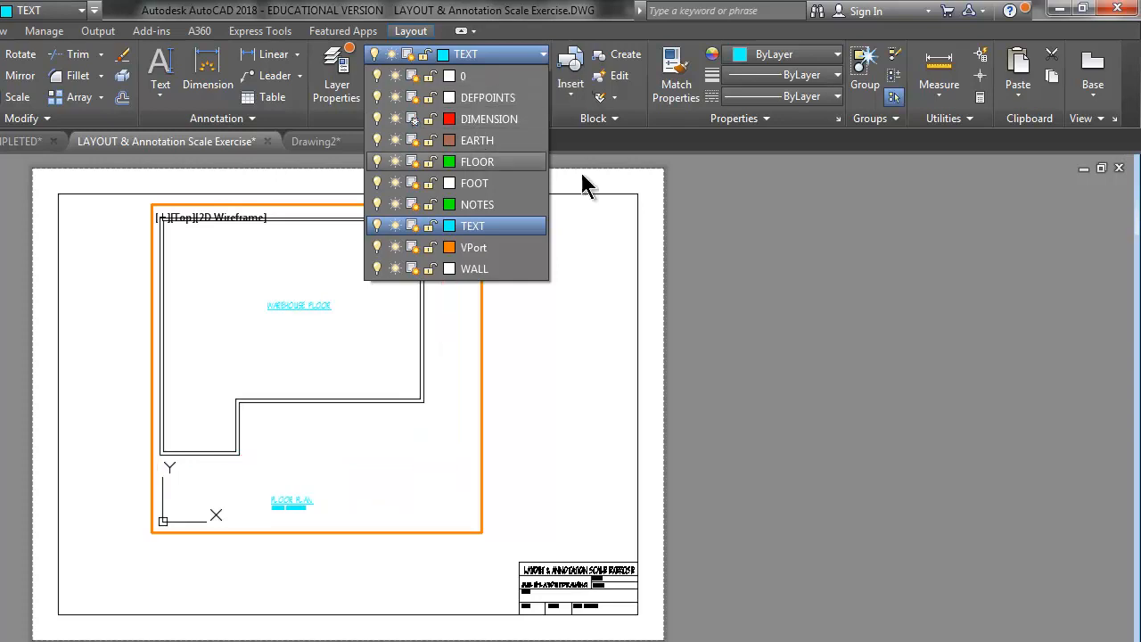
{"action": "left_click", "coordinate": [767, 225]}
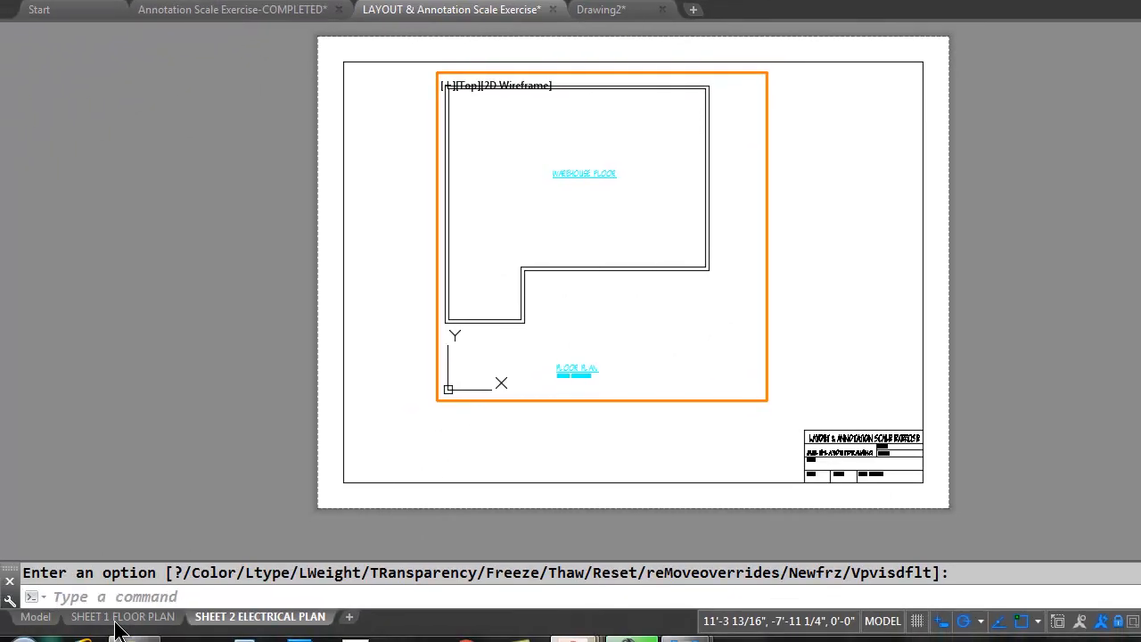
{"action": "left_click", "coordinate": [120, 624]}
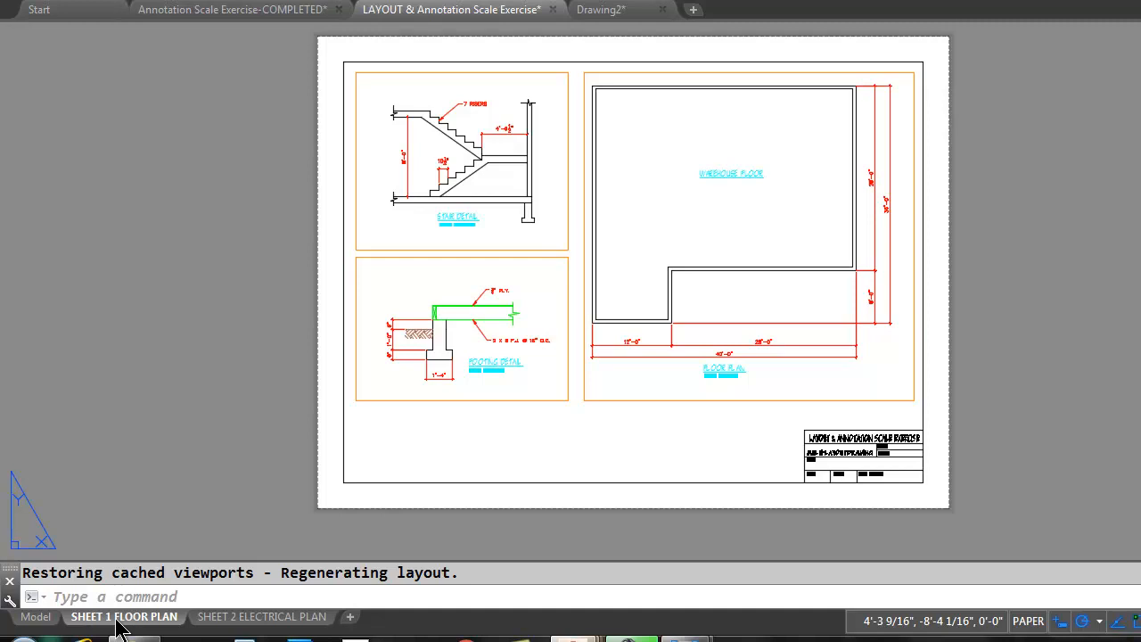
In model space, create a layer named ELECTRIC, colour it green and make it the current layer.
{"action": "left_click", "coordinate": [35, 617]}
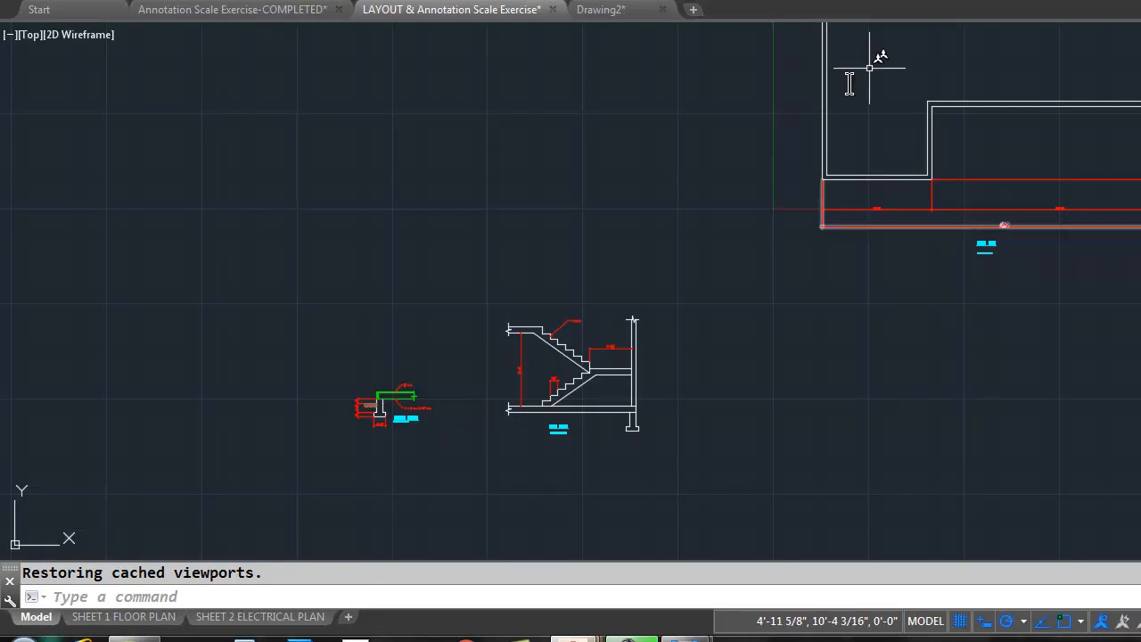
{"action": "middle_click_drag", "start_coordinate": [1064, 145], "coordinate": [683, 360]}
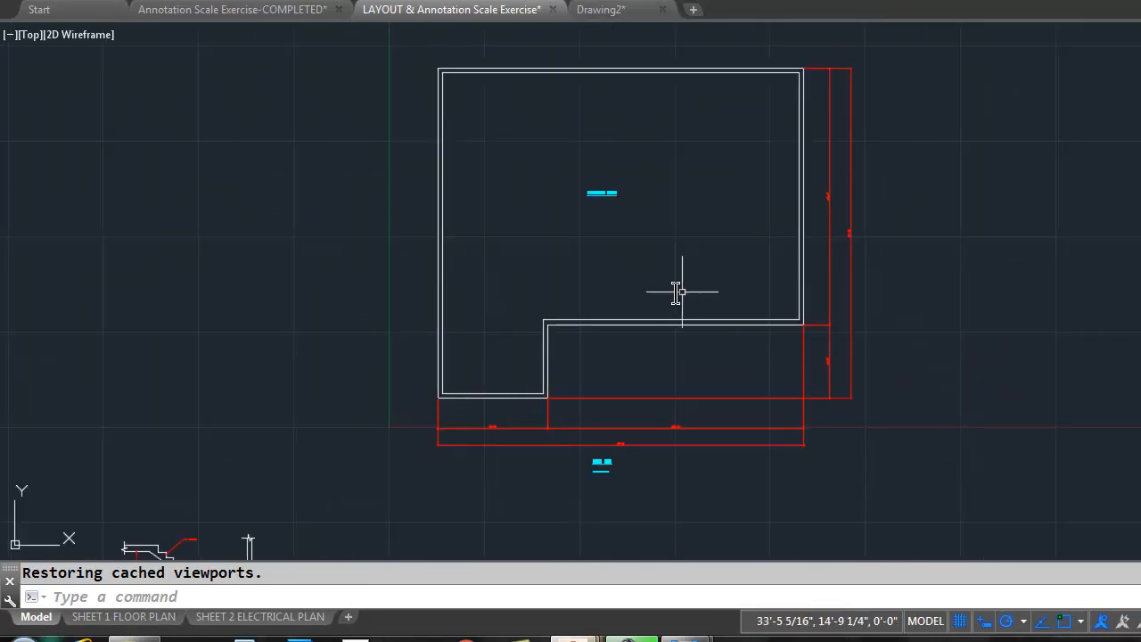
{"action": "scroll", "coordinate": [660, 280], "scroll_direction": "up", "scroll_amount": 4}
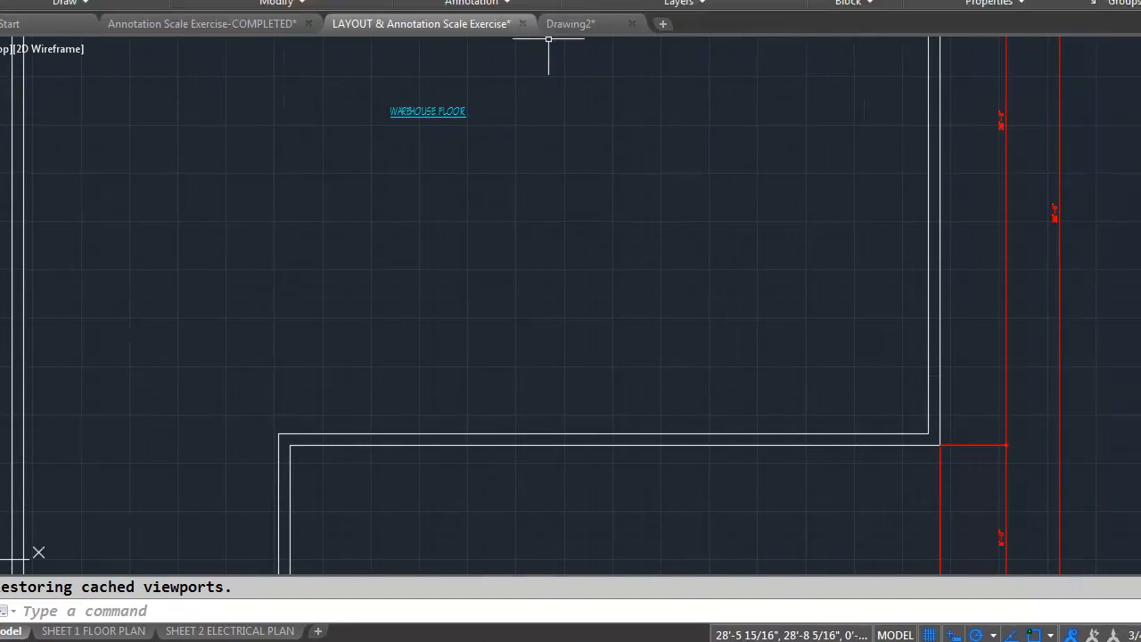
{"action": "left_click", "coordinate": [334, 89]}
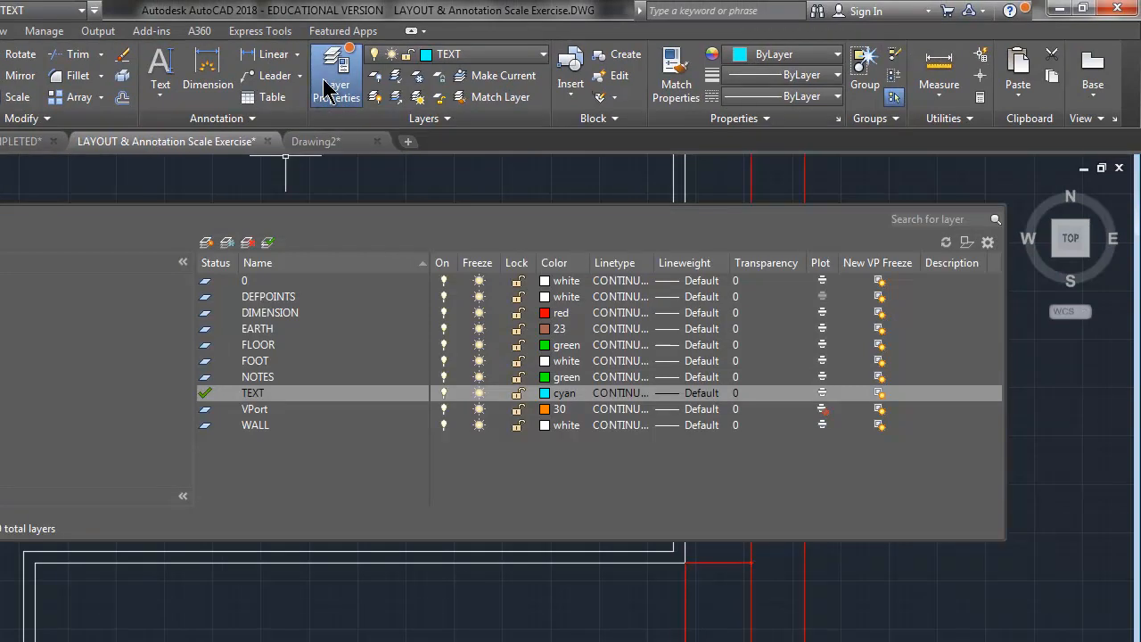
{"action": "left_click", "coordinate": [206, 246]}
{"action": "type", "text": "e"}
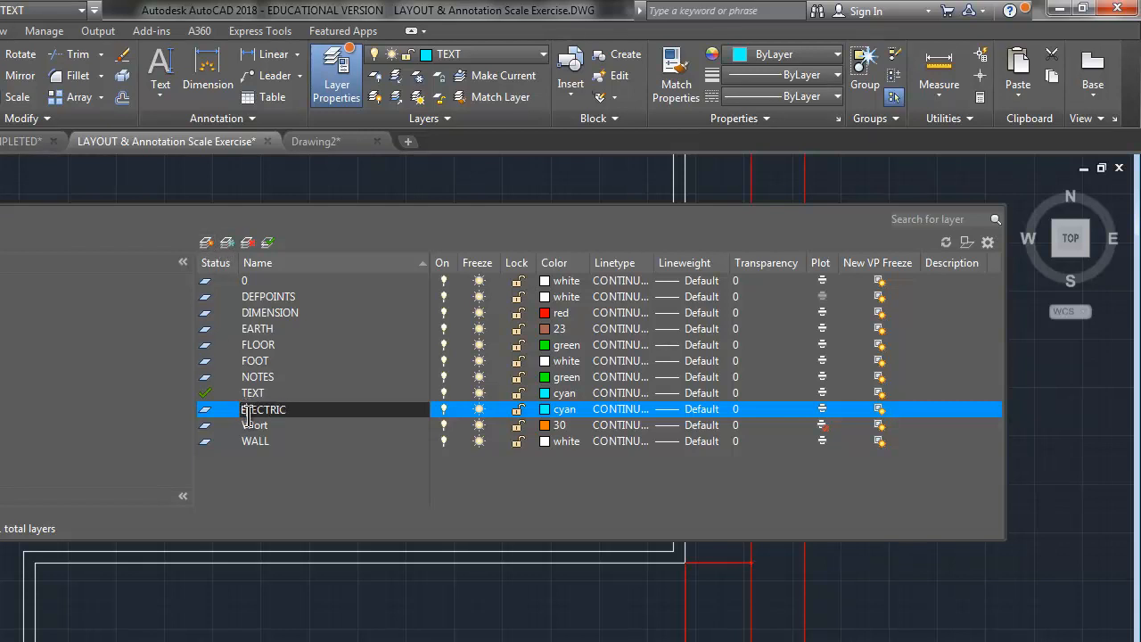
{"action": "left_click", "coordinate": [546, 409]}
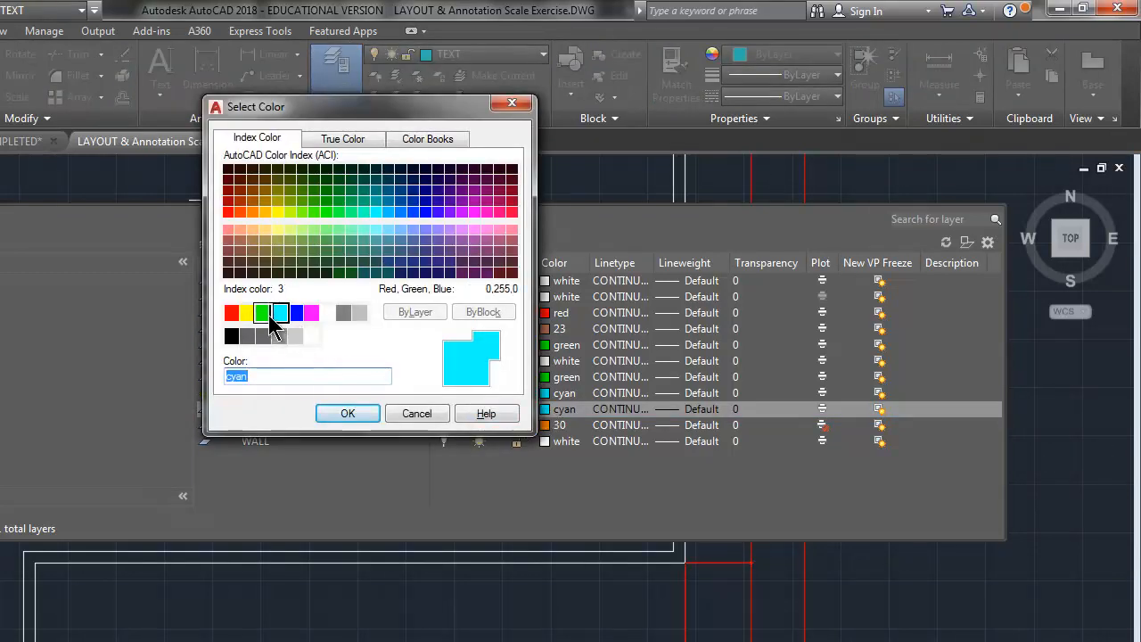
{"action": "left_click", "coordinate": [263, 313]}
{"action": "left_click", "coordinate": [347, 413]}
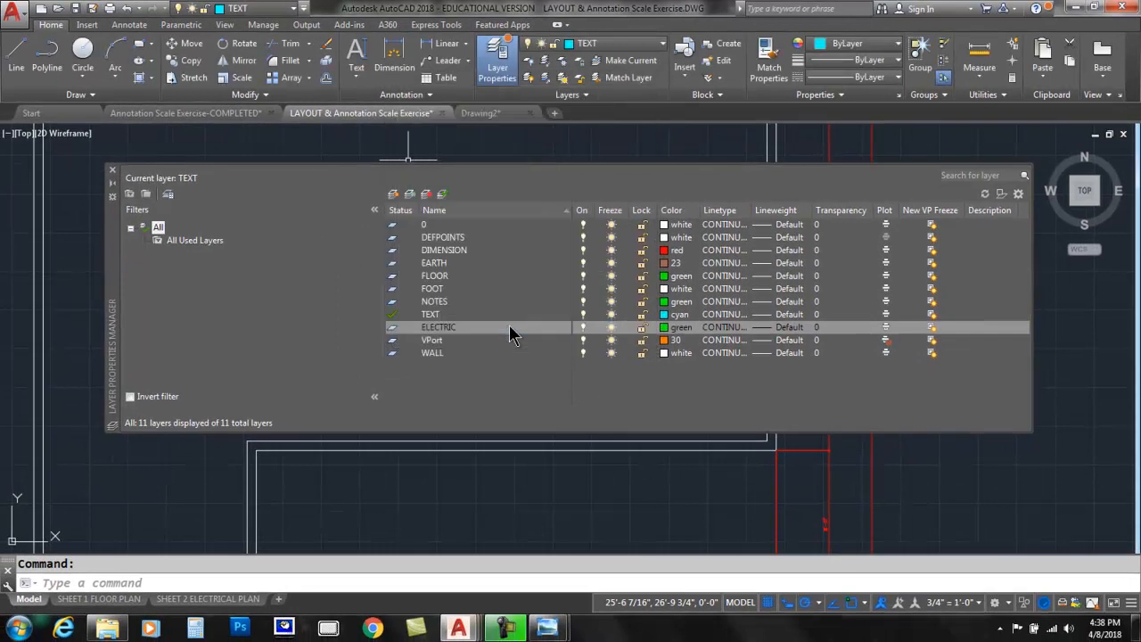
{"action": "double_click", "coordinate": [391, 328]}
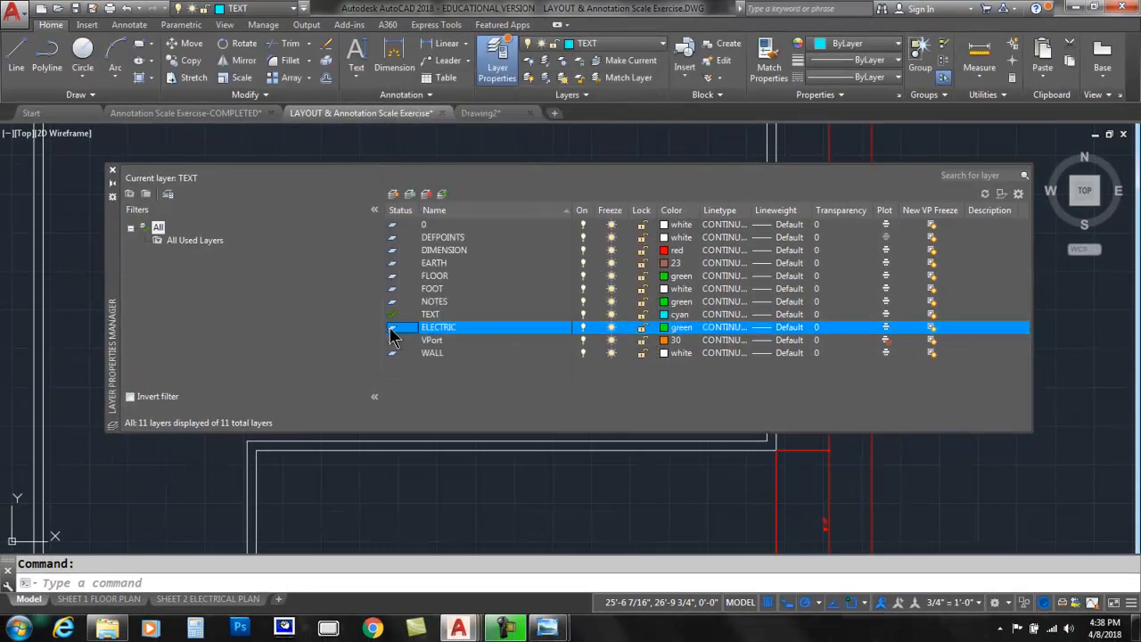
{"action": "left_click", "coordinate": [112, 170]}
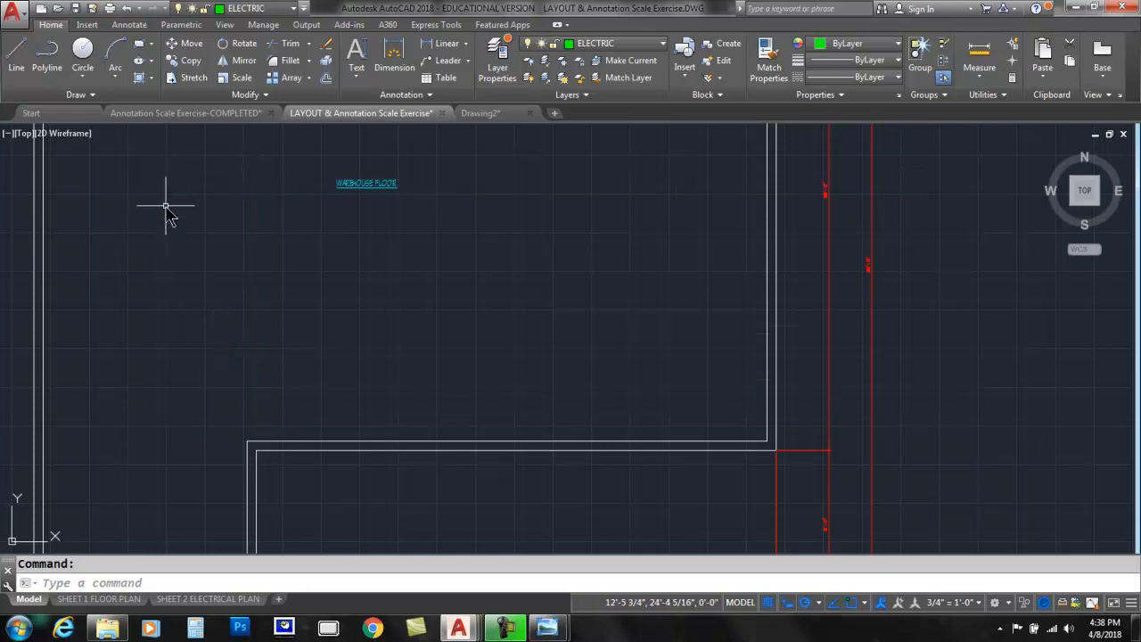
Draw a small circle just above the wall's inside corner and a vertical line crossing it off-centre, extending above the circle.
{"action": "left_click", "coordinate": [82, 55]}
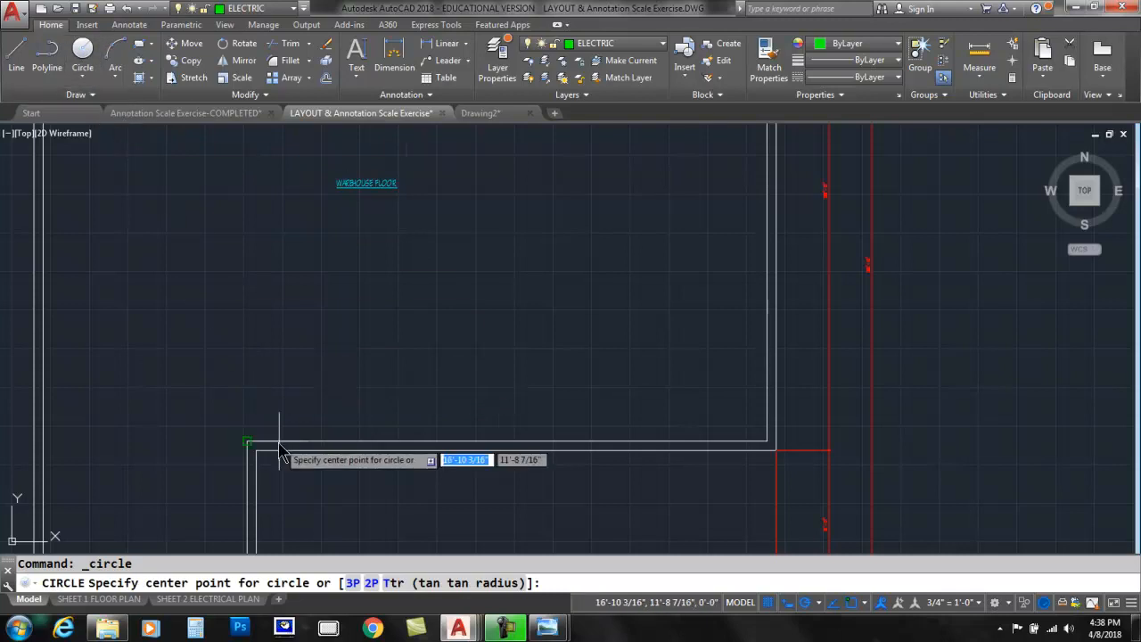
{"action": "scroll", "coordinate": [236, 441], "scroll_direction": "up", "scroll_amount": 3}
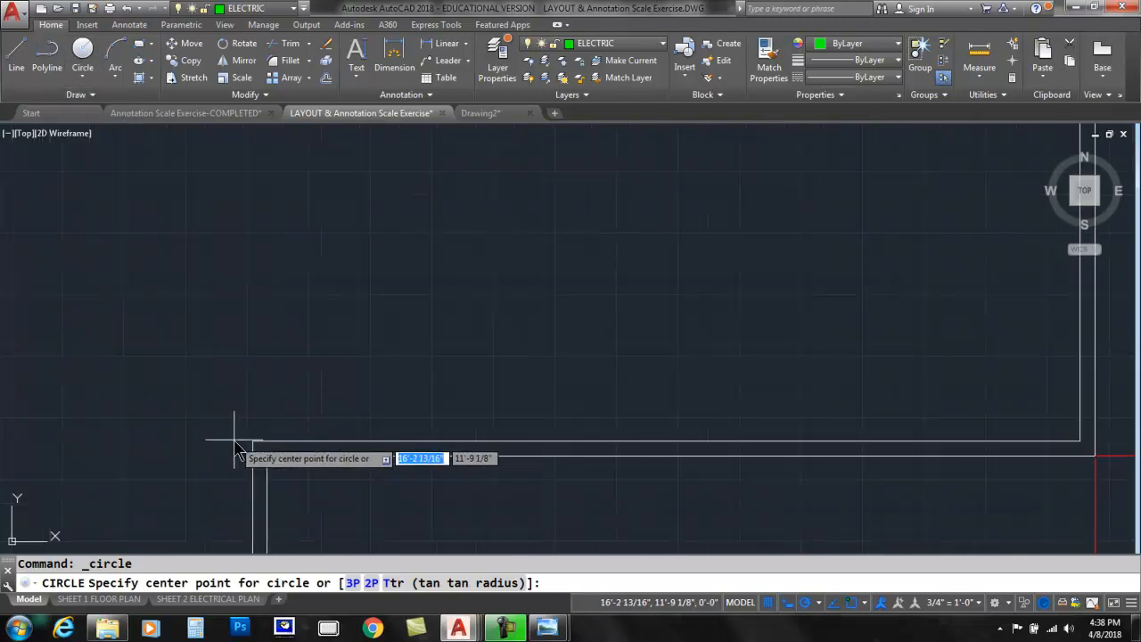
{"action": "left_click", "coordinate": [298, 407]}
{"action": "left_click", "coordinate": [298, 389]}
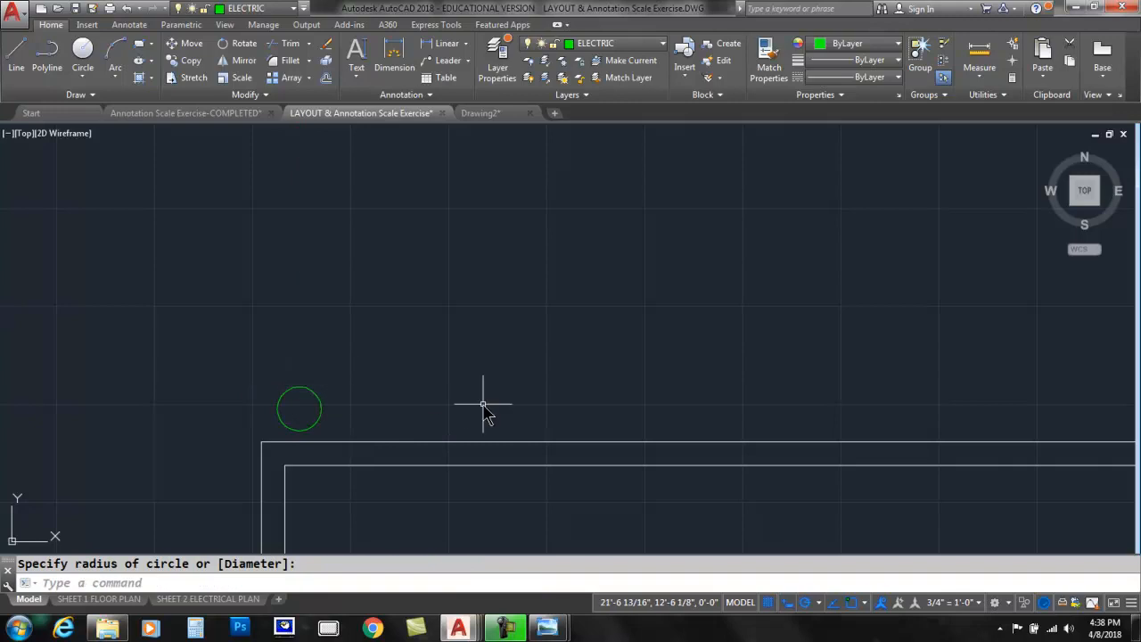
{"action": "left_click", "coordinate": [17, 55]}
{"action": "left_click", "coordinate": [290, 357]}
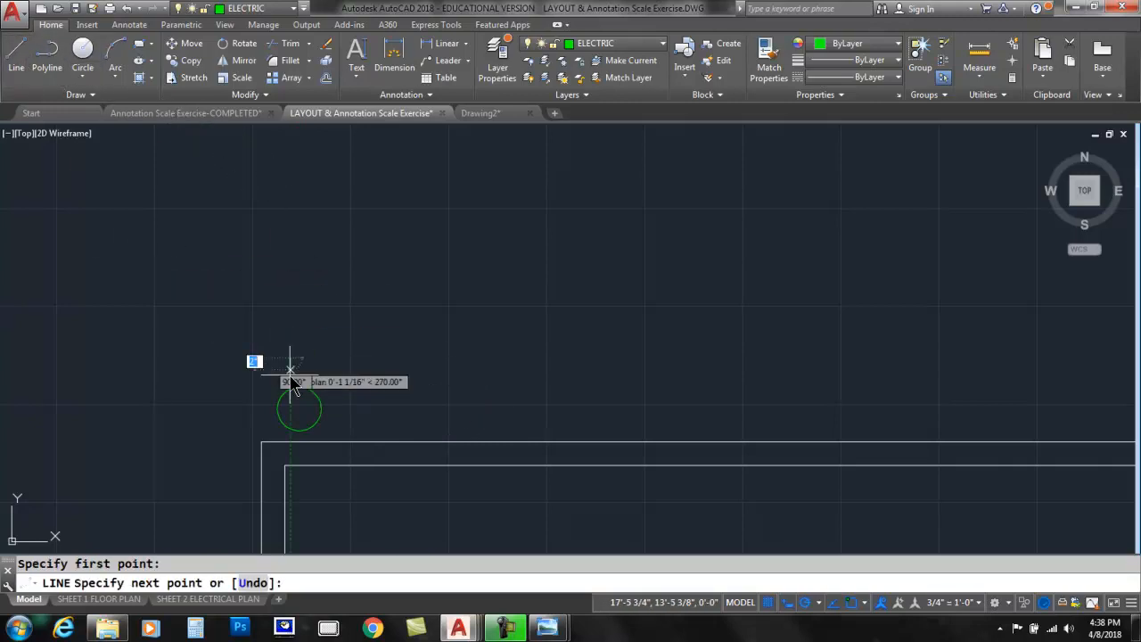
{"action": "left_click", "coordinate": [289, 428]}
{"action": "key", "text": "Return"}
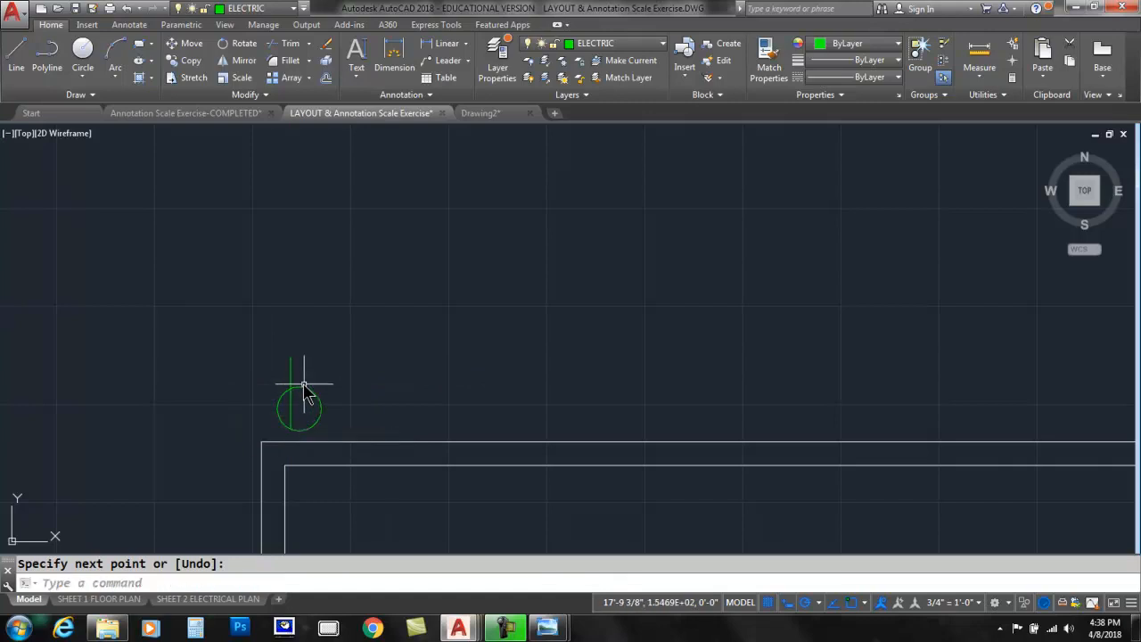
Mirror the vertical line about the circle's vertical centreline, keeping the original line, to complete the outlet symbol.
{"action": "left_click", "coordinate": [239, 59]}
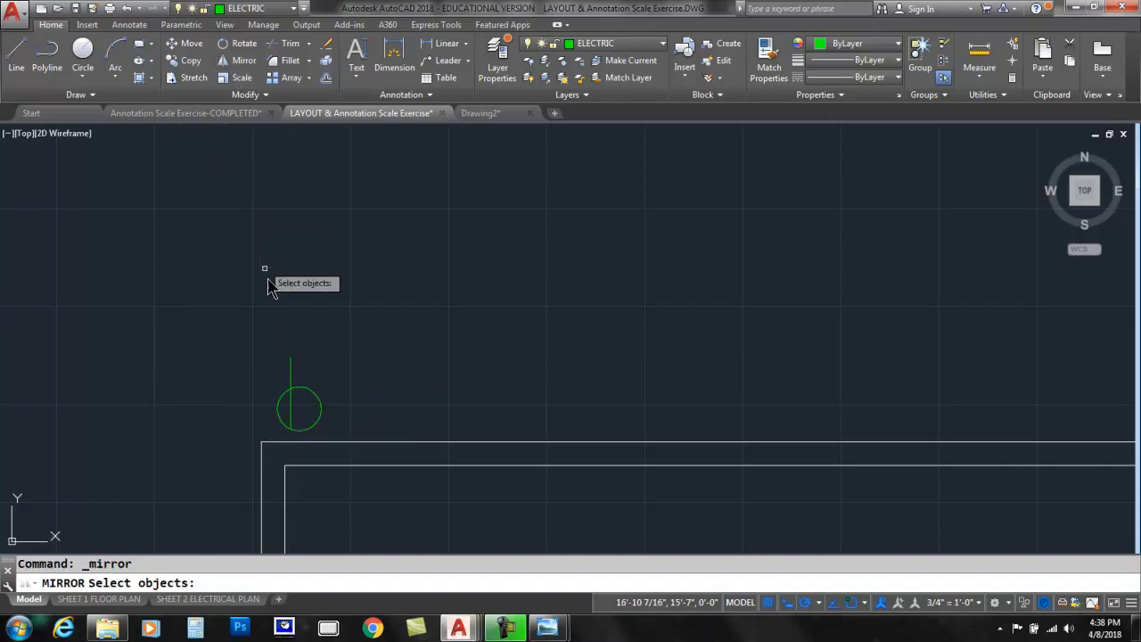
{"action": "left_click", "coordinate": [290, 366]}
{"action": "key", "text": "Return"}
{"action": "left_click", "coordinate": [299, 403]}
{"action": "left_click", "coordinate": [302, 358]}
{"action": "key", "text": "Return"}
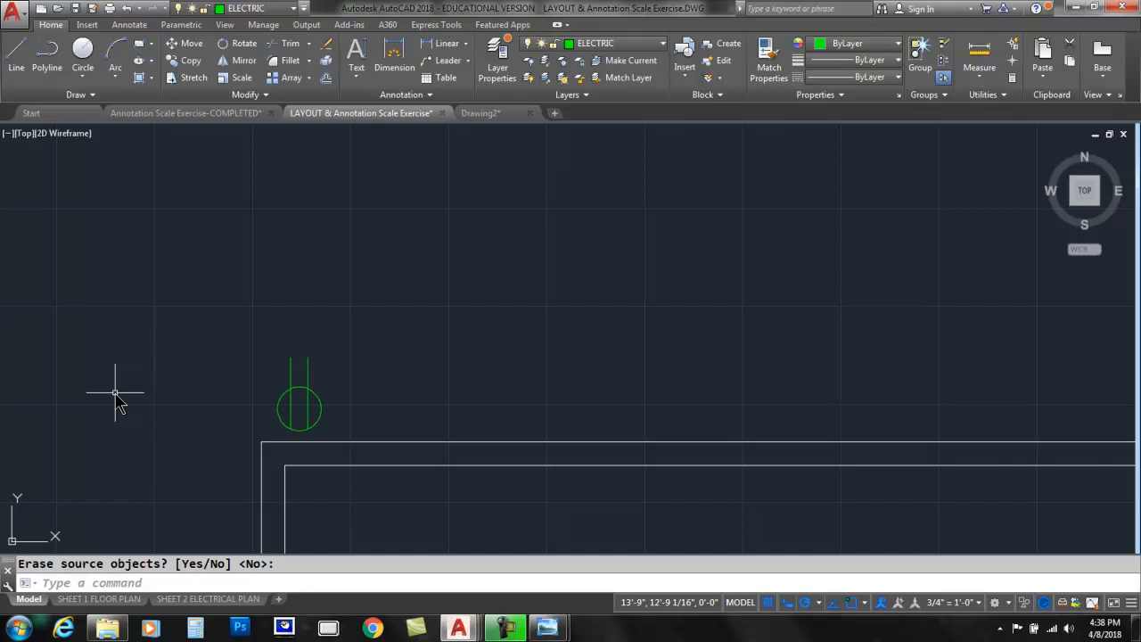
{"action": "scroll", "coordinate": [129, 379], "scroll_direction": "down", "scroll_amount": 4}
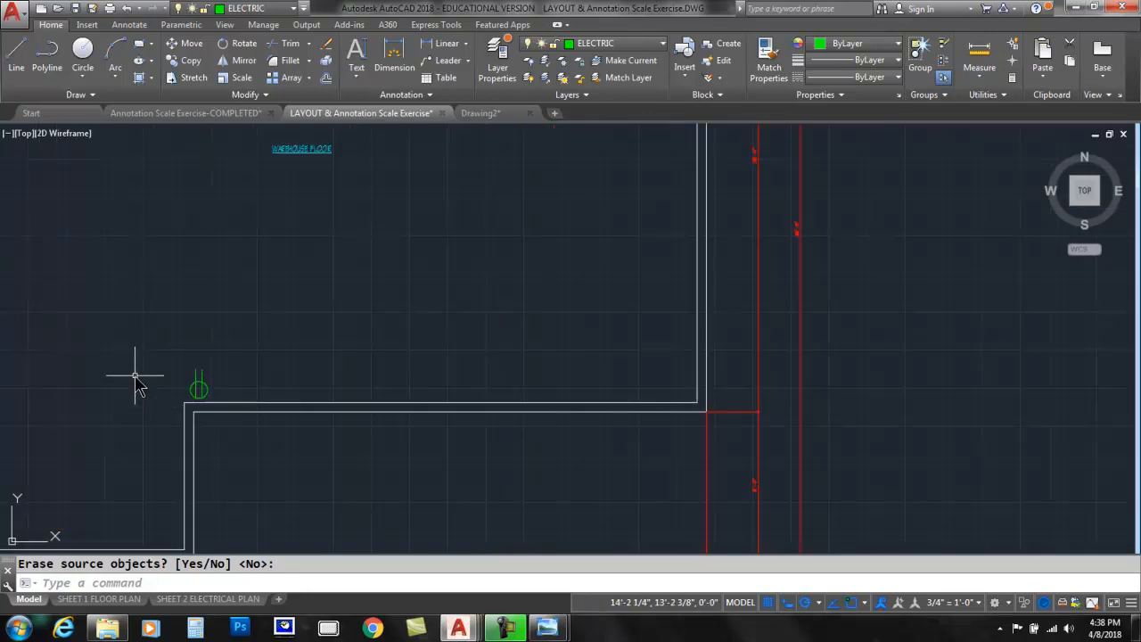
{"action": "left_click", "coordinate": [191, 60]}
{"action": "left_click", "coordinate": [165, 313]}
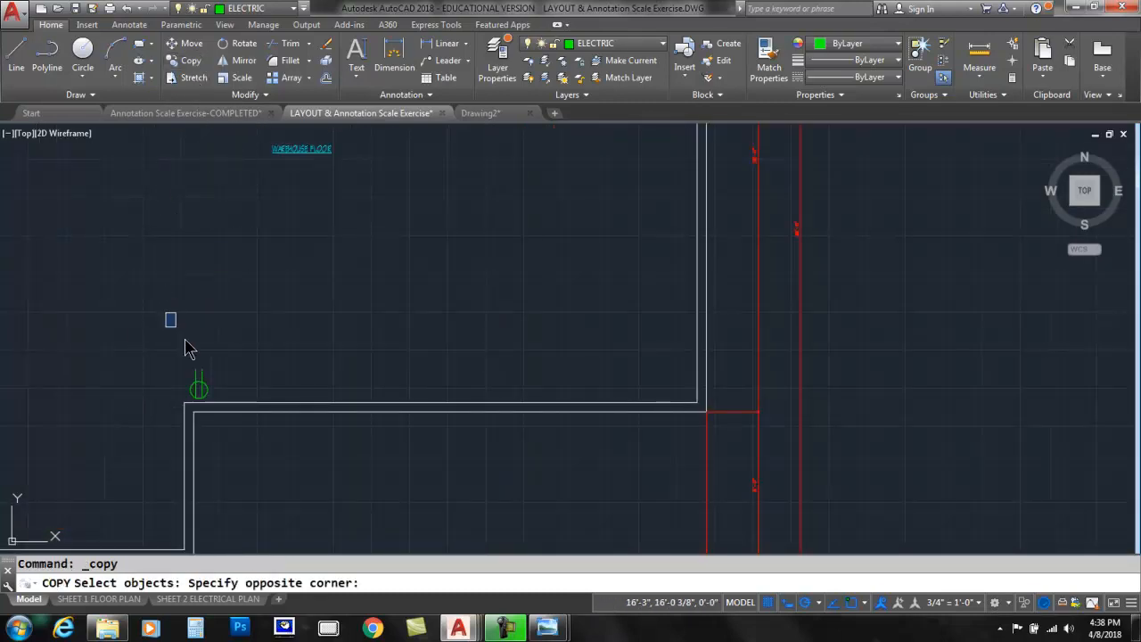
{"action": "left_click", "coordinate": [223, 402]}
{"action": "key", "text": "Return"}
{"action": "key", "text": "Return"}
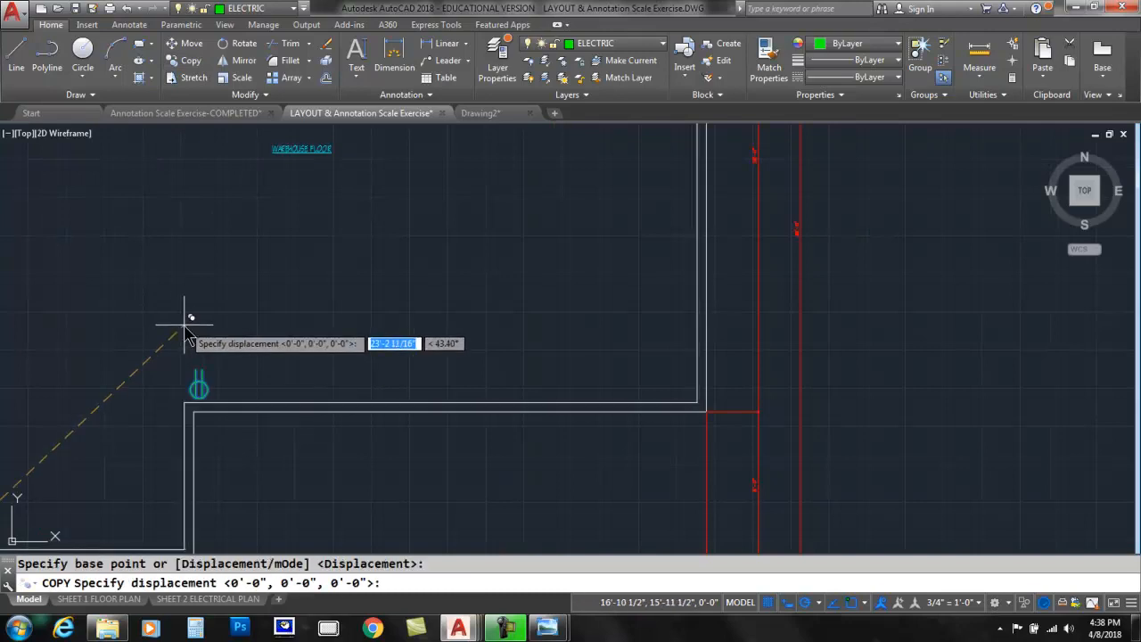
{"action": "key", "text": "Escape"}
Copy the outlet symbol to four more positions in a row along the warehouse's lower horizontal wall.
{"action": "key", "text": "Return"}
{"action": "left_click", "coordinate": [175, 341]}
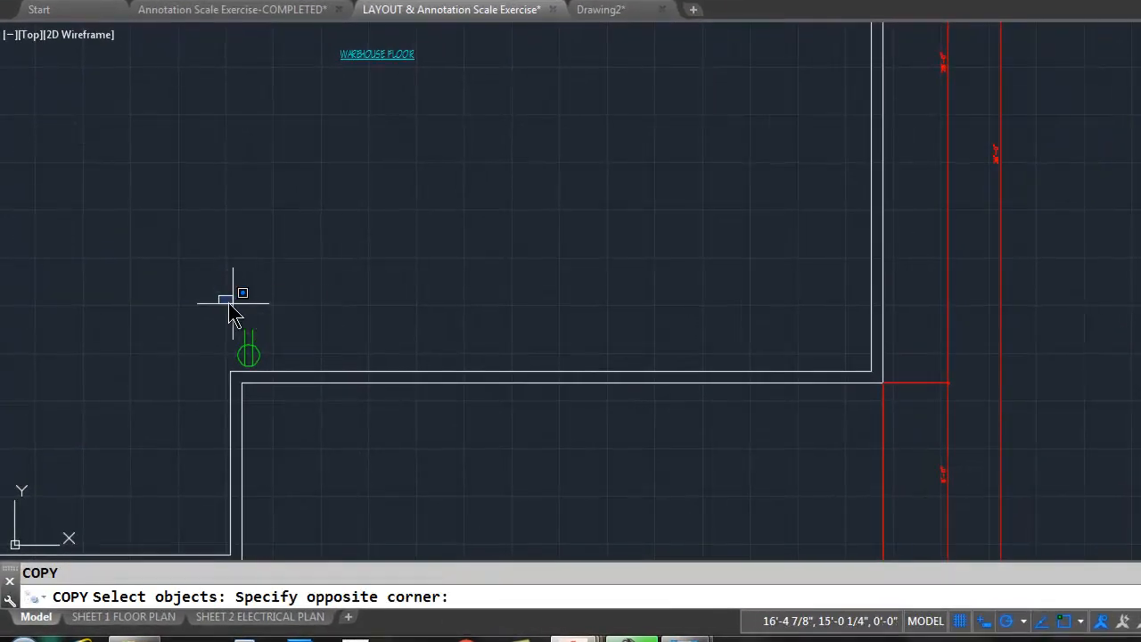
{"action": "left_click", "coordinate": [279, 384]}
{"action": "key", "text": "Return"}
{"action": "left_click", "coordinate": [246, 289]}
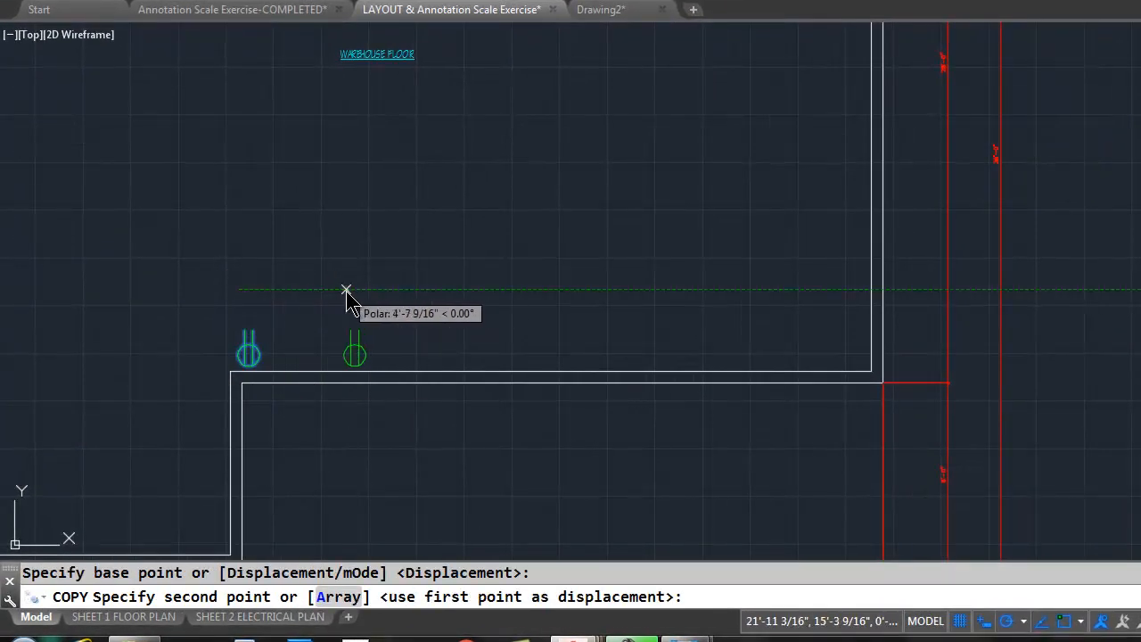
{"action": "left_click", "coordinate": [352, 288]}
{"action": "left_click", "coordinate": [509, 289]}
{"action": "left_click", "coordinate": [661, 289]}
{"action": "left_click", "coordinate": [814, 278]}
{"action": "key", "text": "Return"}
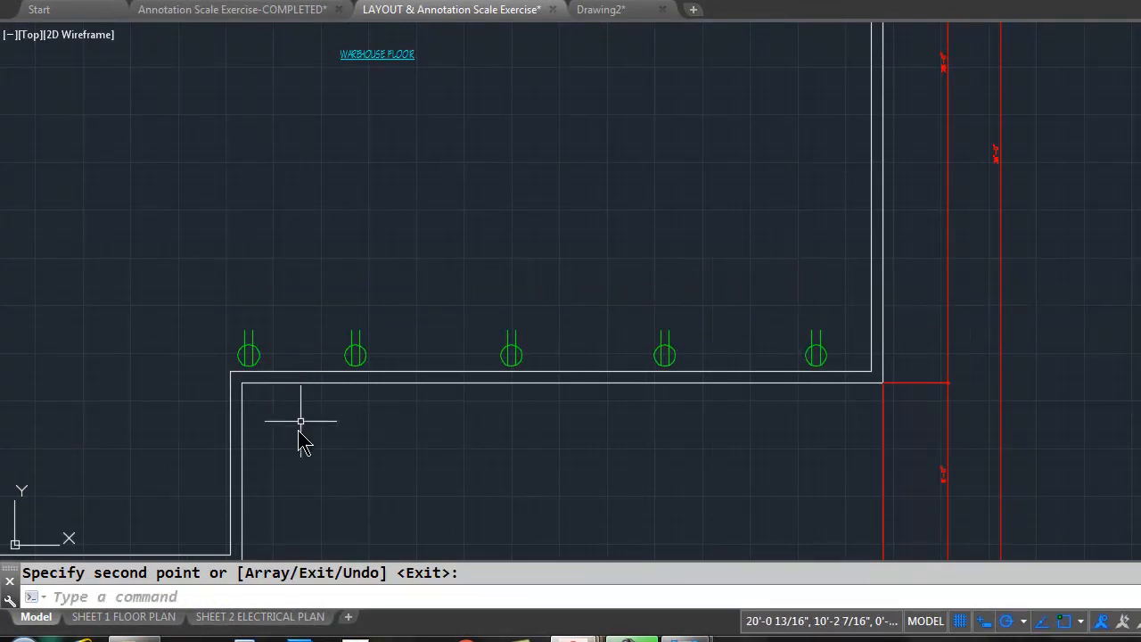
On Sheet 1, activate the floor plan viewport and freeze the ELECTRIC layer in that viewport only.
{"action": "left_click", "coordinate": [136, 617]}
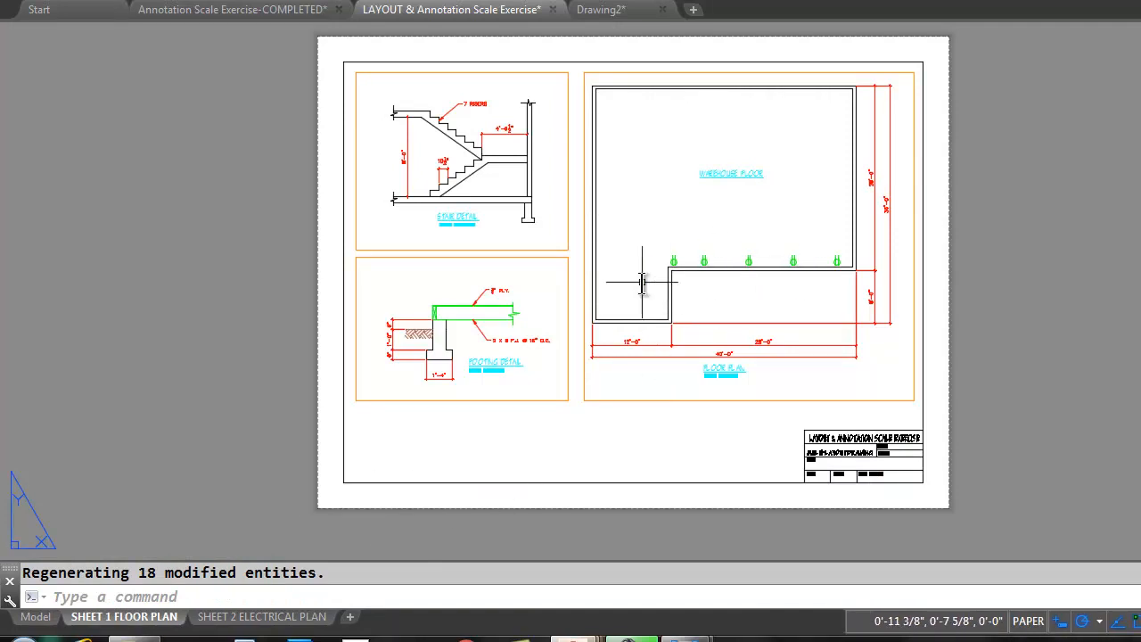
{"action": "left_click", "coordinate": [237, 622]}
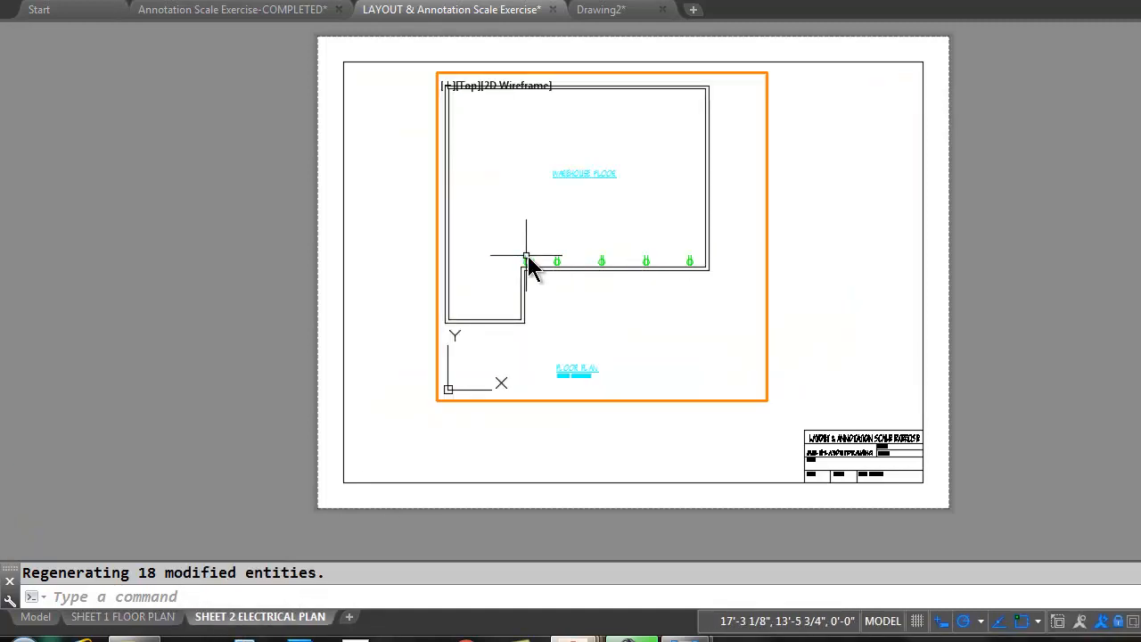
{"action": "left_click", "coordinate": [125, 617]}
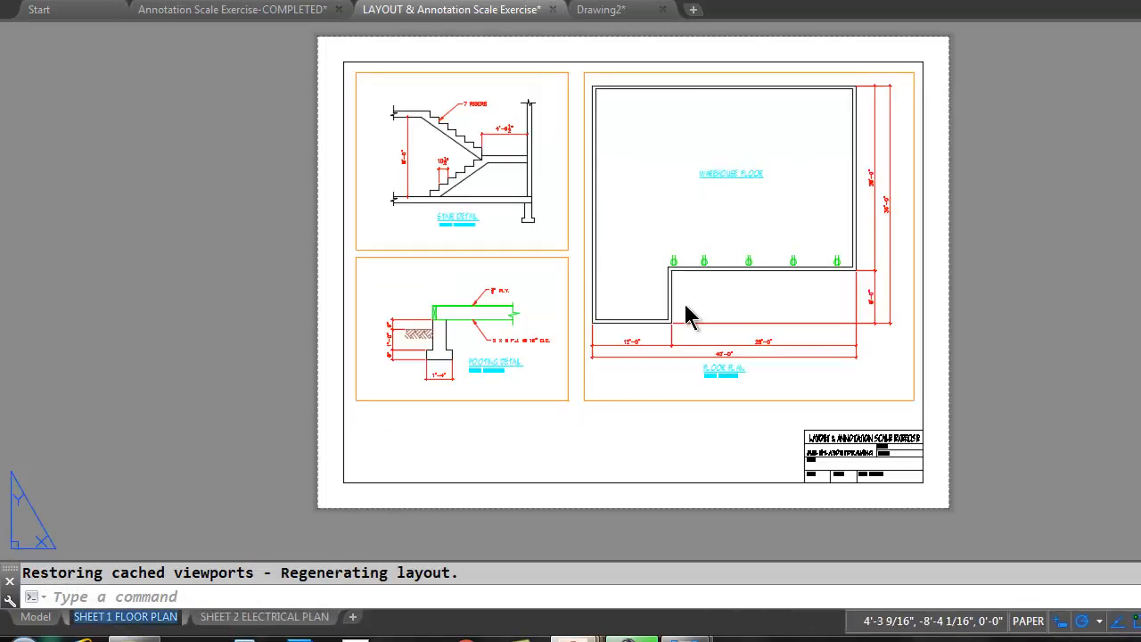
{"action": "double_click", "coordinate": [678, 223]}
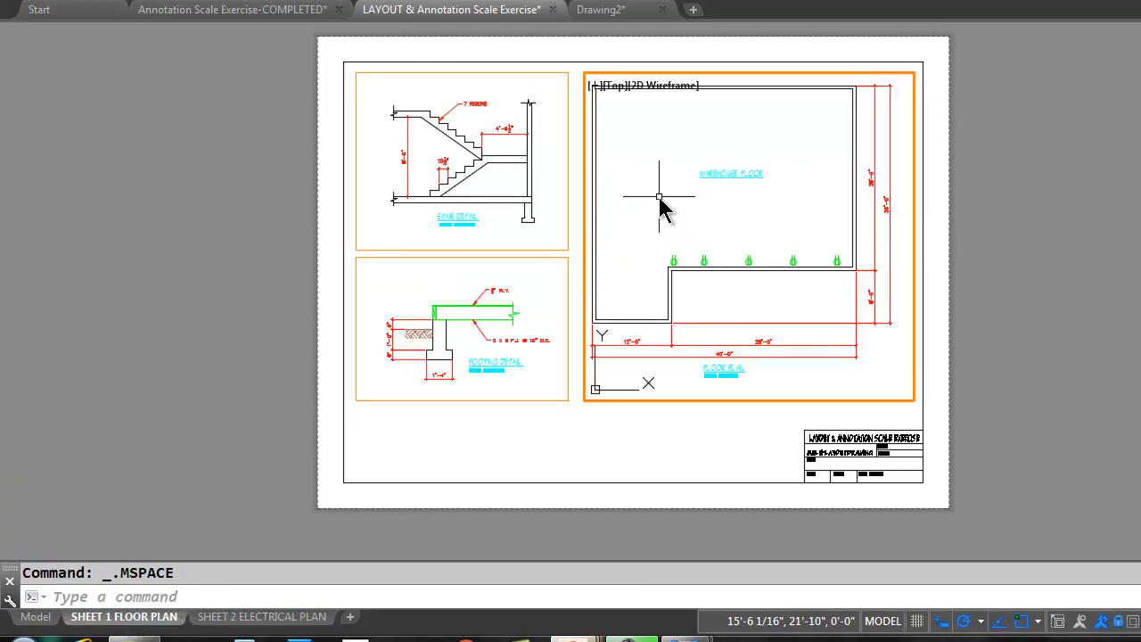
{"action": "left_click", "coordinate": [802, 1]}
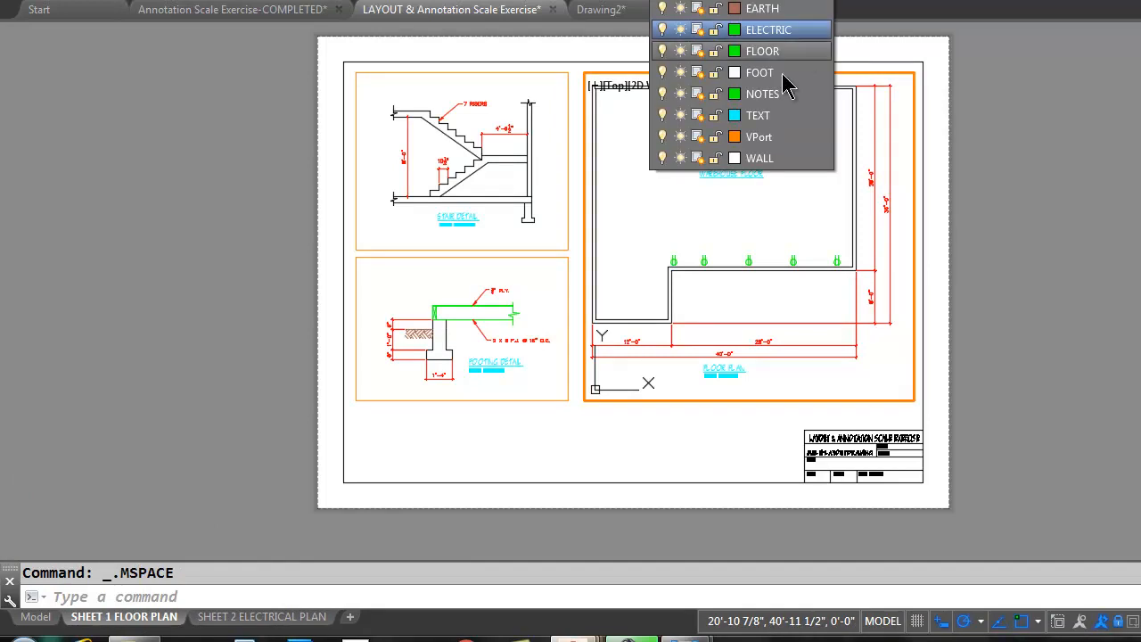
{"action": "left_click", "coordinate": [696, 31]}
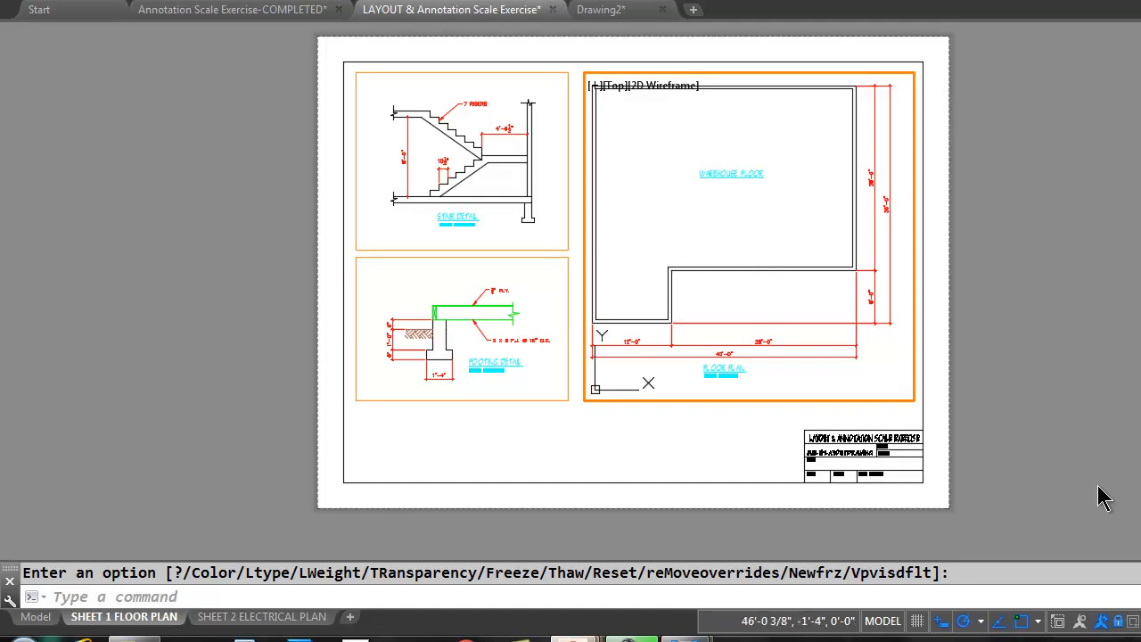
On Sheet 2, return to paper space and copy the floor plan viewport horizontally beside the original, partly beyond the sheet's right edge.
{"action": "left_click", "coordinate": [260, 617]}
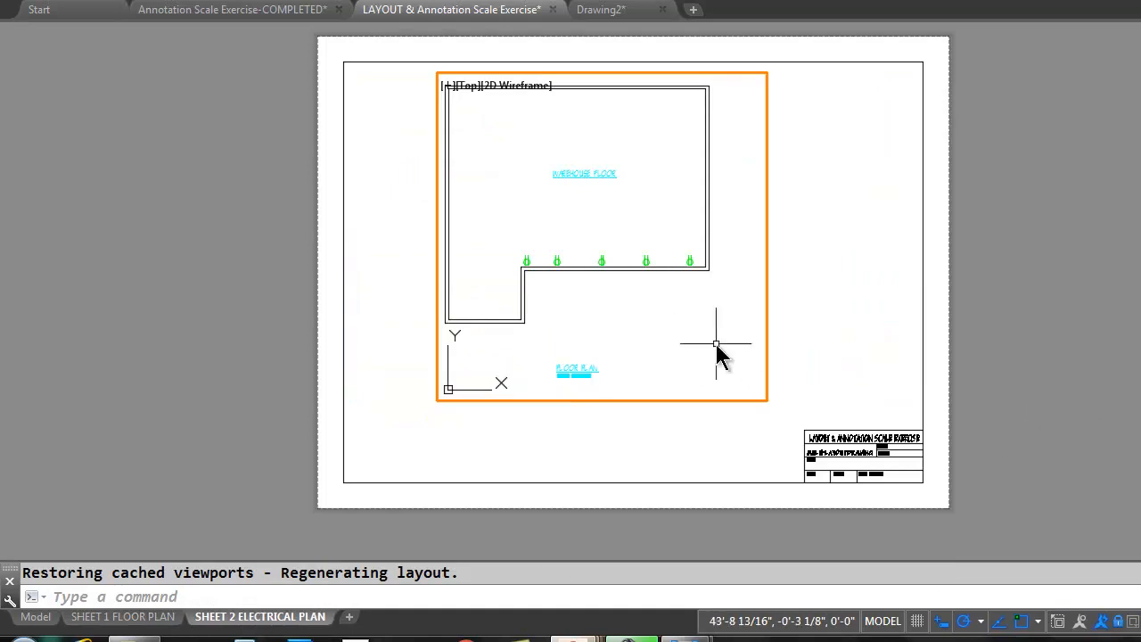
{"action": "double_click", "coordinate": [801, 317]}
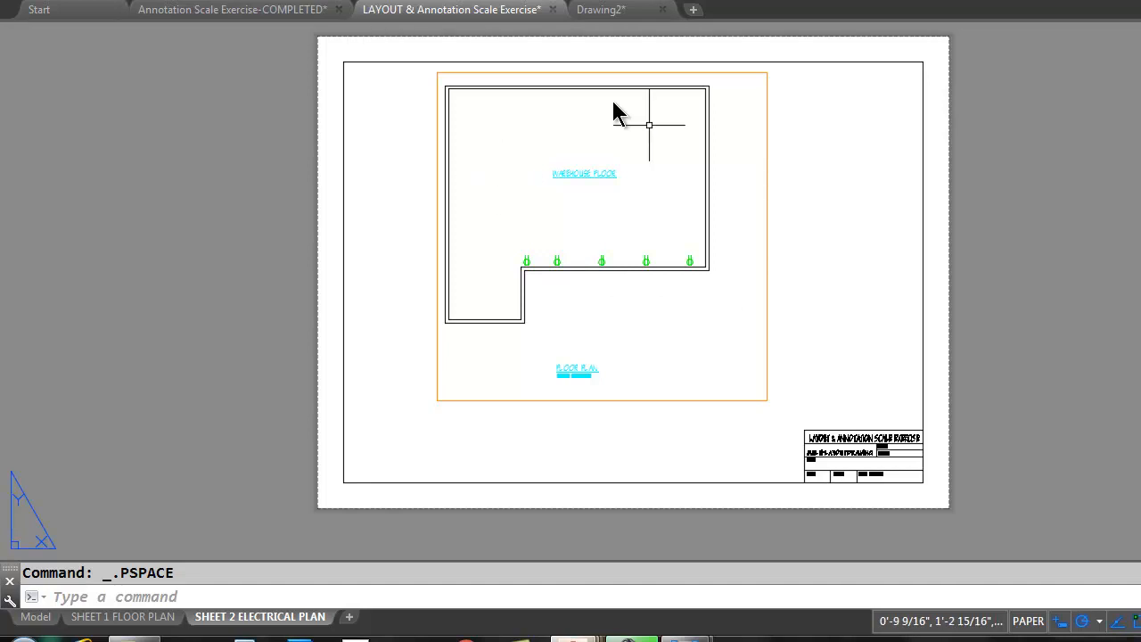
{"action": "left_click", "coordinate": [122, 616]}
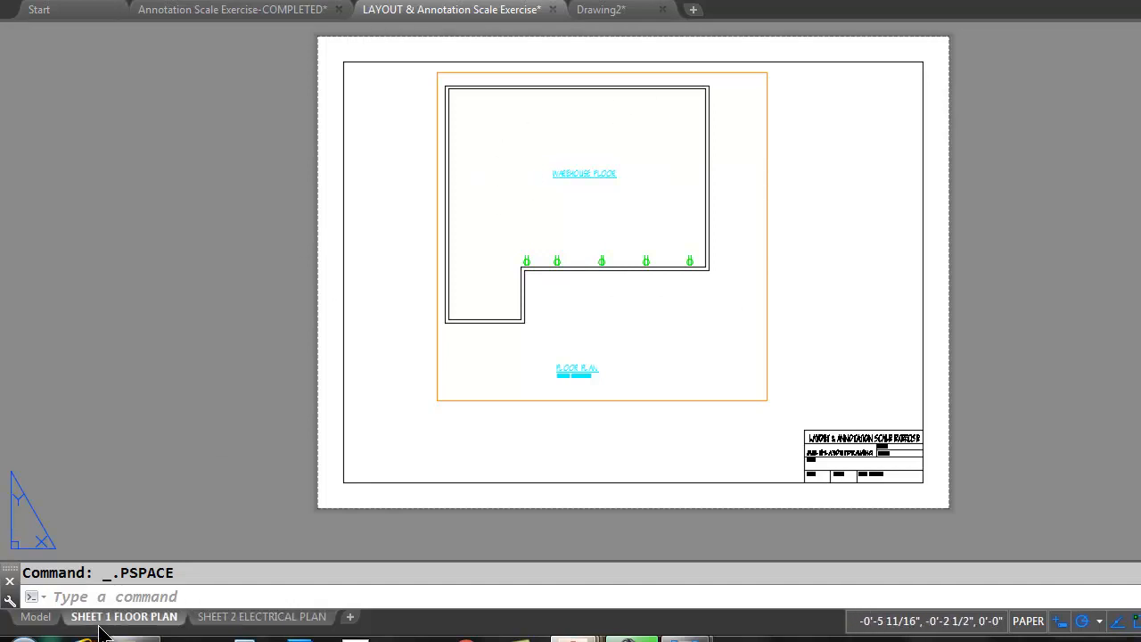
{"action": "left_click", "coordinate": [236, 619]}
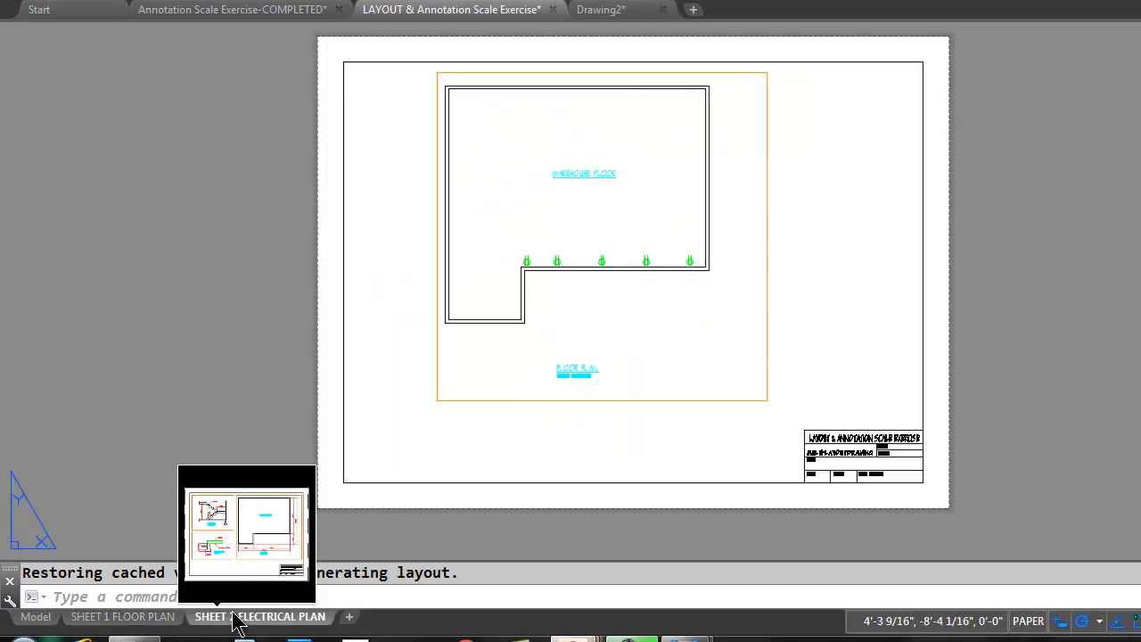
{"action": "left_click", "coordinate": [275, 2]}
{"action": "left_click", "coordinate": [479, 380]}
{"action": "left_click", "coordinate": [391, 412]}
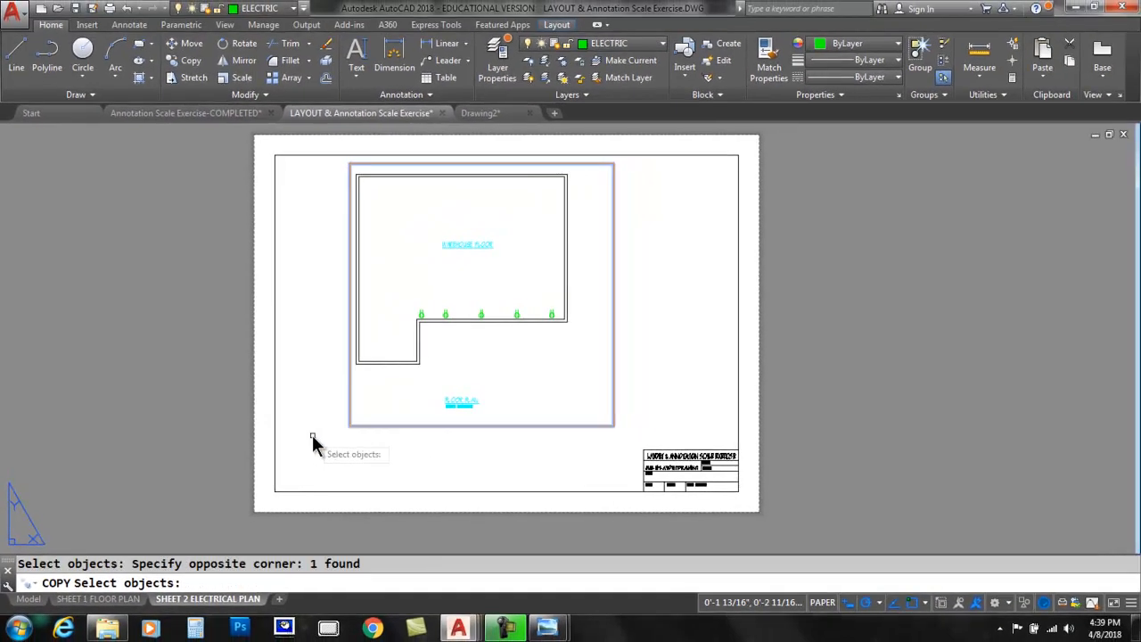
{"action": "key", "text": "Return"}
{"action": "left_click", "coordinate": [337, 457]}
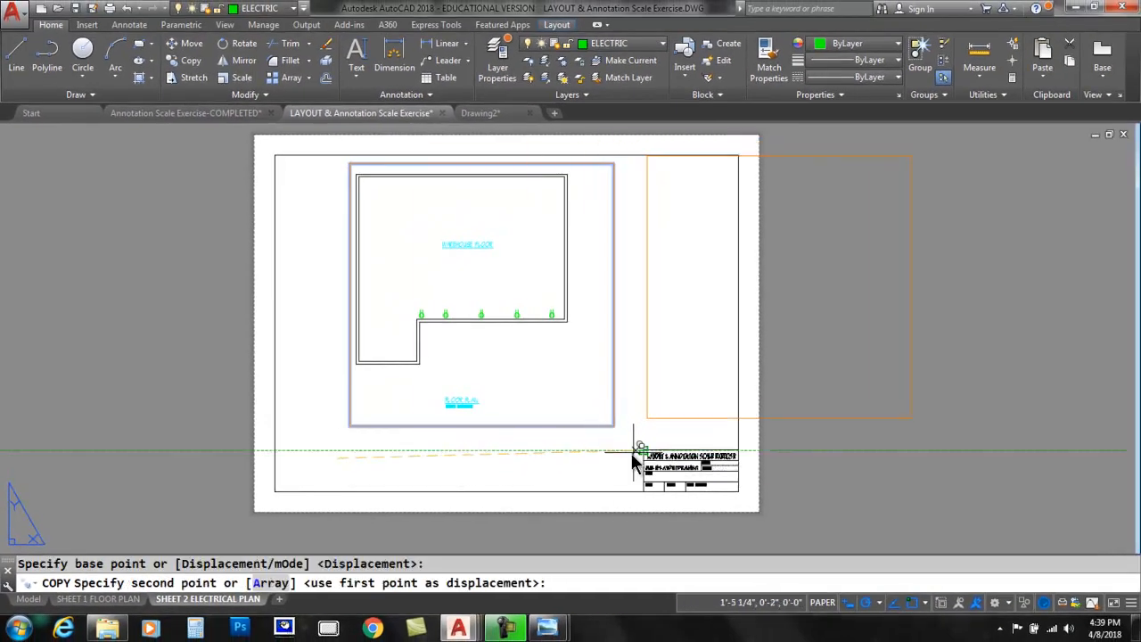
{"action": "left_click", "coordinate": [622, 457]}
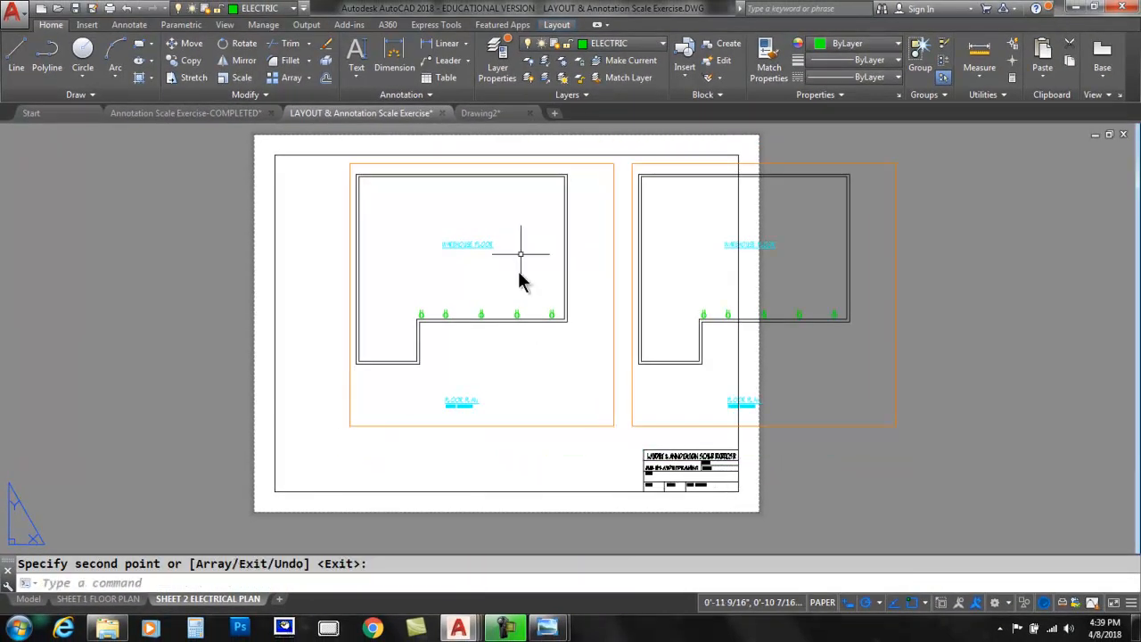
{"action": "key", "text": "Escape"}
Freeze the ELECTRIC layer only in the copied viewport, then return to paper space.
{"action": "double_click", "coordinate": [687, 268]}
{"action": "left_click", "coordinate": [624, 44]}
{"action": "left_click", "coordinate": [559, 129]}
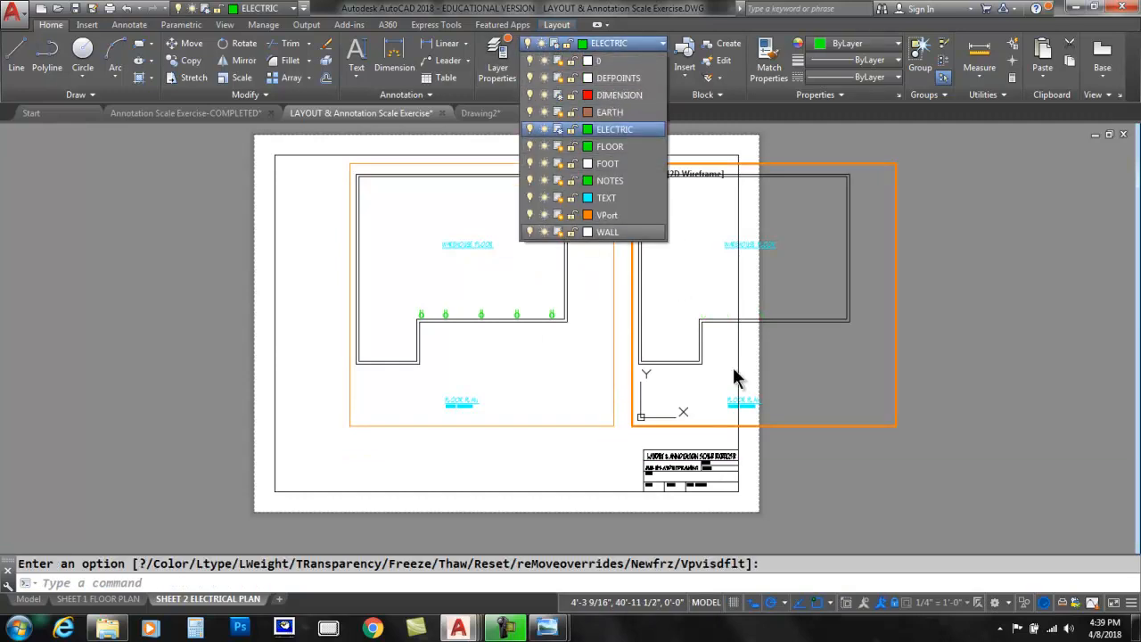
{"action": "left_click", "coordinate": [964, 307]}
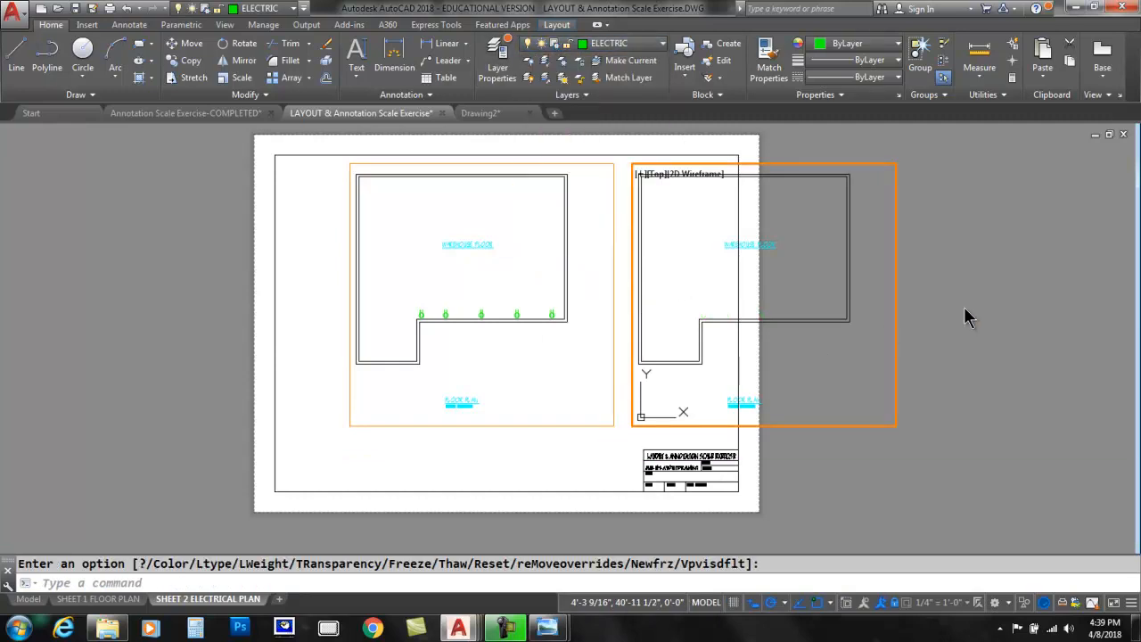
{"action": "double_click", "coordinate": [450, 464]}
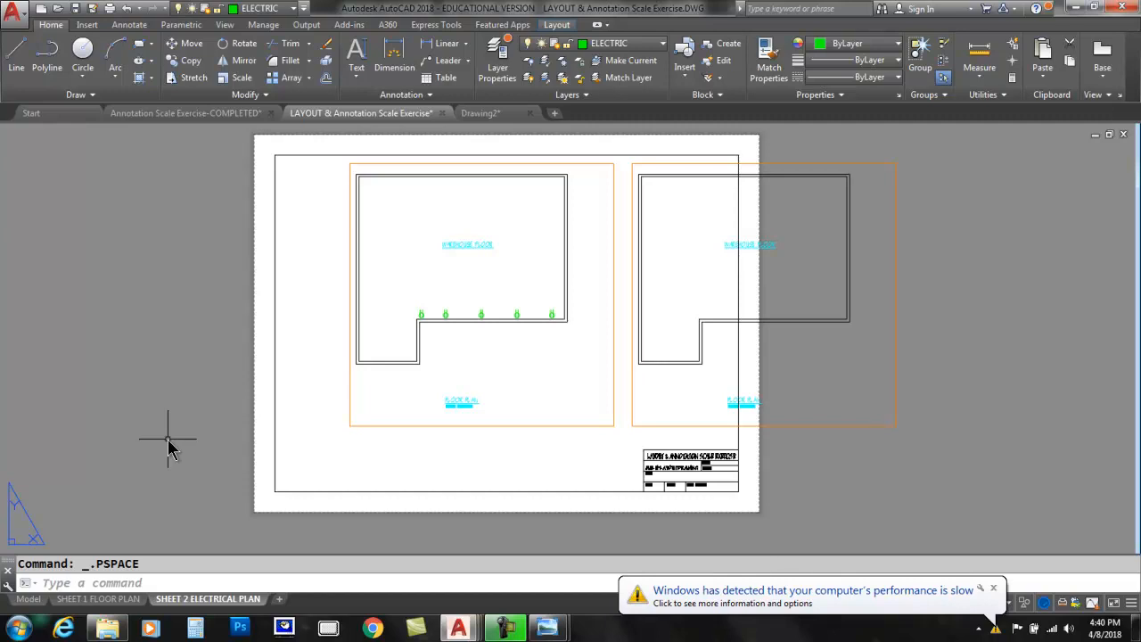
Inside the original Sheet 2 viewport, stretch the bottom wall of the floor plan's lower-left wing upward to shorten the wing.
{"action": "left_click", "coordinate": [350, 392]}
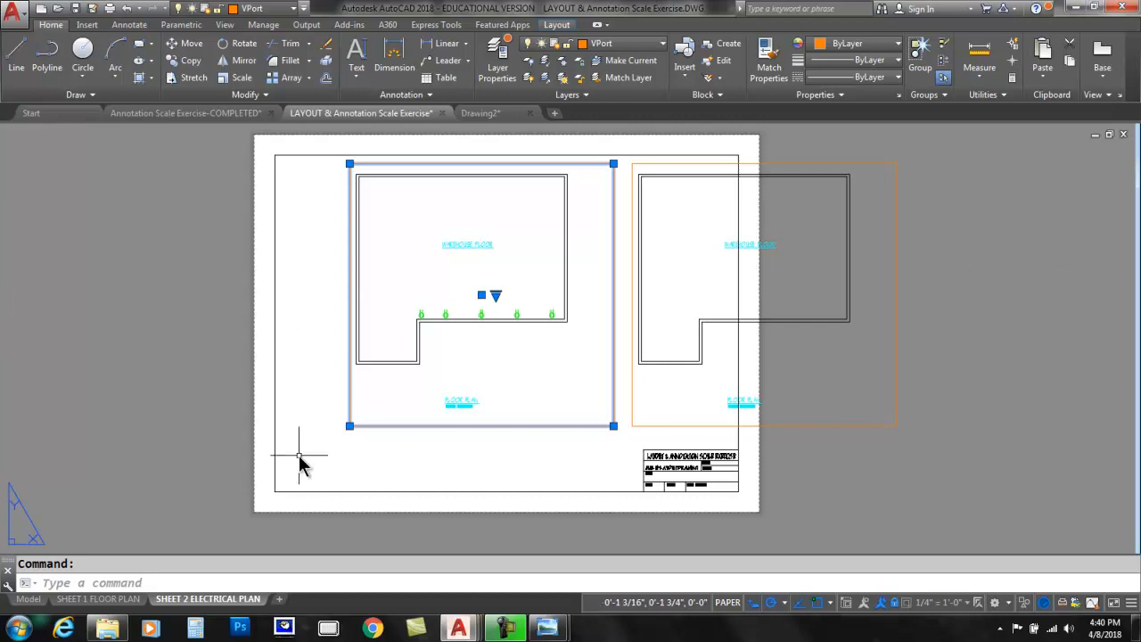
{"action": "key", "text": "Escape"}
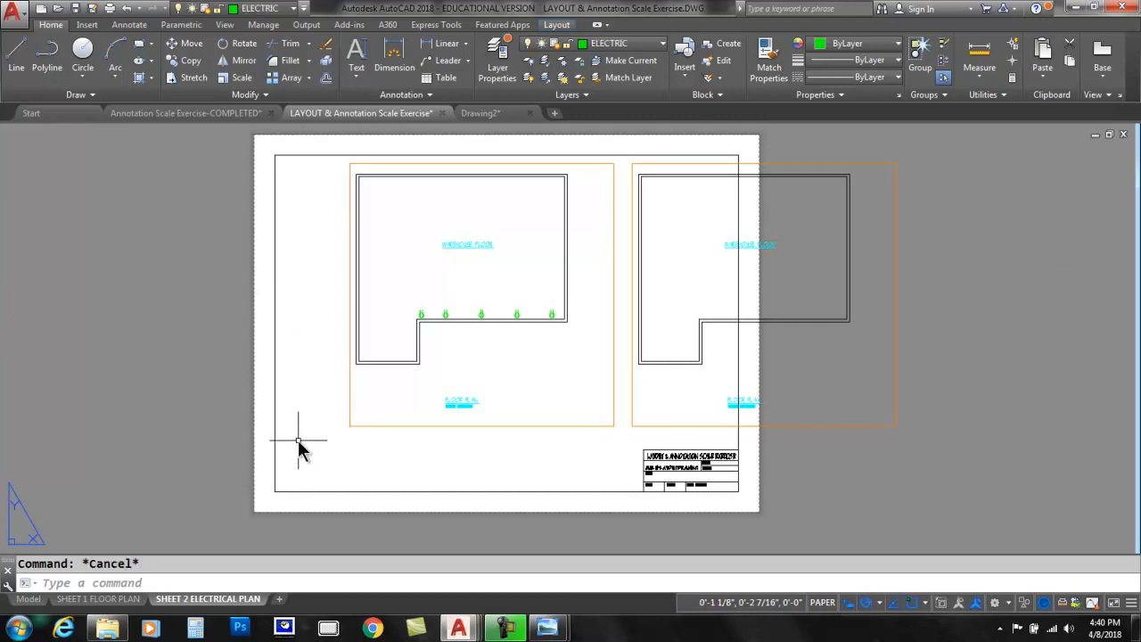
{"action": "double_click", "coordinate": [393, 387]}
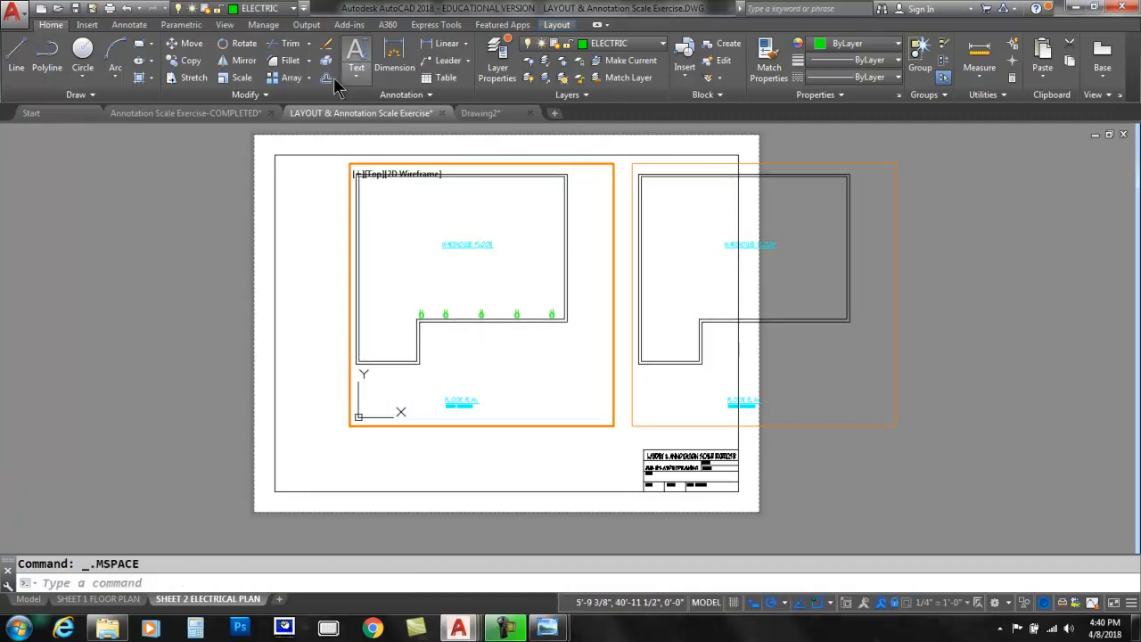
{"action": "left_click", "coordinate": [190, 77]}
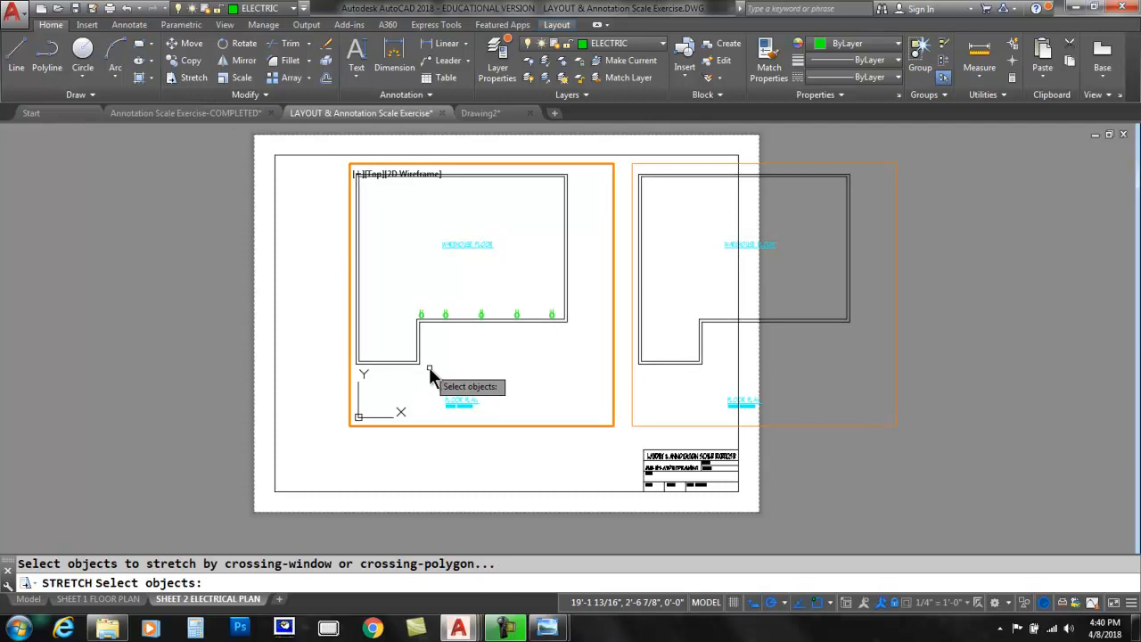
{"action": "left_click", "coordinate": [432, 364]}
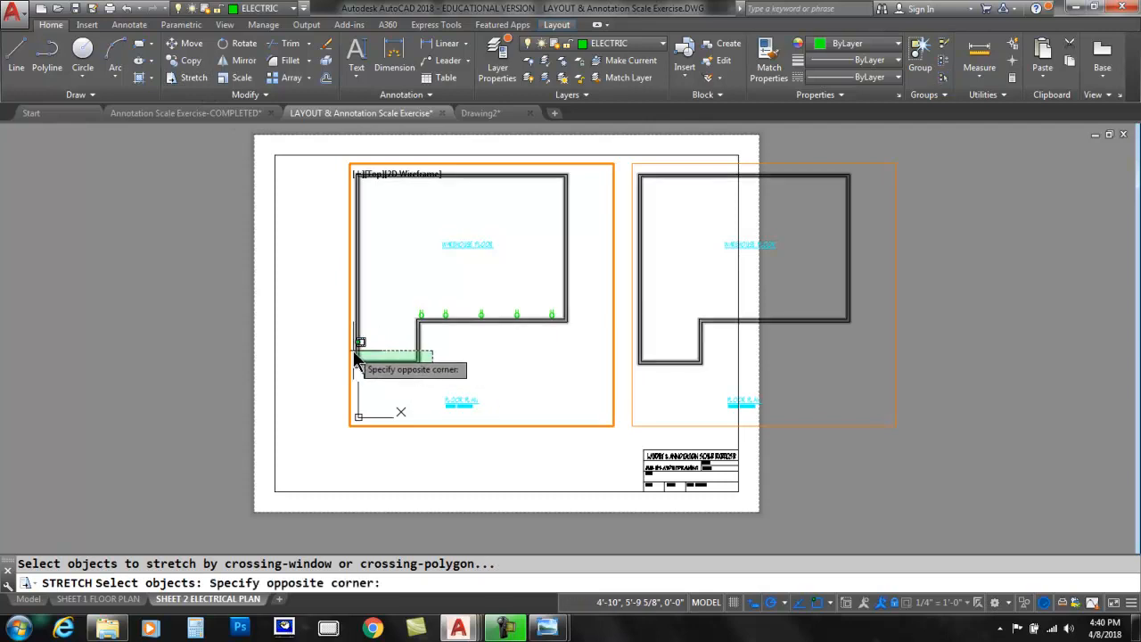
{"action": "left_click", "coordinate": [357, 348]}
{"action": "key", "text": "Return"}
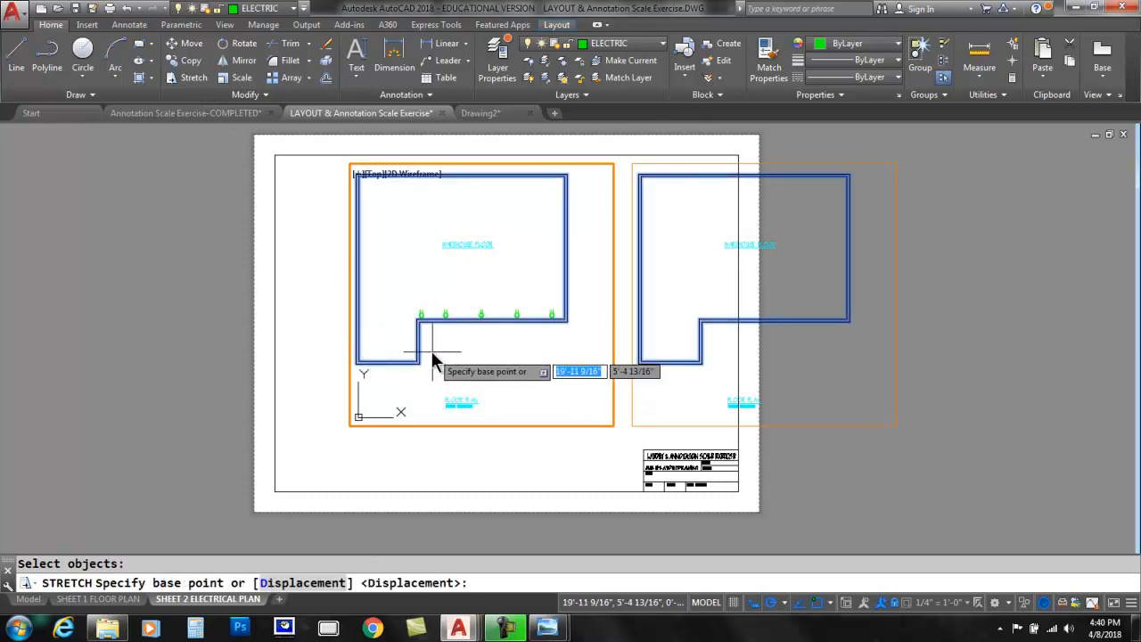
{"action": "left_click", "coordinate": [383, 341]}
{"action": "left_click", "coordinate": [387, 326]}
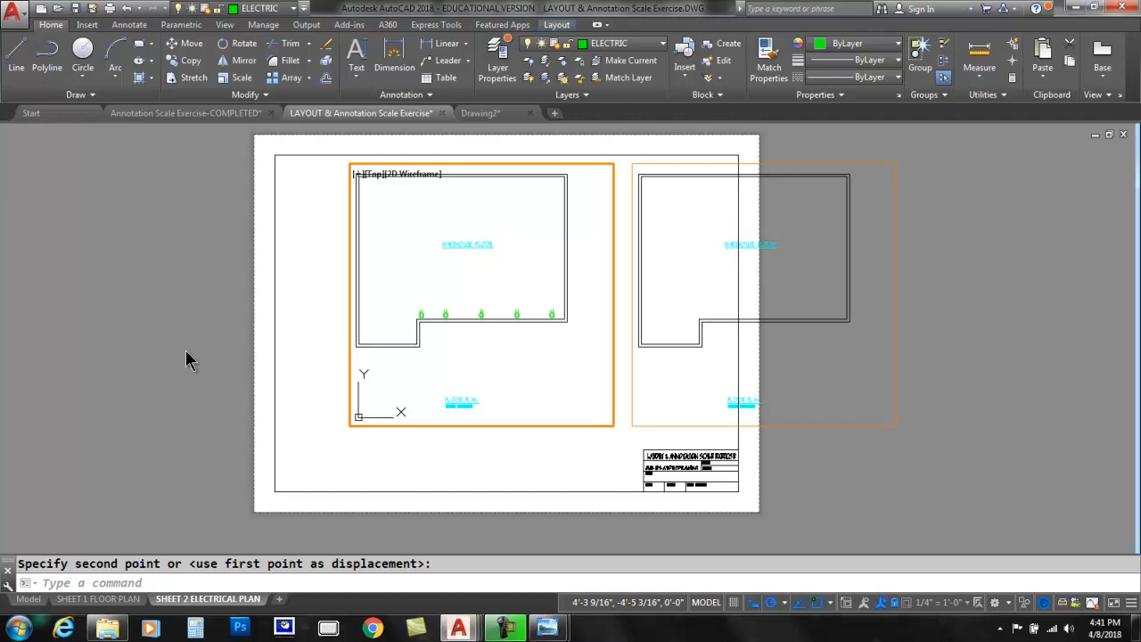
Undo the wall stretch and switch Sheet 2 back to paper space.
{"action": "type", "text": "u"}
{"action": "key", "text": "Return"}
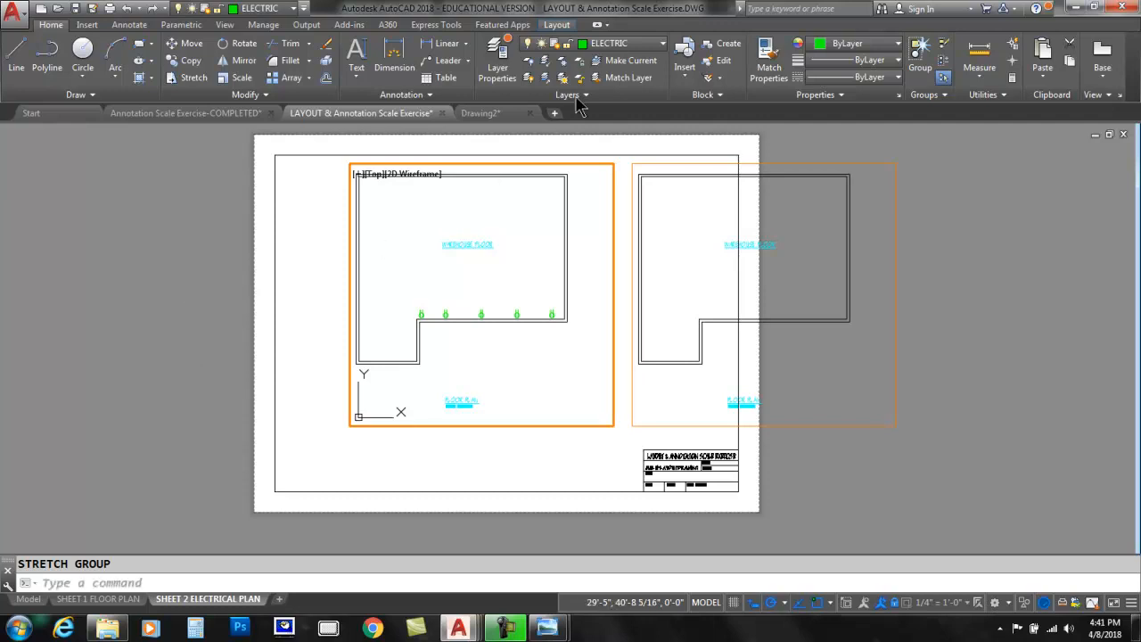
{"action": "left_click", "coordinate": [660, 44]}
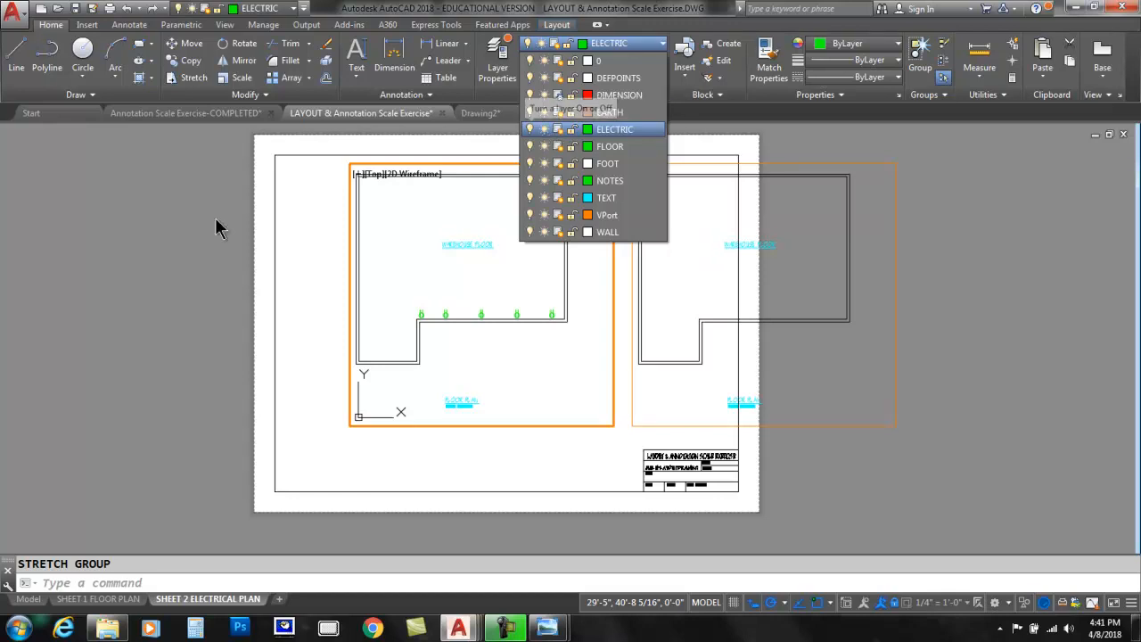
{"action": "left_click", "coordinate": [283, 213]}
{"action": "double_click", "coordinate": [284, 234]}
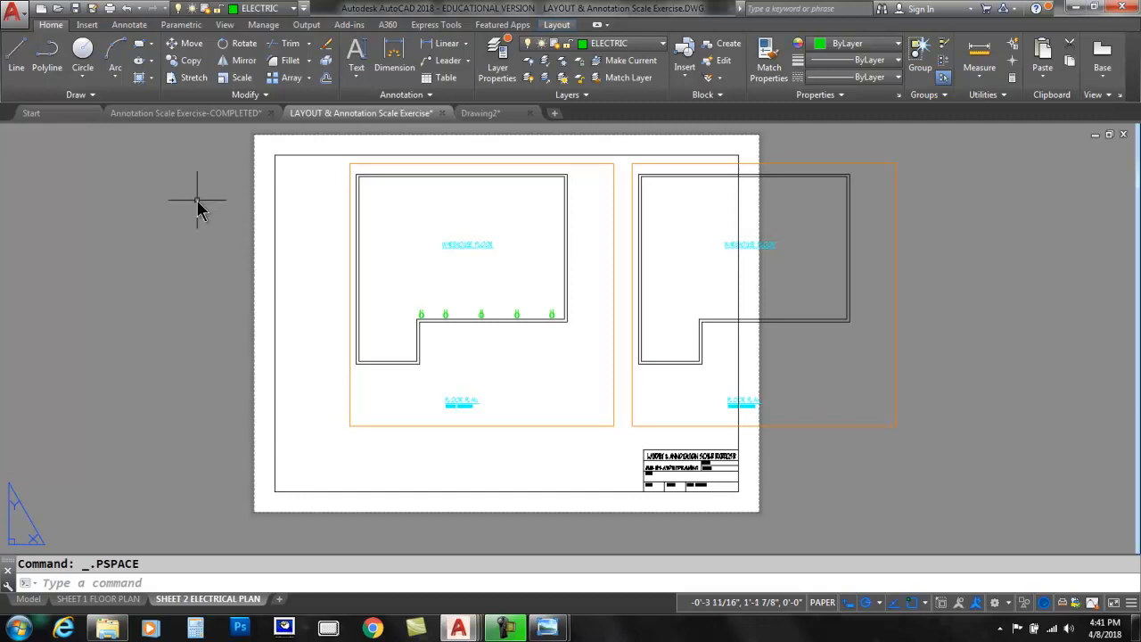
Compare Sheet 1's floor plan viewport with the complete floor plan in model space.
{"action": "left_click", "coordinate": [98, 598]}
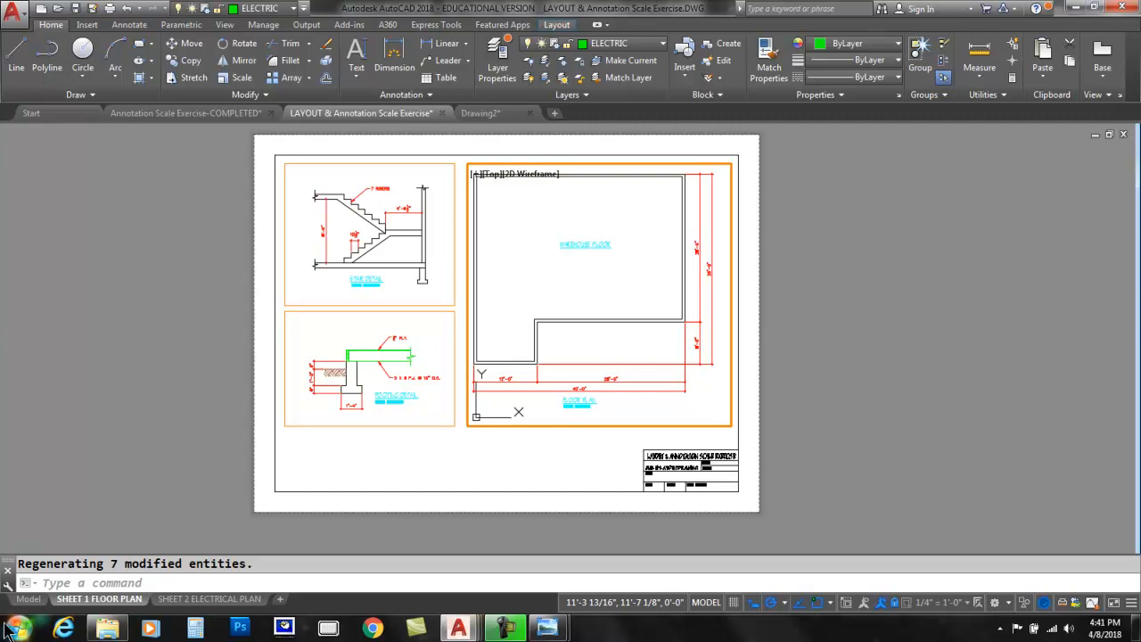
{"action": "left_click", "coordinate": [29, 598]}
{"action": "scroll", "coordinate": [508, 250], "scroll_direction": "down", "scroll_amount": 5}
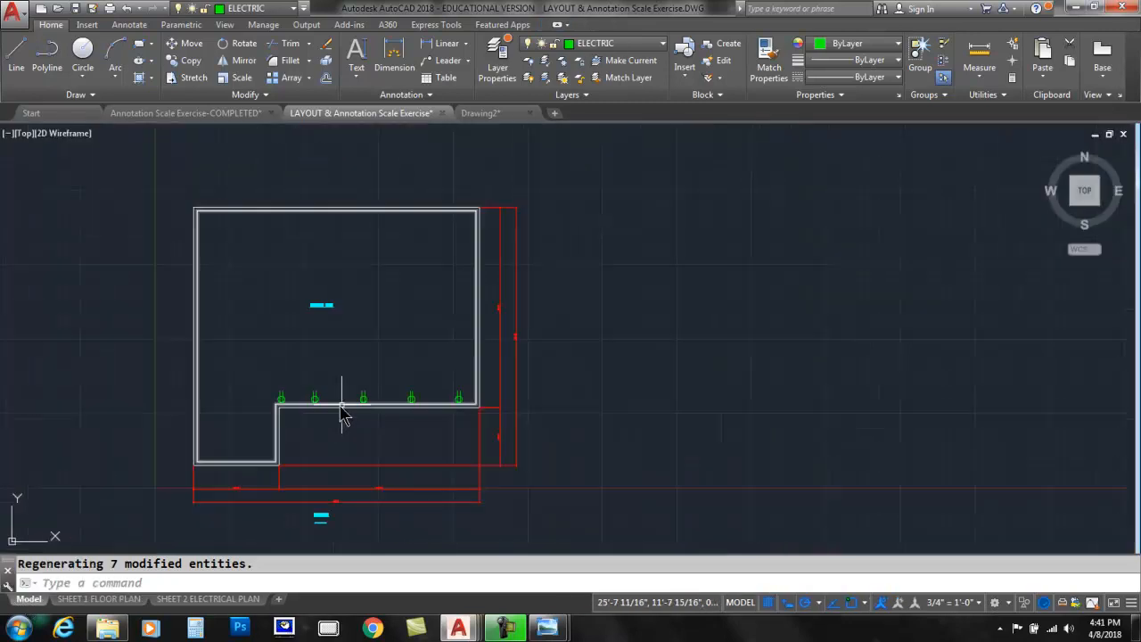
{"action": "middle_click_drag", "start_coordinate": [255, 377], "coordinate": [349, 355]}
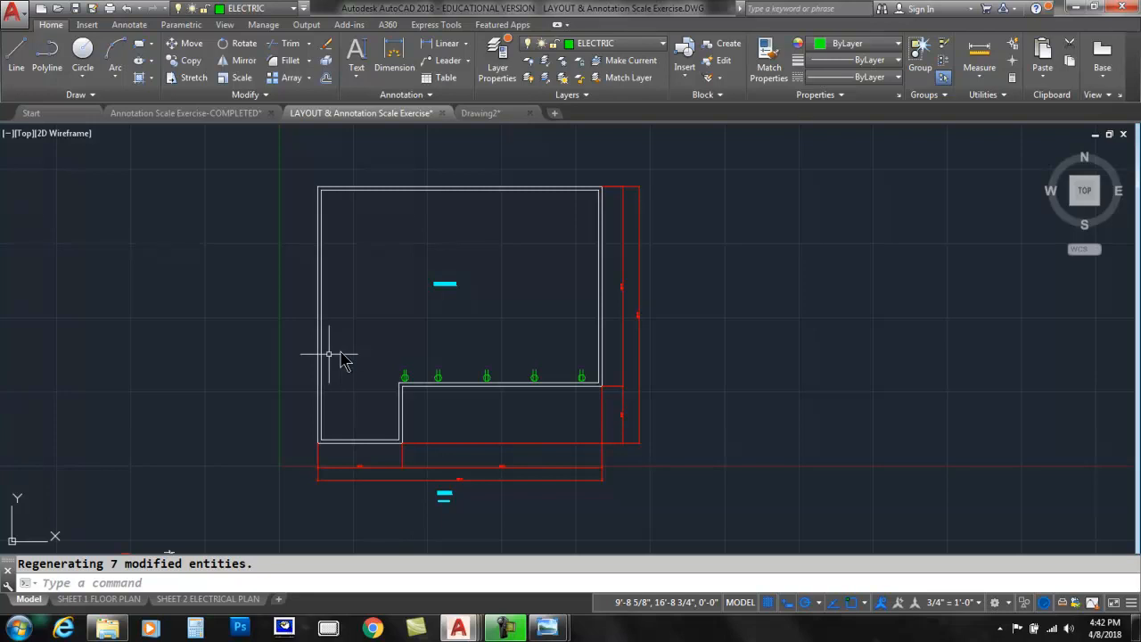
{"action": "left_click", "coordinate": [102, 599]}
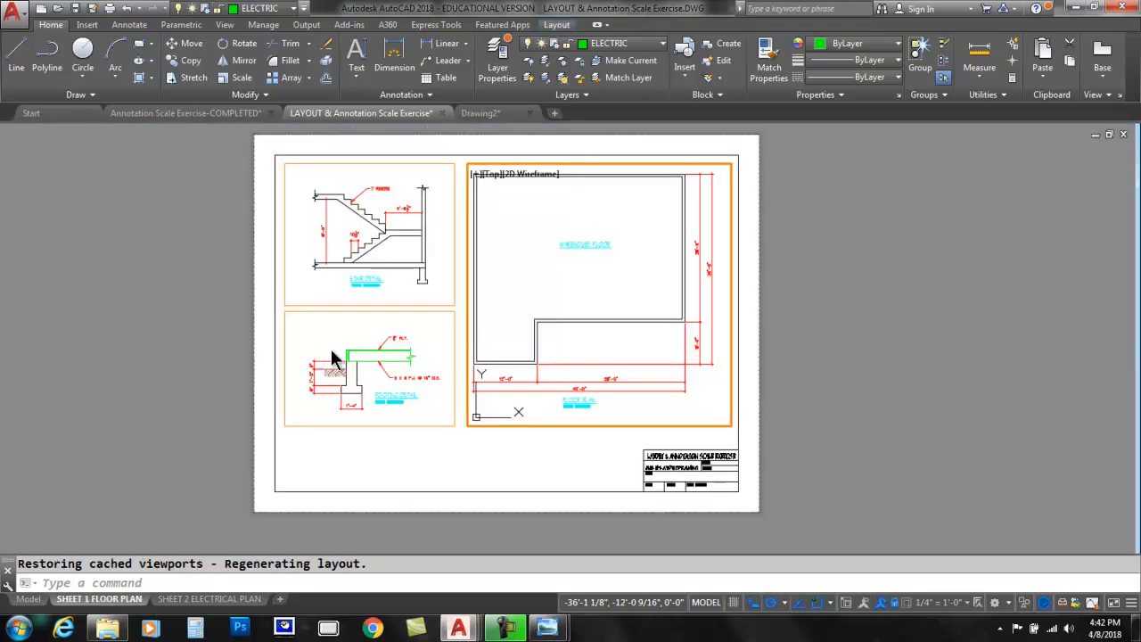
In model space, set the annotation scale to 1/8" = 1'-0" with the whole floor plan in view.
{"action": "left_click", "coordinate": [28, 599]}
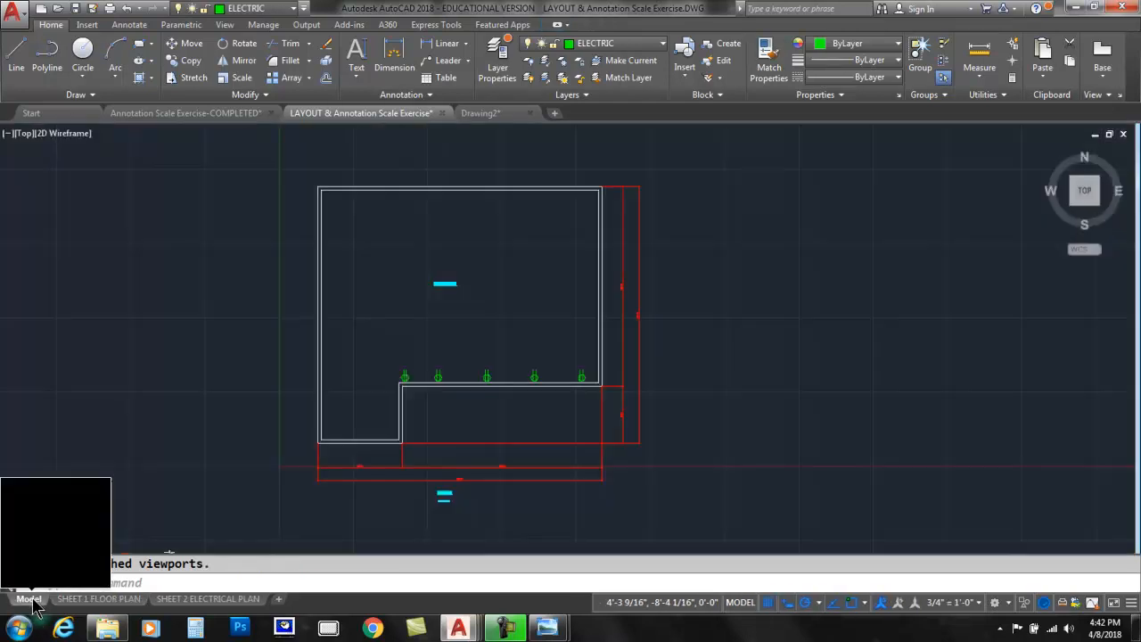
{"action": "scroll", "coordinate": [363, 403], "scroll_direction": "up", "scroll_amount": 2}
{"action": "scroll", "coordinate": [381, 327], "scroll_direction": "down", "scroll_amount": 2}
{"action": "middle_click_drag", "start_coordinate": [382, 327], "coordinate": [424, 323]}
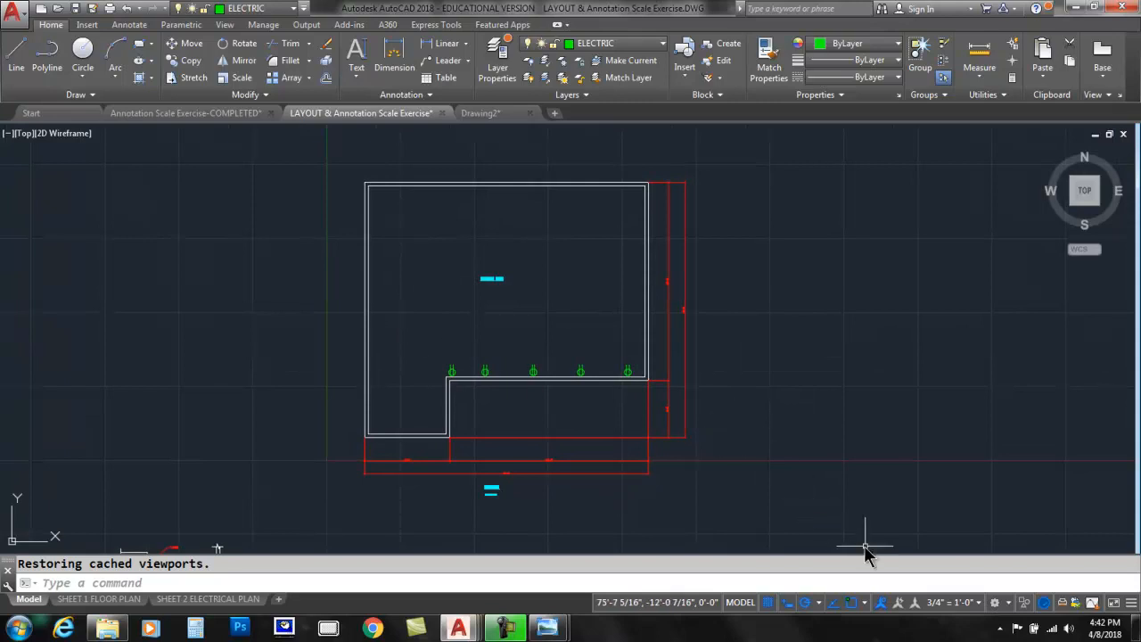
{"action": "left_click", "coordinate": [979, 604]}
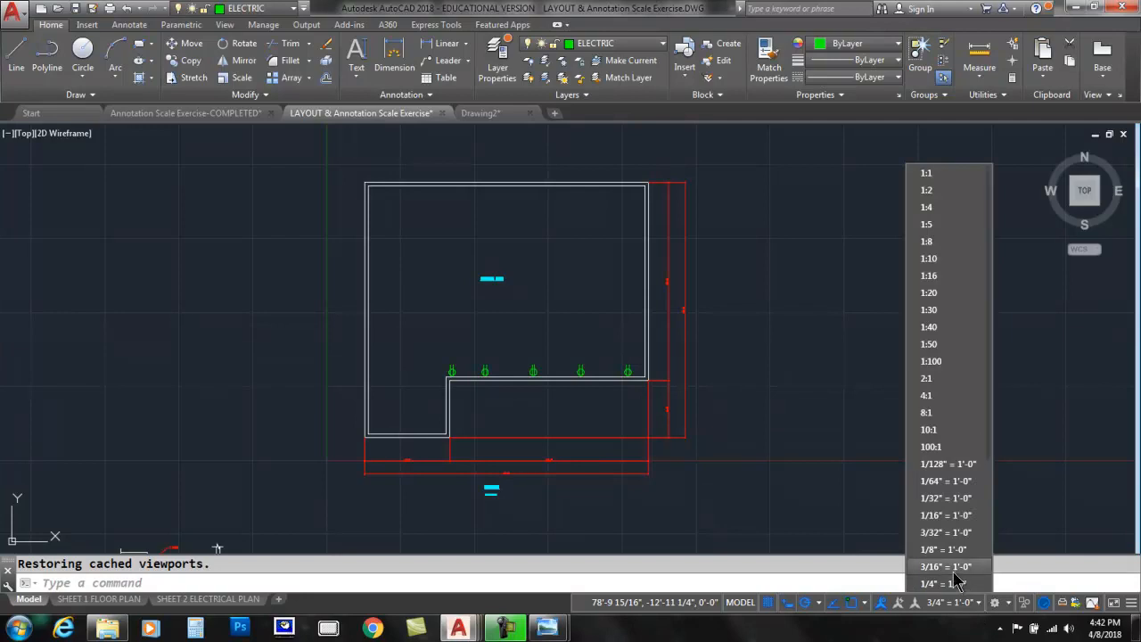
{"action": "scroll", "coordinate": [940, 575], "scroll_direction": "down", "scroll_amount": 2}
{"action": "left_click", "coordinate": [932, 481]}
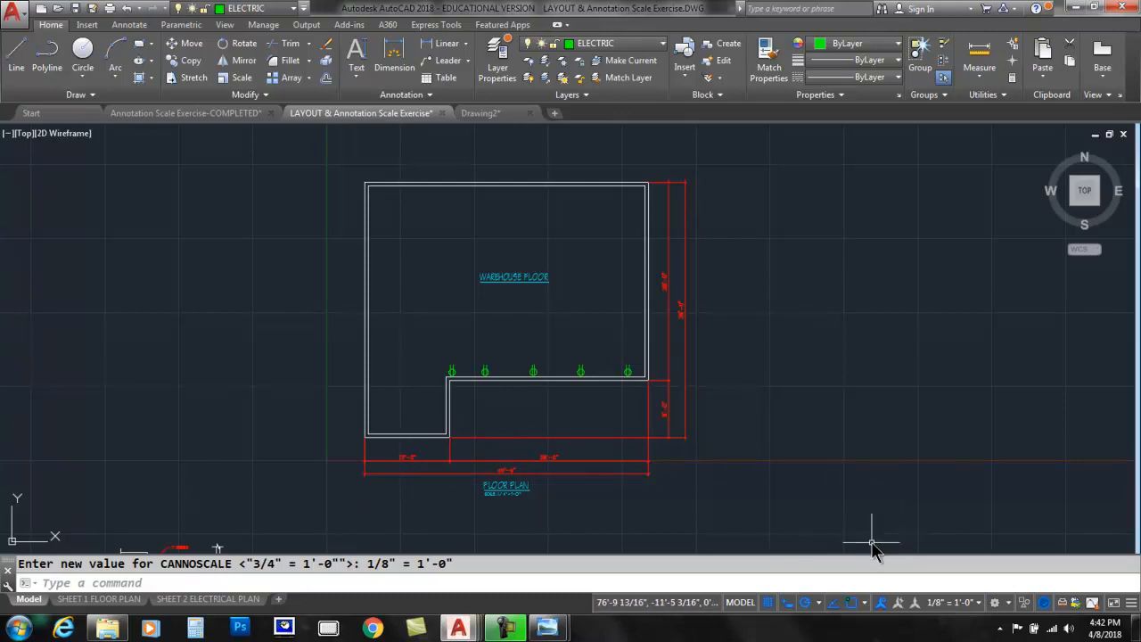
Change the model space annotation scale to 1/2" = 1'-0".
{"action": "left_click", "coordinate": [980, 603]}
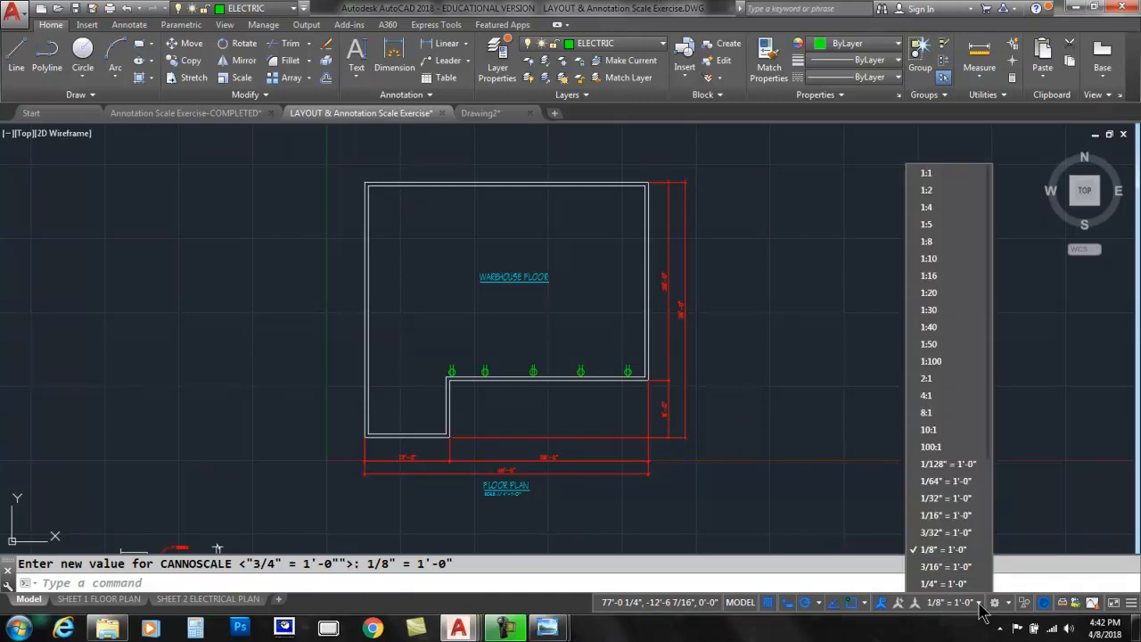
{"action": "scroll", "coordinate": [967, 588], "scroll_direction": "down", "scroll_amount": 2}
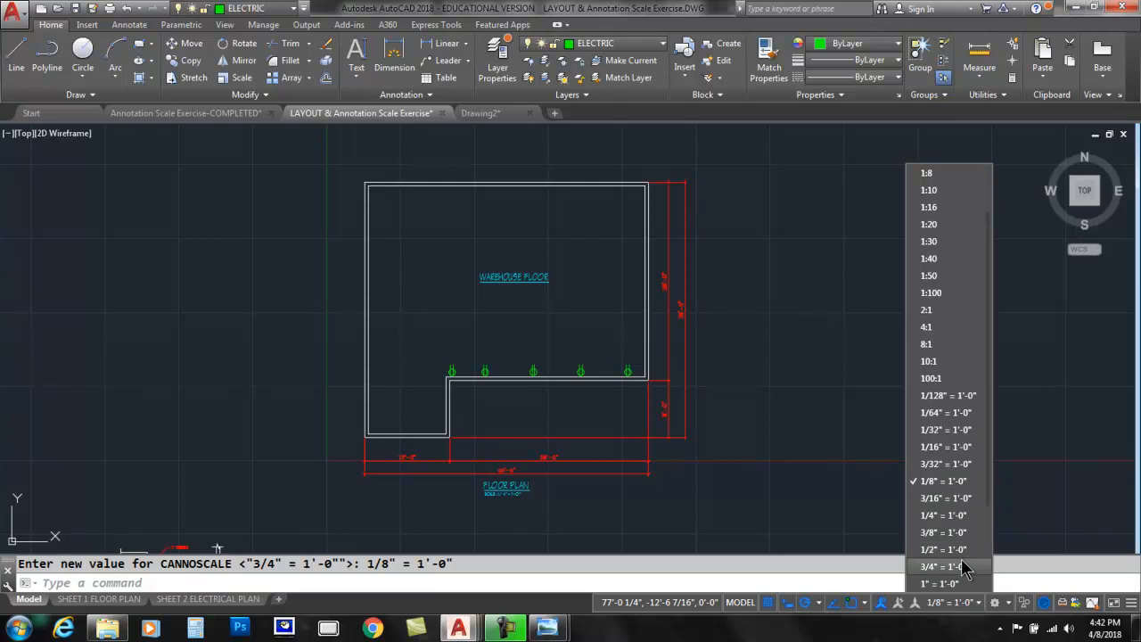
{"action": "left_click", "coordinate": [932, 549]}
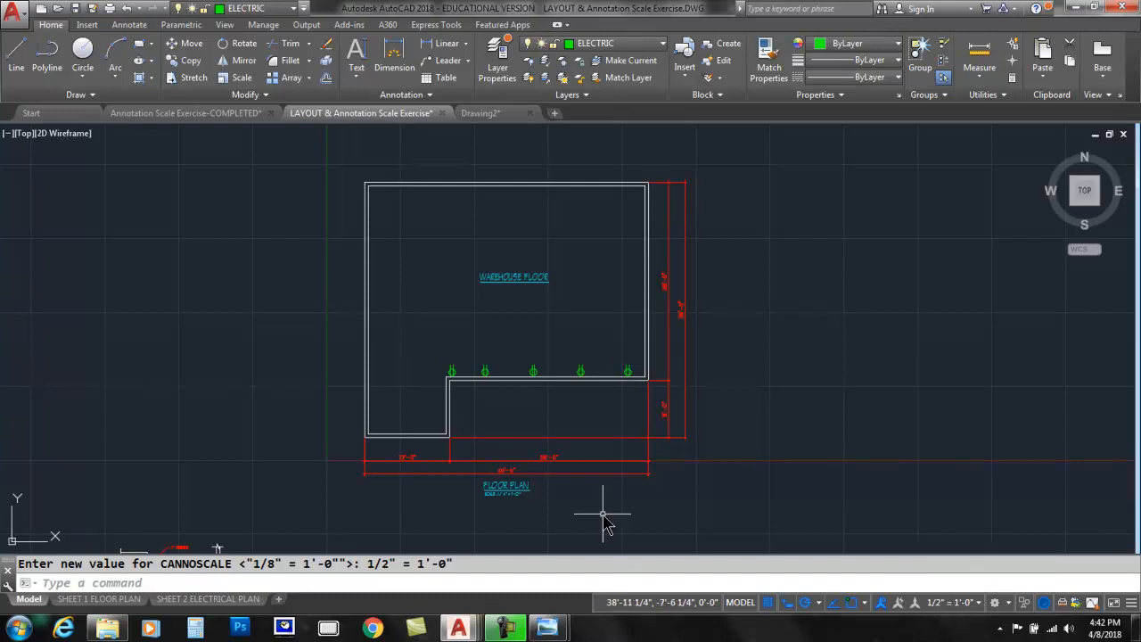
Make the DIMENSION layer current for dimensioning the floor plan's lower-left wing.
{"action": "scroll", "coordinate": [410, 469], "scroll_direction": "up", "scroll_amount": 2}
{"action": "scroll", "coordinate": [415, 471], "scroll_direction": "up", "scroll_amount": 2}
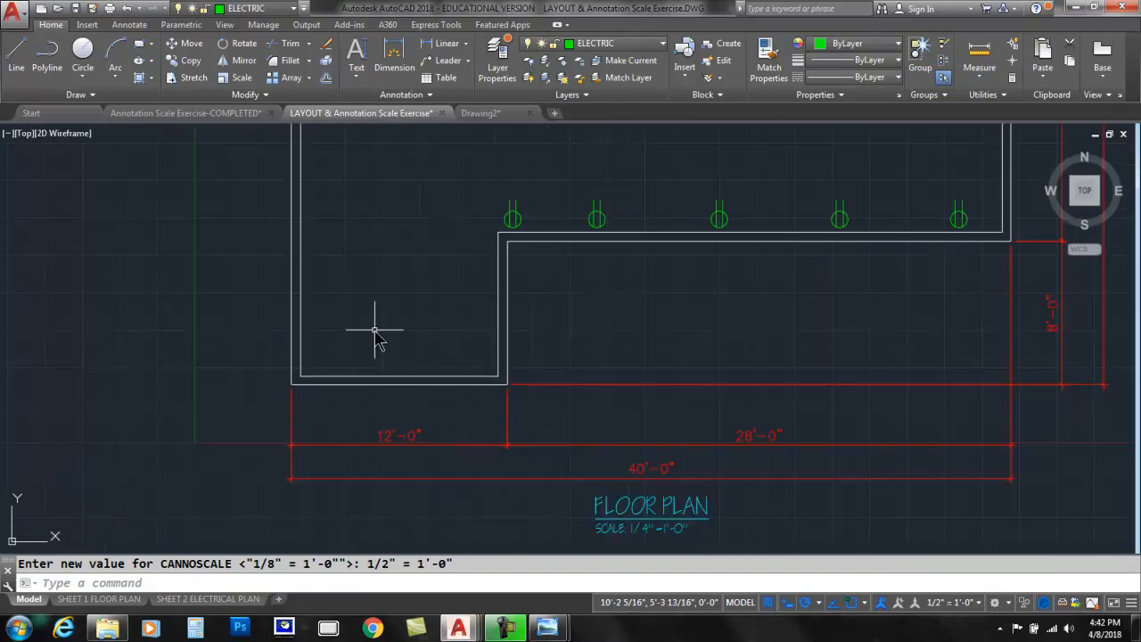
{"action": "mouse_move", "coordinate": [368, 234]}
{"action": "middle_mouse_down"}
{"action": "mouse_move", "coordinate": [434, 286]}
{"action": "mouse_move", "coordinate": [436, 419]}
{"action": "mouse_move", "coordinate": [433, 407]}
{"action": "middle_mouse_up"}
{"action": "scroll", "coordinate": [410, 272], "scroll_direction": "down", "scroll_amount": 2}
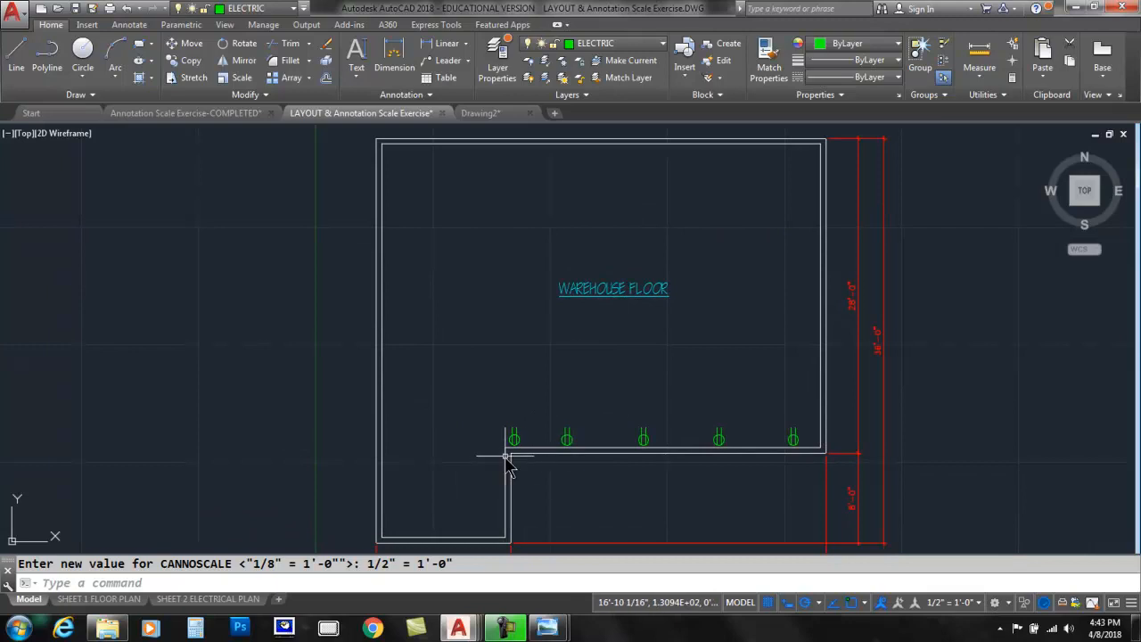
{"action": "left_click", "coordinate": [424, 50]}
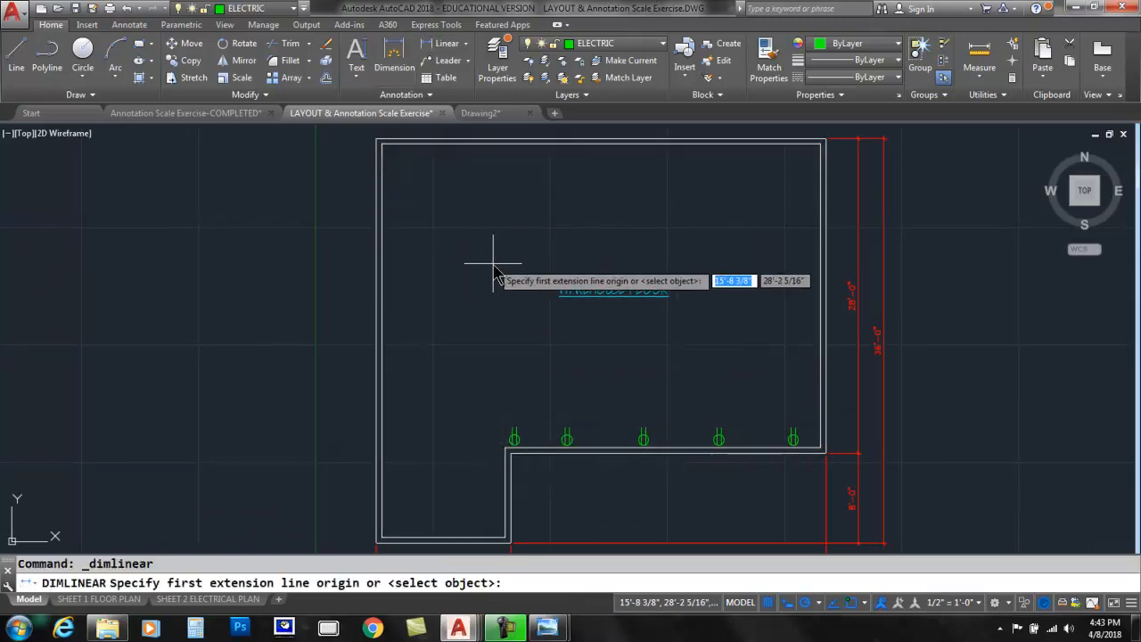
{"action": "key", "text": "Escape"}
{"action": "left_click", "coordinate": [628, 44]}
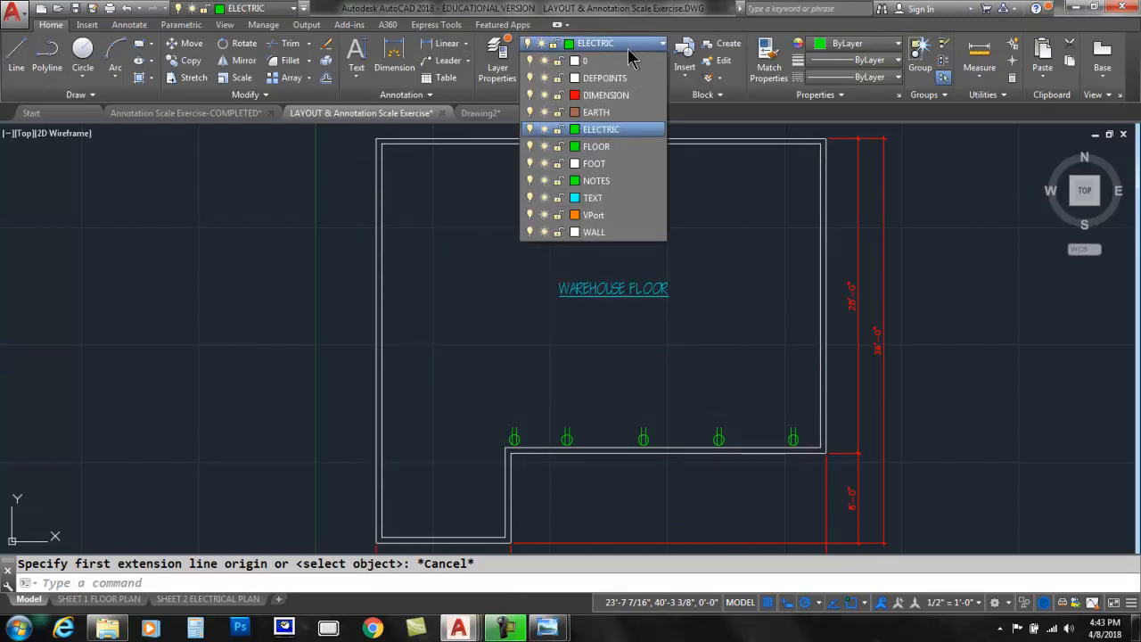
{"action": "left_click", "coordinate": [624, 95]}
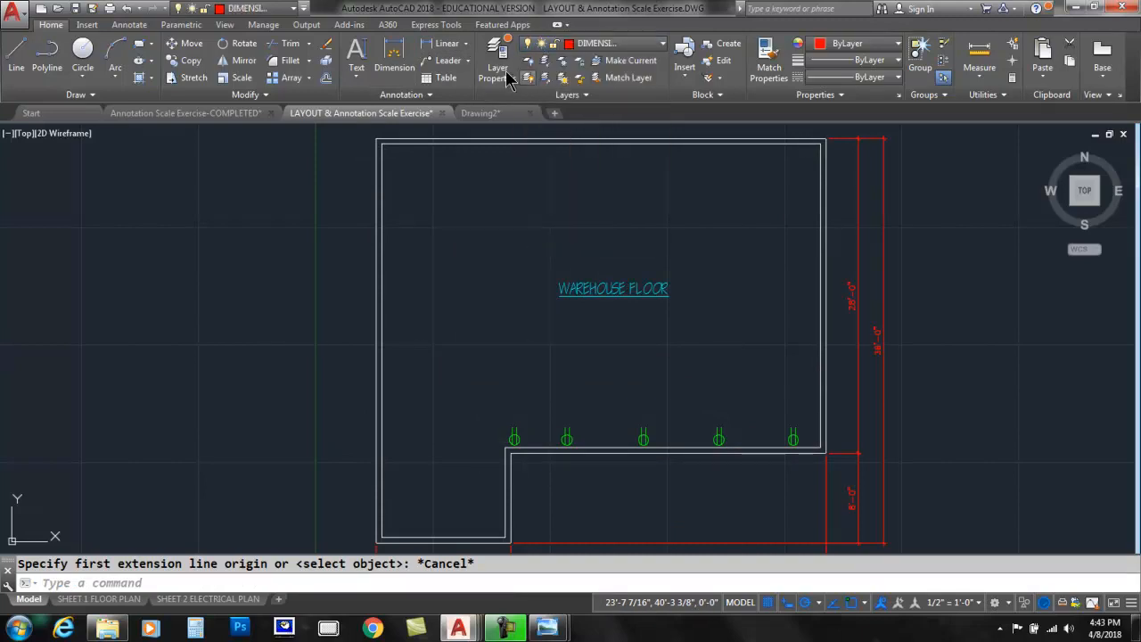
Add a horizontal linear dimension across the inside width of the lower-left wing, with its line level with the inner wall corner.
{"action": "left_click", "coordinate": [437, 45]}
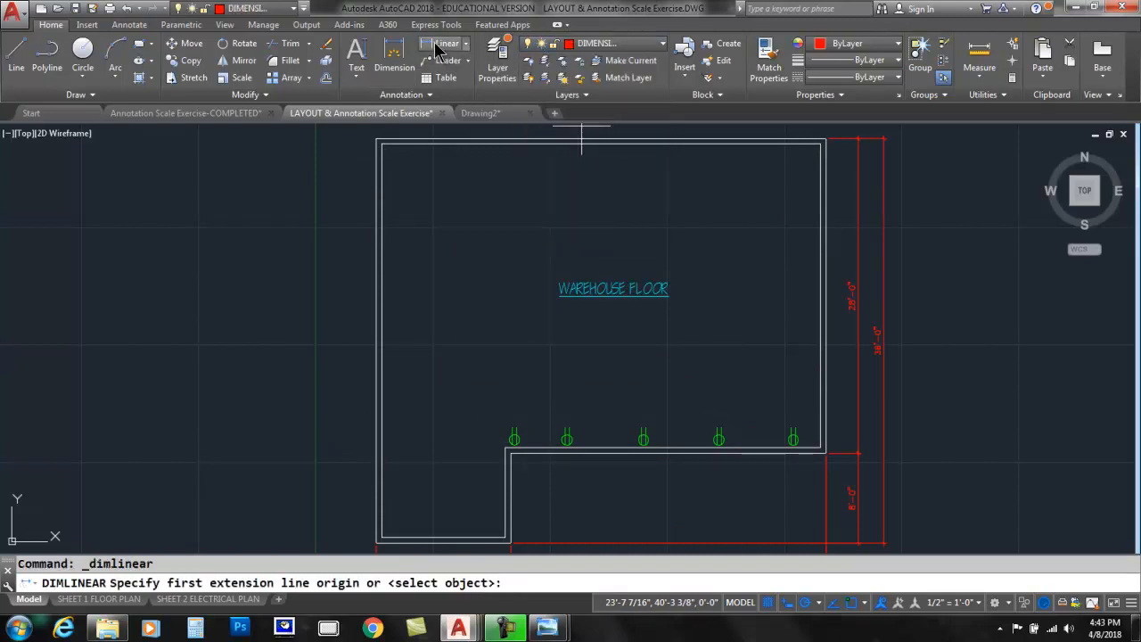
{"action": "left_click", "coordinate": [506, 451]}
{"action": "left_click", "coordinate": [383, 451]}
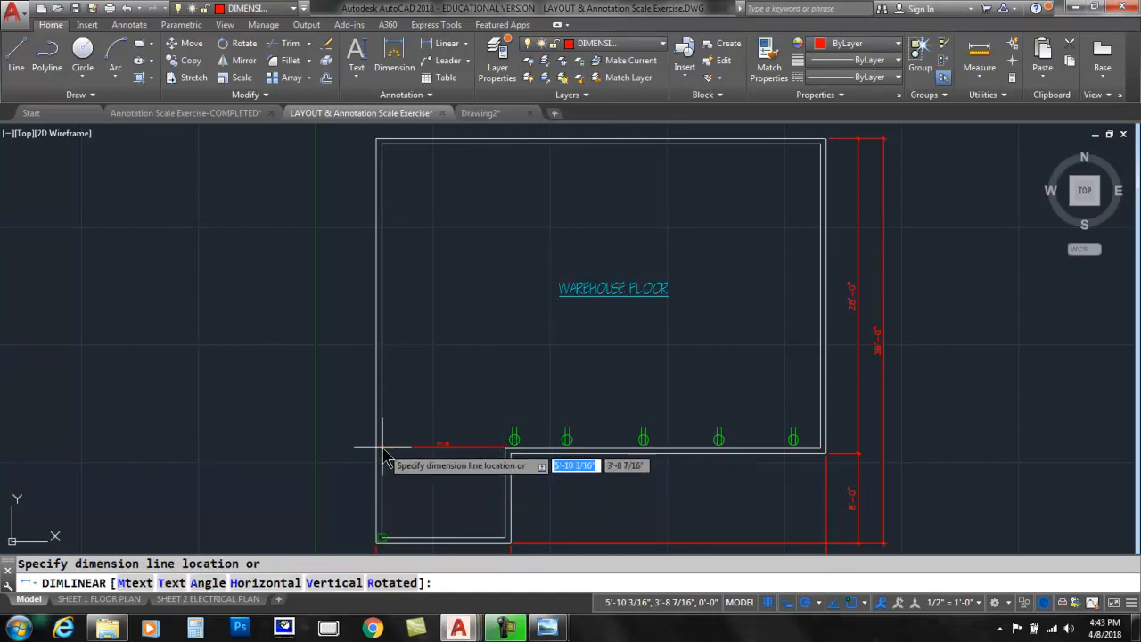
{"action": "left_click", "coordinate": [382, 450]}
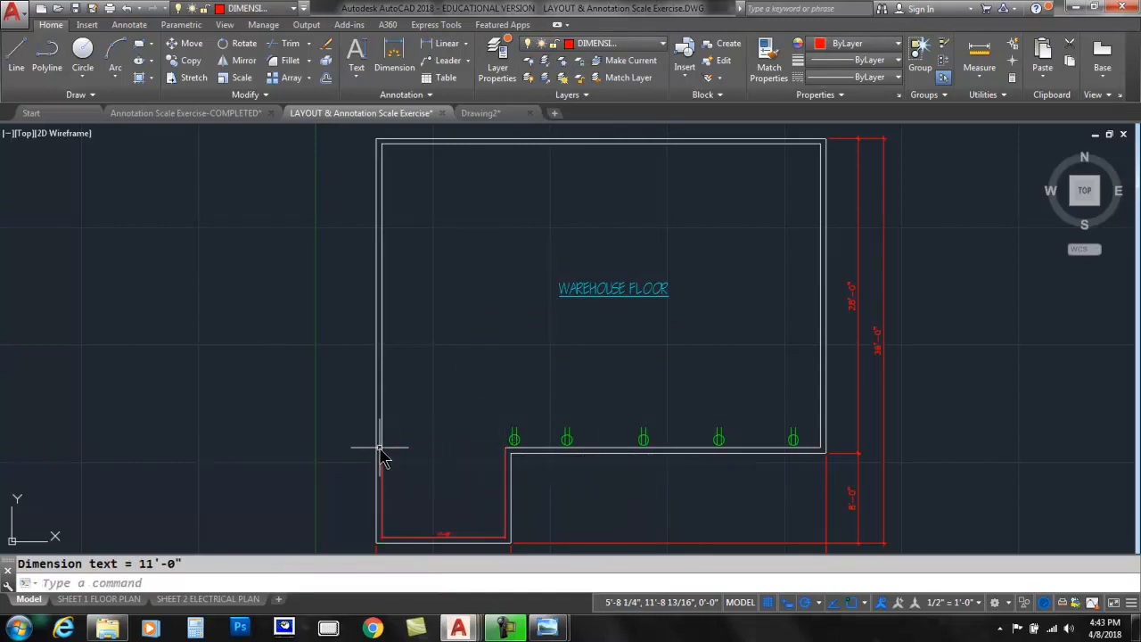
{"action": "left_click", "coordinate": [427, 538]}
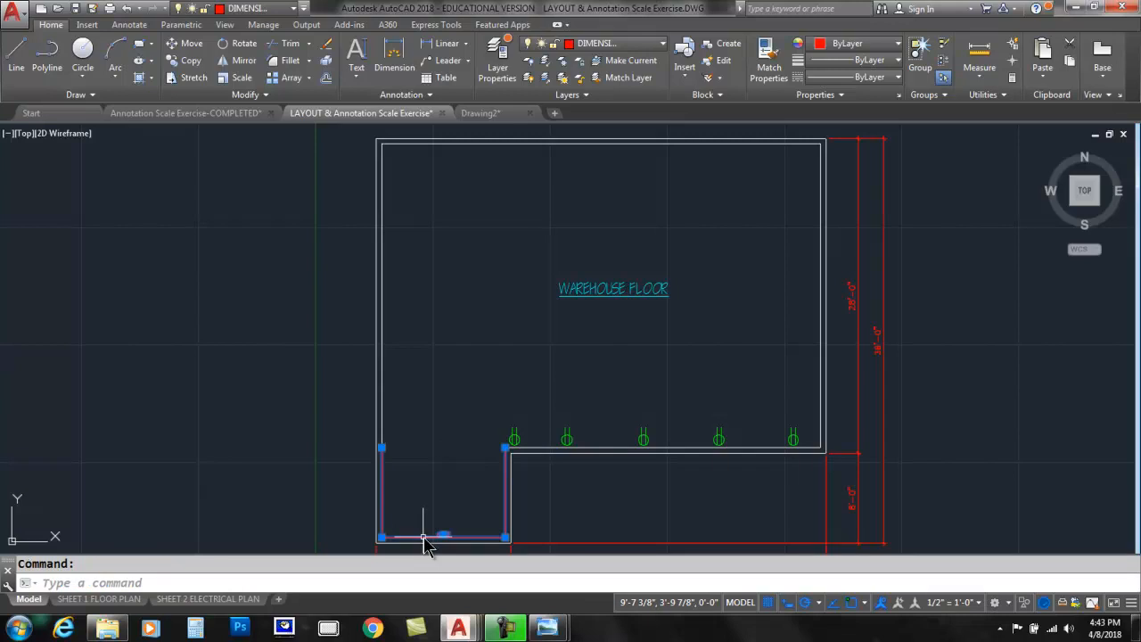
{"action": "left_click", "coordinate": [382, 538]}
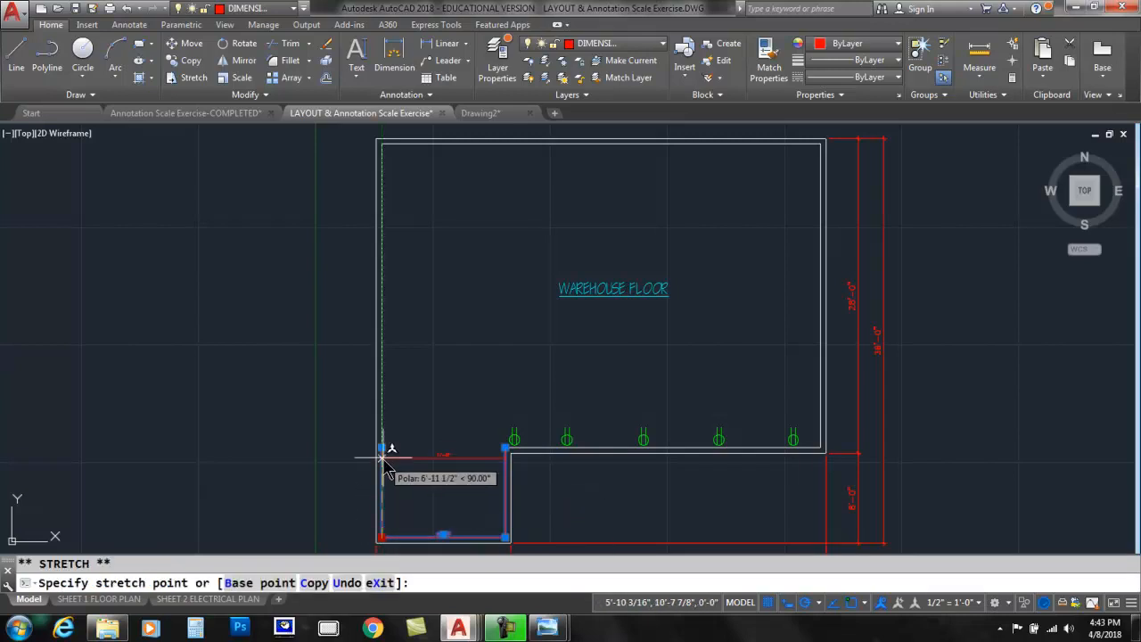
{"action": "key", "text": "Escape"}
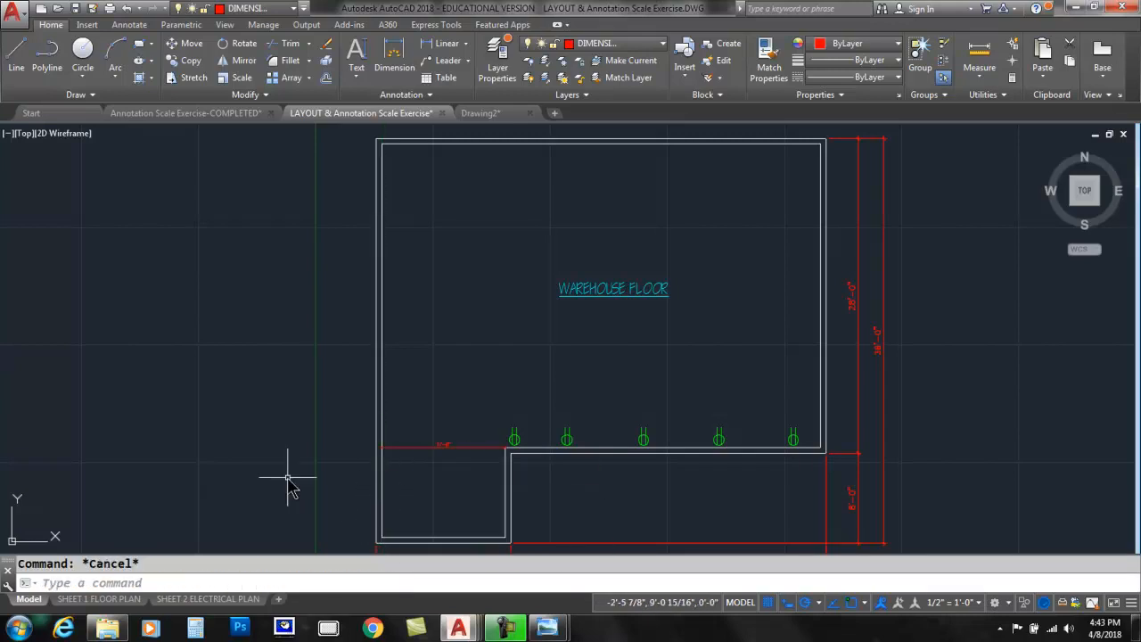
Compare the wing's new interior dimension in model space with the floor plan viewport on Sheet 1.
{"action": "scroll", "coordinate": [401, 479], "scroll_direction": "up", "scroll_amount": 4}
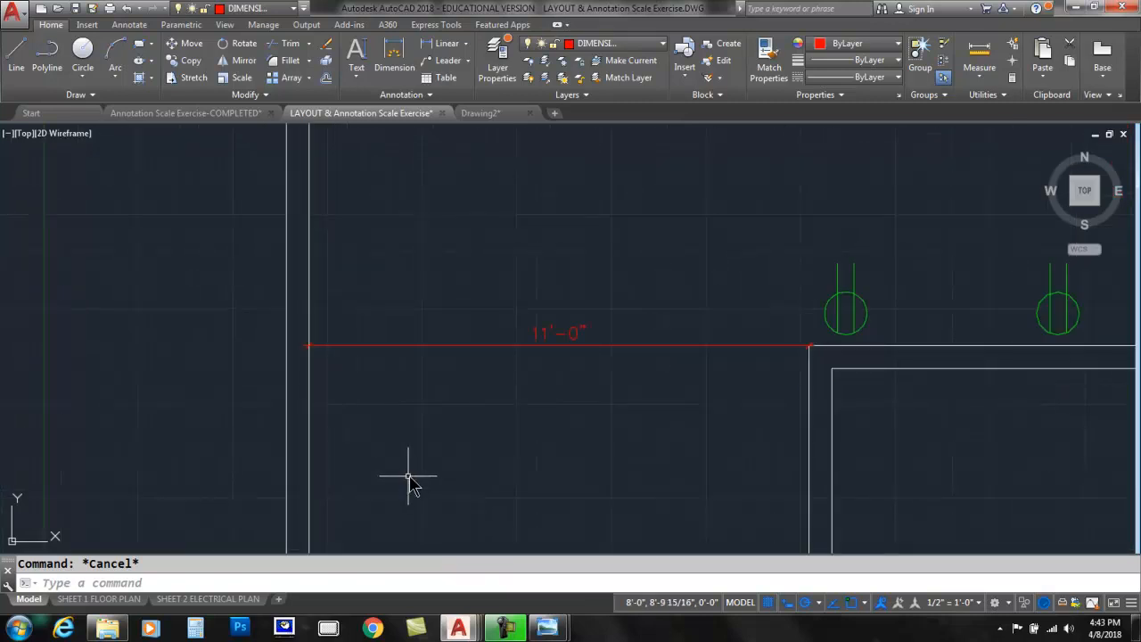
{"action": "middle_click_drag", "start_coordinate": [397, 453], "coordinate": [374, 286]}
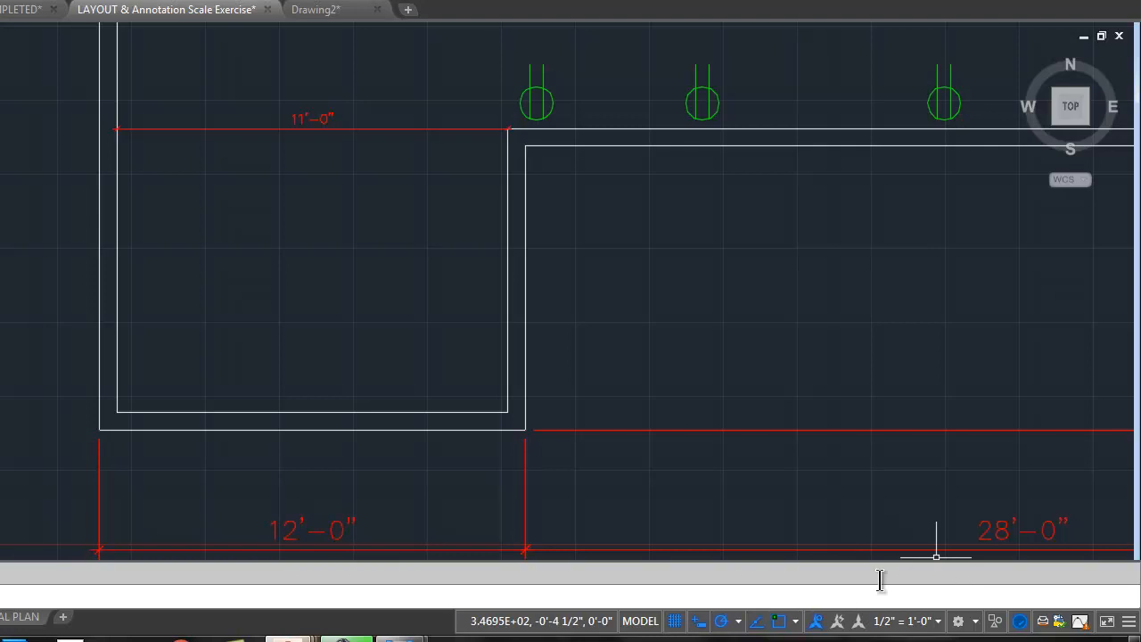
{"action": "scroll", "coordinate": [846, 558], "scroll_direction": "down", "scroll_amount": 2}
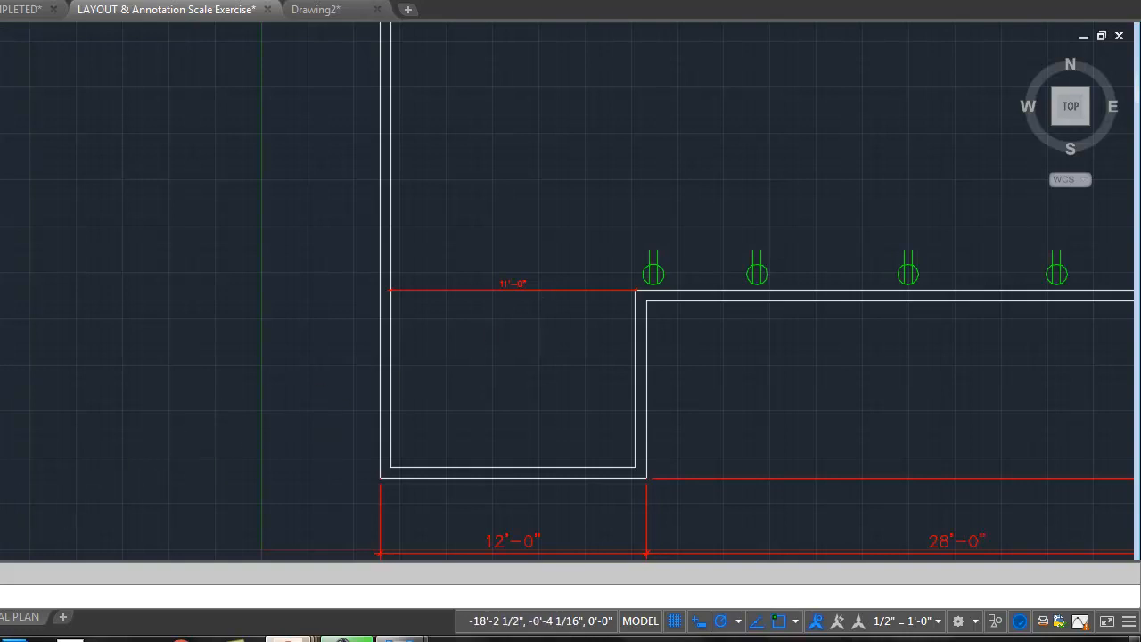
{"action": "key", "text": "ctrl+Page_Down"}
{"action": "double_click", "coordinate": [260, 468]}
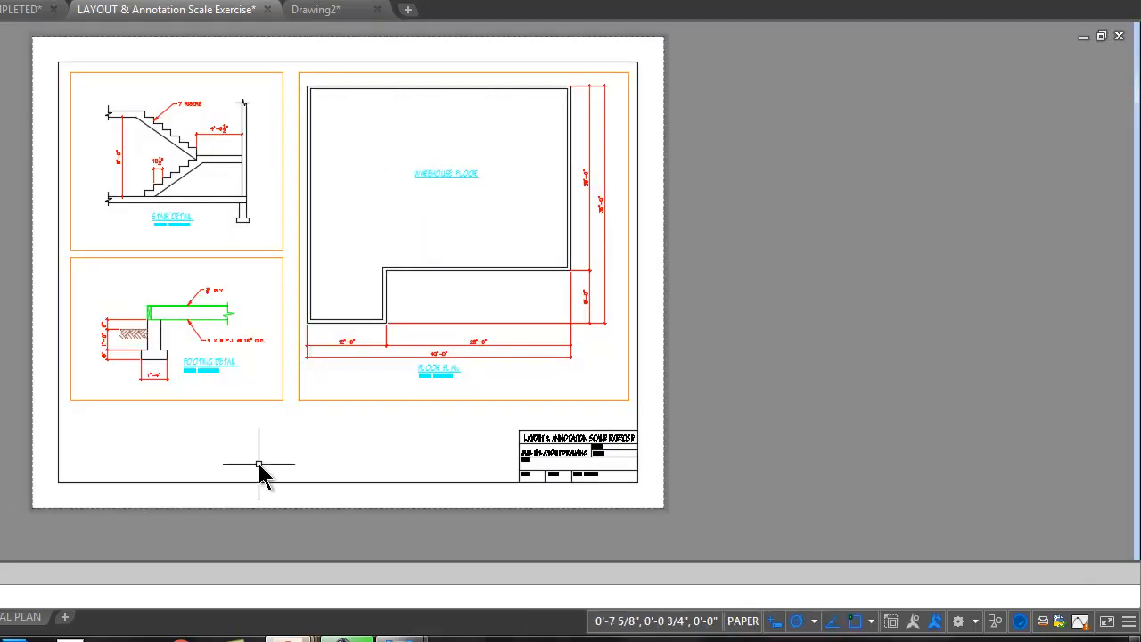
{"action": "scroll", "coordinate": [336, 325], "scroll_direction": "up", "scroll_amount": 5}
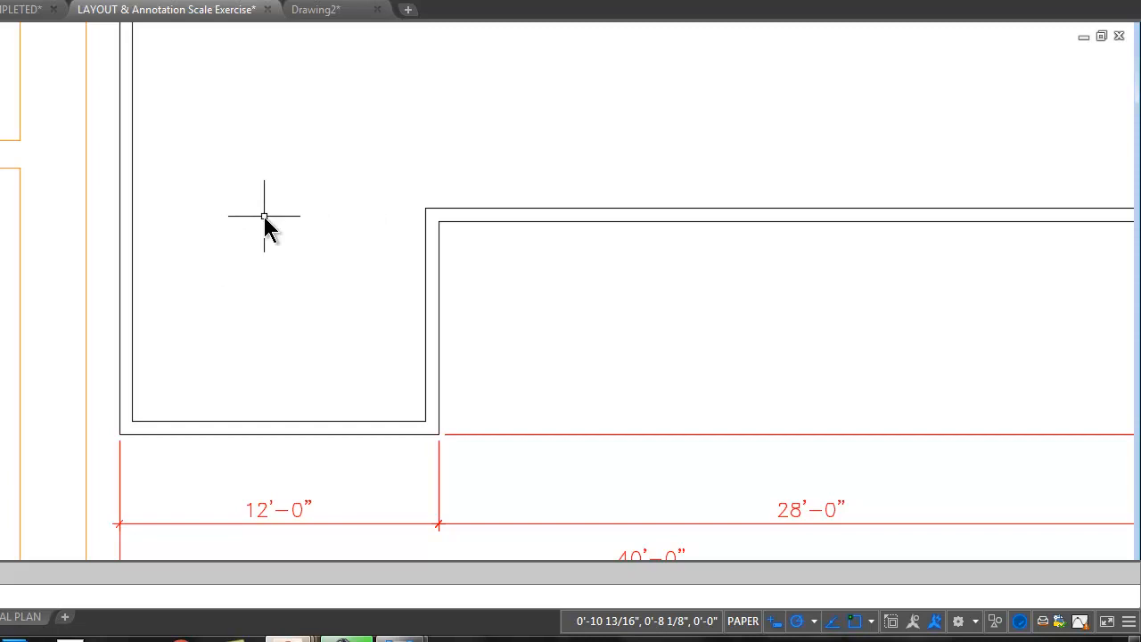
{"action": "scroll", "coordinate": [450, 299], "scroll_direction": "down", "scroll_amount": 4}
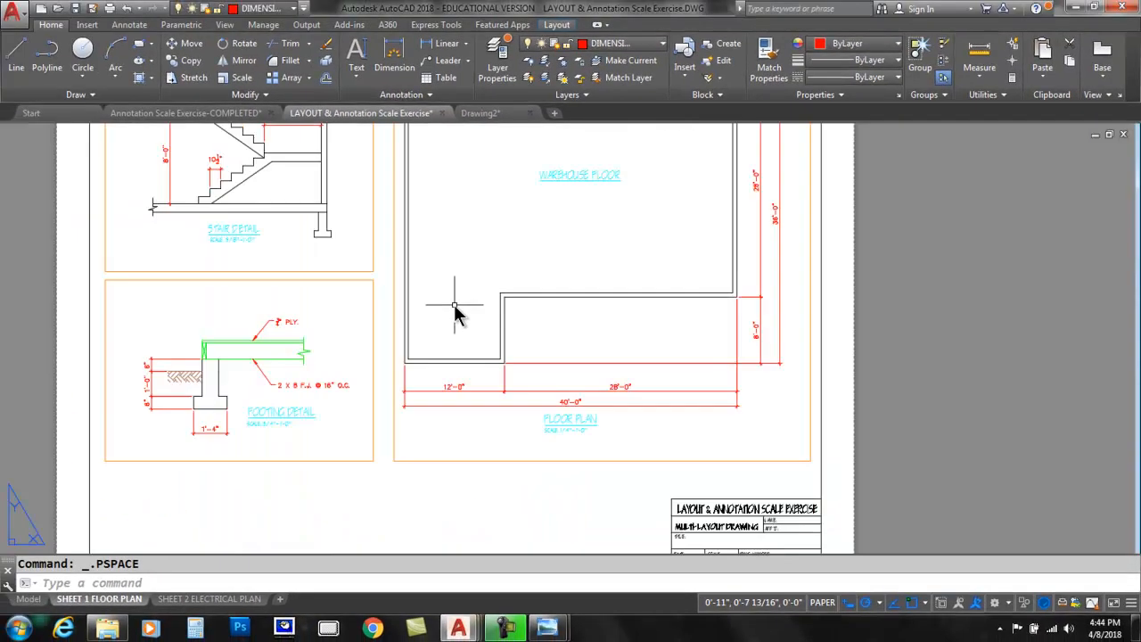
{"action": "middle_click_drag", "start_coordinate": [453, 268], "coordinate": [507, 326]}
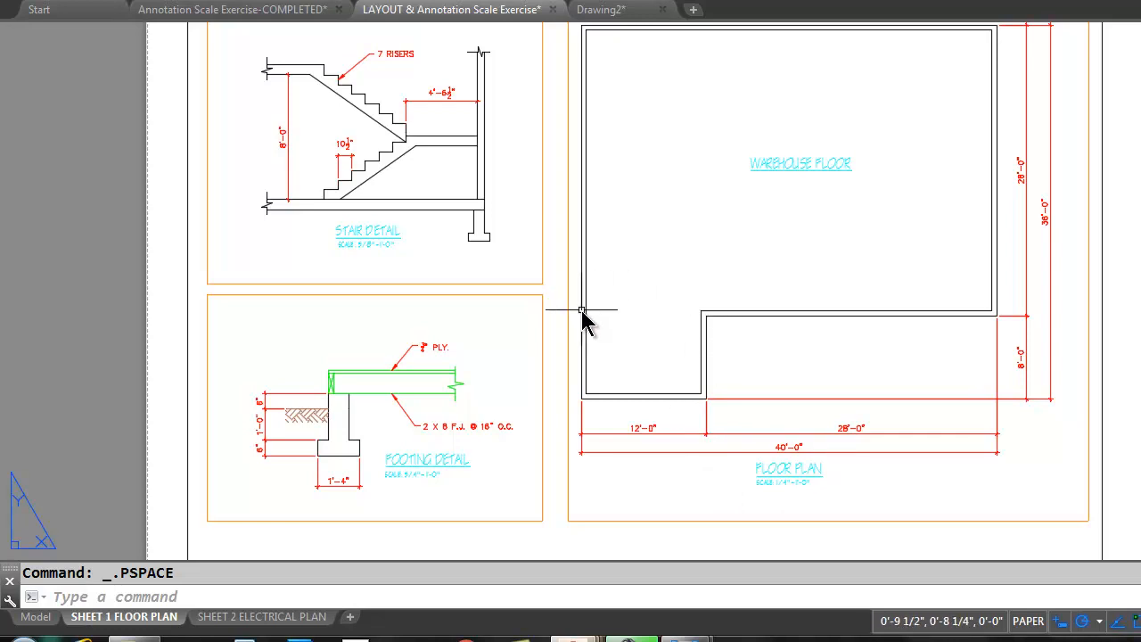
In model space, add the 1/4" = 1'-0" annotation scale to the wing's interior width dimension.
{"action": "left_click", "coordinate": [35, 616]}
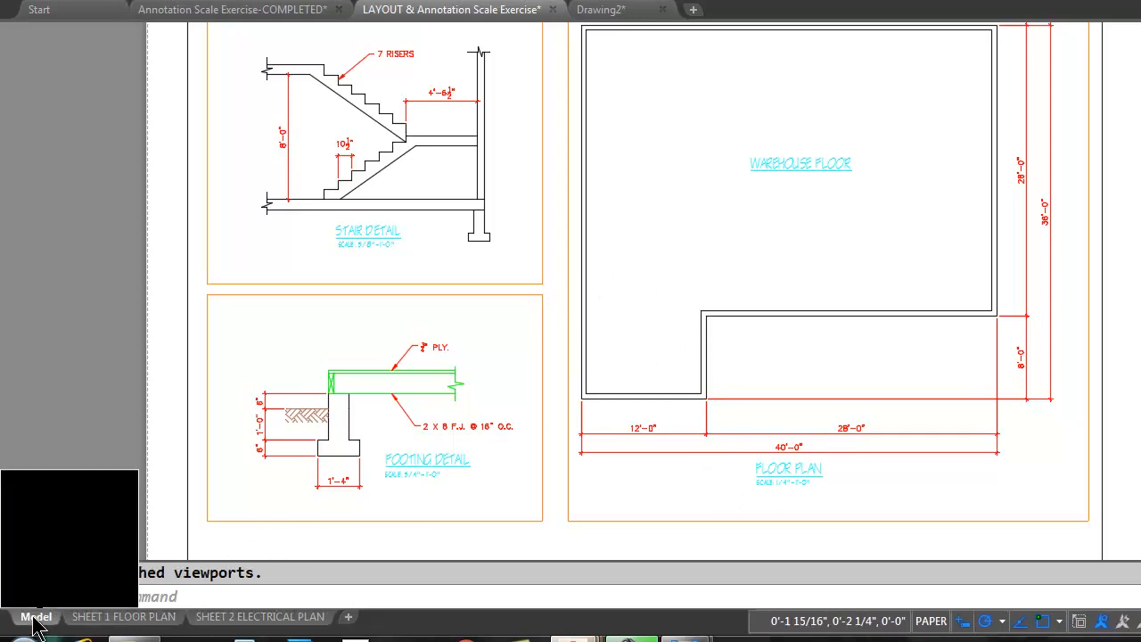
{"action": "scroll", "coordinate": [1006, 255], "scroll_direction": "up", "scroll_amount": 4}
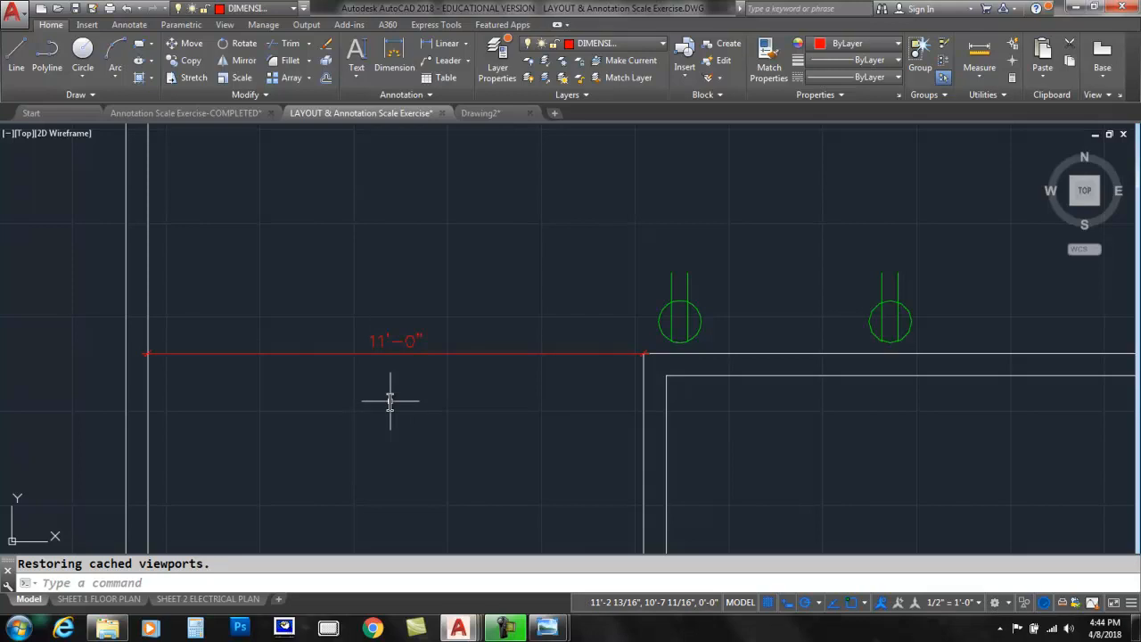
{"action": "left_click", "coordinate": [338, 354]}
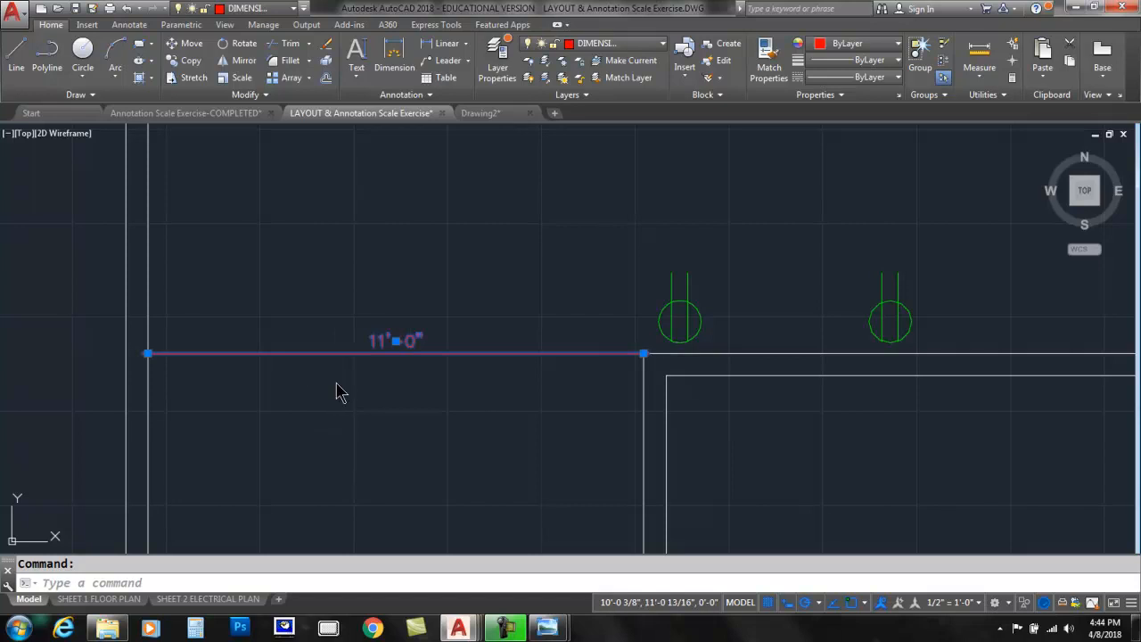
{"action": "right_click", "coordinate": [336, 383]}
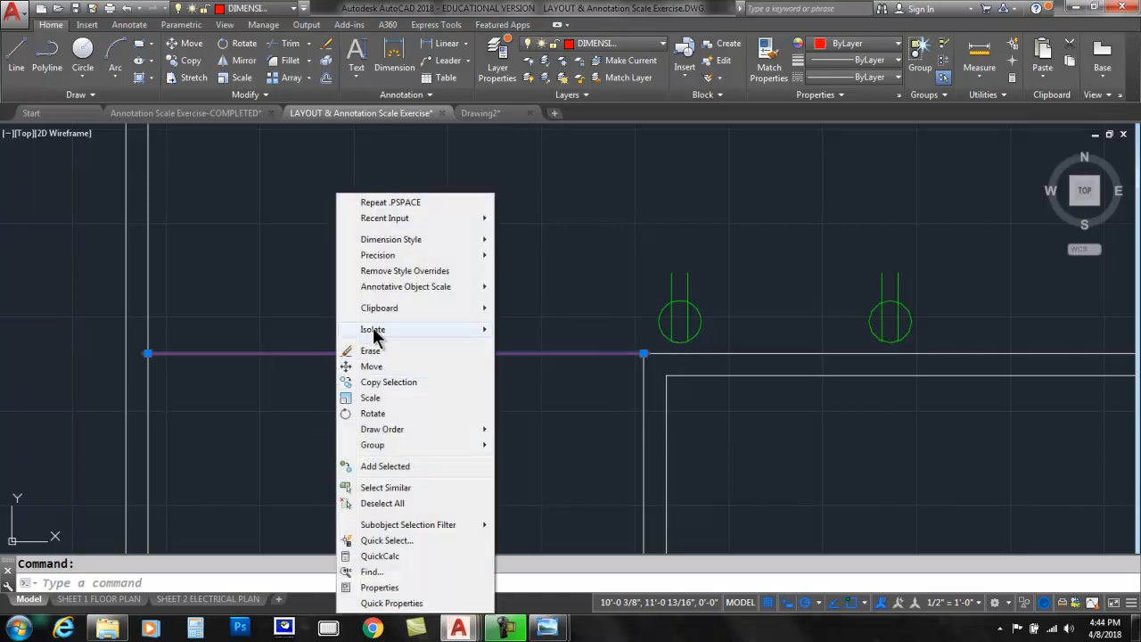
{"action": "mouse_move", "coordinate": [396, 288]}
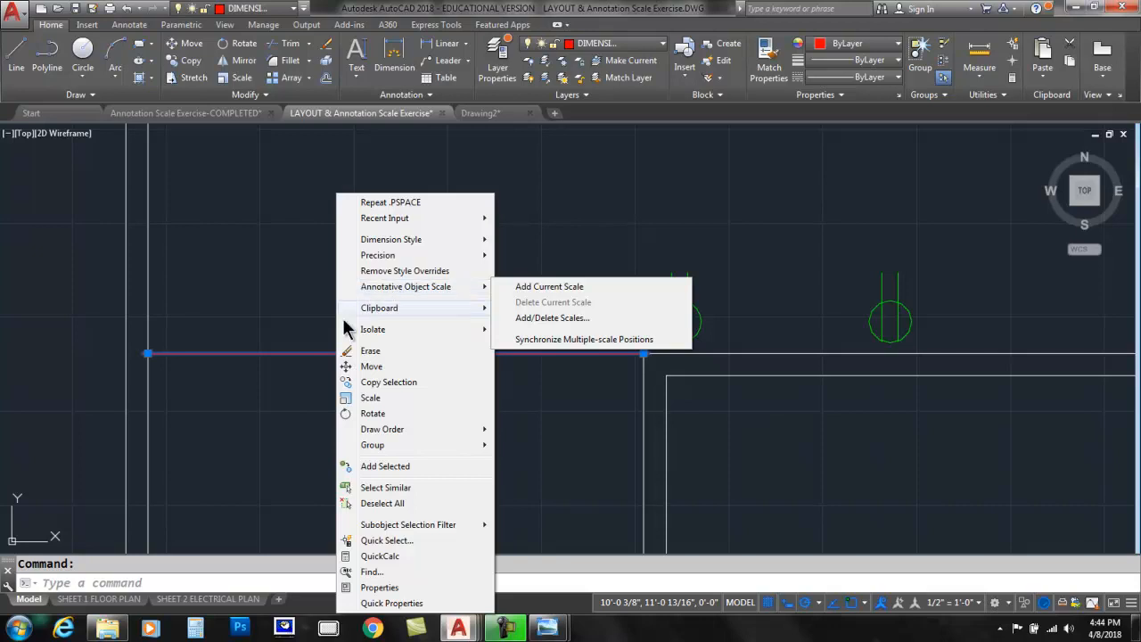
{"action": "left_click", "coordinate": [545, 317]}
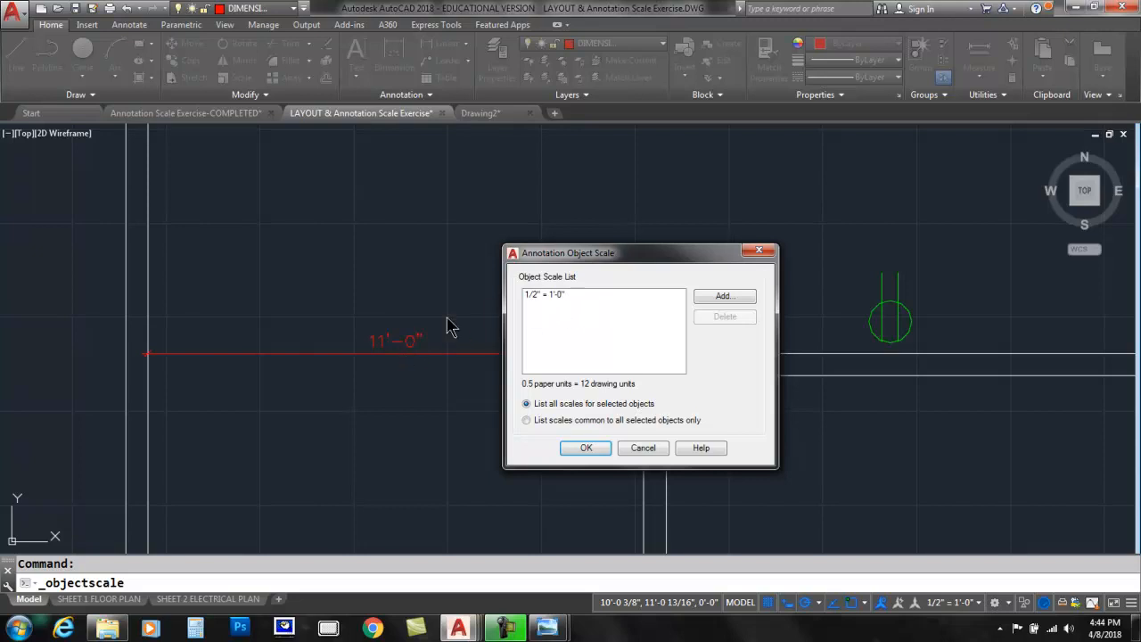
{"action": "left_click", "coordinate": [713, 295]}
{"action": "left_click_drag", "start_coordinate": [719, 309], "coordinate": [724, 379]}
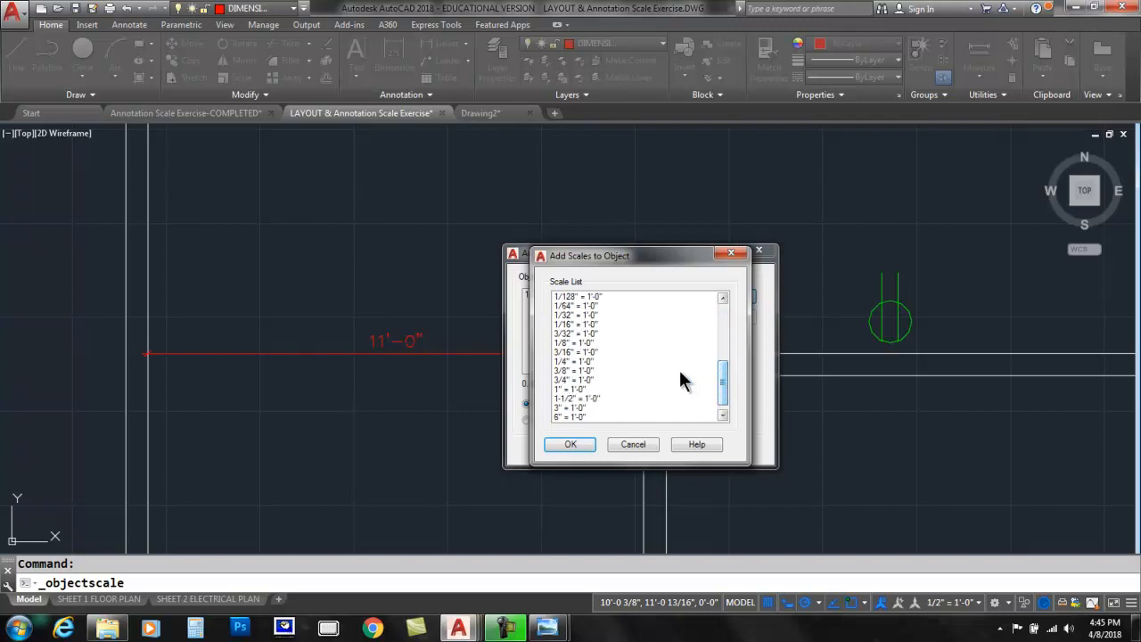
{"action": "left_click", "coordinate": [571, 361]}
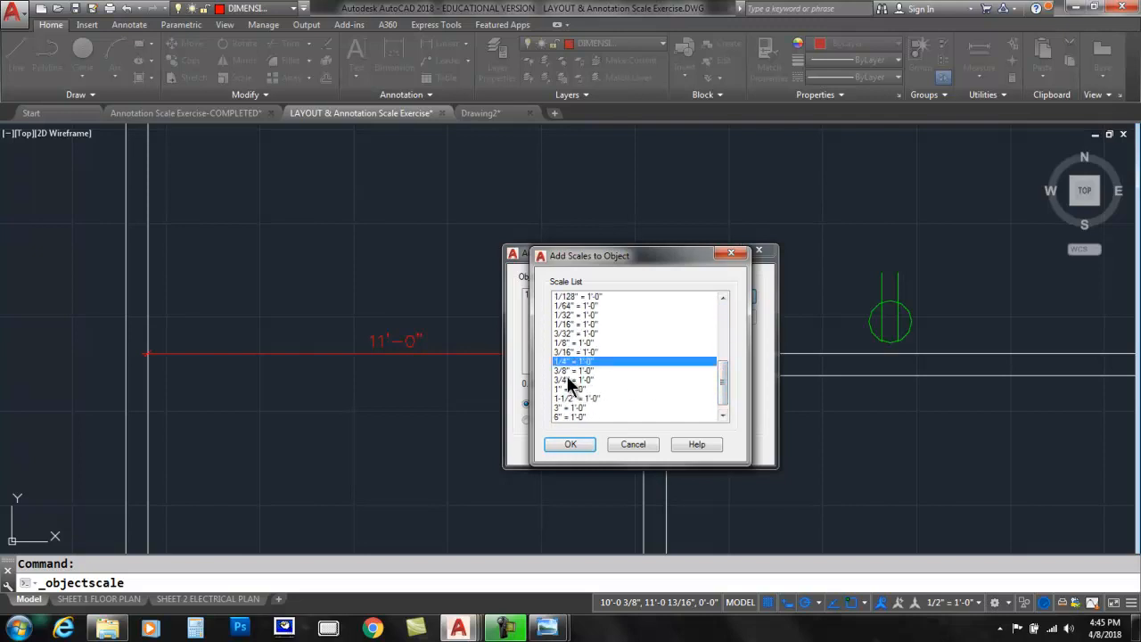
{"action": "left_click", "coordinate": [572, 442]}
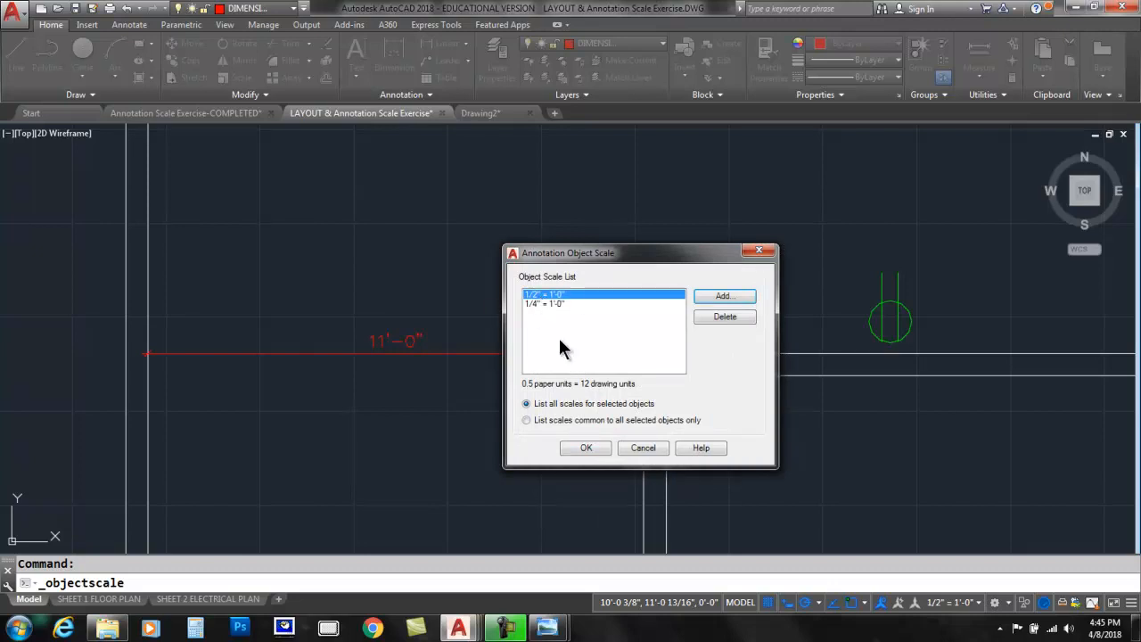
{"action": "left_click", "coordinate": [577, 445]}
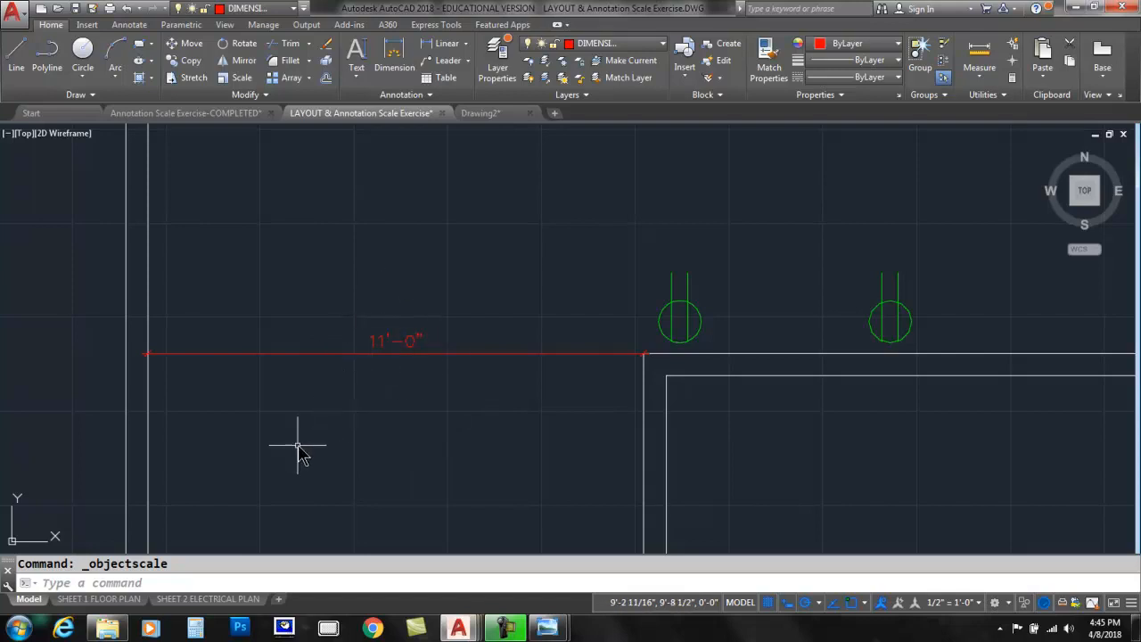
Inspect the wing's interior dimension on Sheet 1 and activate the floor plan viewport to check its scale.
{"action": "left_click", "coordinate": [92, 599]}
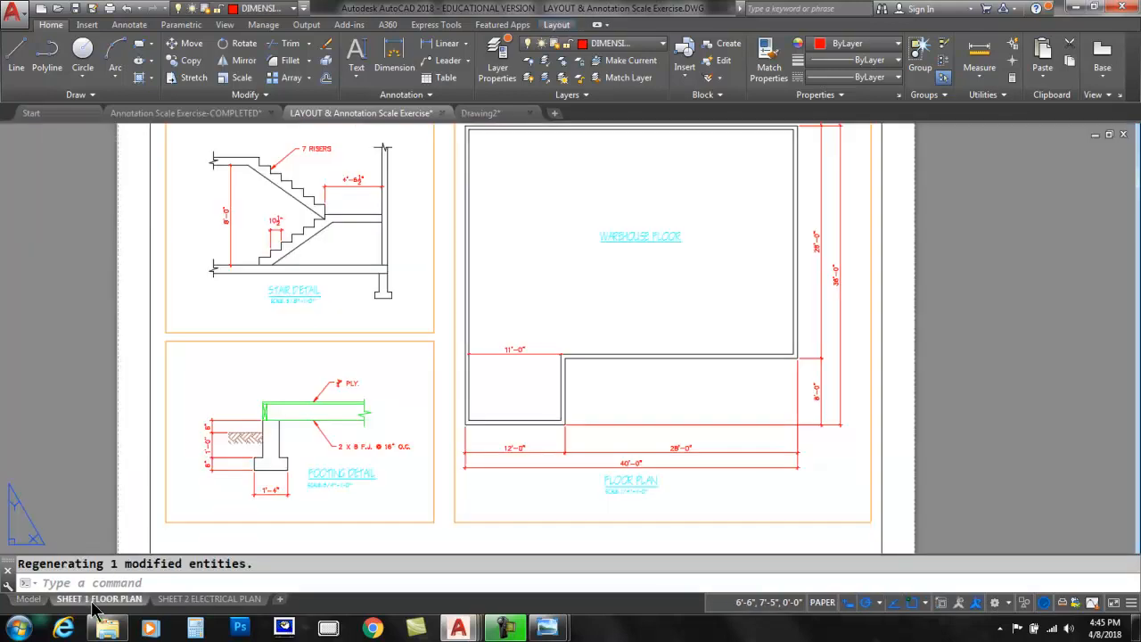
{"action": "scroll", "coordinate": [486, 370], "scroll_direction": "up", "scroll_amount": 5}
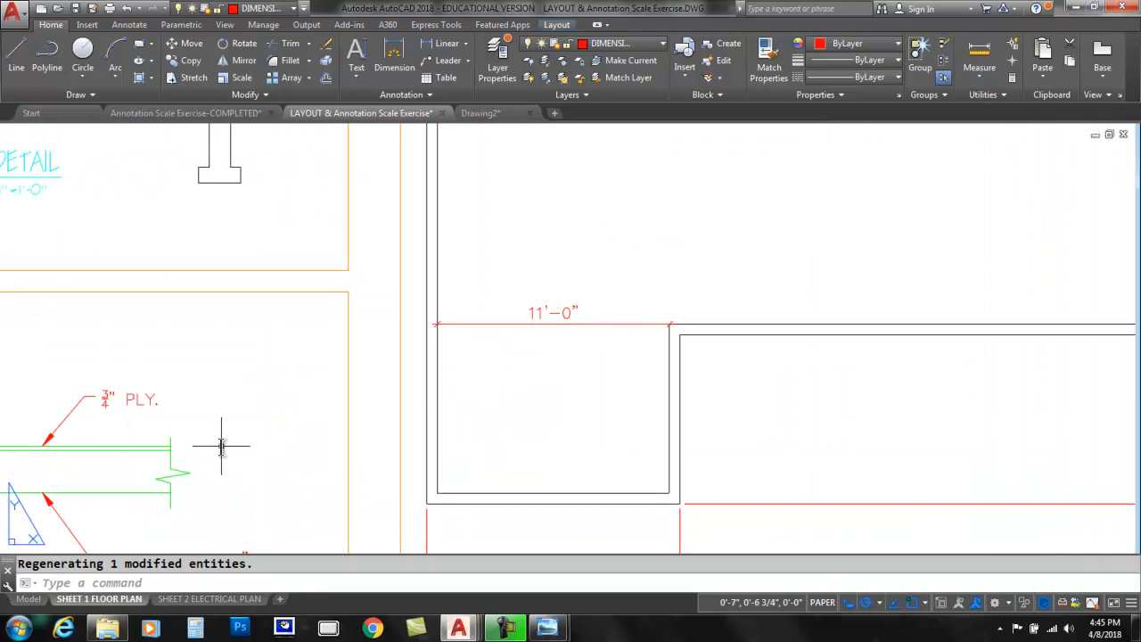
{"action": "scroll", "coordinate": [374, 254], "scroll_direction": "down", "scroll_amount": 3}
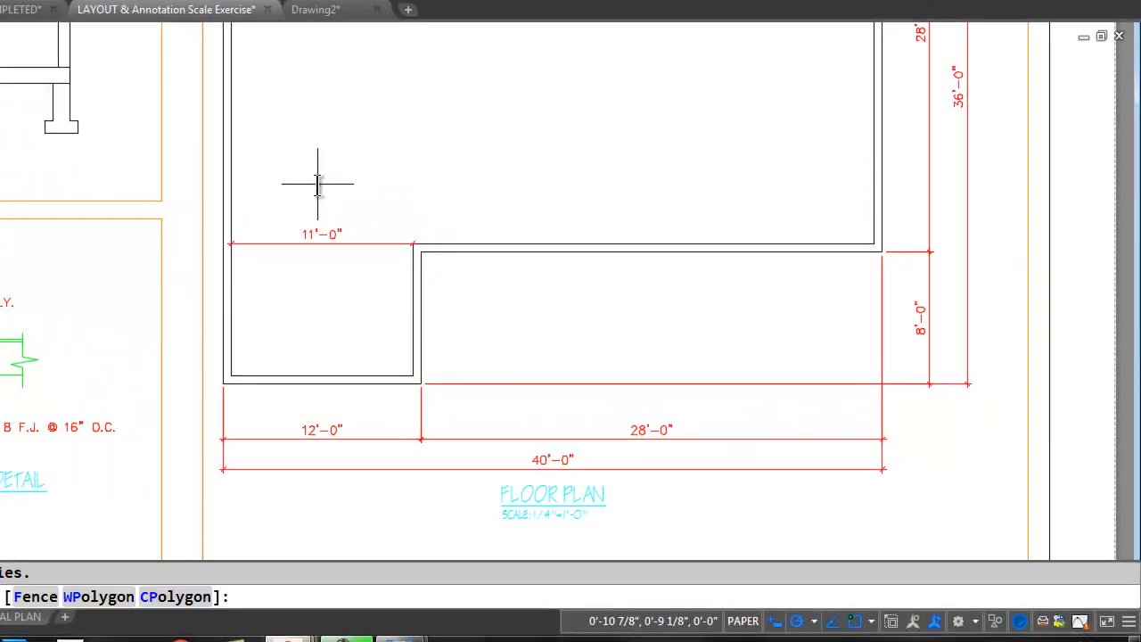
{"action": "double_click", "coordinate": [335, 191]}
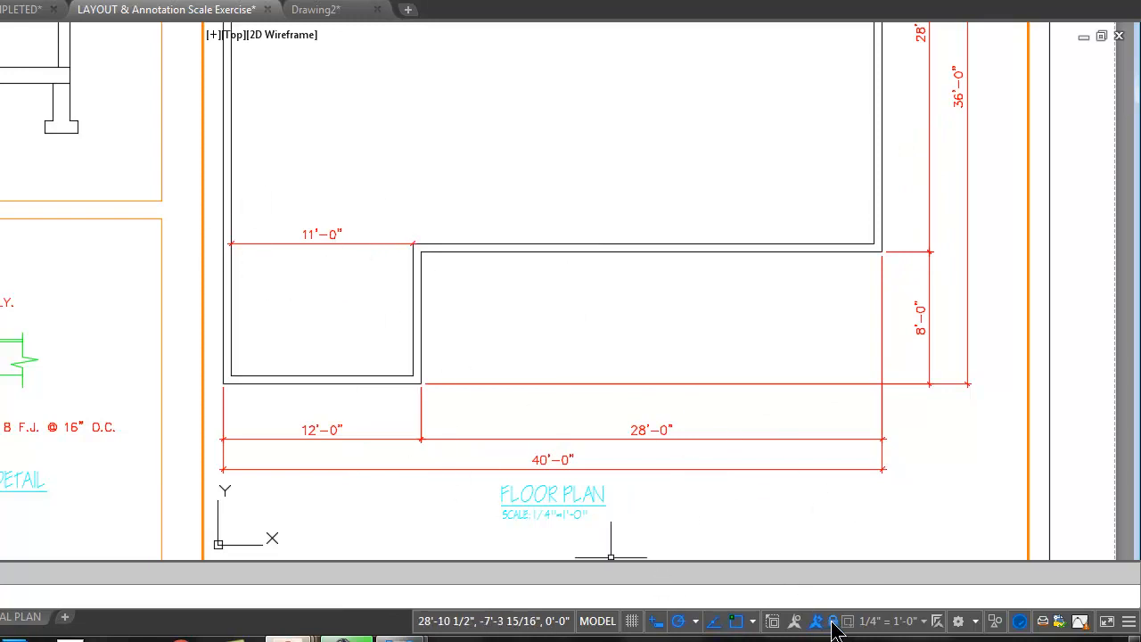
Try the 1/2" = 1'-0" annotation scale on Sheet 1's floor plan viewport, undo it, and return to paper space.
{"action": "left_click", "coordinate": [923, 621]}
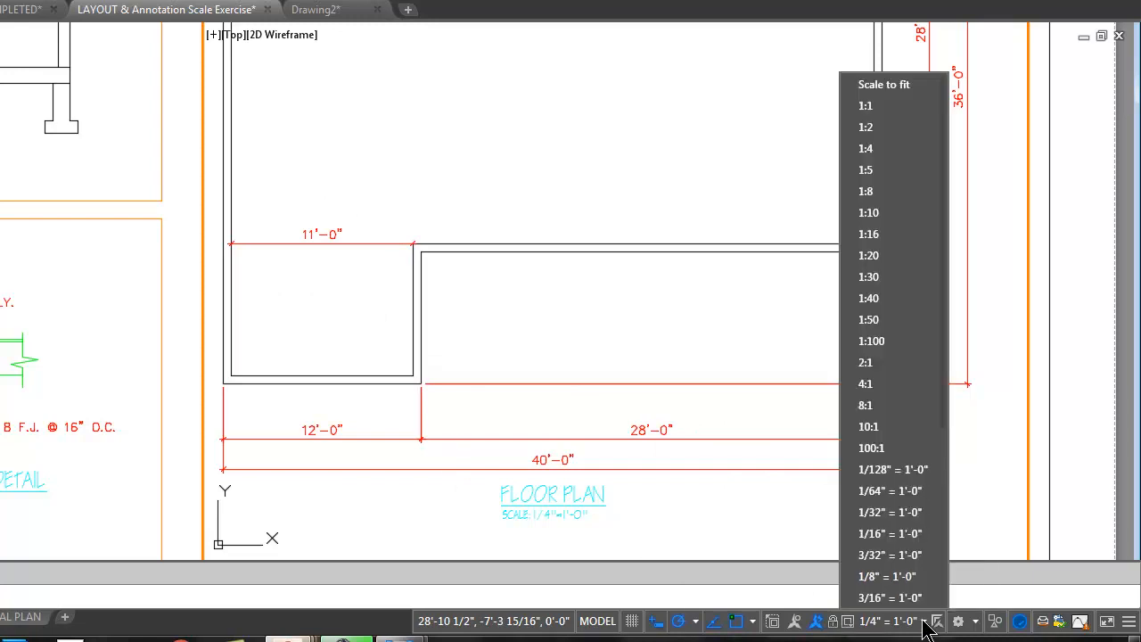
{"action": "scroll", "coordinate": [898, 501], "scroll_direction": "down", "scroll_amount": 2}
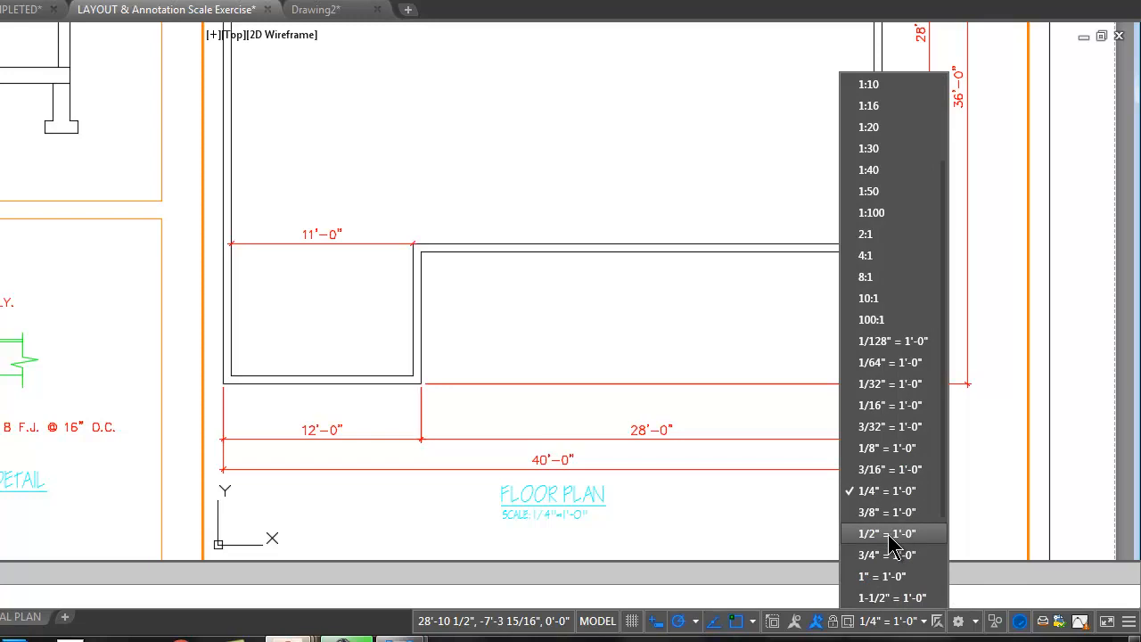
{"action": "left_click", "coordinate": [887, 532]}
{"action": "middle_click_drag", "start_coordinate": [401, 461], "coordinate": [604, 352]}
{"action": "scroll", "coordinate": [784, 299], "scroll_direction": "down", "scroll_amount": 5}
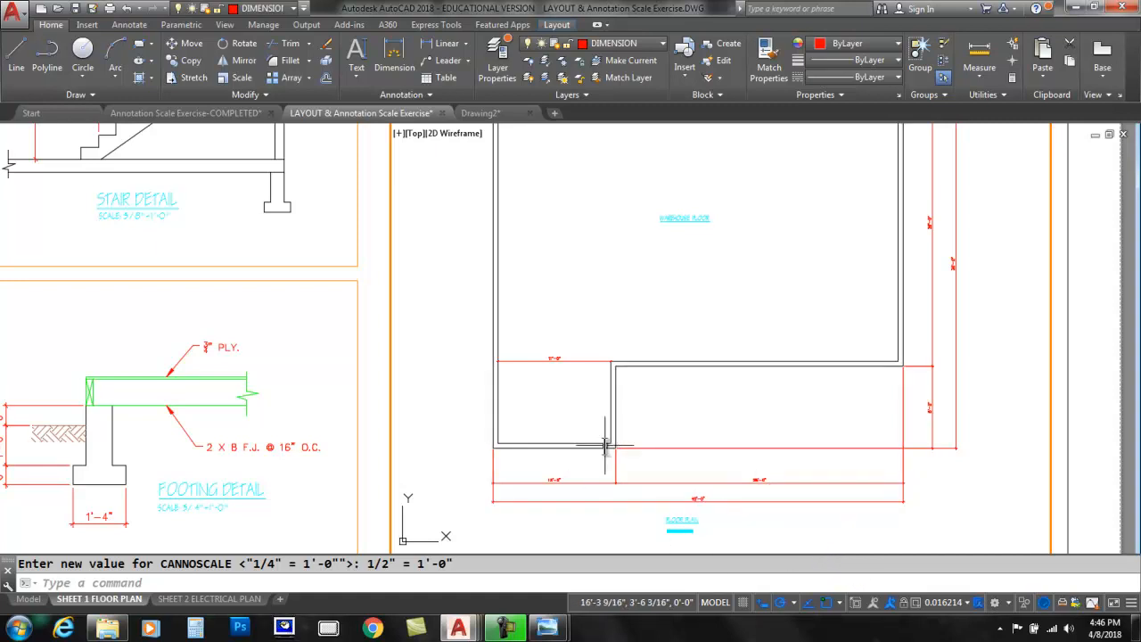
{"action": "scroll", "coordinate": [605, 446], "scroll_direction": "up", "scroll_amount": 5}
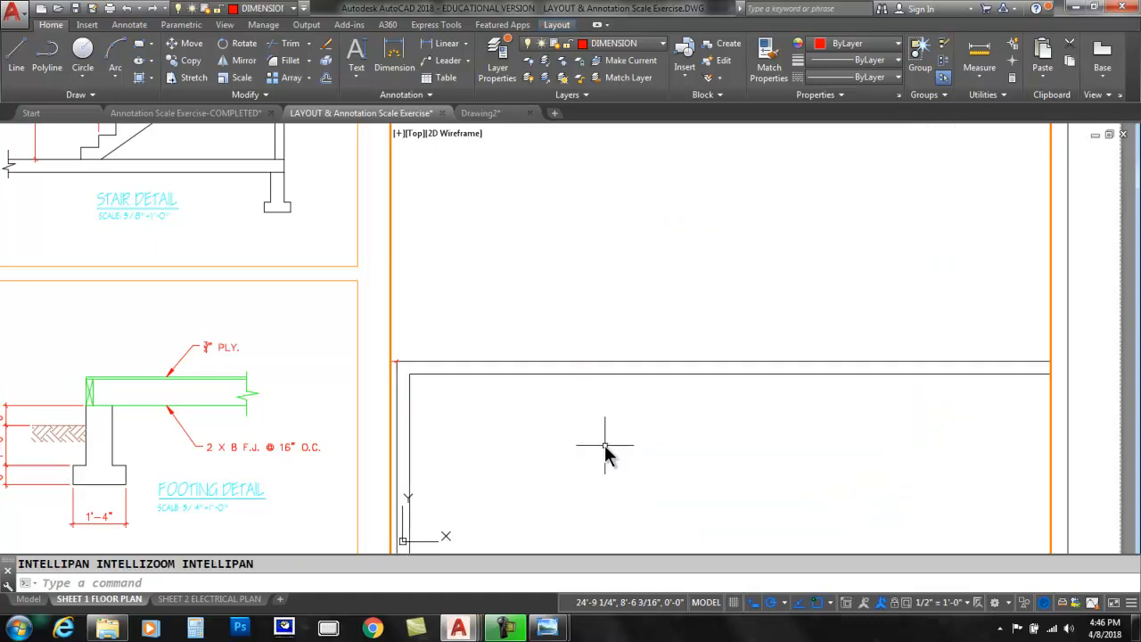
{"action": "key", "text": "ctrl+z"}
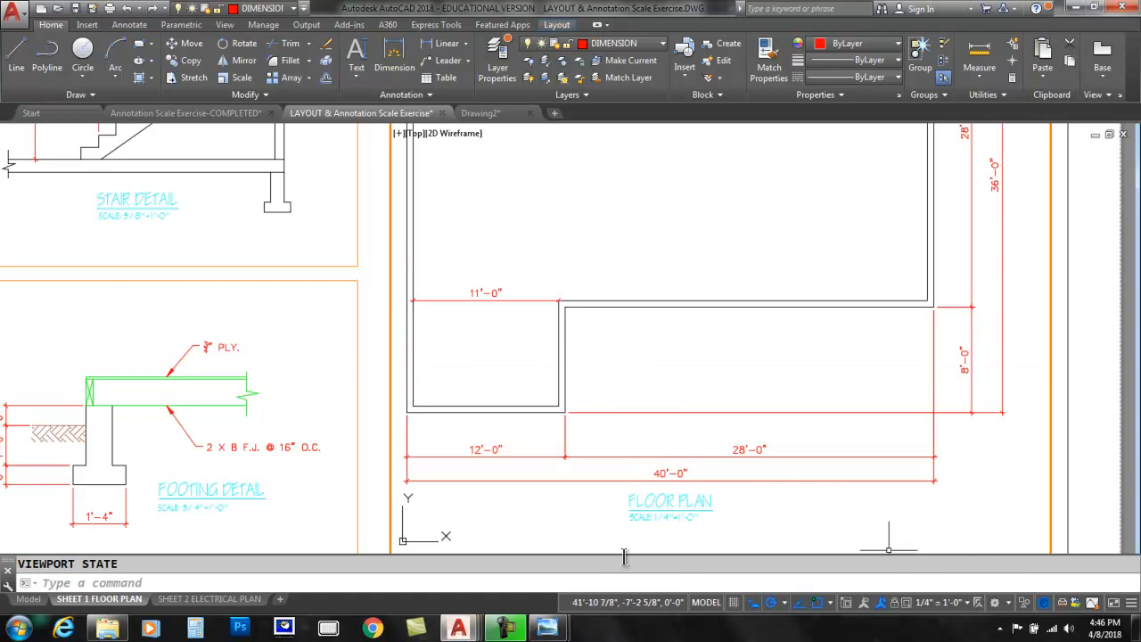
{"action": "double_click", "coordinate": [366, 473]}
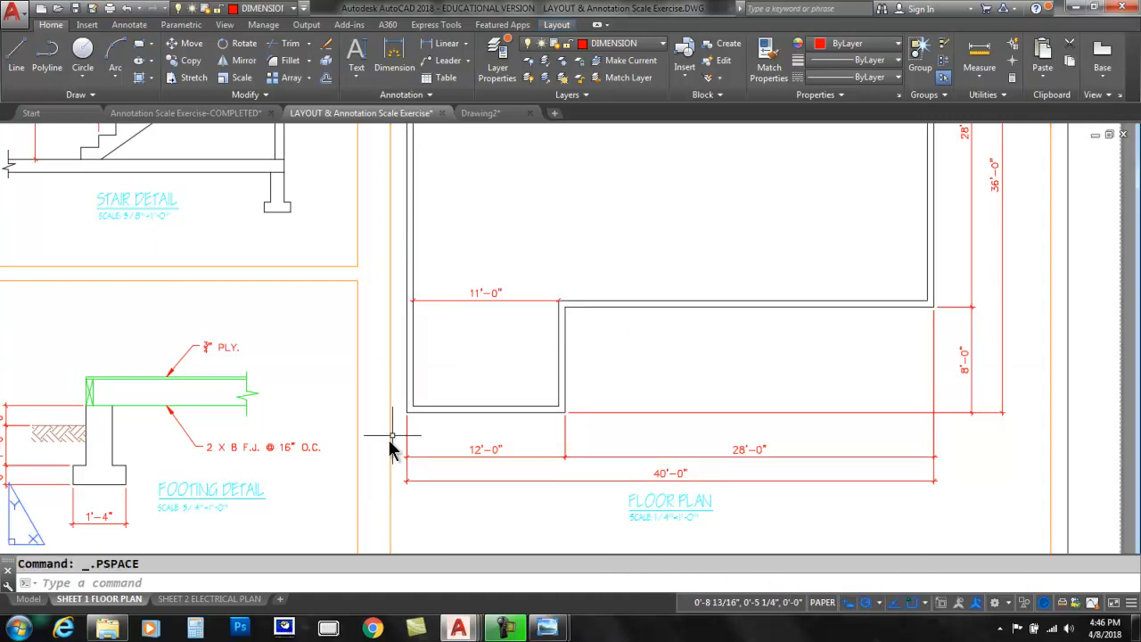
{"action": "scroll", "coordinate": [366, 473], "scroll_direction": "down", "scroll_amount": 5}
{"action": "middle_click_drag", "start_coordinate": [380, 484], "coordinate": [484, 454]}
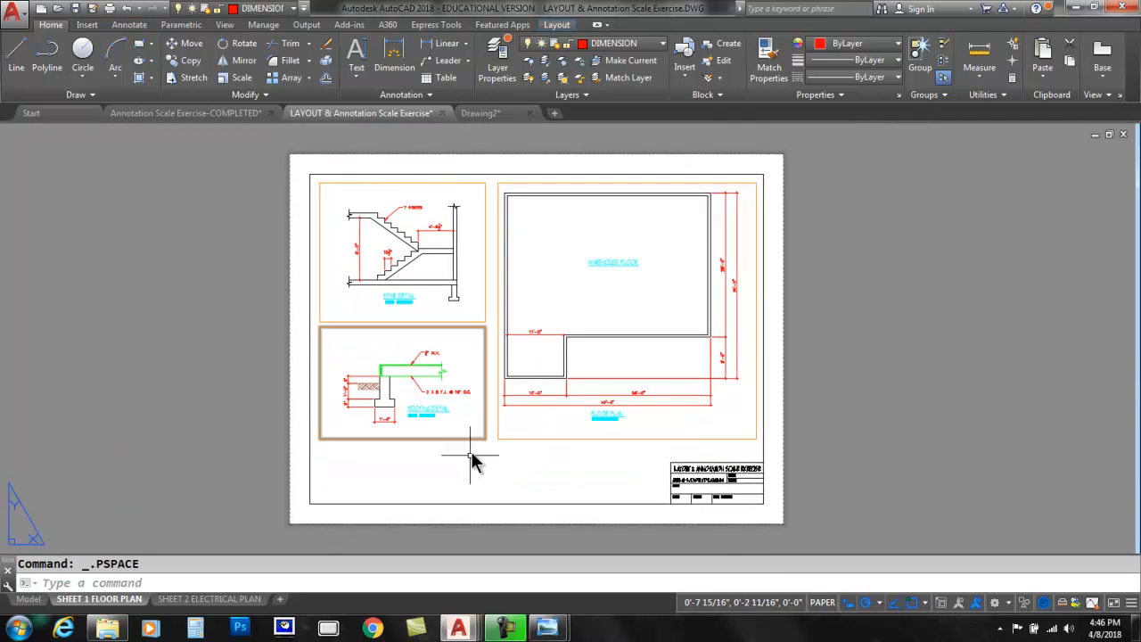
In model space, delete the 1/2" = 1'-0" annotation scale from the wing's interior width dimension.
{"action": "left_click", "coordinate": [30, 599]}
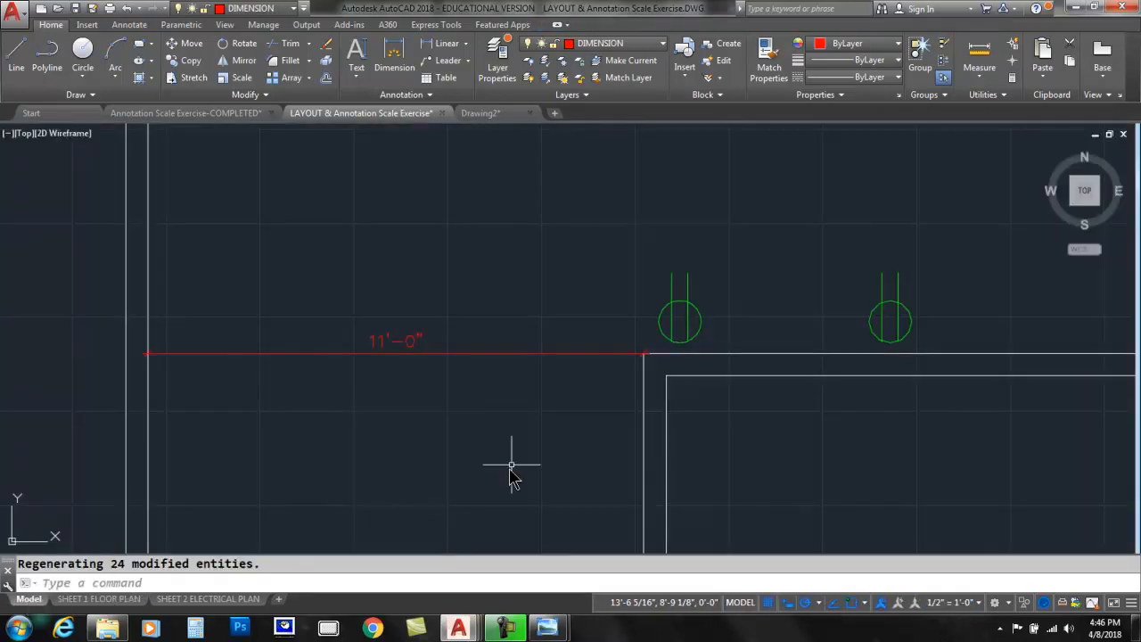
{"action": "scroll", "coordinate": [476, 321], "scroll_direction": "down", "scroll_amount": 5}
{"action": "scroll", "coordinate": [473, 334], "scroll_direction": "up", "scroll_amount": 2}
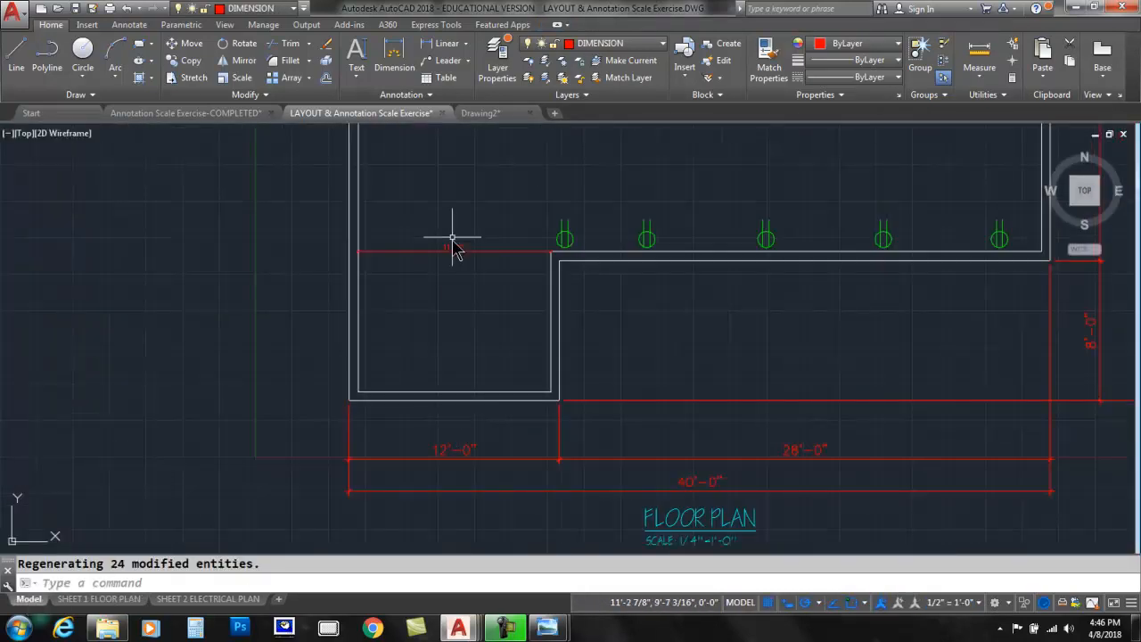
{"action": "scroll", "coordinate": [453, 277], "scroll_direction": "up", "scroll_amount": 2}
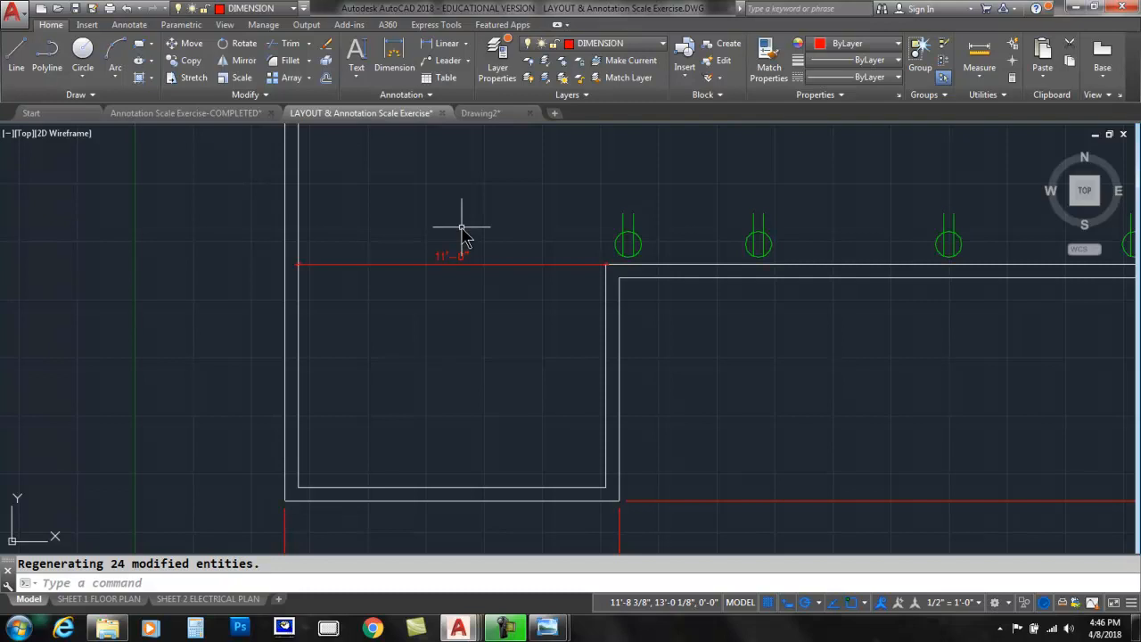
{"action": "left_click", "coordinate": [446, 258]}
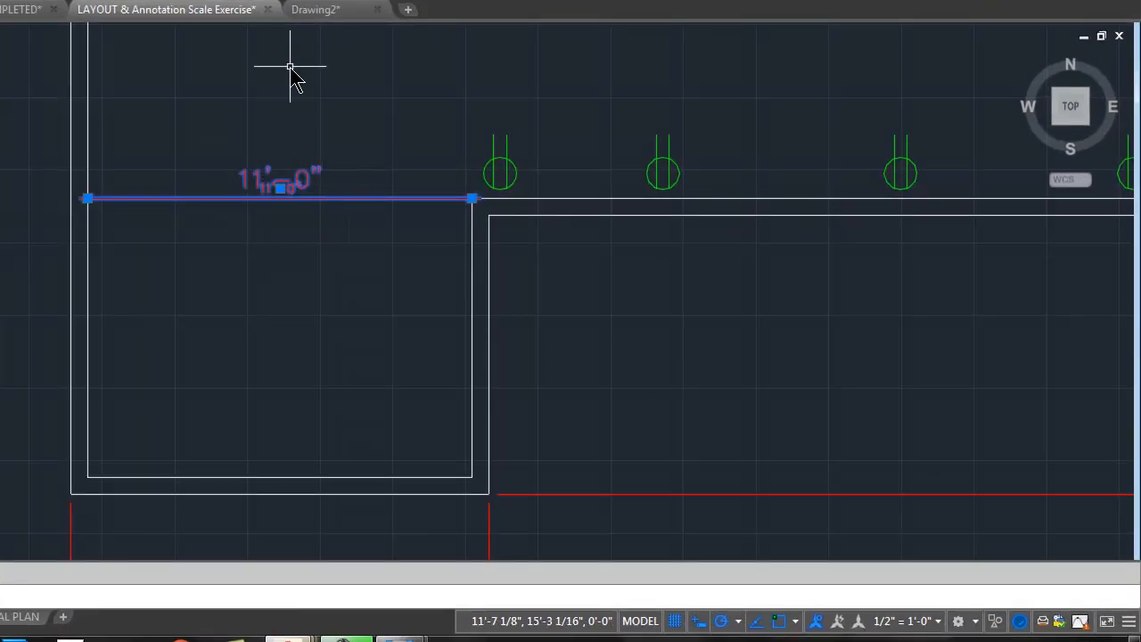
{"action": "right_click", "coordinate": [288, 99]}
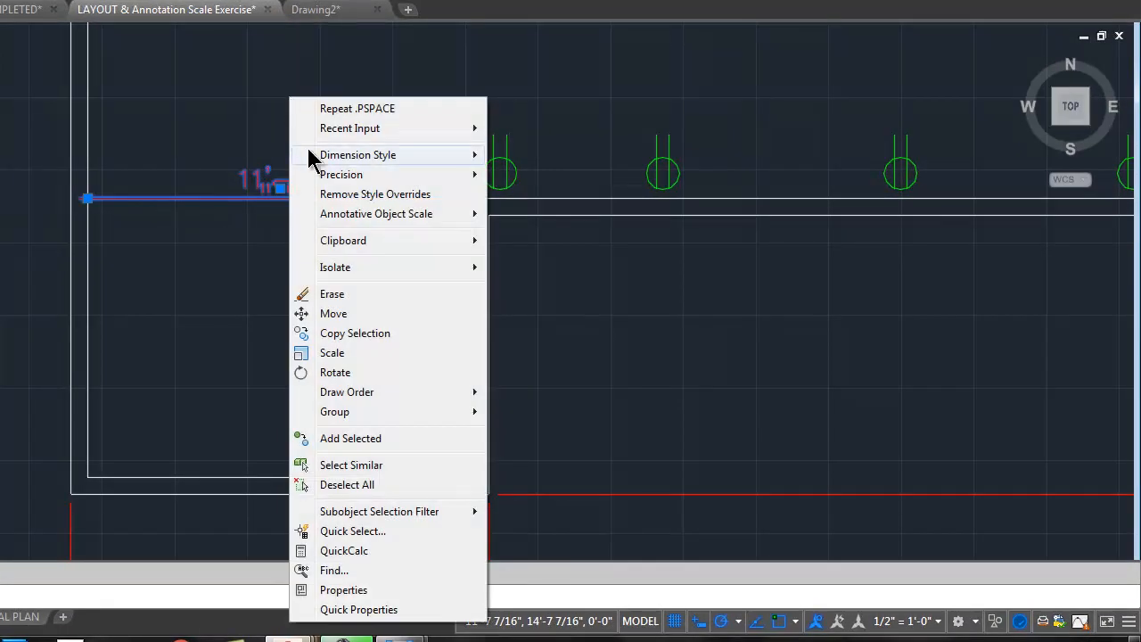
{"action": "mouse_move", "coordinate": [365, 221]}
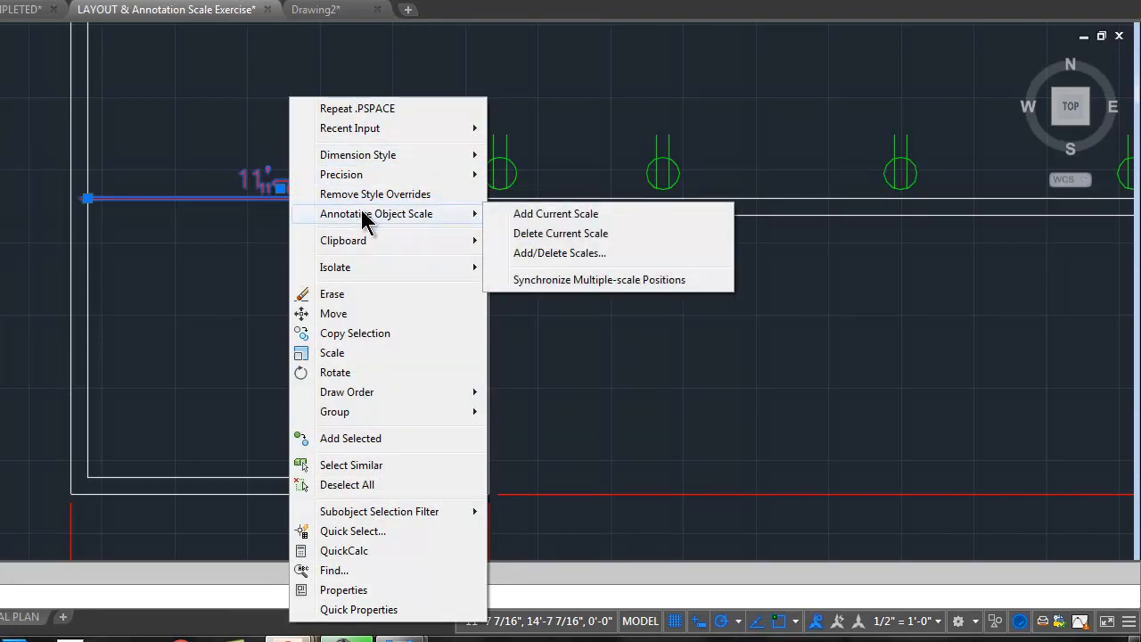
{"action": "left_click", "coordinate": [572, 253]}
{"action": "left_click_drag", "start_coordinate": [461, 186], "coordinate": [597, 111]}
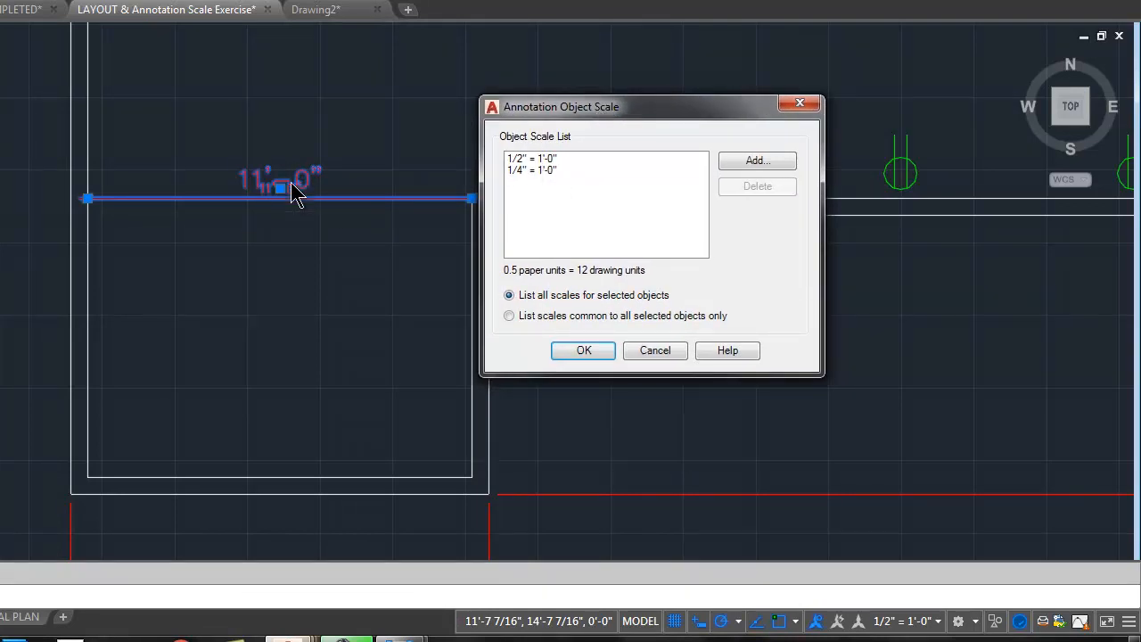
{"action": "left_click", "coordinate": [517, 159]}
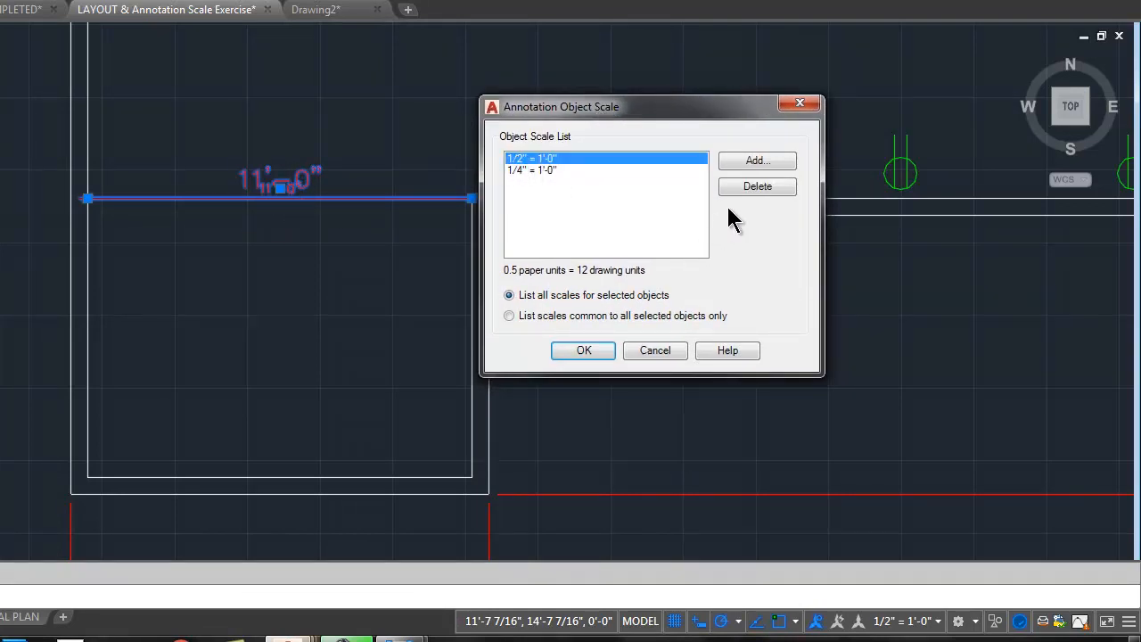
{"action": "left_click", "coordinate": [749, 189]}
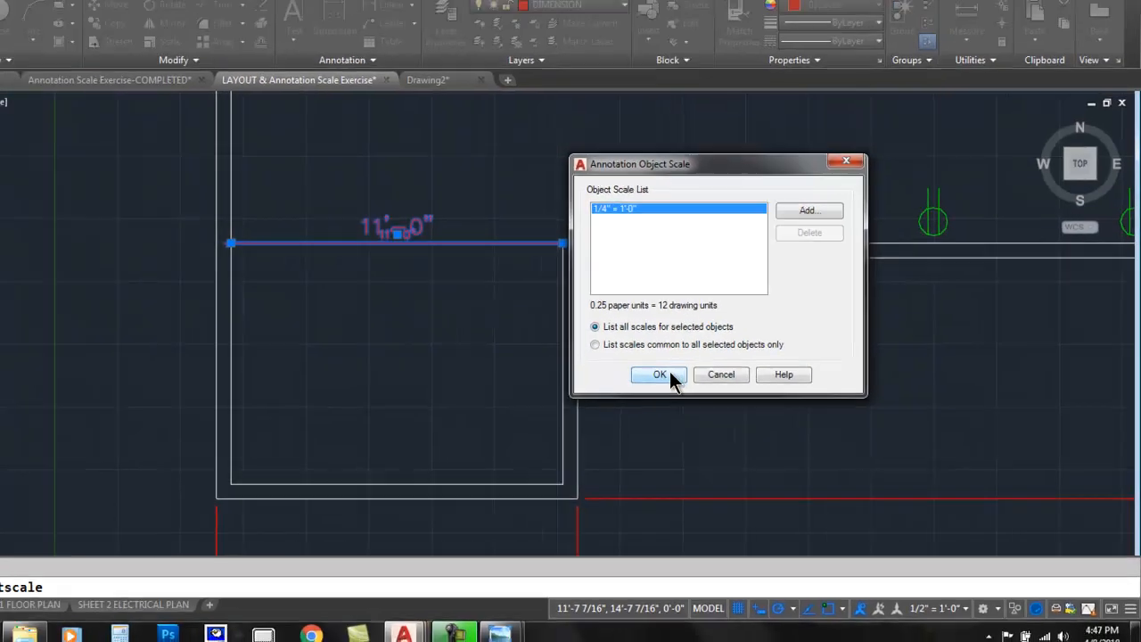
{"action": "left_click", "coordinate": [584, 349]}
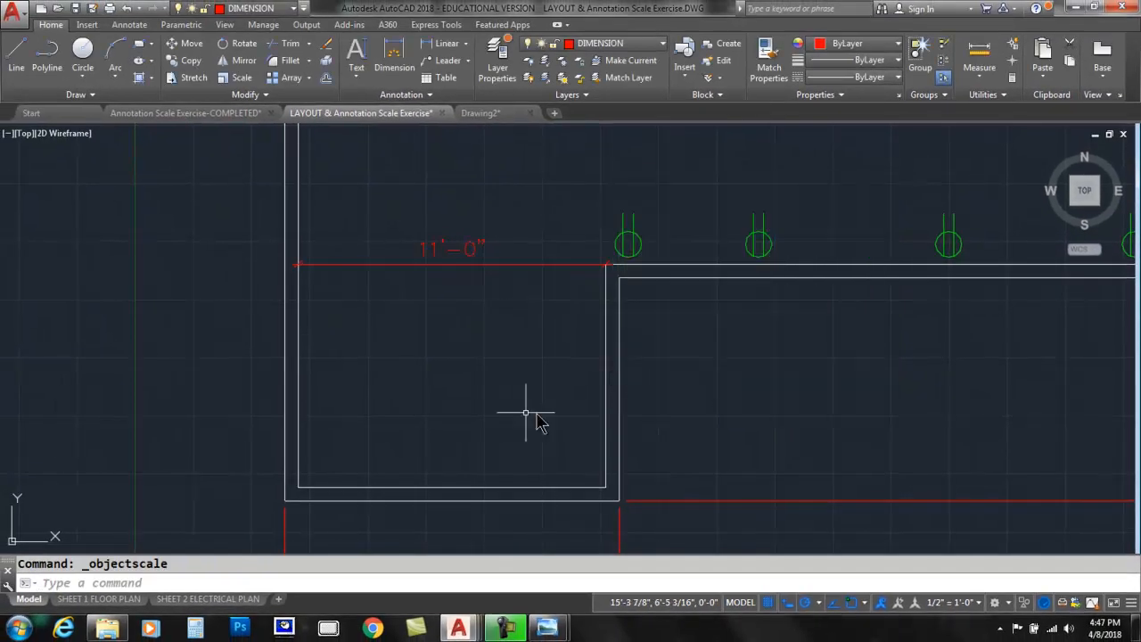
Select the wing's interior width dimension to check its scale representation, and clear the selection.
{"action": "left_click", "coordinate": [416, 265]}
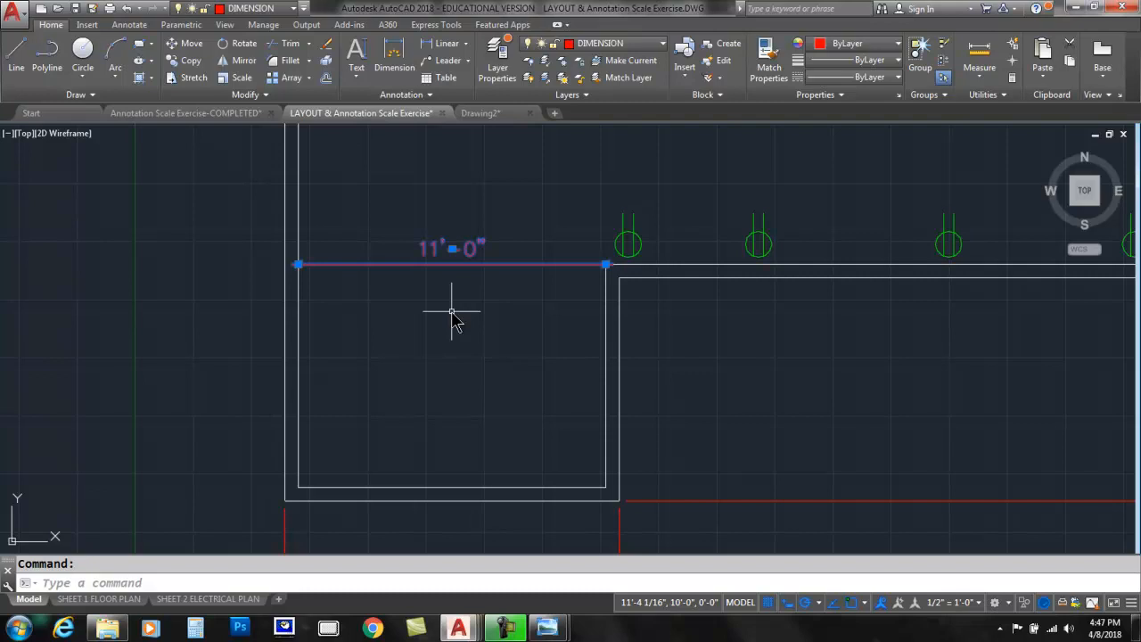
{"action": "key", "text": "Escape"}
{"action": "scroll", "coordinate": [472, 320], "scroll_direction": "down", "scroll_amount": 8}
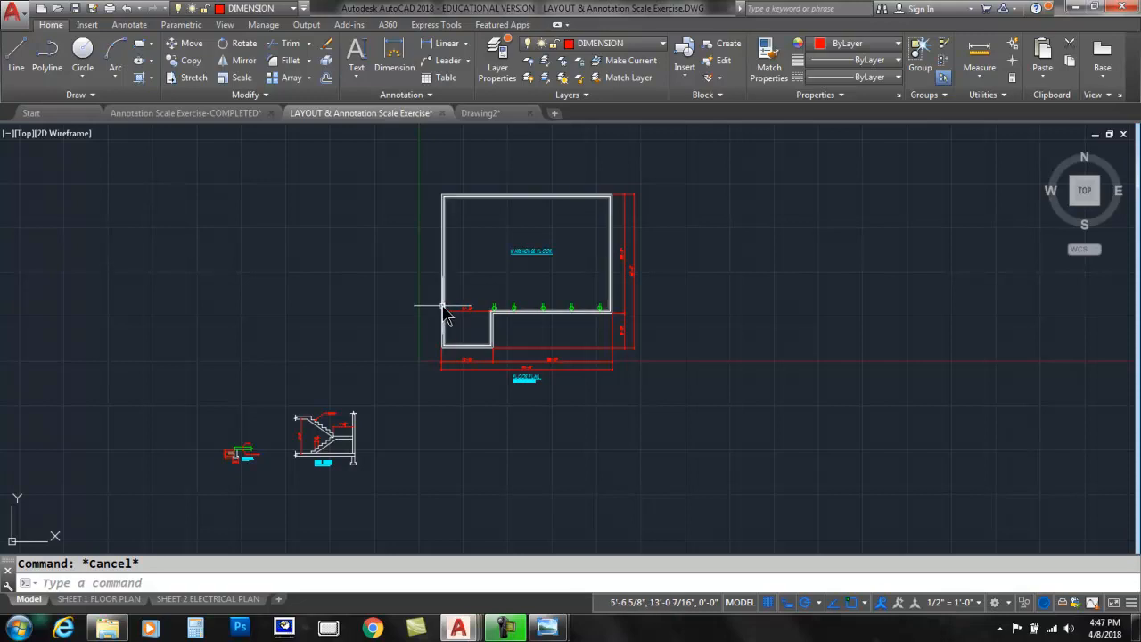
{"action": "scroll", "coordinate": [509, 234], "scroll_direction": "up", "scroll_amount": 4}
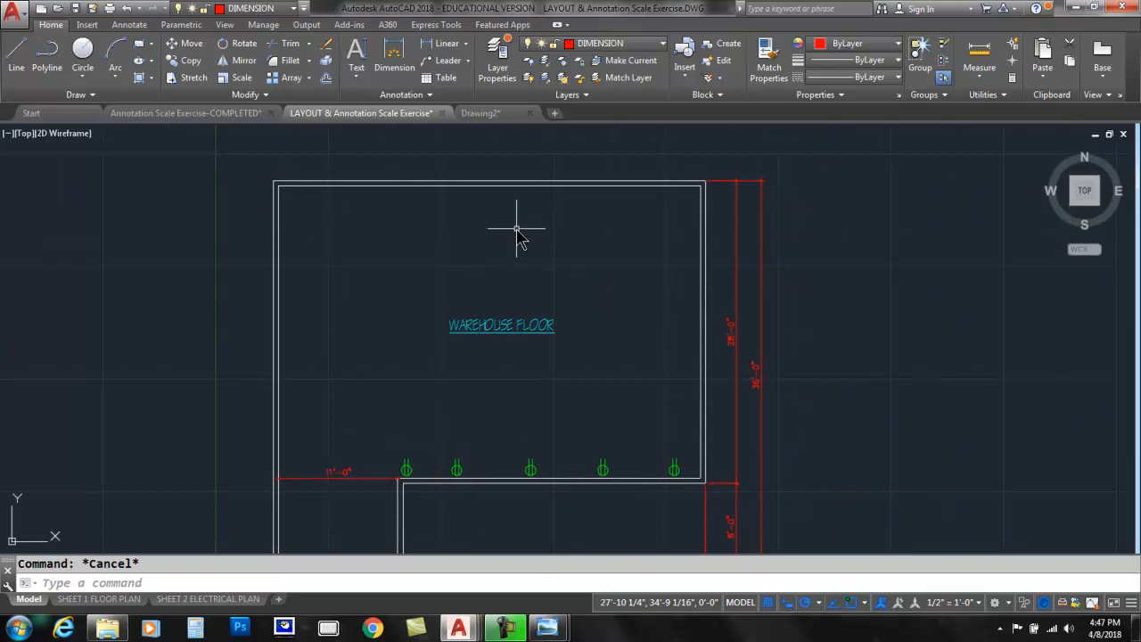
Measure the distance between the two outer corners of the warehouse's upper wall.
{"action": "key", "text": "ctrl+2"}
{"action": "mouse_move", "coordinate": [993, 63]}
{"action": "left_mouse_down"}
{"action": "mouse_move", "coordinate": [983, 24]}
{"action": "mouse_move", "coordinate": [956, 69]}
{"action": "left_mouse_up"}
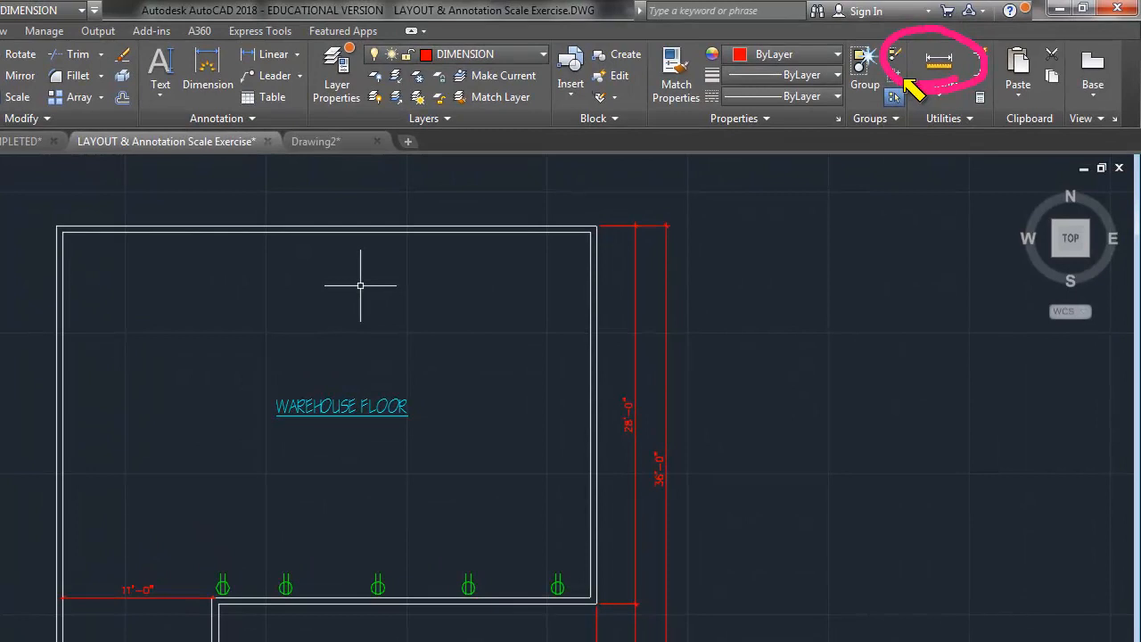
{"action": "key", "text": "Escape"}
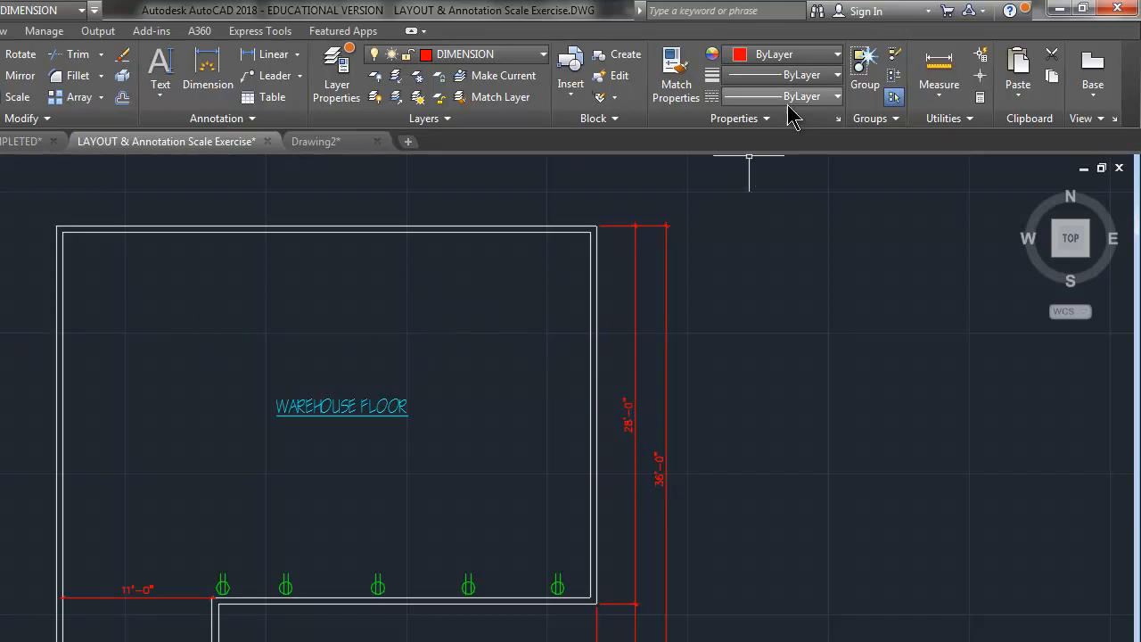
{"action": "left_click", "coordinate": [942, 70]}
{"action": "left_click", "coordinate": [57, 226]}
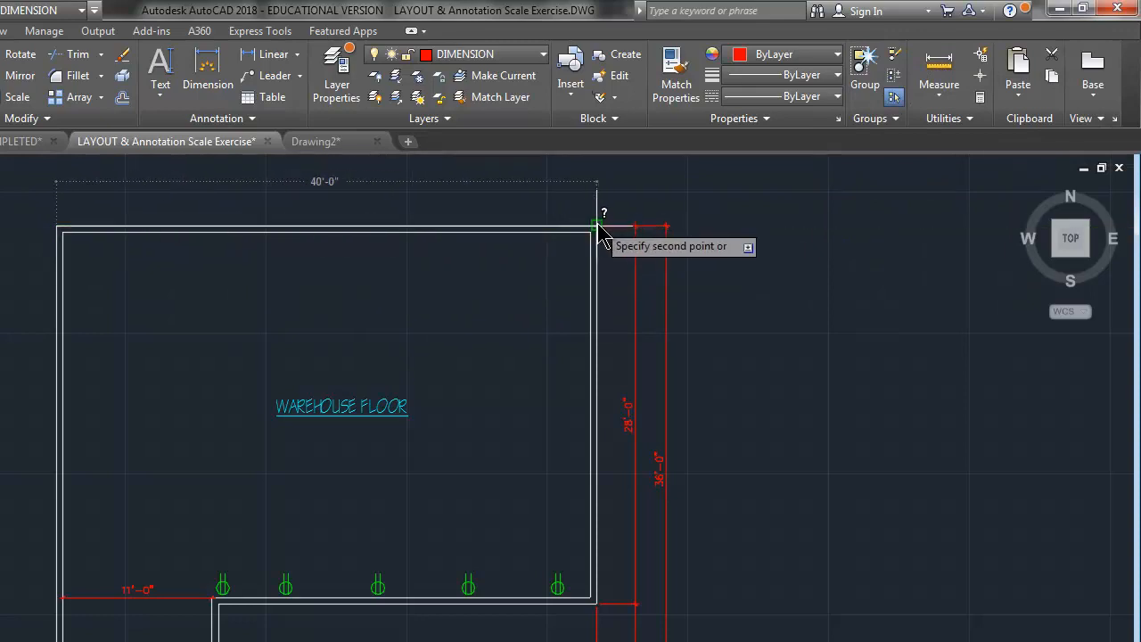
{"action": "left_click", "coordinate": [596, 228]}
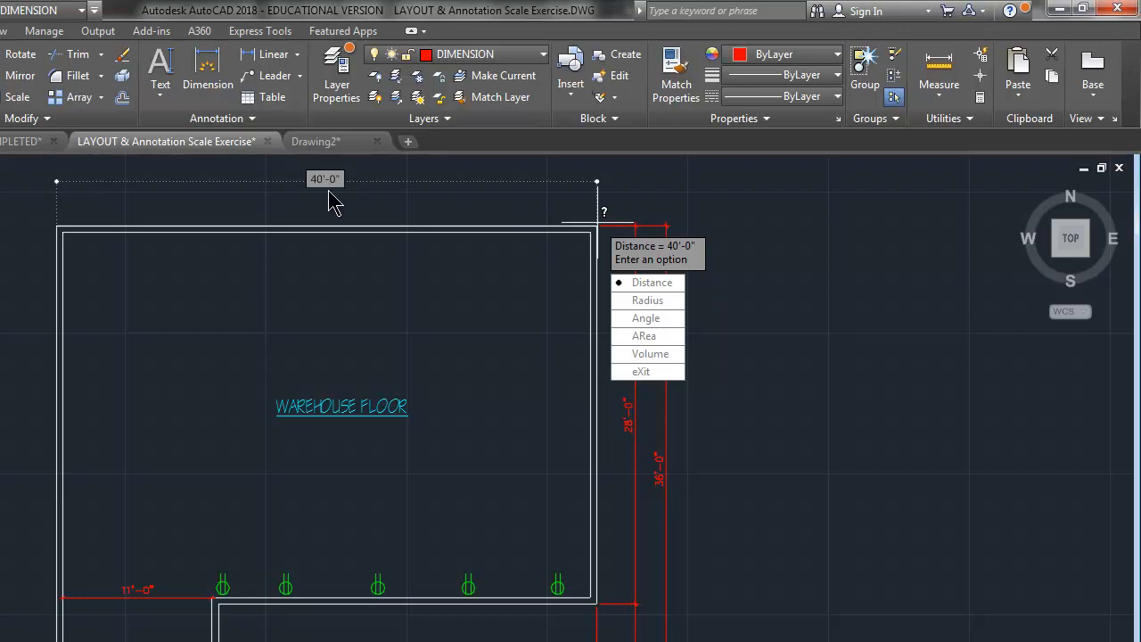
{"action": "key", "text": "Escape"}
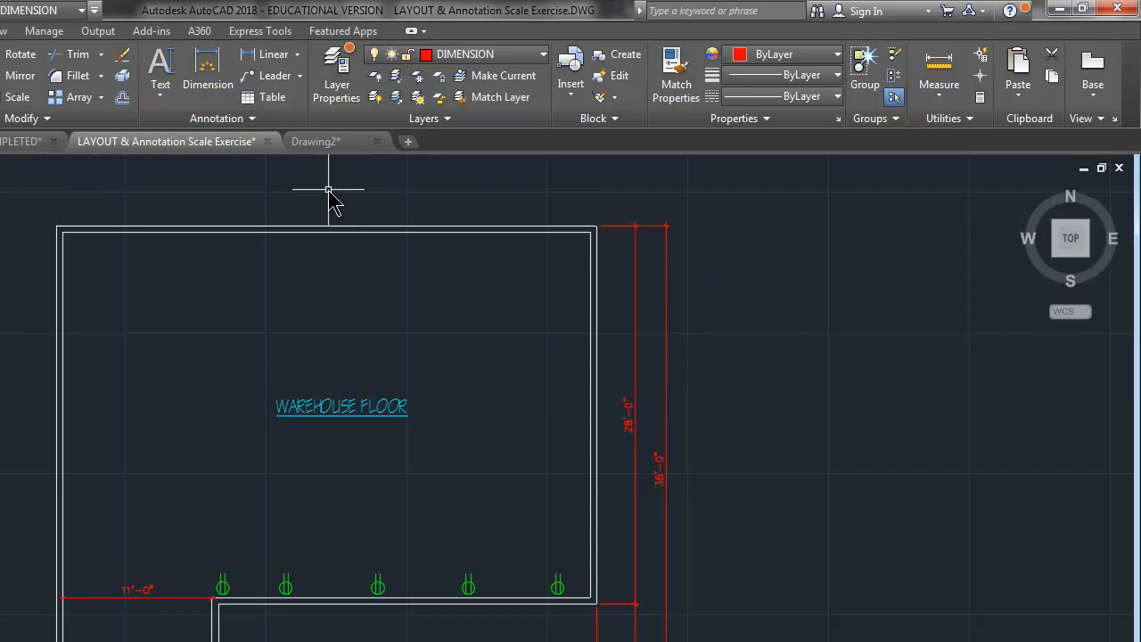
Review the drawing units and accept Architectural as the length type.
{"action": "type", "text": "UNITS"}
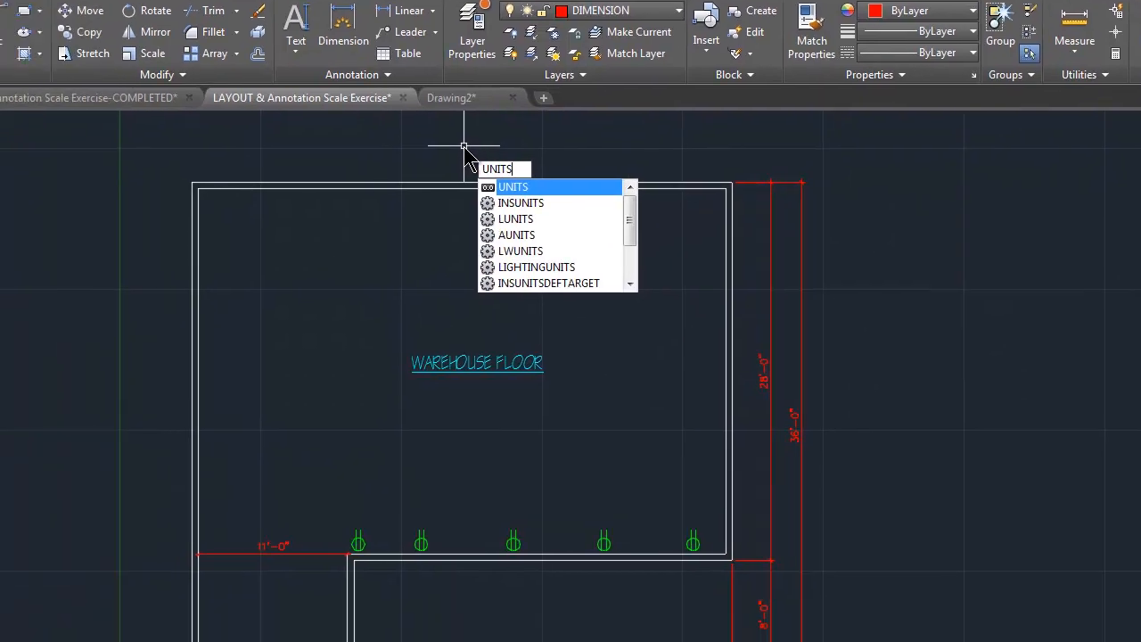
{"action": "key", "text": "Return"}
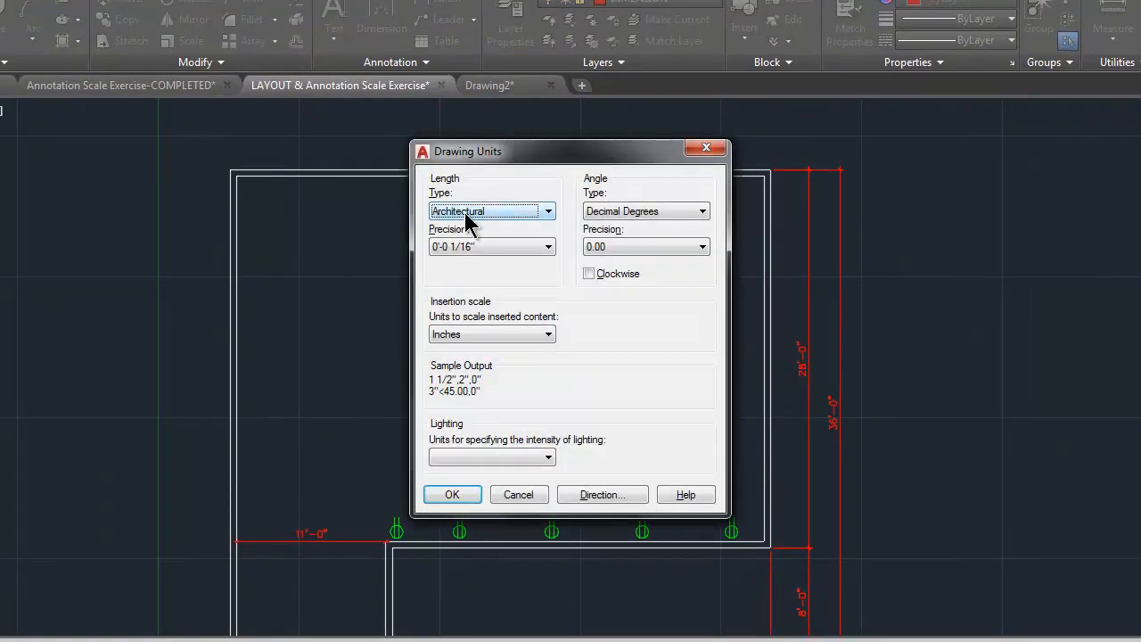
{"action": "left_click", "coordinate": [426, 224]}
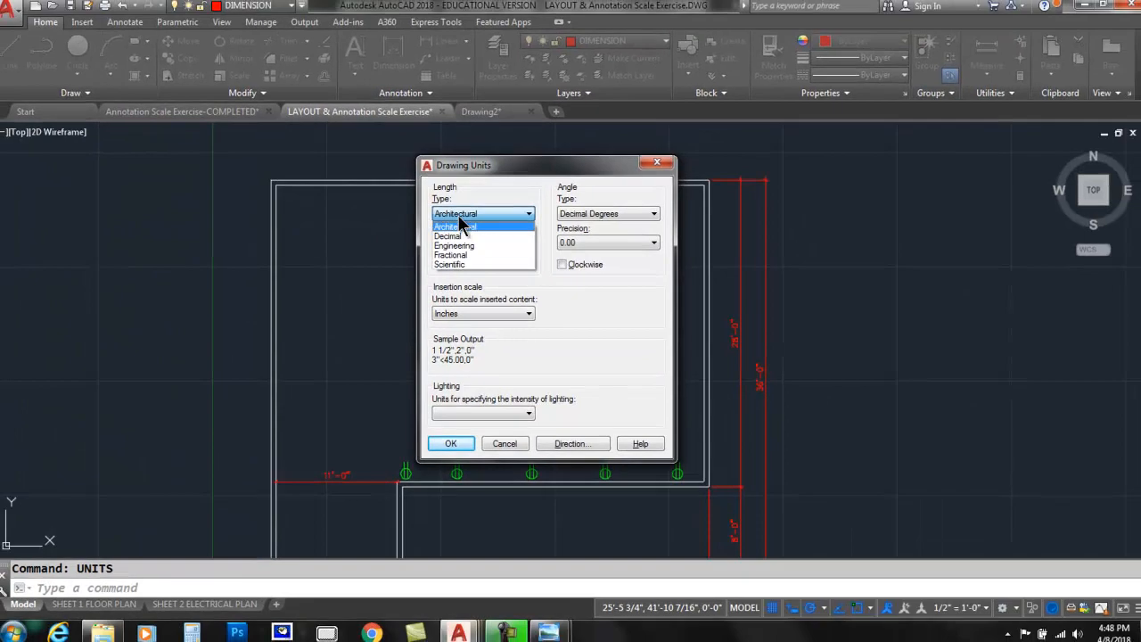
{"action": "left_click", "coordinate": [461, 226]}
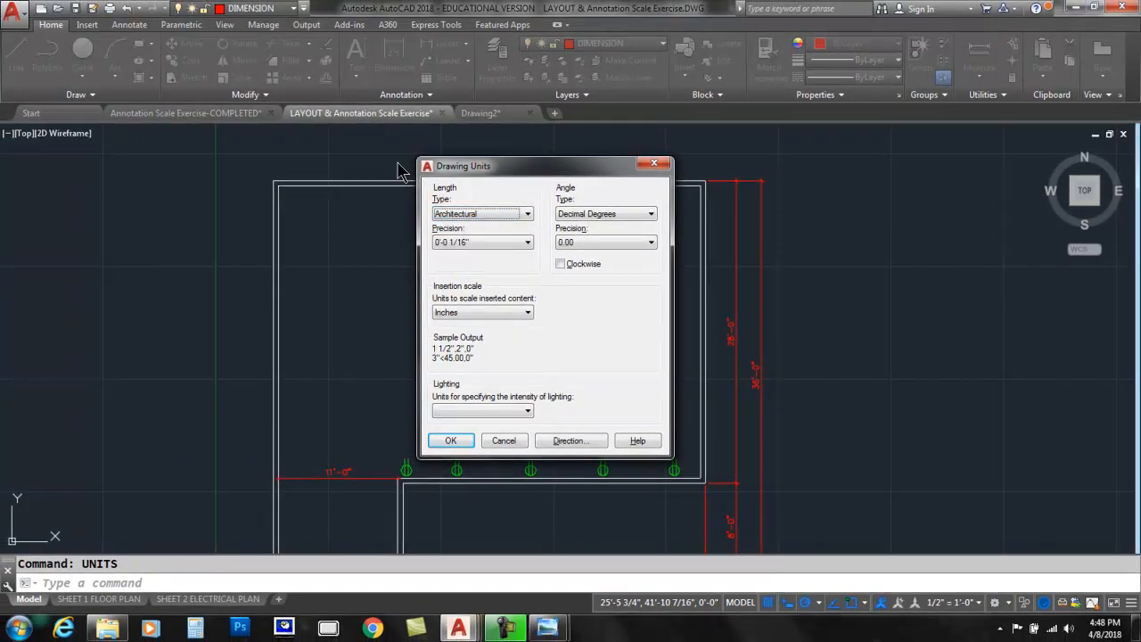
{"action": "left_click", "coordinate": [450, 440]}
Repeat the distance measurement along the warehouse's upper wall and check the X, Y and Z components in the command line.
{"action": "left_click", "coordinate": [979, 52]}
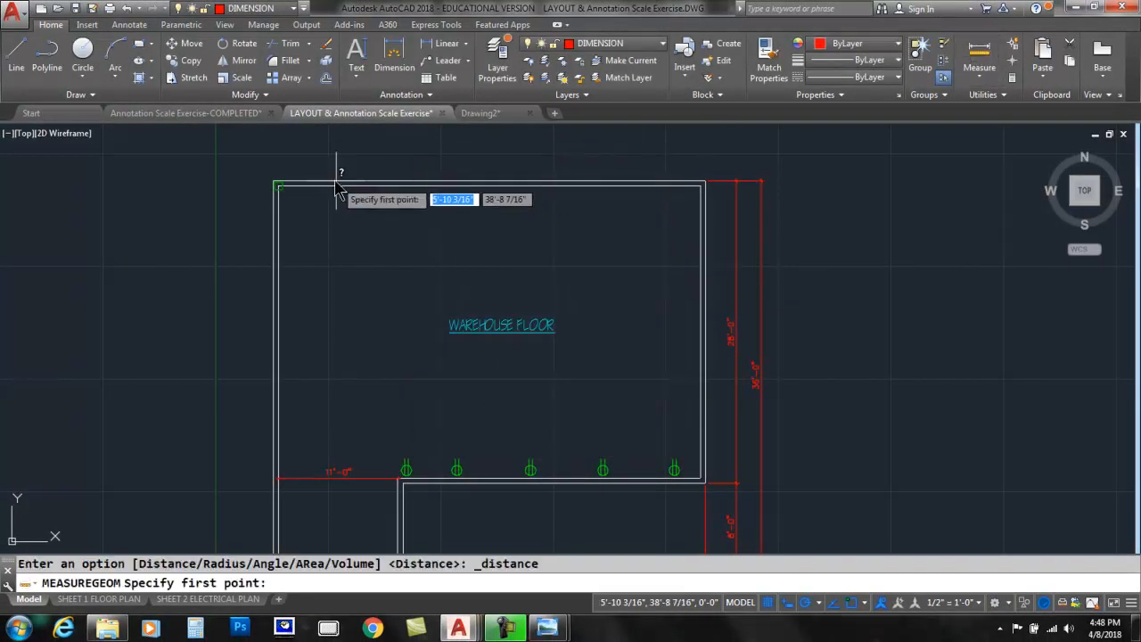
{"action": "left_click", "coordinate": [274, 183]}
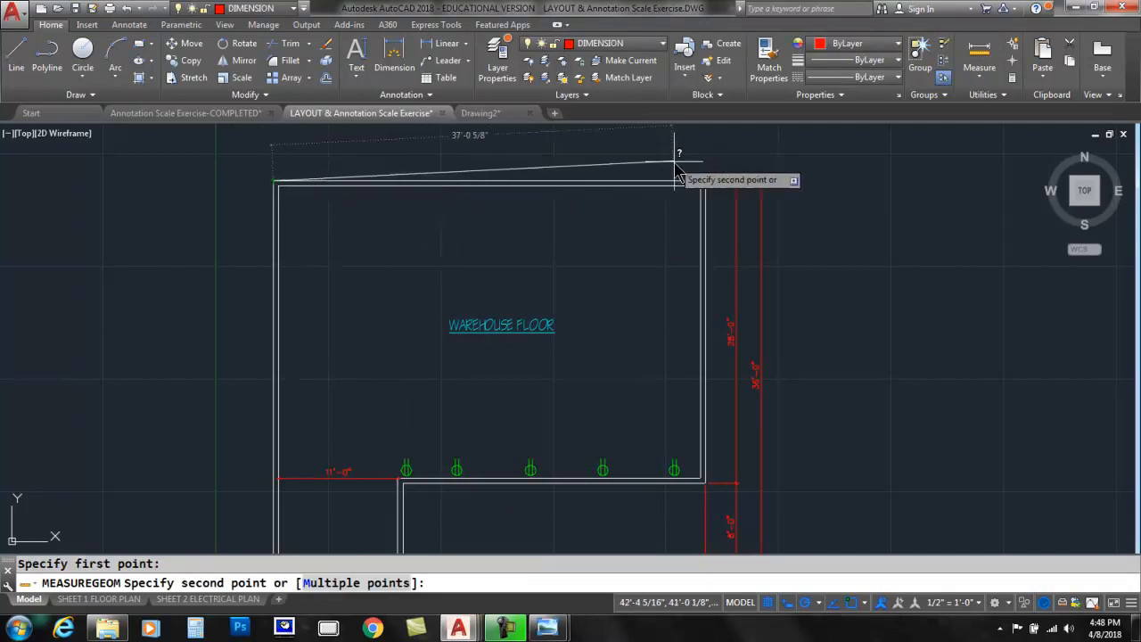
{"action": "left_click", "coordinate": [705, 183]}
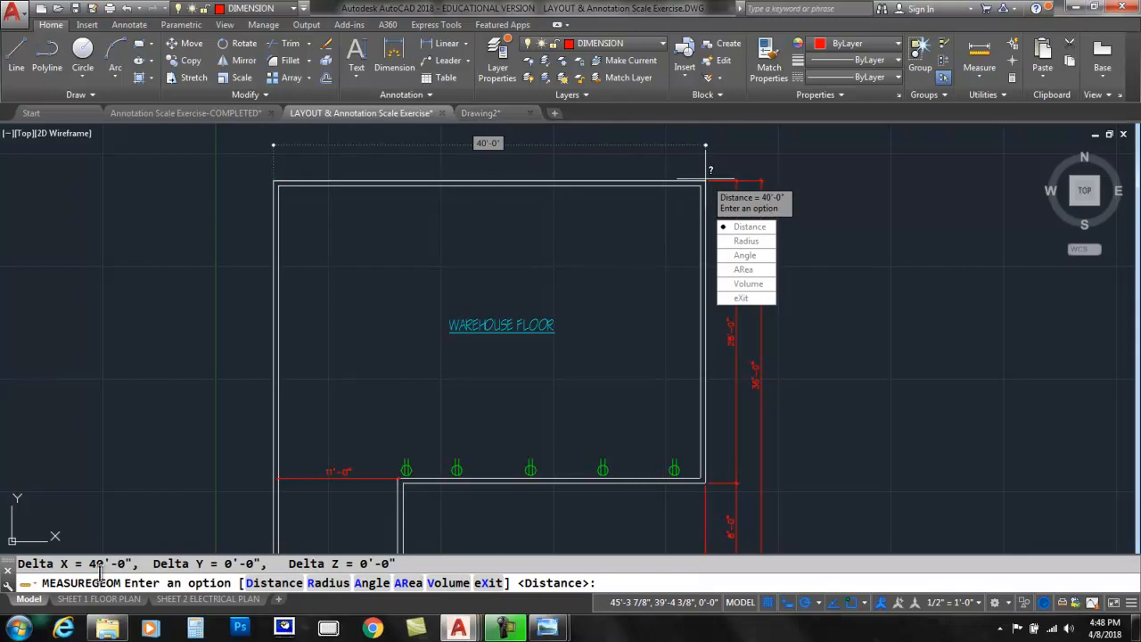
{"action": "key", "text": "Escape"}
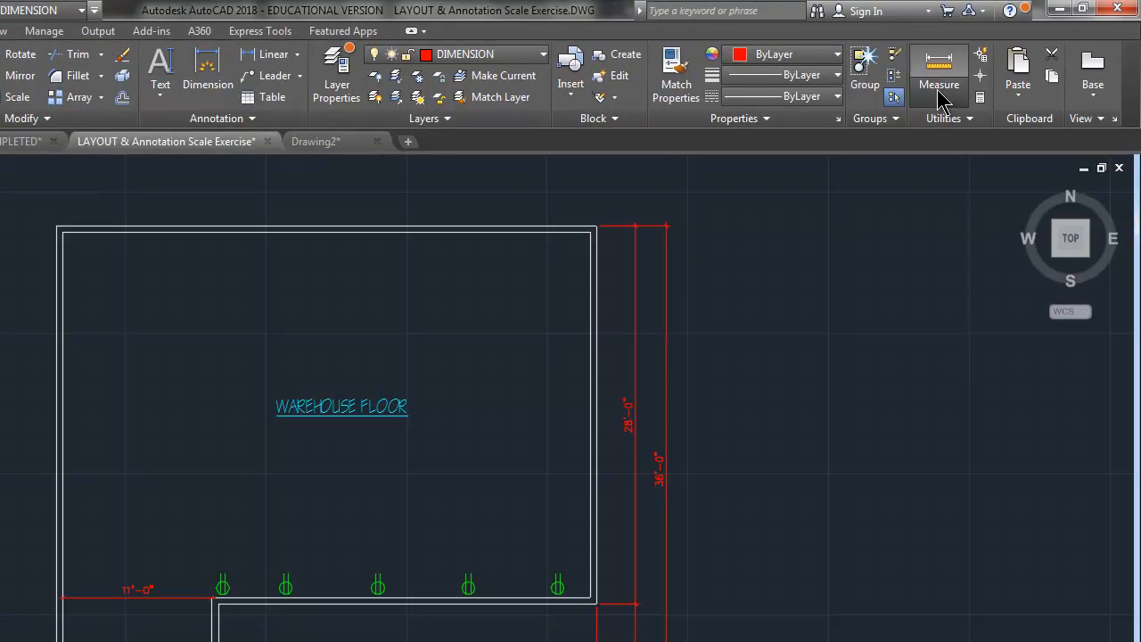
Measure the angle between the inner faces of the warehouse's upper wall and right wall, and end the measurement.
{"action": "left_click", "coordinate": [978, 79]}
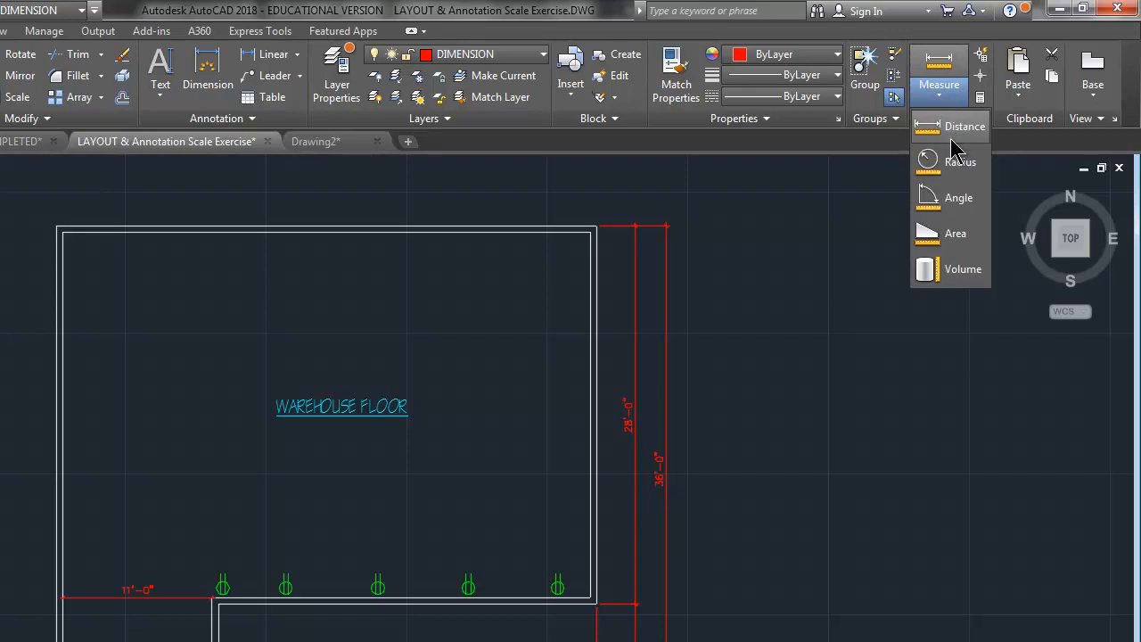
{"action": "left_click", "coordinate": [951, 200]}
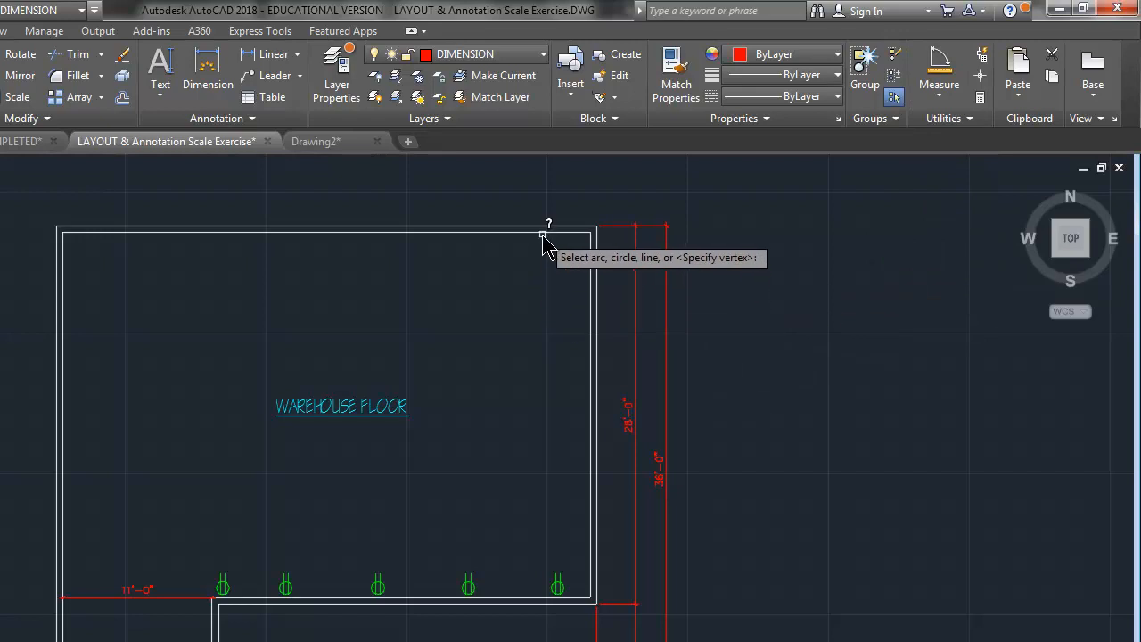
{"action": "left_click", "coordinate": [543, 235]}
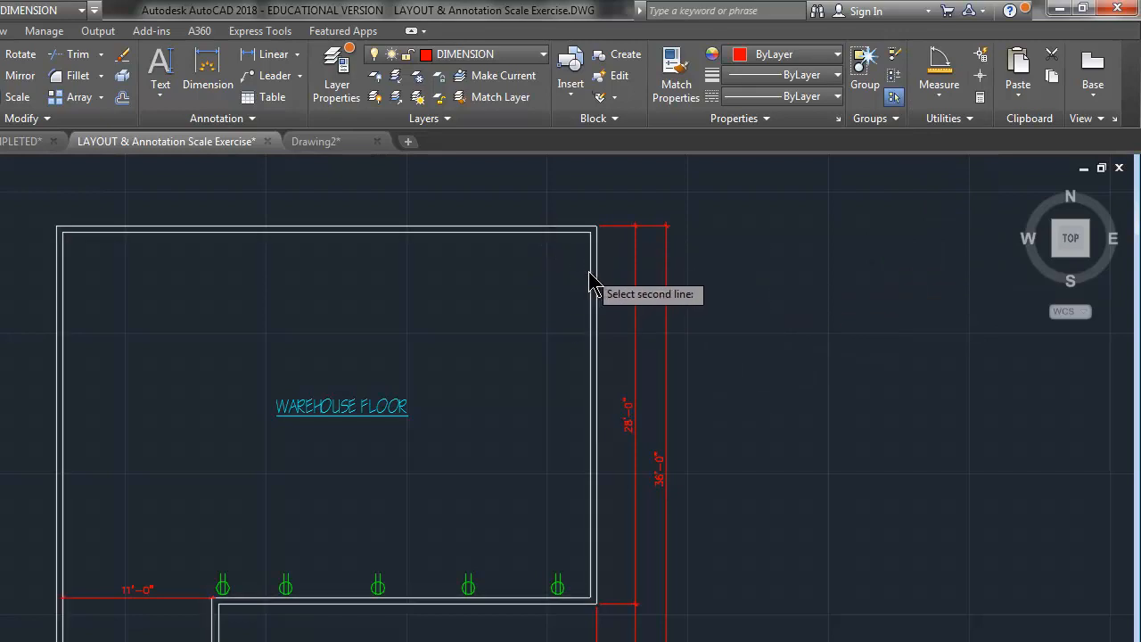
{"action": "left_click", "coordinate": [591, 277]}
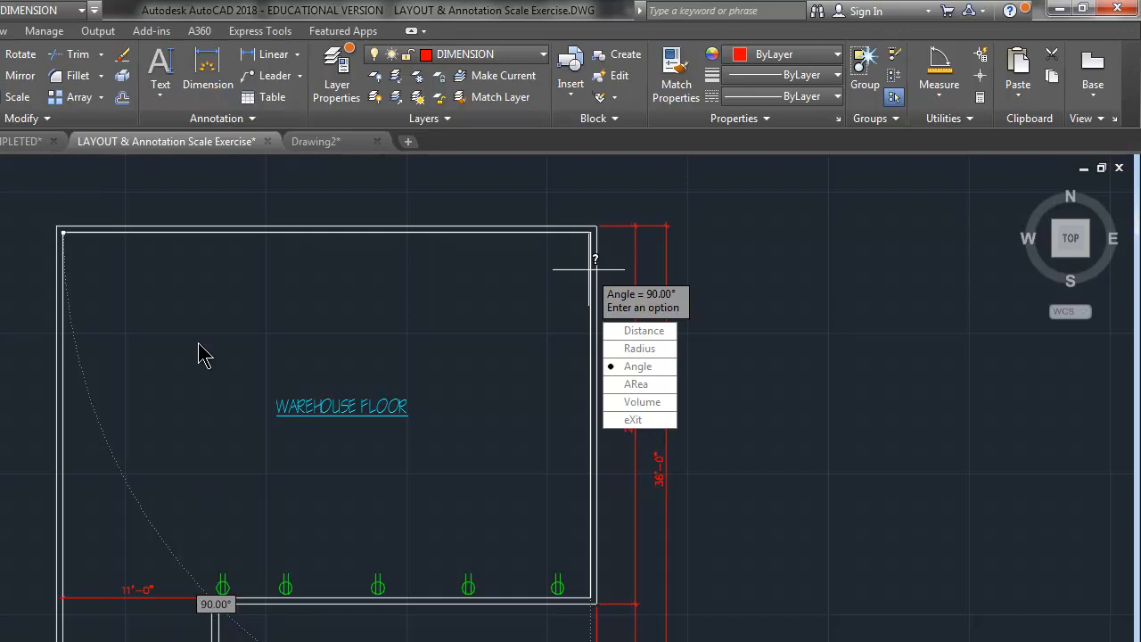
{"action": "key", "text": "Escape"}
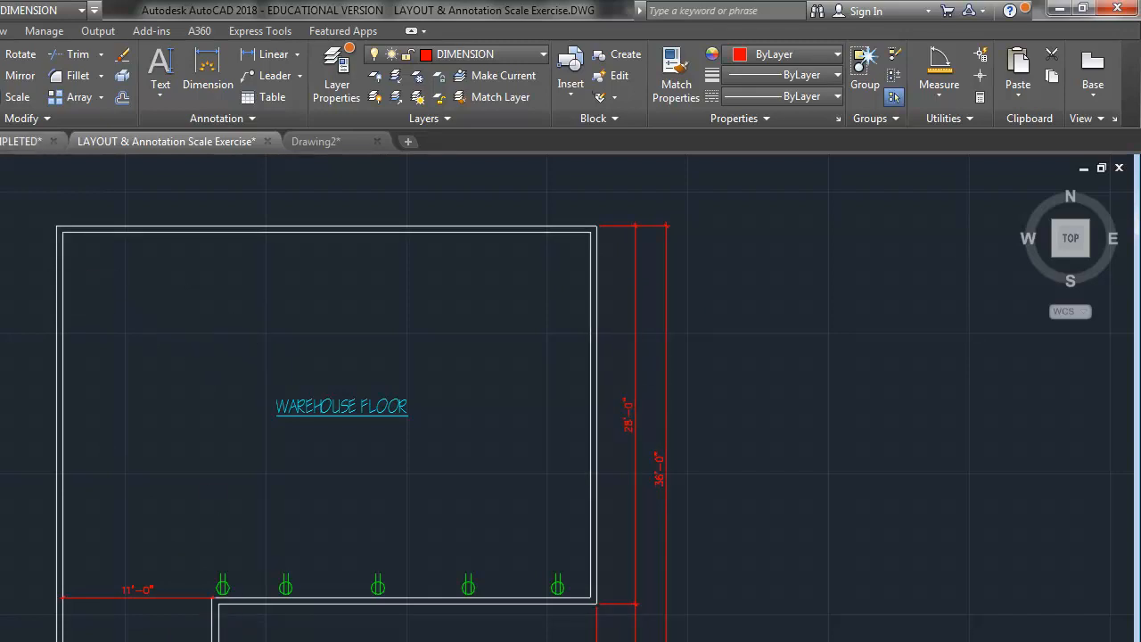
Draw a circle about 3'-1" in radius inside the warehouse, above the WAREHOUSE FLOOR label.
{"action": "type", "text": "c"}
{"action": "key", "text": "Return"}
{"action": "left_click", "coordinate": [312, 304]}
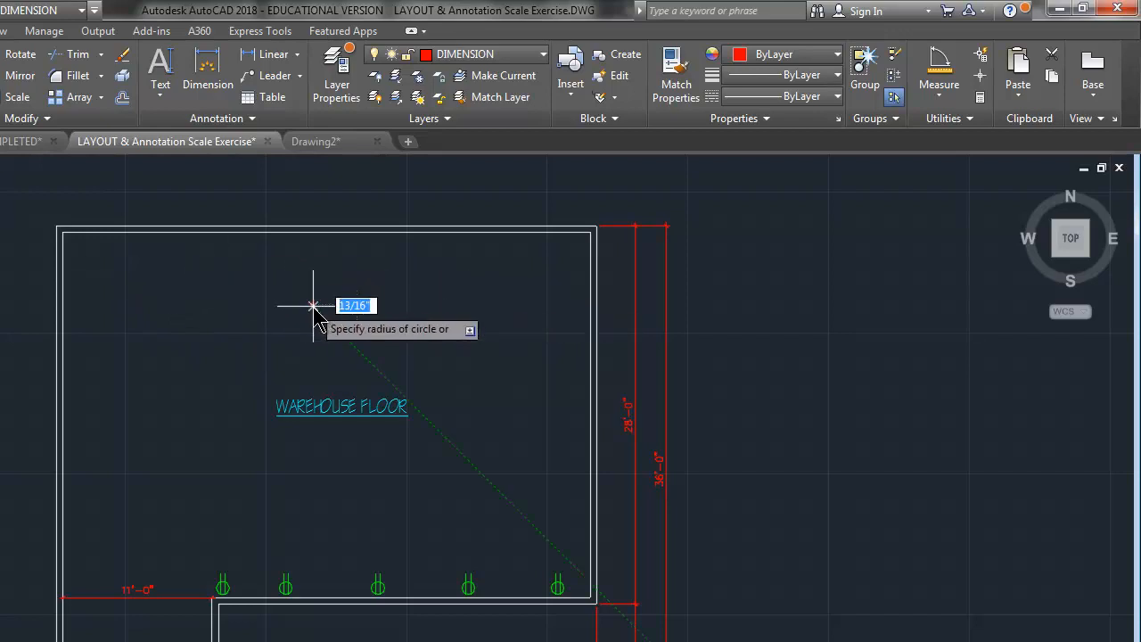
{"action": "left_click", "coordinate": [342, 333]}
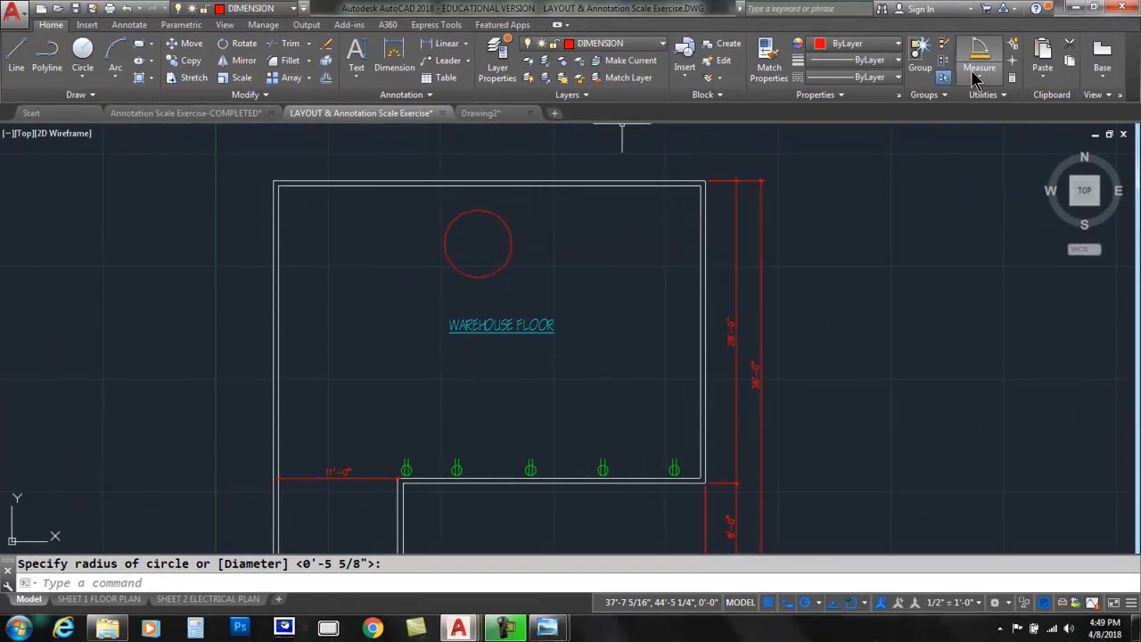
Measure the radius of the circle above the WAREHOUSE FLOOR label, and end the measurement.
{"action": "left_click", "coordinate": [976, 78]}
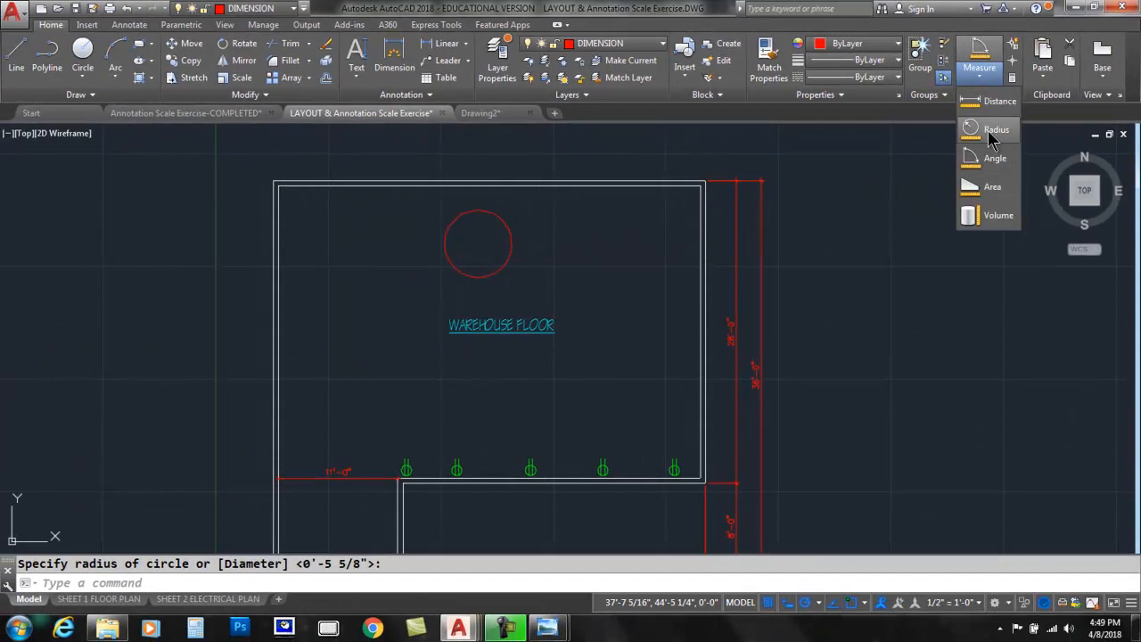
{"action": "left_click", "coordinate": [983, 132]}
{"action": "left_click", "coordinate": [509, 265]}
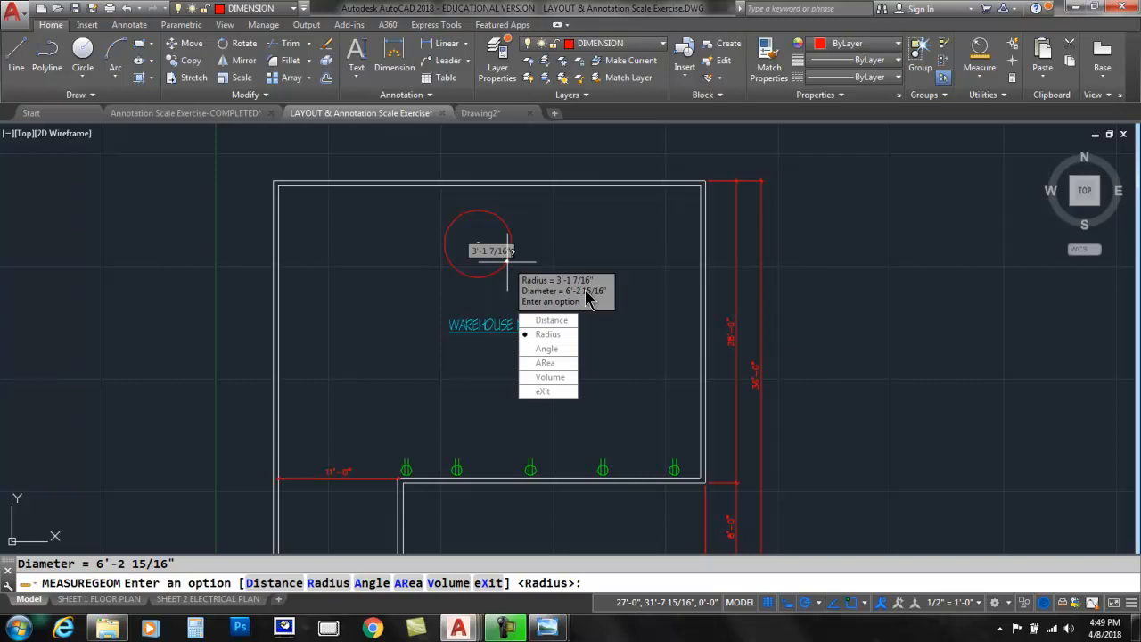
{"action": "key", "text": "Escape"}
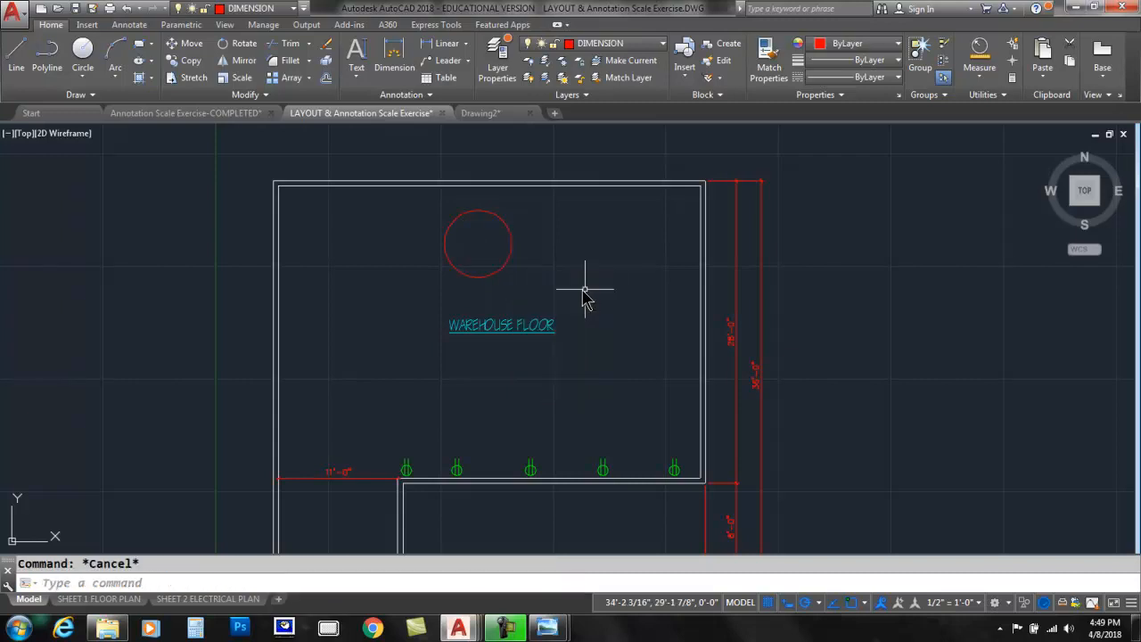
Erase the circle together with the 11'-0" interior width dimension of the lower wing.
{"action": "left_click", "coordinate": [512, 254]}
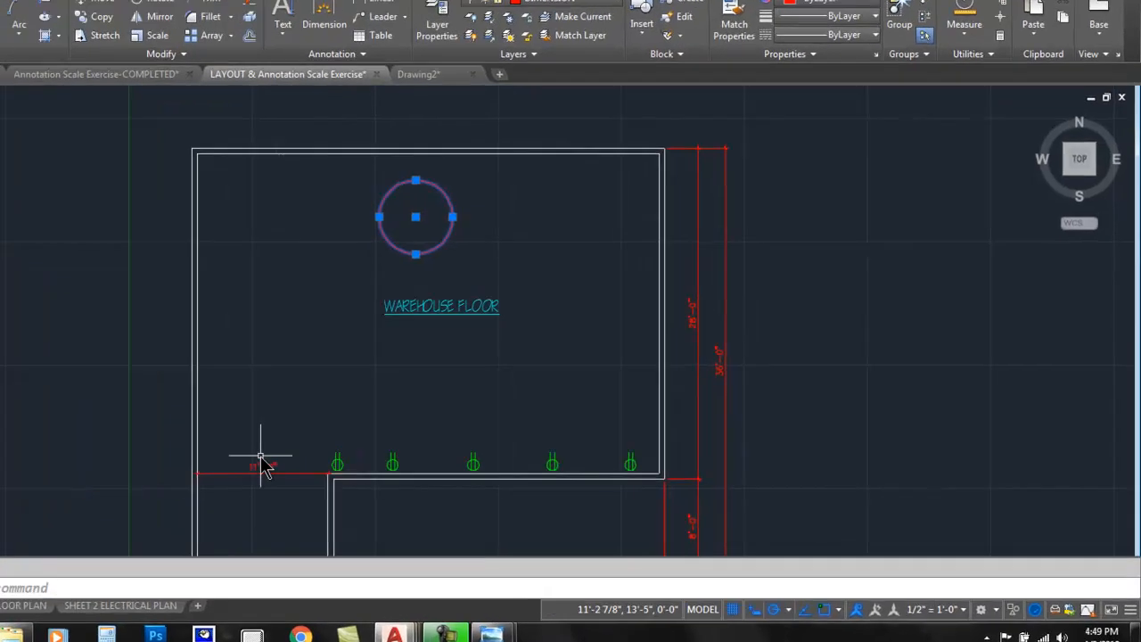
{"action": "left_click", "coordinate": [335, 472]}
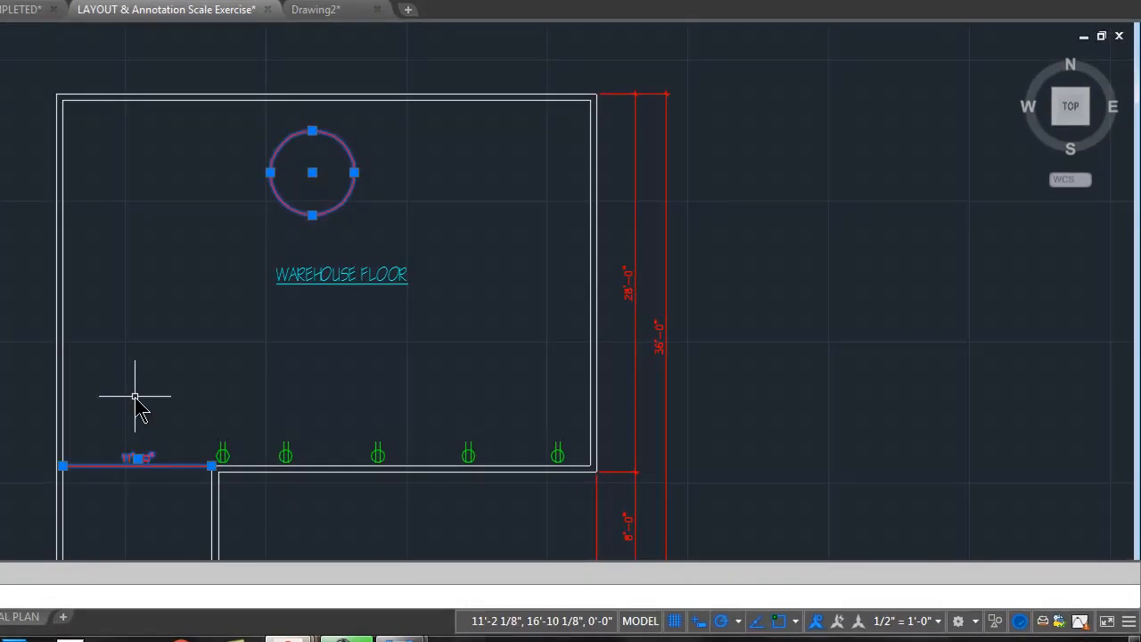
{"action": "key", "text": "Delete"}
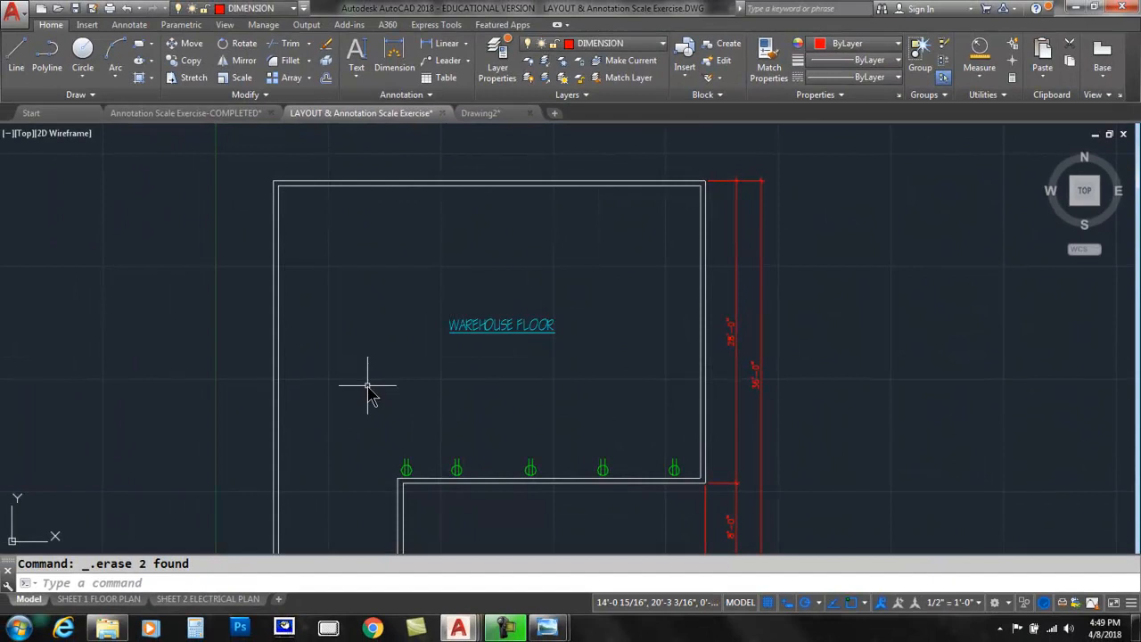
Measure the warehouse's floor area and perimeter through all six interior wall corners, starting at the lower-left corner, and end the measurement.
{"action": "mouse_move", "coordinate": [368, 390]}
{"action": "middle_mouse_down"}
{"action": "mouse_move", "coordinate": [357, 375]}
{"action": "mouse_move", "coordinate": [370, 351]}
{"action": "middle_mouse_up"}
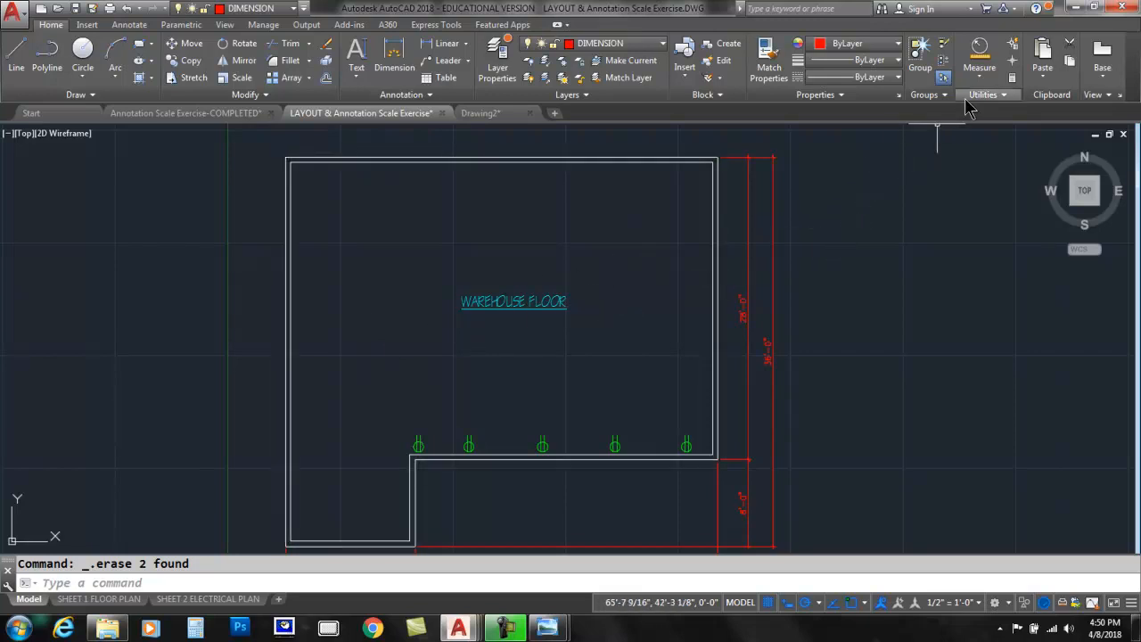
{"action": "left_click", "coordinate": [980, 78]}
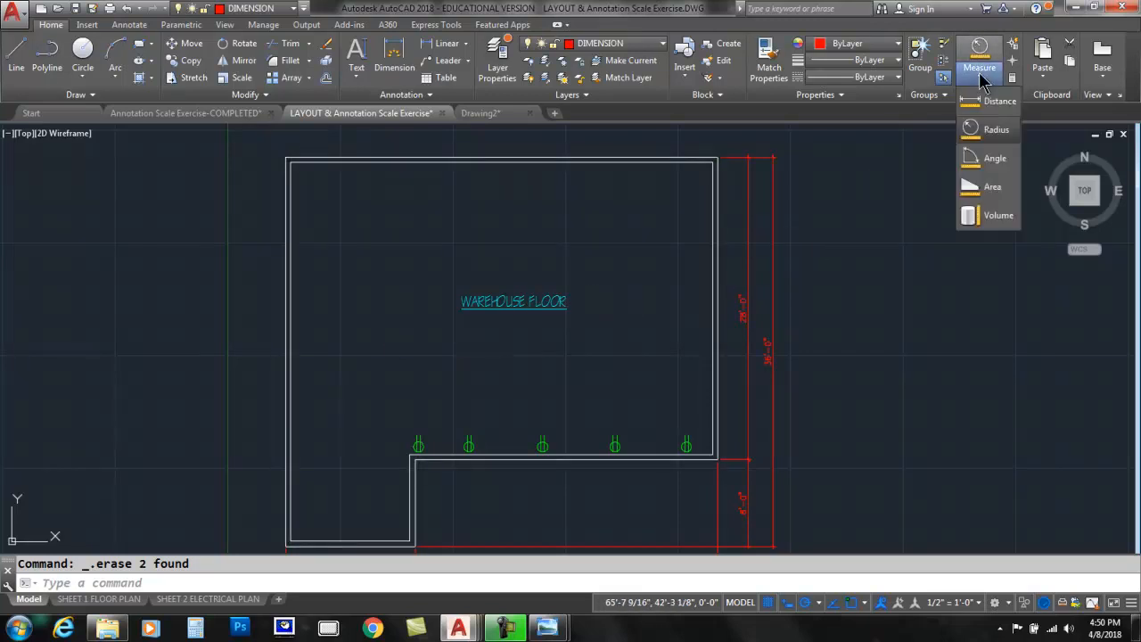
{"action": "left_click", "coordinate": [990, 189]}
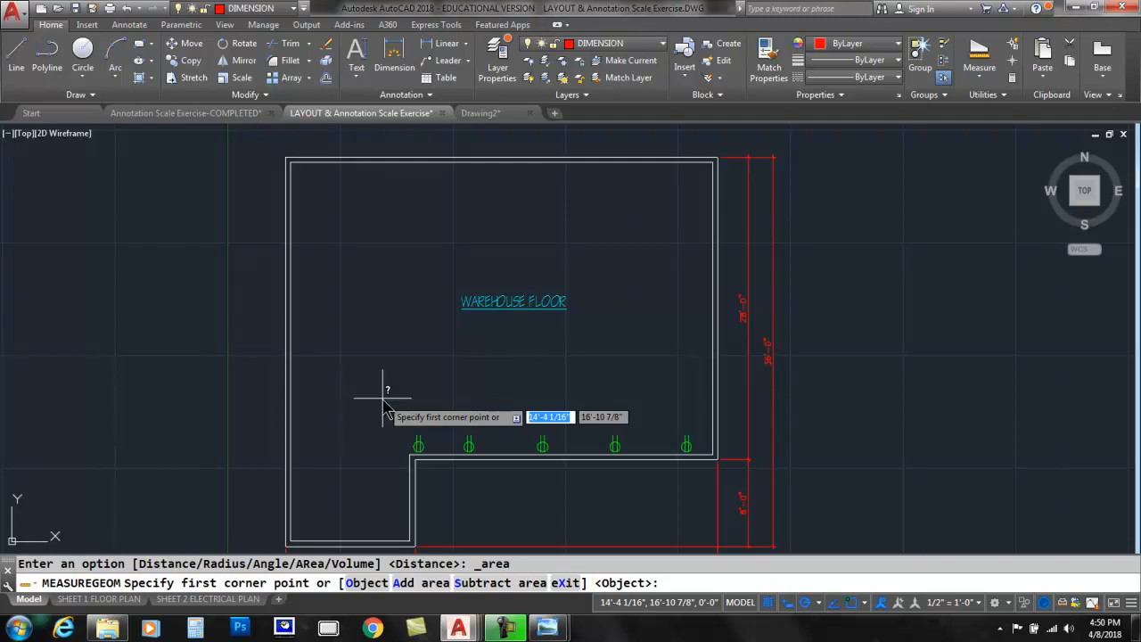
{"action": "left_click", "coordinate": [302, 539]}
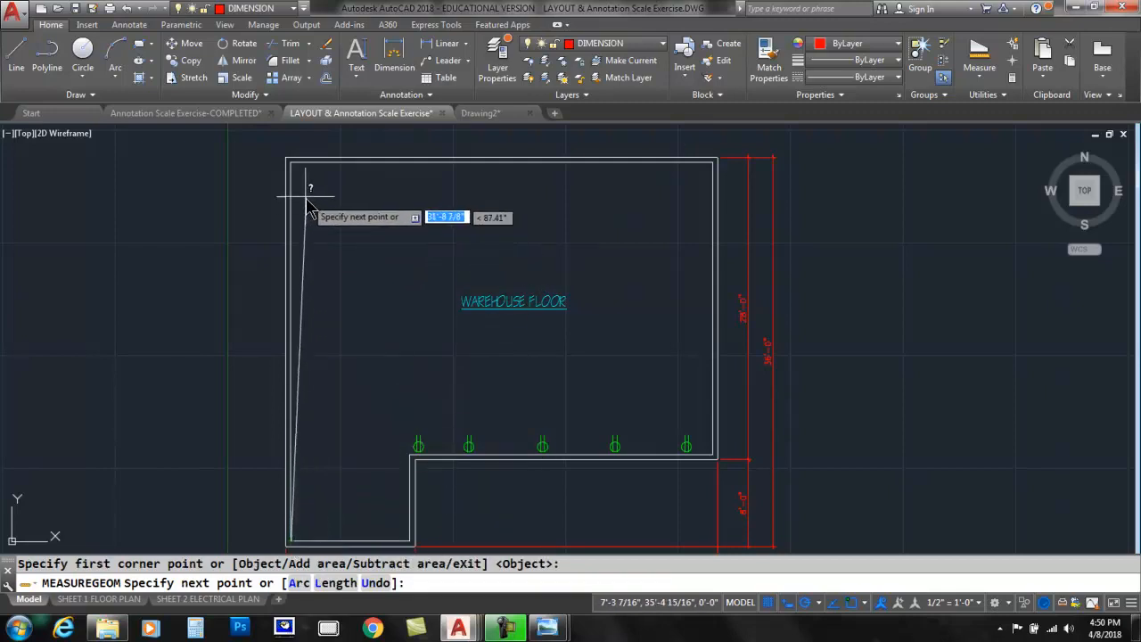
{"action": "left_click", "coordinate": [295, 172]}
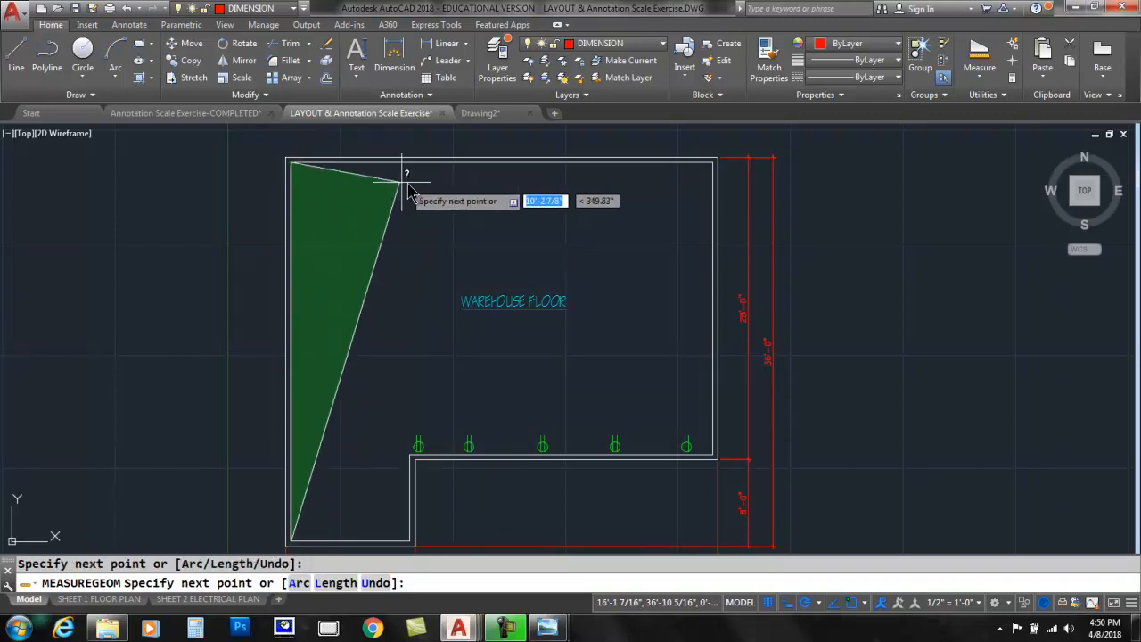
{"action": "left_click", "coordinate": [713, 168]}
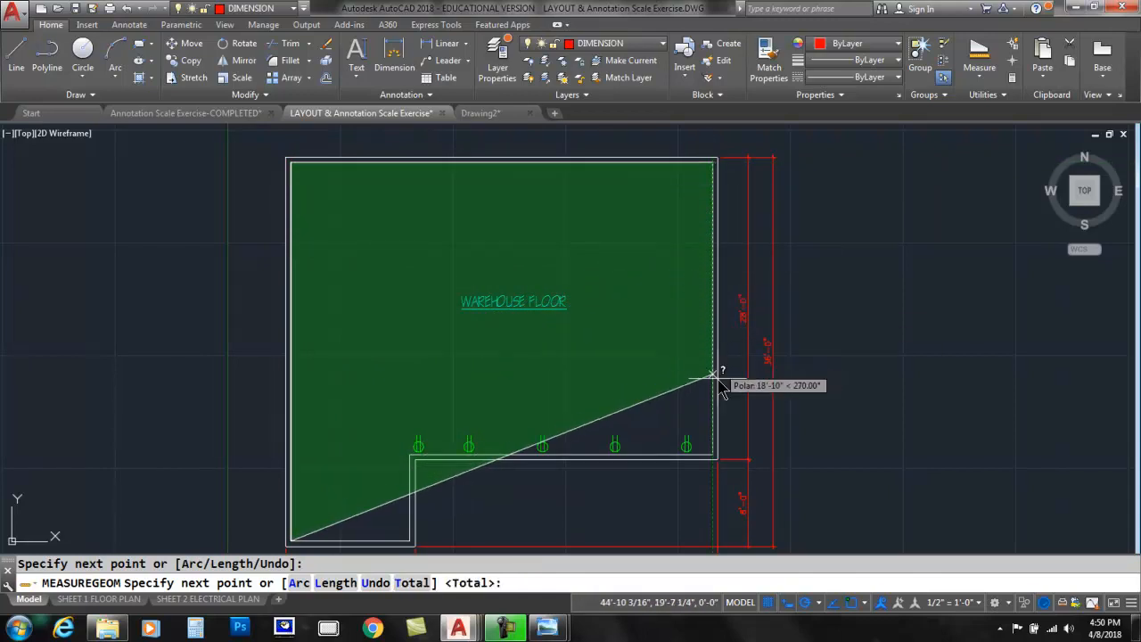
{"action": "left_click", "coordinate": [713, 456]}
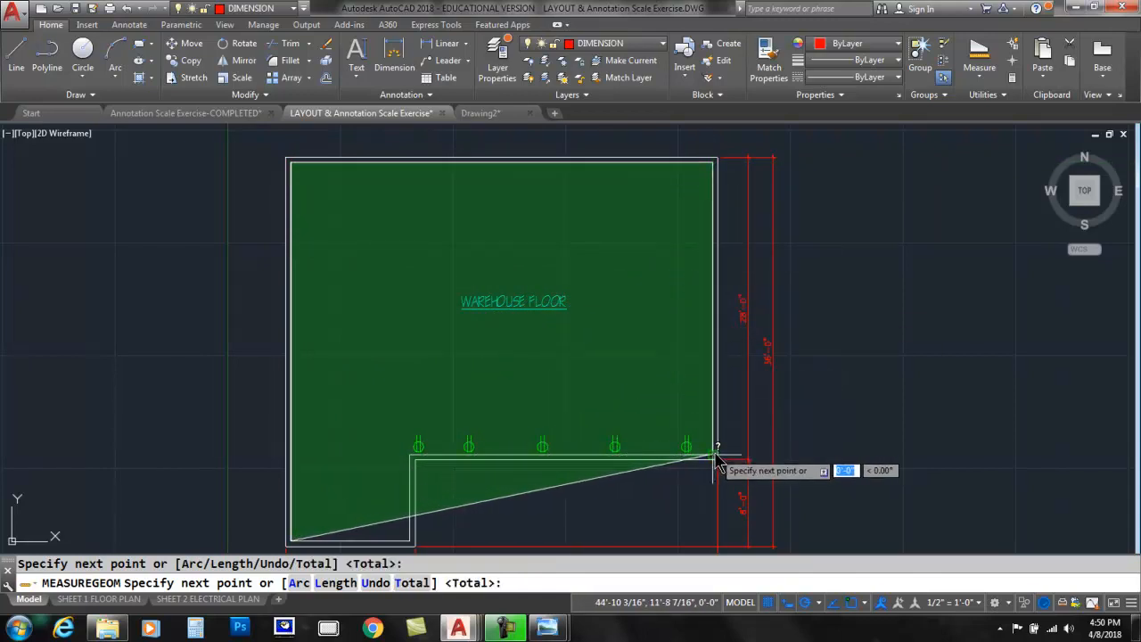
{"action": "left_click", "coordinate": [410, 457]}
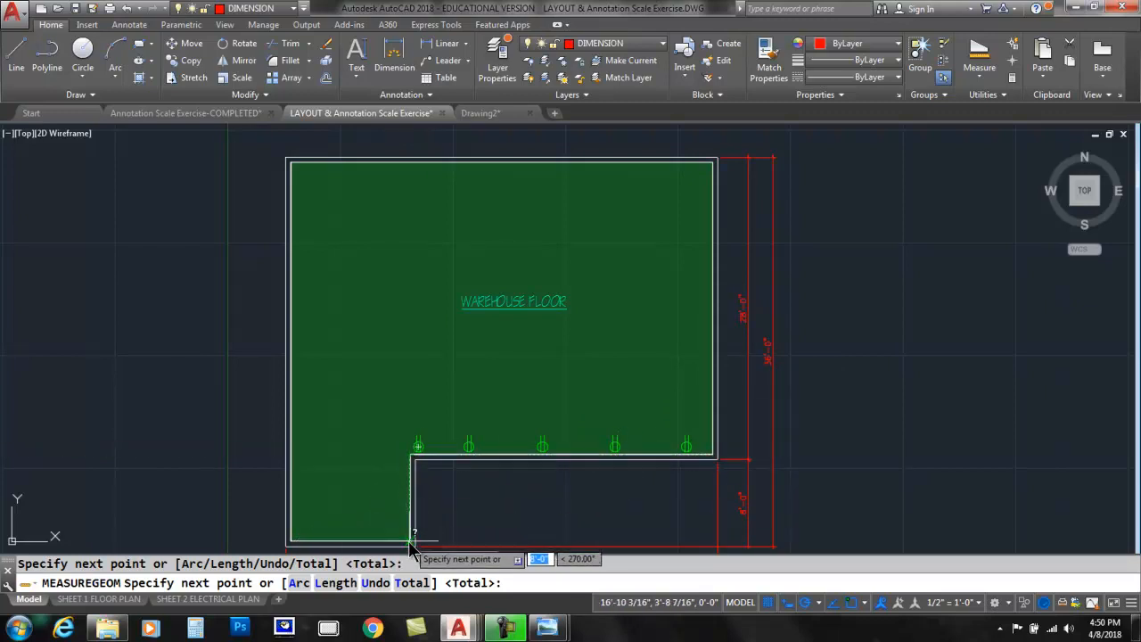
{"action": "left_click", "coordinate": [411, 541]}
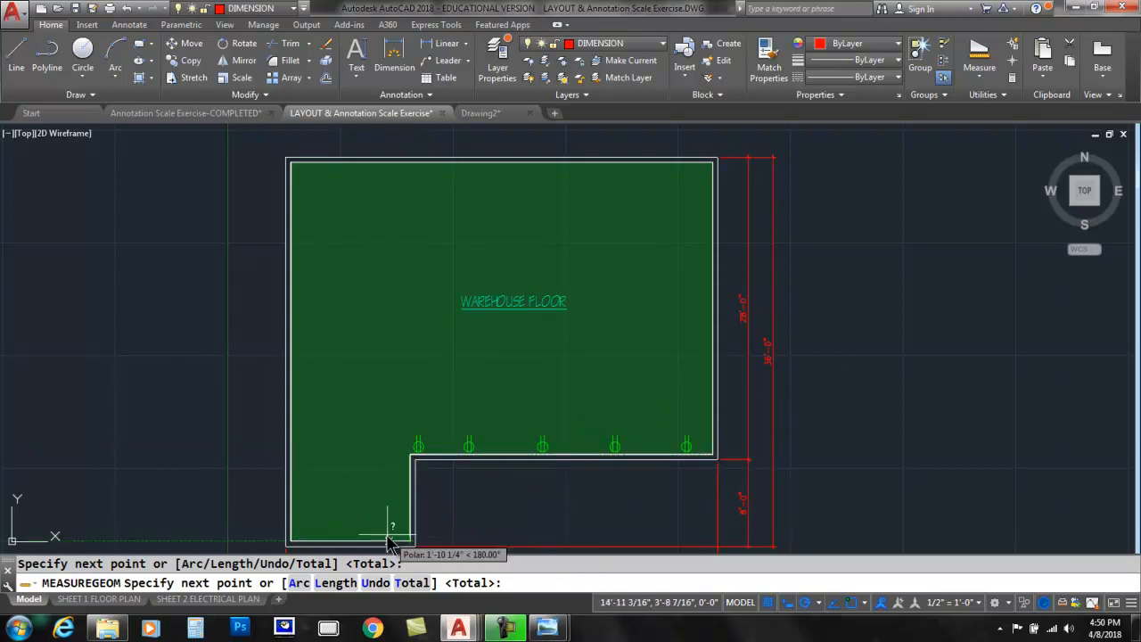
{"action": "left_click", "coordinate": [294, 542]}
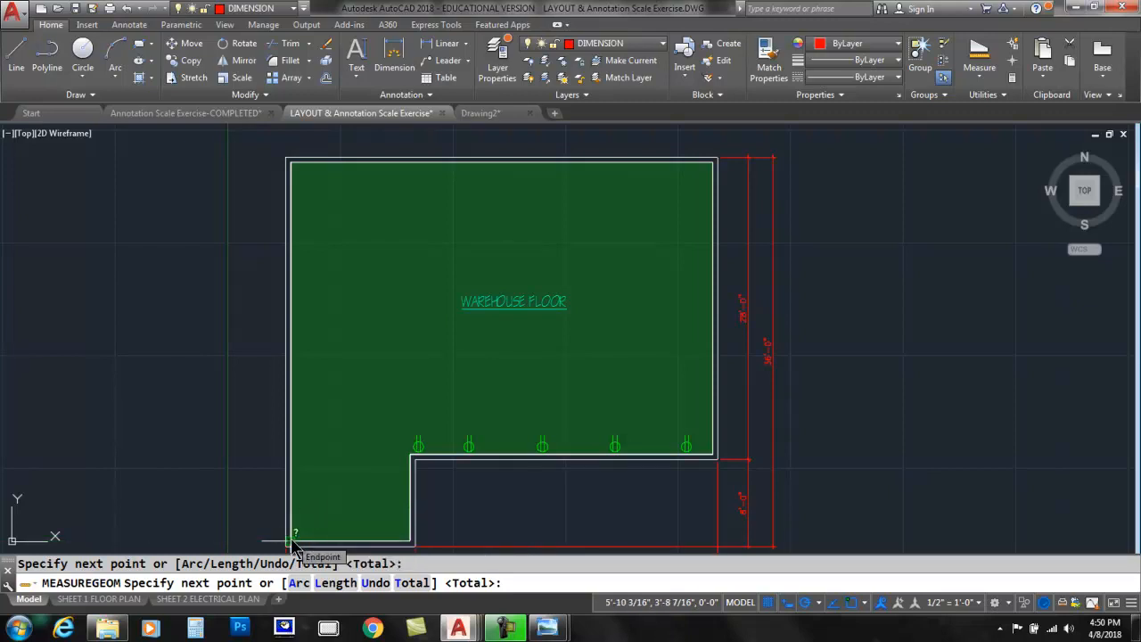
{"action": "key", "text": "Return"}
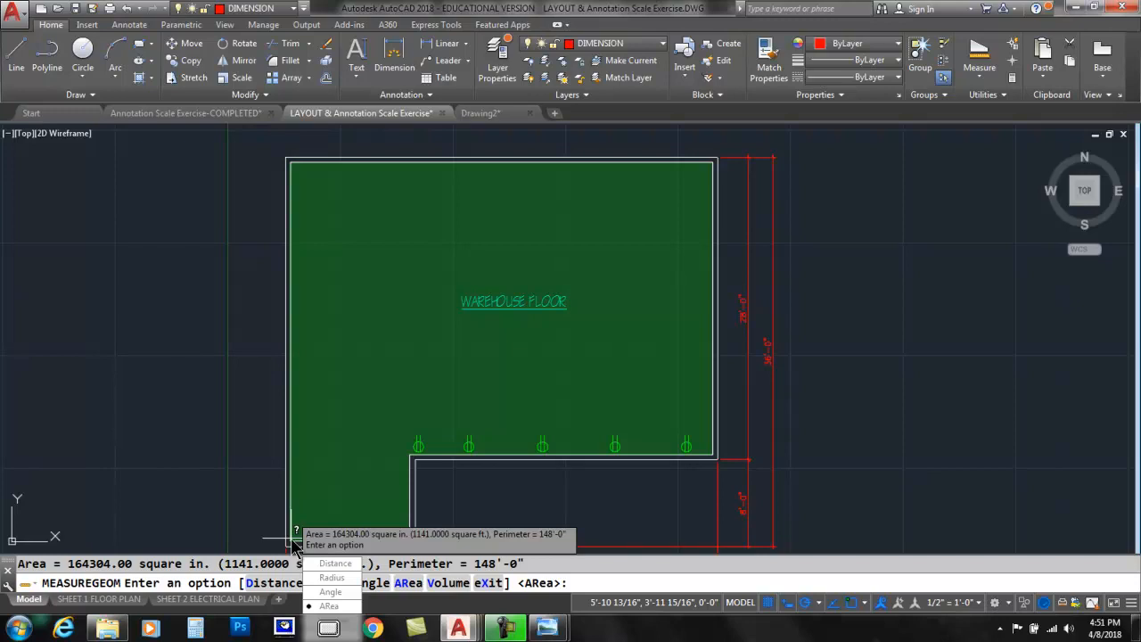
{"action": "key", "text": "Escape"}
{"action": "key", "text": "Escape"}
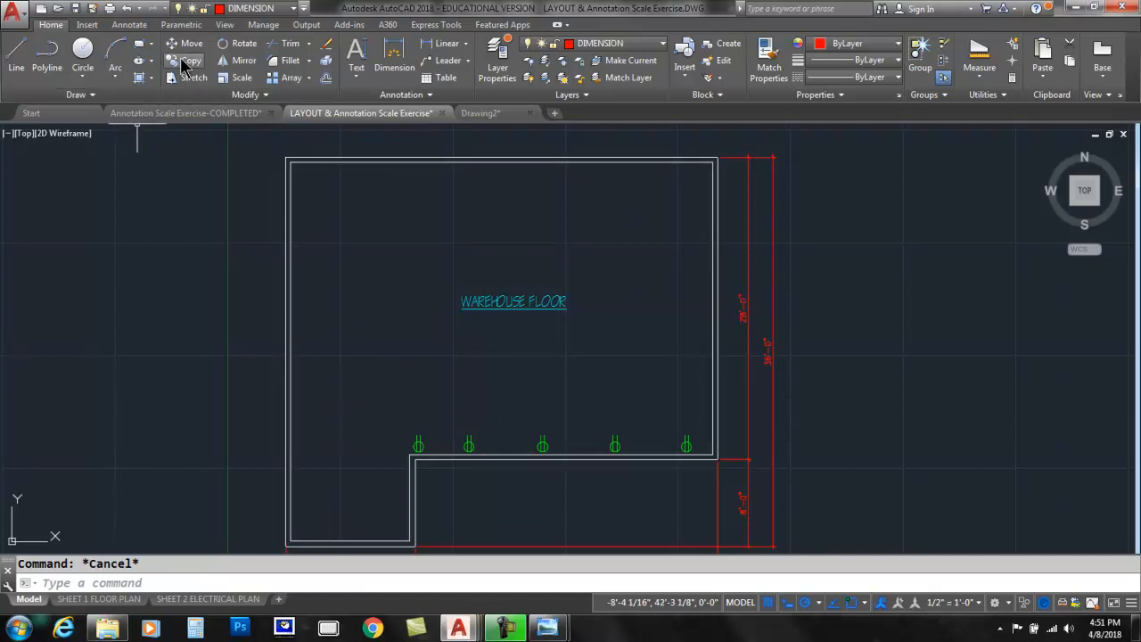
Draw an upright rectangle inside the warehouse, to the upper left of the WAREHOUSE FLOOR label.
{"action": "left_click", "coordinate": [140, 47]}
{"action": "left_click", "coordinate": [351, 210]}
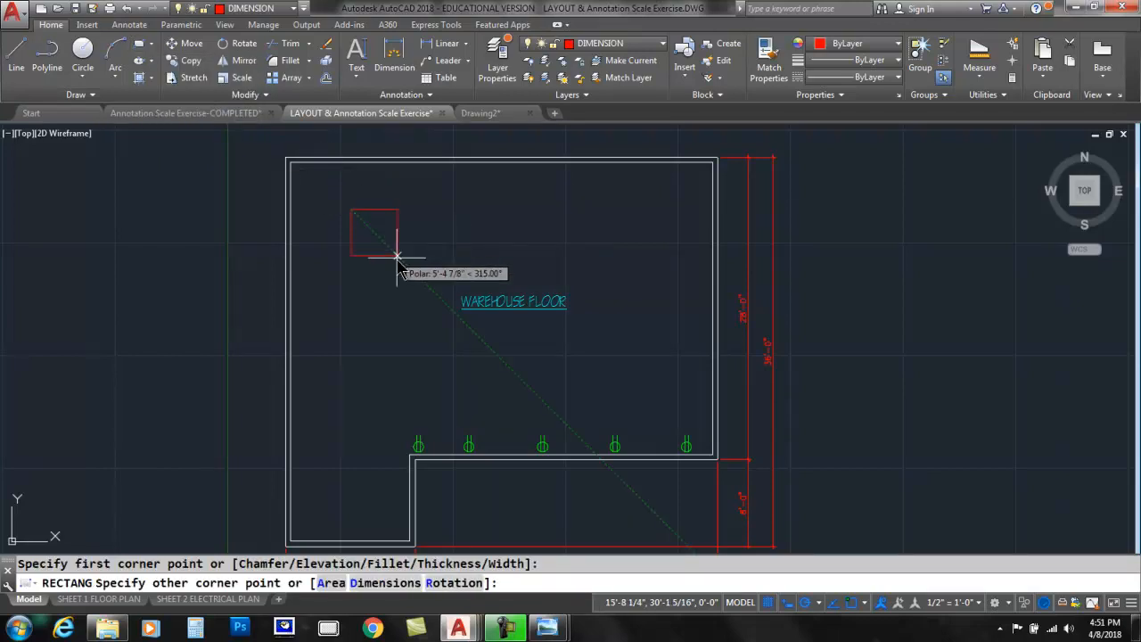
{"action": "left_click", "coordinate": [420, 309]}
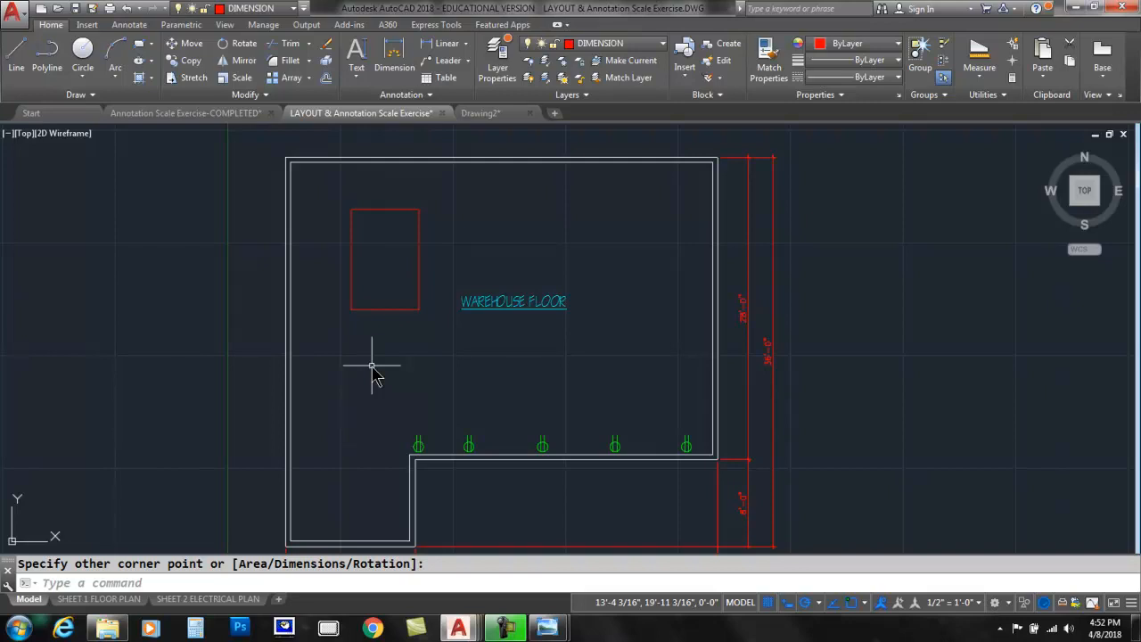
Repeat the interior area measurement around the warehouse's six inner corners with the red rectangle in place, and total it.
{"action": "left_click", "coordinate": [985, 77]}
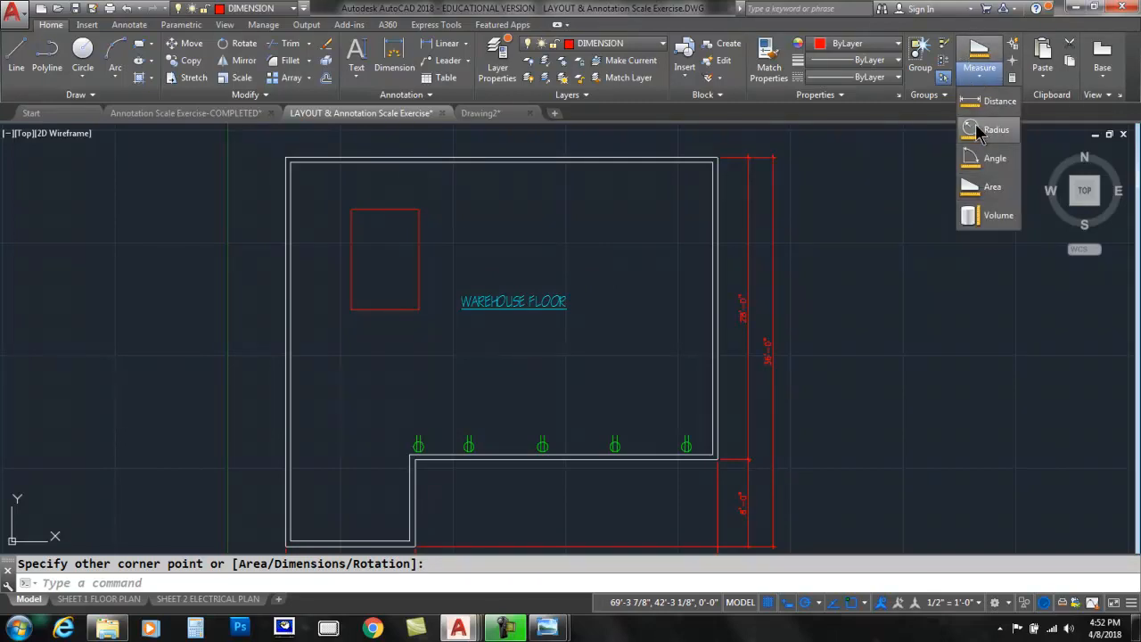
{"action": "left_click", "coordinate": [990, 187]}
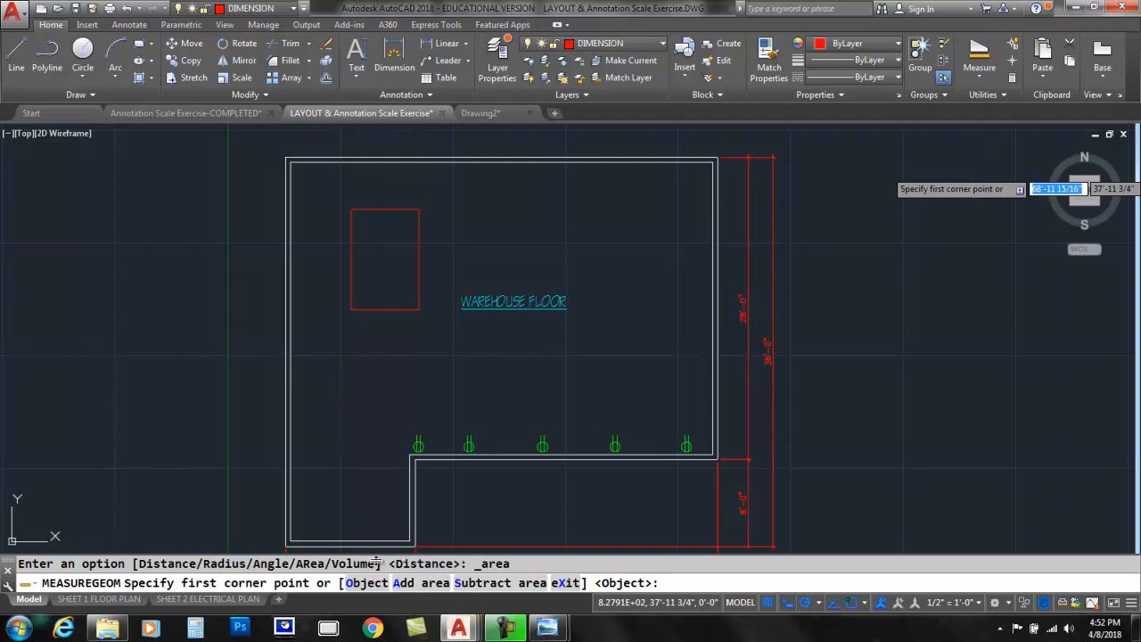
{"action": "left_click", "coordinate": [289, 542]}
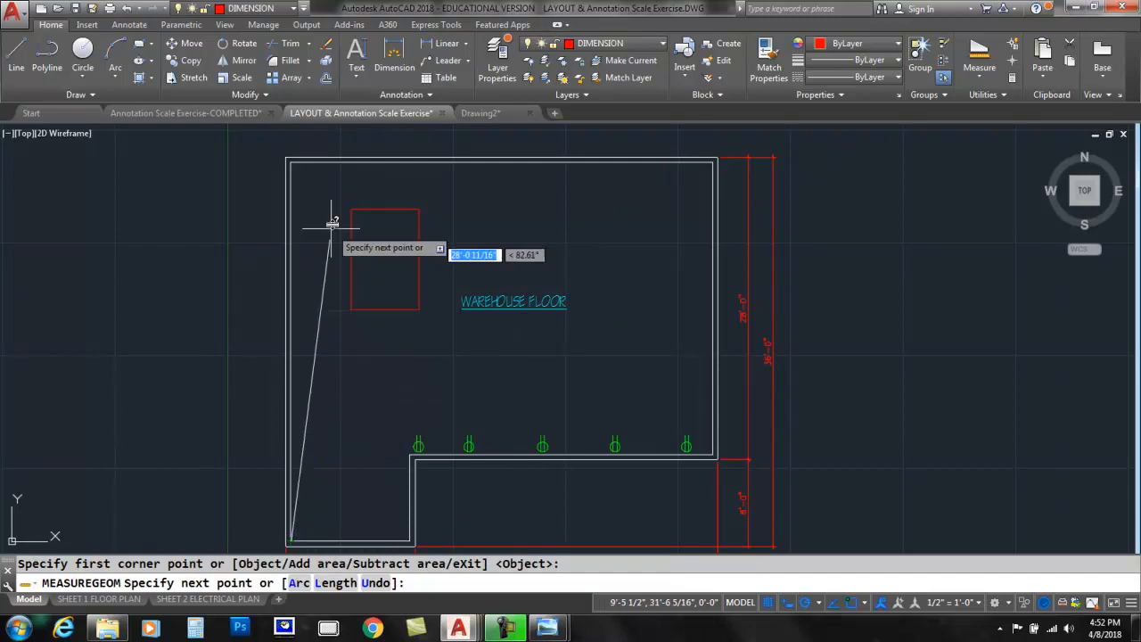
{"action": "left_click", "coordinate": [290, 163]}
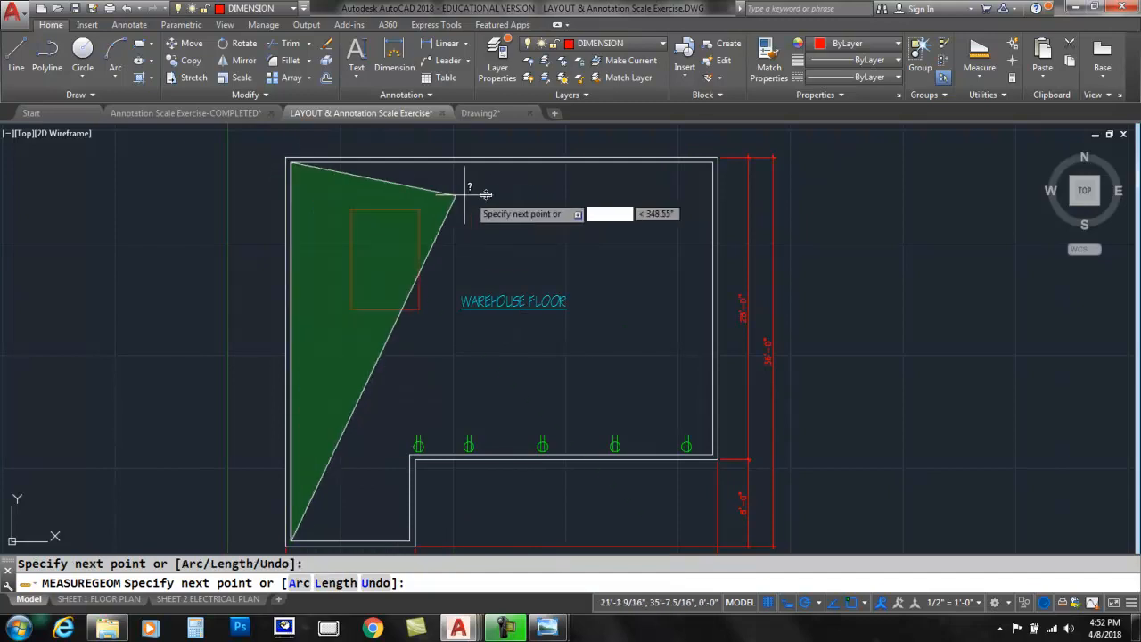
{"action": "left_click", "coordinate": [715, 161]}
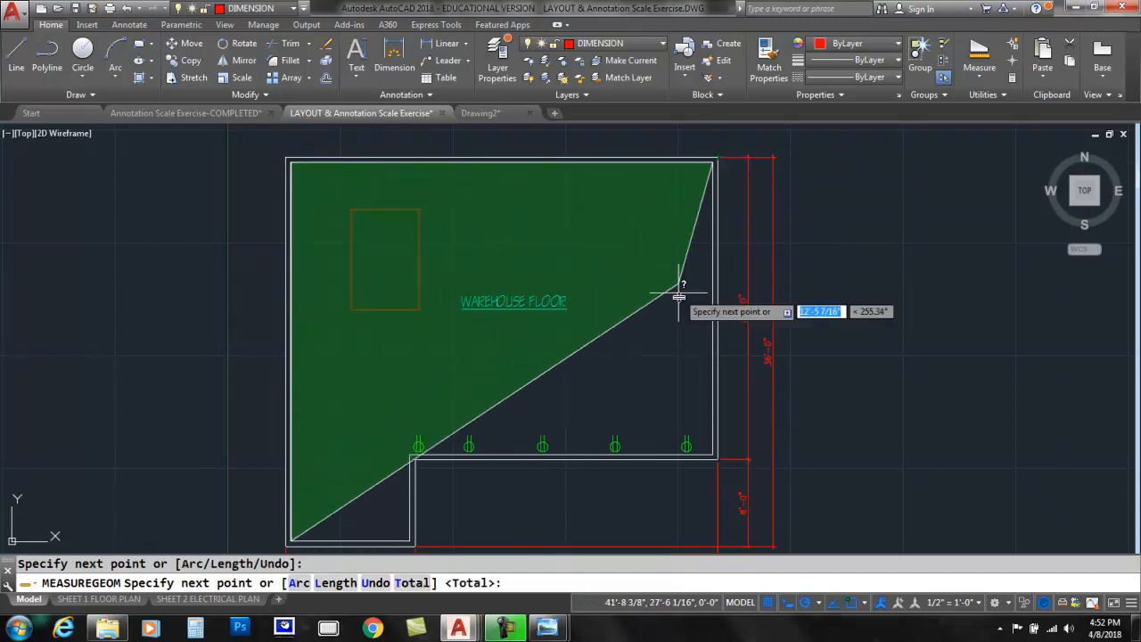
{"action": "left_click", "coordinate": [715, 456]}
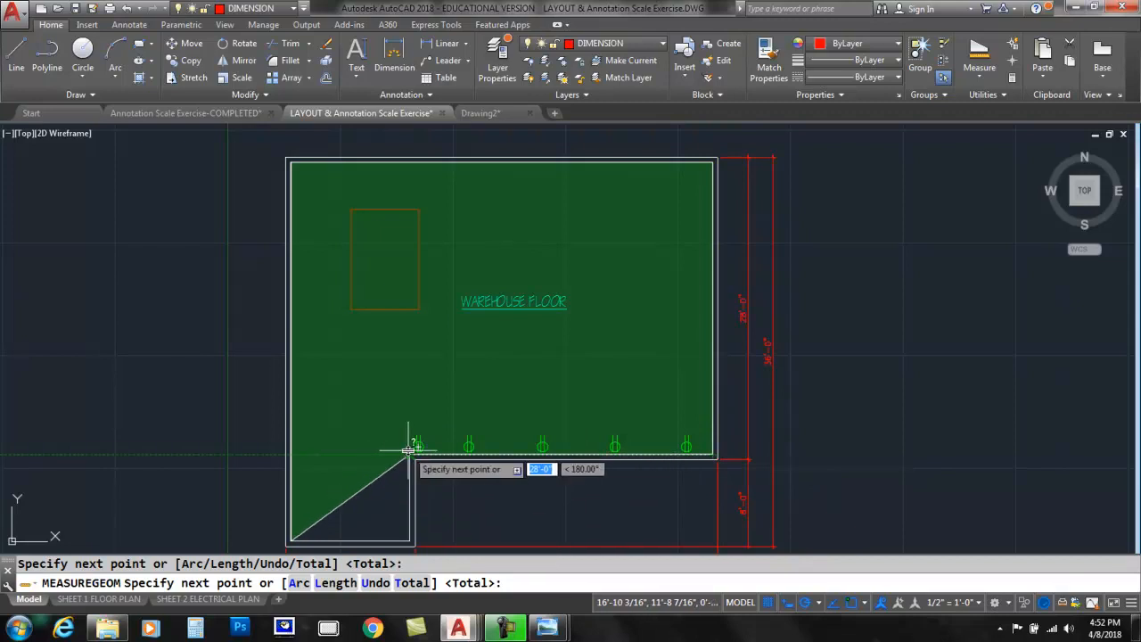
{"action": "left_click", "coordinate": [411, 456]}
{"action": "left_click", "coordinate": [410, 541]}
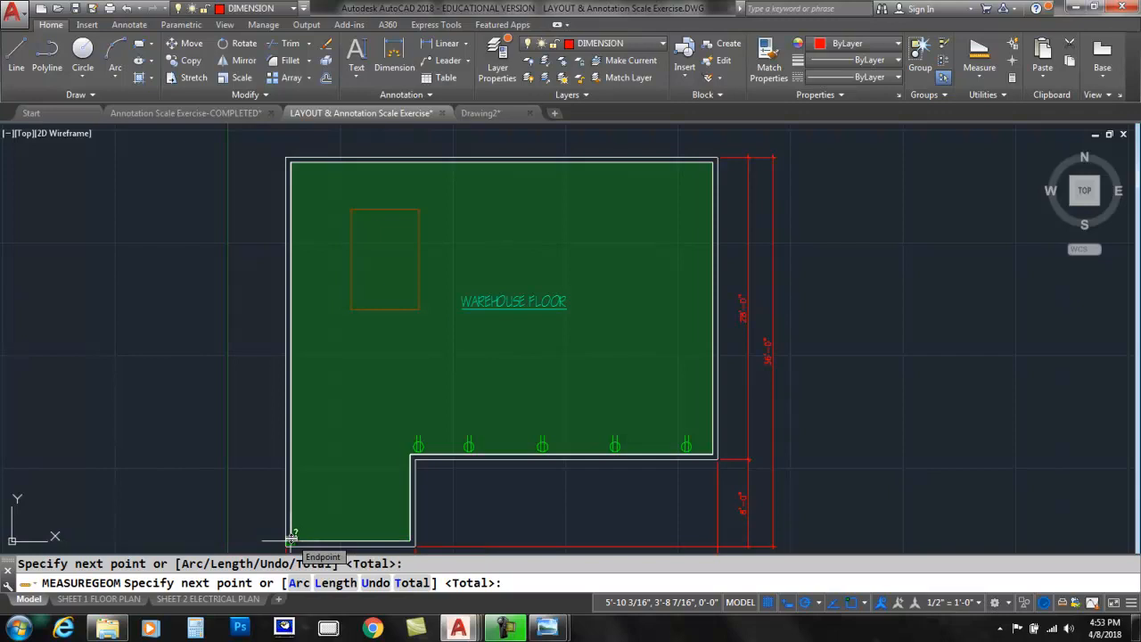
{"action": "left_click", "coordinate": [291, 540]}
{"action": "key", "text": "Return"}
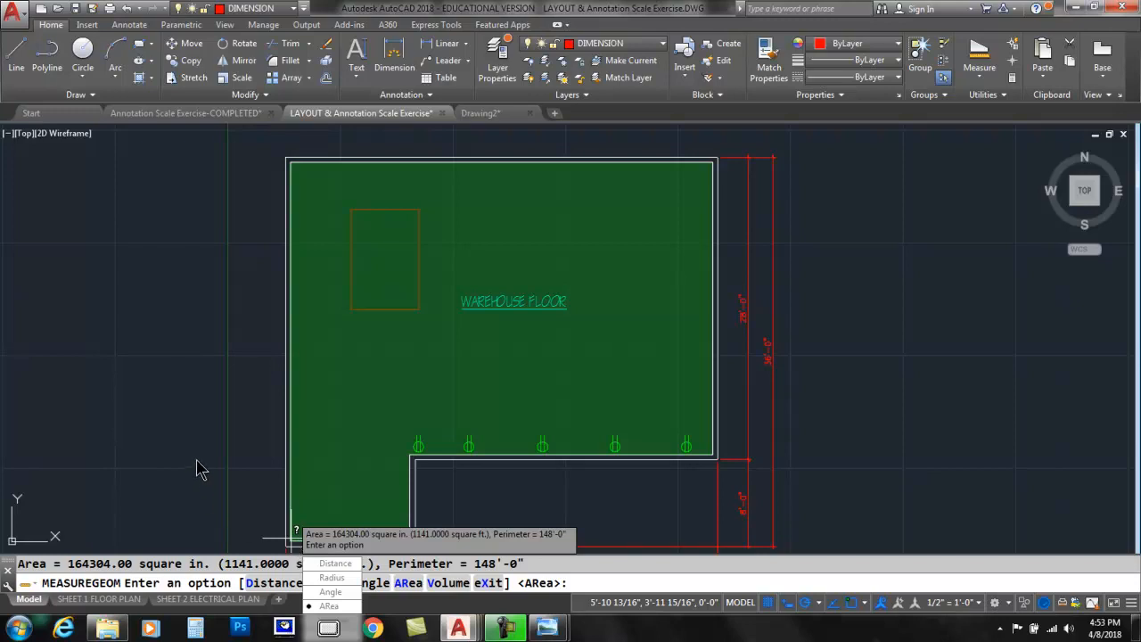
Measure the red rectangle as a subtracted area through its four corners, end the measurement and check the result in the text window.
{"action": "key", "text": "Return"}
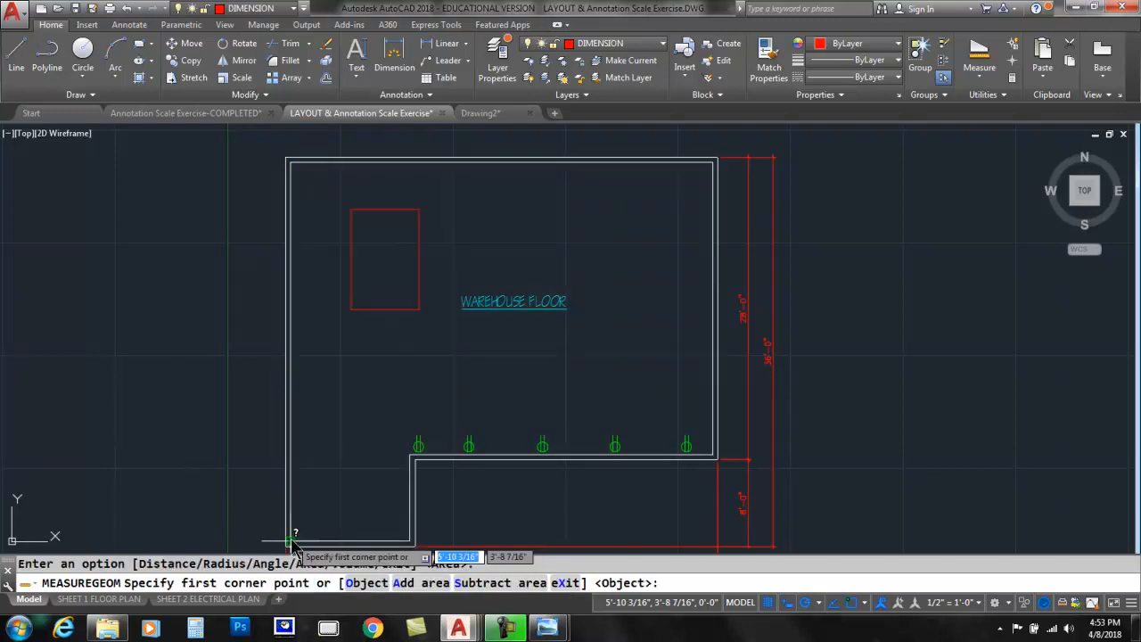
{"action": "left_click", "coordinate": [470, 585]}
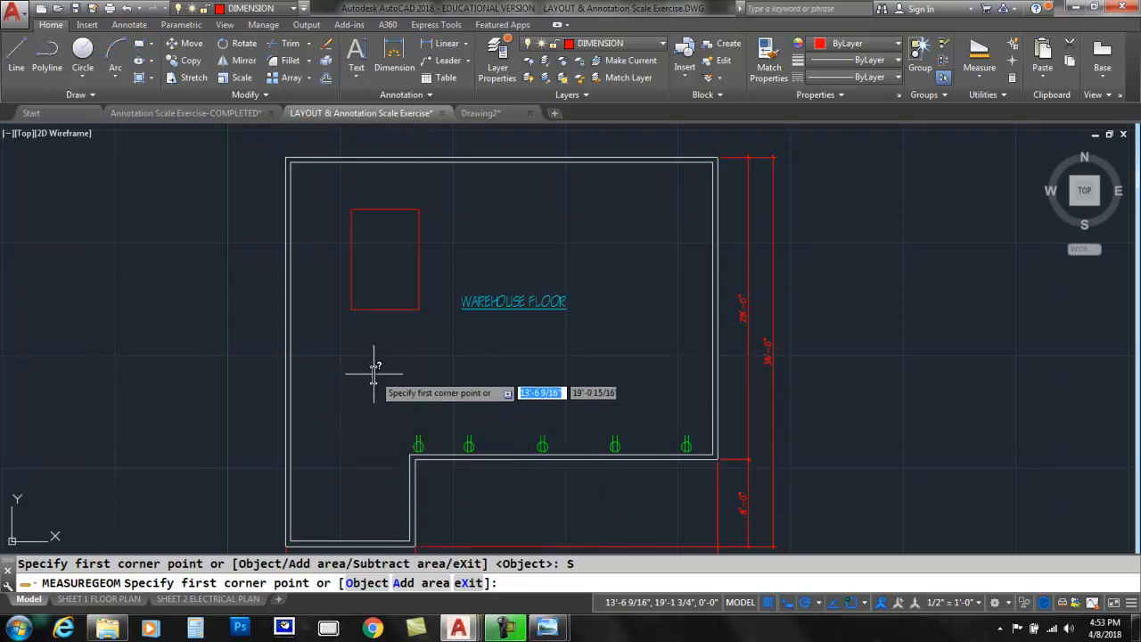
{"action": "left_click", "coordinate": [353, 310]}
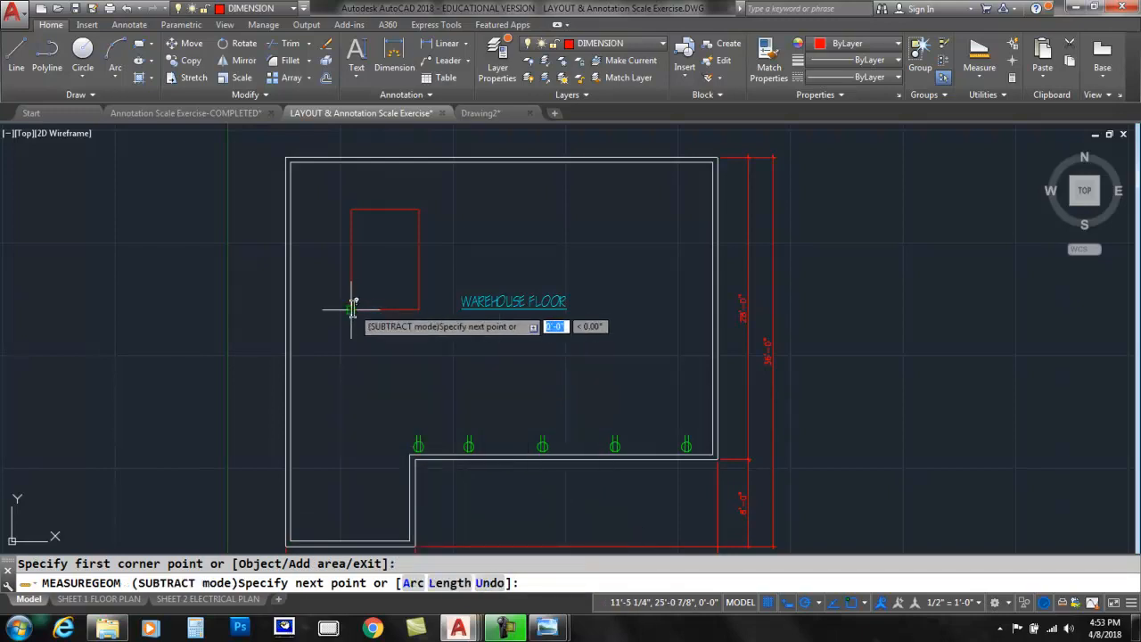
{"action": "left_click", "coordinate": [352, 210]}
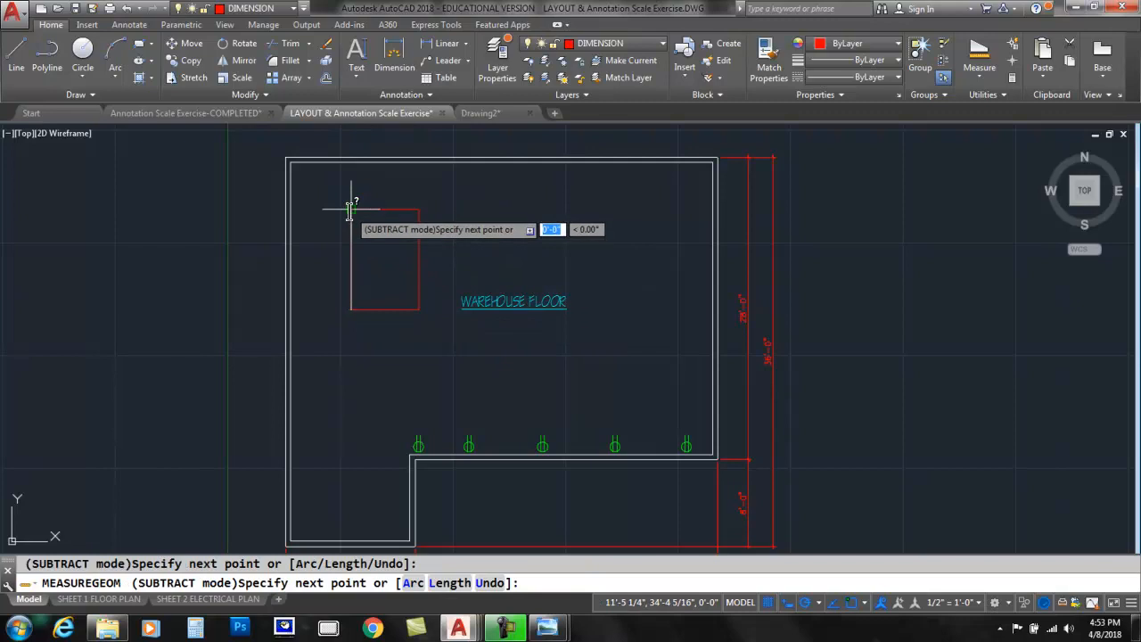
{"action": "left_click", "coordinate": [418, 211]}
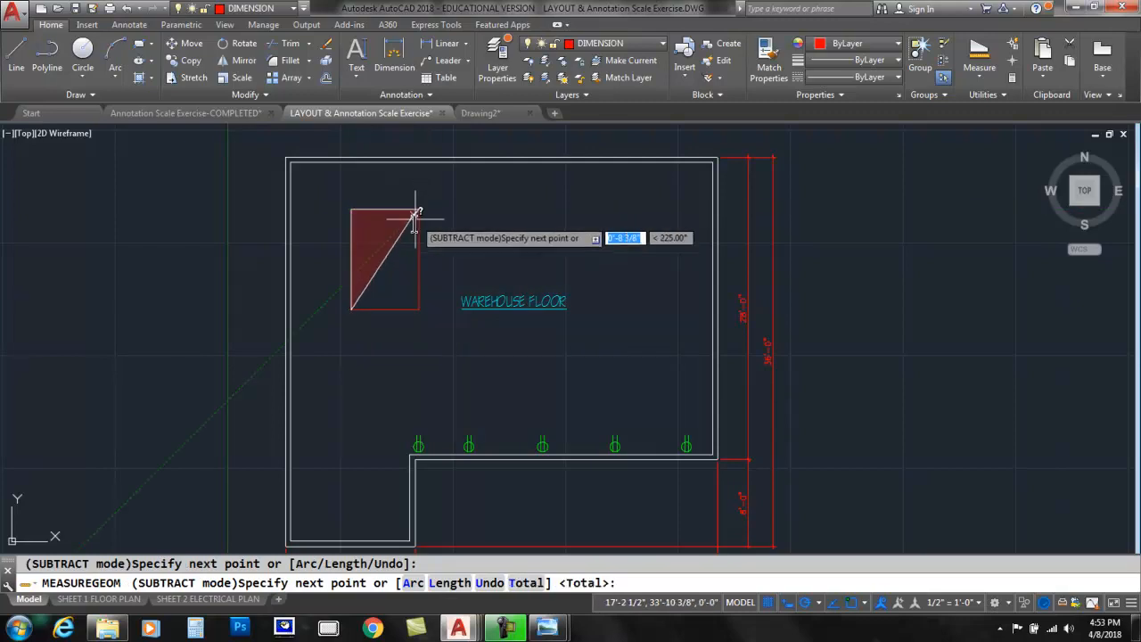
{"action": "left_click", "coordinate": [418, 309]}
{"action": "left_click", "coordinate": [353, 309]}
{"action": "key", "text": "Return"}
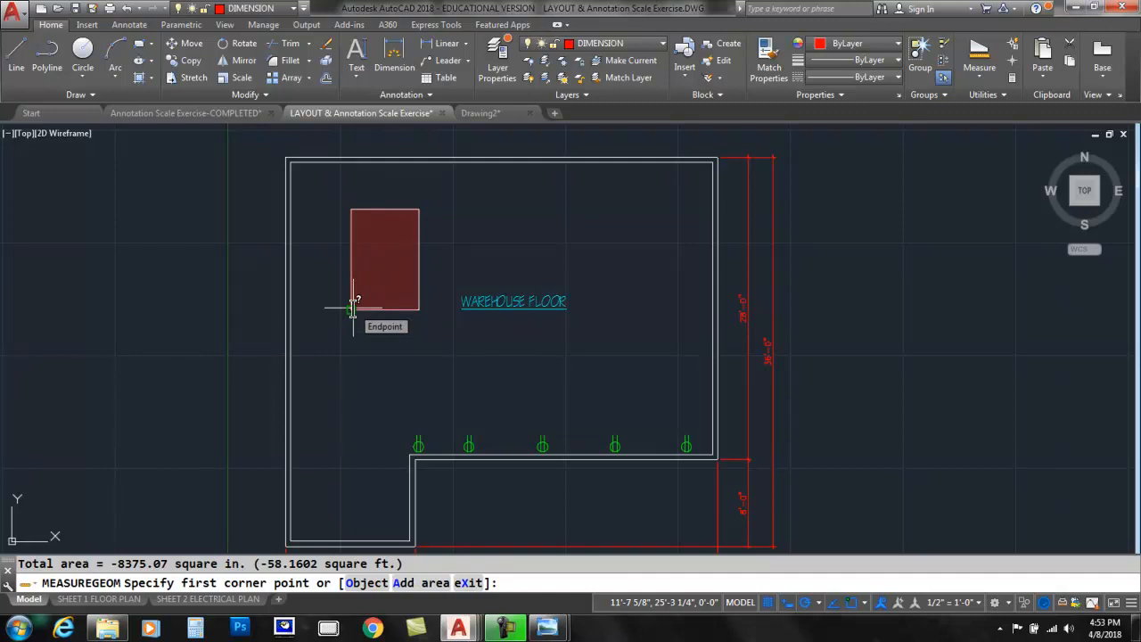
{"action": "key", "text": "Return"}
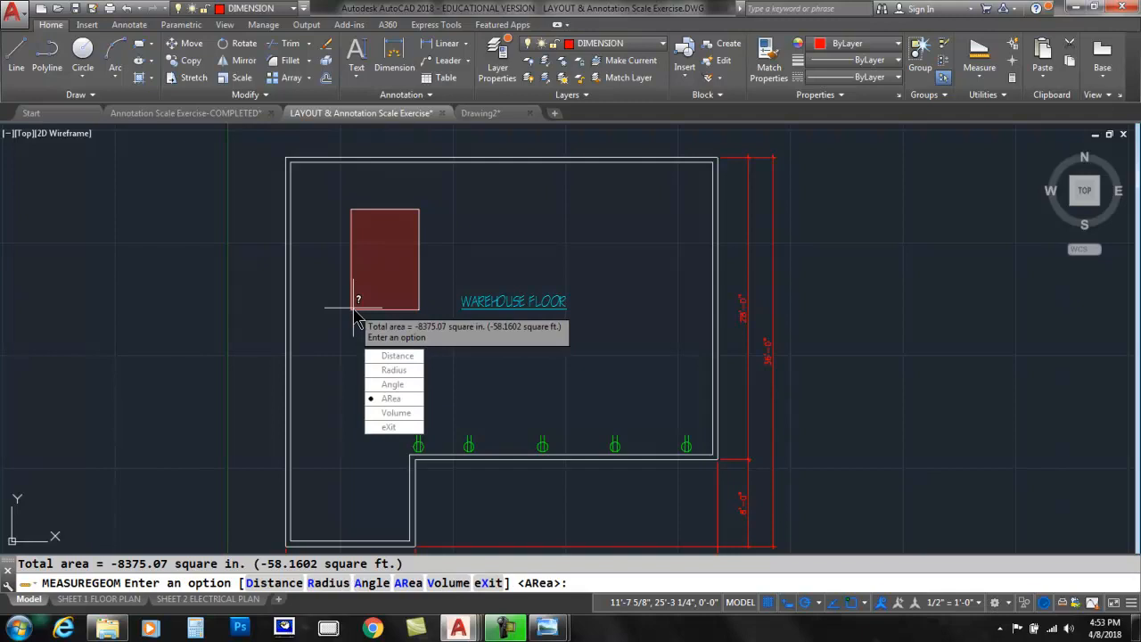
{"action": "key", "text": "Escape"}
{"action": "key", "text": "F2"}
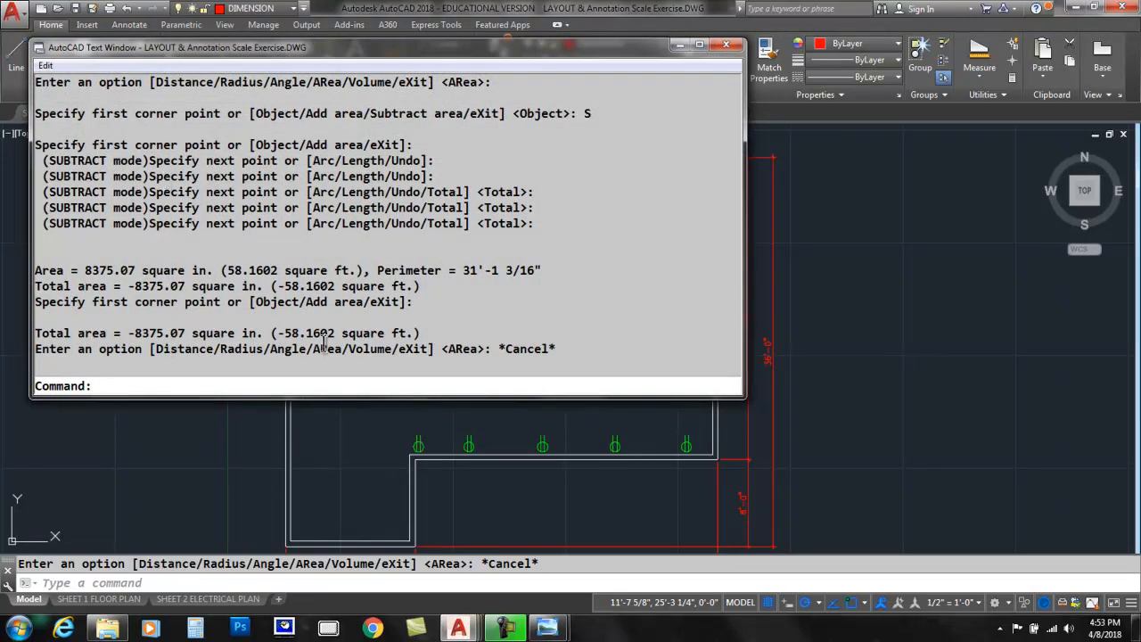
{"action": "left_click", "coordinate": [726, 45]}
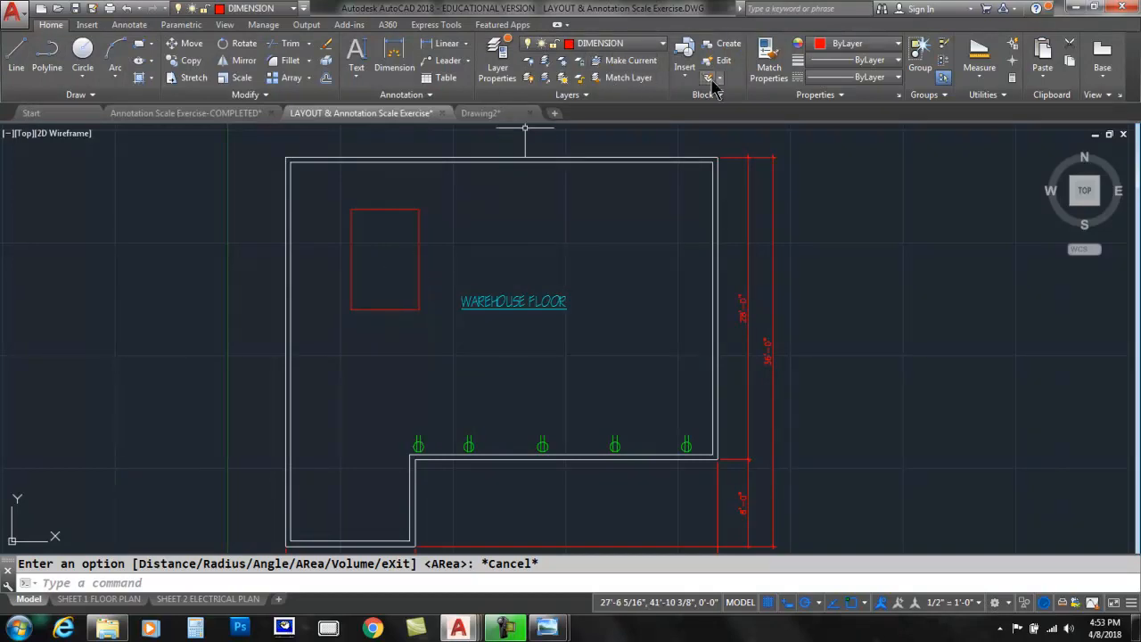
Start a new area measurement in Add mode and total the warehouse interior through its six inner wall corners.
{"action": "left_click", "coordinate": [977, 70]}
{"action": "left_click", "coordinate": [989, 201]}
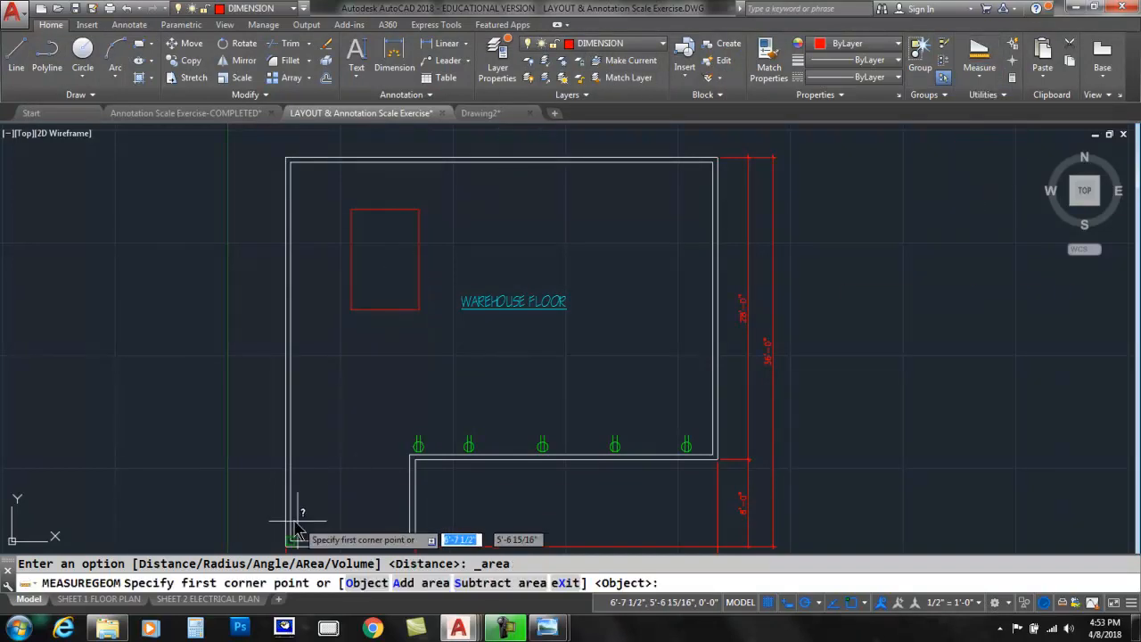
{"action": "left_click", "coordinate": [412, 584]}
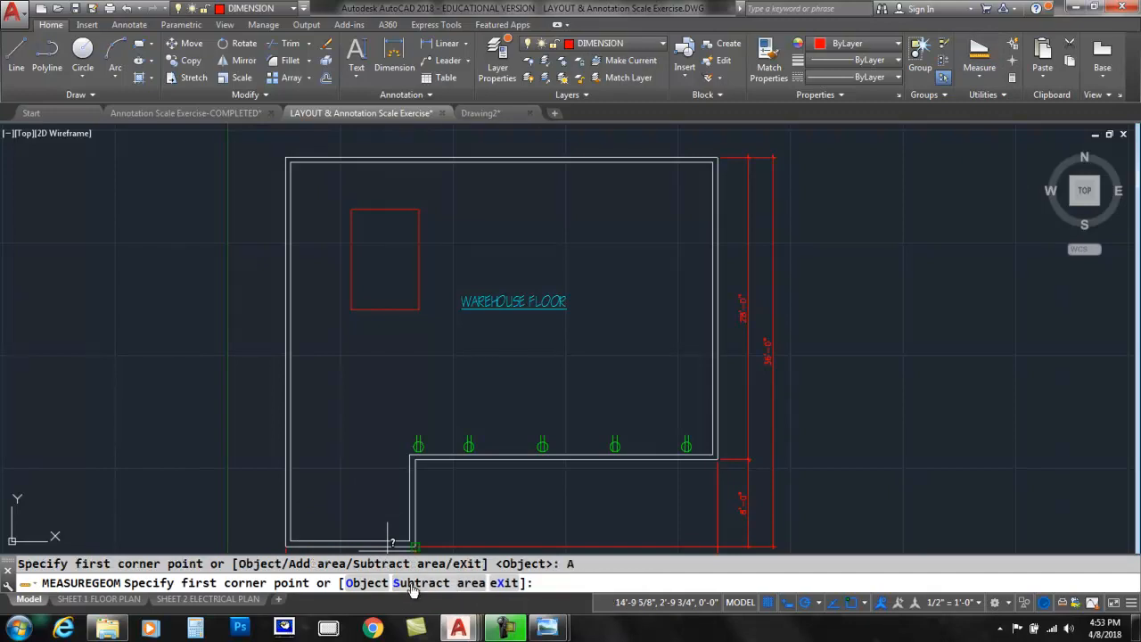
{"action": "left_click", "coordinate": [291, 541]}
{"action": "left_click", "coordinate": [290, 162]}
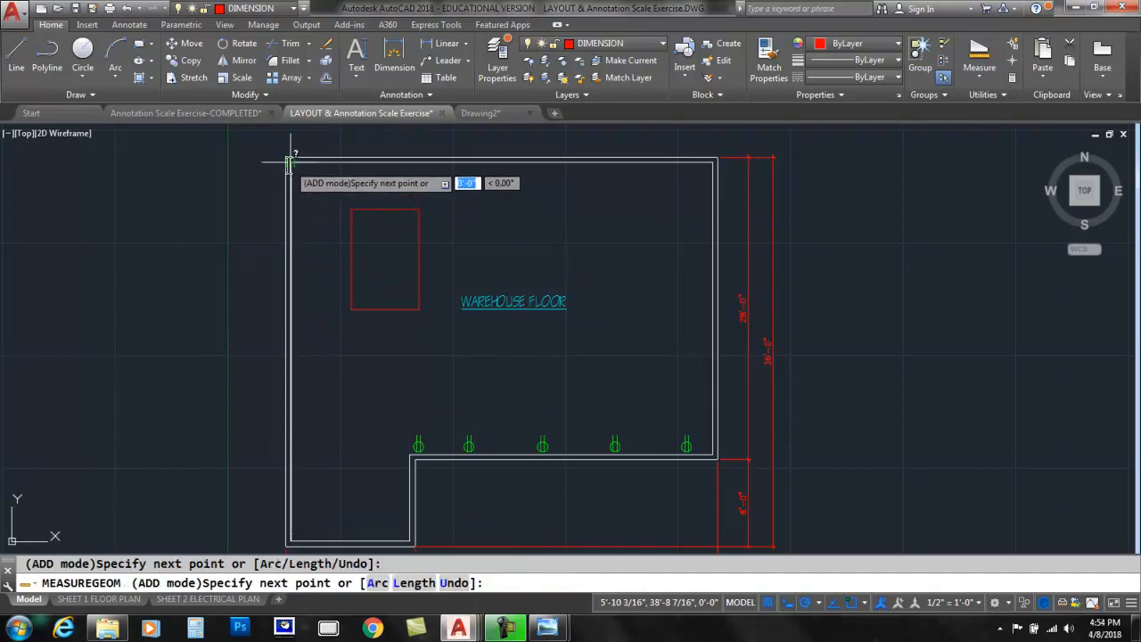
{"action": "left_click", "coordinate": [713, 162]}
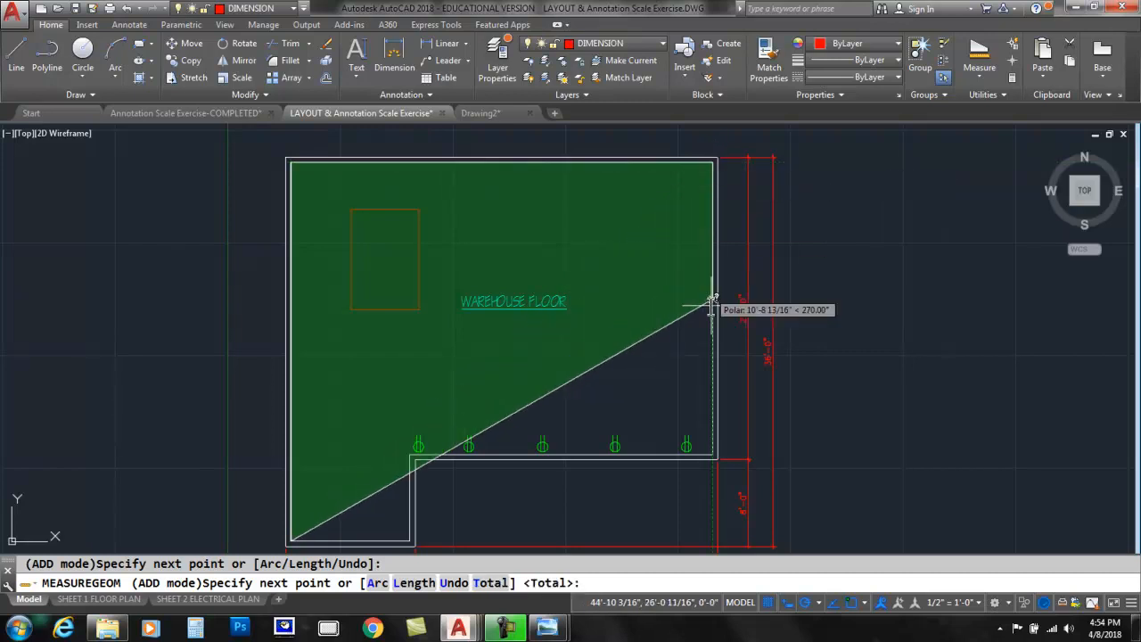
{"action": "left_click", "coordinate": [714, 456]}
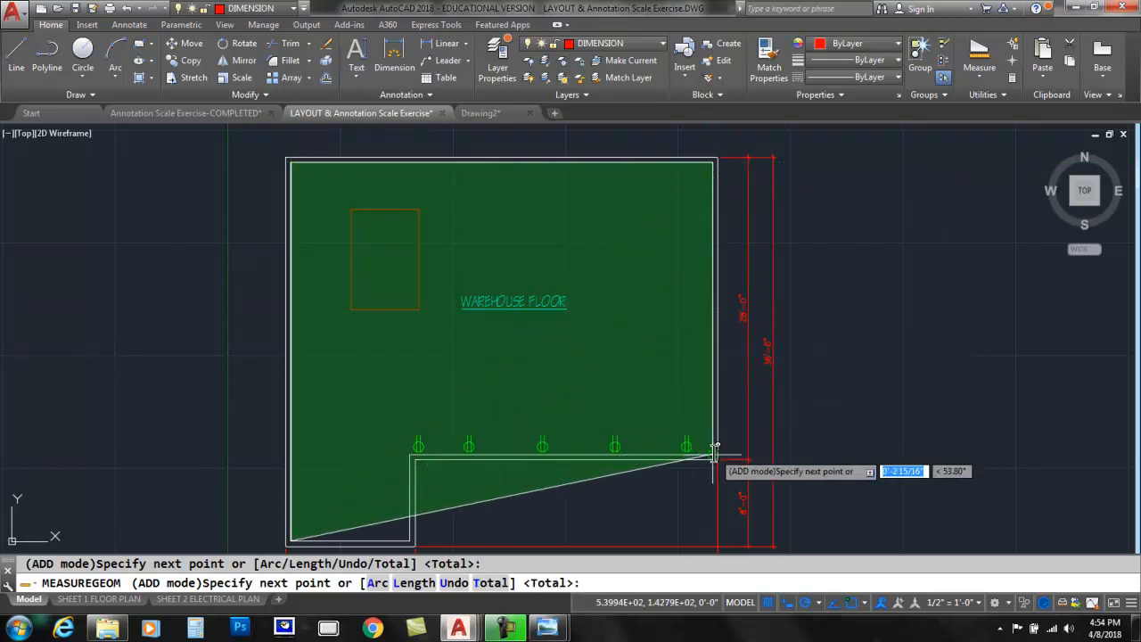
{"action": "left_click", "coordinate": [412, 458]}
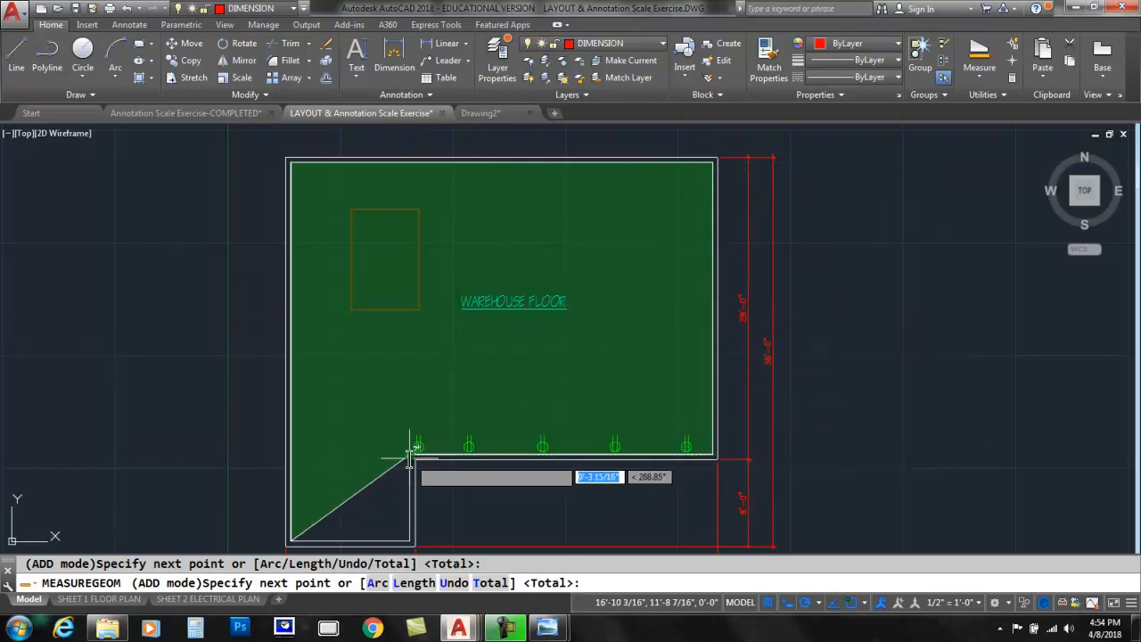
{"action": "left_click", "coordinate": [412, 541]}
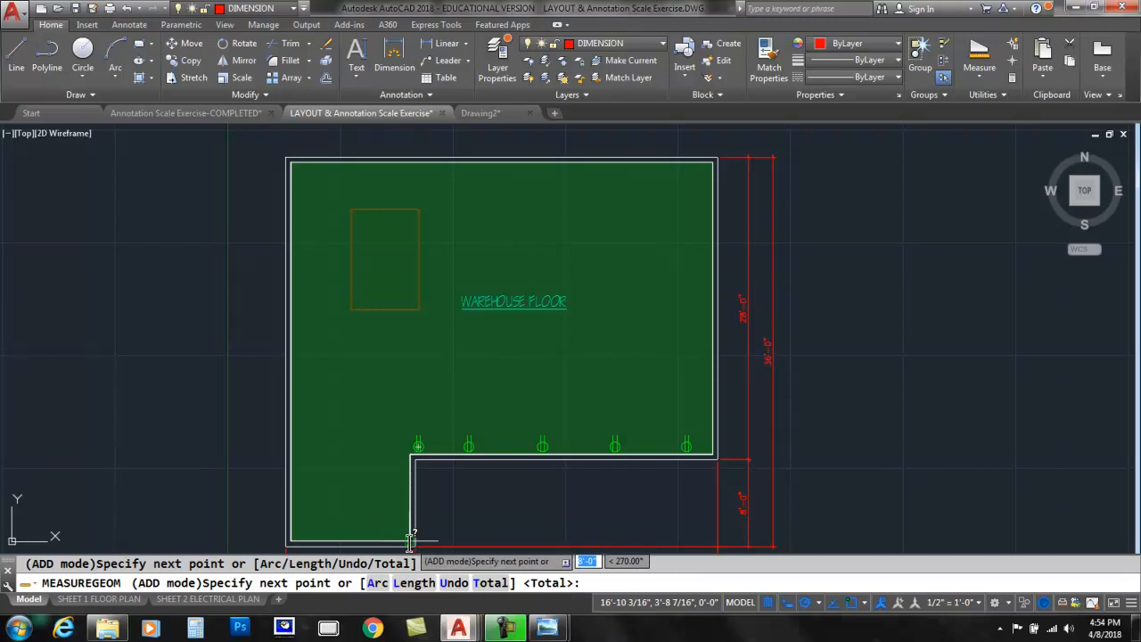
{"action": "left_click", "coordinate": [291, 539]}
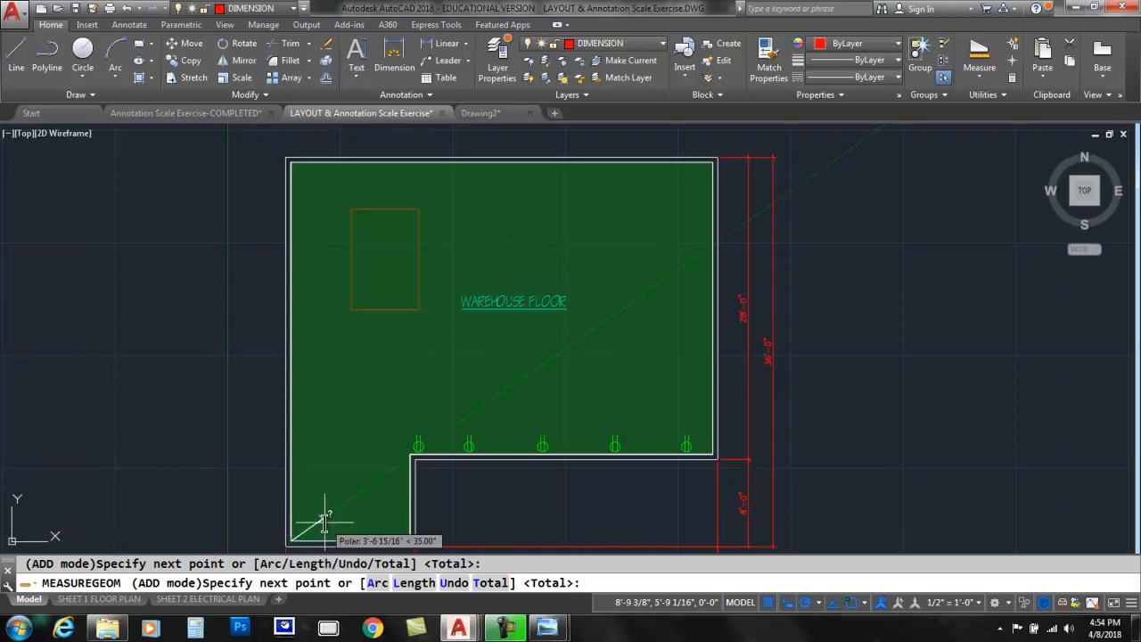
{"action": "key", "text": "Return"}
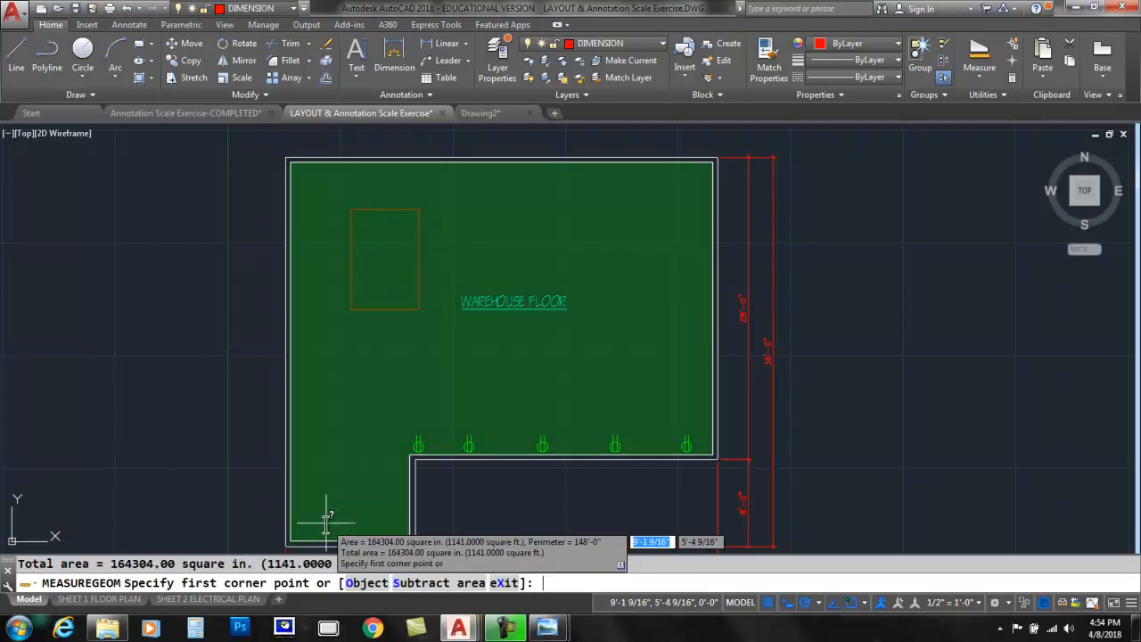
Subtract the red rectangle from the running area through its four corners, total the net floor area and end the measurement.
{"action": "left_click", "coordinate": [426, 583]}
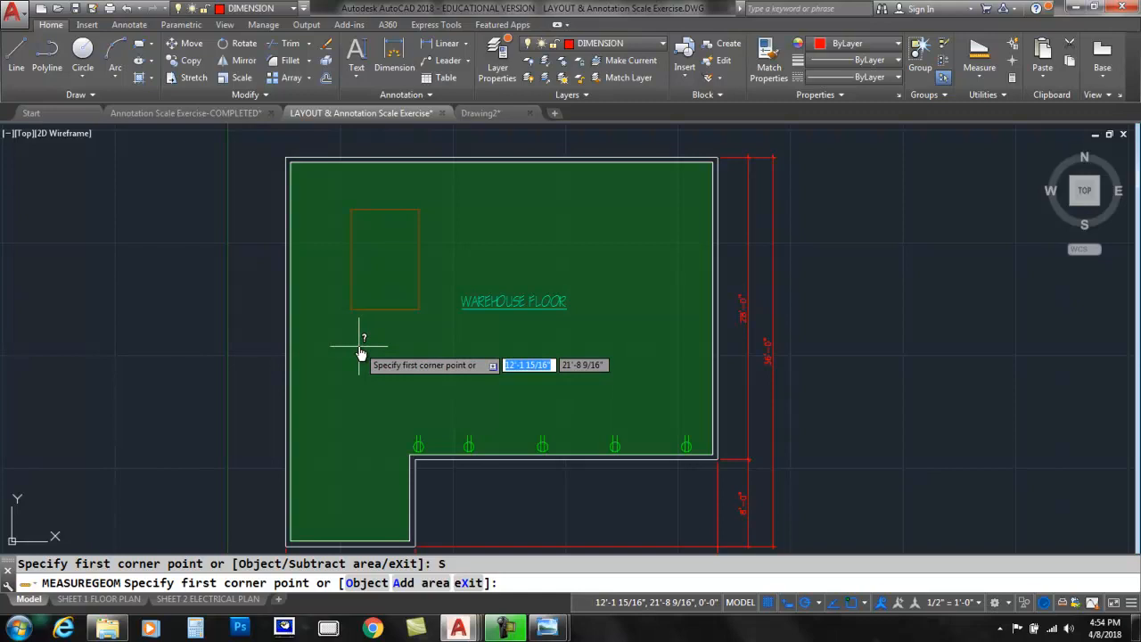
{"action": "left_click", "coordinate": [353, 309]}
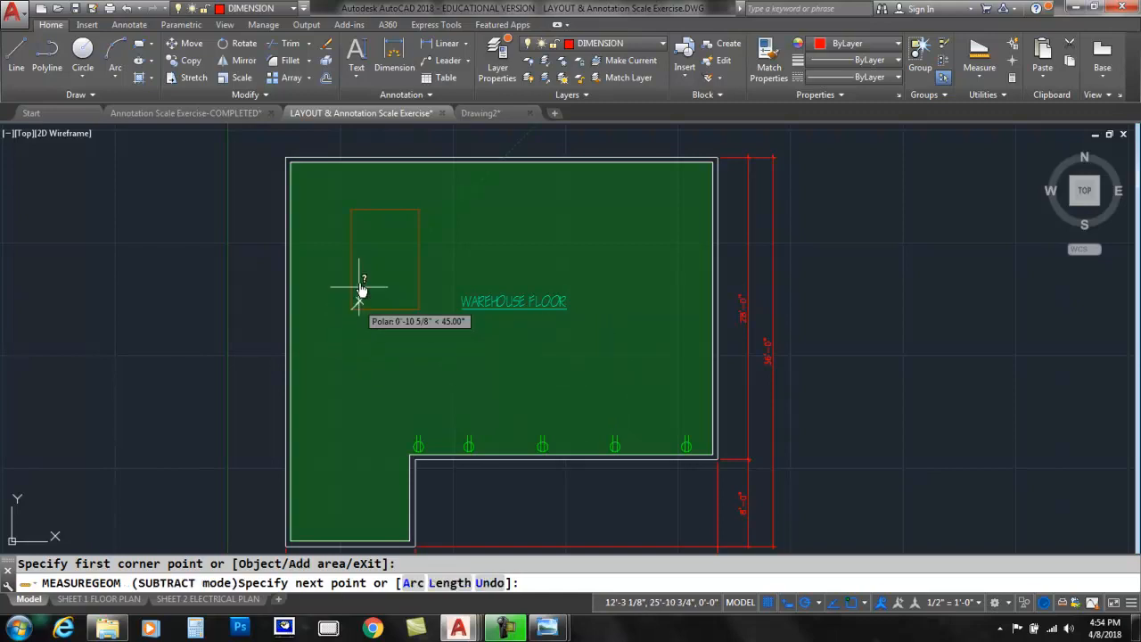
{"action": "left_click", "coordinate": [352, 211]}
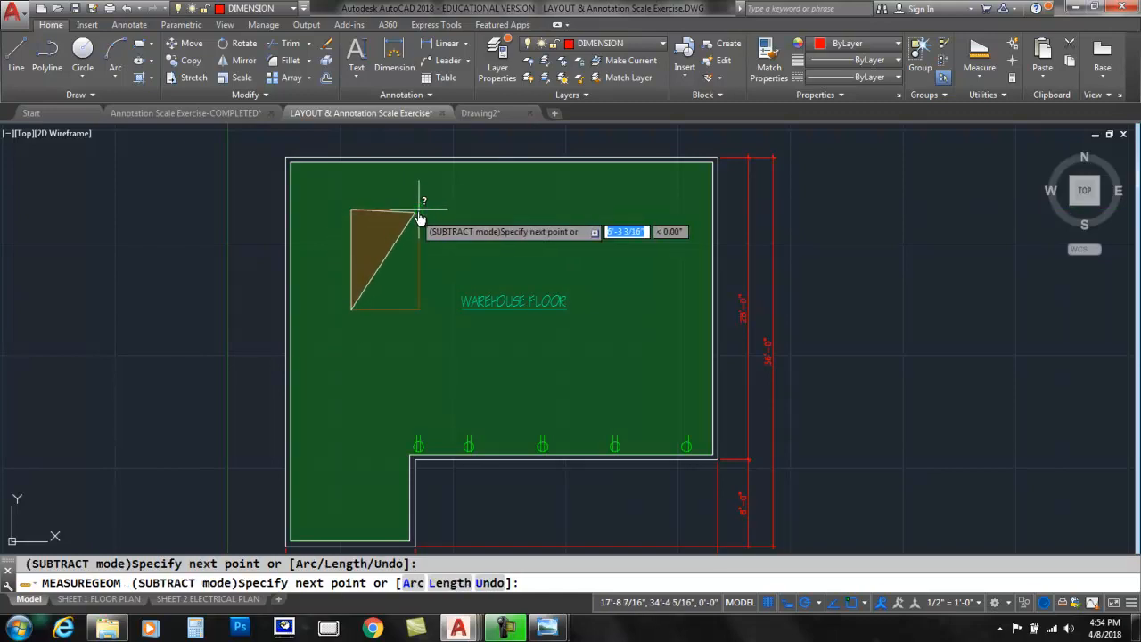
{"action": "left_click", "coordinate": [422, 214]}
{"action": "left_click", "coordinate": [416, 310]}
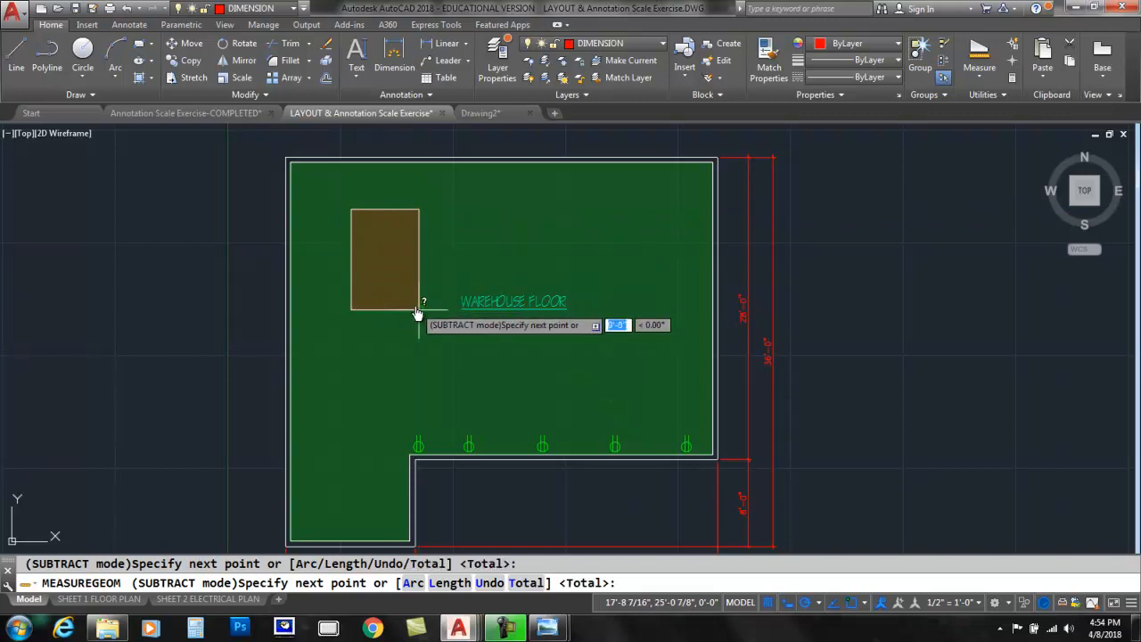
{"action": "left_click", "coordinate": [354, 311]}
{"action": "key", "text": "Return"}
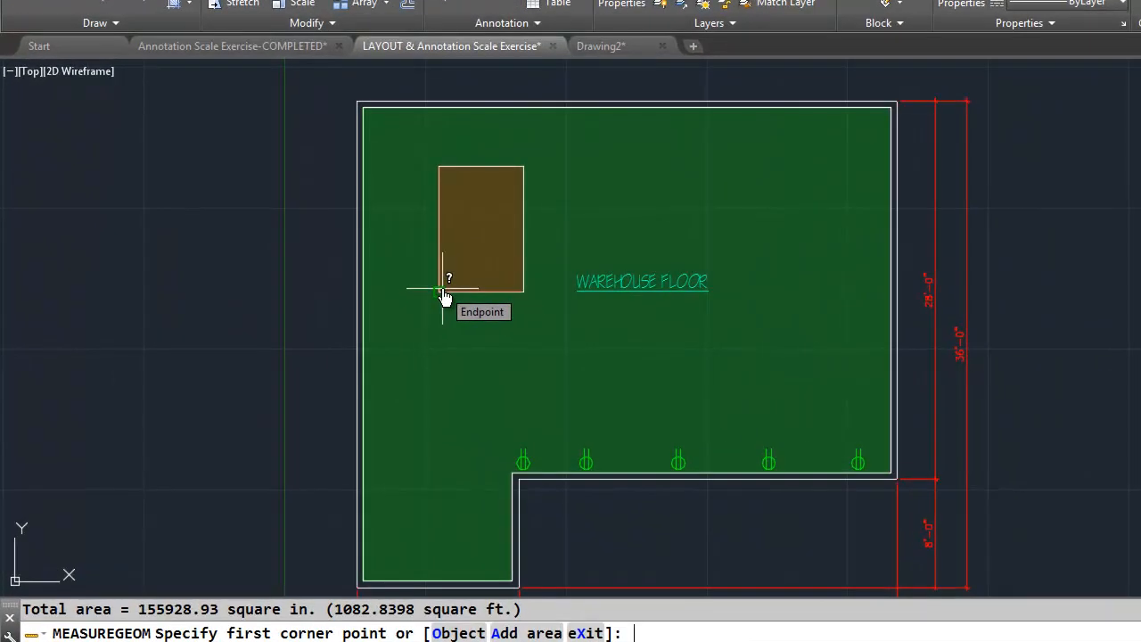
{"action": "key", "text": "Return"}
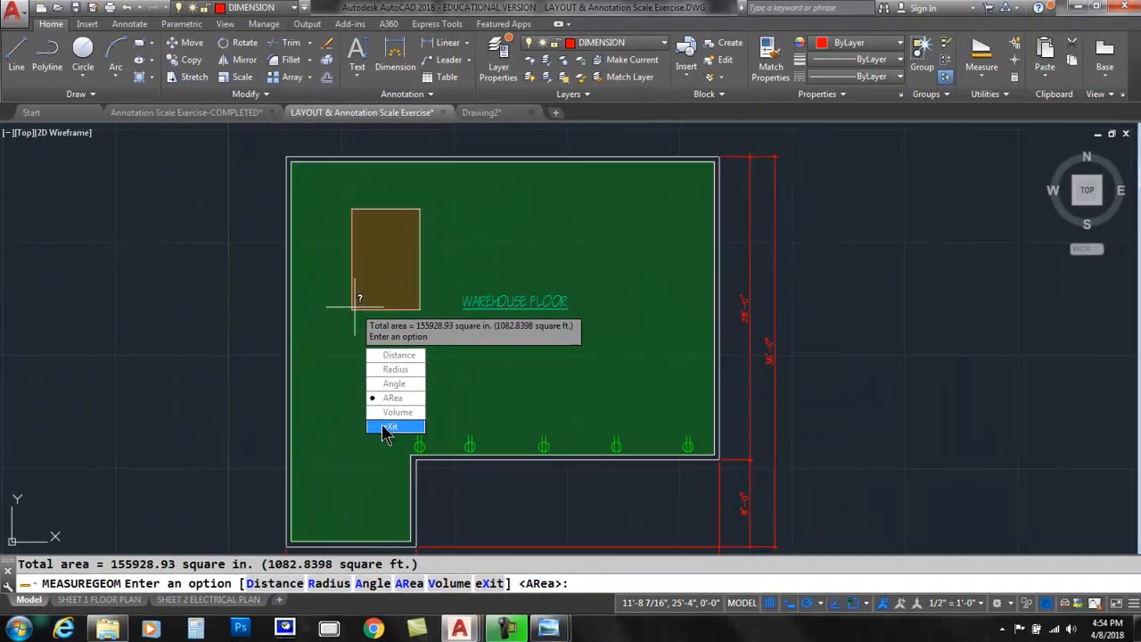
{"action": "key", "text": "Escape"}
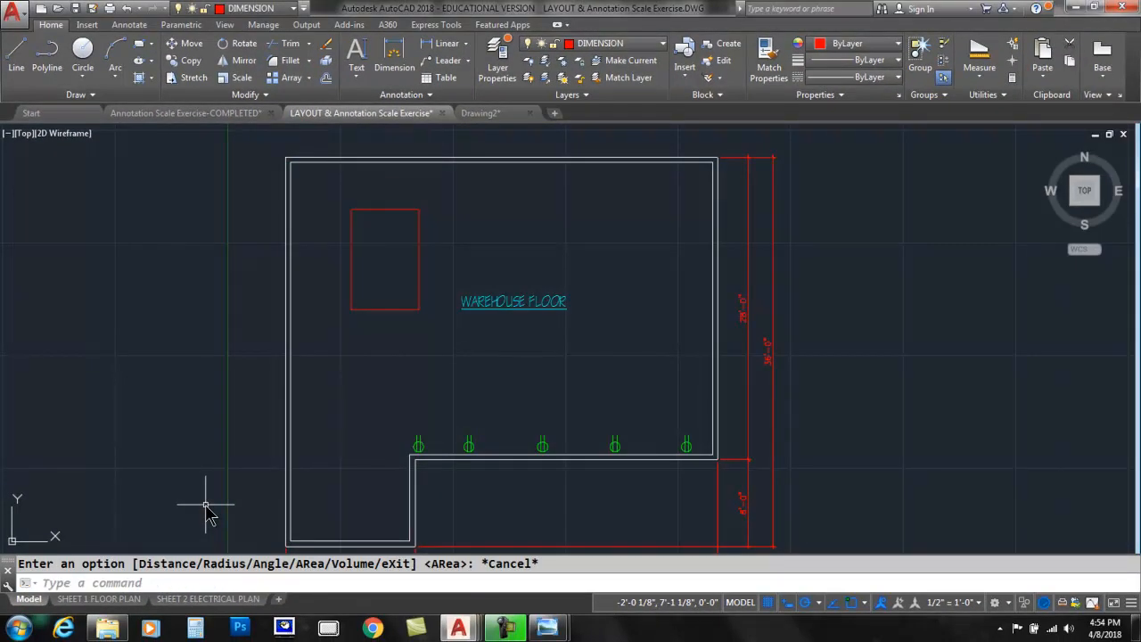
Review the added floor area, the subtracted rectangle area and the net total in the text window, and close it.
{"action": "key", "text": "F2"}
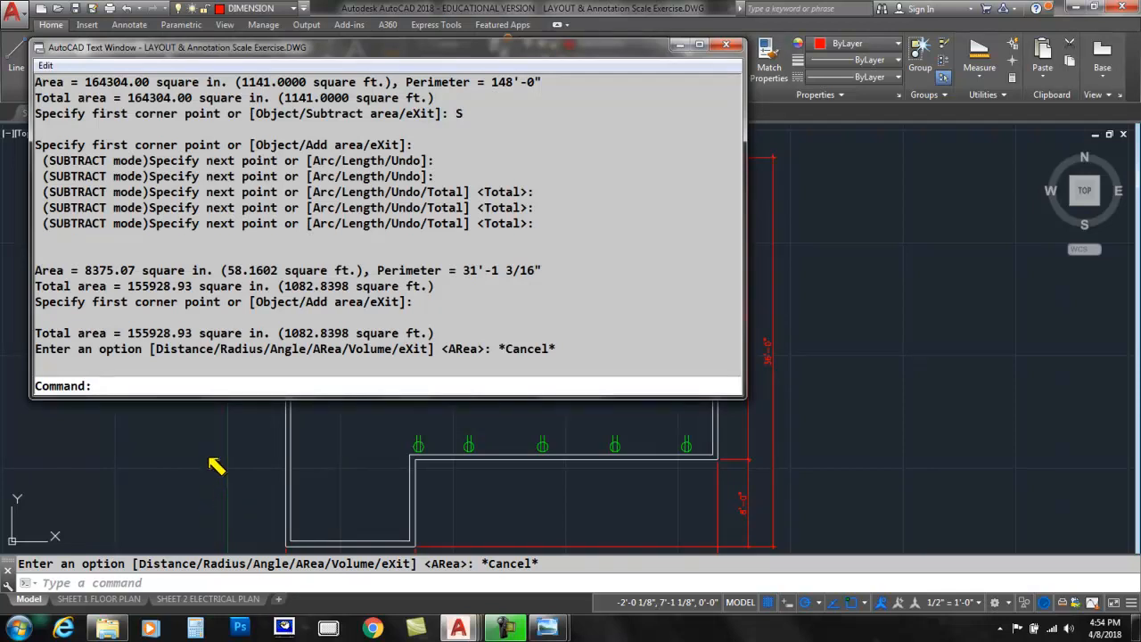
{"action": "left_click_drag", "start_coordinate": [237, 87], "coordinate": [386, 89]}
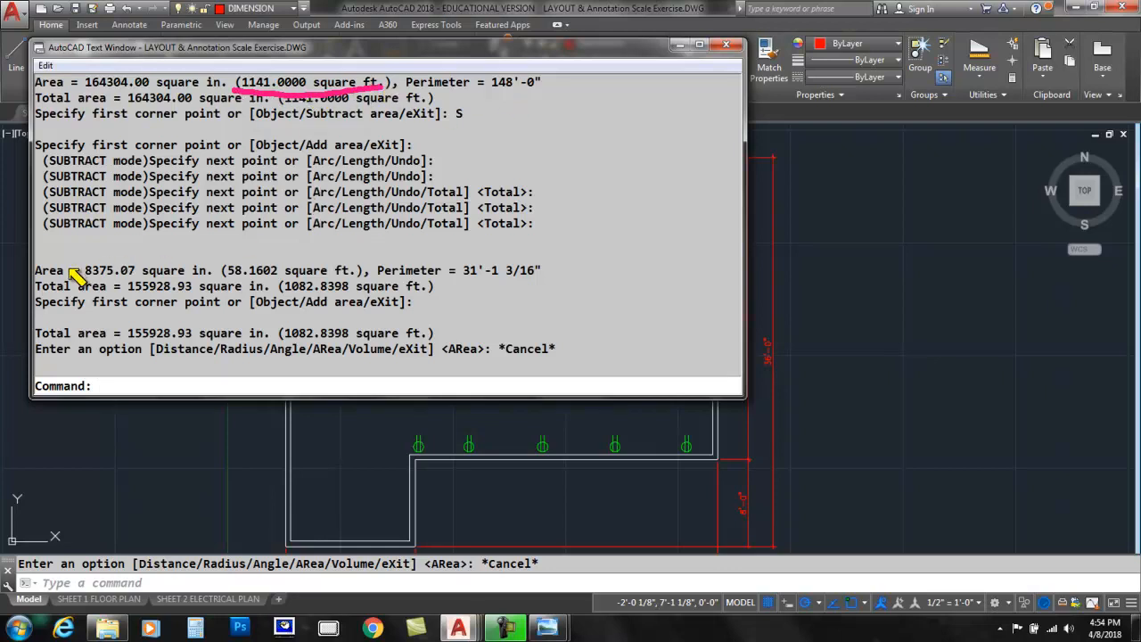
{"action": "mouse_move", "coordinate": [217, 277]}
{"action": "left_mouse_down"}
{"action": "mouse_move", "coordinate": [317, 278]}
{"action": "mouse_move", "coordinate": [374, 262]}
{"action": "mouse_move", "coordinate": [234, 254]}
{"action": "mouse_move", "coordinate": [216, 283]}
{"action": "mouse_move", "coordinate": [239, 274]}
{"action": "left_mouse_up"}
{"action": "mouse_move", "coordinate": [279, 339]}
{"action": "left_mouse_down"}
{"action": "mouse_move", "coordinate": [439, 336]}
{"action": "mouse_move", "coordinate": [330, 304]}
{"action": "mouse_move", "coordinate": [268, 328]}
{"action": "mouse_move", "coordinate": [278, 343]}
{"action": "left_mouse_up"}
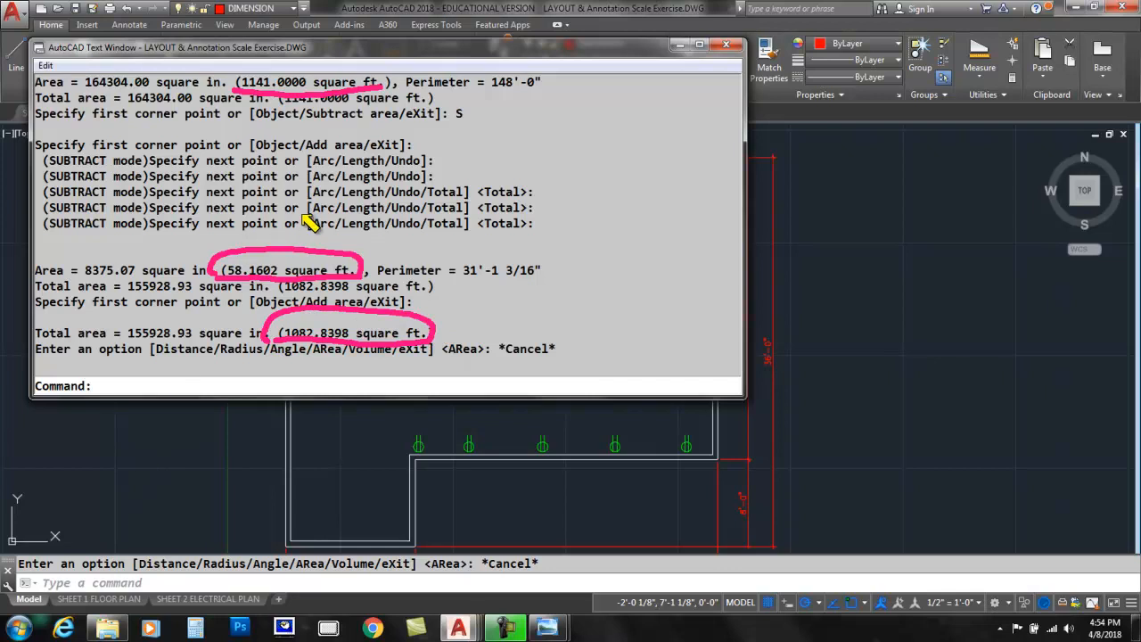
{"action": "left_click_drag", "start_coordinate": [261, 78], "coordinate": [265, 115]}
{"action": "left_click_drag", "start_coordinate": [253, 242], "coordinate": [254, 255]}
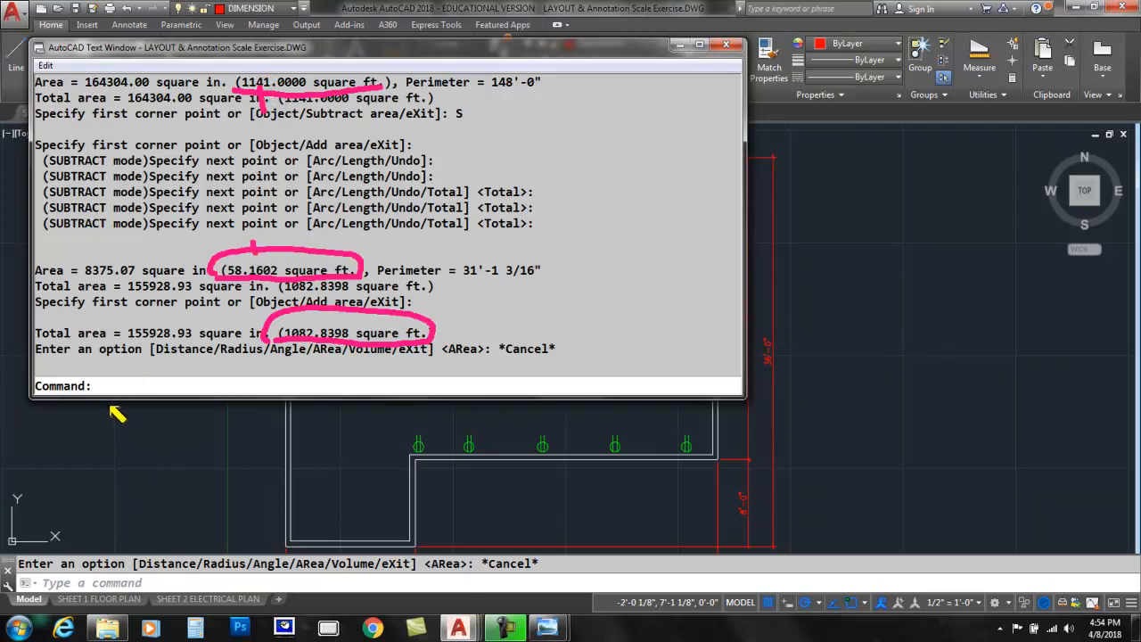
{"action": "left_click_drag", "start_coordinate": [511, 304], "coordinate": [437, 318]}
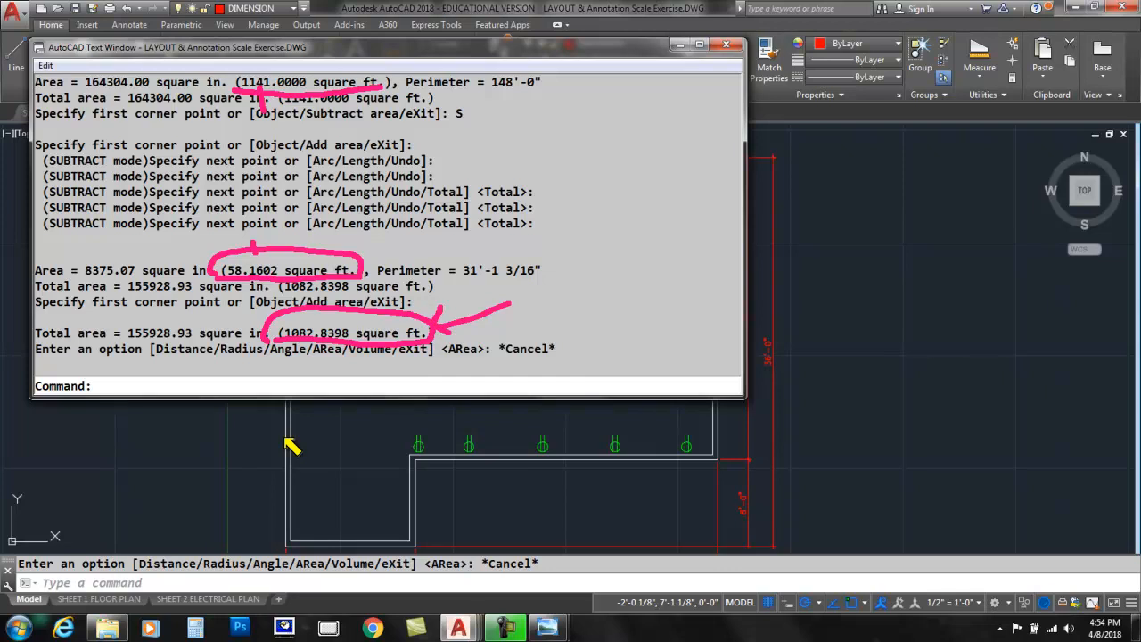
{"action": "key", "text": "Escape"}
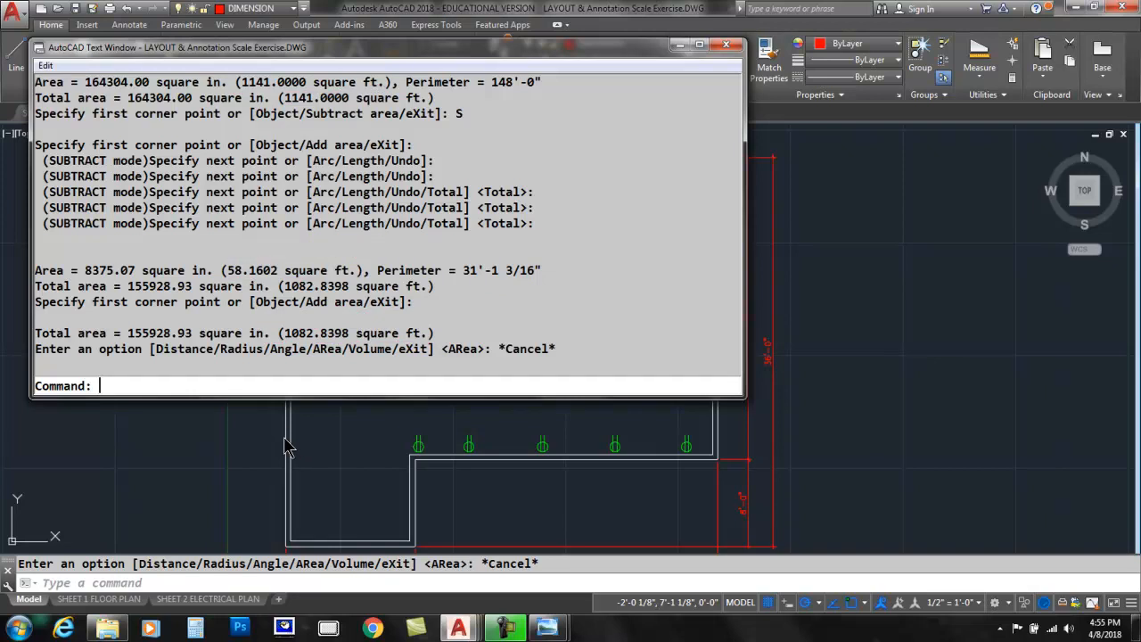
{"action": "key", "text": "Escape"}
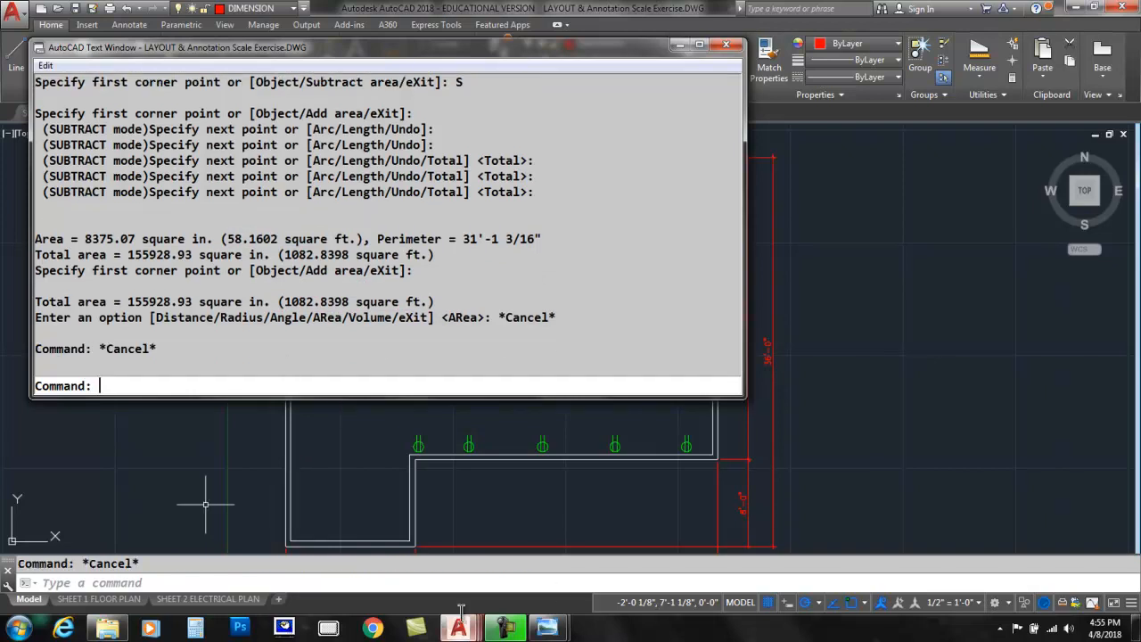
{"action": "left_click", "coordinate": [726, 43]}
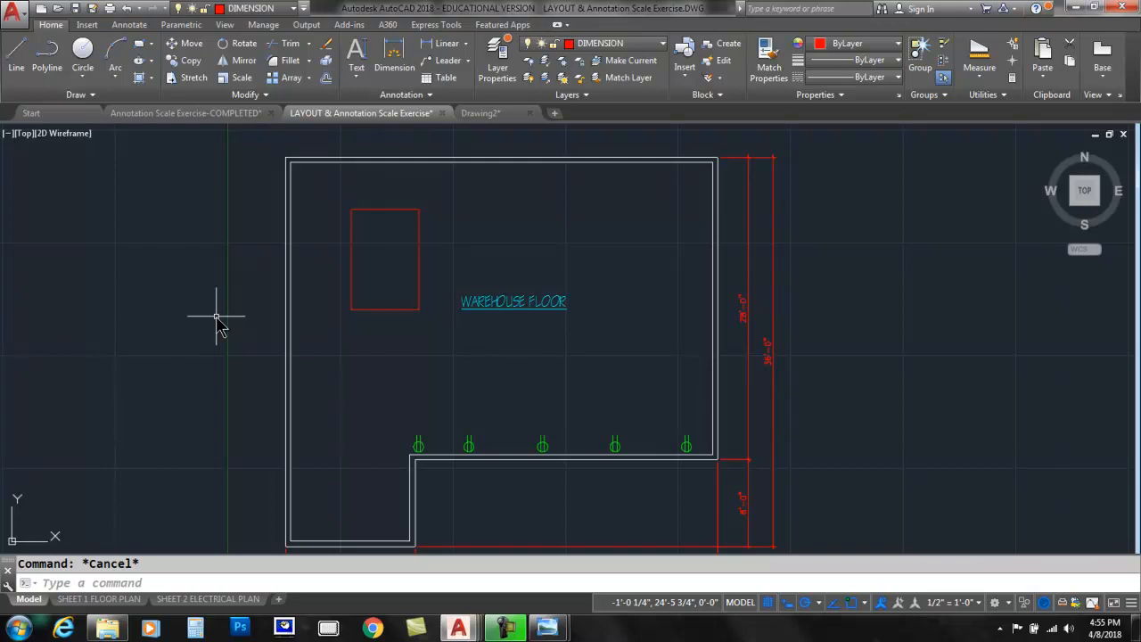
{"action": "left_click", "coordinate": [417, 257]}
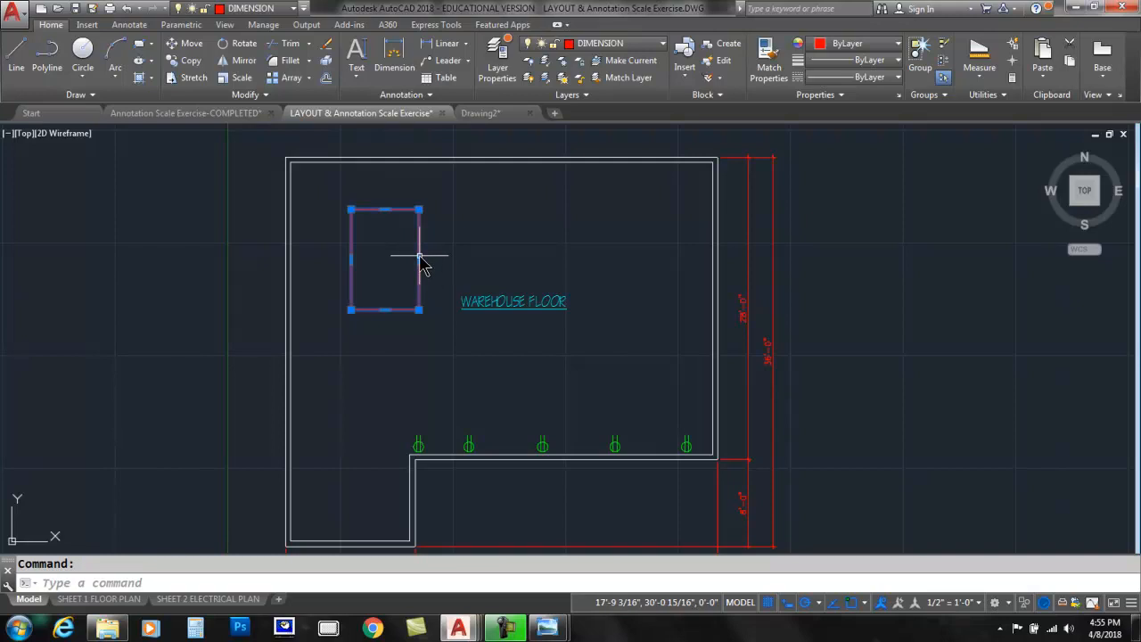
{"action": "key", "text": "Escape"}
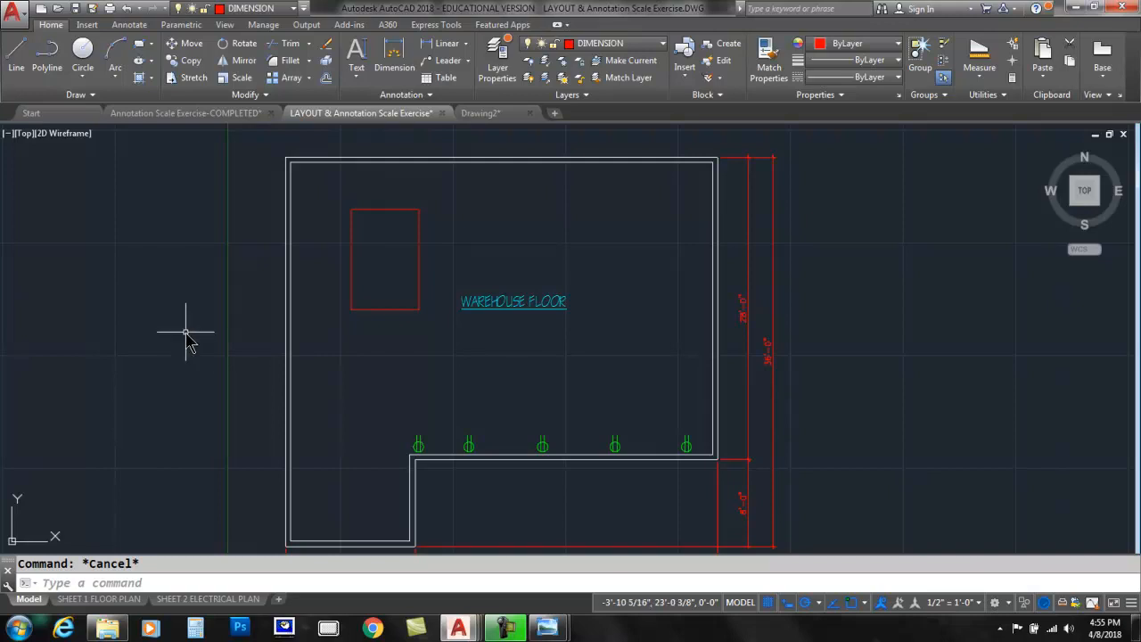
Open the LAYOUT-ASSIGNMENT-S2018.dwg drawing from the Layouts, Annotation & Inquiry folder and show the whole house plan.
{"action": "left_click", "coordinate": [58, 9]}
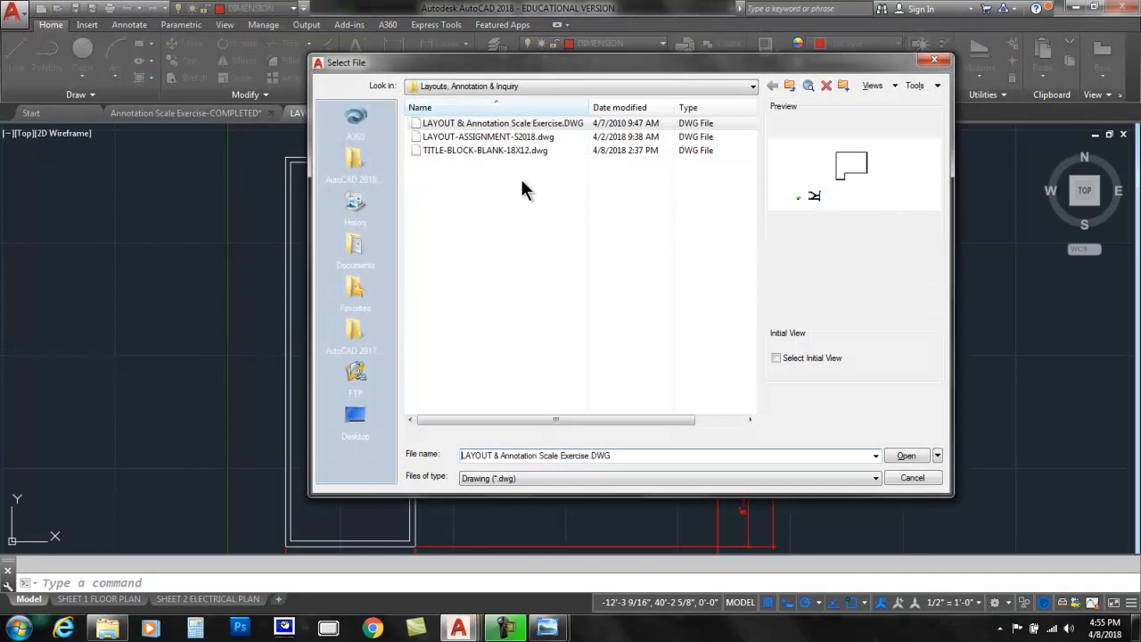
{"action": "left_click", "coordinate": [476, 136]}
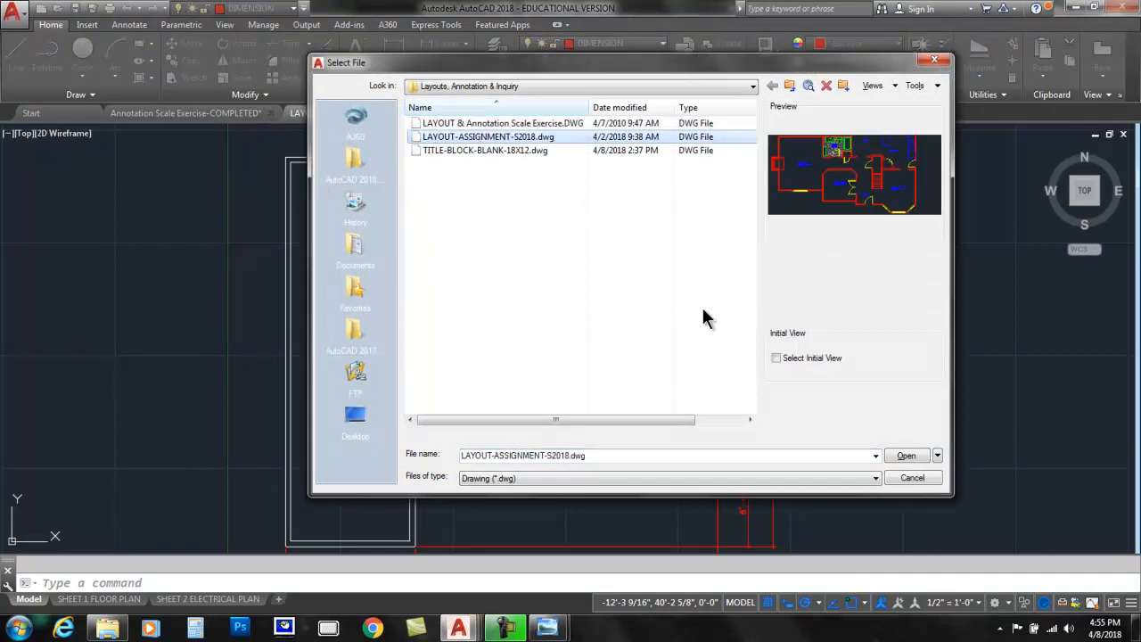
{"action": "left_click", "coordinate": [906, 455]}
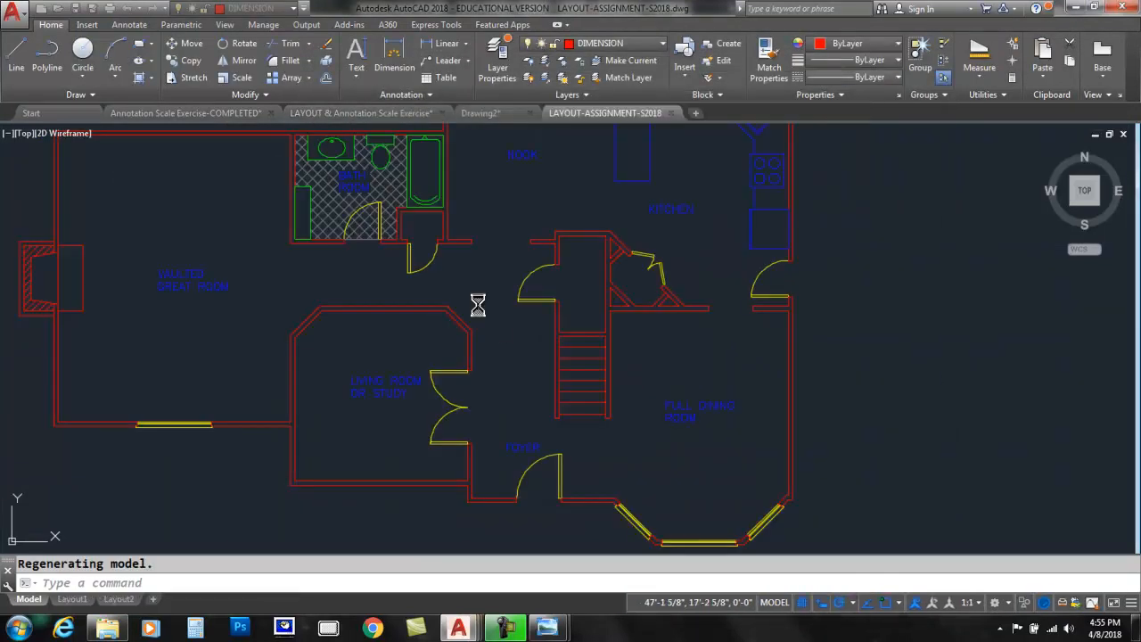
{"action": "scroll", "coordinate": [522, 311], "scroll_direction": "down", "scroll_amount": 3}
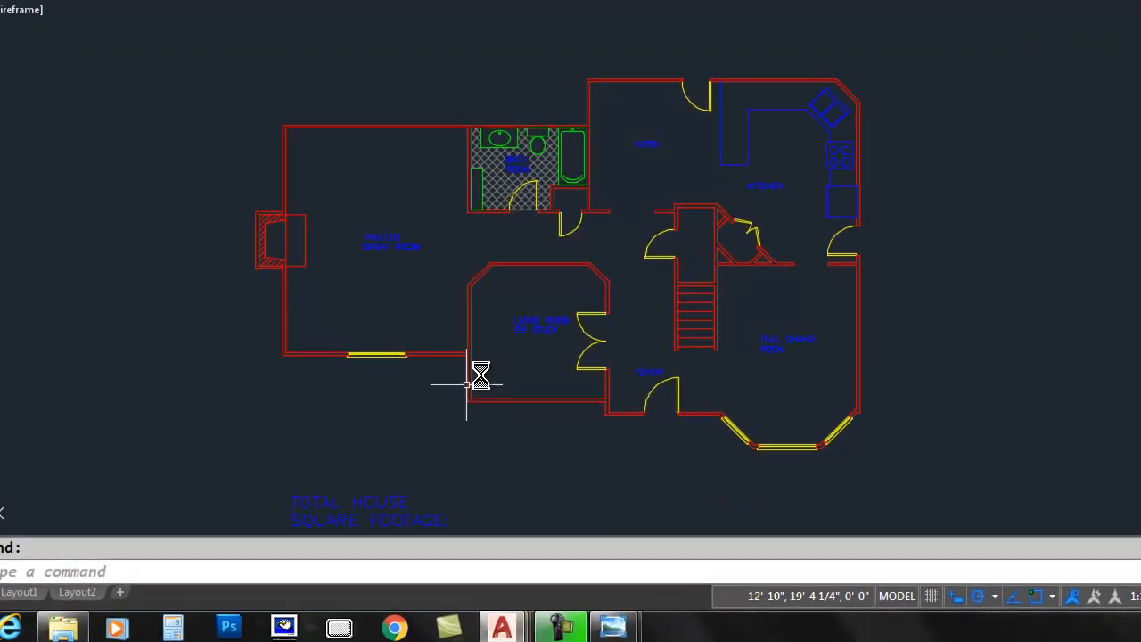
Look over the assignment files in the Layouts, Annotation & Inquiry folder and return to the house floor plan.
{"action": "mouse_move", "coordinate": [73, 633]}
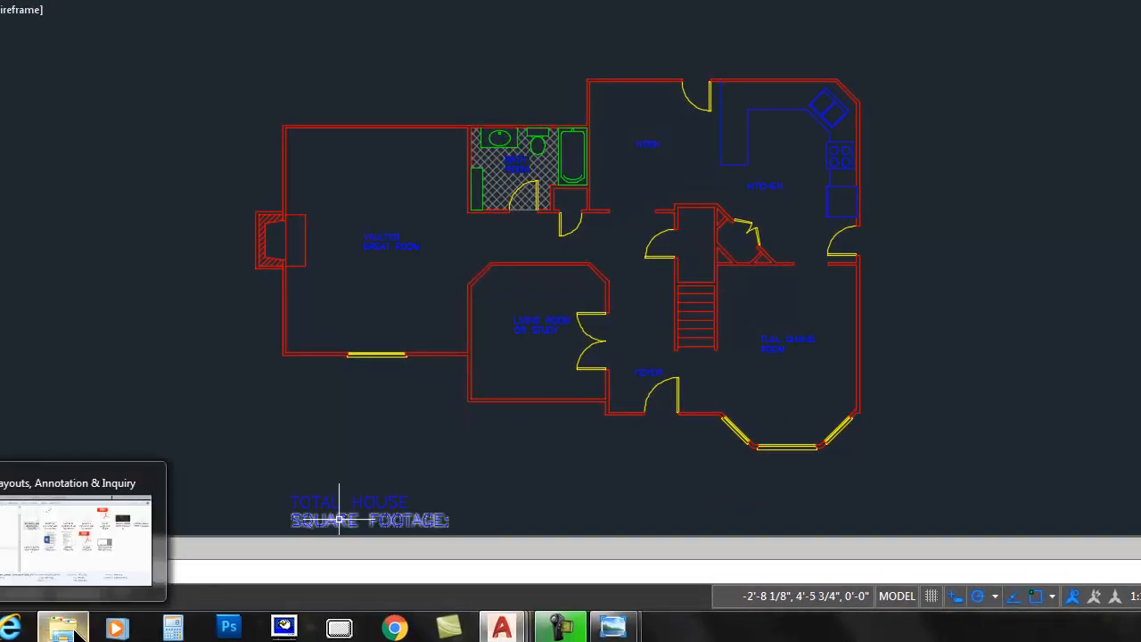
{"action": "left_click", "coordinate": [107, 535]}
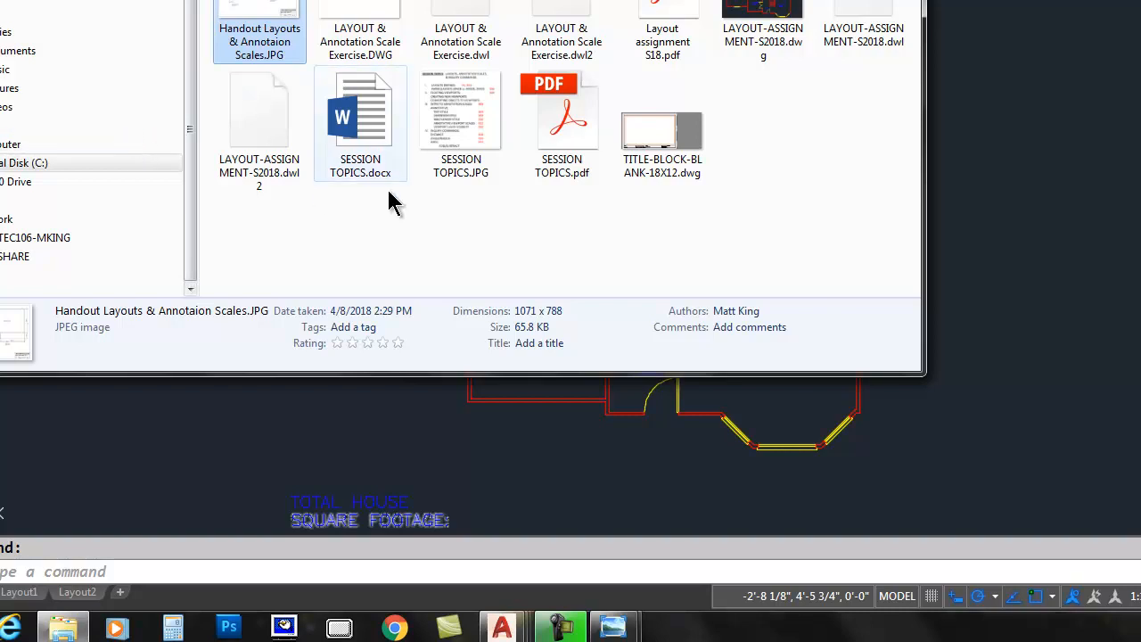
{"action": "left_click", "coordinate": [961, 200]}
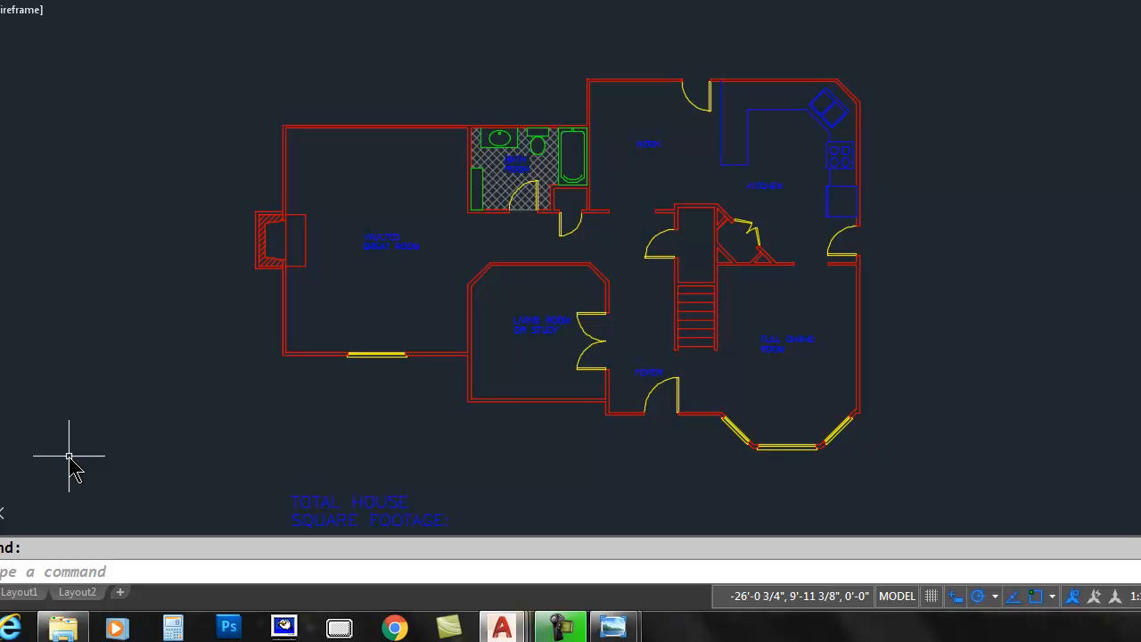
{"action": "middle_click_drag", "start_coordinate": [436, 306], "coordinate": [431, 238]}
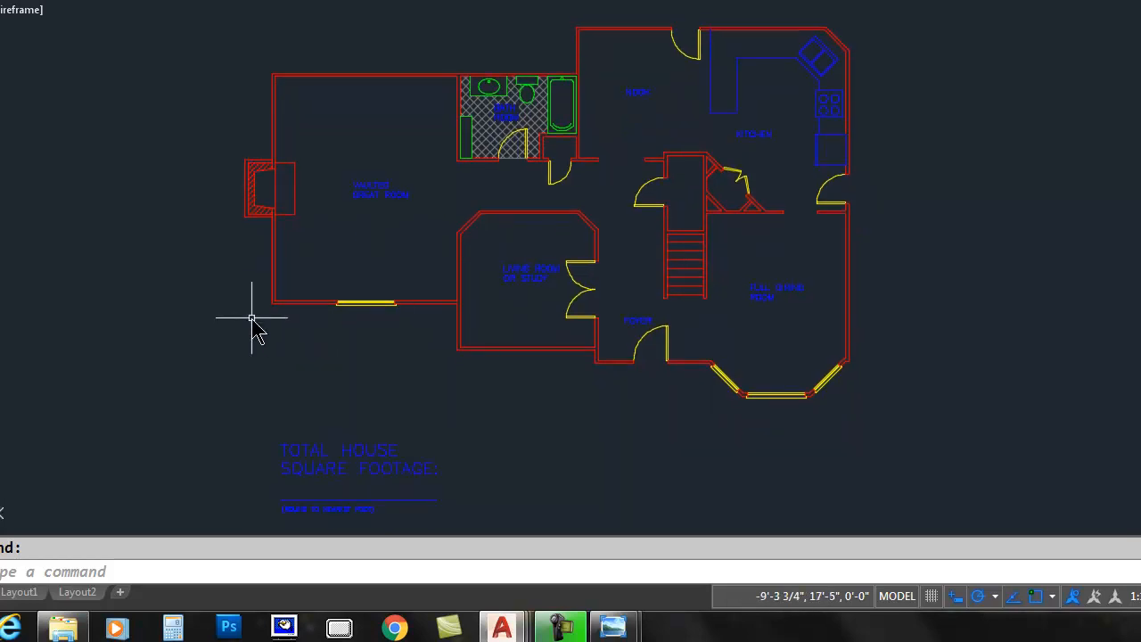
{"action": "mouse_move", "coordinate": [223, 421]}
{"action": "left_mouse_down"}
{"action": "mouse_move", "coordinate": [449, 428]}
{"action": "mouse_move", "coordinate": [390, 530]}
{"action": "mouse_move", "coordinate": [207, 439]}
{"action": "mouse_move", "coordinate": [305, 412]}
{"action": "left_mouse_up"}
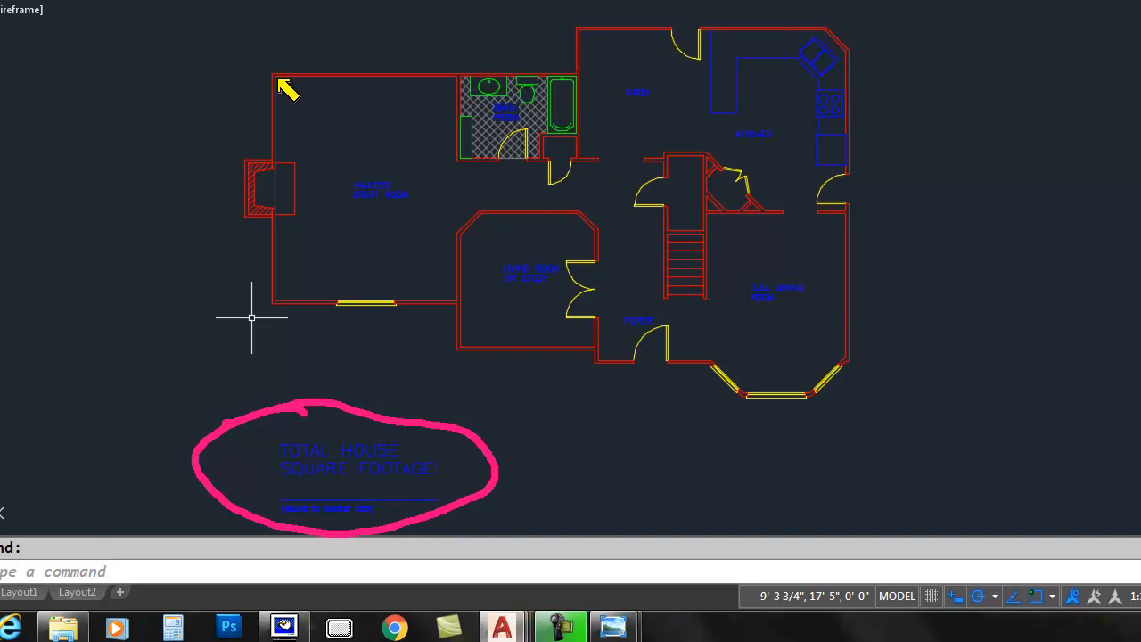
{"action": "mouse_move", "coordinate": [268, 74]}
{"action": "left_mouse_down"}
{"action": "mouse_move", "coordinate": [564, 71]}
{"action": "mouse_move", "coordinate": [565, 33]}
{"action": "mouse_move", "coordinate": [798, 18]}
{"action": "mouse_move", "coordinate": [838, 43]}
{"action": "mouse_move", "coordinate": [874, 324]}
{"action": "mouse_move", "coordinate": [823, 387]}
{"action": "mouse_move", "coordinate": [757, 408]}
{"action": "mouse_move", "coordinate": [671, 371]}
{"action": "mouse_move", "coordinate": [602, 366]}
{"action": "mouse_move", "coordinate": [575, 342]}
{"action": "mouse_move", "coordinate": [476, 343]}
{"action": "mouse_move", "coordinate": [459, 307]}
{"action": "mouse_move", "coordinate": [280, 301]}
{"action": "mouse_move", "coordinate": [274, 78]}
{"action": "left_mouse_up"}
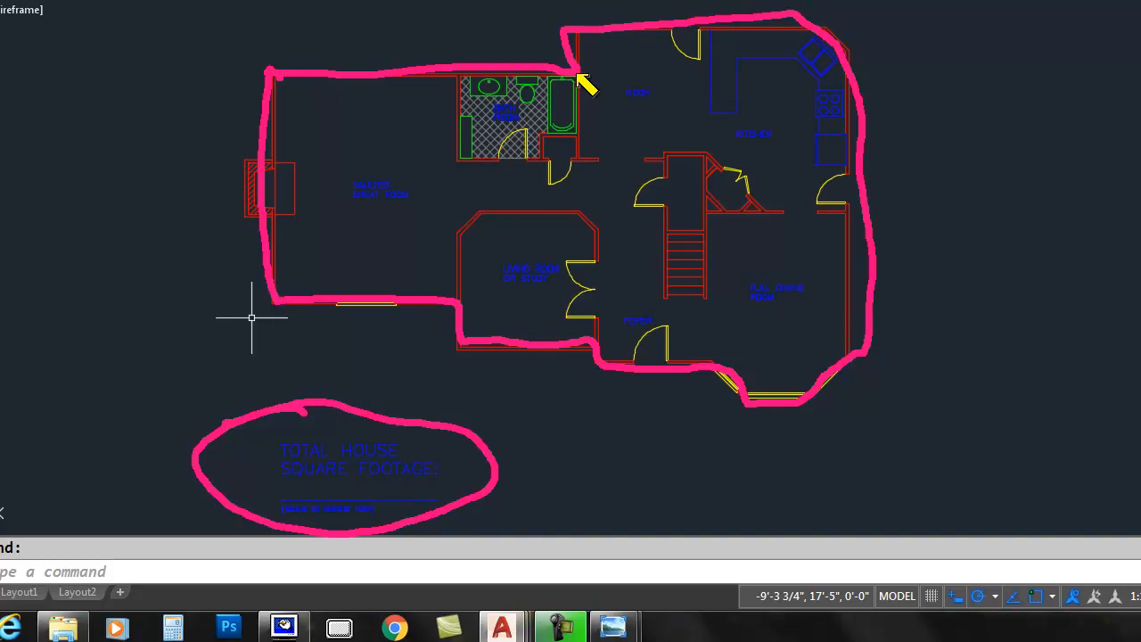
{"action": "mouse_move", "coordinate": [591, 76]}
{"action": "left_mouse_down"}
{"action": "mouse_move", "coordinate": [601, 66]}
{"action": "mouse_move", "coordinate": [586, 69]}
{"action": "left_mouse_up"}
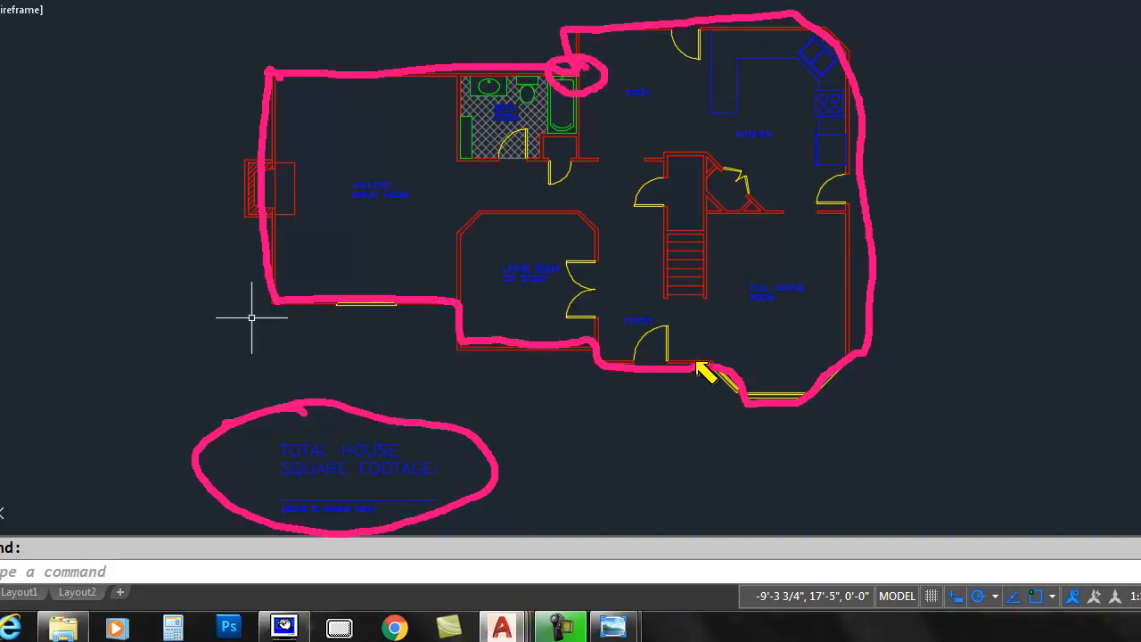
{"action": "key", "text": "Escape"}
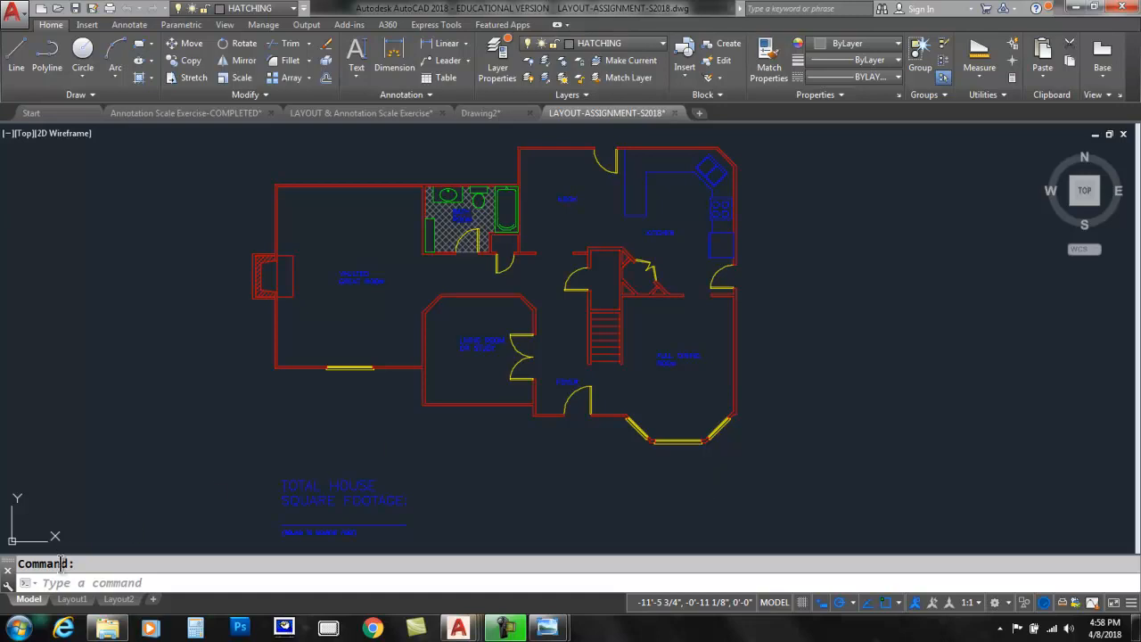
Switch to Layout1 and start inserting a layout from a template, with the file type set to Drawing (*.dwg).
{"action": "right_click", "coordinate": [75, 600]}
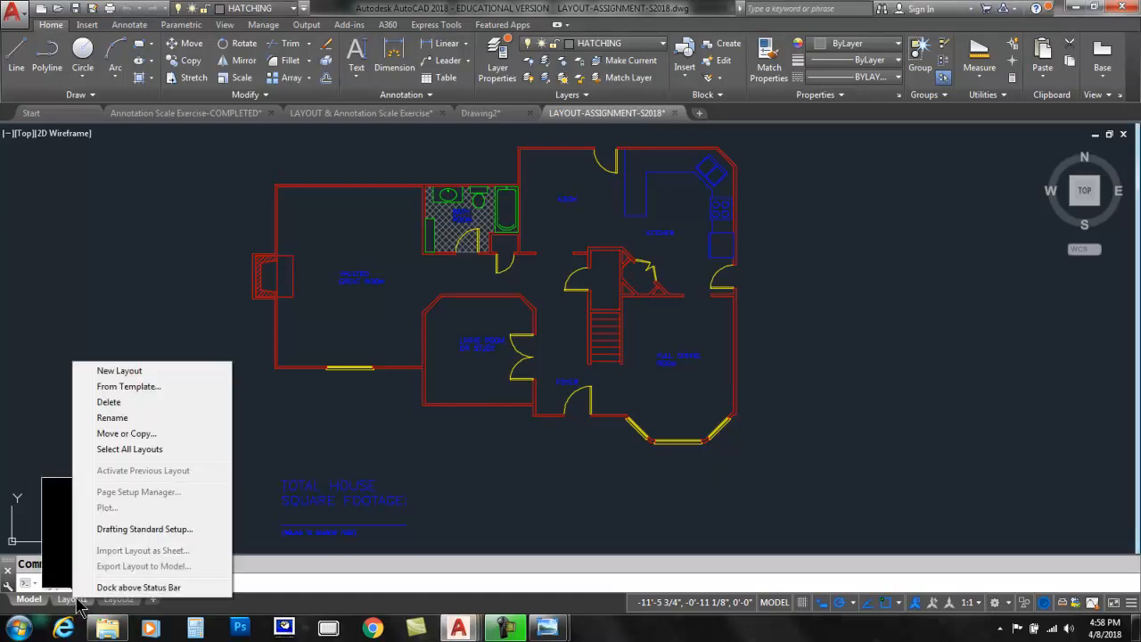
{"action": "left_click", "coordinate": [69, 600]}
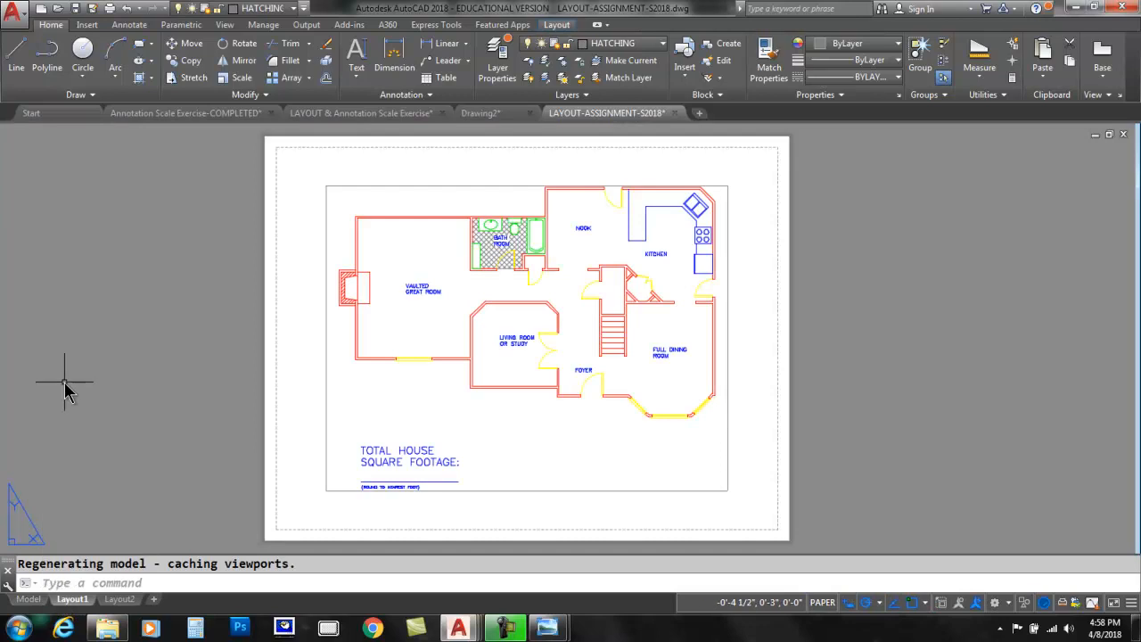
{"action": "right_click", "coordinate": [75, 601]}
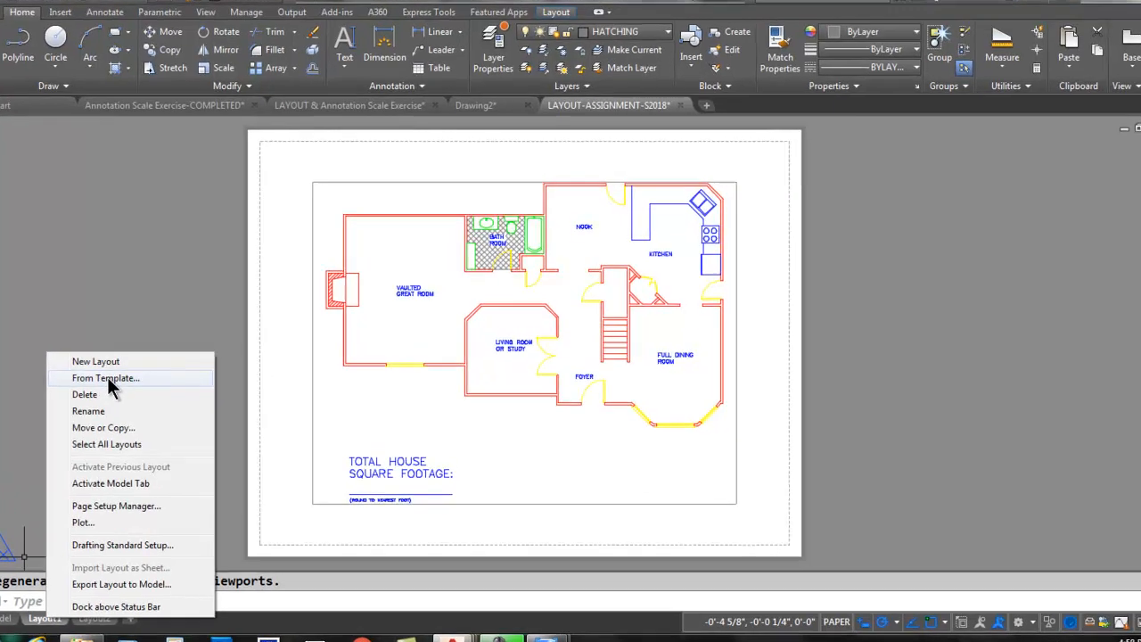
{"action": "left_click", "coordinate": [108, 381]}
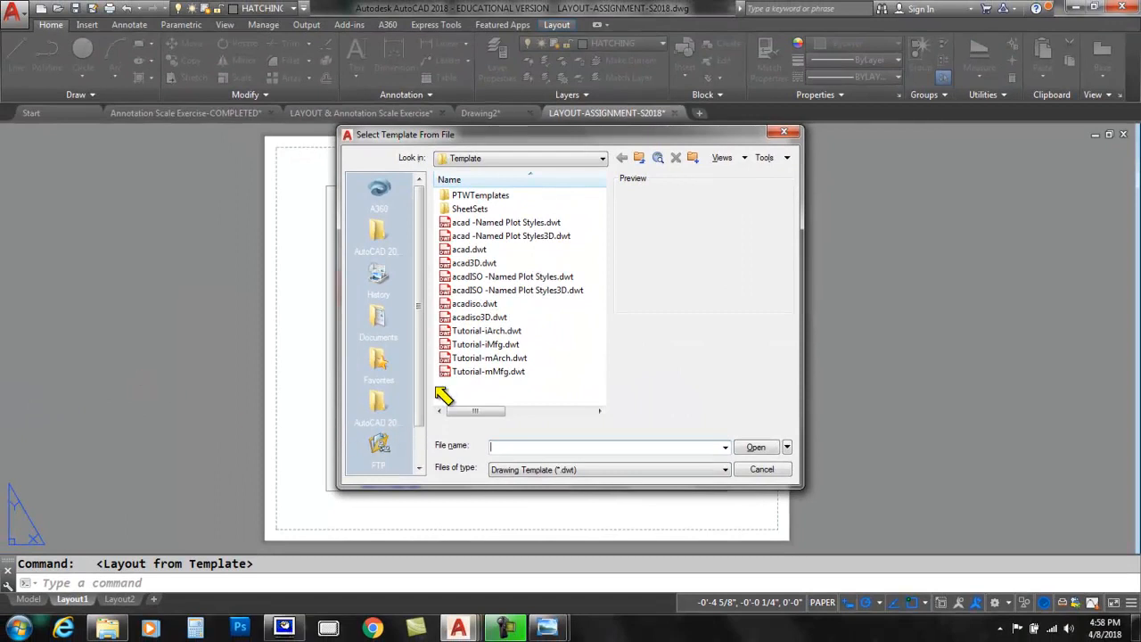
{"action": "mouse_move", "coordinate": [535, 489]}
{"action": "left_mouse_down"}
{"action": "mouse_move", "coordinate": [561, 487]}
{"action": "mouse_move", "coordinate": [509, 447]}
{"action": "mouse_move", "coordinate": [519, 491]}
{"action": "mouse_move", "coordinate": [540, 493]}
{"action": "left_mouse_up"}
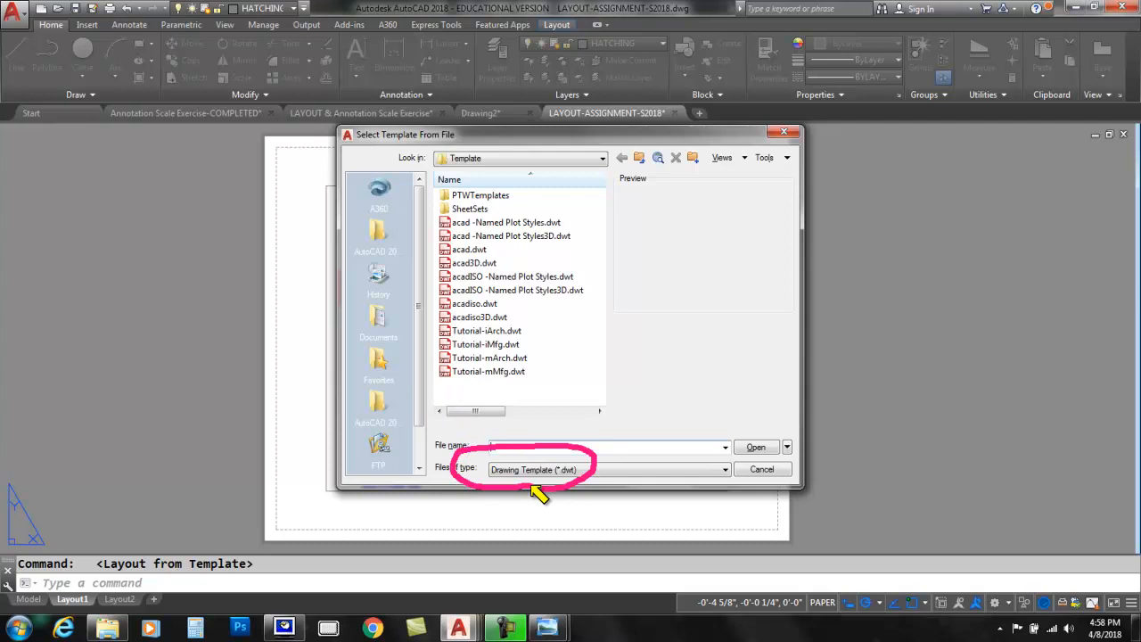
{"action": "key", "text": "Escape"}
{"action": "left_click", "coordinate": [610, 468]}
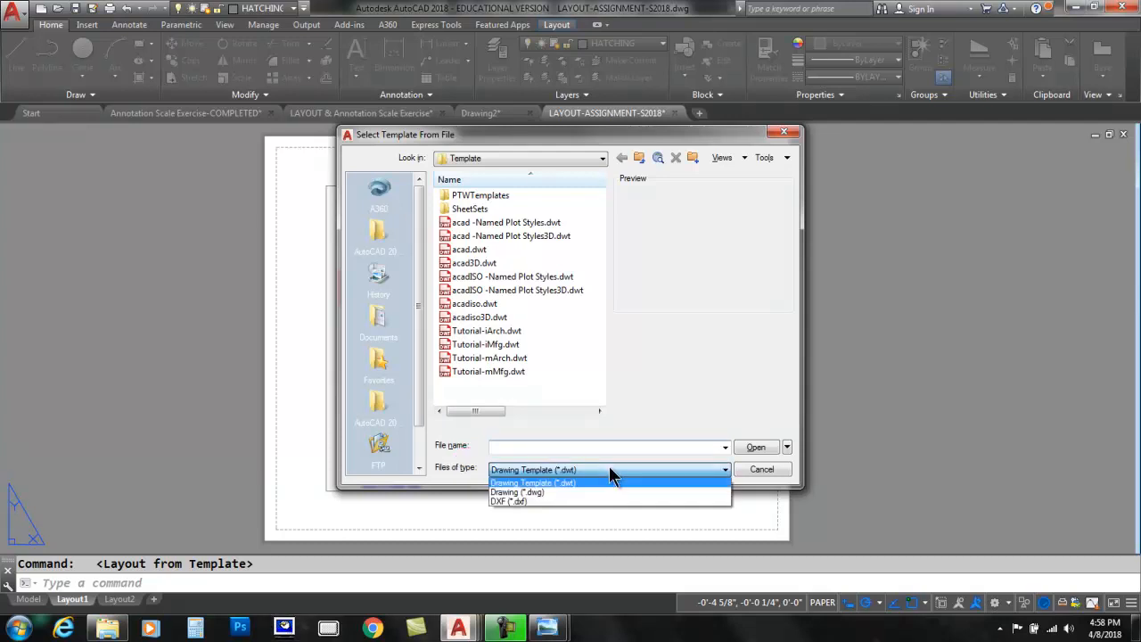
{"action": "left_click", "coordinate": [535, 491]}
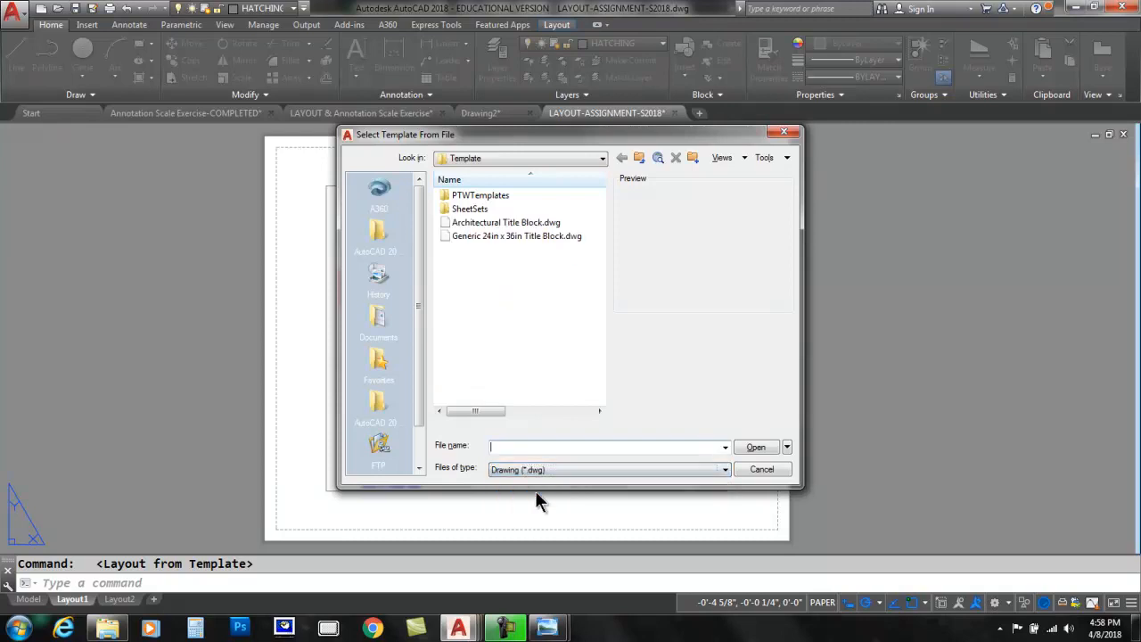
Browse on the local C: disk to the Layouts, Annotation & Inquiry folder inside Camtasia recordings.
{"action": "left_click", "coordinate": [509, 157]}
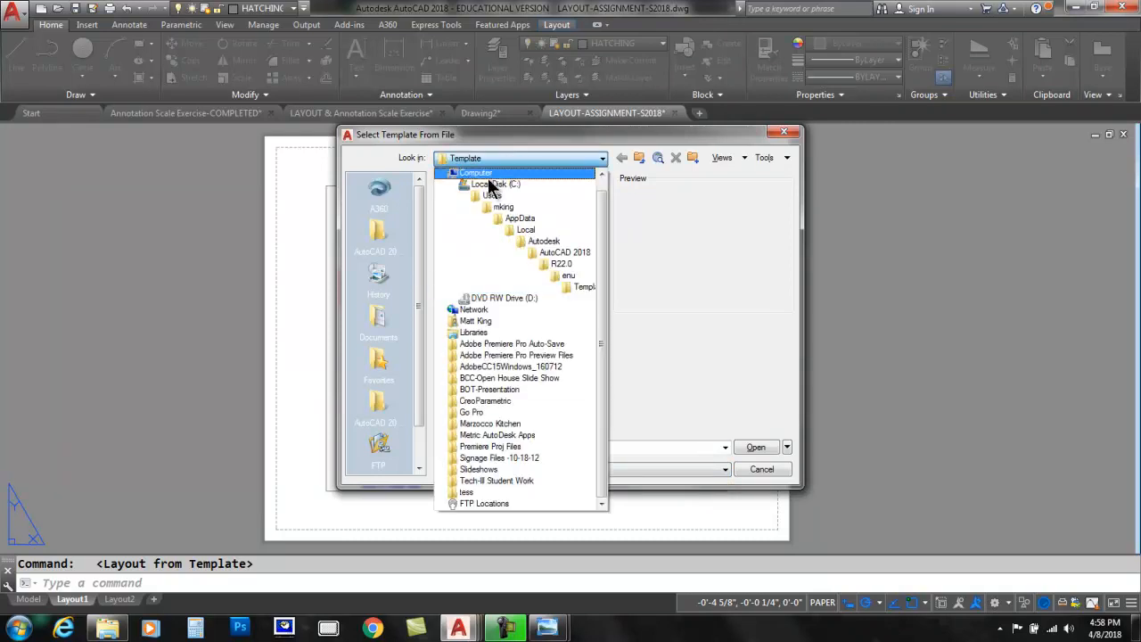
{"action": "left_click", "coordinate": [486, 174]}
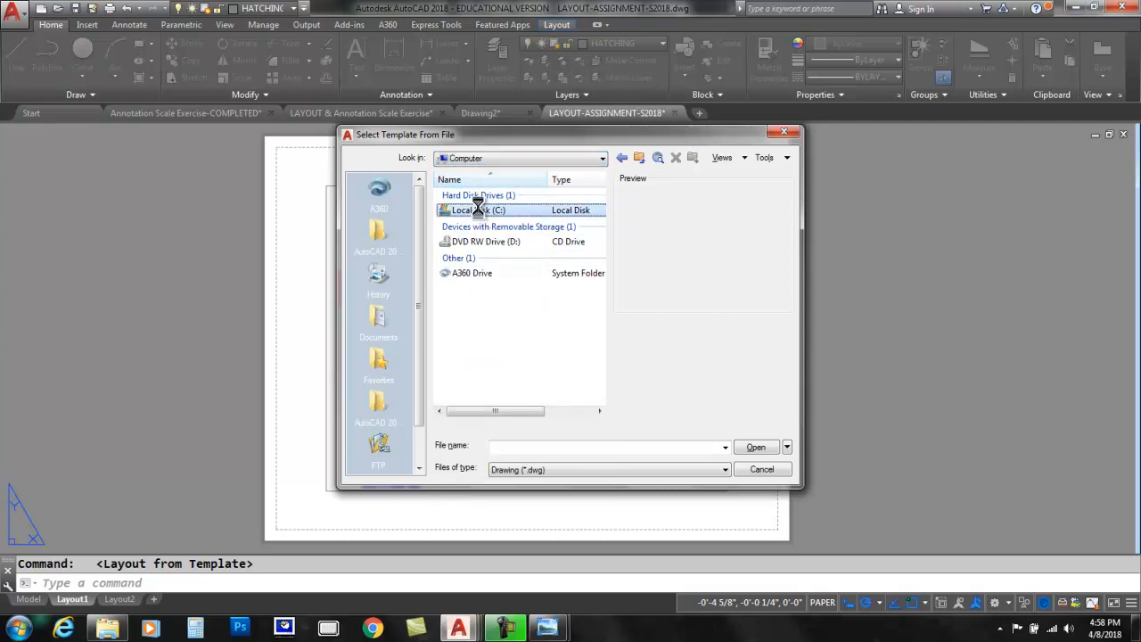
{"action": "double_click", "coordinate": [479, 212]}
{"action": "double_click", "coordinate": [475, 302]}
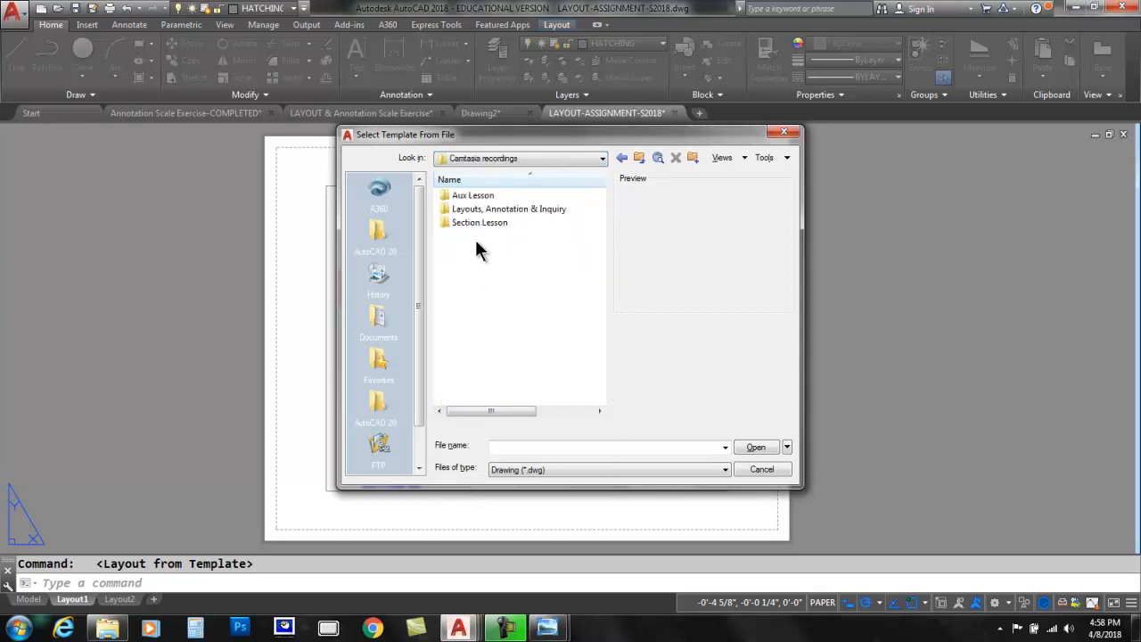
{"action": "double_click", "coordinate": [481, 208]}
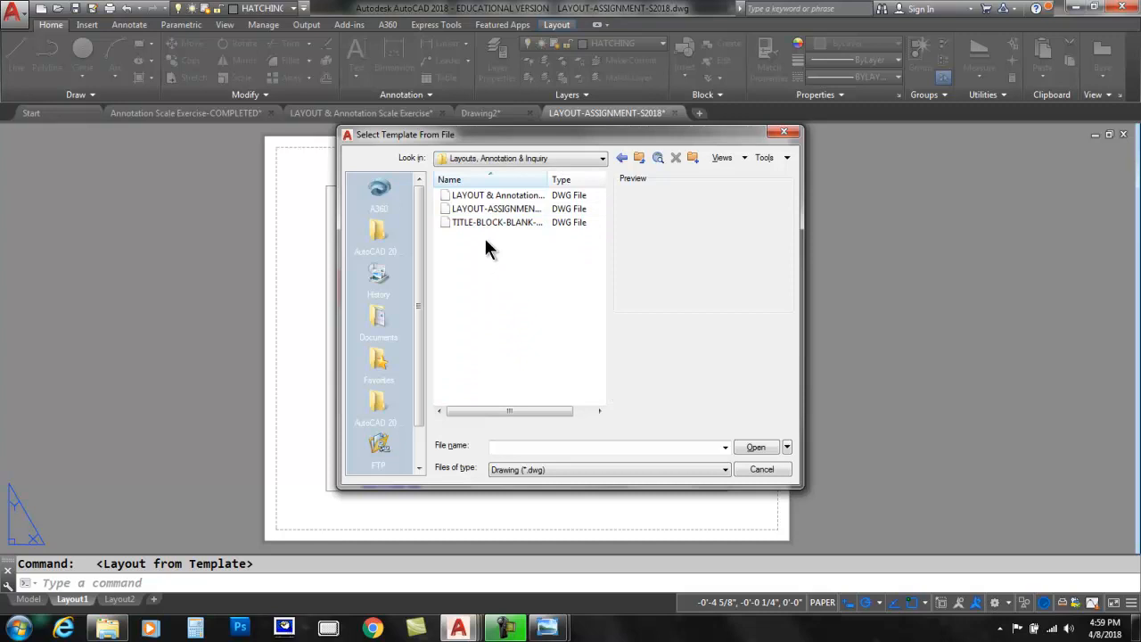
Insert the Titleblock 18 x 12 layout from TITLE-BLOCK-BLANK-18X12.dwg into the house drawing.
{"action": "left_click", "coordinate": [494, 223]}
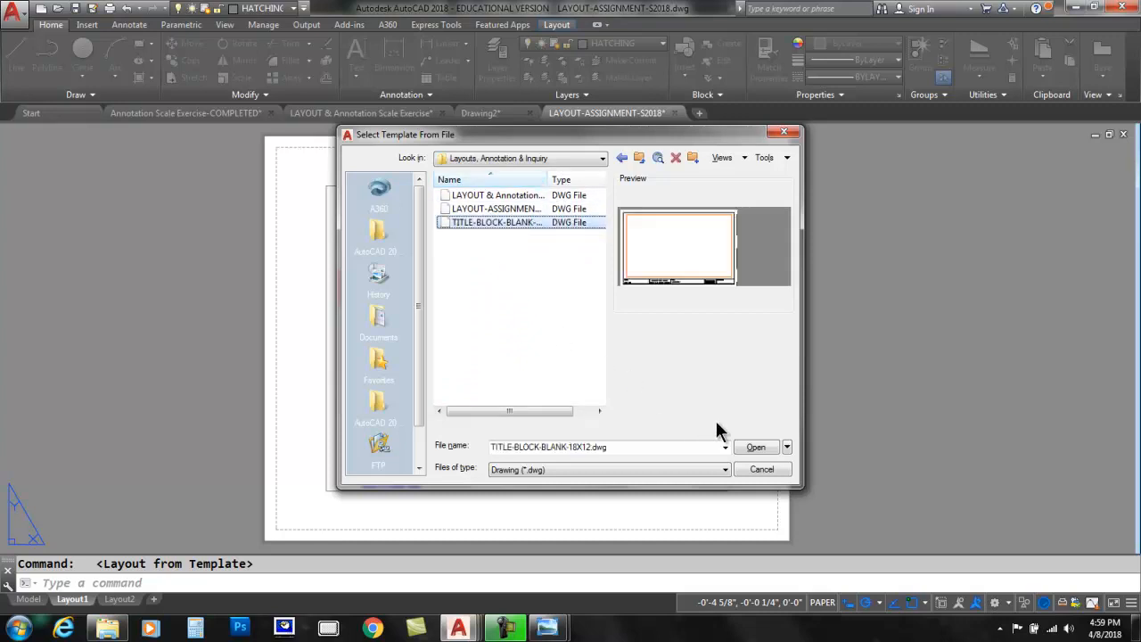
{"action": "left_click", "coordinate": [754, 446]}
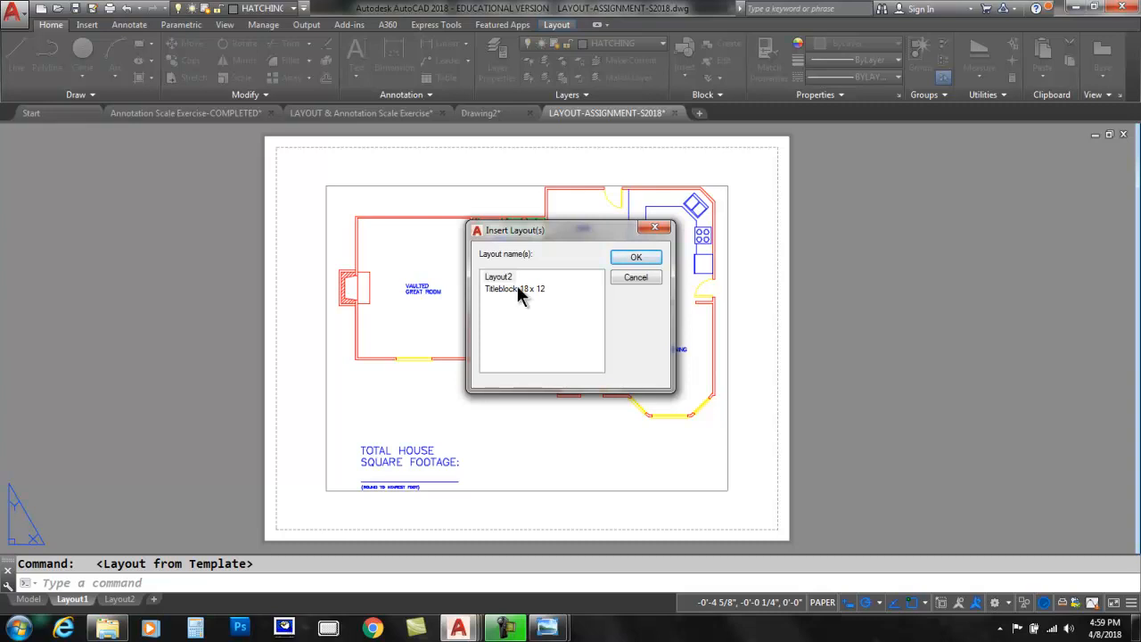
{"action": "left_click", "coordinate": [499, 288]}
{"action": "left_click", "coordinate": [633, 259]}
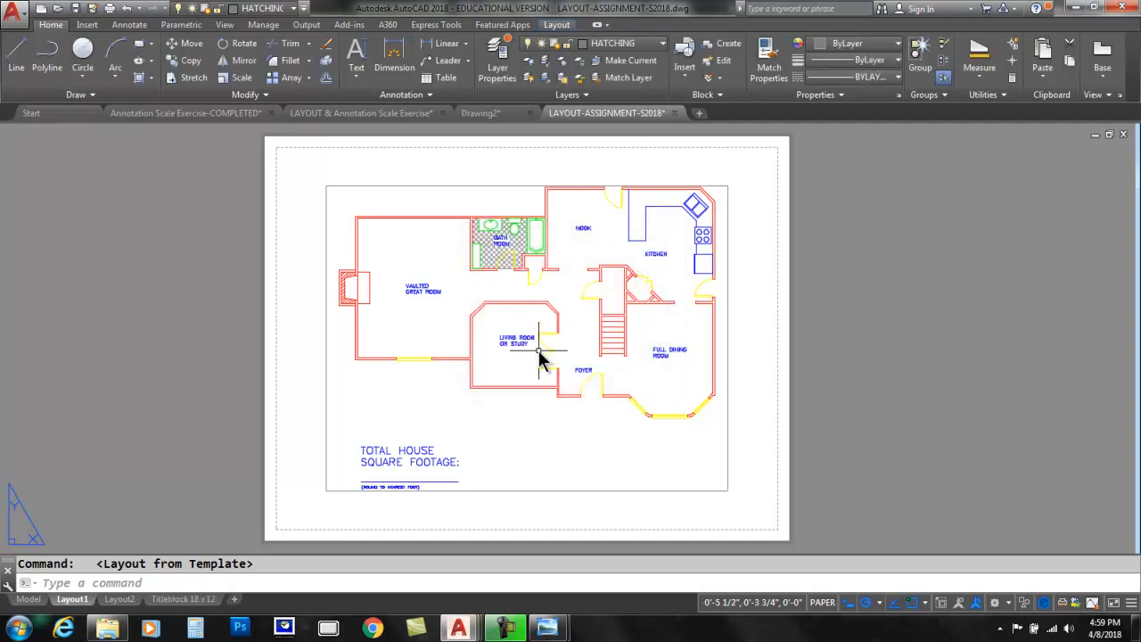
Switch to the Titleblock 18 x 12 layout in the house drawing.
{"action": "key", "text": "ctrl+2"}
{"action": "mouse_move", "coordinate": [132, 580]}
{"action": "left_mouse_down"}
{"action": "mouse_move", "coordinate": [196, 581]}
{"action": "mouse_move", "coordinate": [213, 615]}
{"action": "mouse_move", "coordinate": [138, 606]}
{"action": "mouse_move", "coordinate": [205, 607]}
{"action": "left_mouse_up"}
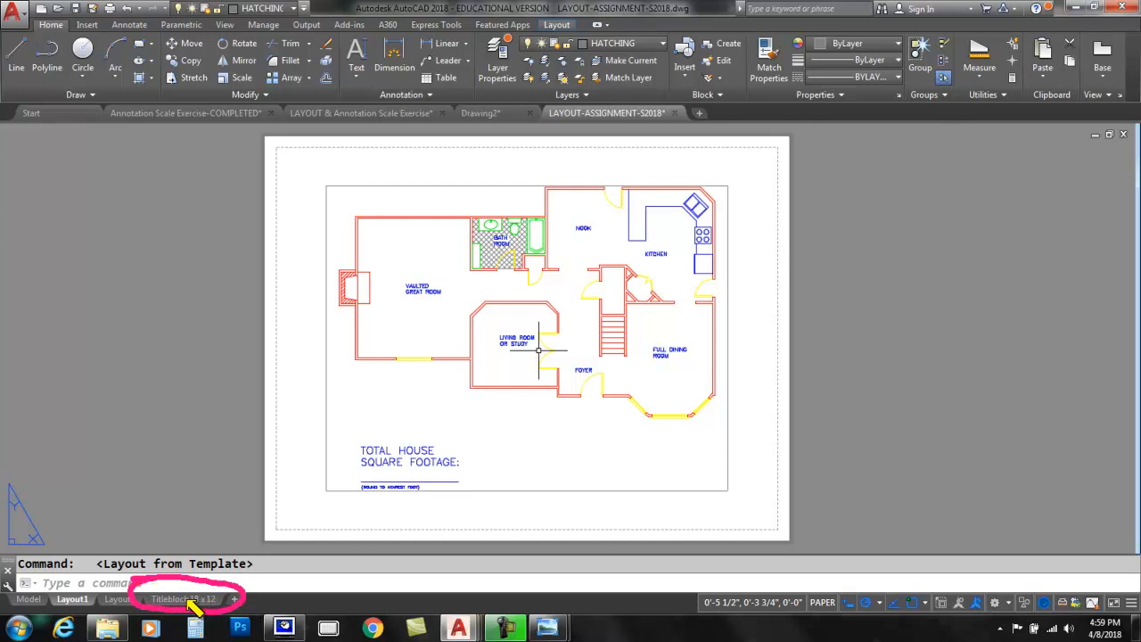
{"action": "key", "text": "ctrl+2"}
{"action": "left_click", "coordinate": [185, 600]}
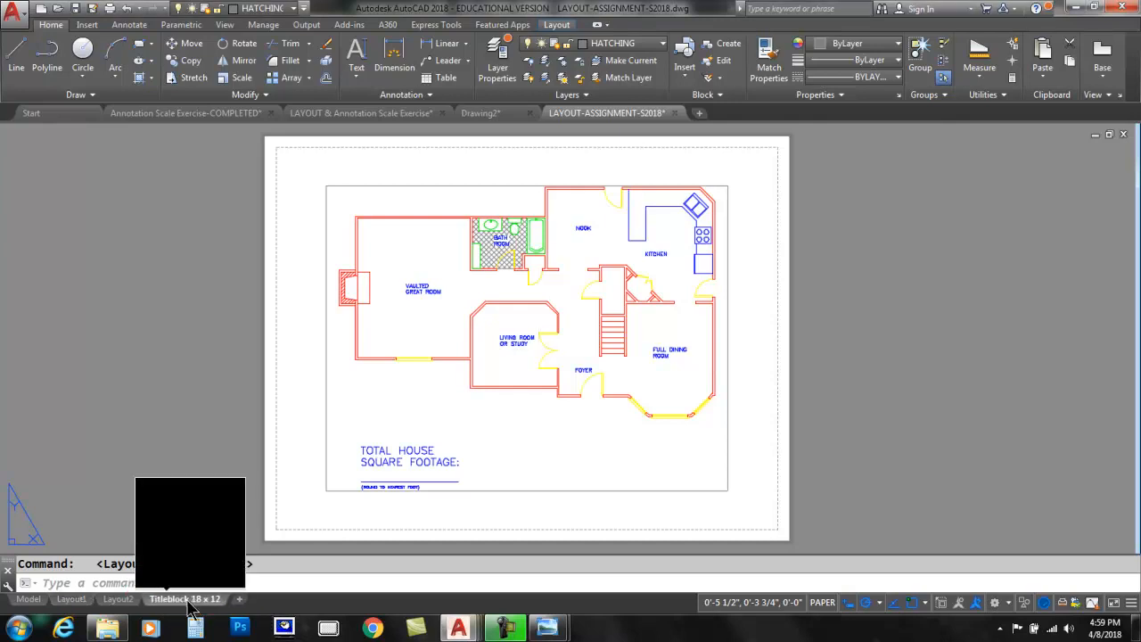
{"action": "middle_click_drag", "start_coordinate": [796, 320], "coordinate": [996, 329]}
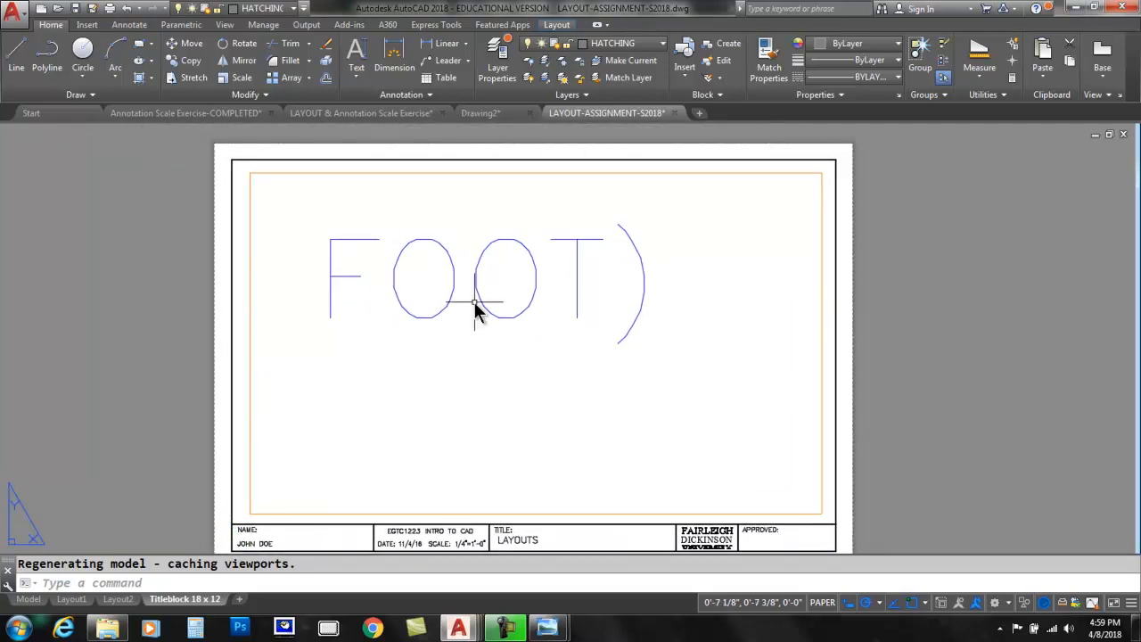
Activate the title block sheet's viewport, zoom it to the extents of the house plan and return to paper space.
{"action": "double_click", "coordinate": [394, 373]}
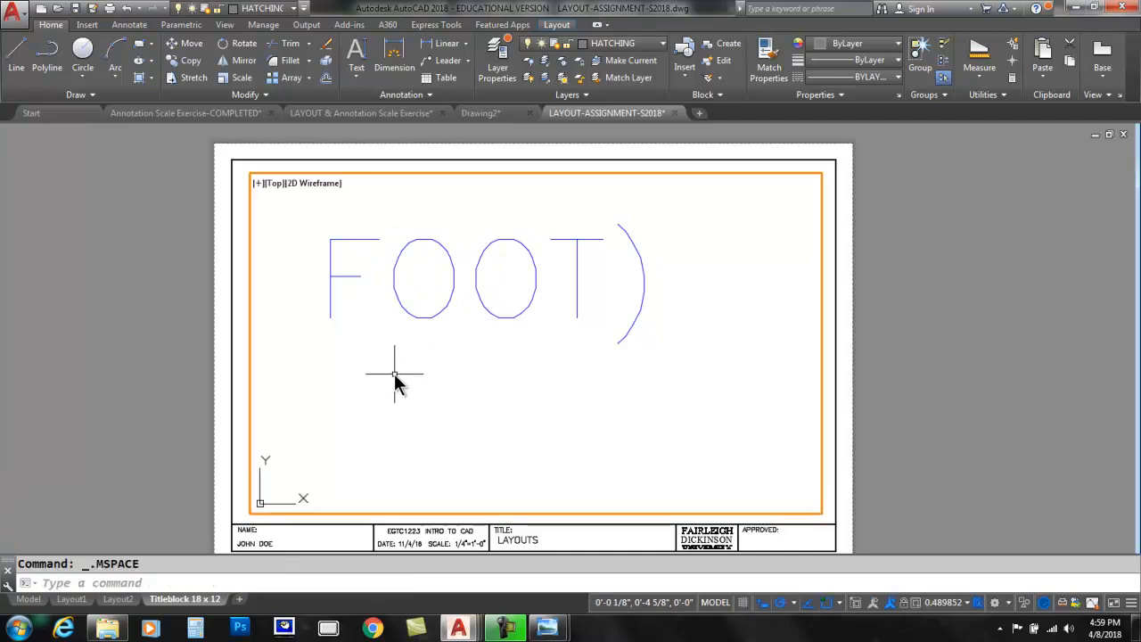
{"action": "type", "text": "z"}
{"action": "key", "text": "Return"}
{"action": "type", "text": "E"}
{"action": "key", "text": "Return"}
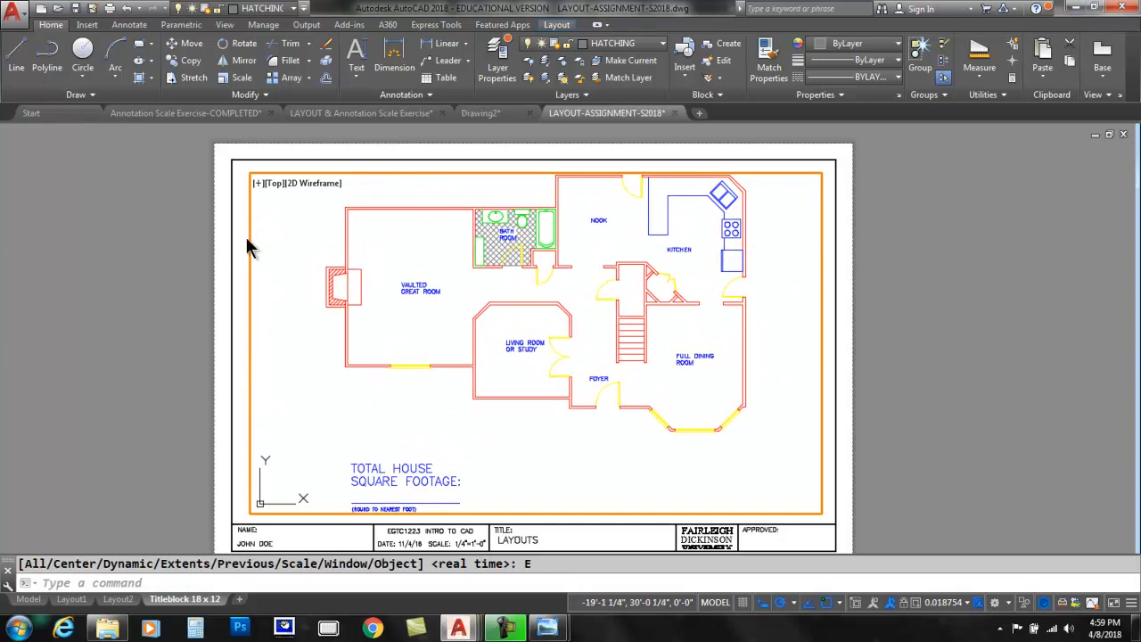
{"action": "double_click", "coordinate": [149, 250]}
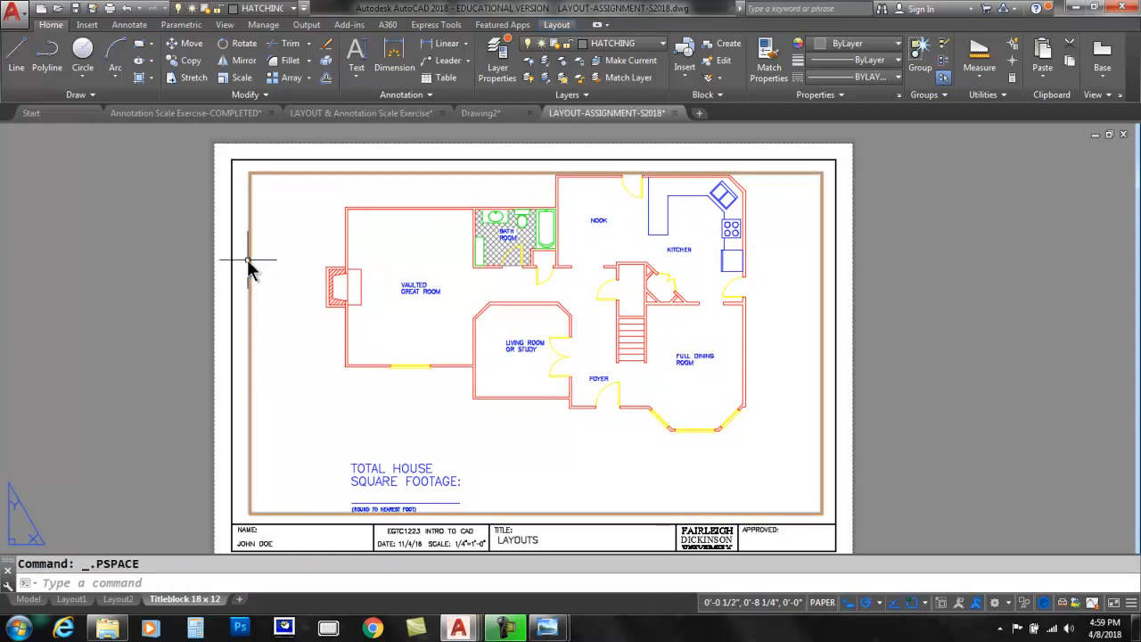
Delete the orange viewport from the title block sheet and check the layer list for a viewport layer.
{"action": "left_click", "coordinate": [249, 260]}
{"action": "key", "text": "Delete"}
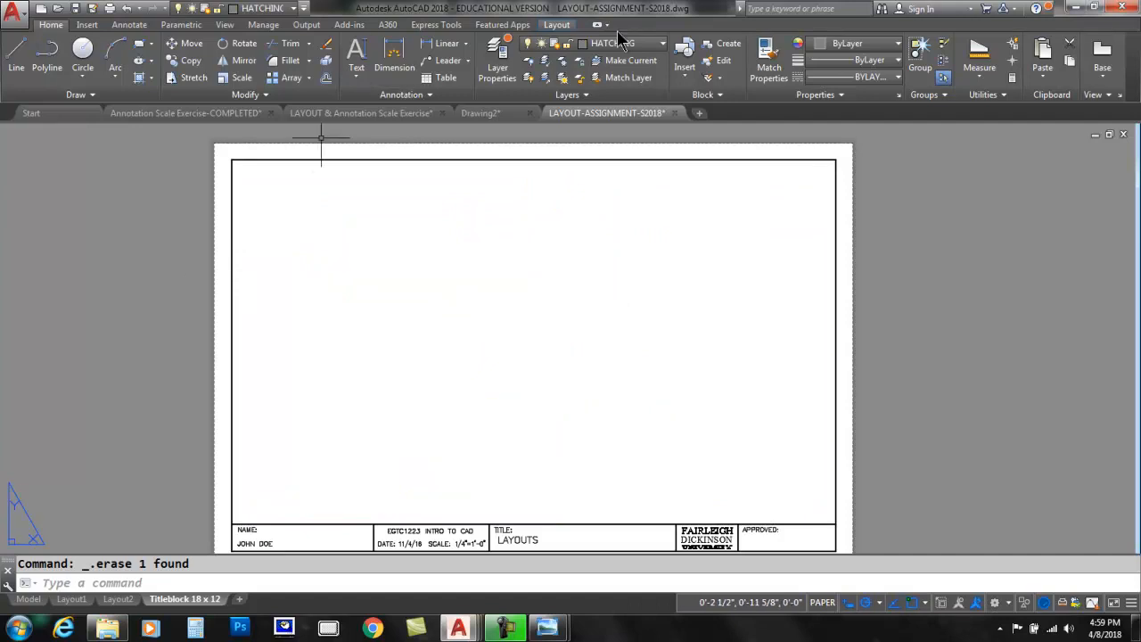
{"action": "left_click", "coordinate": [649, 42]}
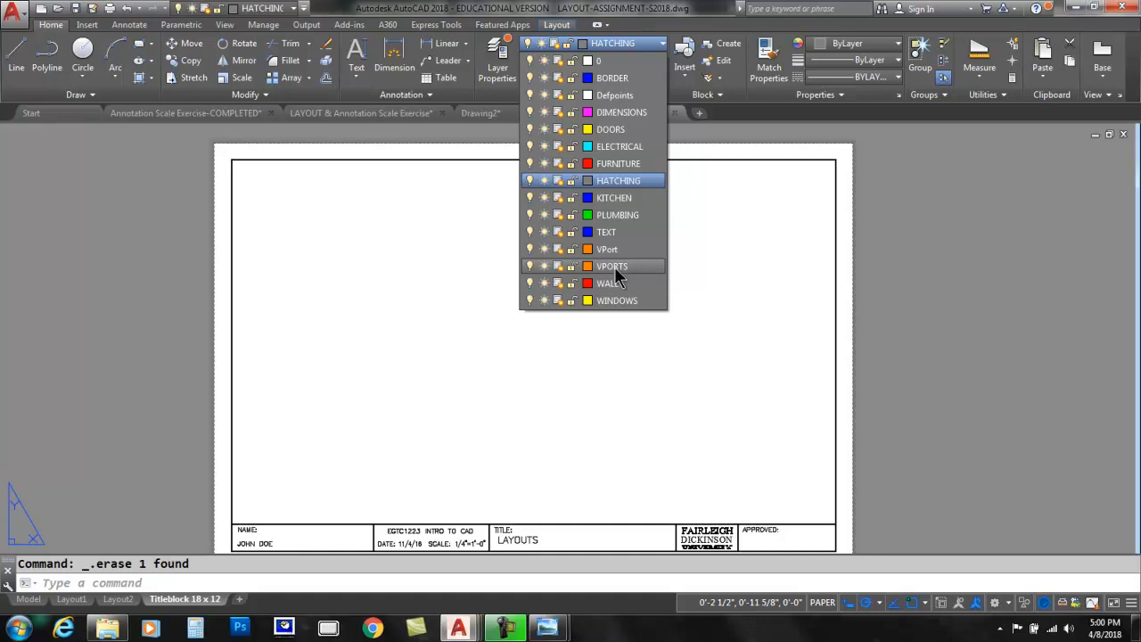
{"action": "left_click", "coordinate": [453, 174]}
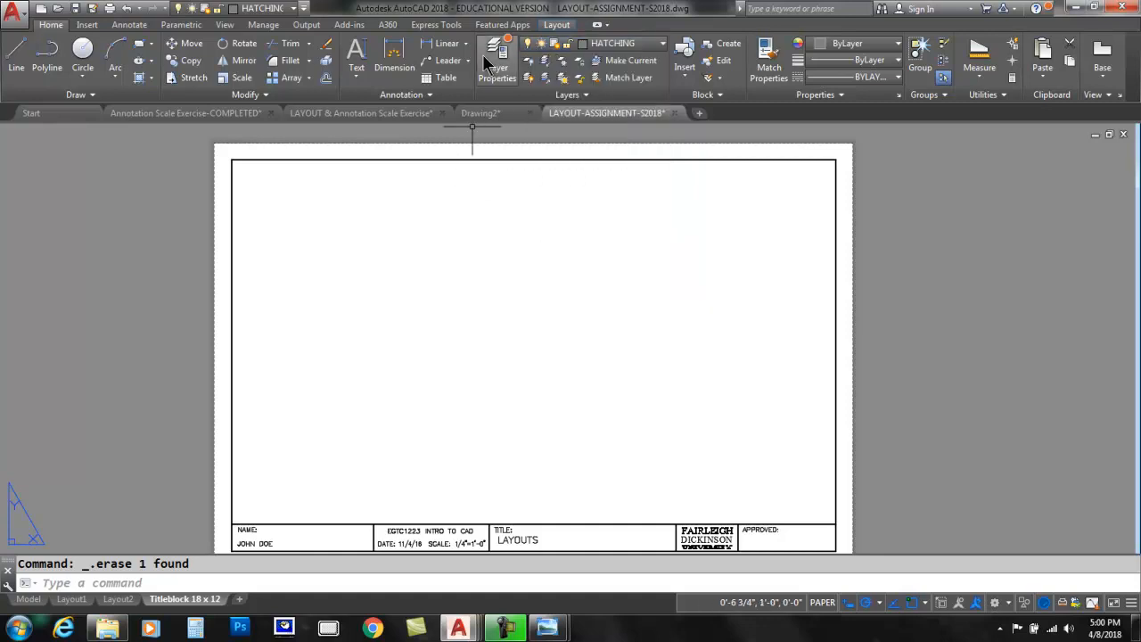
Turn on plotting for the VPort layer in the layer properties.
{"action": "left_click", "coordinate": [497, 56]}
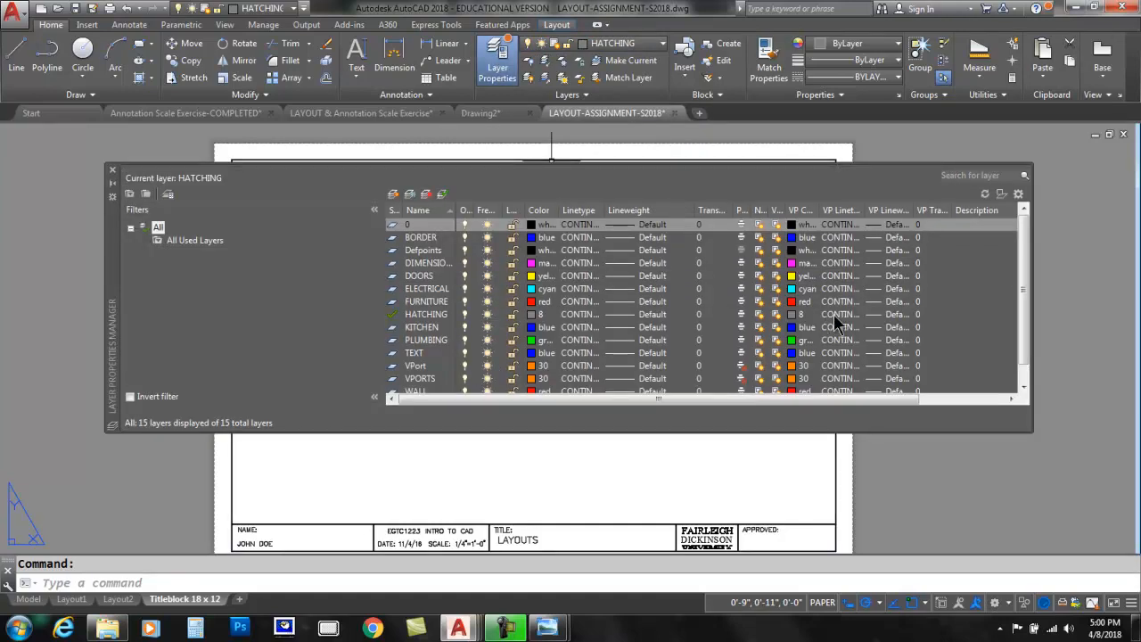
{"action": "scroll", "coordinate": [1023, 300], "scroll_direction": "down", "scroll_amount": 1}
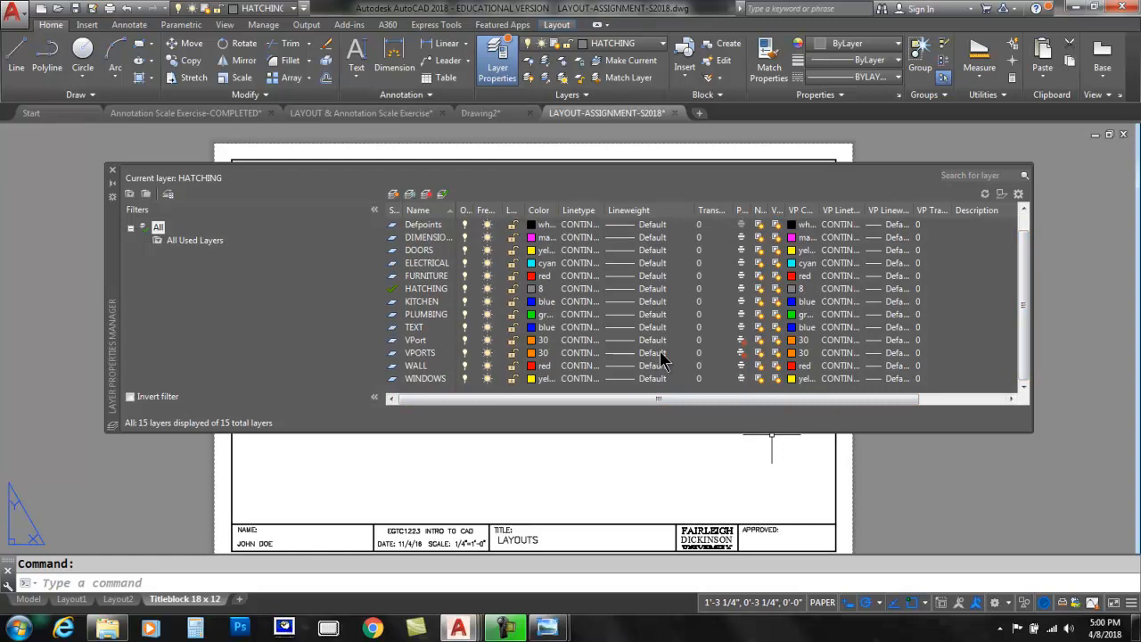
{"action": "left_click", "coordinate": [741, 341]}
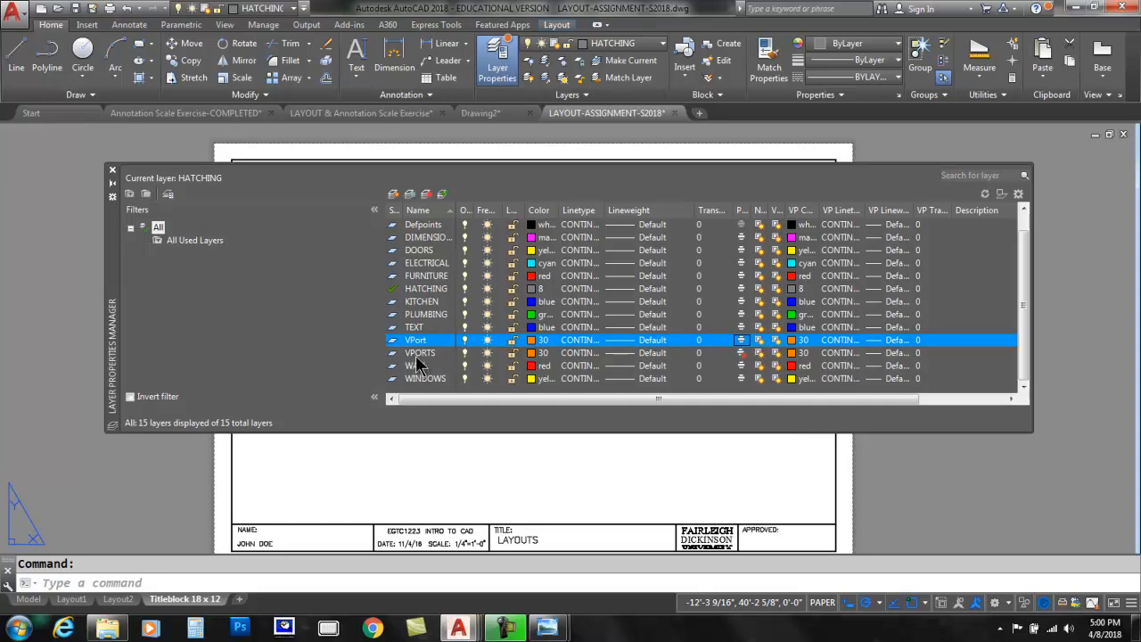
{"action": "left_click", "coordinate": [112, 171]}
Make VPORTS the current layer and create a rectangular viewport in the upper-left part of the title block sheet.
{"action": "left_click", "coordinate": [640, 46]}
{"action": "left_click", "coordinate": [618, 265]}
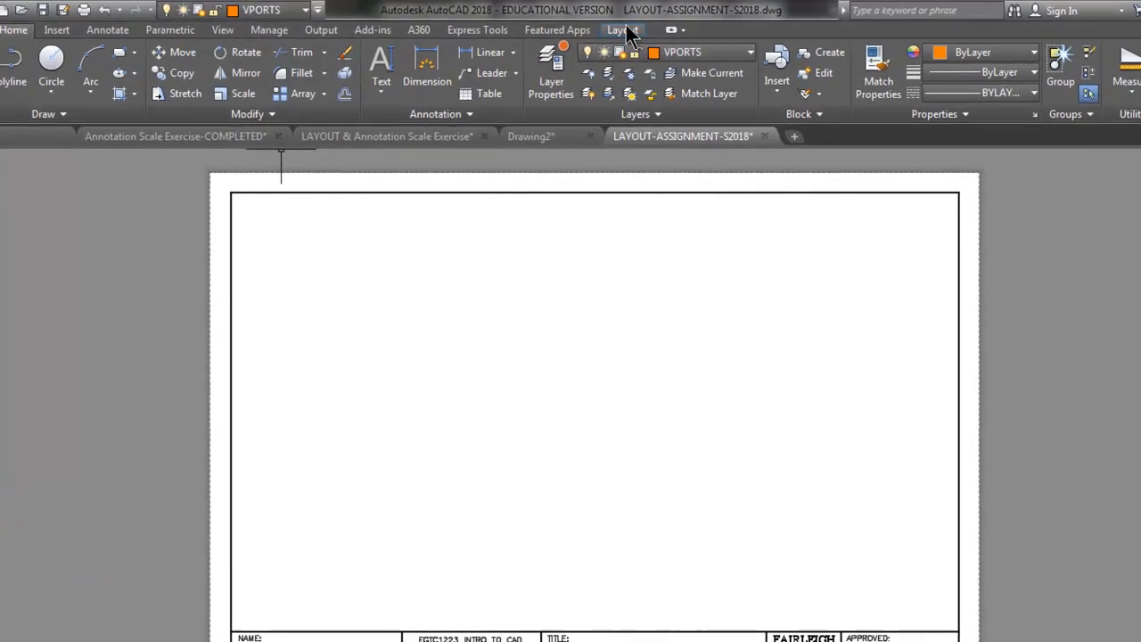
{"action": "left_click", "coordinate": [556, 24]}
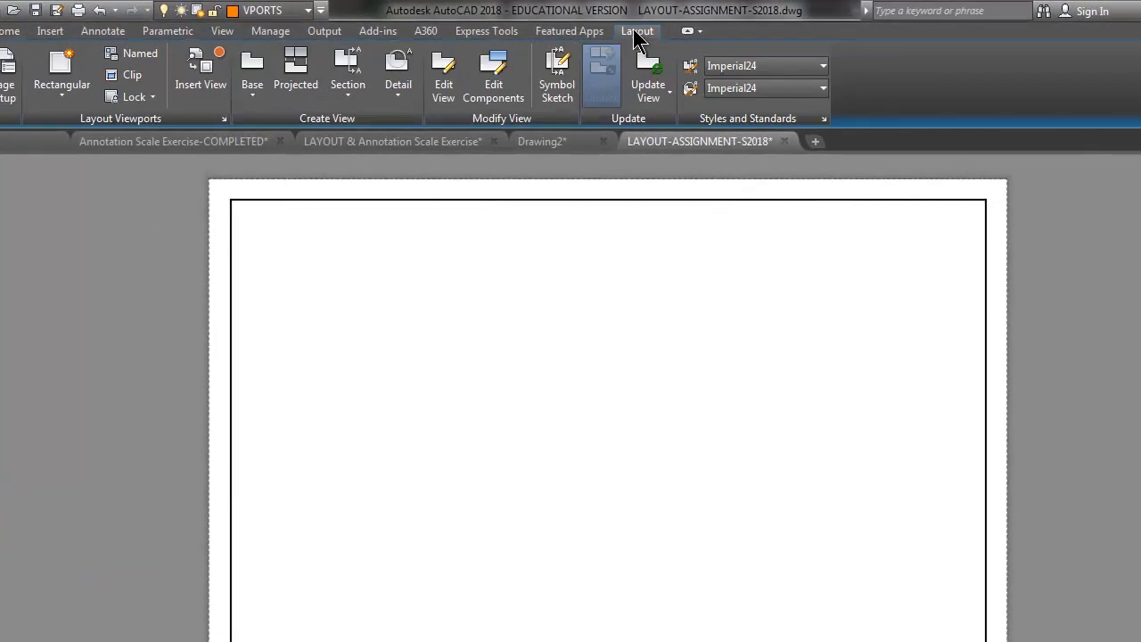
{"action": "left_click", "coordinate": [60, 69]}
{"action": "left_click", "coordinate": [250, 219]}
{"action": "left_click", "coordinate": [615, 459]}
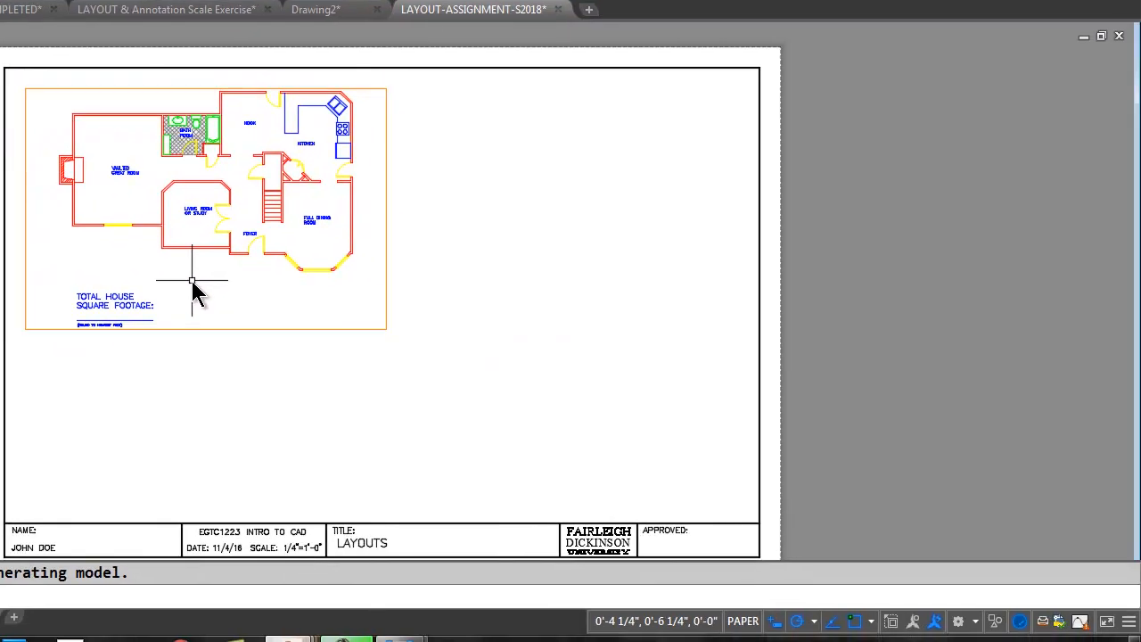
Set the new viewport's scale to 1/8" = 1'-0", centre the house plan in it and return to paper space.
{"action": "double_click", "coordinate": [292, 348]}
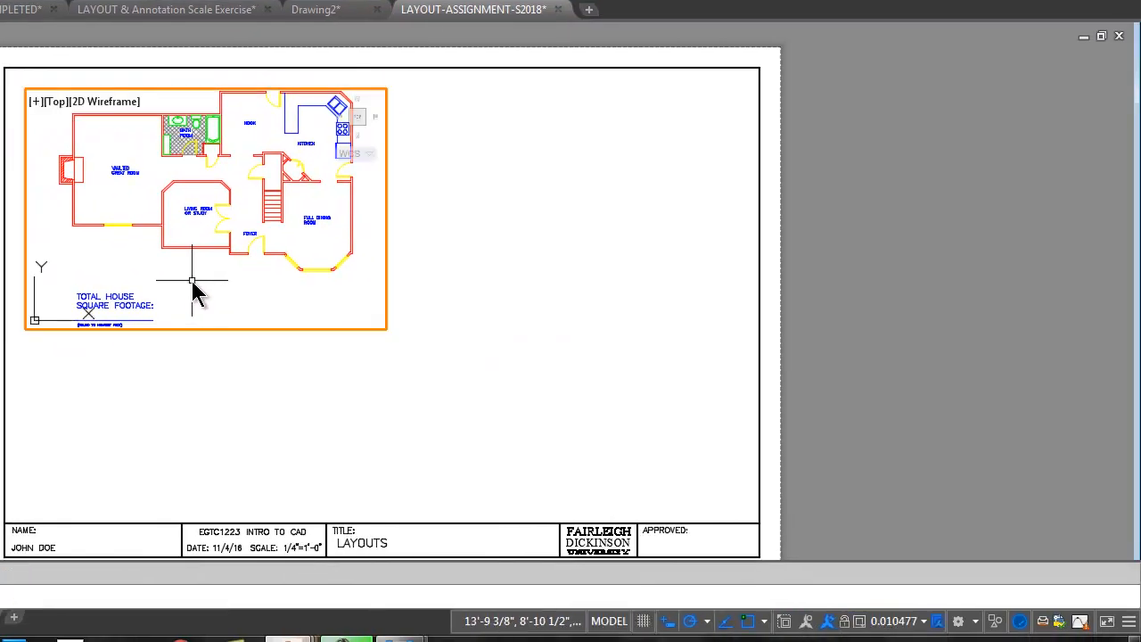
{"action": "left_click", "coordinate": [924, 622]}
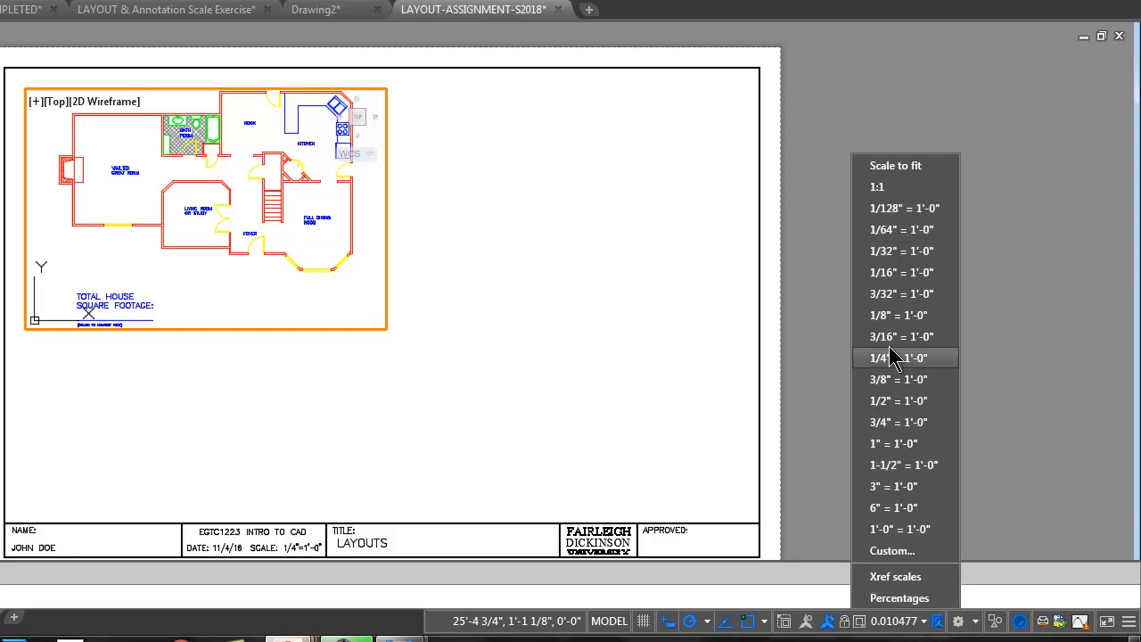
{"action": "left_click", "coordinate": [891, 315]}
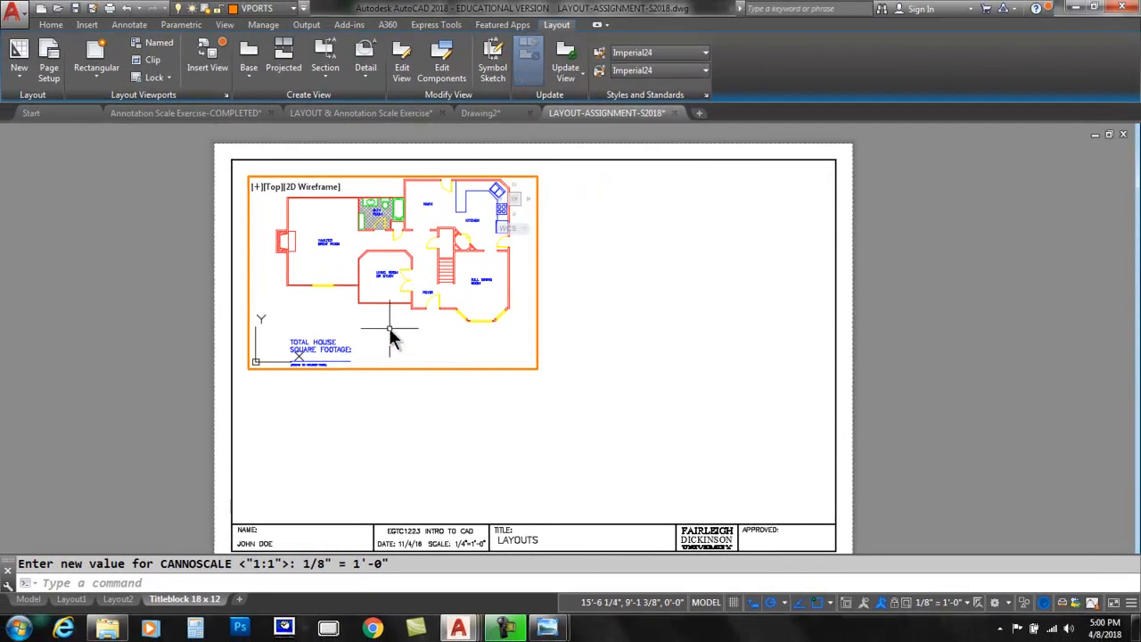
{"action": "middle_click_drag", "start_coordinate": [407, 313], "coordinate": [395, 330]}
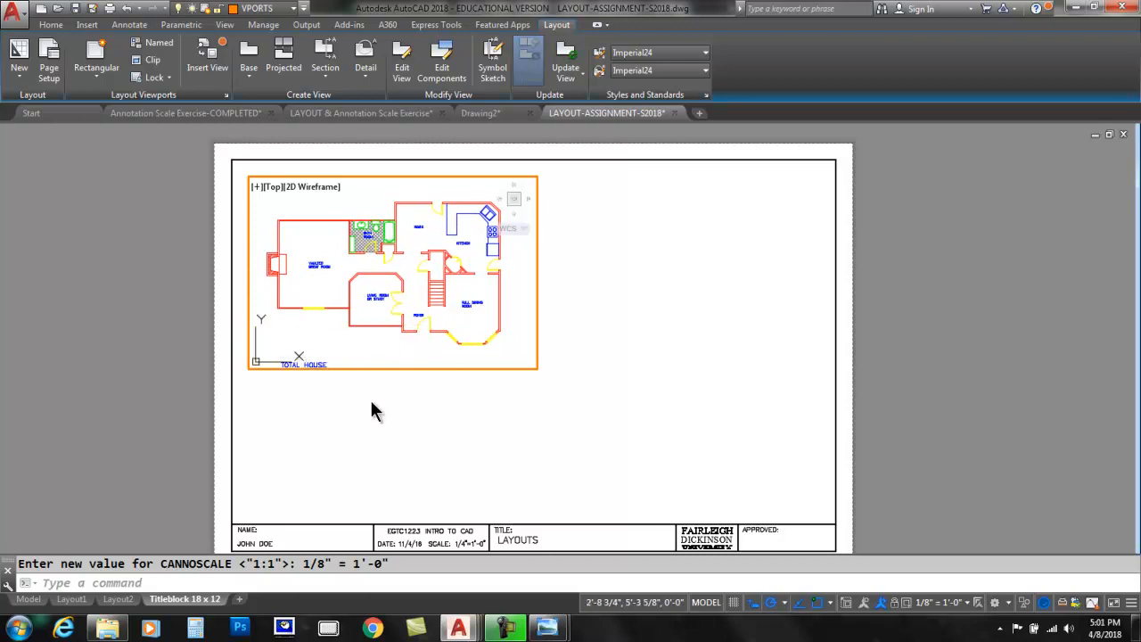
{"action": "double_click", "coordinate": [367, 374]}
Stretch the viewport's lower edge downward so the frame includes the total house square footage text.
{"action": "left_click", "coordinate": [367, 371]}
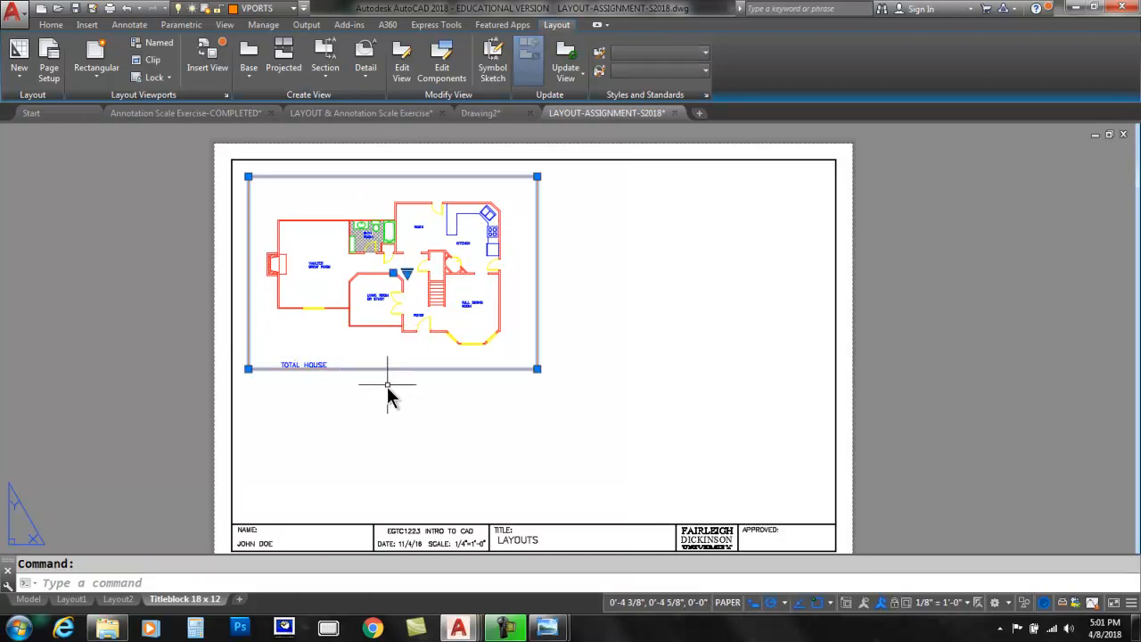
{"action": "left_click", "coordinate": [536, 368]}
{"action": "left_click", "coordinate": [537, 408]}
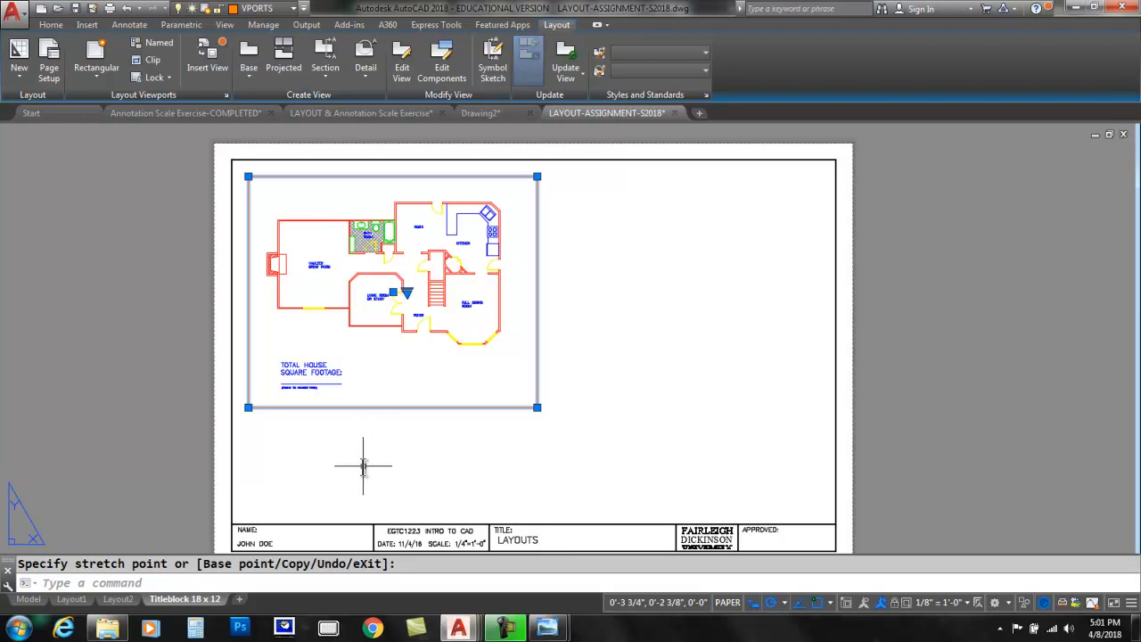
Examine the bathroom hatching and house plan in model space, then return to the Titleblock 18 x 12 layout.
{"action": "left_click", "coordinate": [29, 599]}
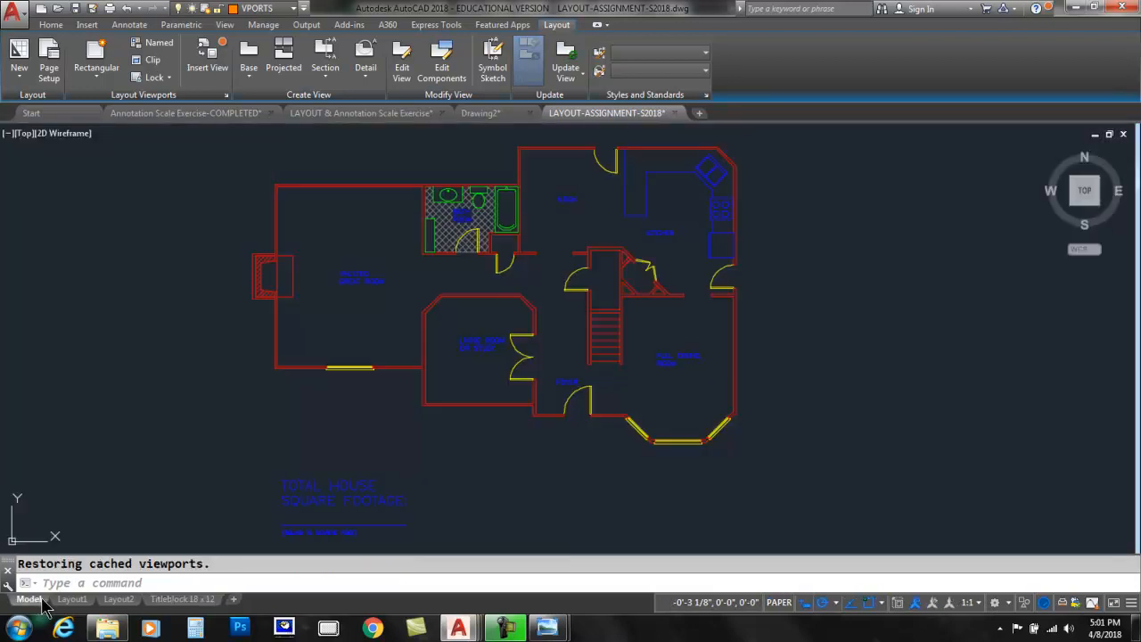
{"action": "middle_click_drag", "start_coordinate": [527, 267], "coordinate": [473, 318]}
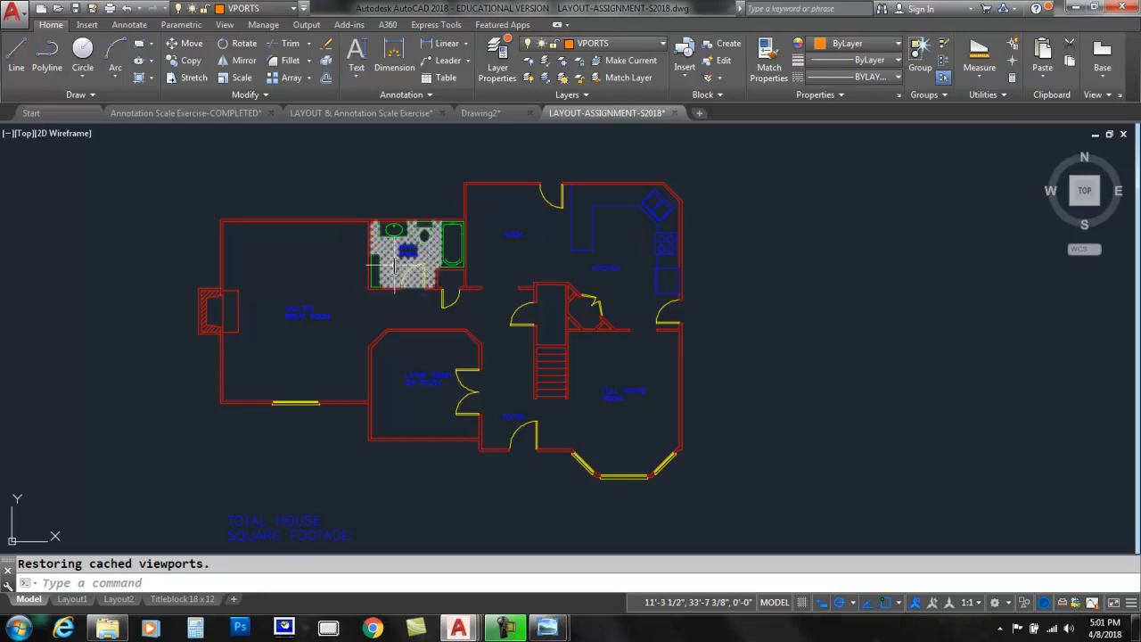
{"action": "mouse_move", "coordinate": [395, 266]}
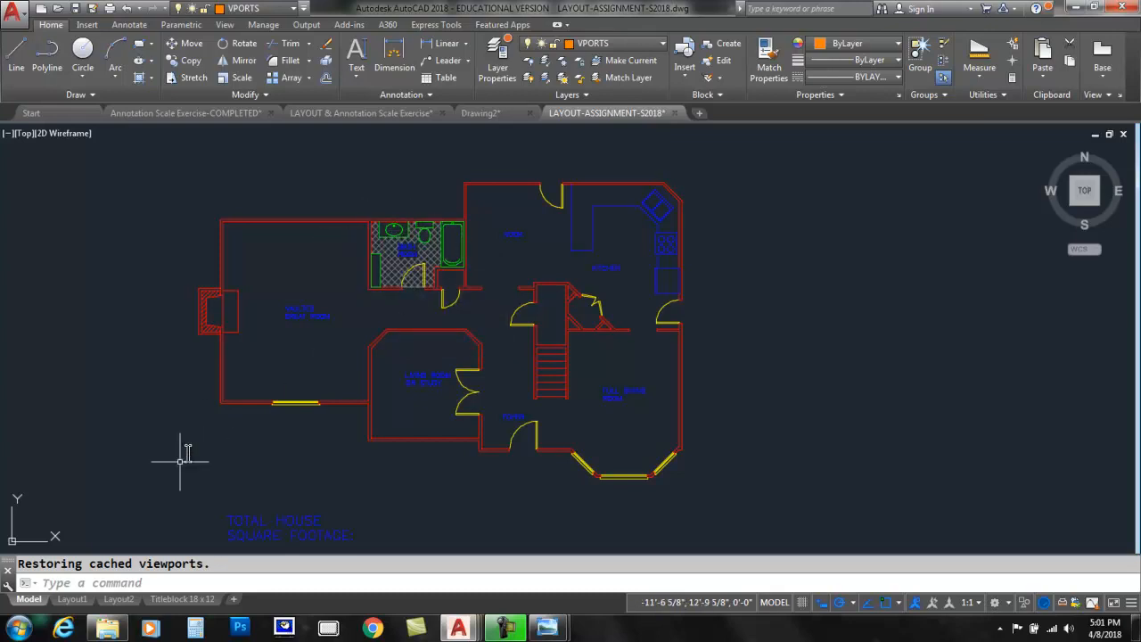
{"action": "left_click", "coordinate": [183, 600]}
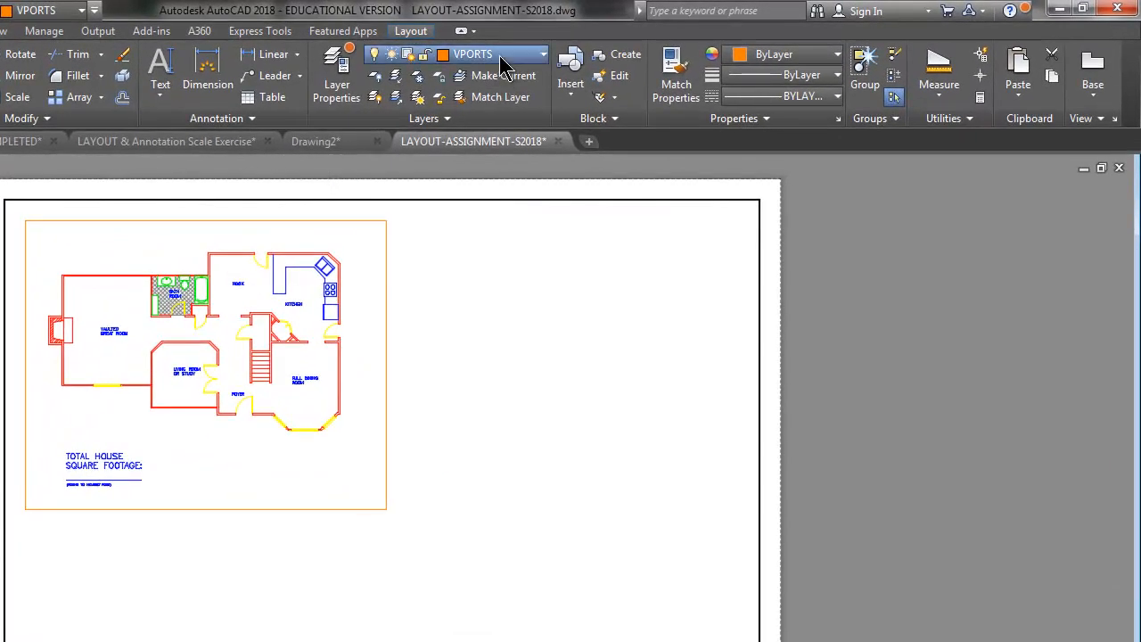
Check the current layer and draw a circle on VPORTS around the full dining room and its bay window.
{"action": "left_click", "coordinate": [627, 47]}
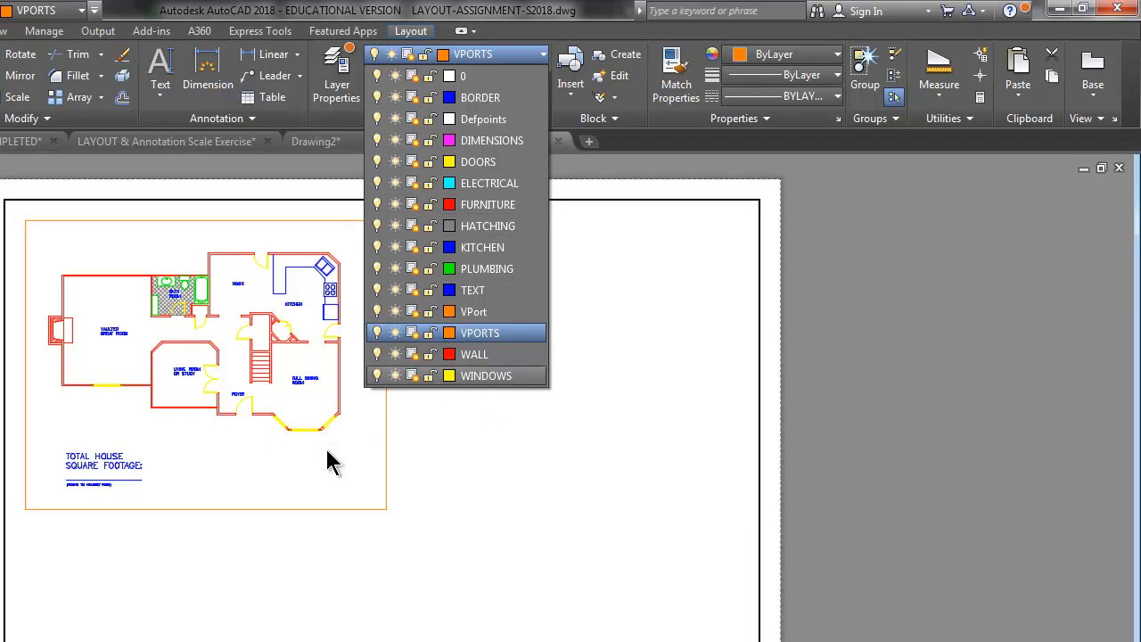
{"action": "left_click", "coordinate": [473, 494]}
{"action": "type", "text": "c"}
{"action": "key", "text": "Return"}
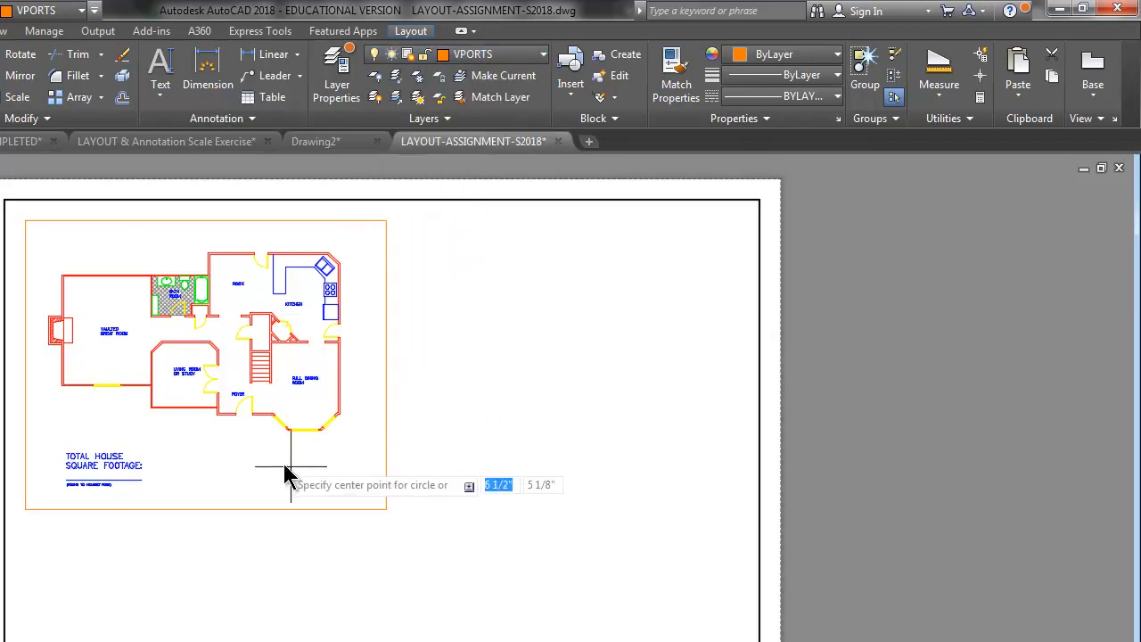
{"action": "left_click", "coordinate": [306, 409]}
{"action": "left_click", "coordinate": [339, 460]}
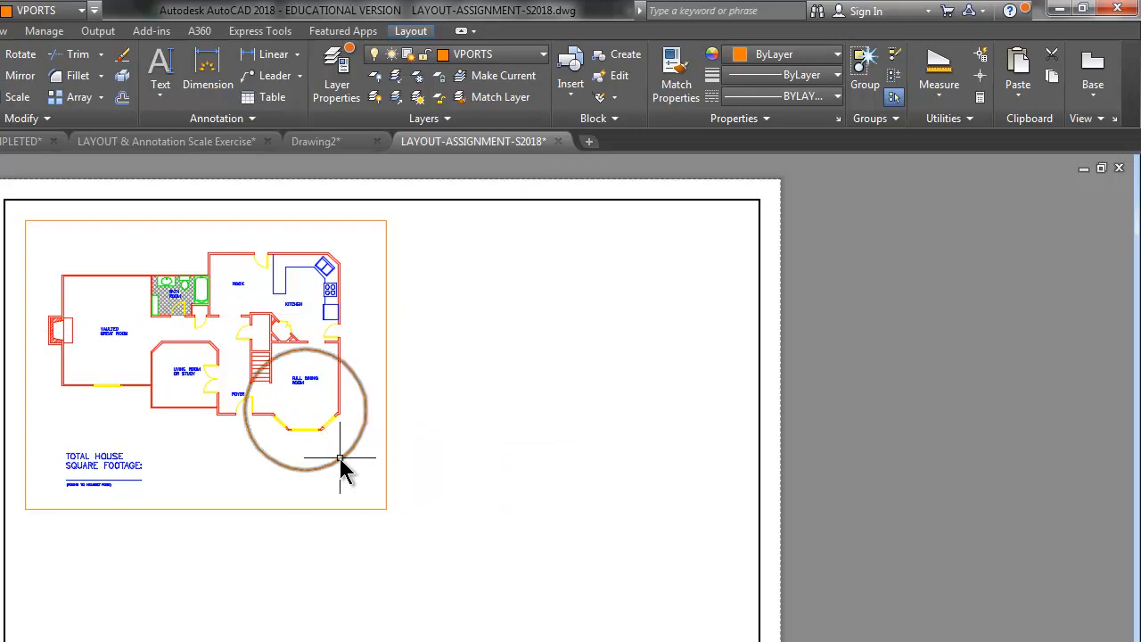
Draw a leader line from the dining room circle's edge diagonally down and right into the empty sheet area.
{"action": "type", "text": "l"}
{"action": "key", "text": "Return"}
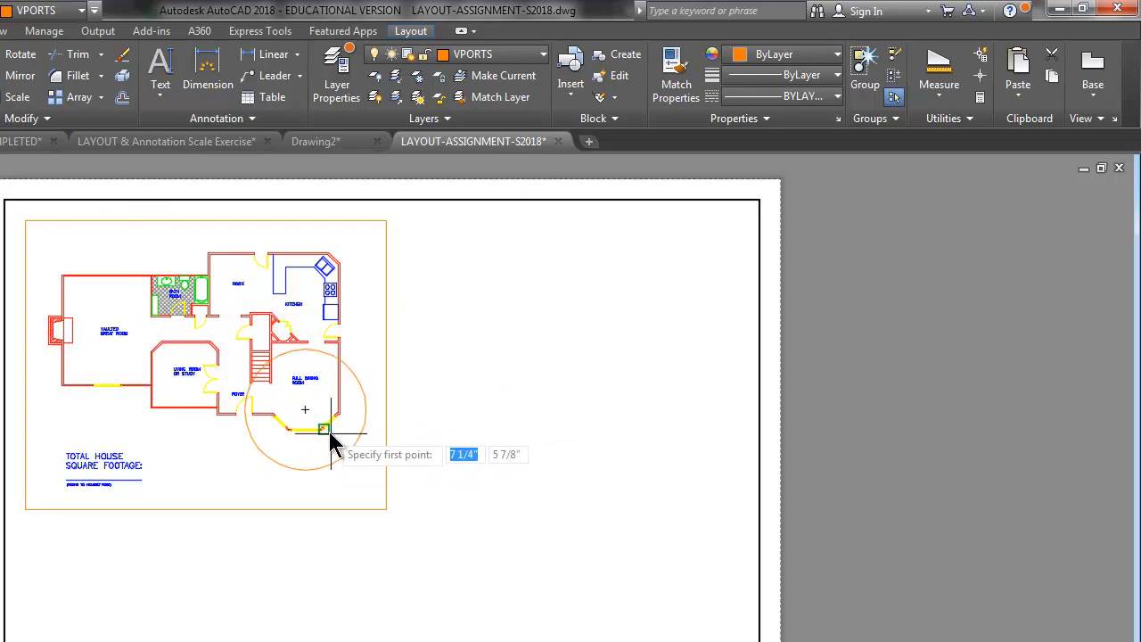
{"action": "right_click", "coordinate": [335, 437], "text": "shift"}
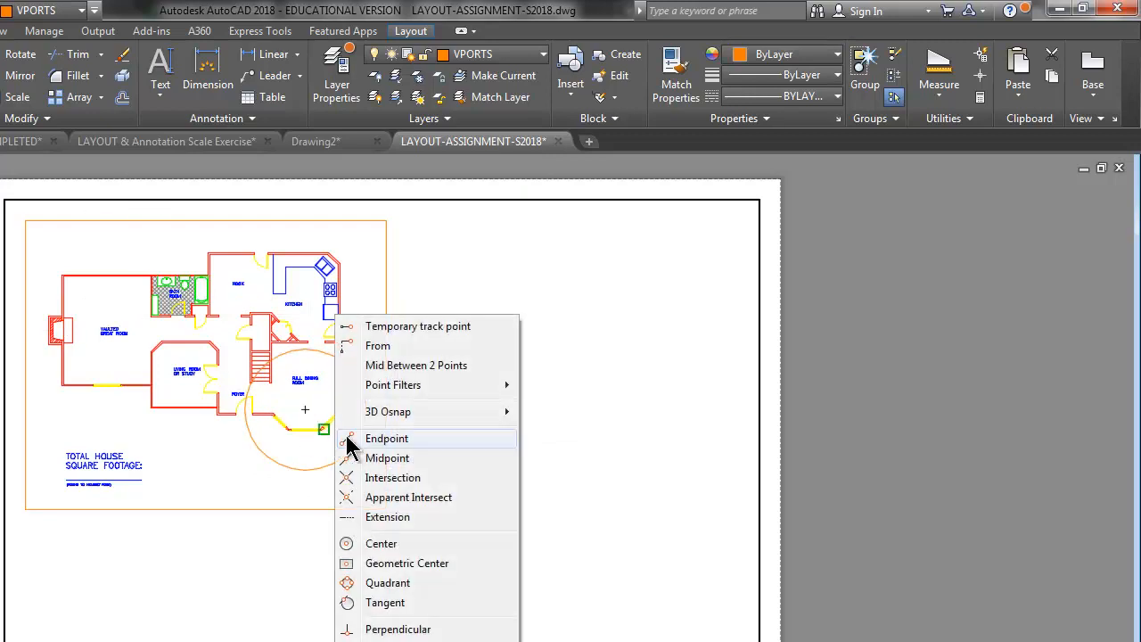
{"action": "left_click", "coordinate": [383, 622]}
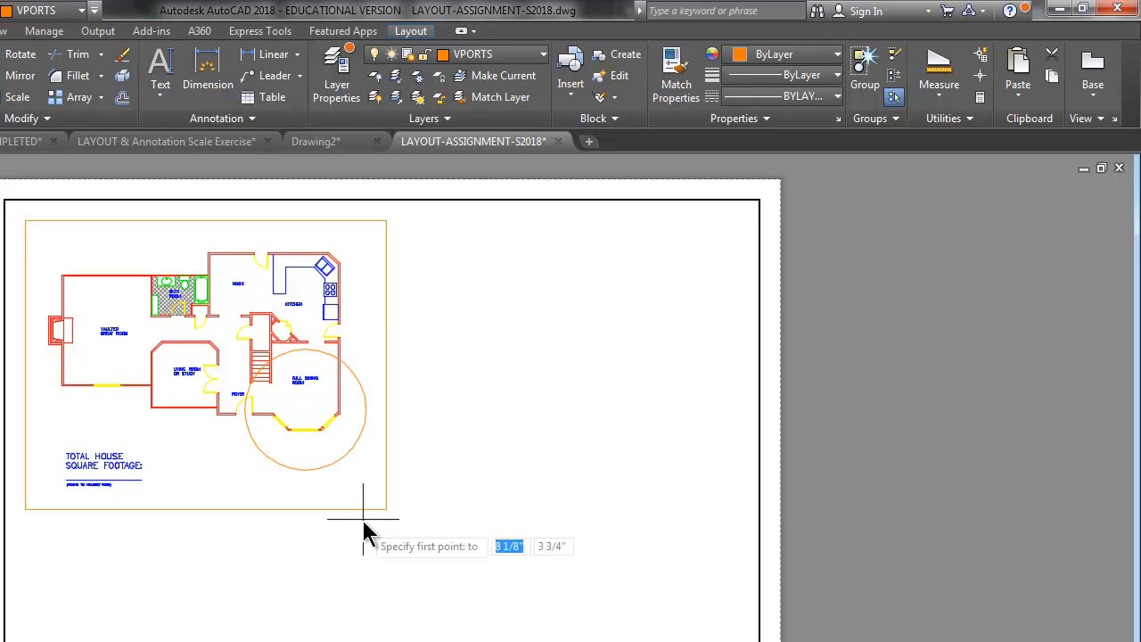
{"action": "left_click", "coordinate": [357, 439]}
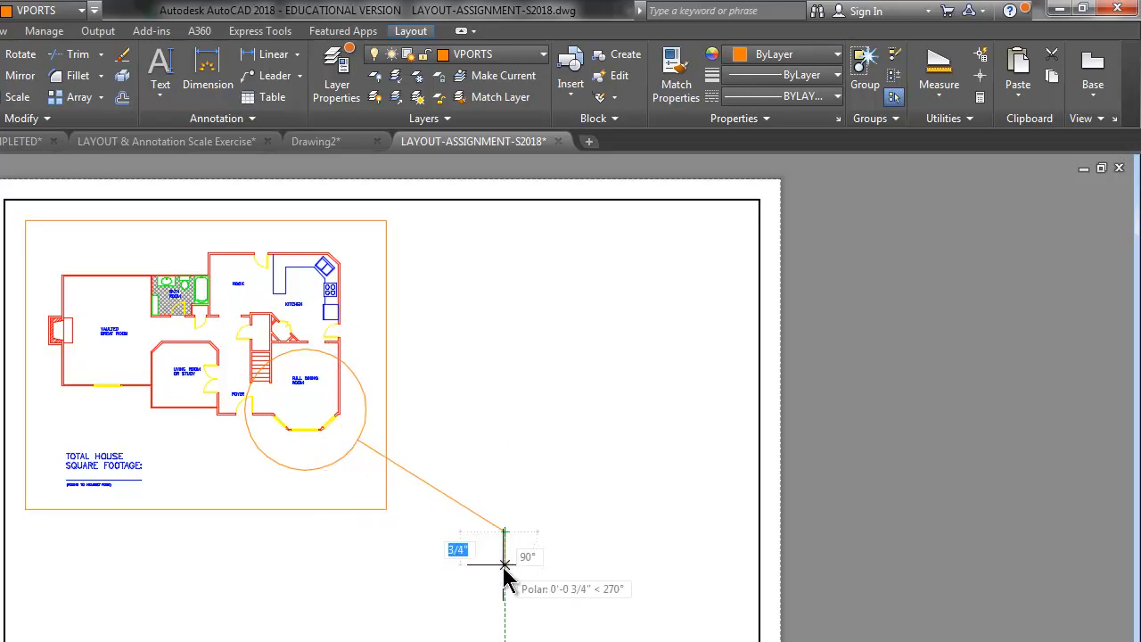
{"action": "key", "text": "Return"}
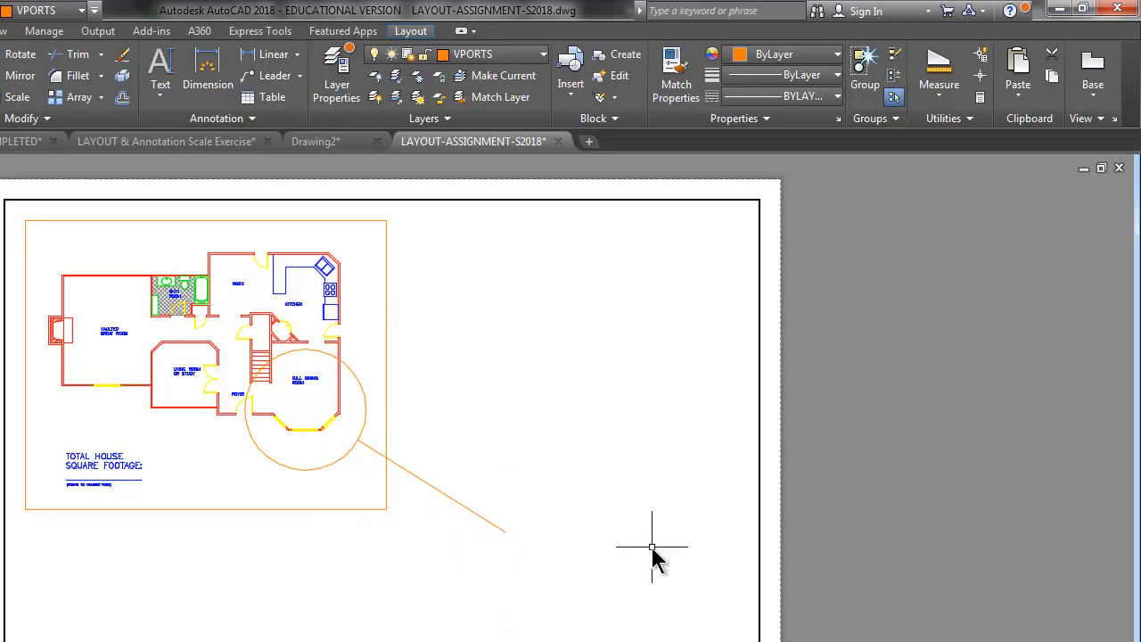